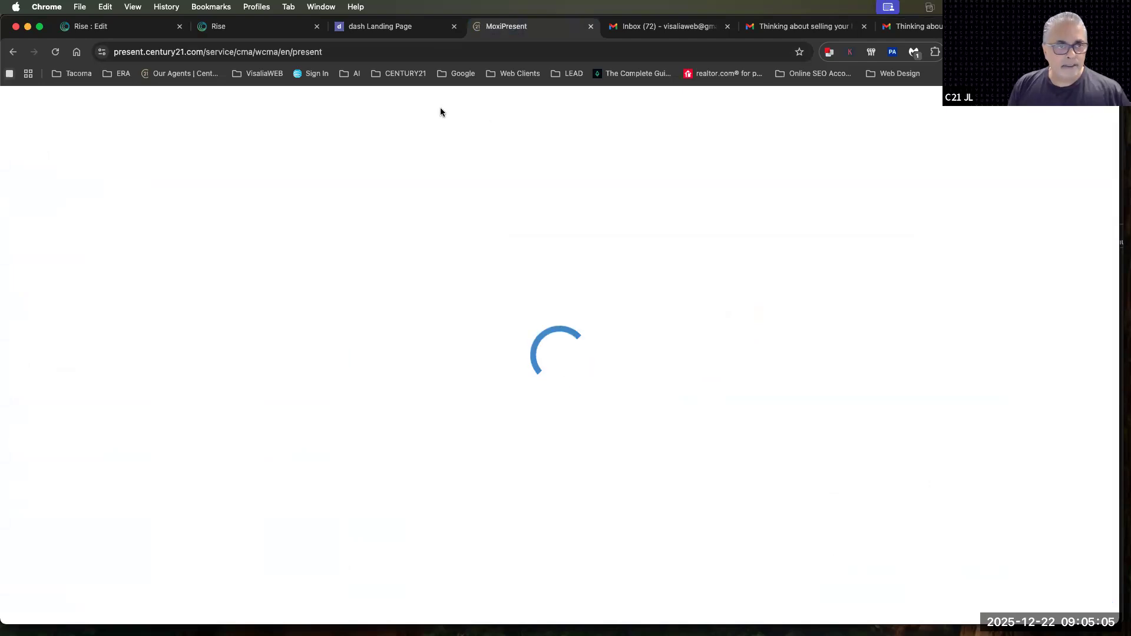
Go to mymoxi.century21.com and open RISE from there to reach the campaigns overview
left_click(412, 48)
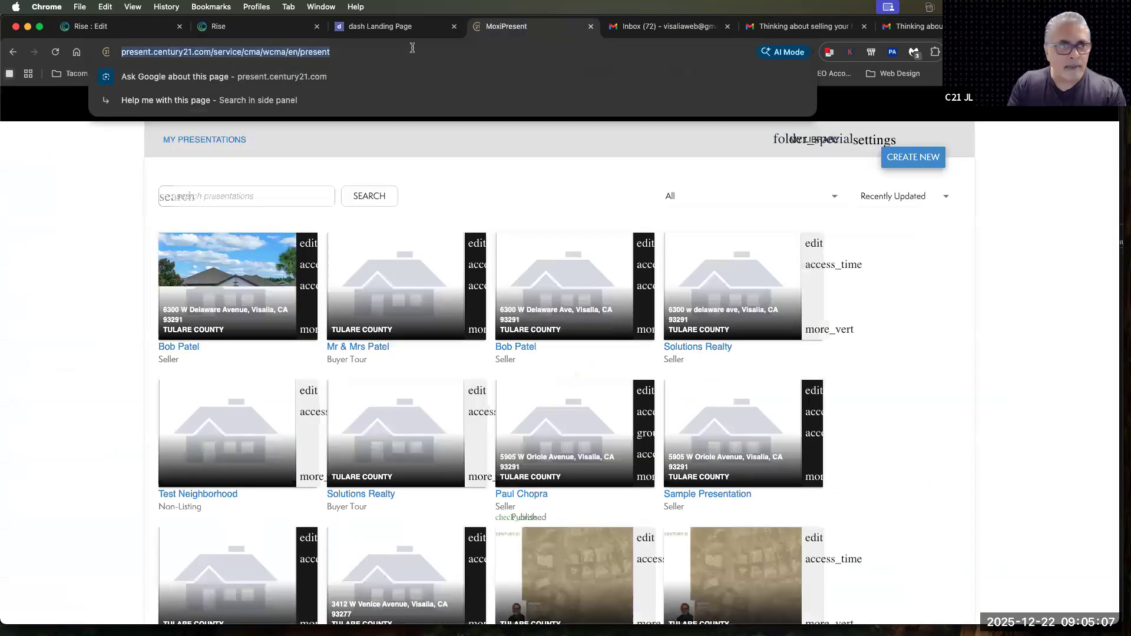
type("mymoxi.century21.com")
key("Return")
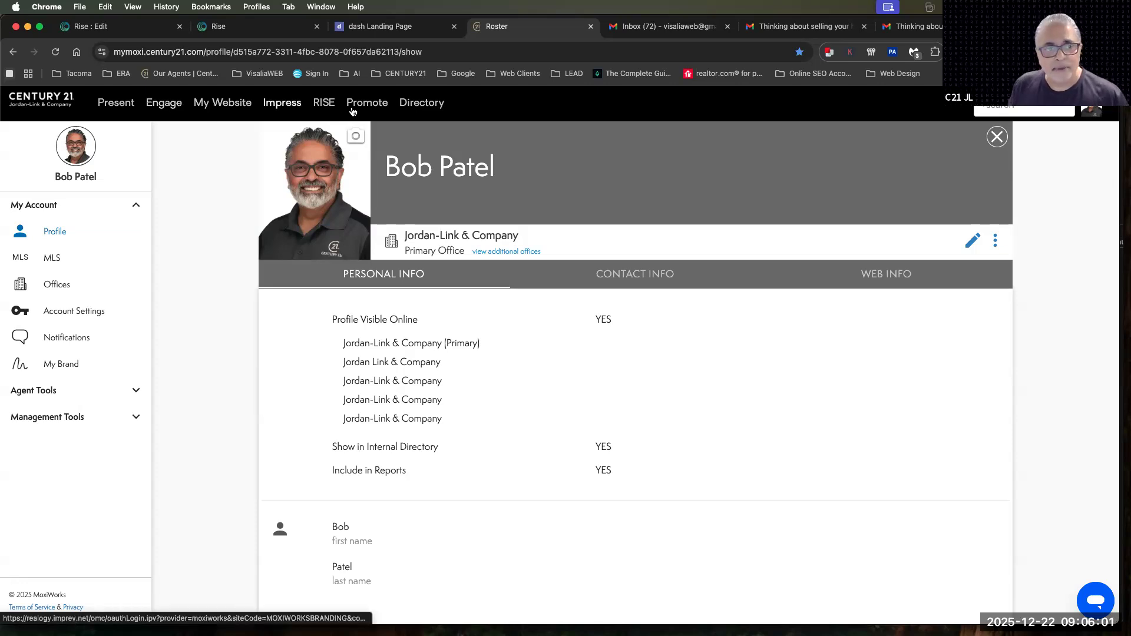
left_click(323, 106)
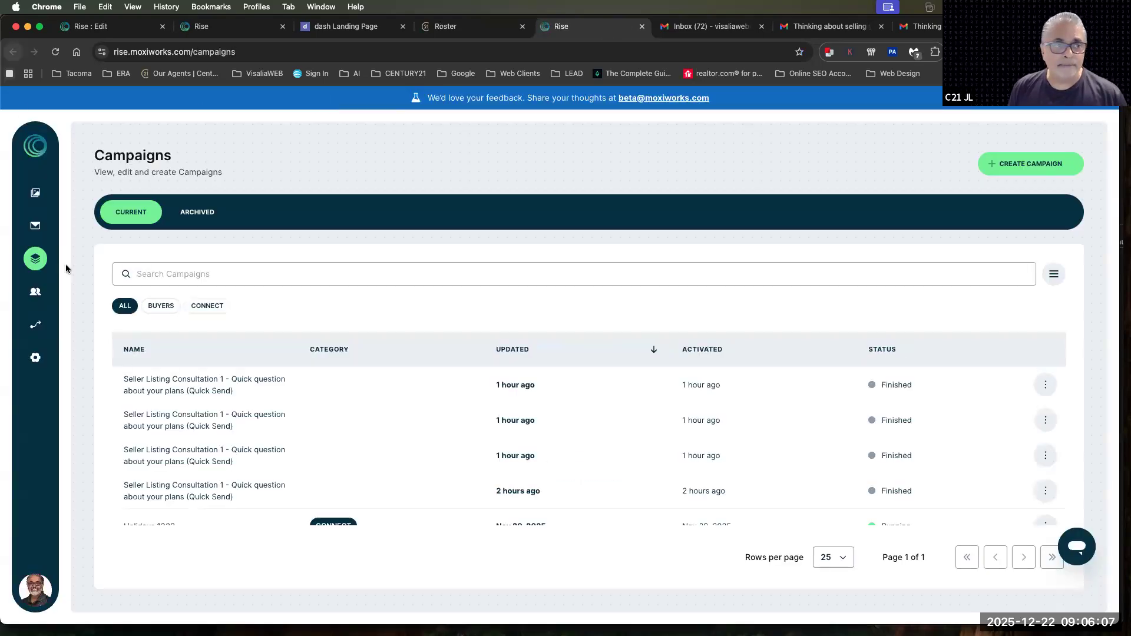
double_click(117, 156)
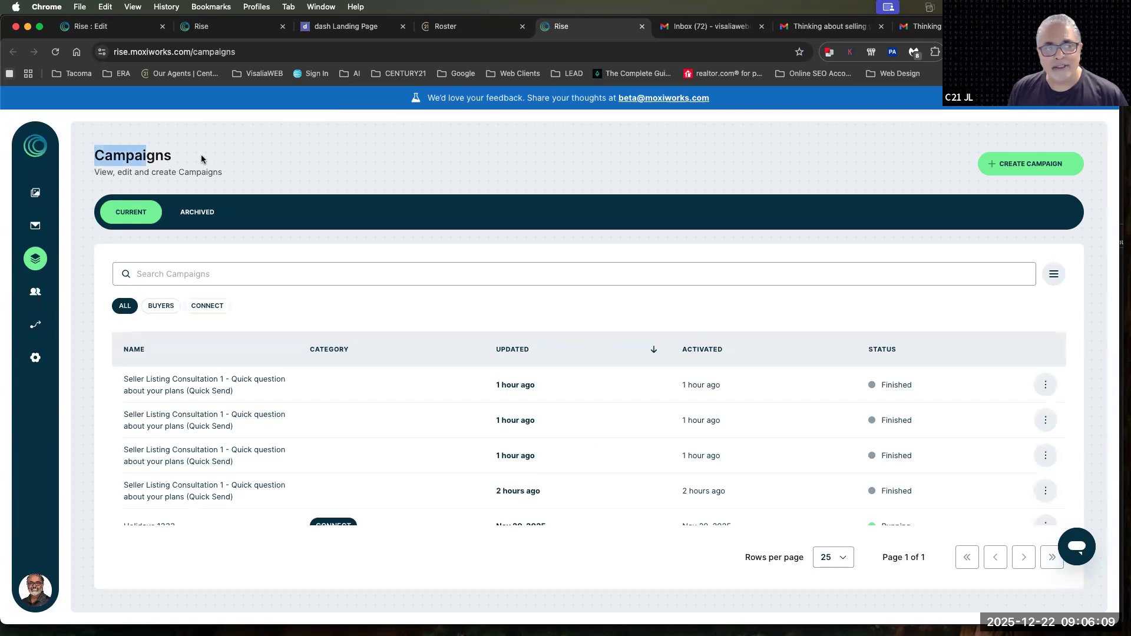
In the media library, edit the image moxiwebsite screenshot.png and set its display name to "Image of a website screenshot"
left_click(36, 195)
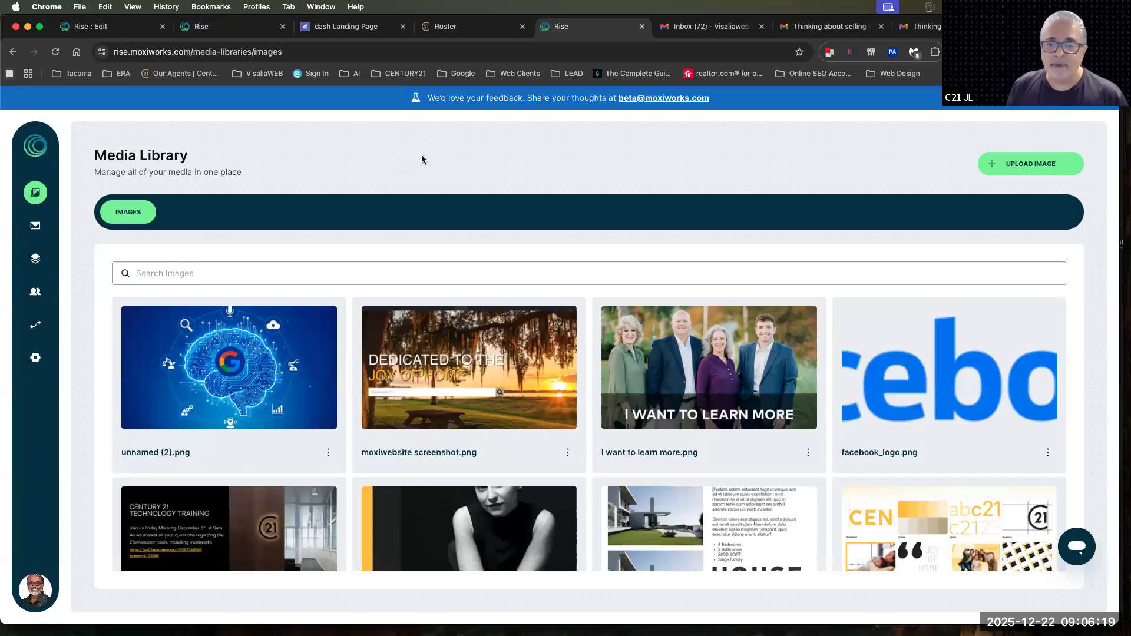
left_click(469, 369)
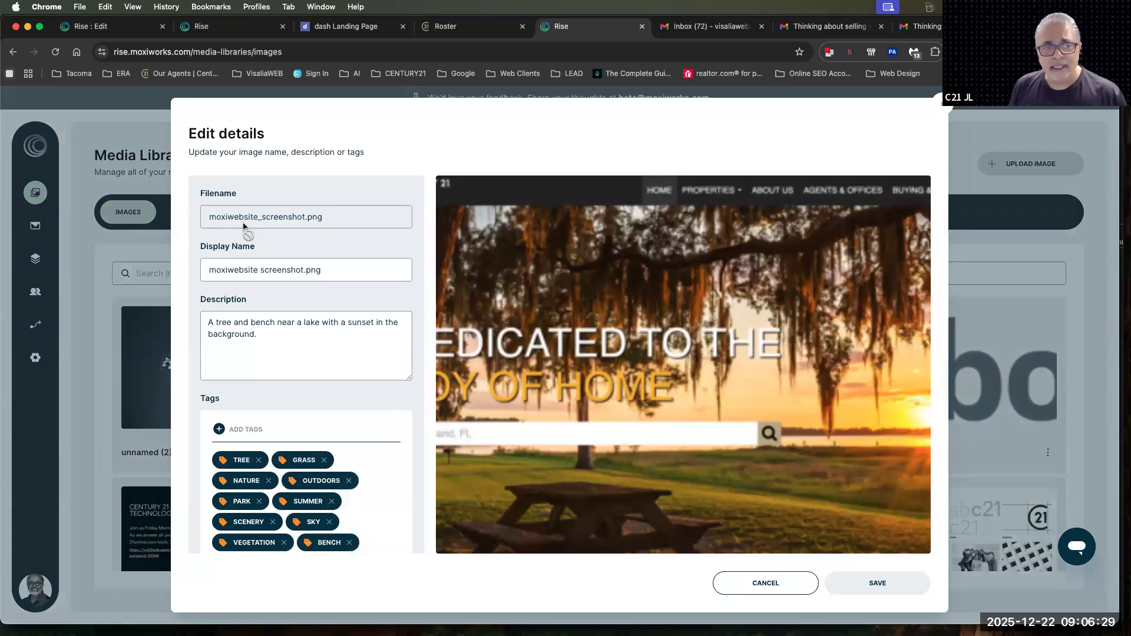
left_click_drag(325, 218, 205, 220)
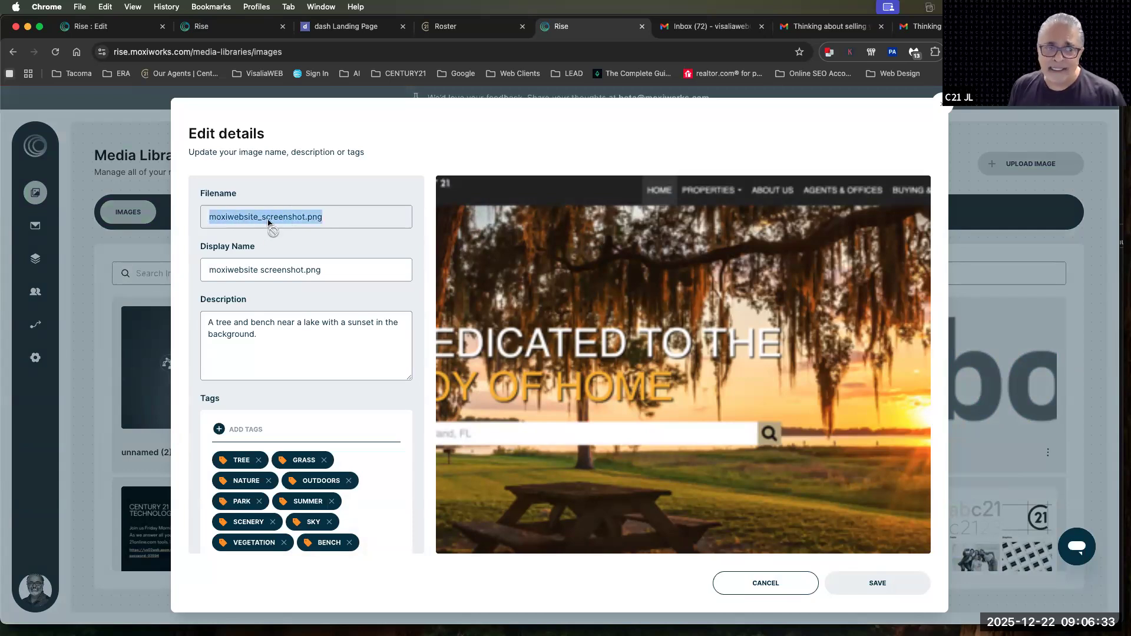
left_click_drag(323, 272, 210, 271)
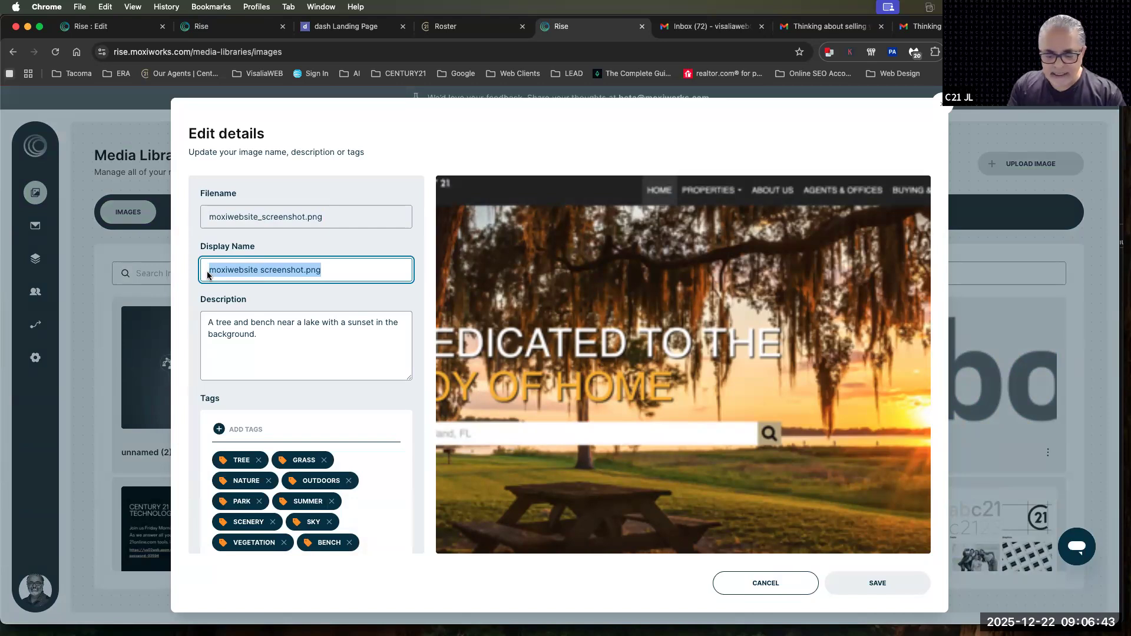
type("Image of a c")
key("BackSpace")
type("website screenshot")
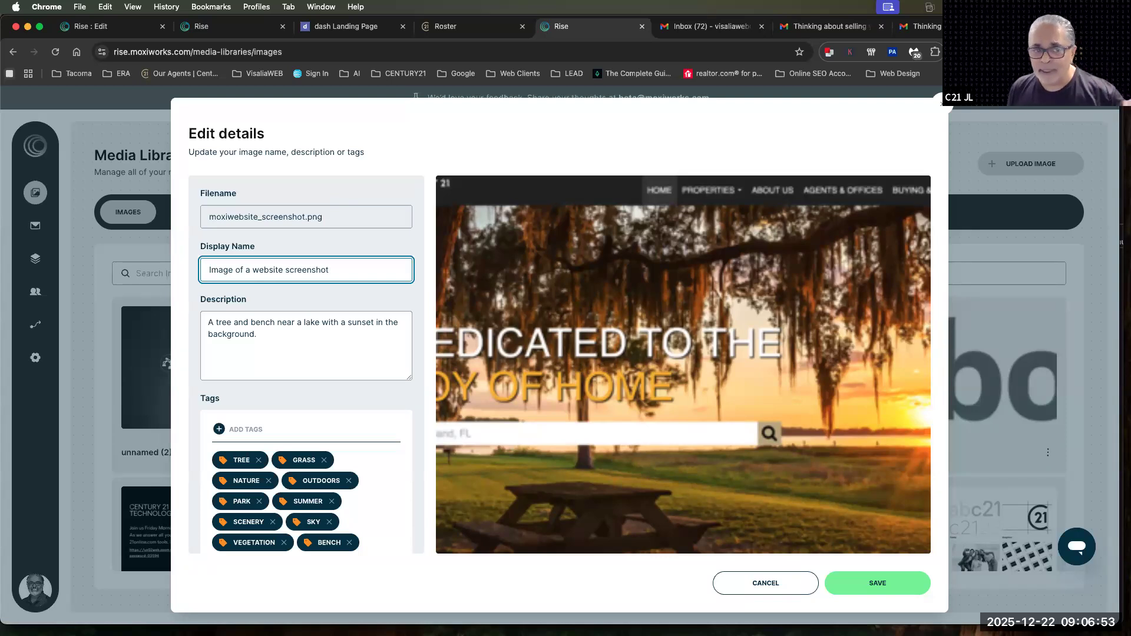
left_click_drag(261, 337, 199, 317)
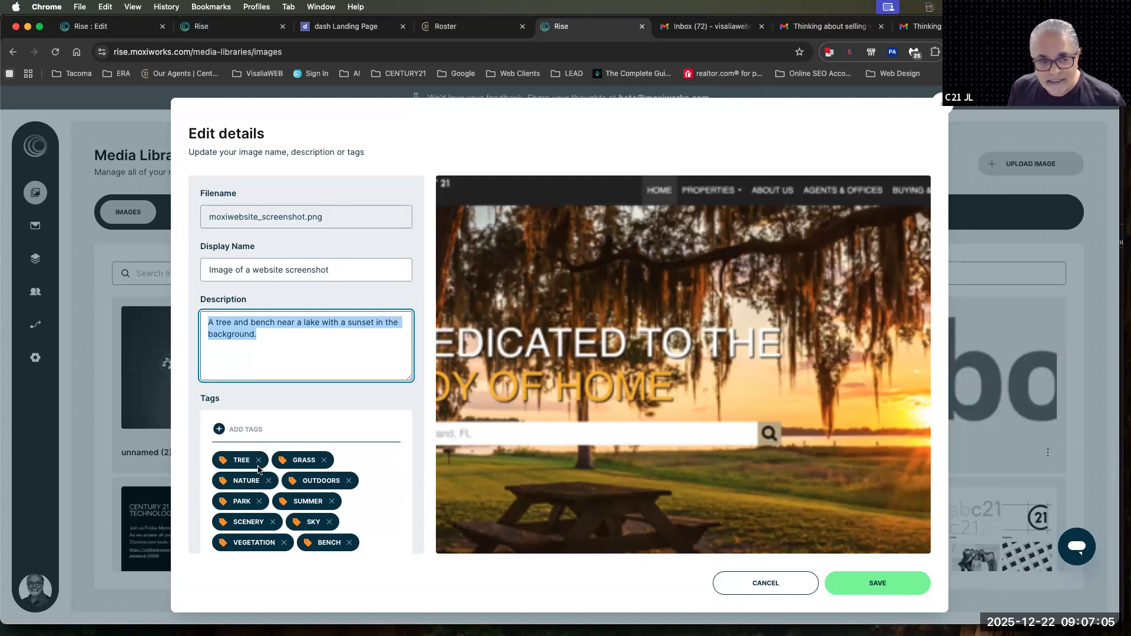
left_click(236, 430)
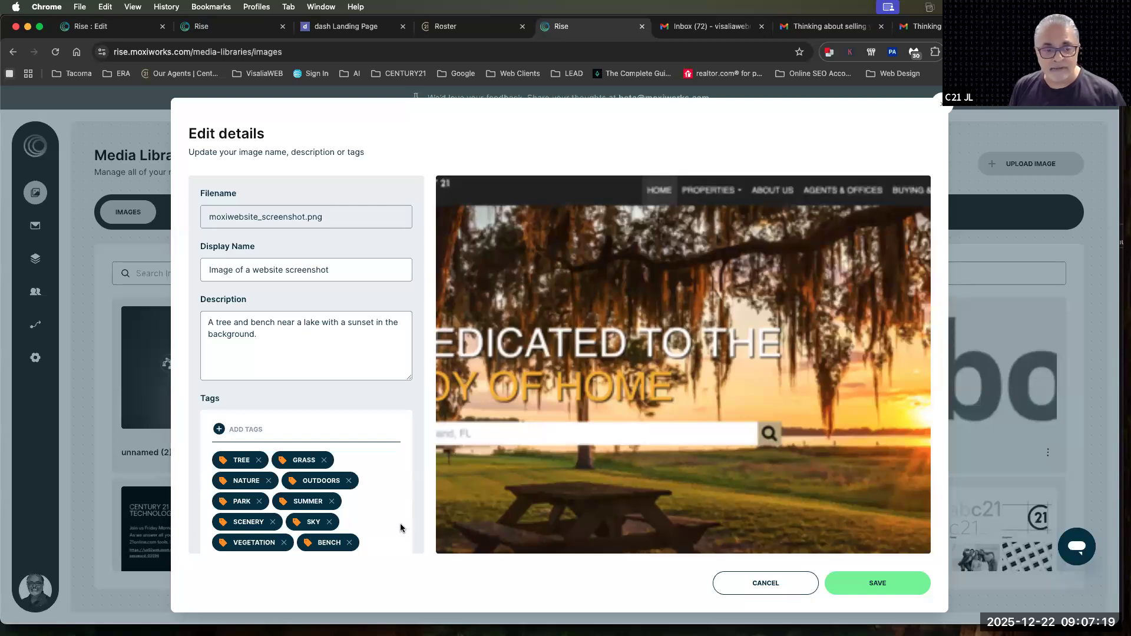
scroll(400, 528, "down", 2)
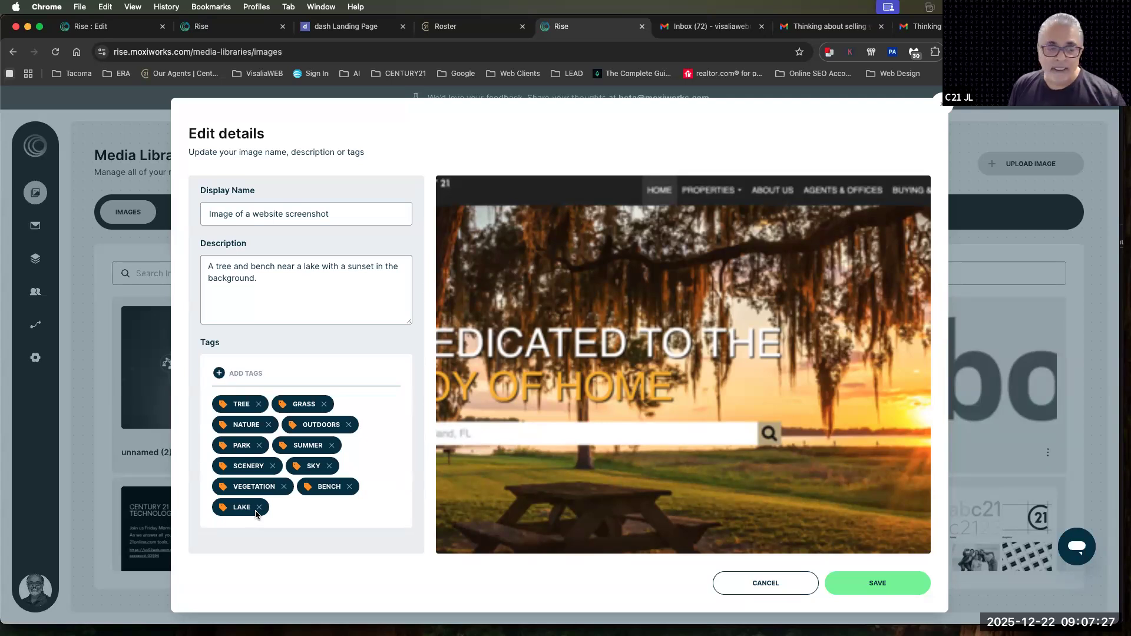
type("sunet")
key("Return")
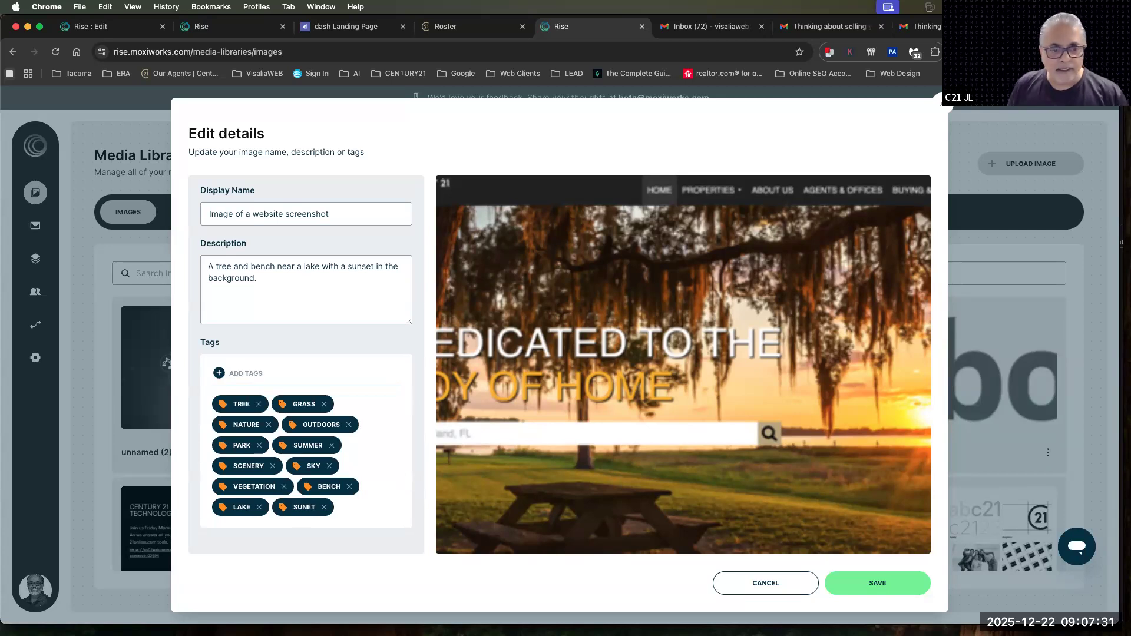
scroll(277, 421, "up", 1)
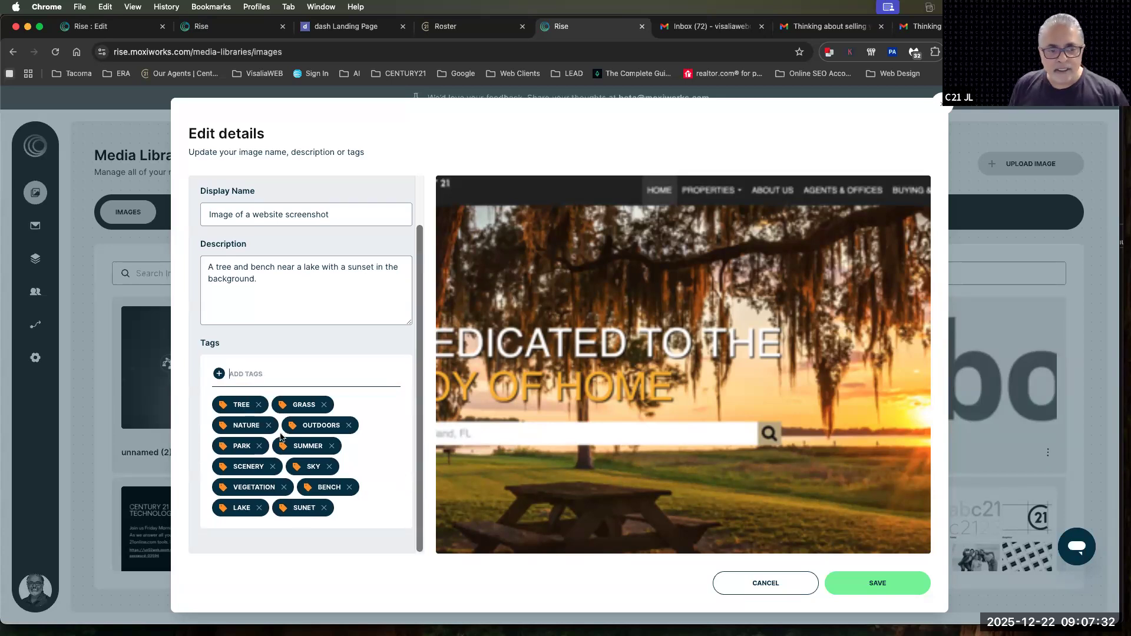
left_click(324, 508)
Add the tag "sunset" to the website screenshot image and save its edited details
type("sunset")
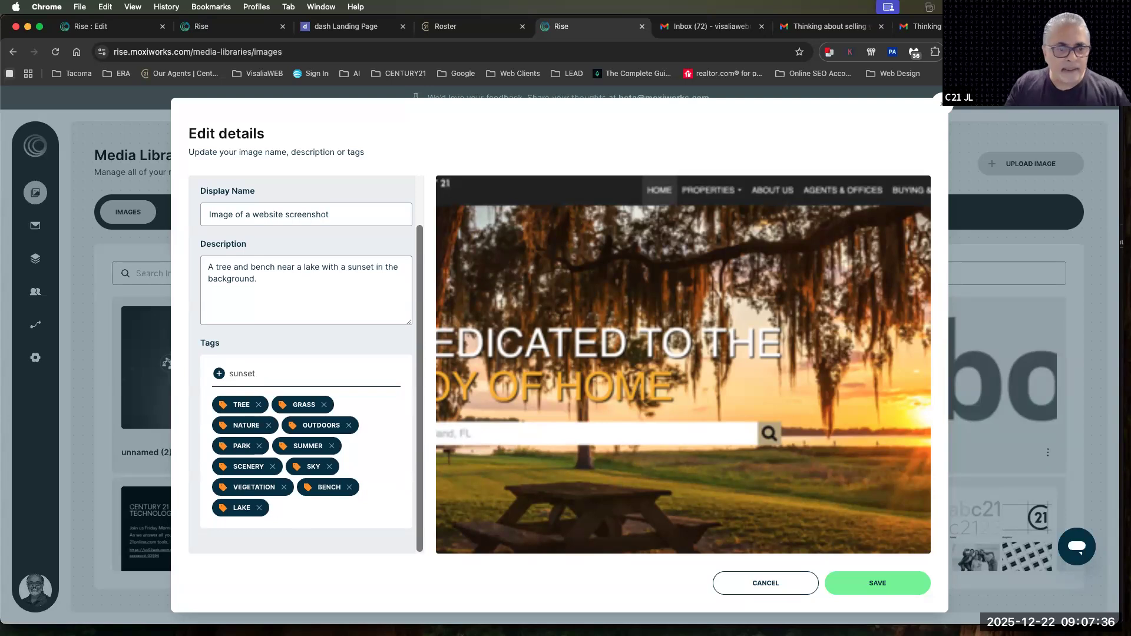
key("Return")
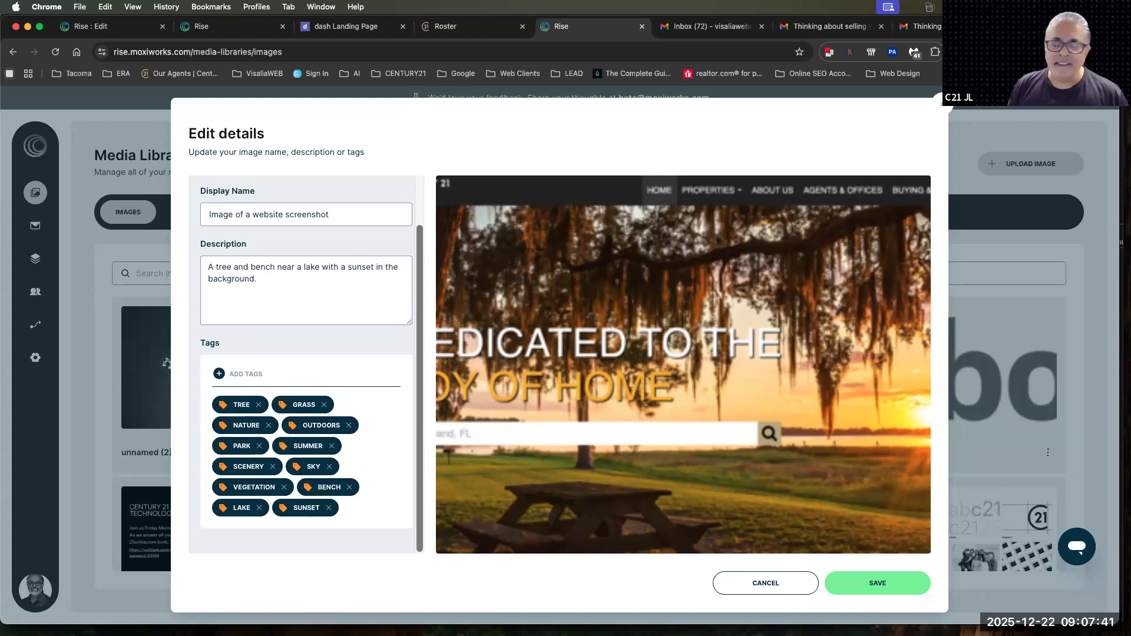
left_click(871, 585)
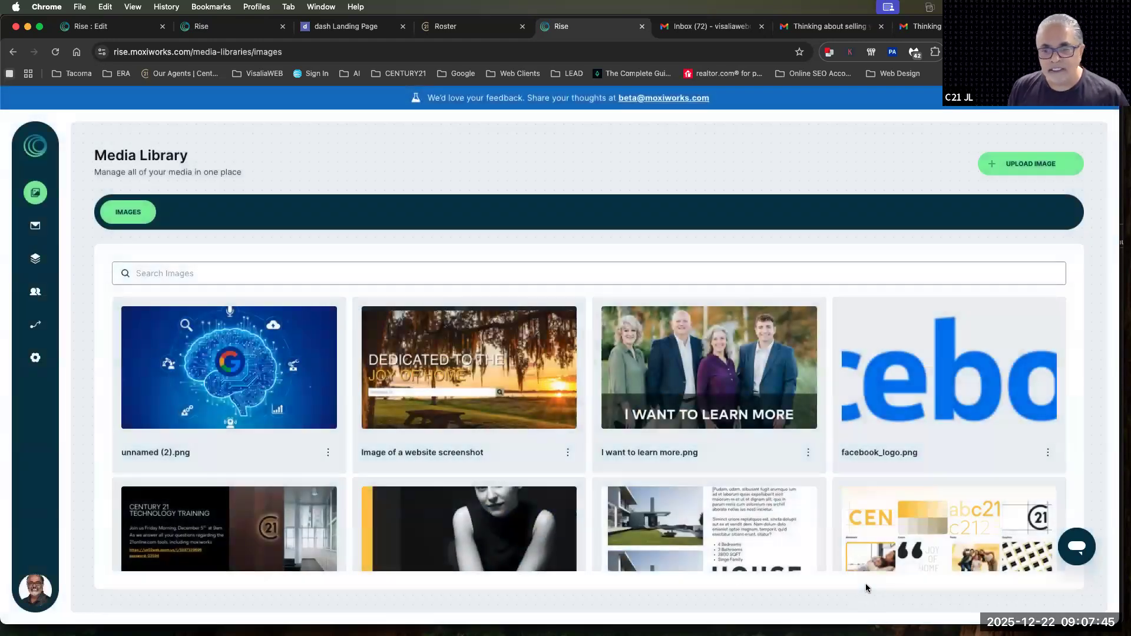
Search the media library images for "park", then clear the search
scroll(663, 486, "down", 8)
scroll(663, 486, "up", 4)
scroll(663, 486, "up", 5)
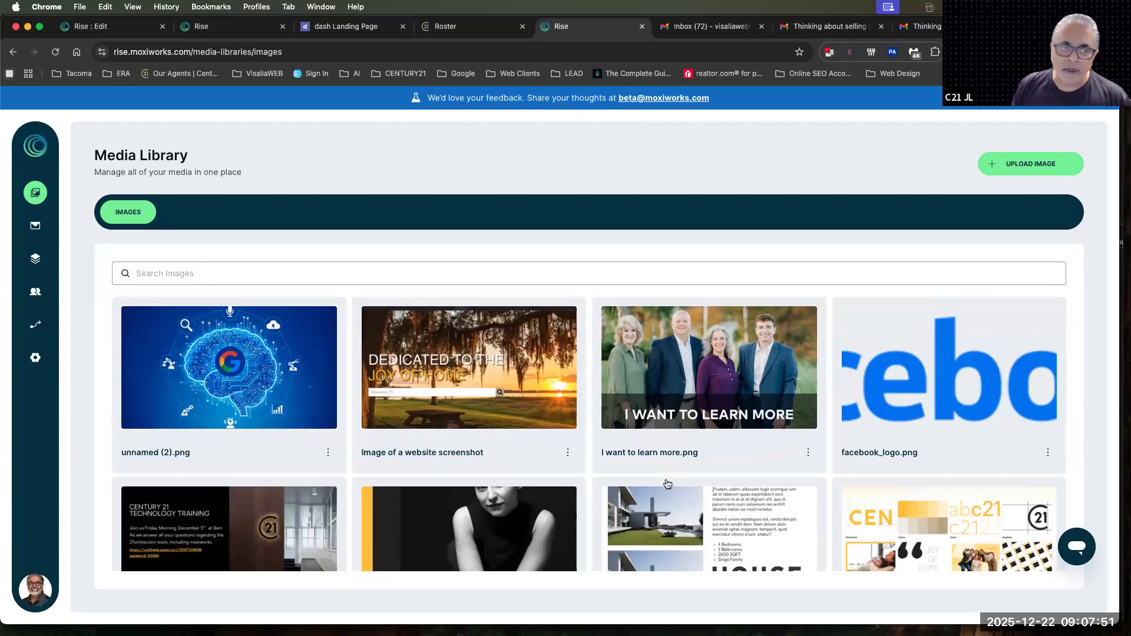
left_click(154, 277)
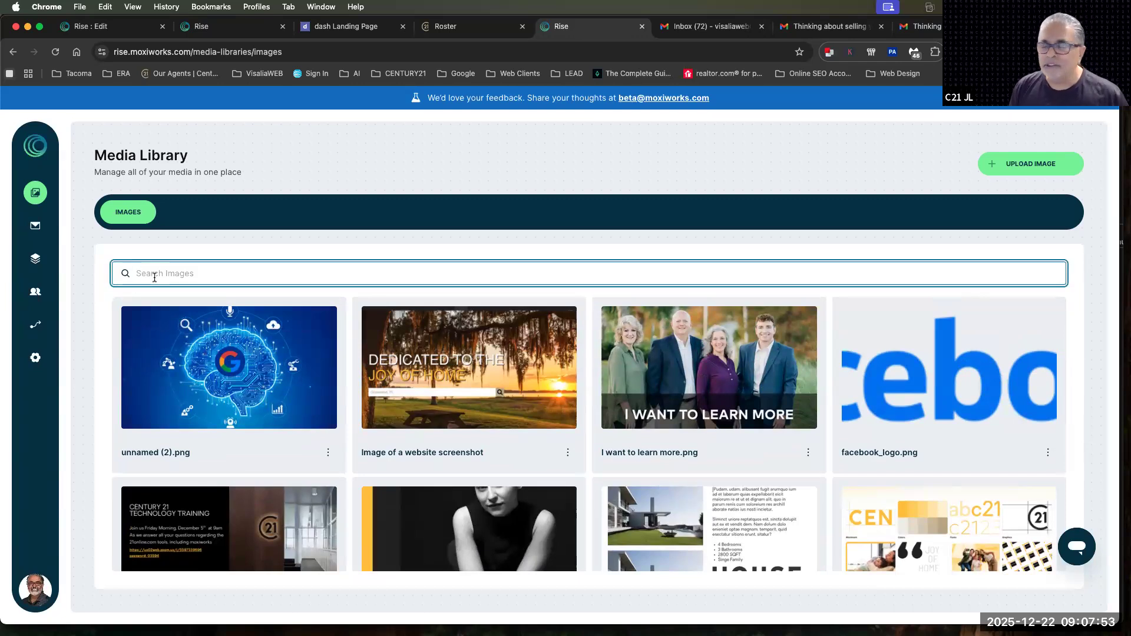
type("park")
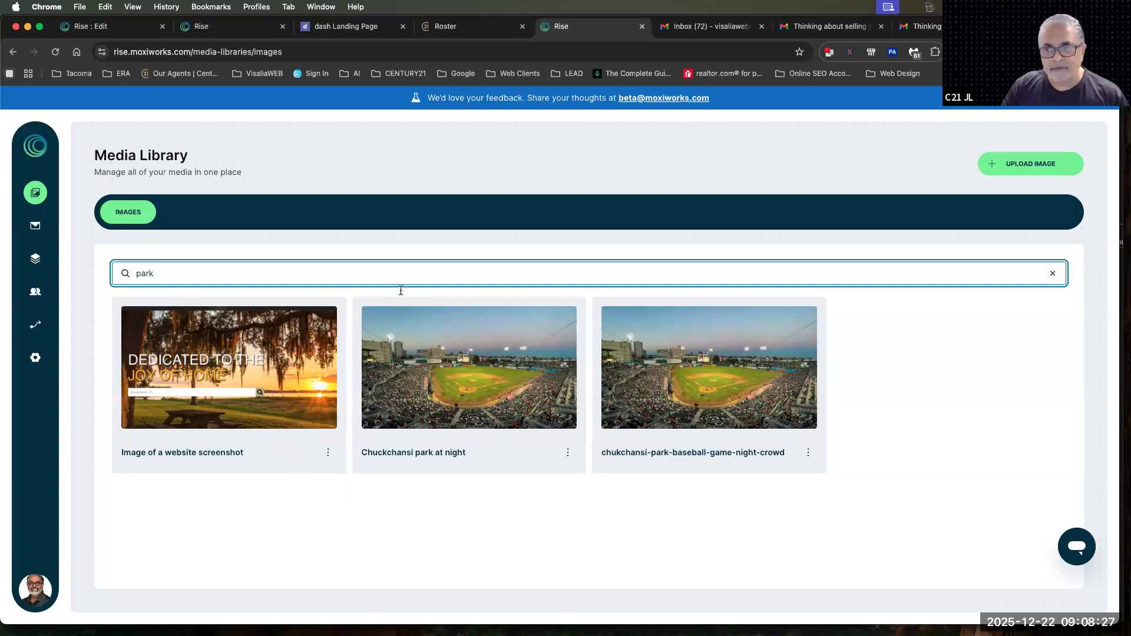
left_click(1053, 273)
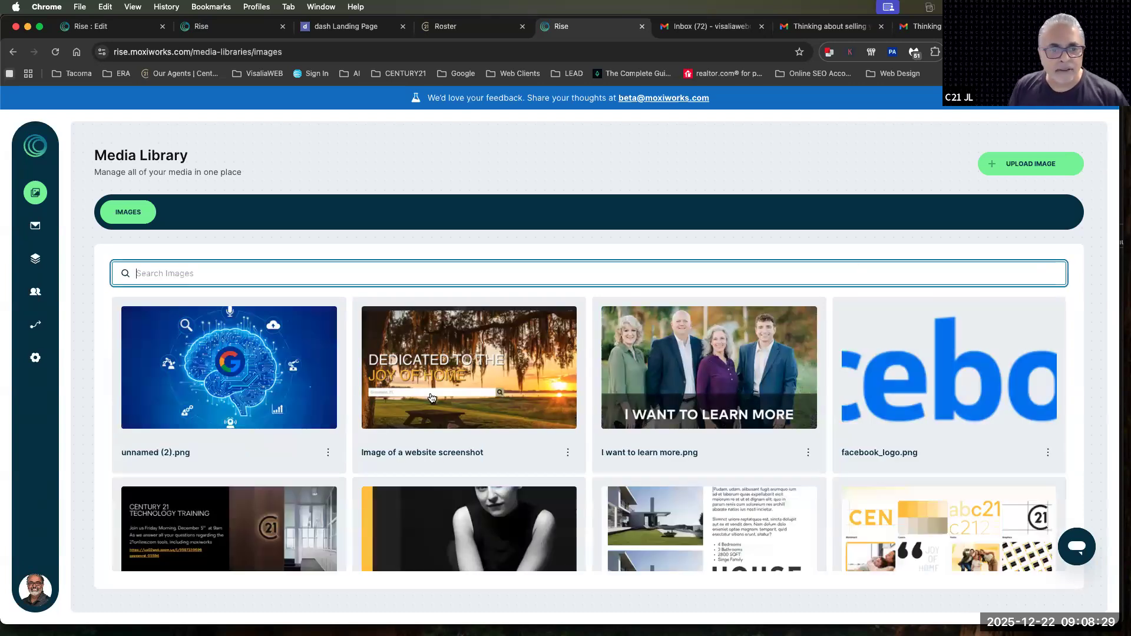
Reopen the details of the "Image of a website screenshot" image, review its tags, and close without saving
left_click(569, 452)
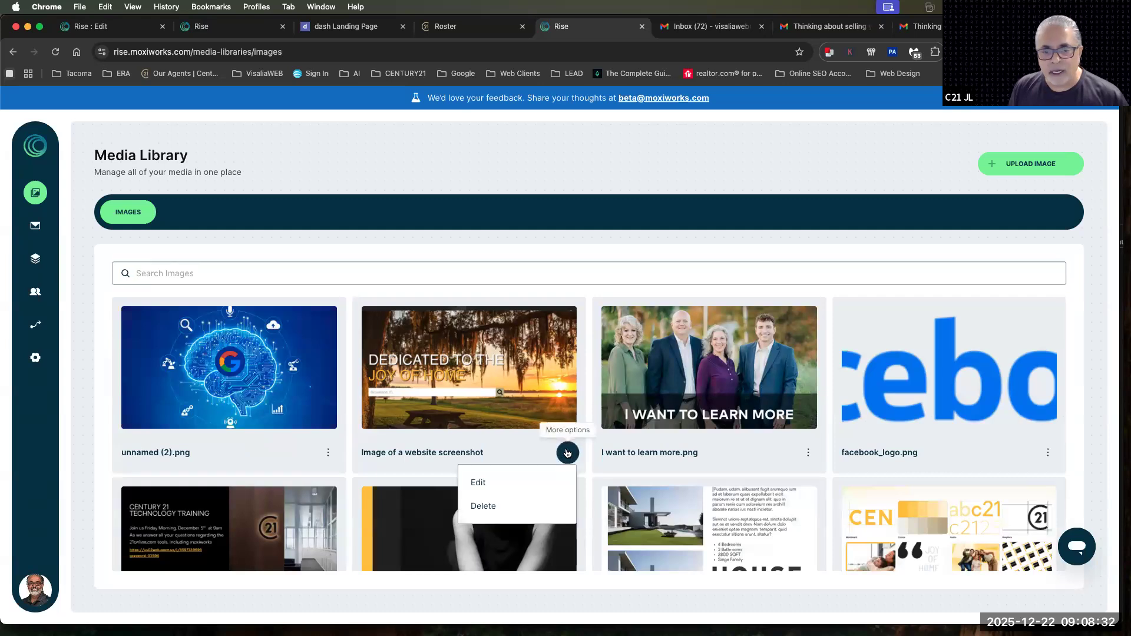
left_click(488, 485)
scroll(403, 487, "down", 1)
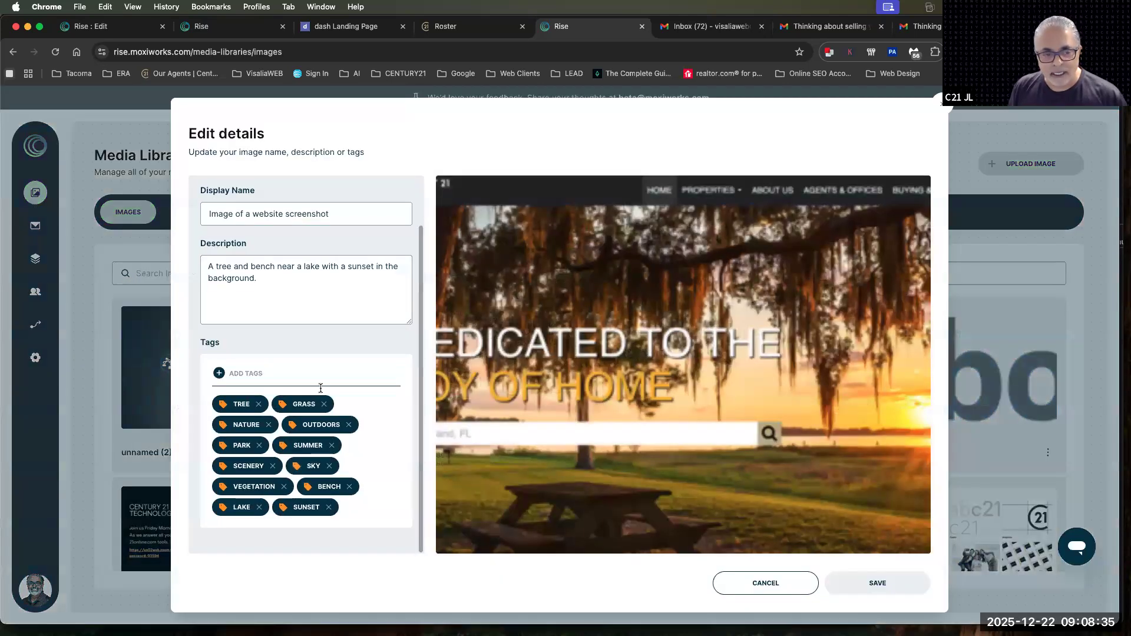
scroll(290, 297, "up", 1)
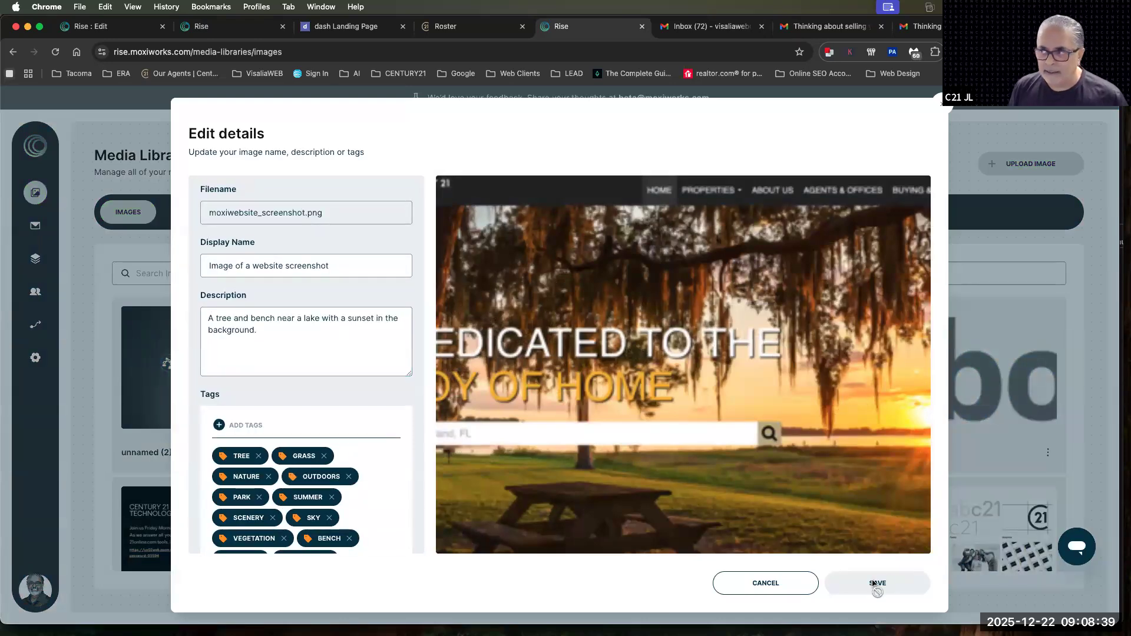
left_click(781, 584)
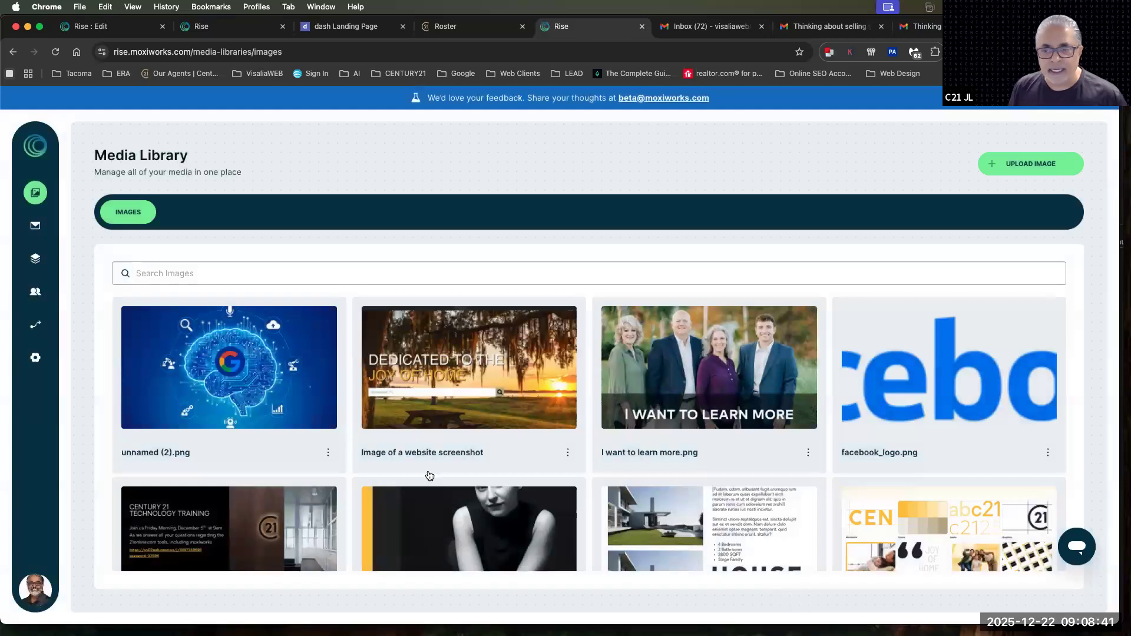
Add the tags "C21" and "CENTURY 21" to the CENTURY 21 brand graphics screenshot and save its details
left_click(925, 513)
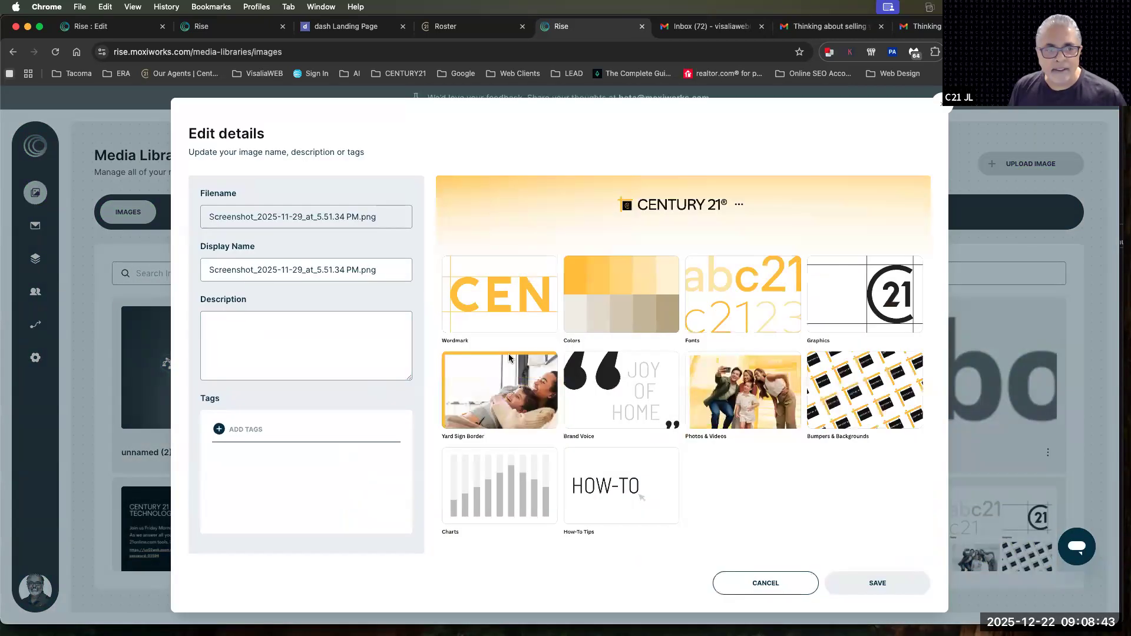
type("C21")
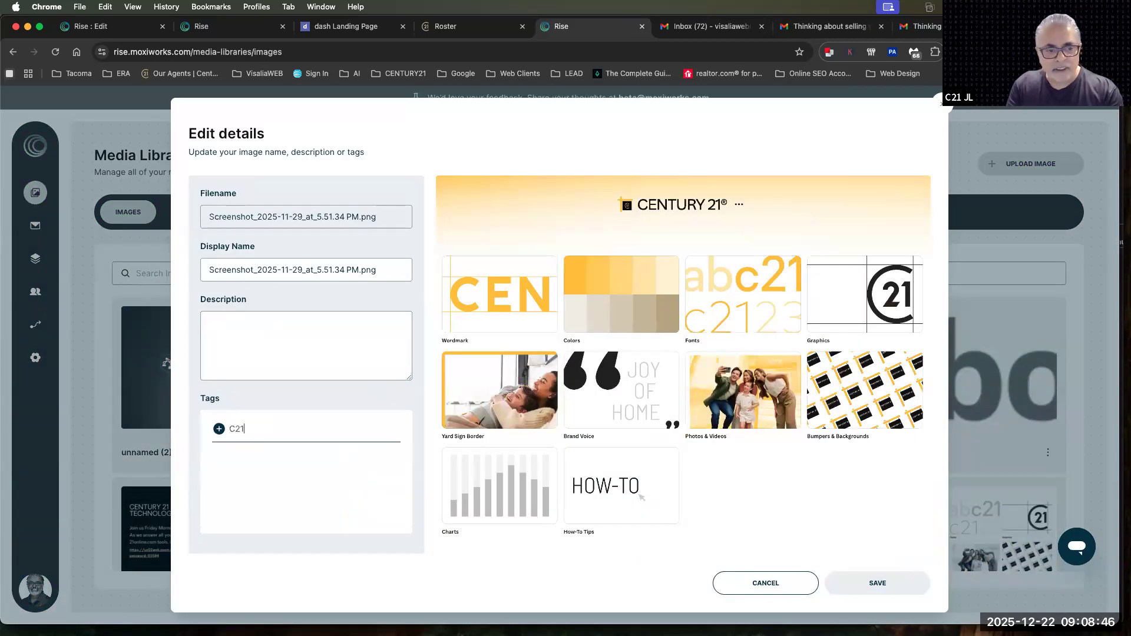
key("Return")
type("CENTURY 21")
key("Return")
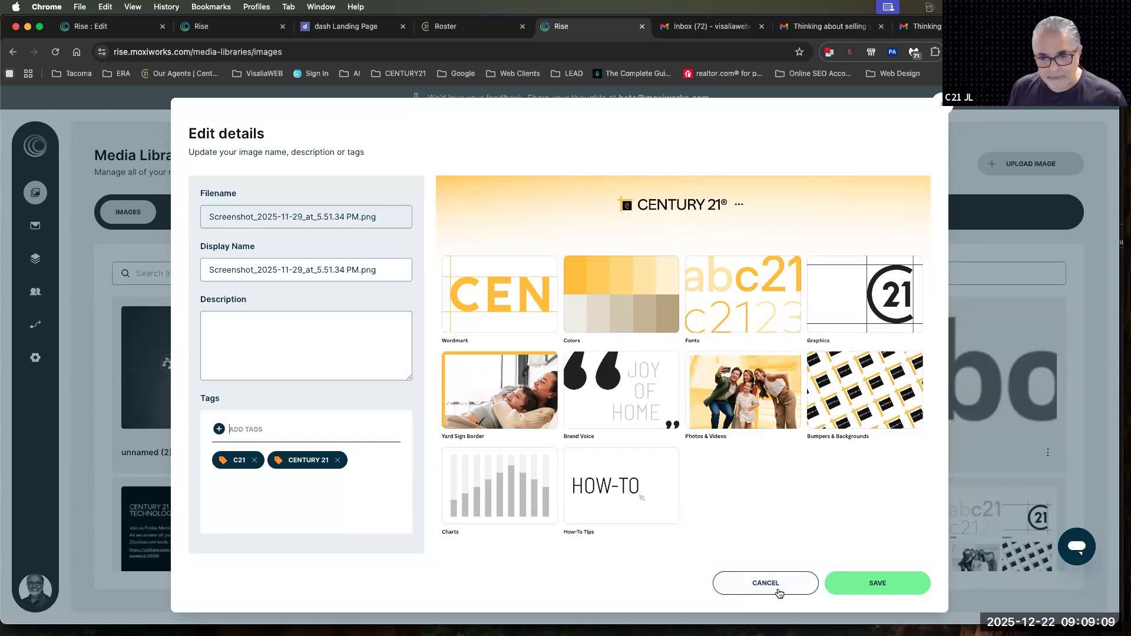
left_click(847, 585)
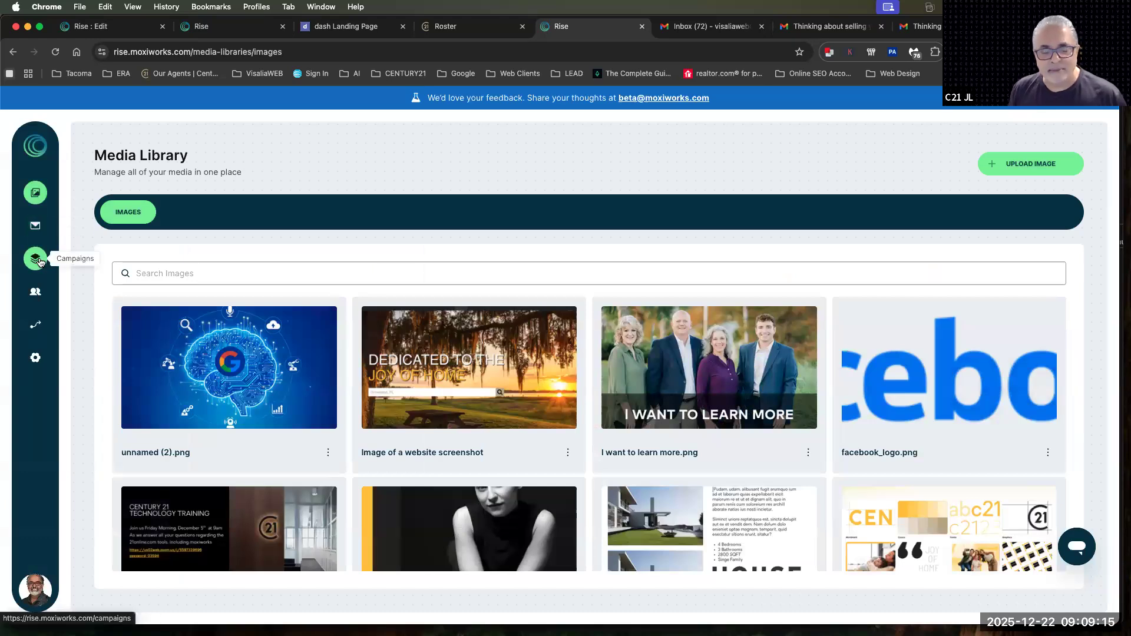
Open the first contact in the contact list and review its phone, street address, city, state and ZIP code fields
left_click(35, 292)
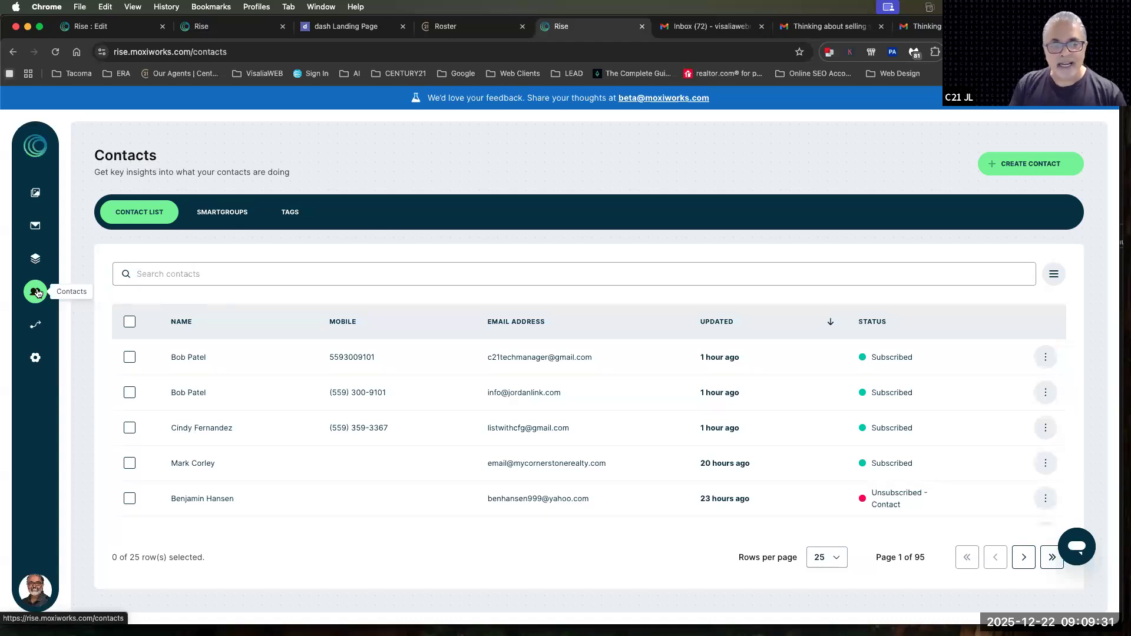
left_click(362, 357)
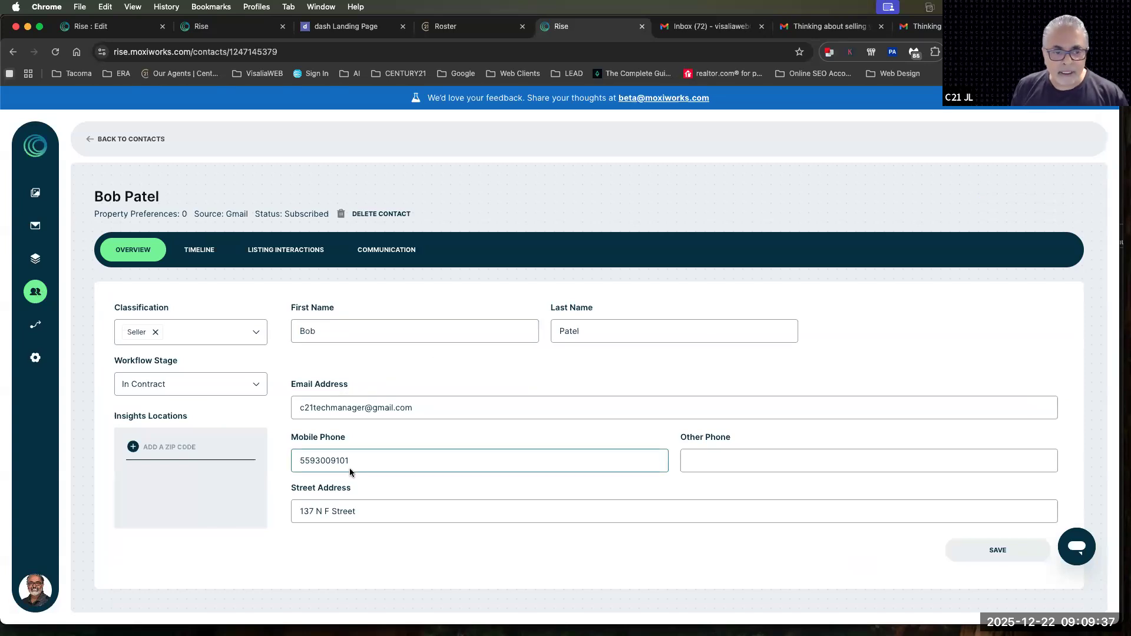
scroll(420, 489, "down", 3)
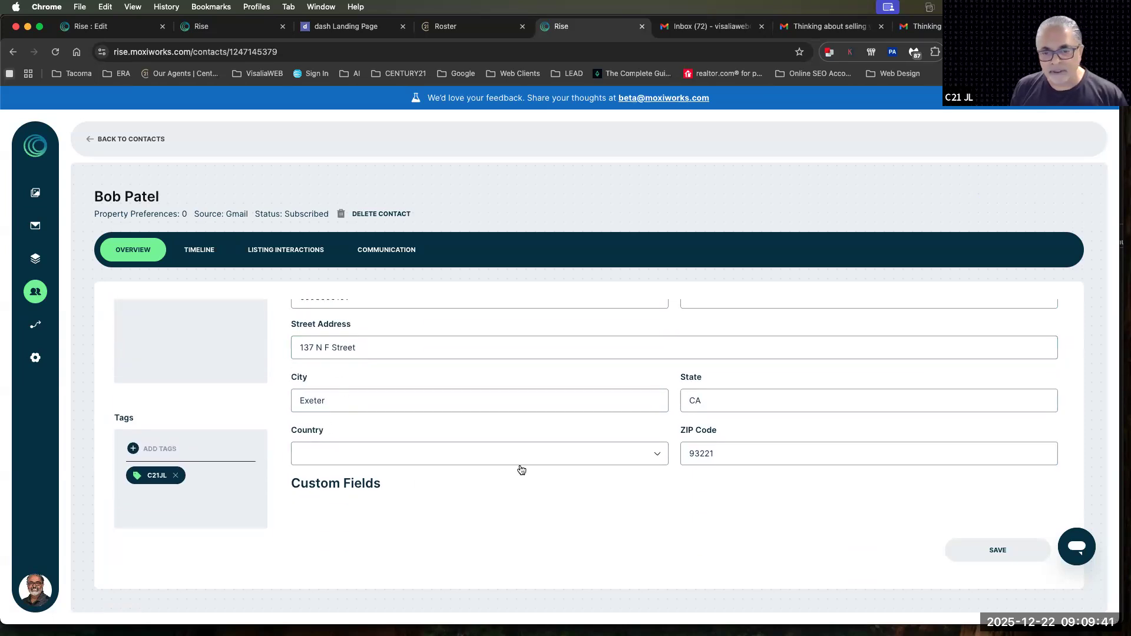
scroll(721, 449, "up", 1)
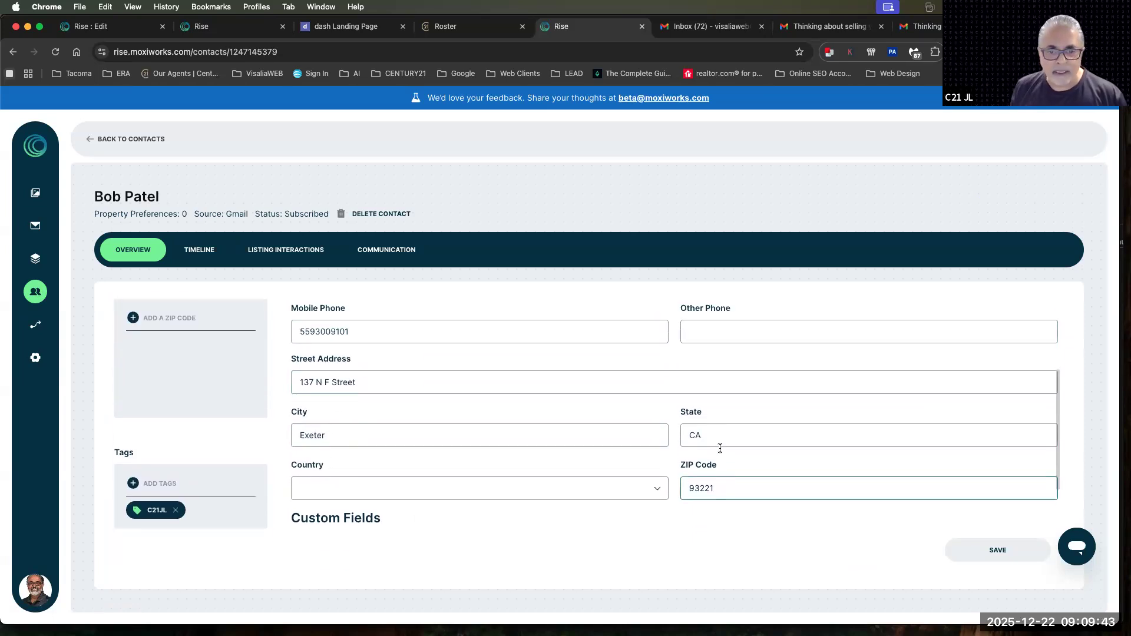
left_click_drag(722, 489, 638, 493)
double_click(318, 436)
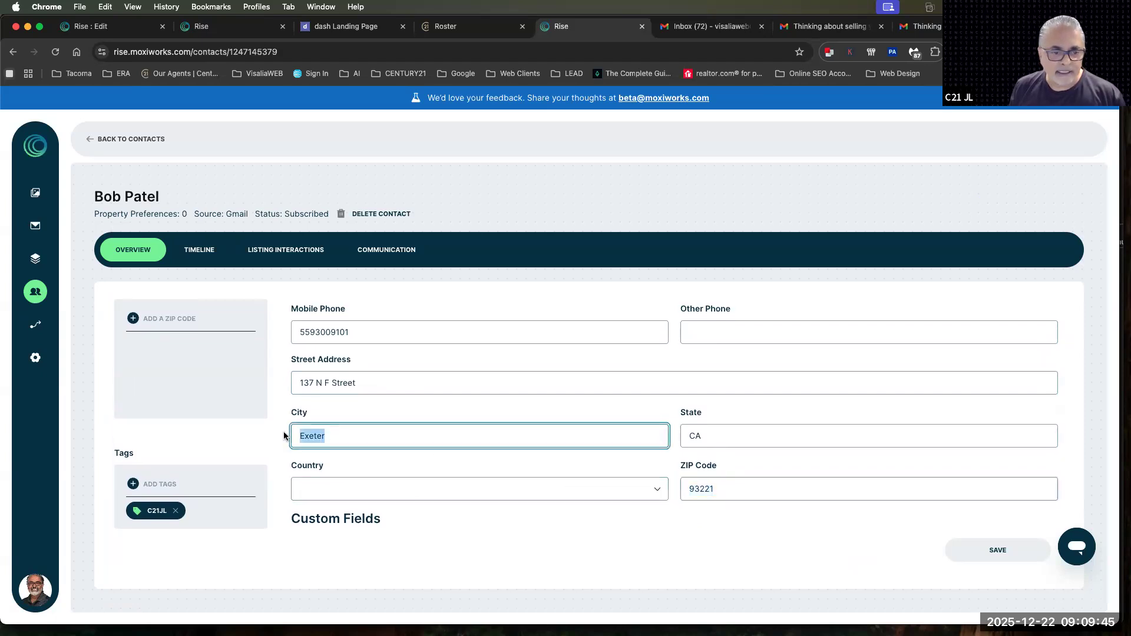
Look through the country options for the contact's address and close the list without choosing one
left_click(377, 494)
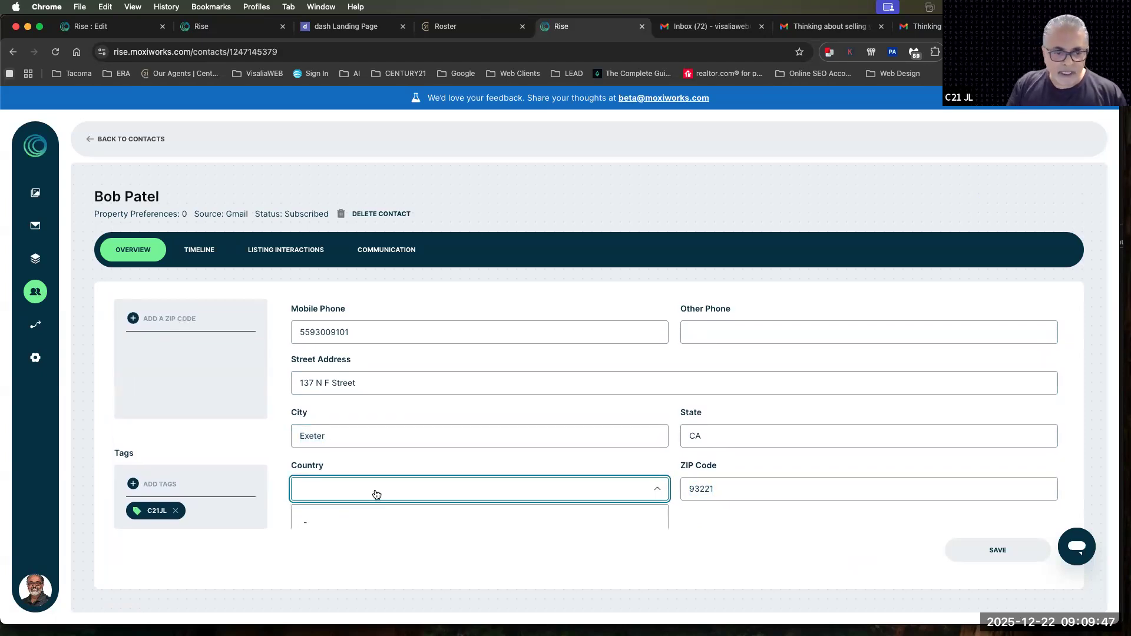
scroll(377, 494, "down", 15)
scroll(377, 494, "down", 3)
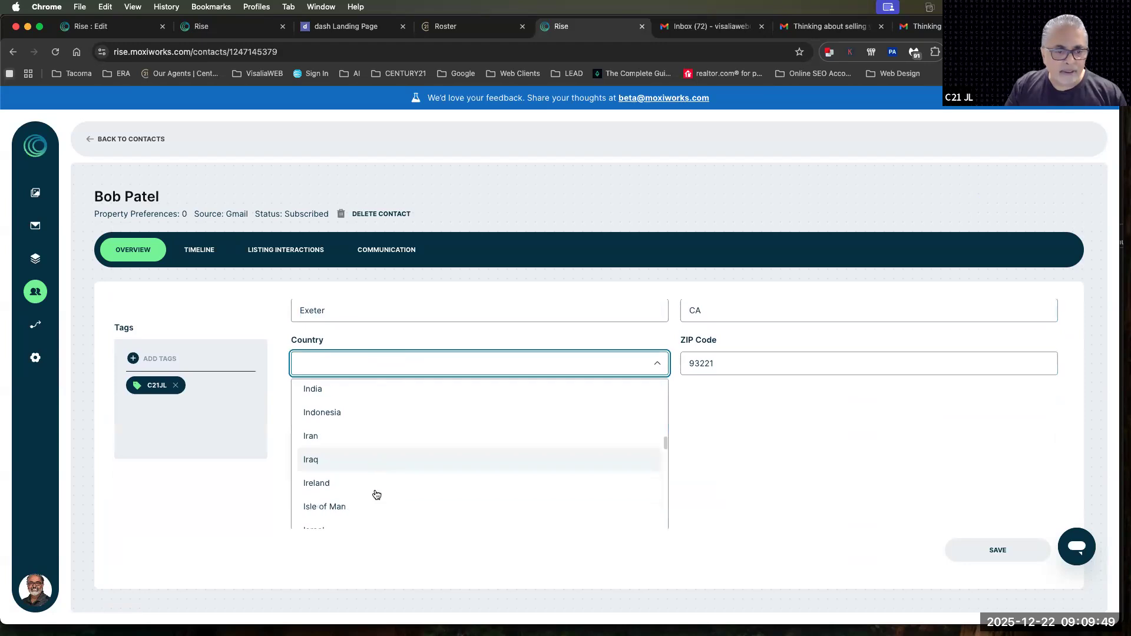
scroll(377, 494, "up", 10)
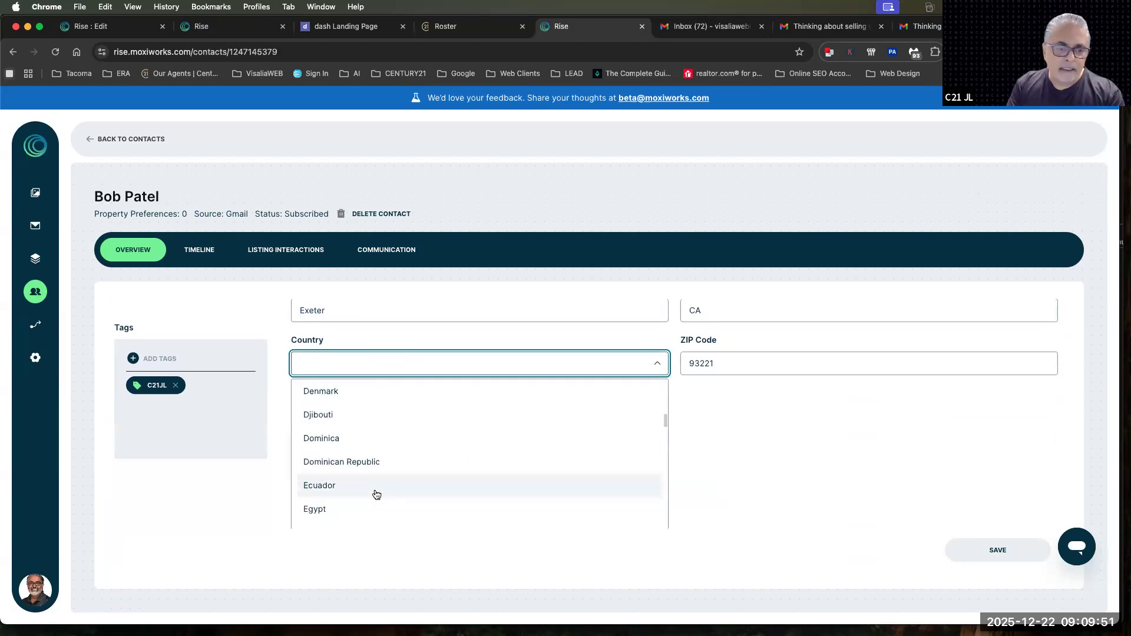
scroll(377, 495, "down", 20)
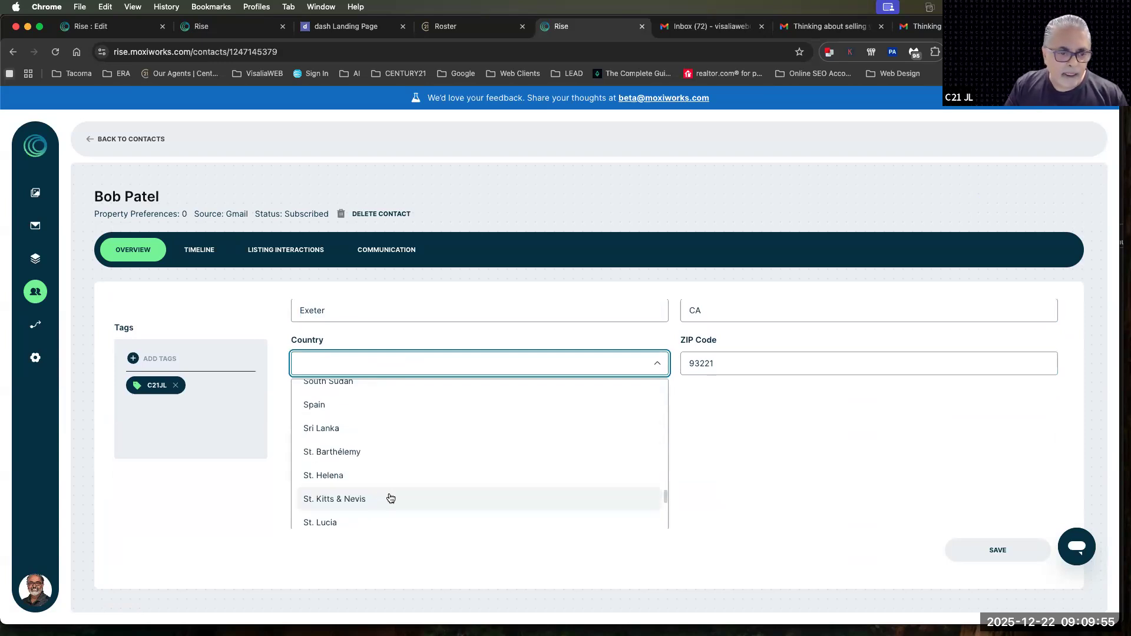
scroll(392, 498, "up", 20)
scroll(392, 498, "down", 8)
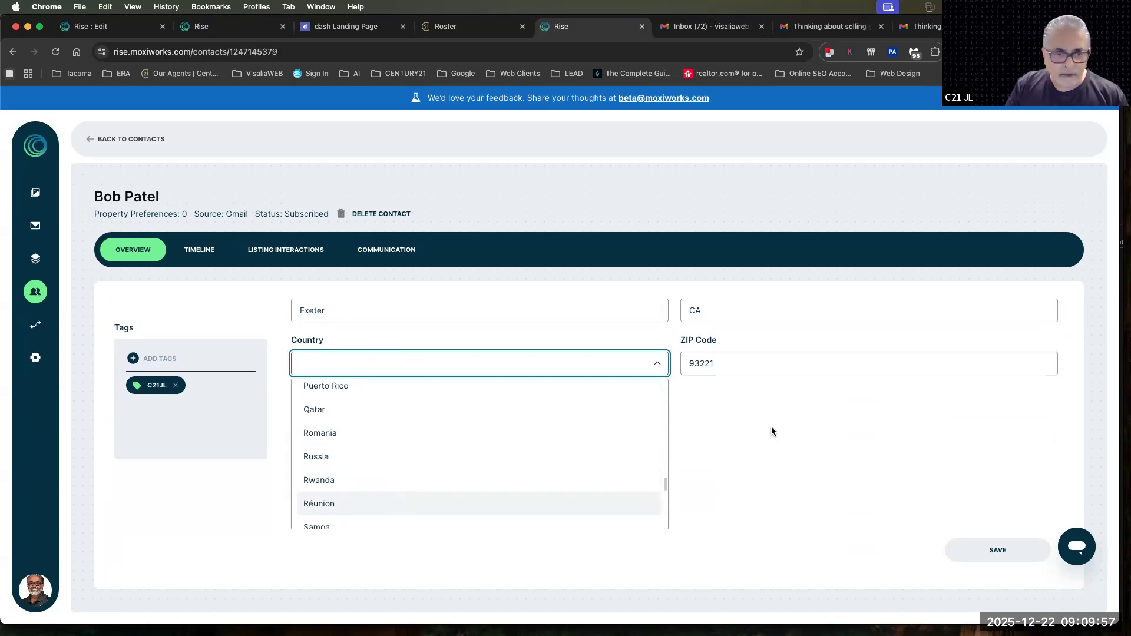
left_click(403, 371)
scroll(574, 471, "up", 2)
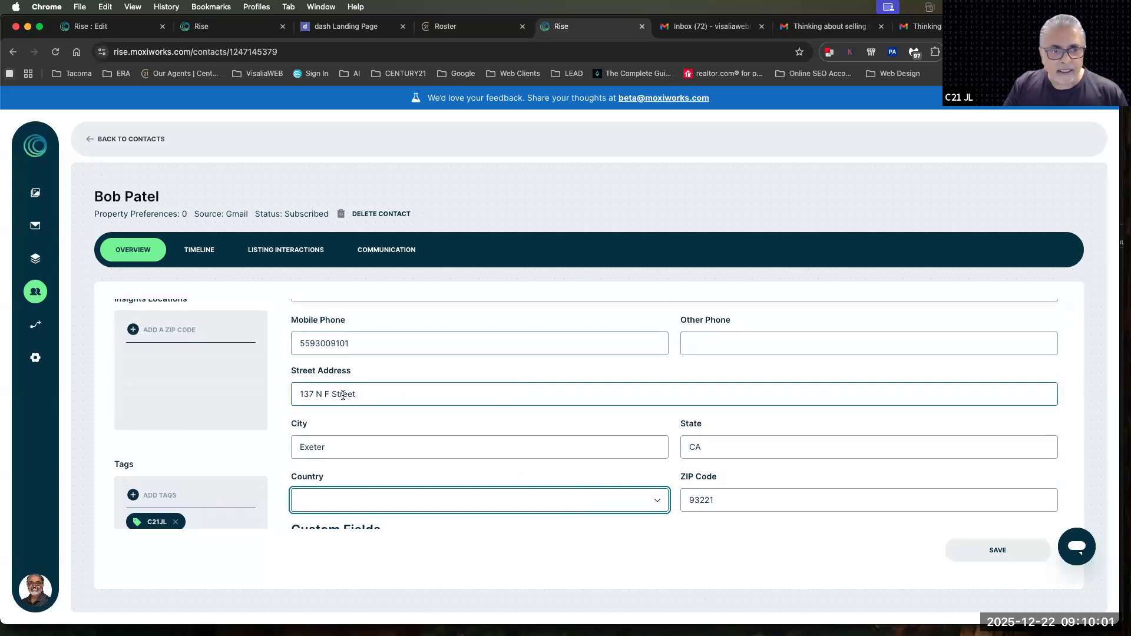
Review the contact's city, email and mobile phone fields, and point out the Classification and Workflow Stage headings
scroll(701, 538, "up", 1)
scroll(719, 505, "down", 3)
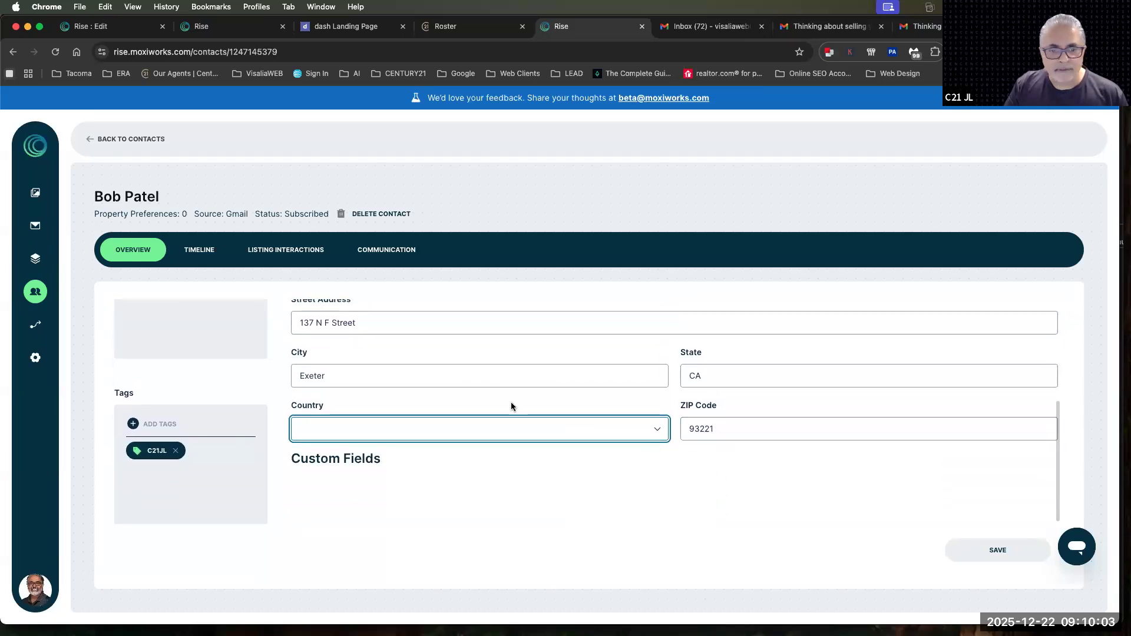
left_click(357, 375)
scroll(474, 434, "up", 3)
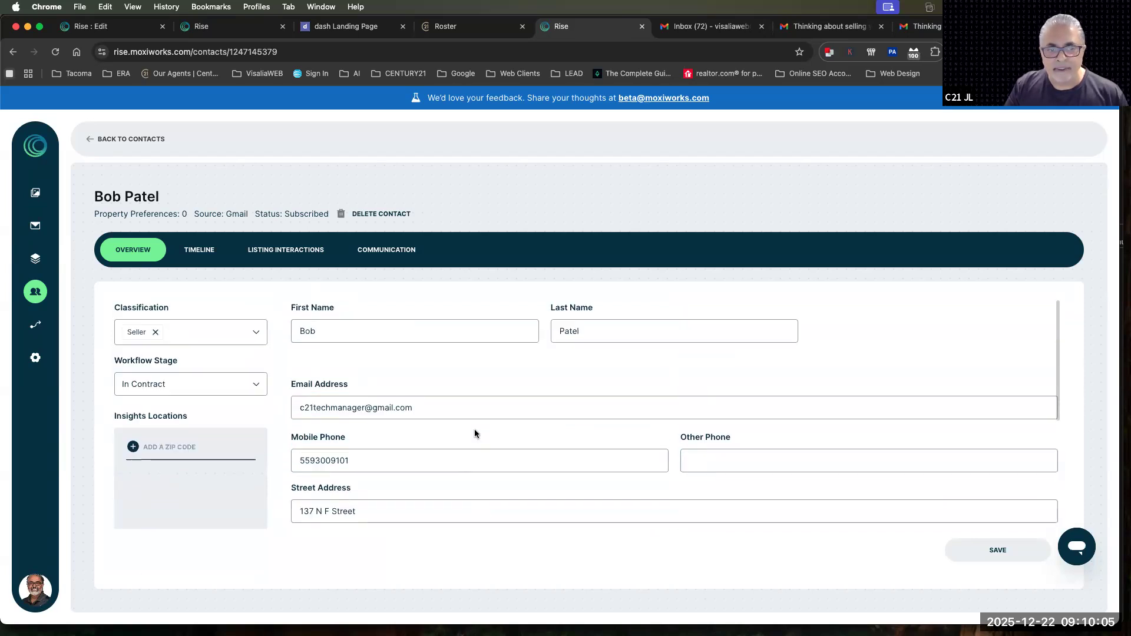
left_click(396, 411)
left_click(377, 460)
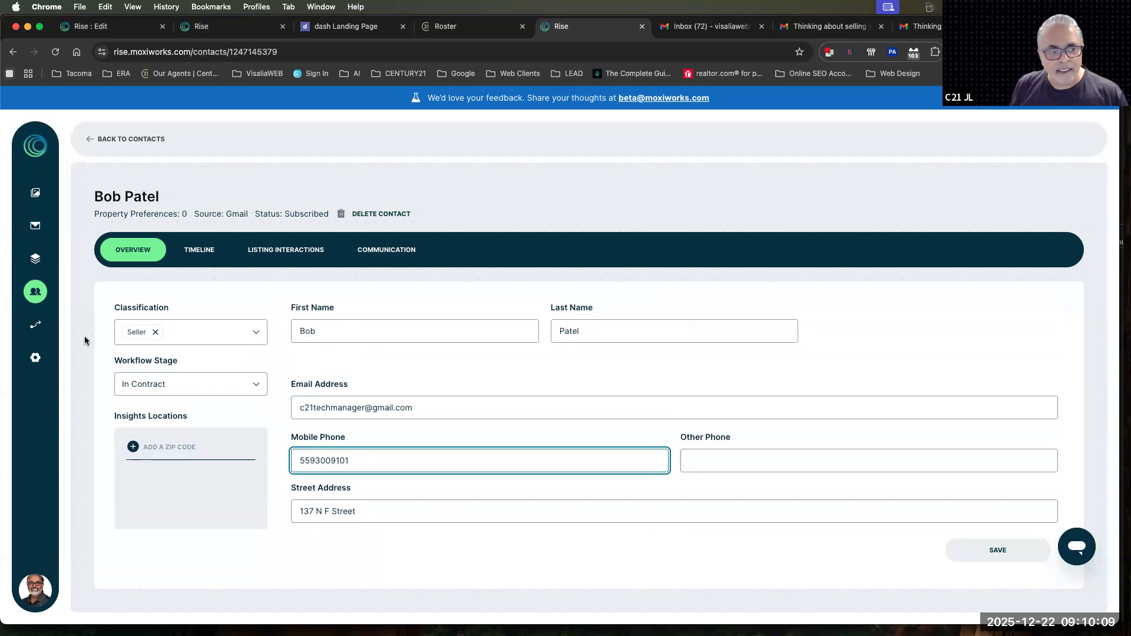
left_click_drag(171, 307, 97, 309)
left_click_drag(179, 362, 113, 364)
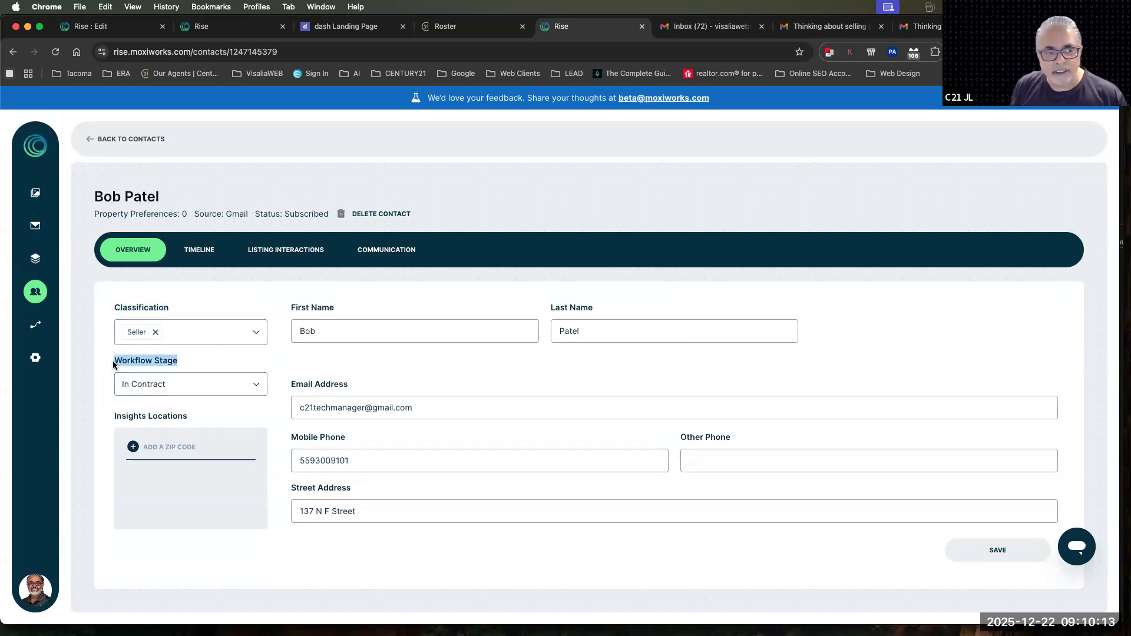
Remove the Seller classification from the contact
left_click(222, 337)
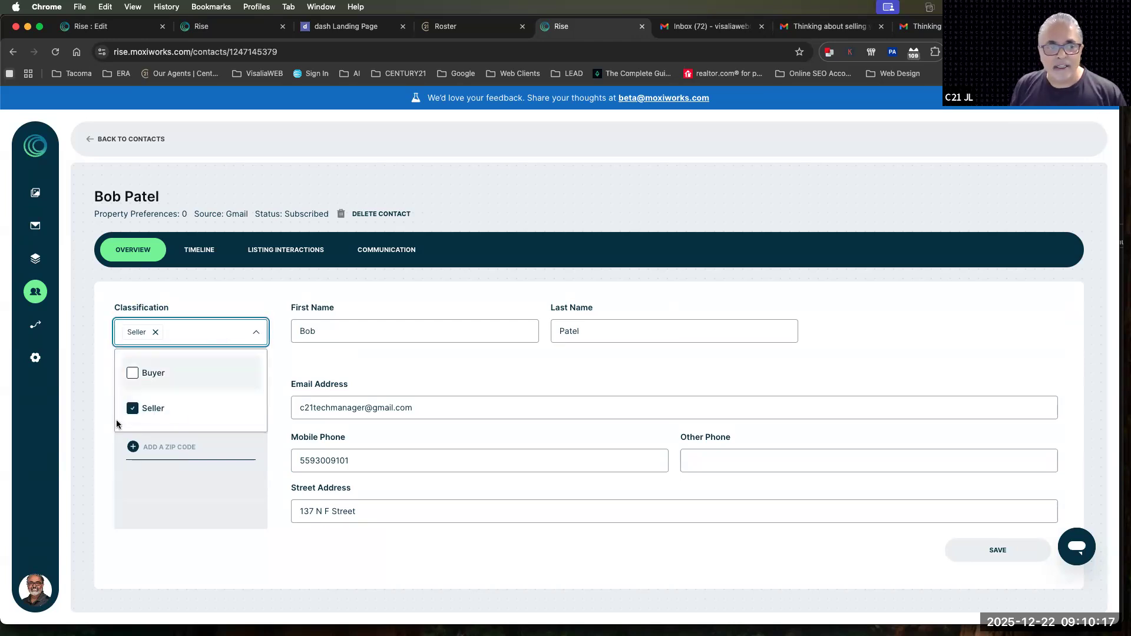
left_click(131, 410)
left_click(232, 305)
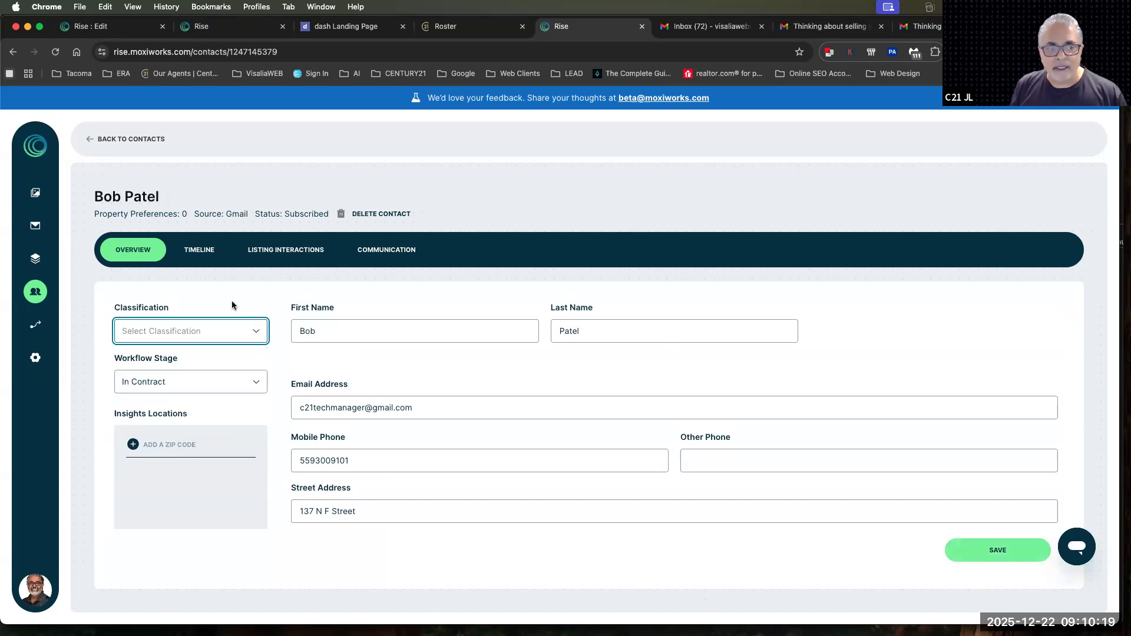
Review the available workflow stages and classification options for the contact without choosing any
left_click(187, 384)
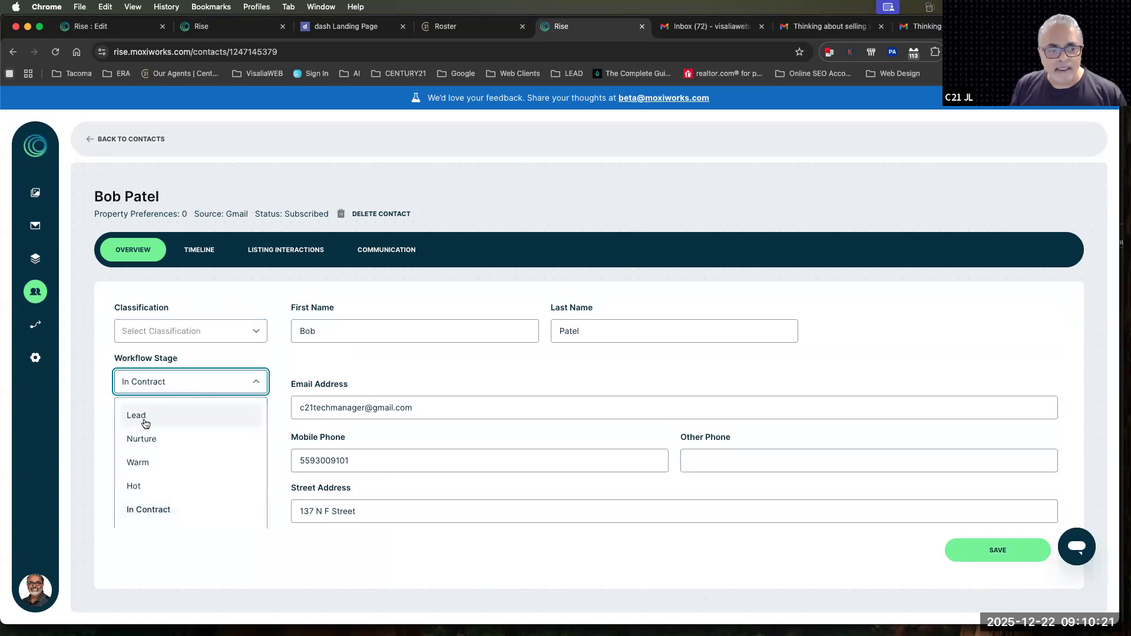
scroll(207, 519, "down", 1)
scroll(208, 519, "down", 1)
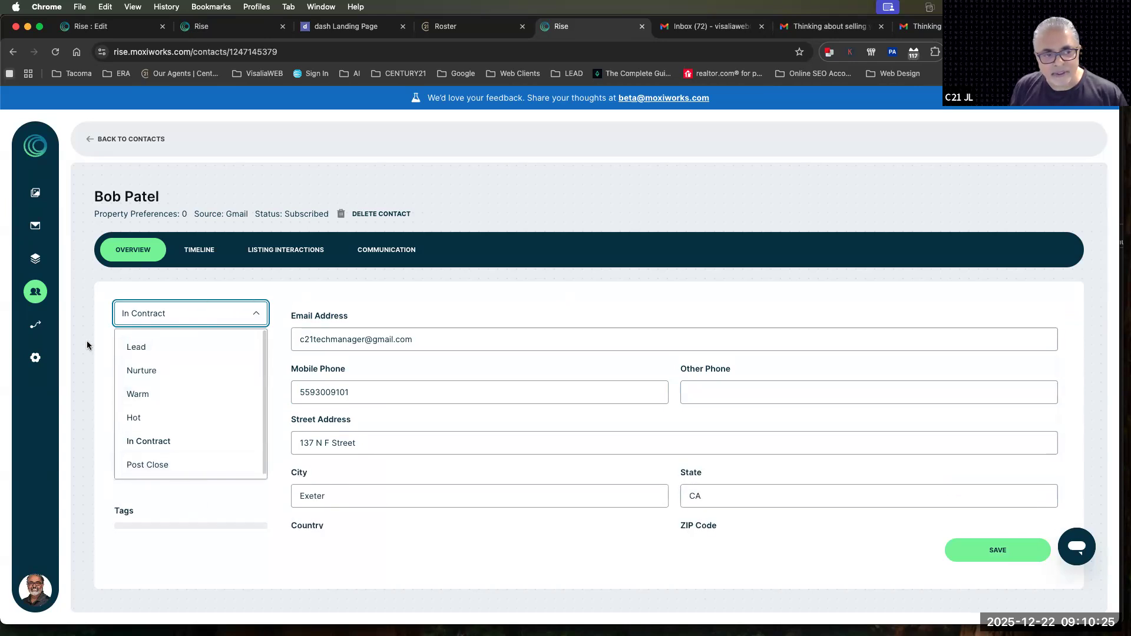
left_click(141, 310)
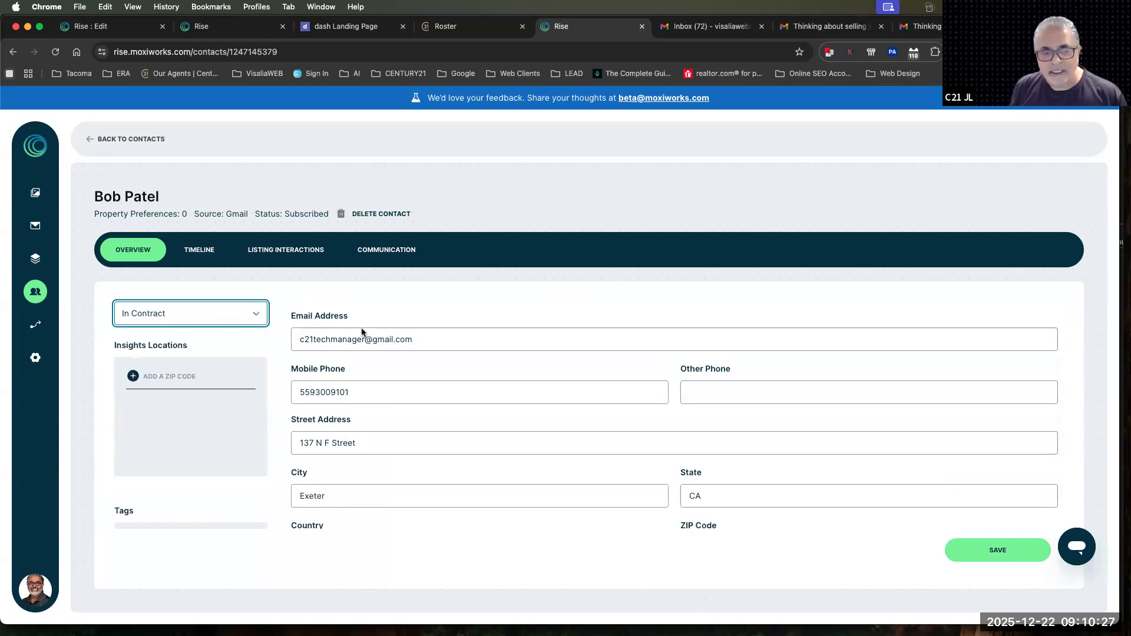
scroll(383, 335, "up", 1)
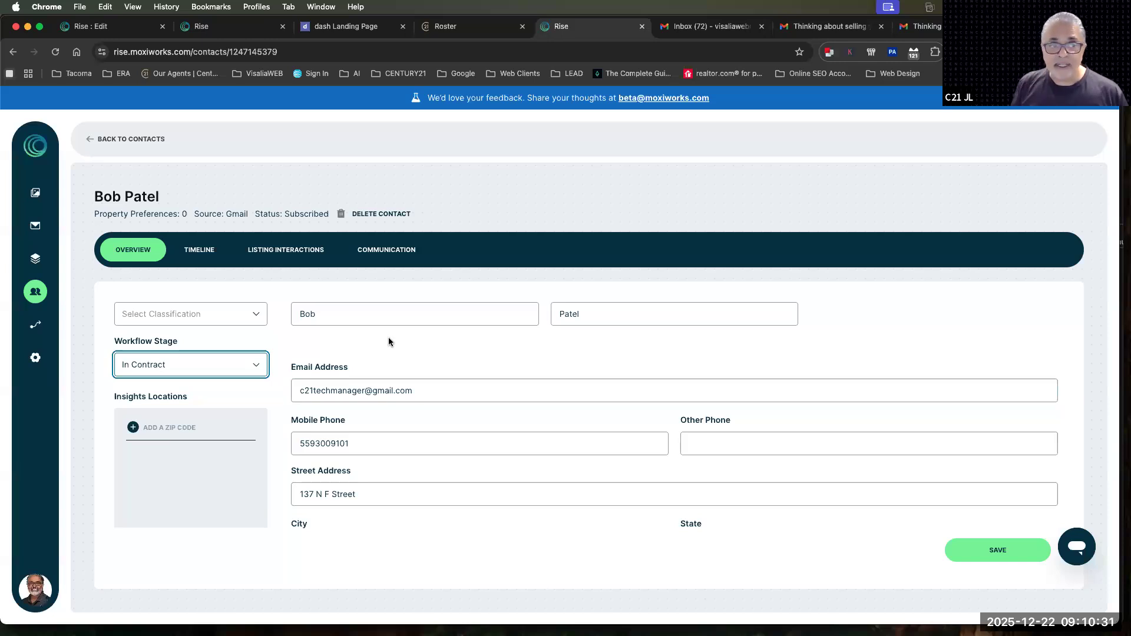
left_click(254, 312)
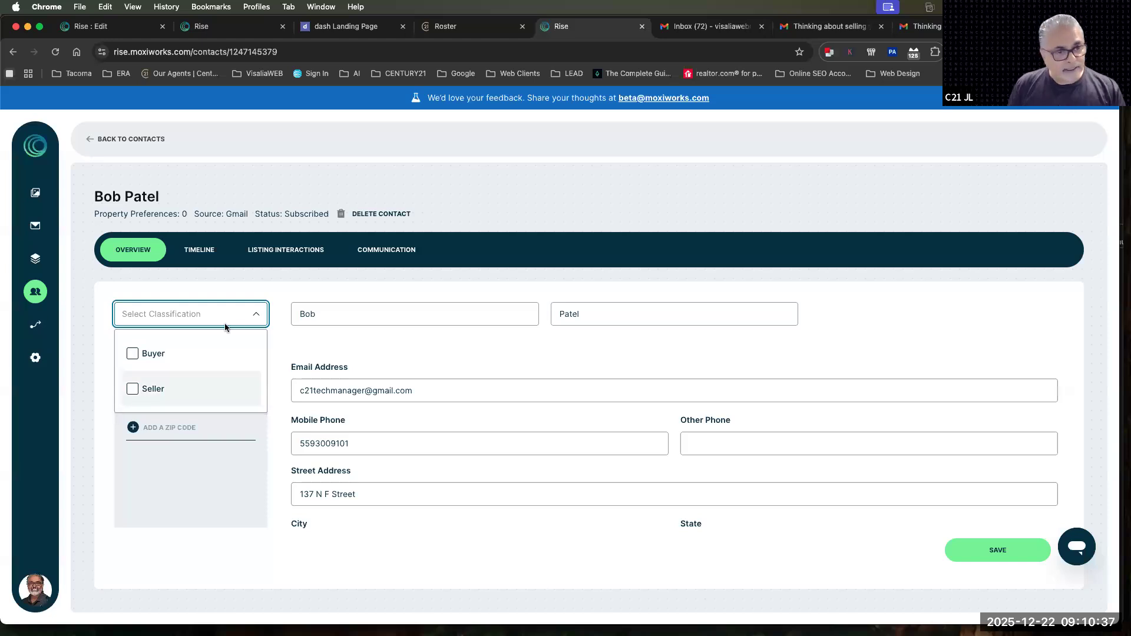
left_click(291, 290)
Set the contact's workflow stage to Lead and its classification to Buyer, and recheck the stage options
left_click(156, 375)
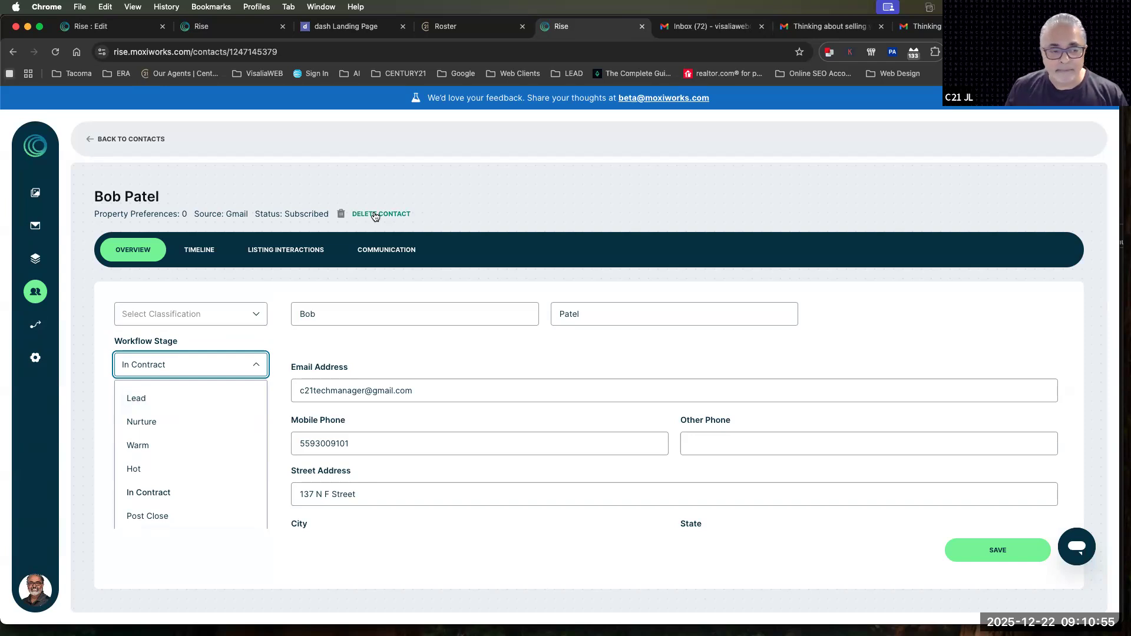
left_click(138, 401)
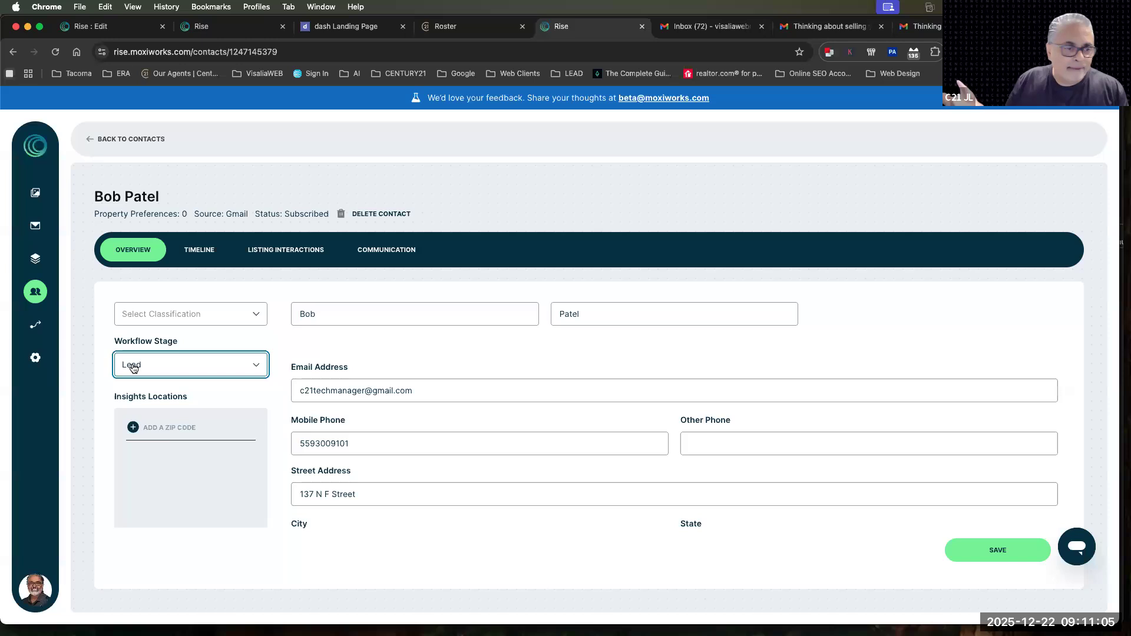
left_click(134, 312)
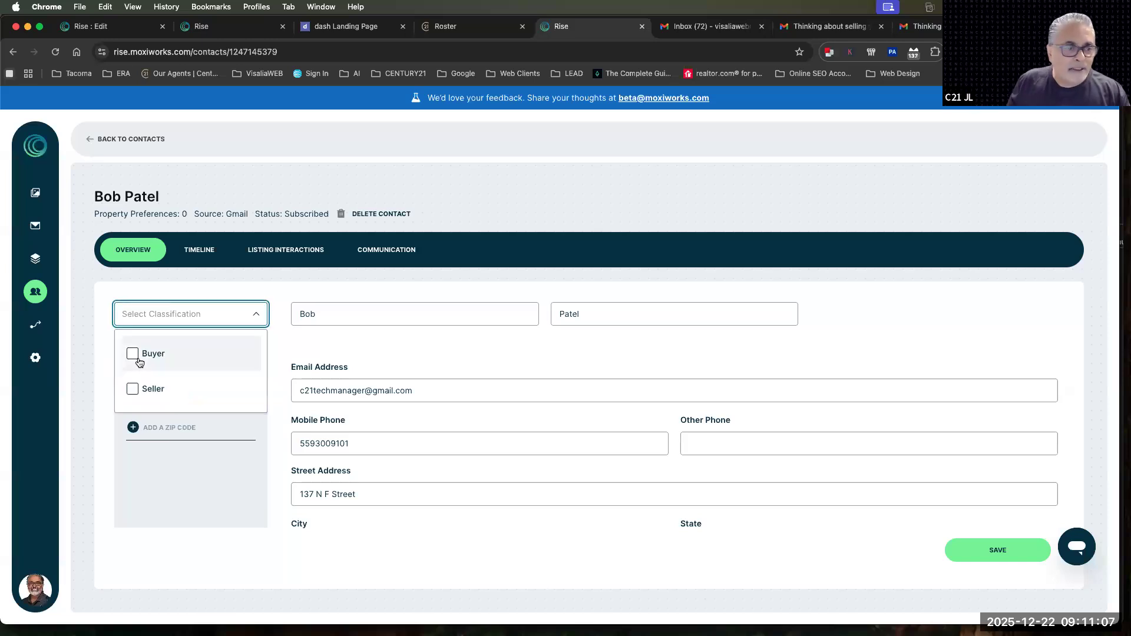
left_click(169, 359)
left_click(400, 363)
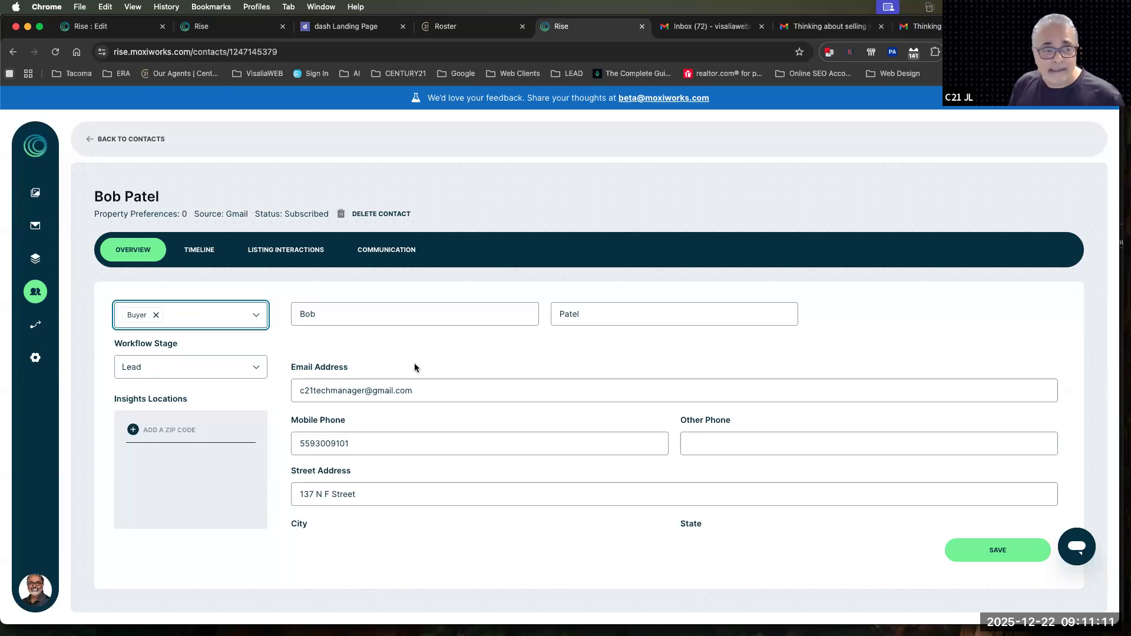
left_click(172, 374)
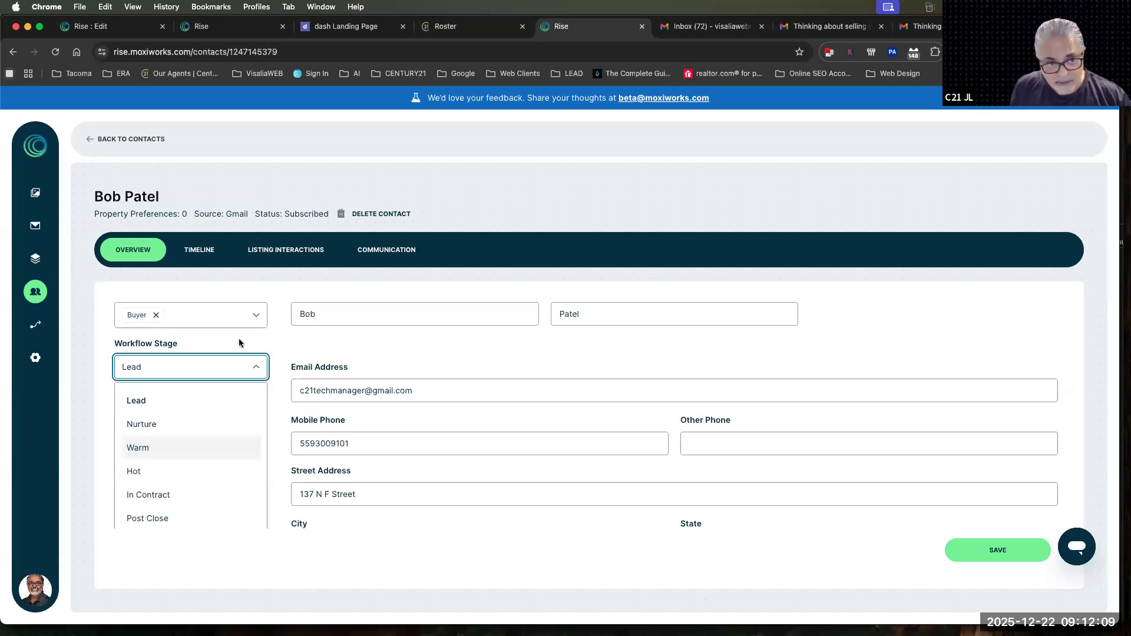
left_click(280, 337)
Open the contact's timeline, discarding the unsaved contact changes, and review the logged email activity
left_click(199, 250)
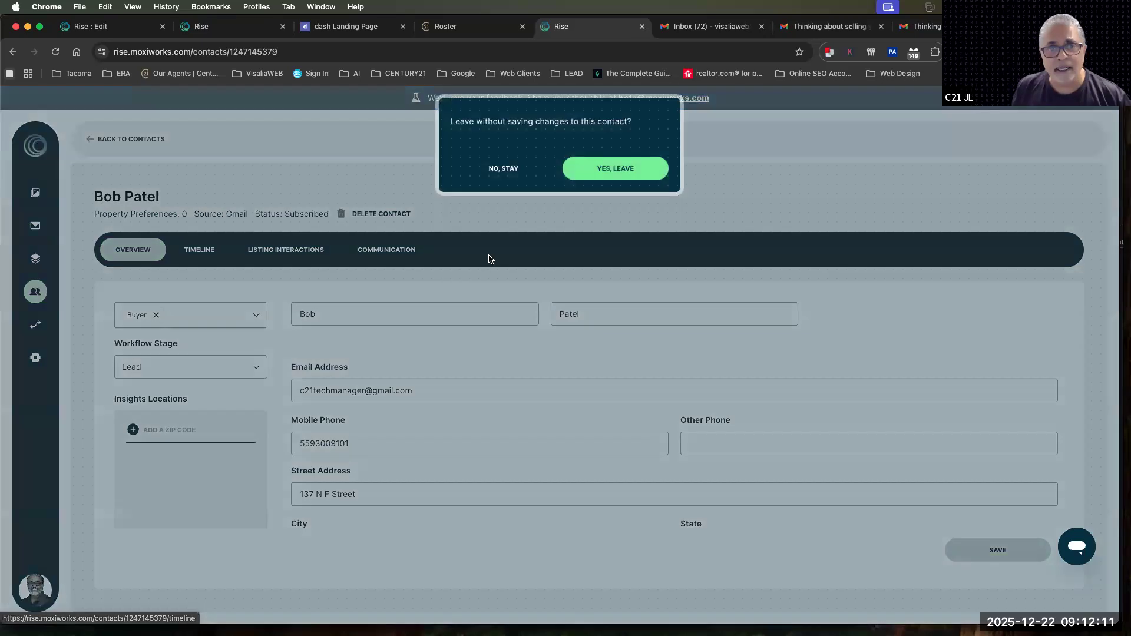
left_click(613, 169)
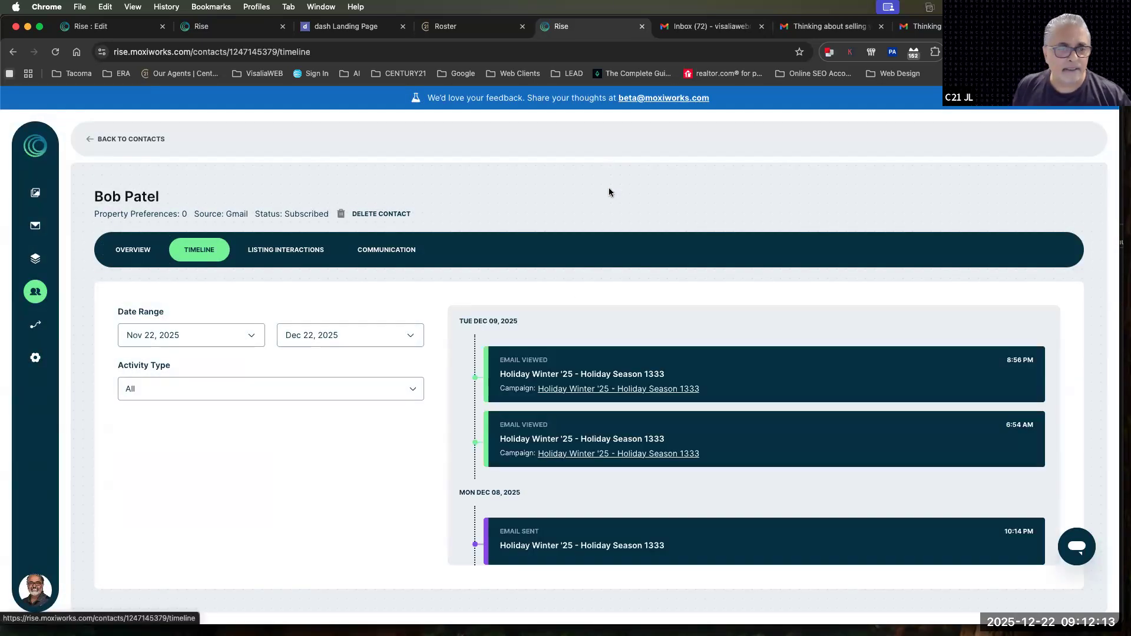
scroll(599, 471, "down", 1)
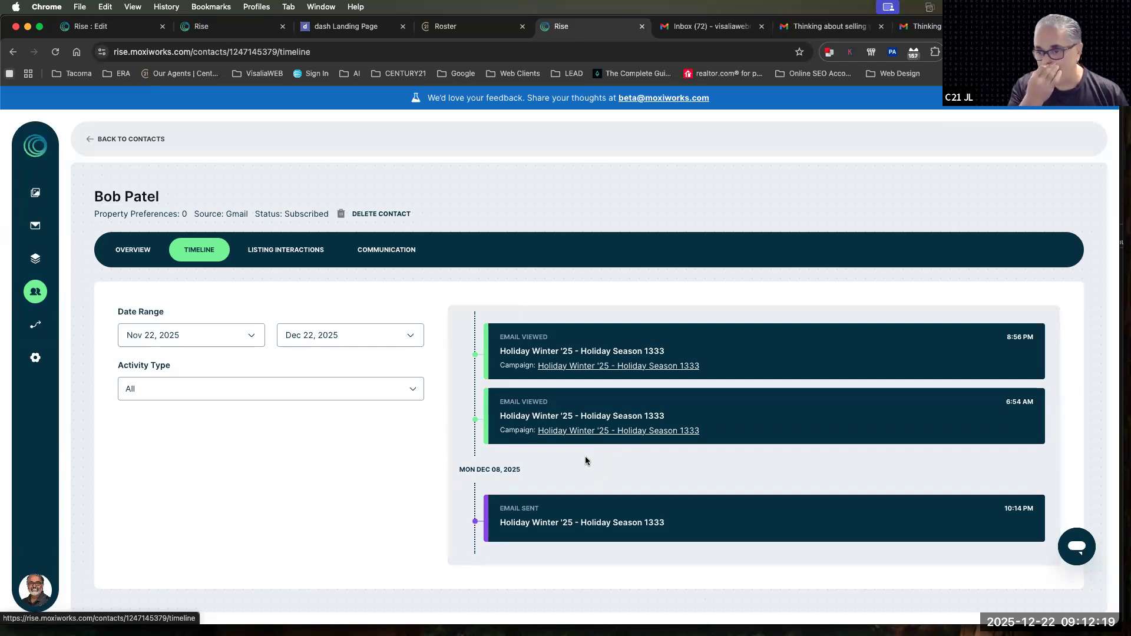
scroll(586, 458, "up", 1)
scroll(584, 457, "down", 1)
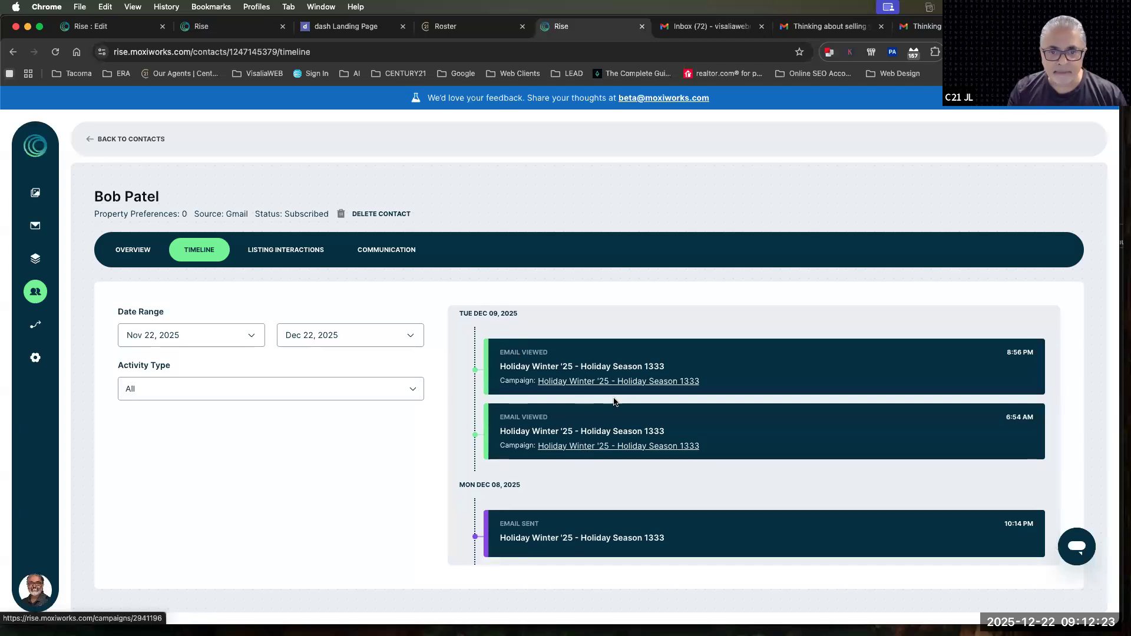
Review the contact's listing interactions map, and examine the communication subscriptions and subscription topics
left_click(274, 249)
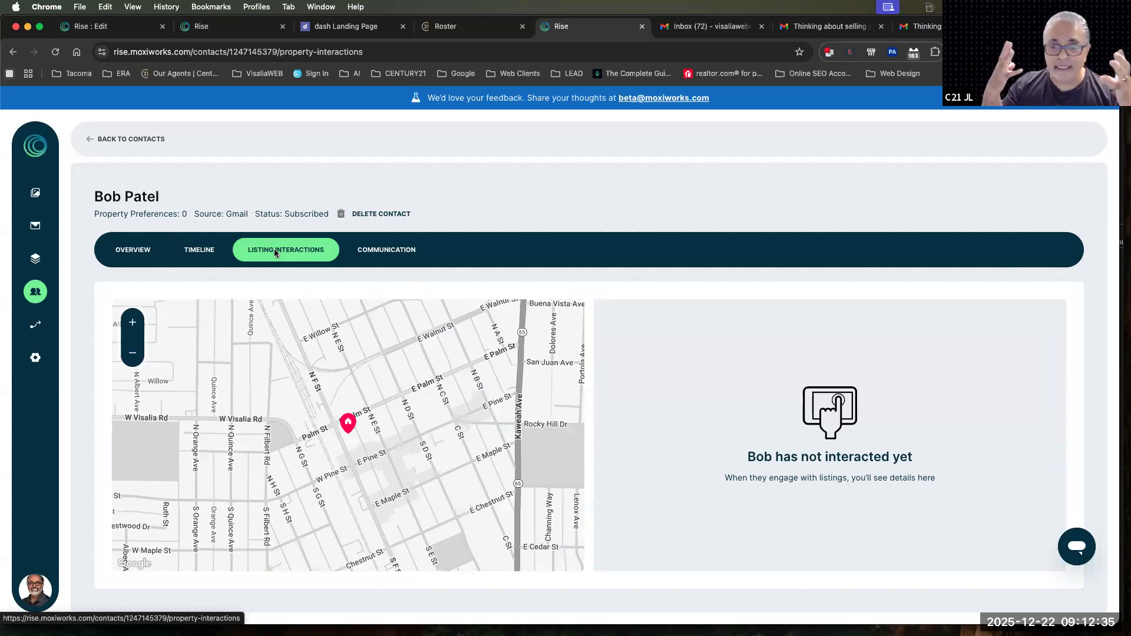
left_click(405, 254)
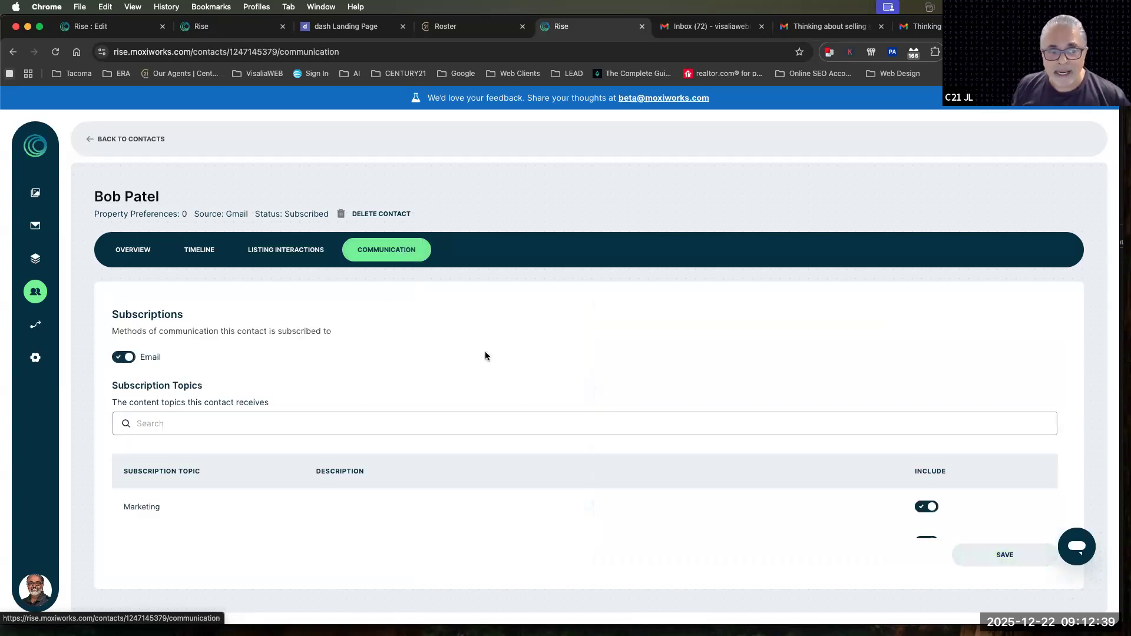
scroll(554, 339, "down", 2)
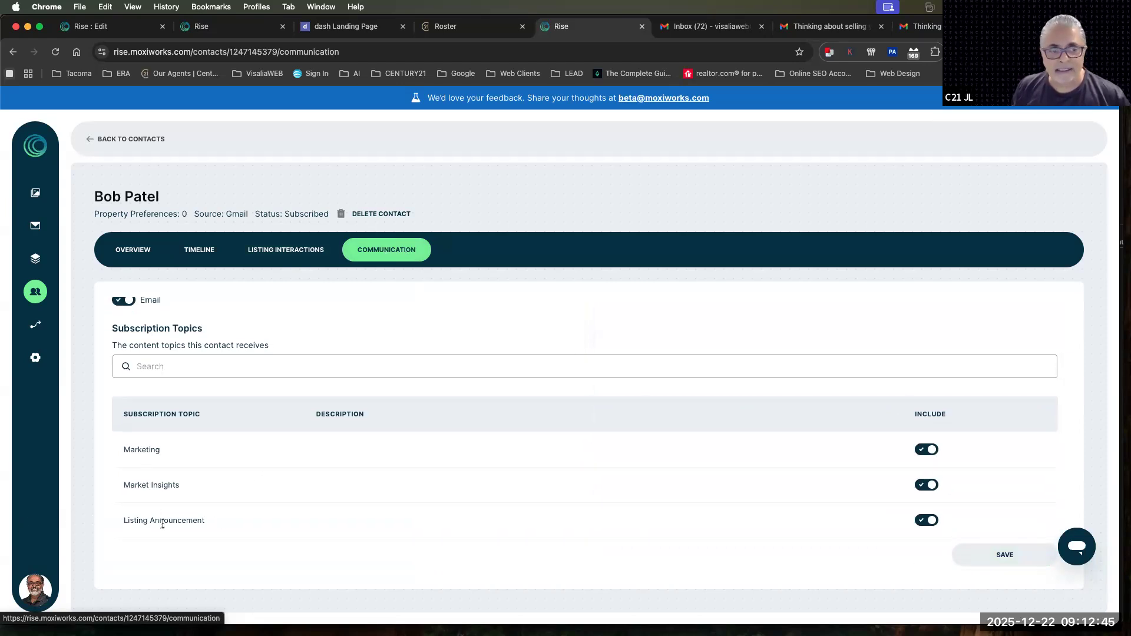
scroll(161, 524, "up", 2)
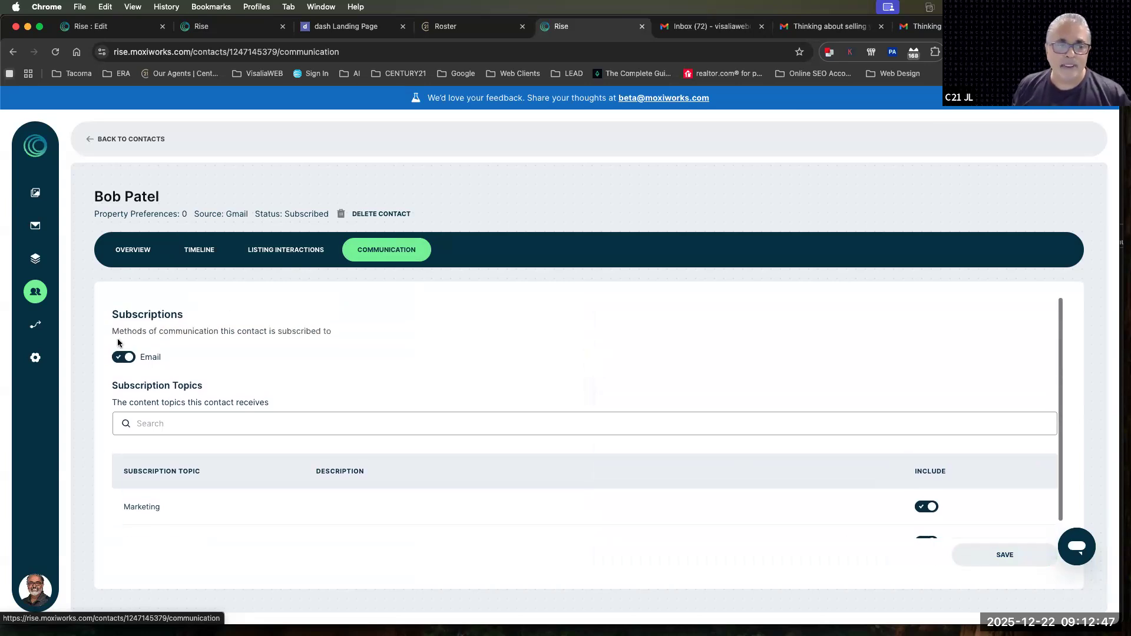
left_click_drag(112, 311, 386, 344)
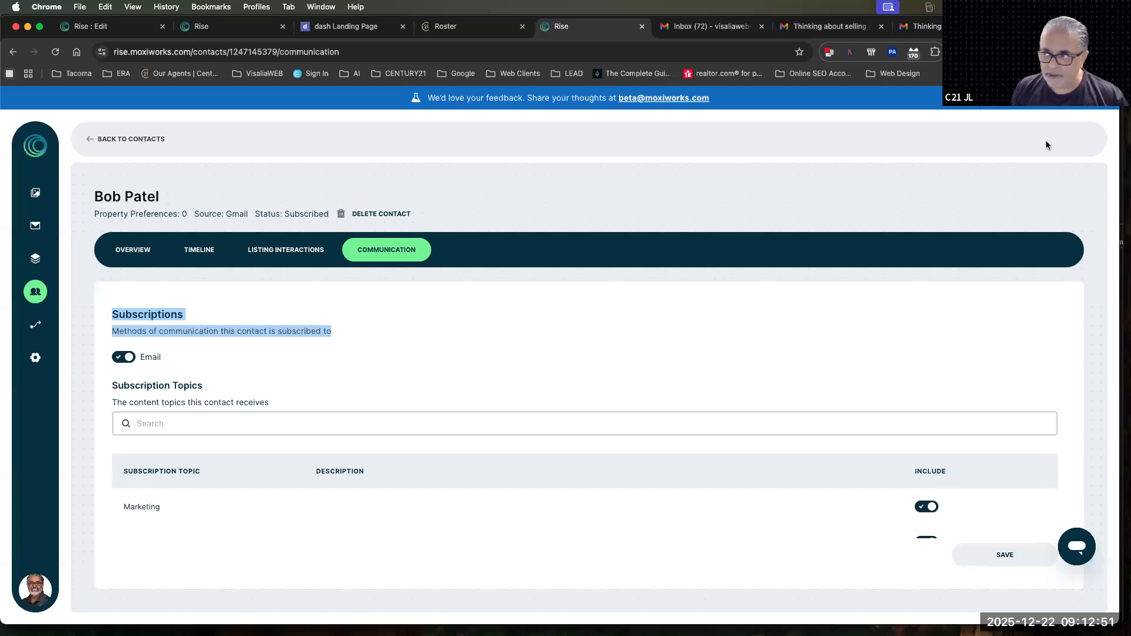
mouse_move(731, 634)
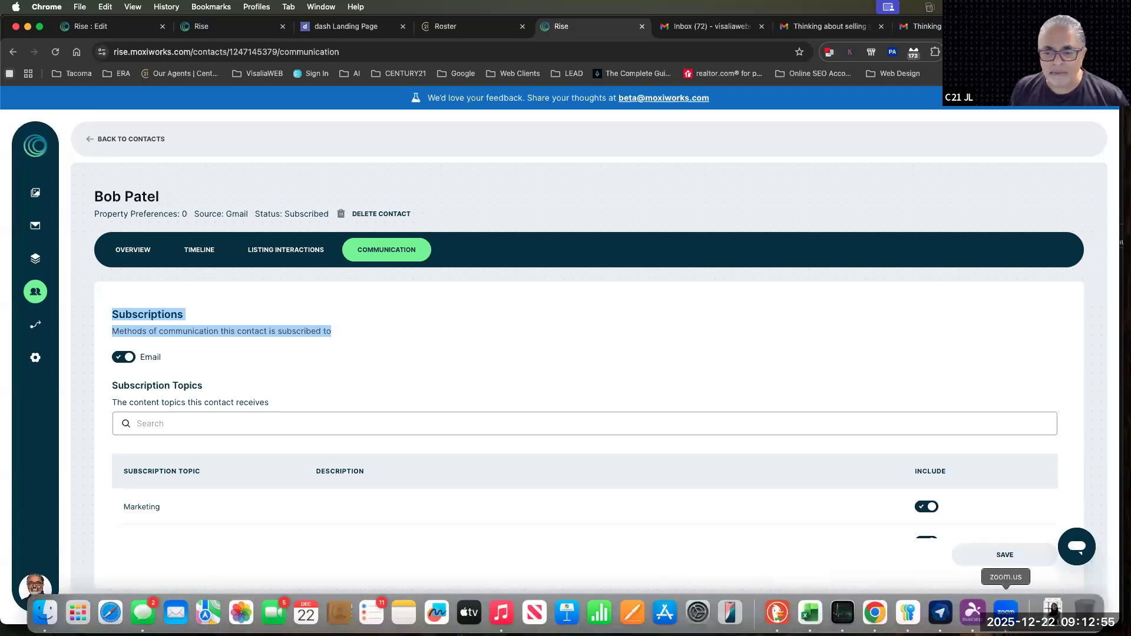
left_click(1008, 612)
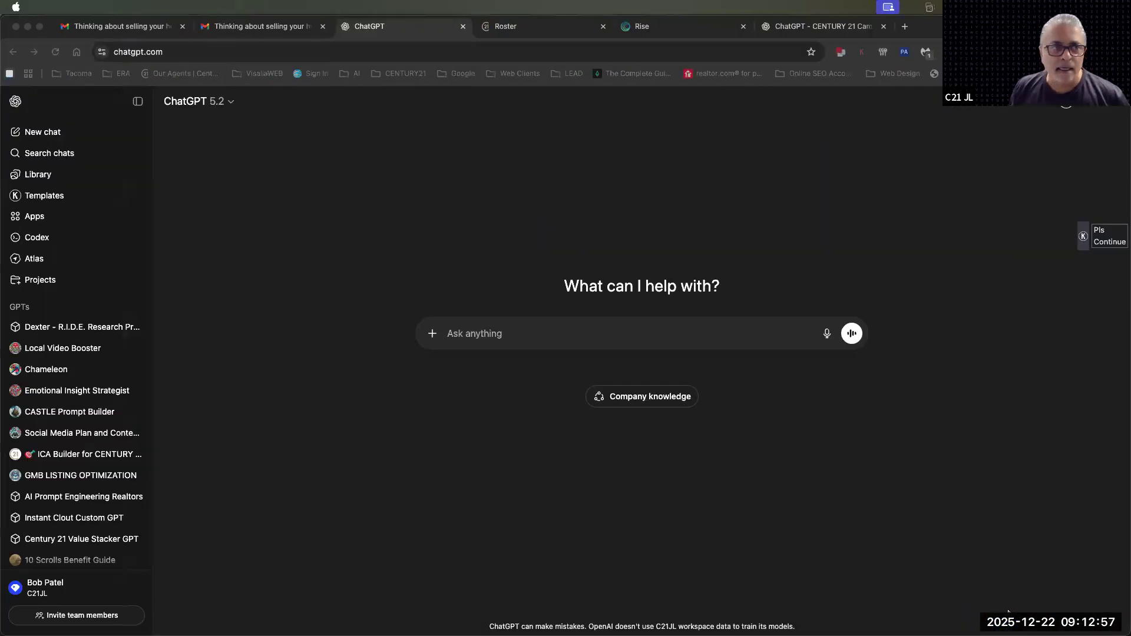
key("ctrl+Right")
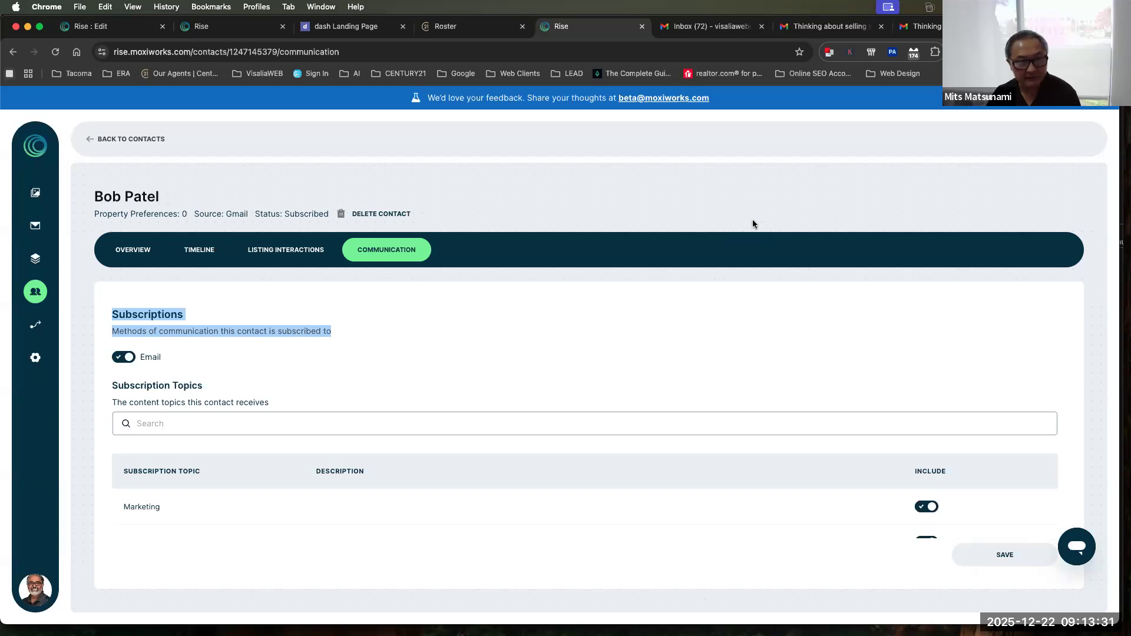
Delete the unsubscribed contact updated 23 hours ago from the contact list, confirming with DELETE
left_click(35, 292)
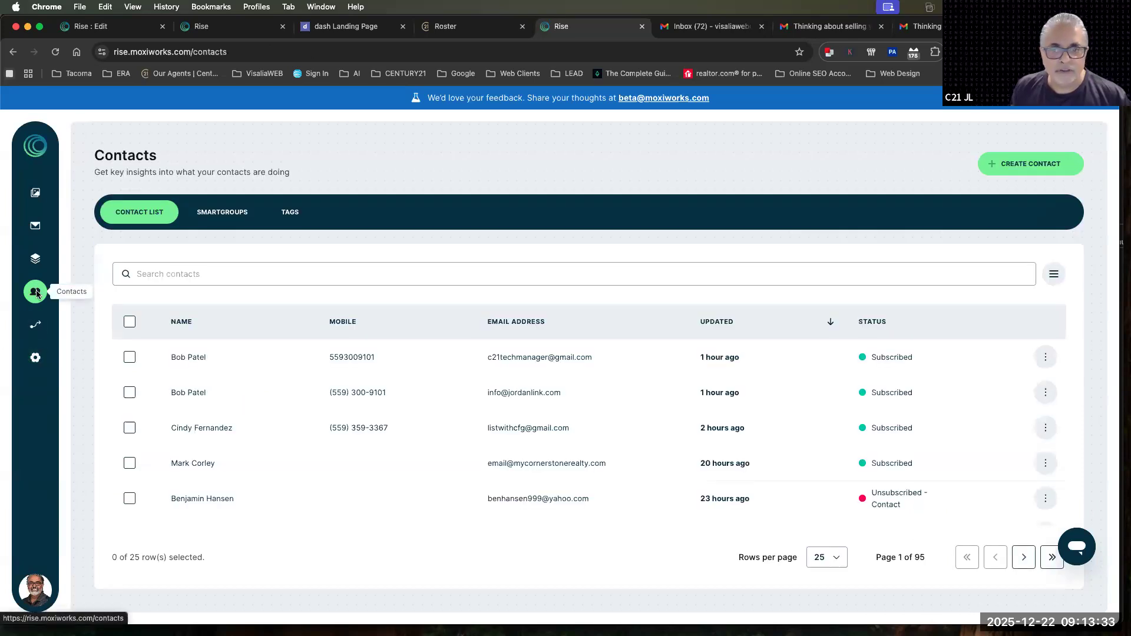
scroll(760, 478, "down", 2)
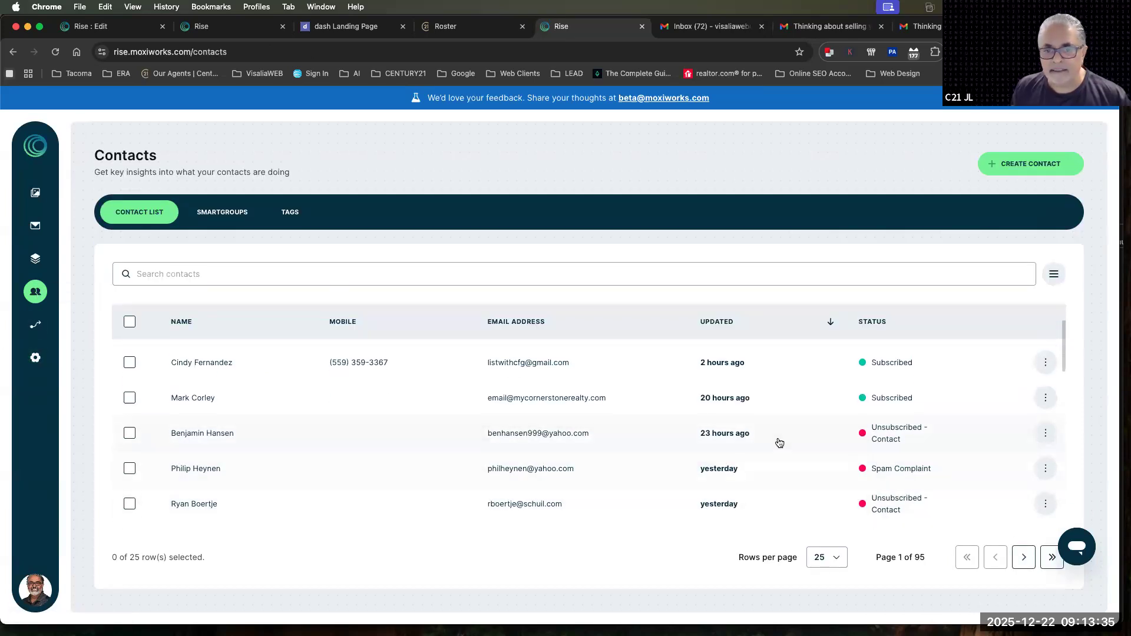
left_click(129, 433)
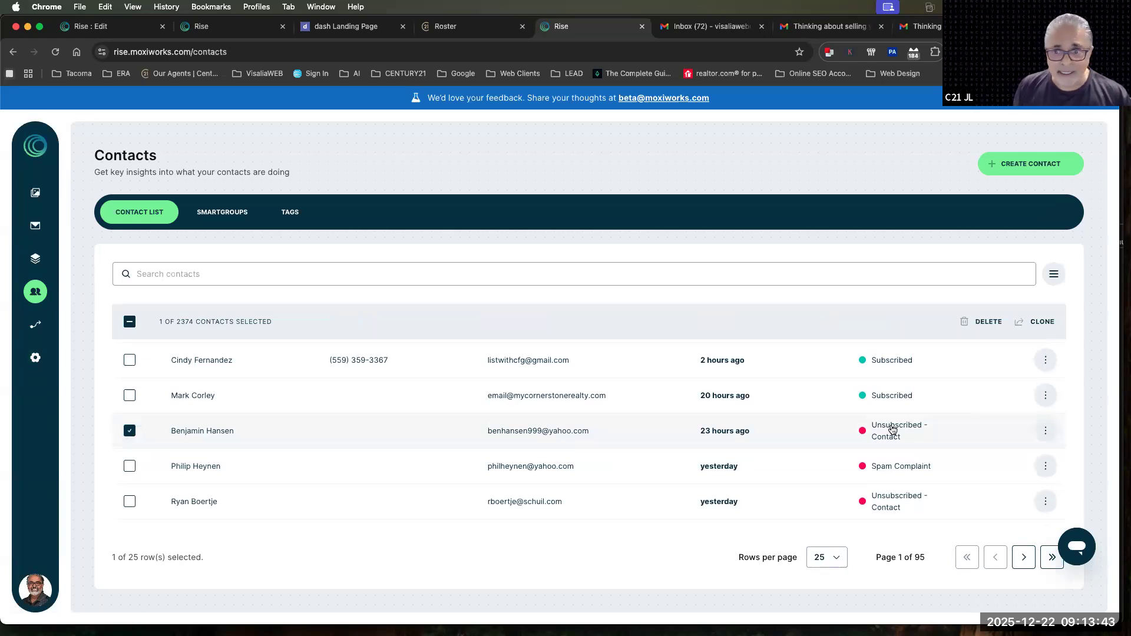
left_click(1046, 431)
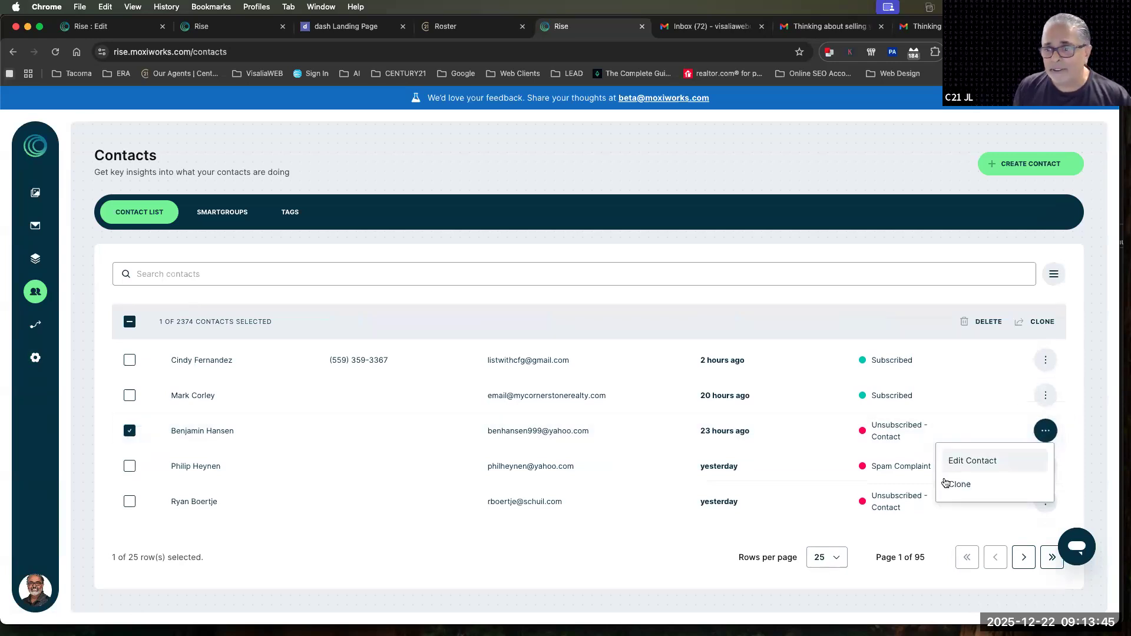
left_click(982, 322)
left_click(519, 164)
type("DELETE")
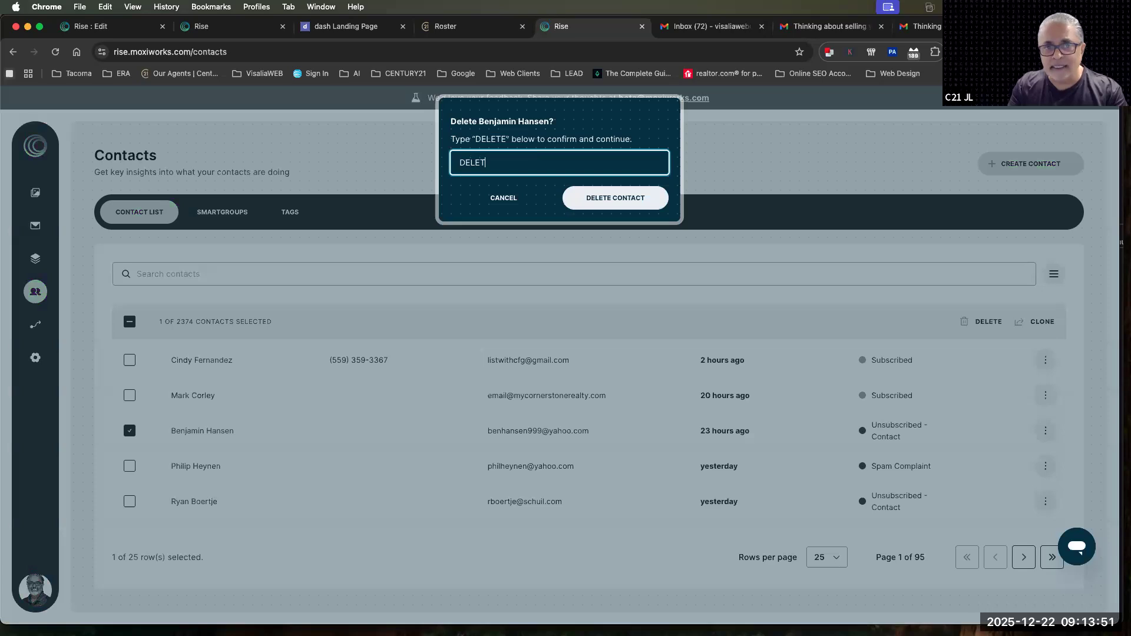
left_click(609, 197)
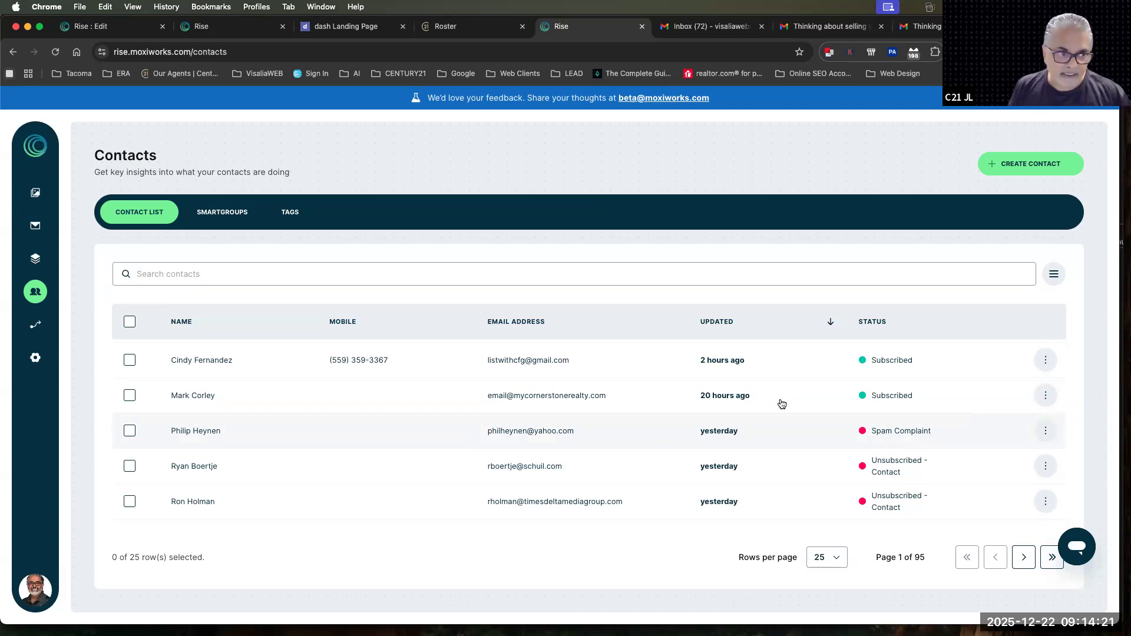
Reopen the most recently updated contact and look through its timeline, listing interactions and communication settings
left_click(28, 293)
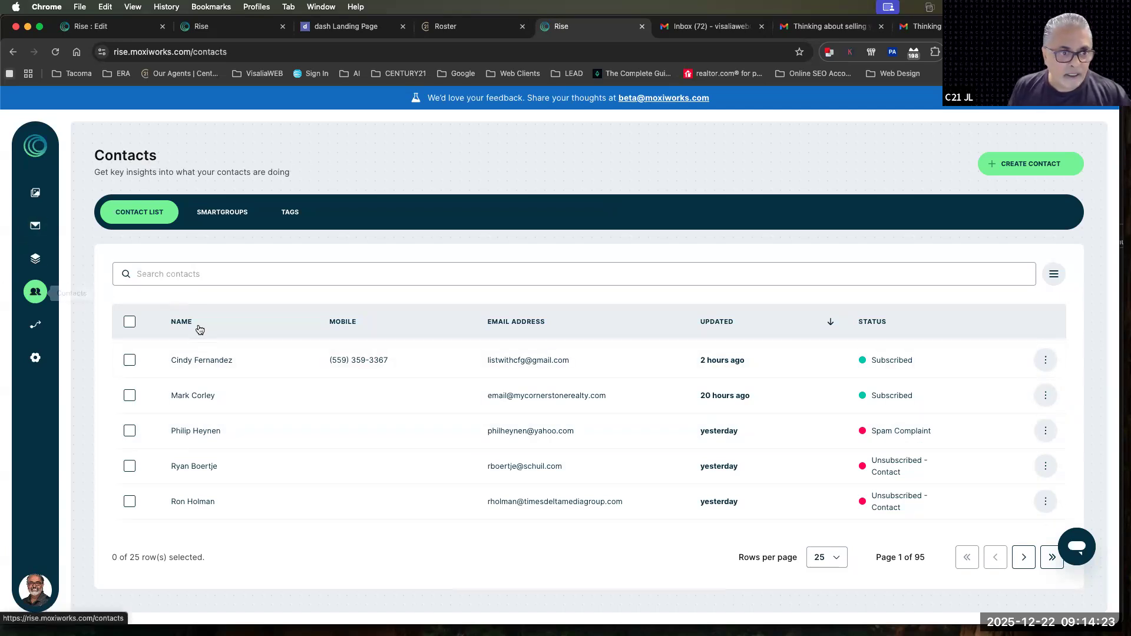
left_click(336, 358)
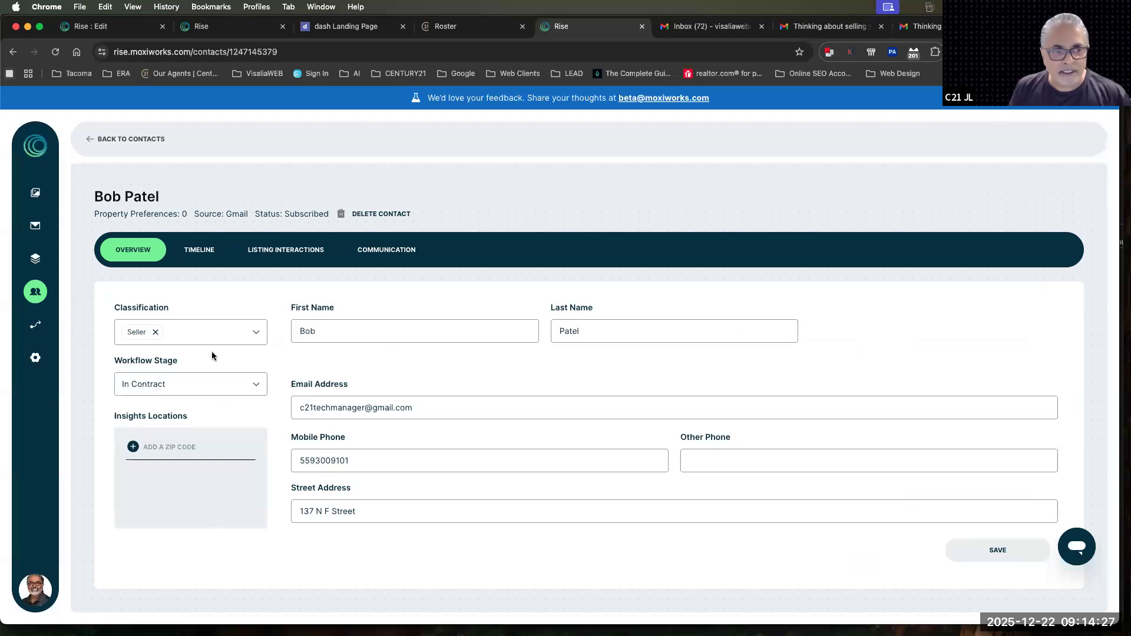
left_click(199, 252)
left_click(262, 258)
left_click(380, 252)
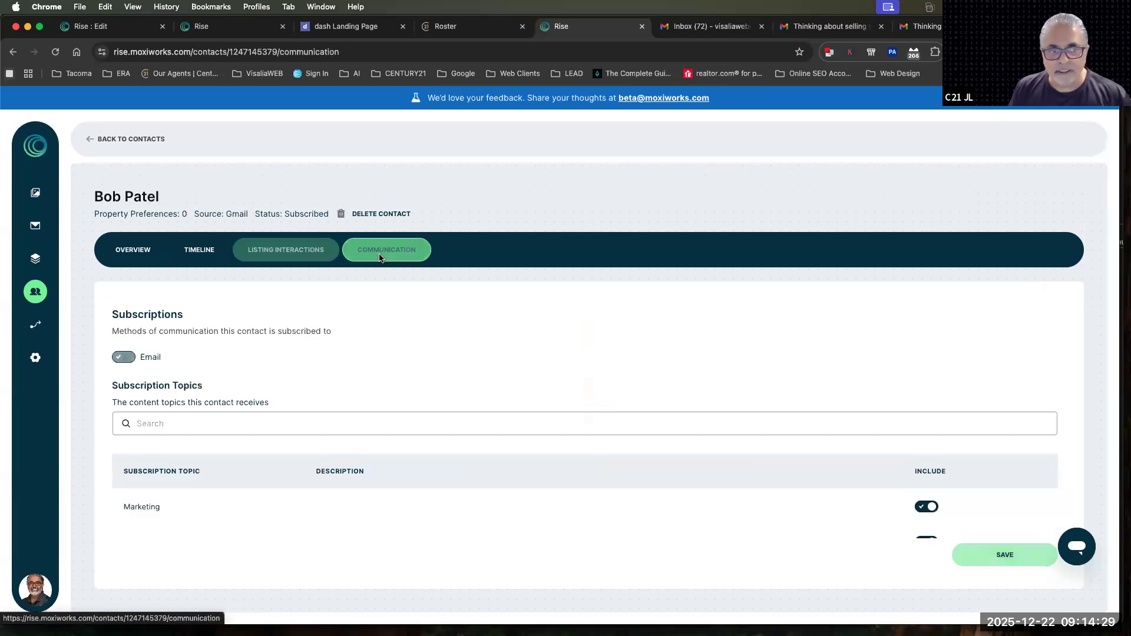
Review the contact's overview details, including the address, tags, custom fields and mobile phone
left_click(119, 254)
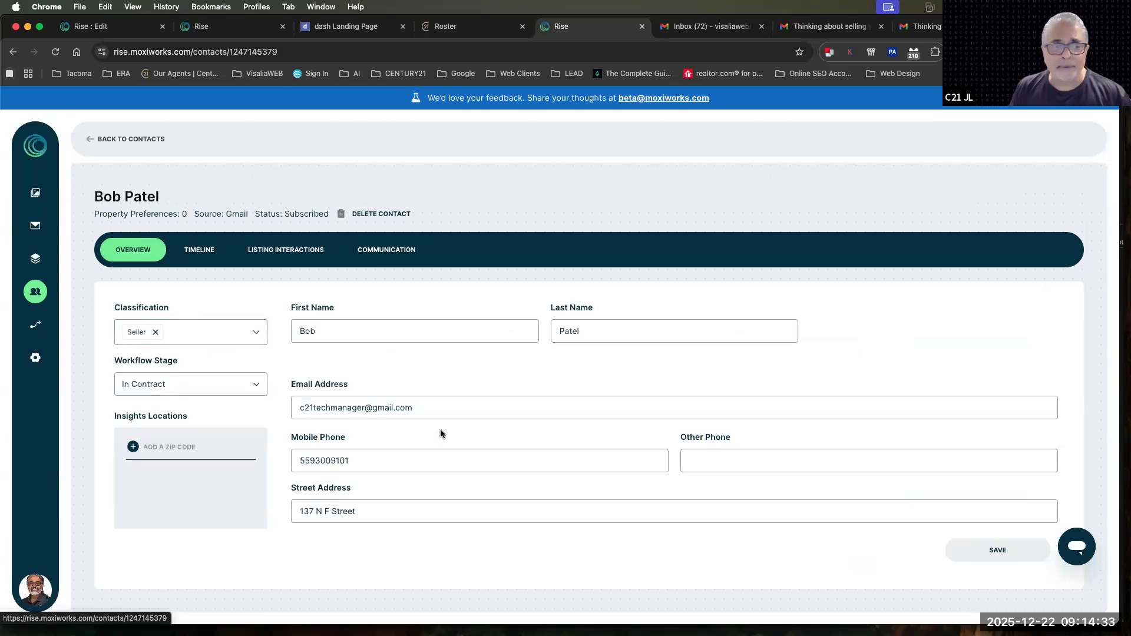
scroll(441, 429, "down", 4)
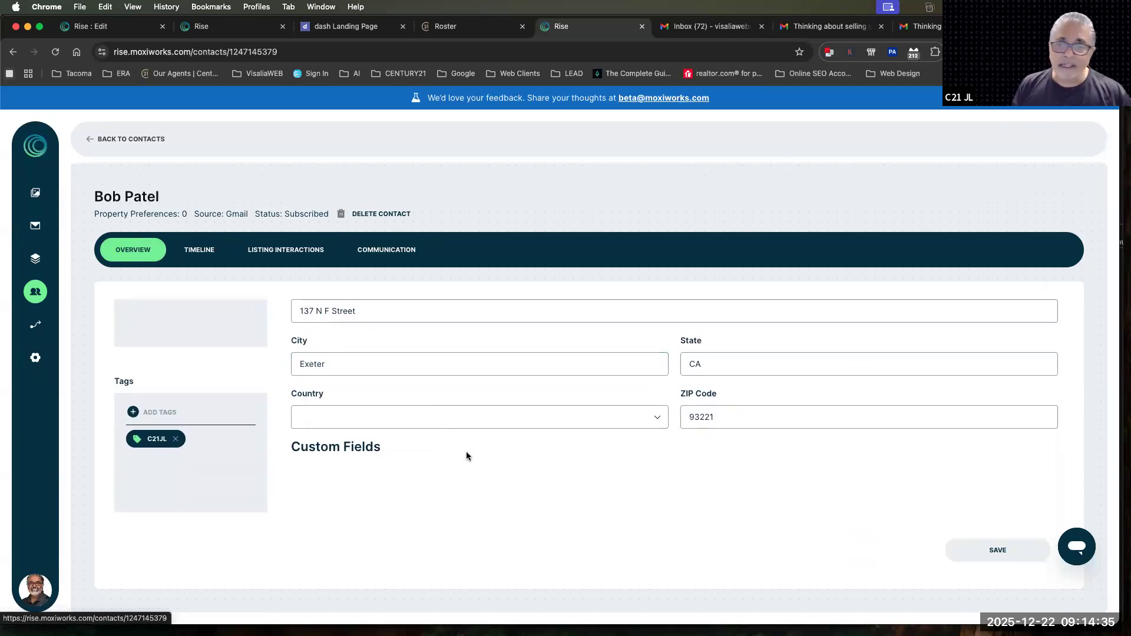
scroll(468, 453, "up", 1)
scroll(468, 453, "up", 5)
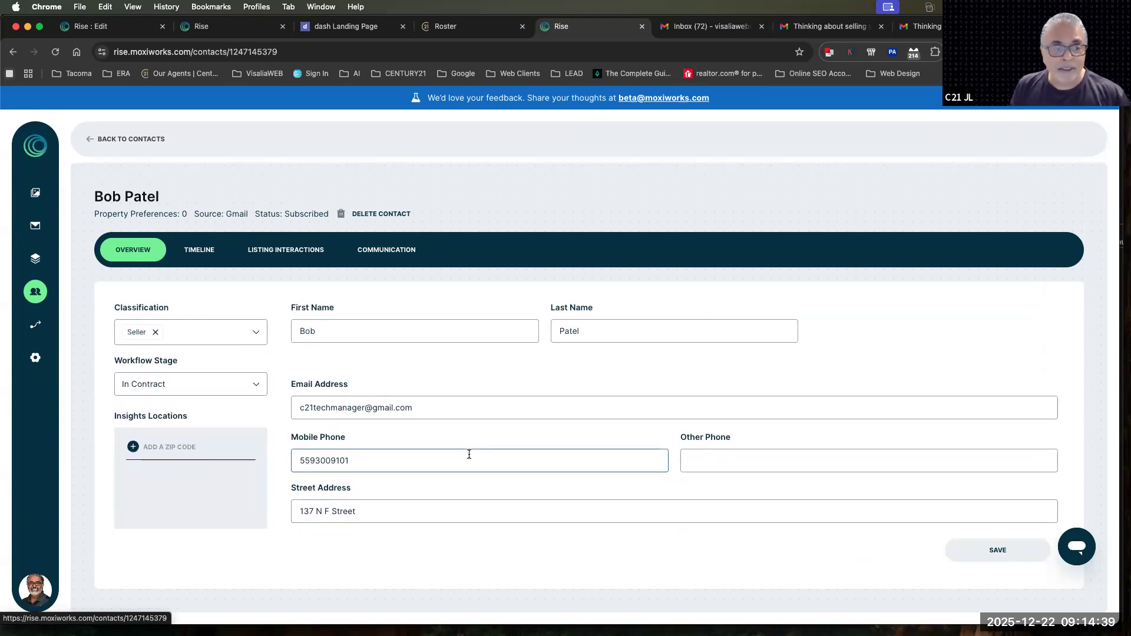
left_click_drag(350, 461, 286, 462)
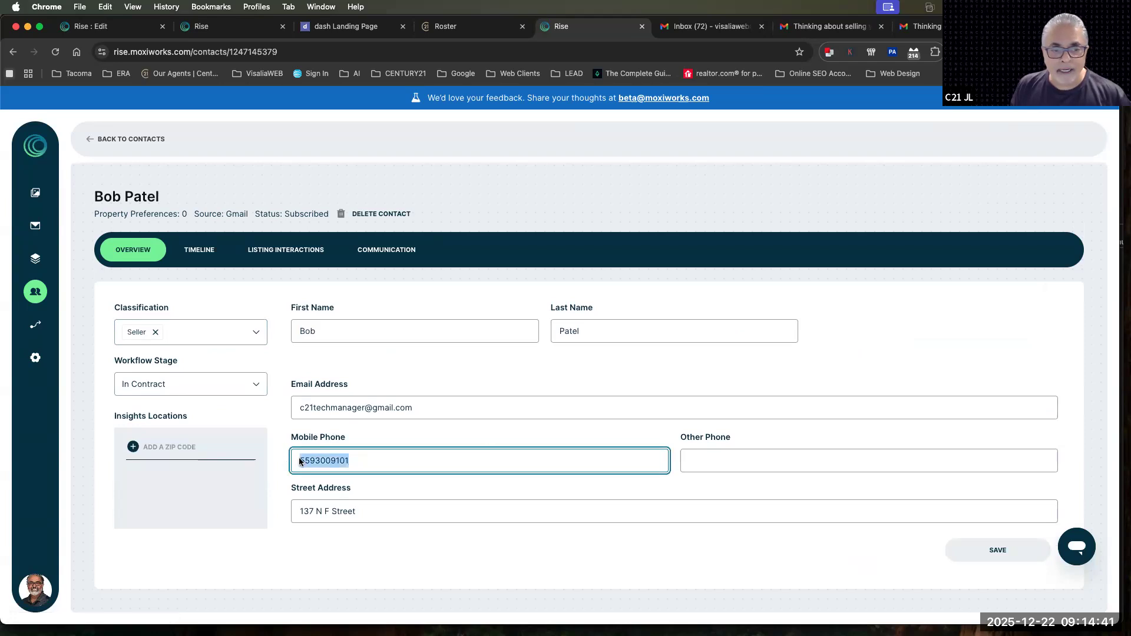
left_click(568, 386)
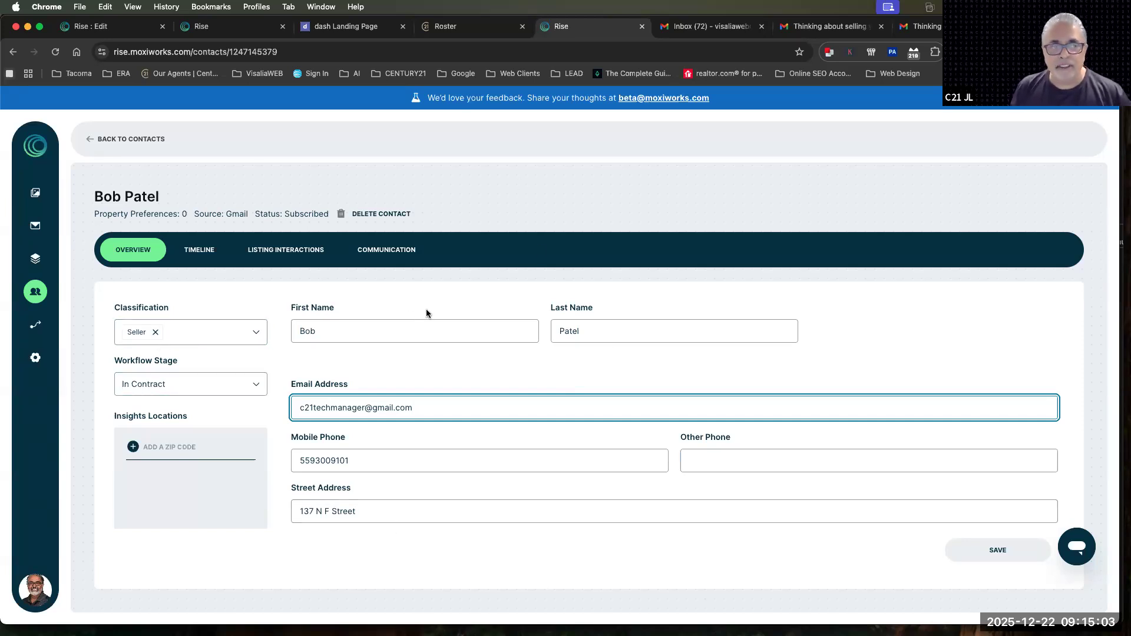
Check the contact's classification options without changing them and set the workflow stage to Lead
left_click_drag(172, 307, 115, 307)
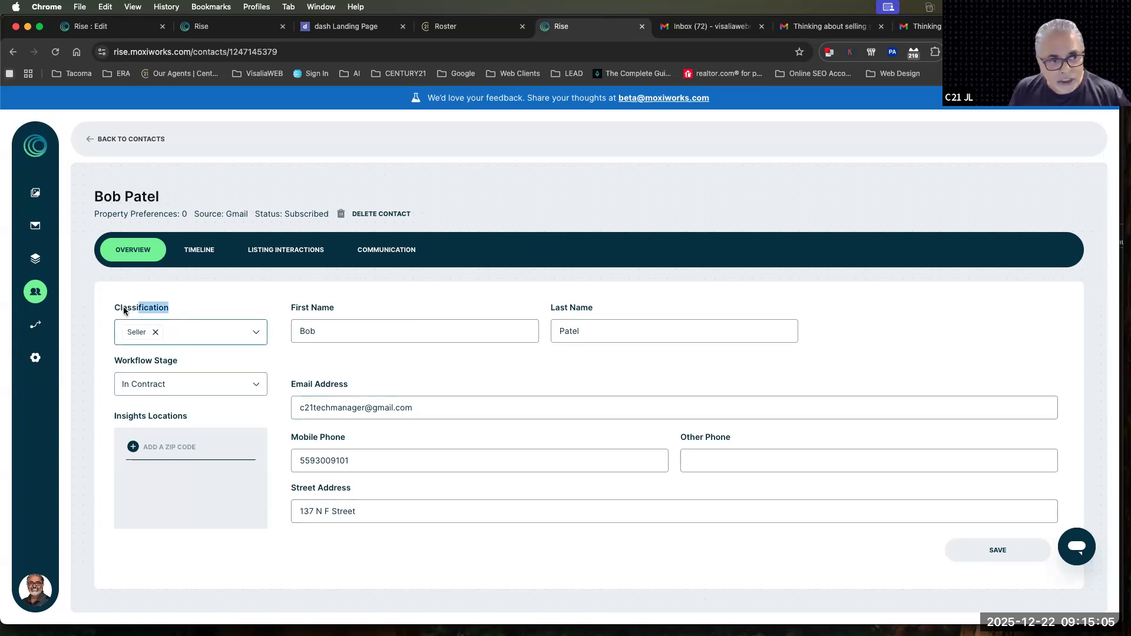
left_click_drag(112, 358, 183, 360)
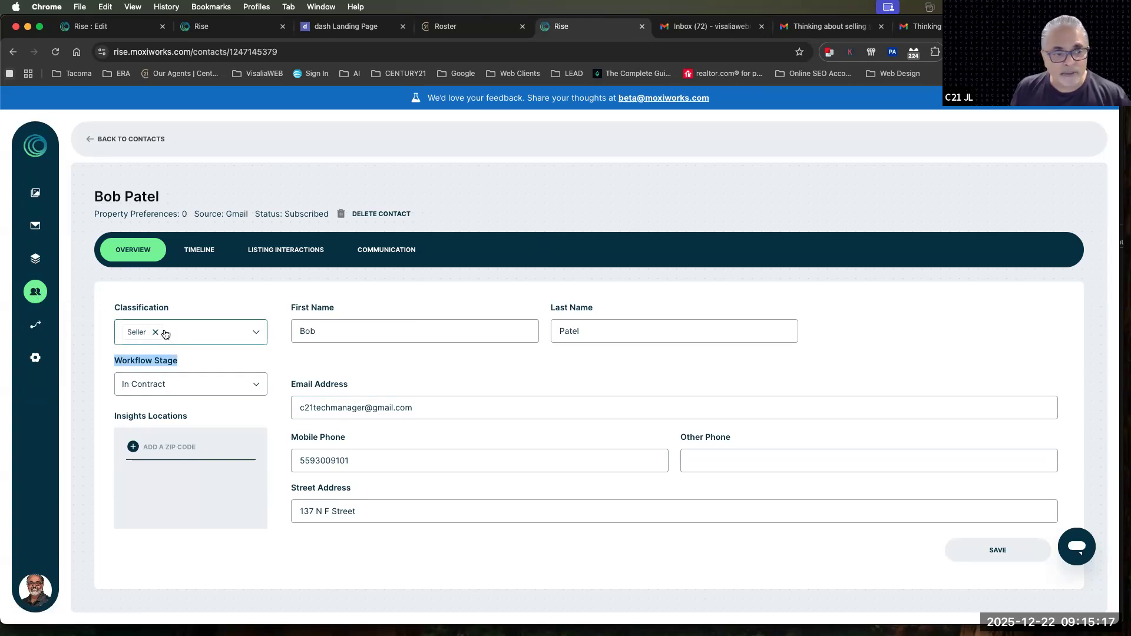
left_click(191, 331)
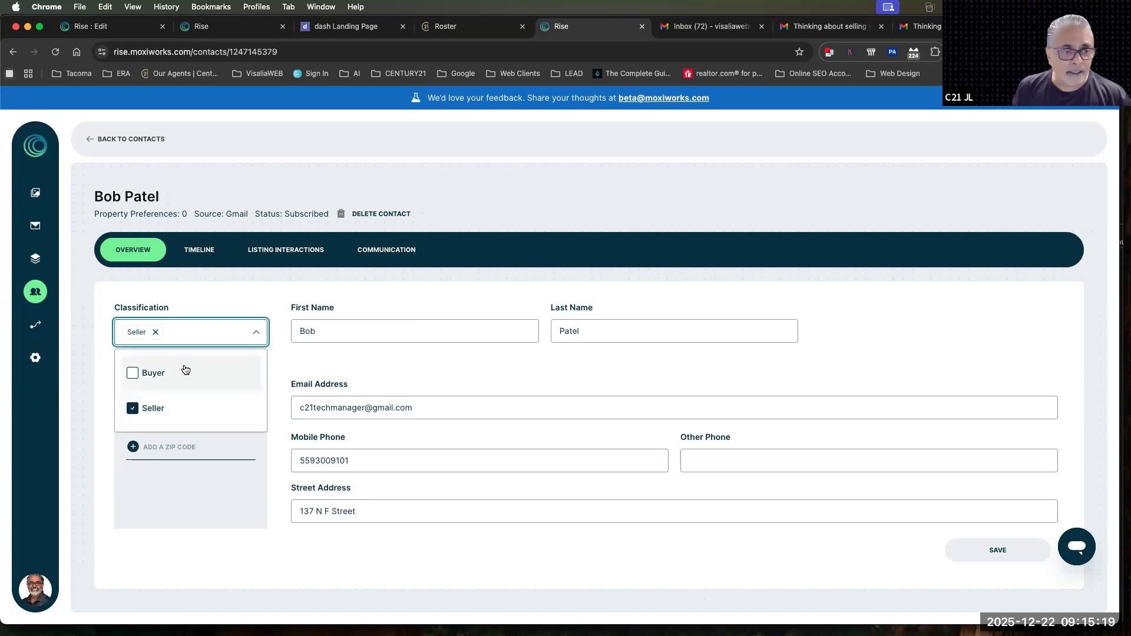
left_click(204, 391)
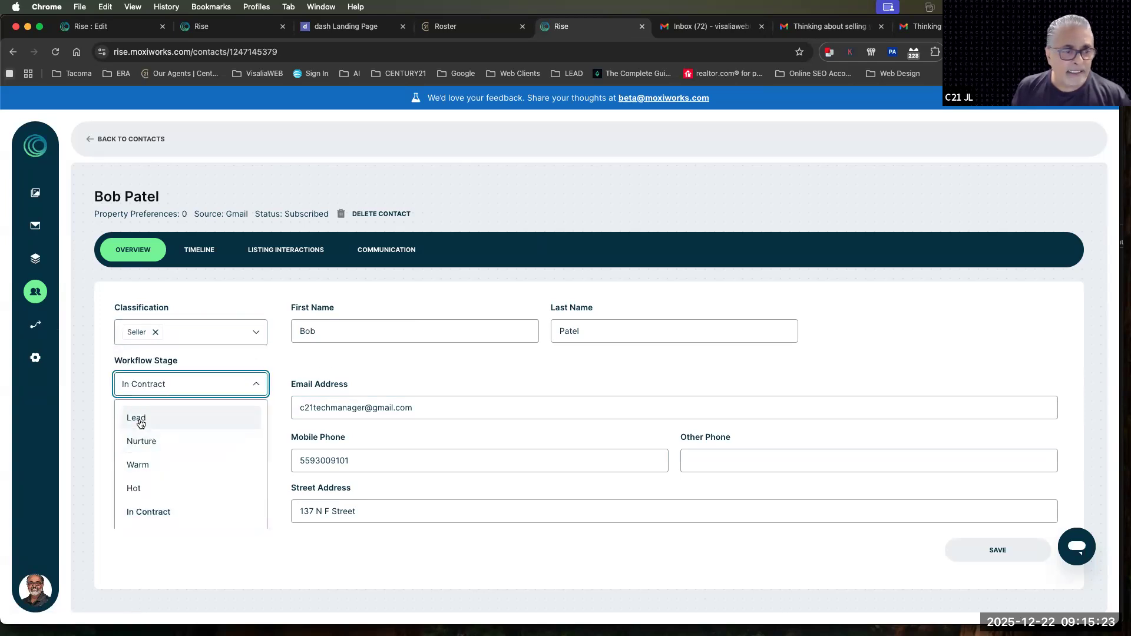
left_click(139, 418)
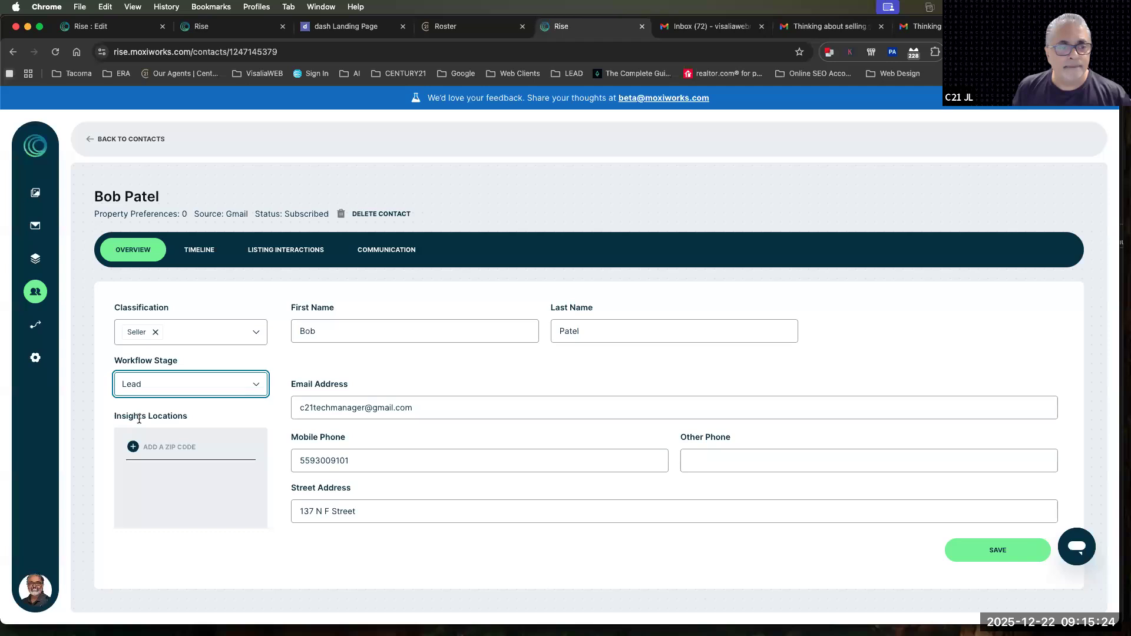
Add the ZIP code from the contact's own address as an insights location
left_click(152, 445)
type("963257")
left_click_drag(147, 446, 185, 445)
type("3257")
scroll(433, 477, "down", 2)
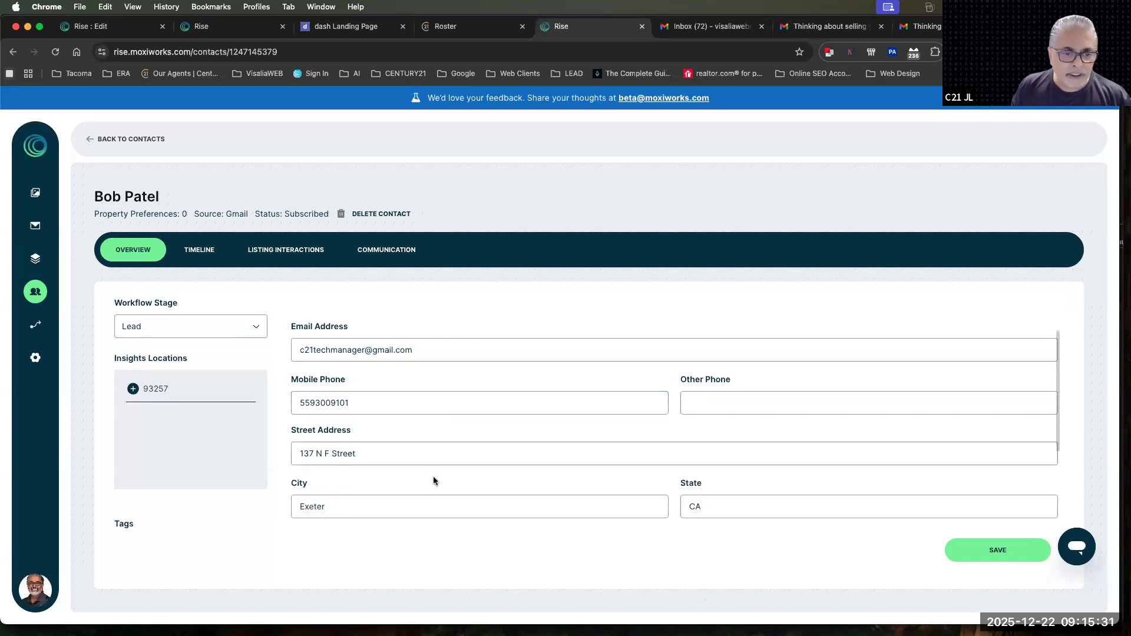
scroll(621, 489, "down", 1)
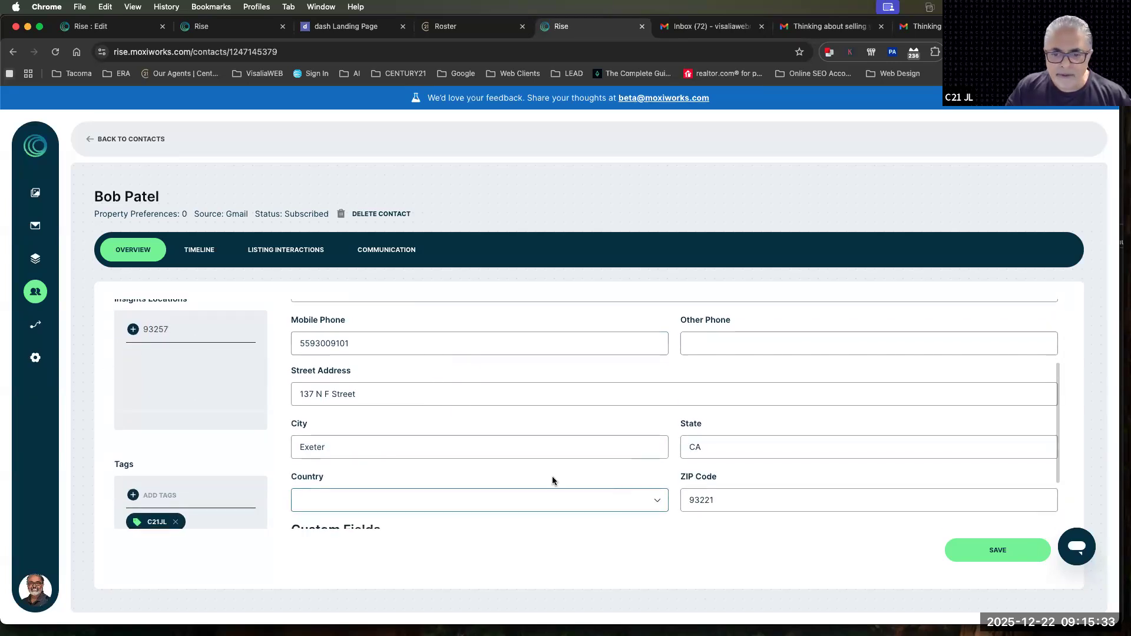
left_click_drag(154, 328, 183, 328)
type("221")
key("Return")
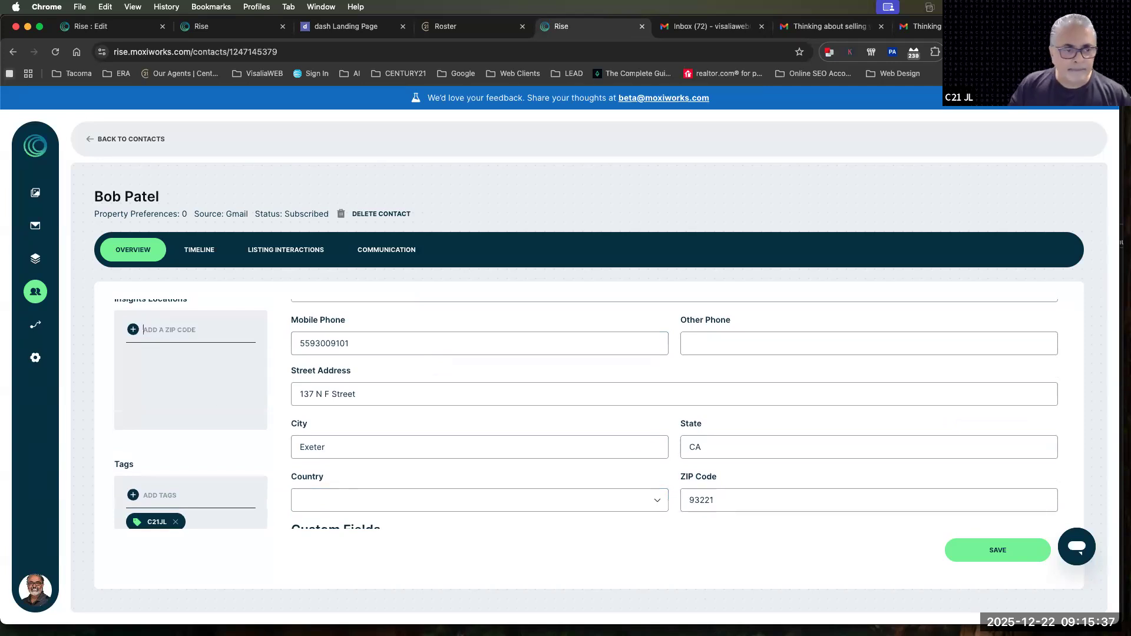
scroll(150, 421, "up", 2)
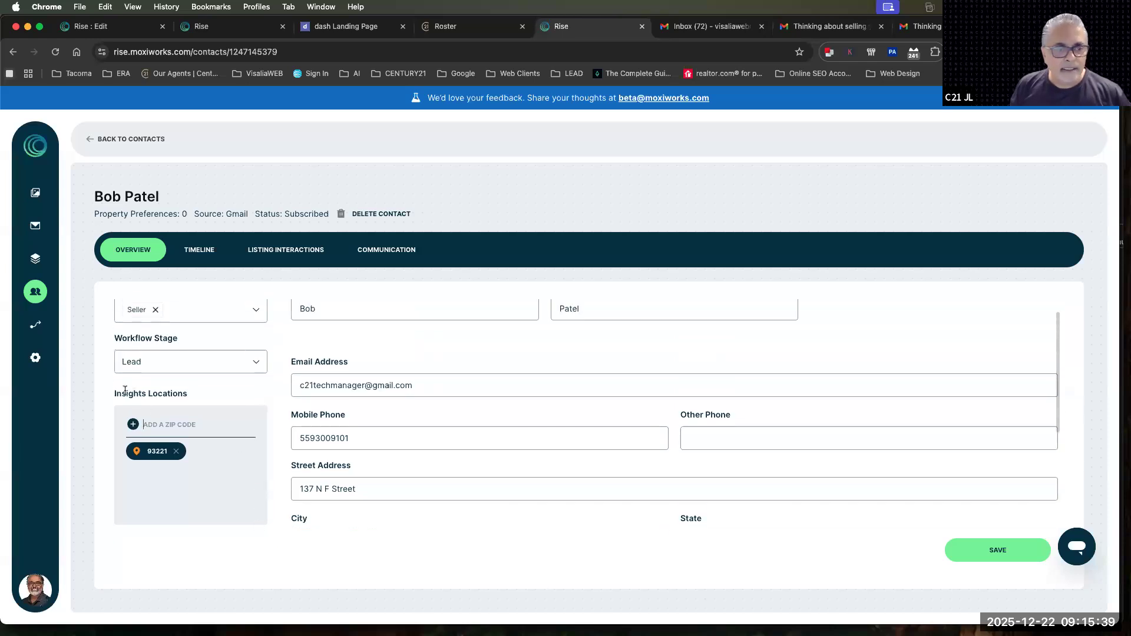
Leave the contact without saving the remaining changes and view the Workflows board
left_click_drag(113, 393, 211, 399)
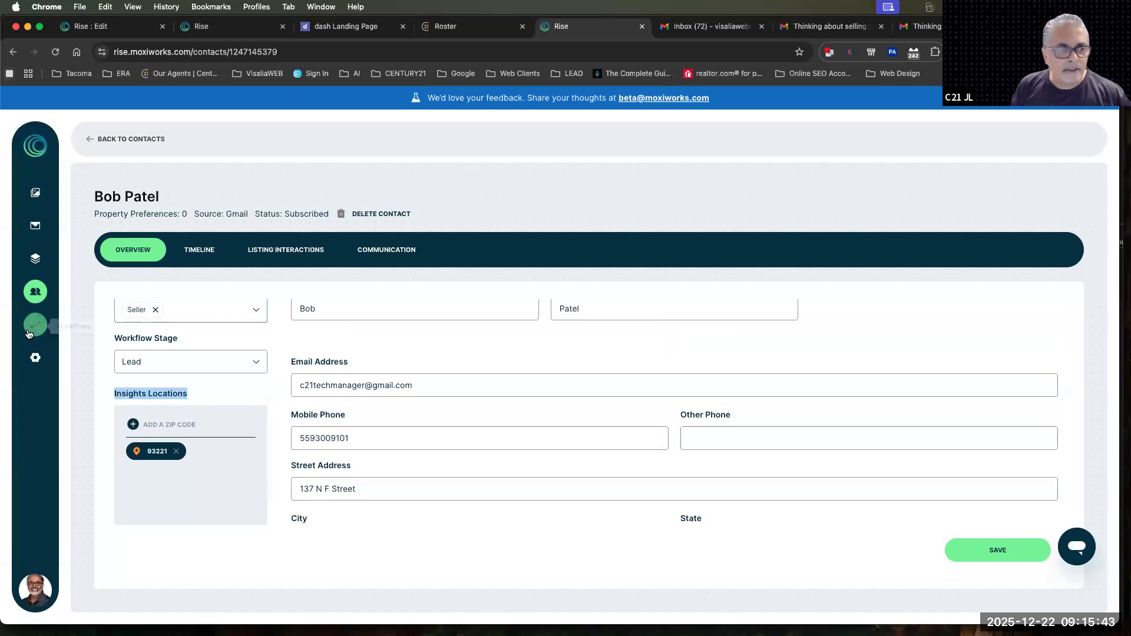
scroll(186, 342, "up", 1)
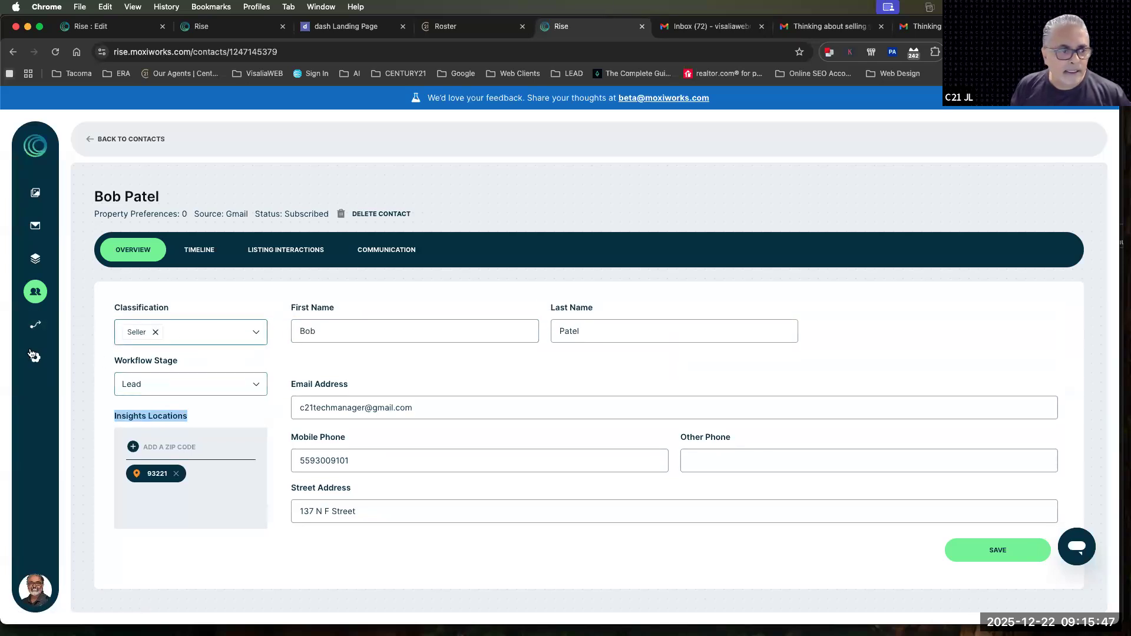
left_click(34, 325)
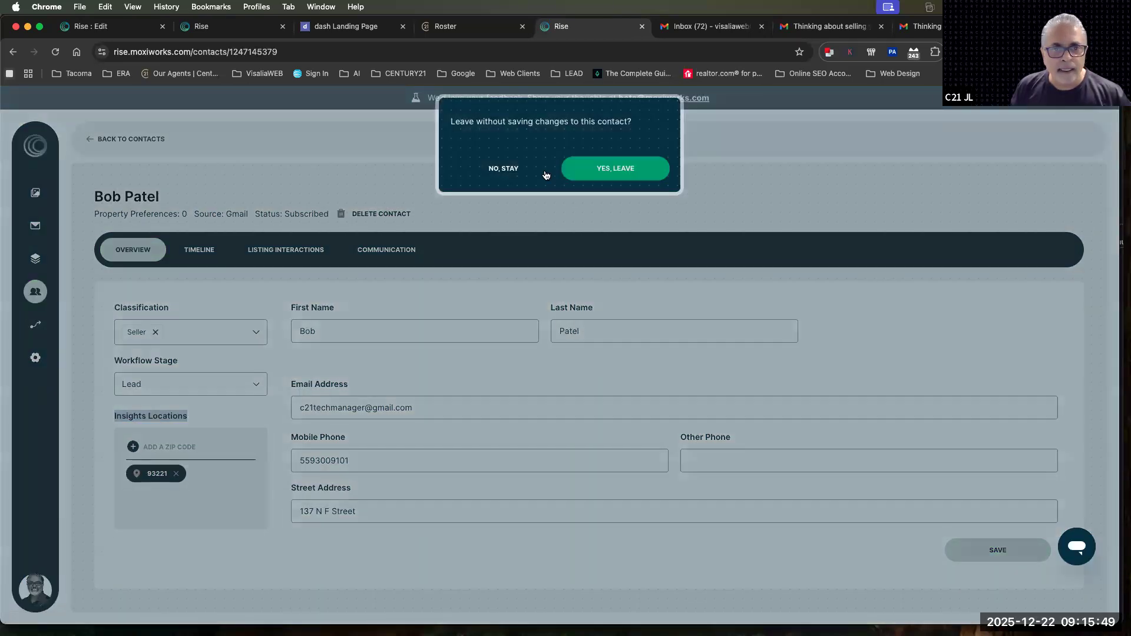
left_click(610, 170)
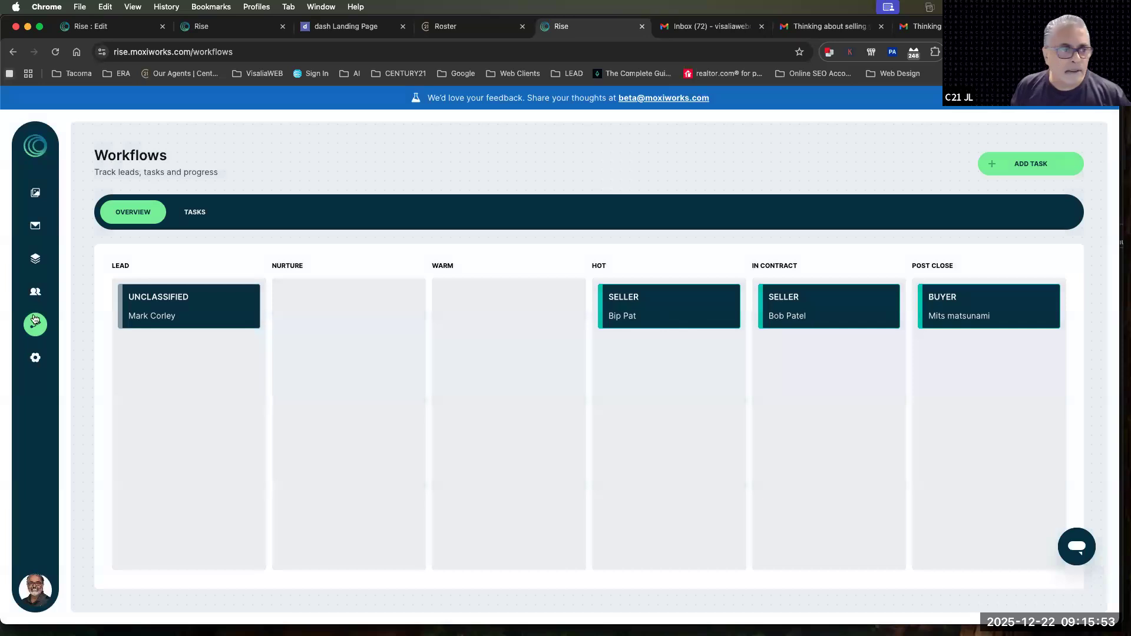
Reopen the same contact, save its workflow stage as Lead, and check its placement on the Workflows board
left_click(35, 292)
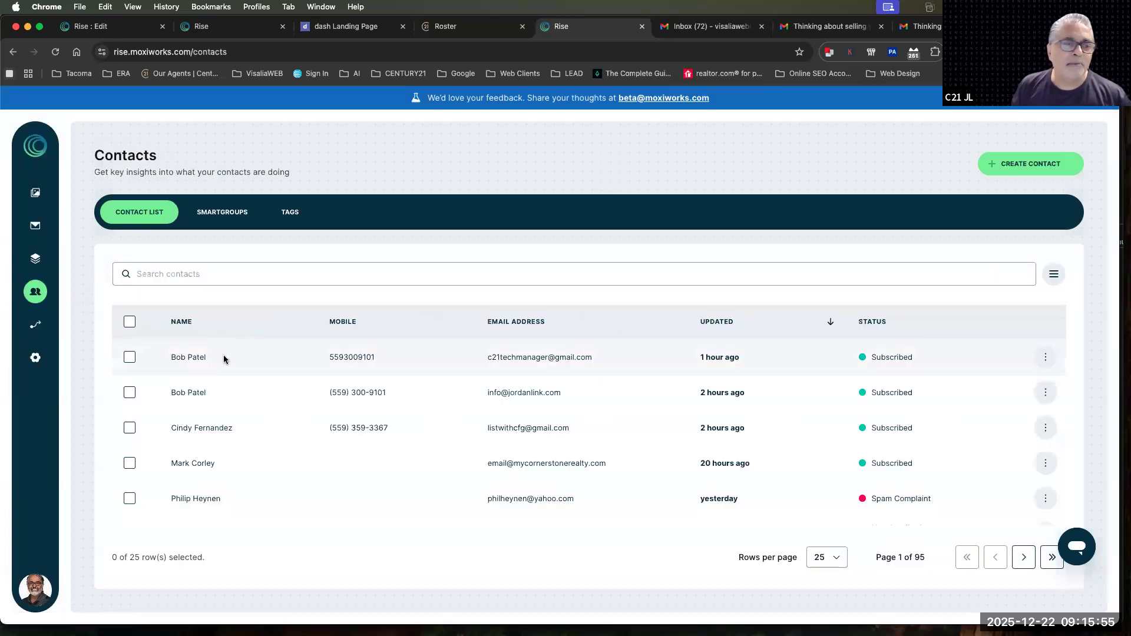
left_click(224, 357)
left_click(158, 386)
left_click(140, 419)
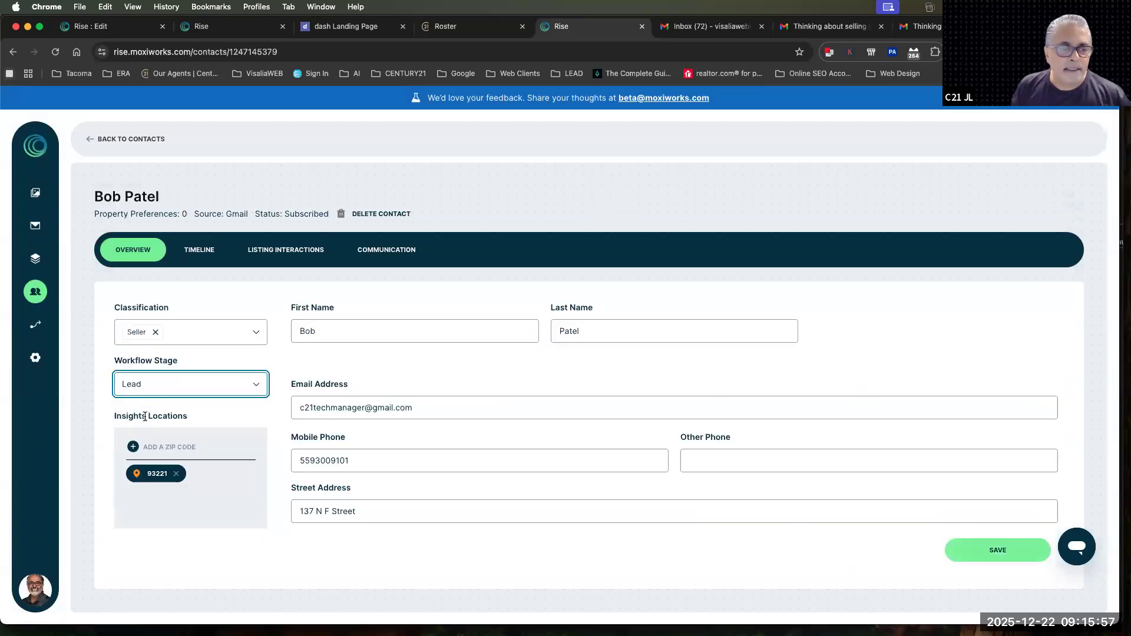
left_click(1002, 549)
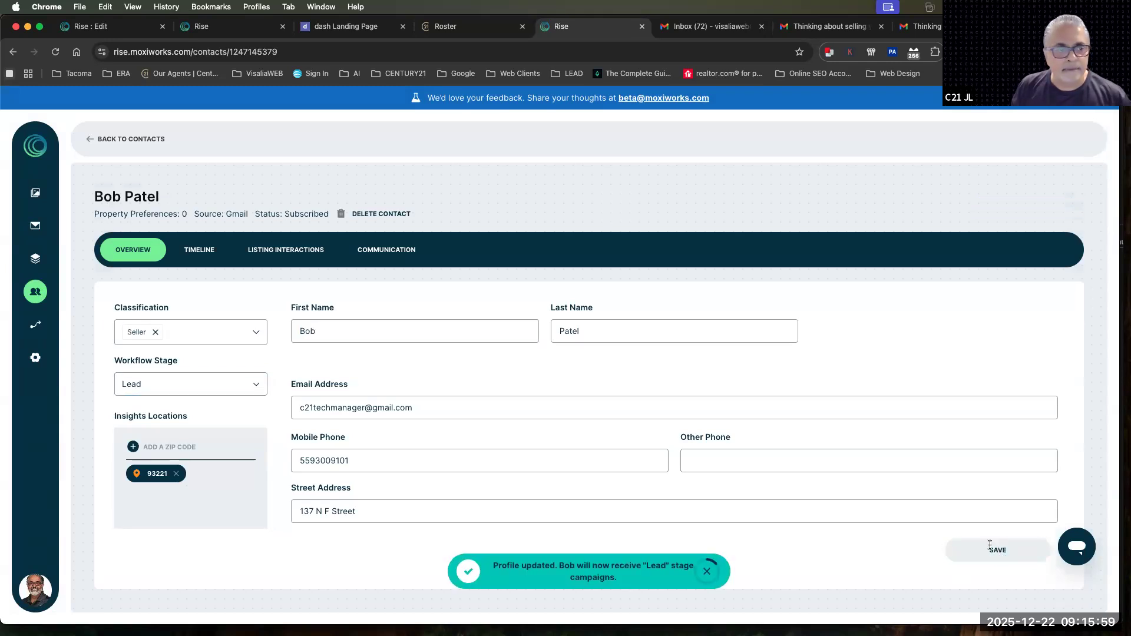
left_click(36, 325)
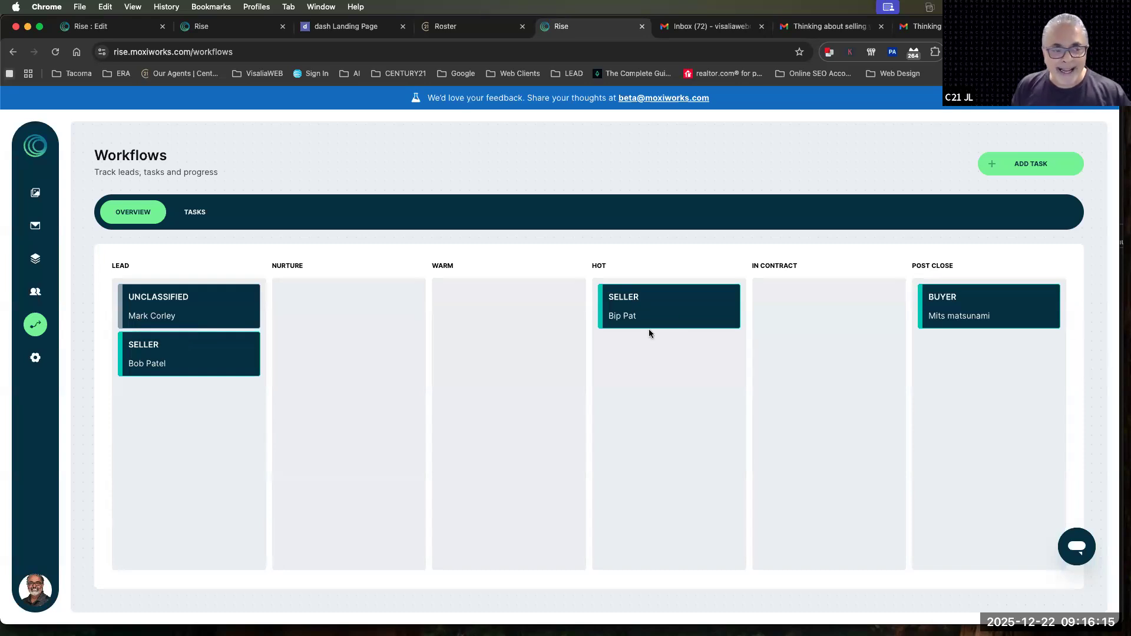
Move the seller contact's card from Lead to Nurture on the Workflows board and open that contact's profile
left_click_drag(143, 346, 291, 314)
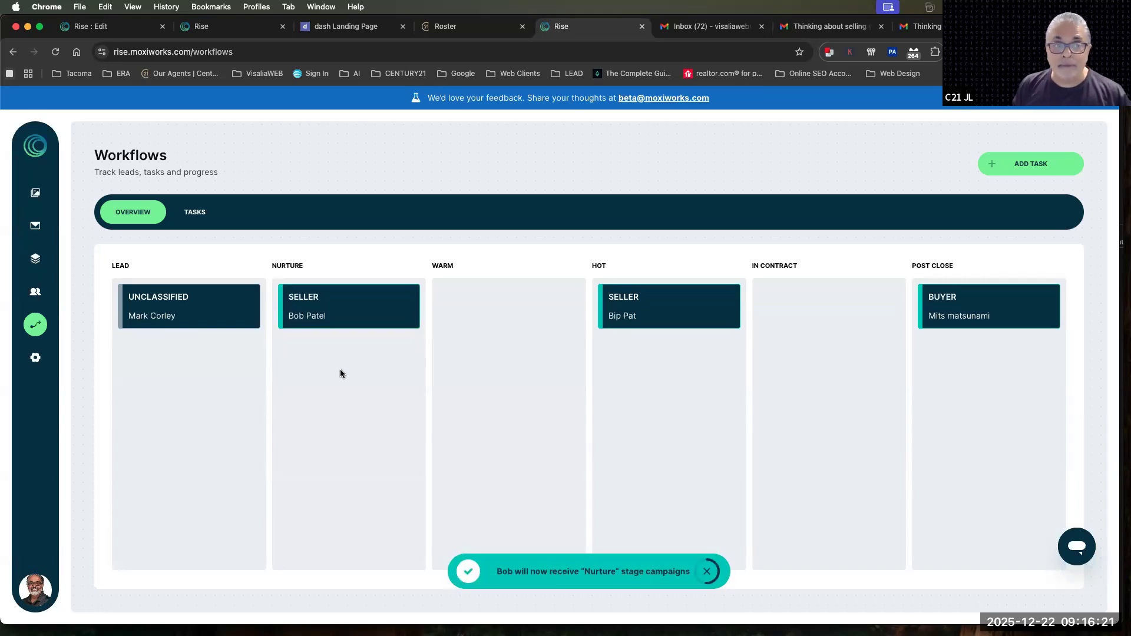
left_click(328, 303)
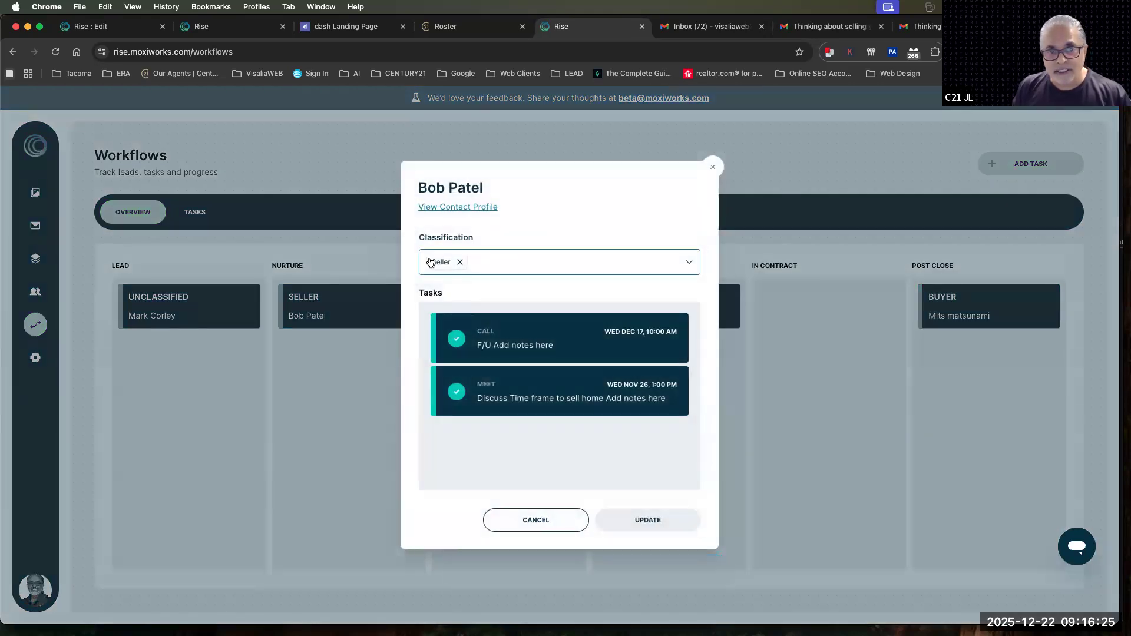
left_click(443, 208)
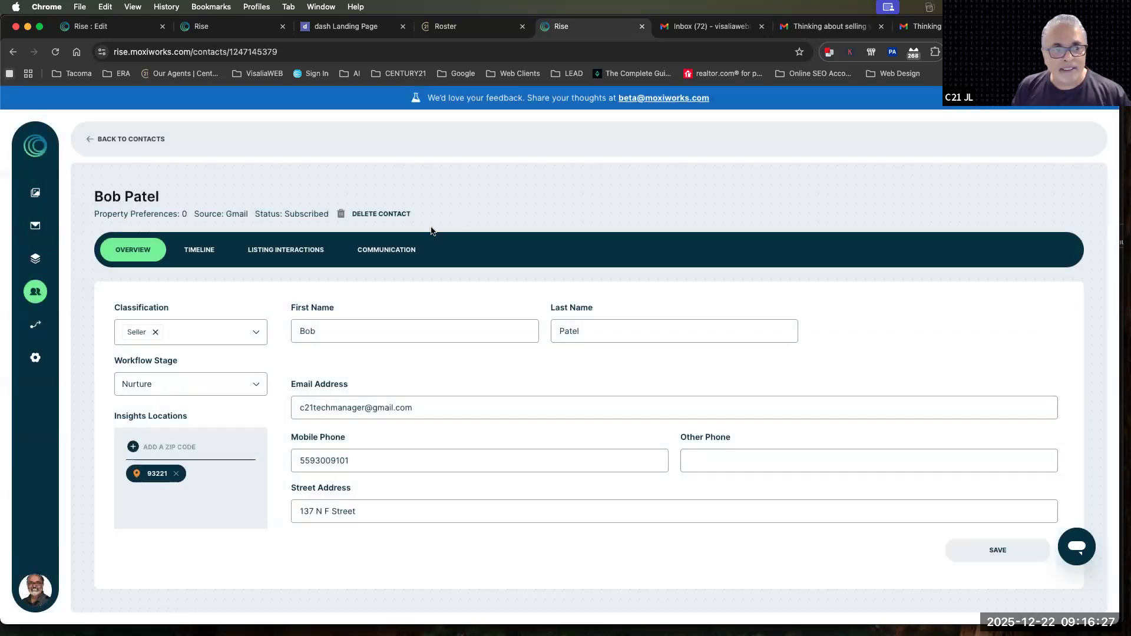
Save the contact's workflow stage as Warm and check the card's placement on the Workflows board
left_click(136, 391)
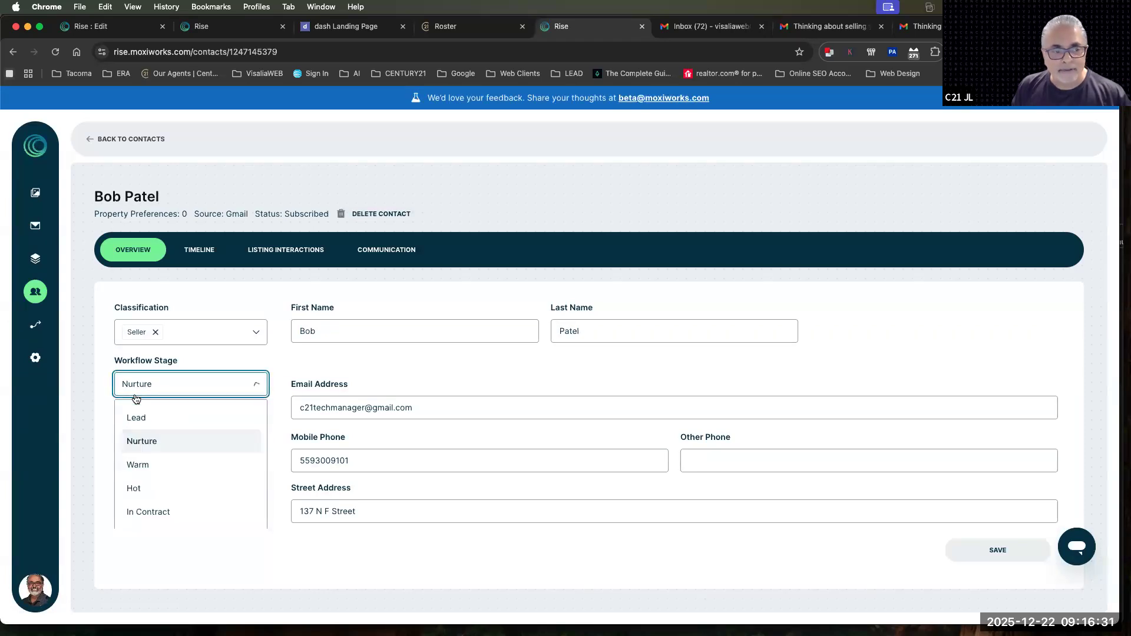
left_click(139, 465)
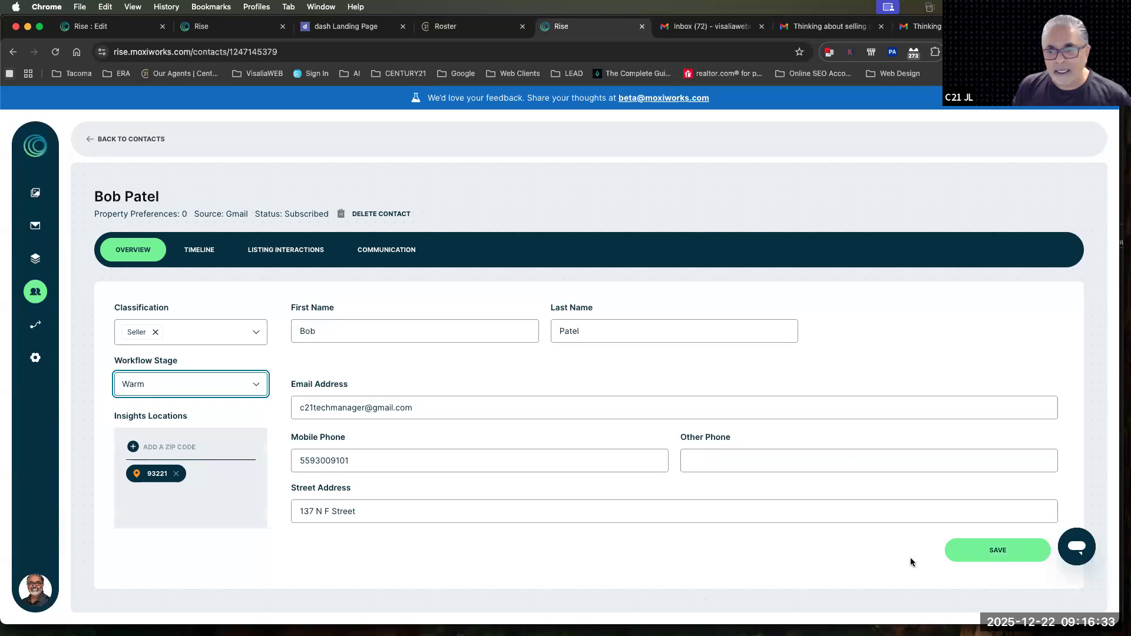
left_click(969, 550)
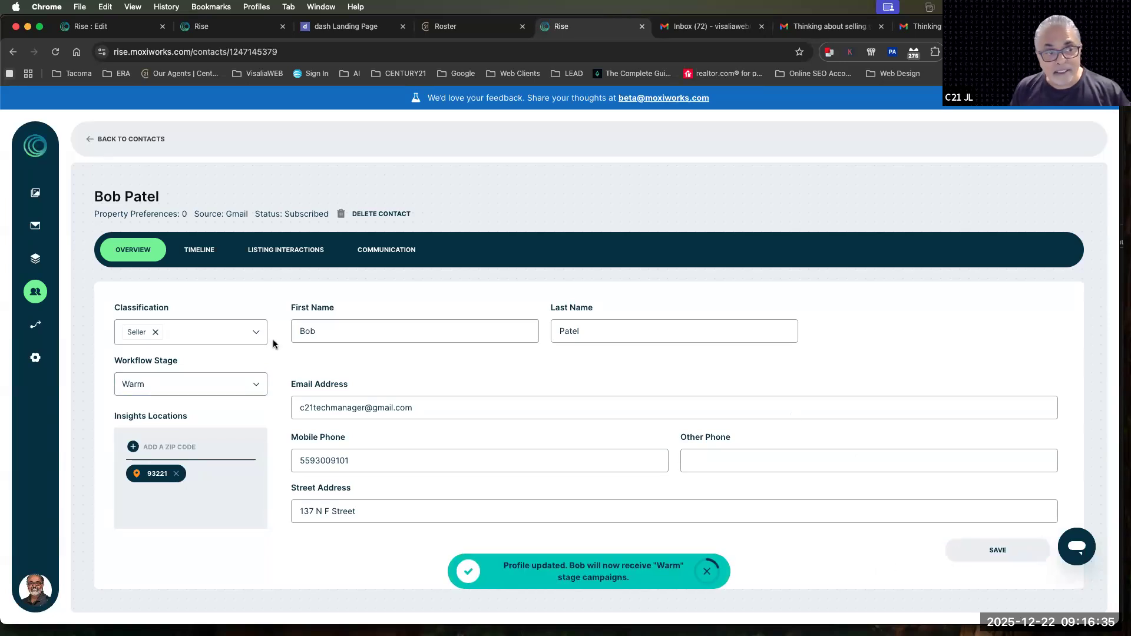
left_click(35, 325)
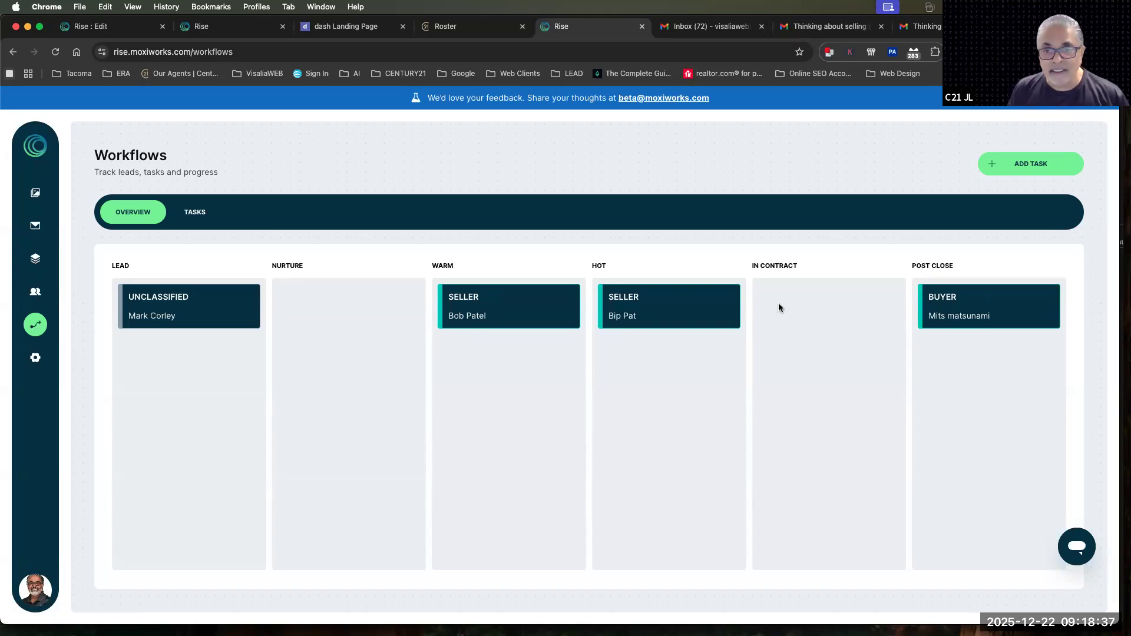
Move the Warm seller card to Hot, shift both seller cards to Warm, and place both in In Contract
left_click_drag(635, 301, 607, 303)
left_click_drag(480, 305, 619, 373)
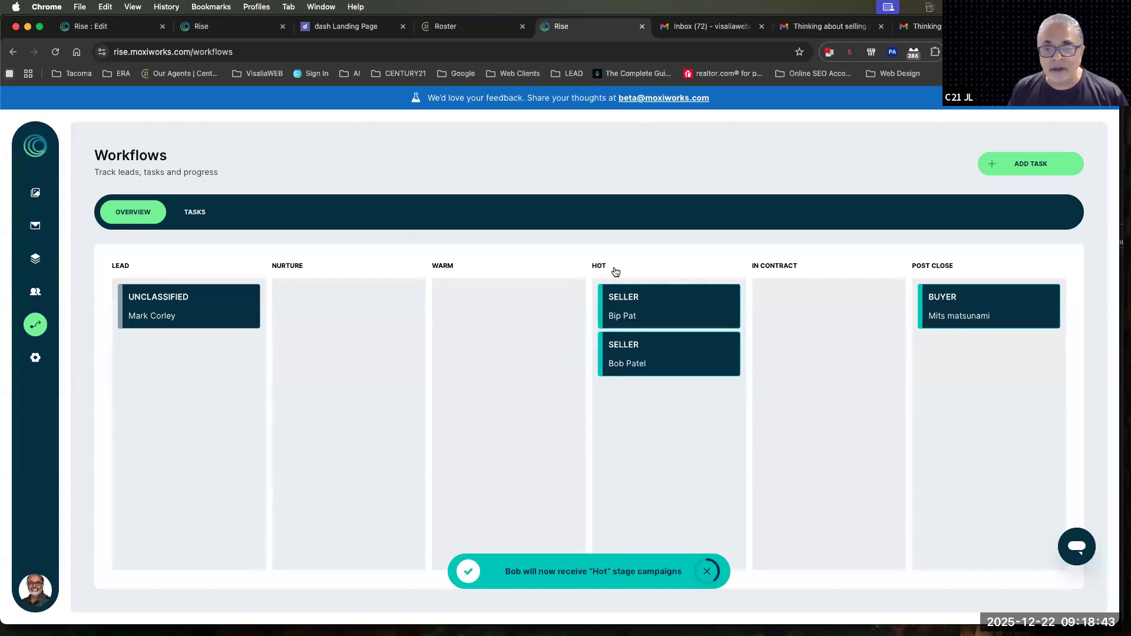
left_click_drag(637, 313, 484, 361)
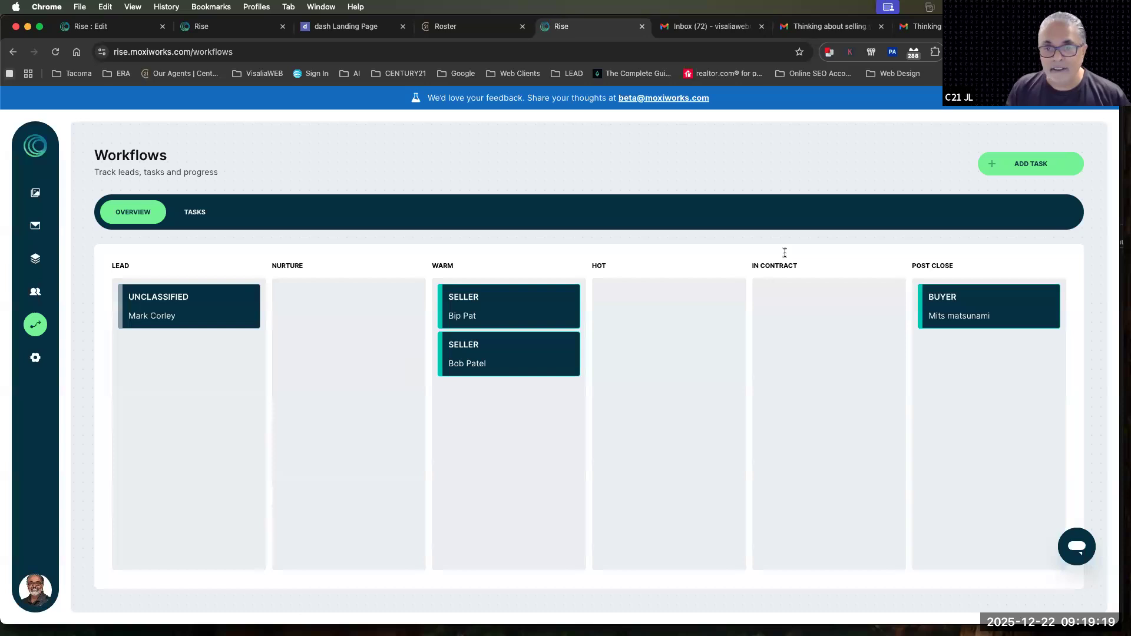
left_click_drag(505, 312, 850, 402)
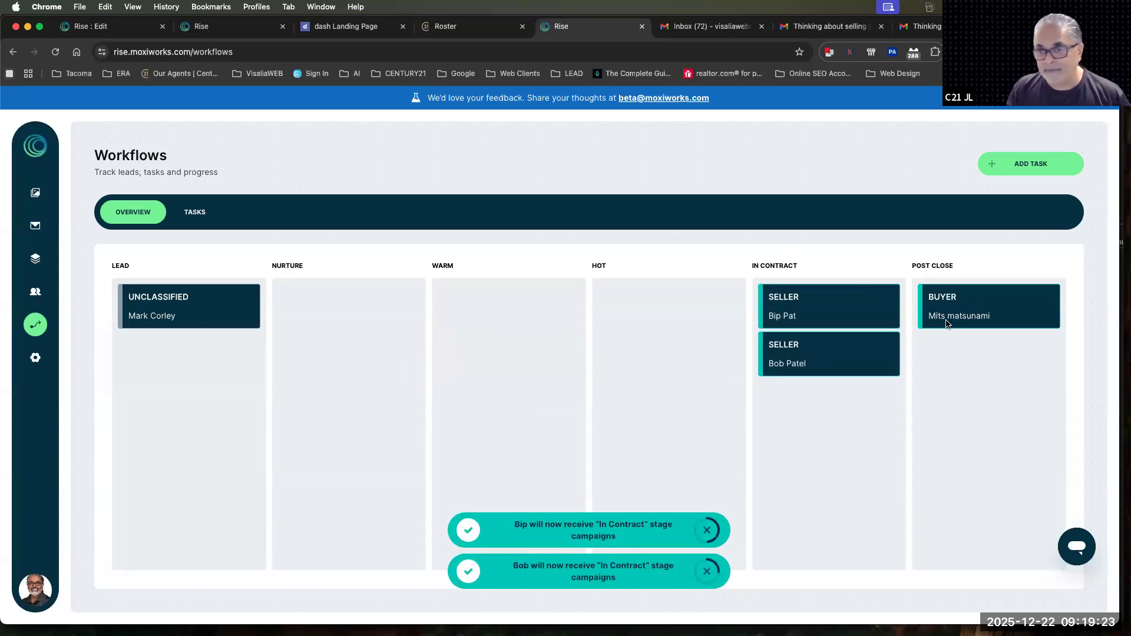
left_click_drag(957, 341, 963, 316)
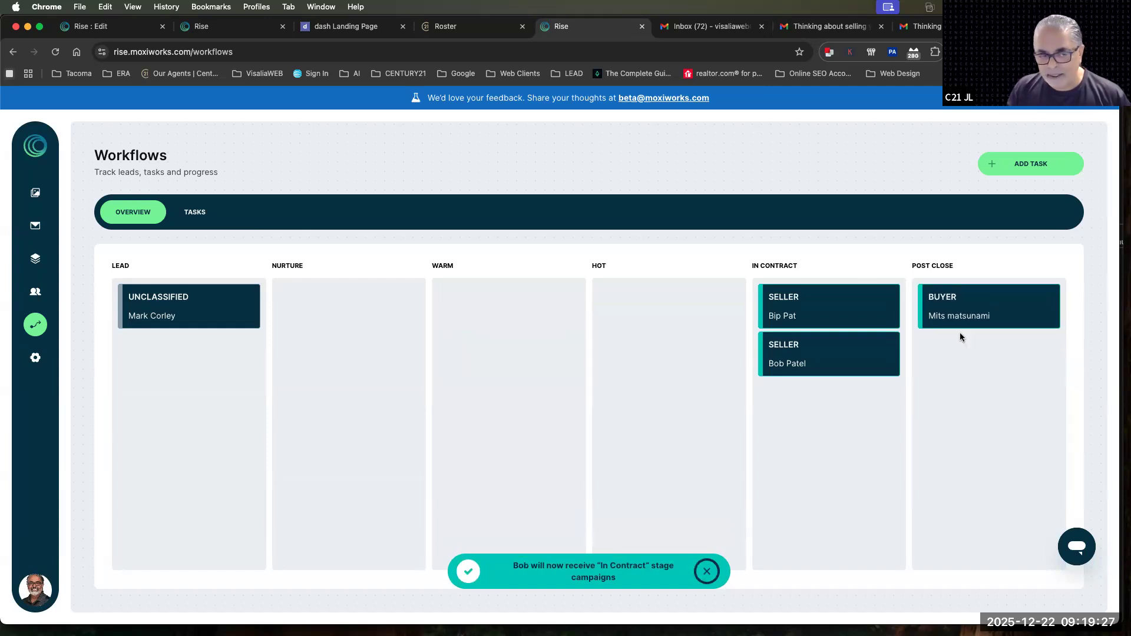
Start a new task from the Workflows tasks board and assign it to the seller contact with the matching e-mail address
left_click(193, 213)
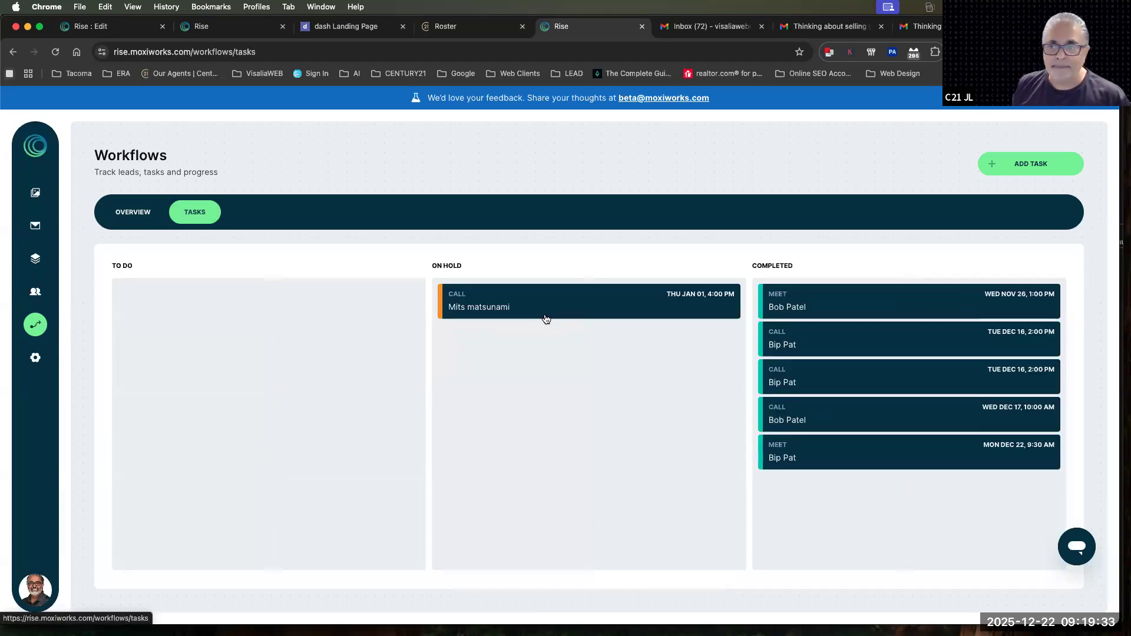
left_click(1028, 164)
left_click(436, 261)
type("Bib")
key("BackSpace")
type("ob")
key("BackSpace")
key("BackSpace")
type("ob P")
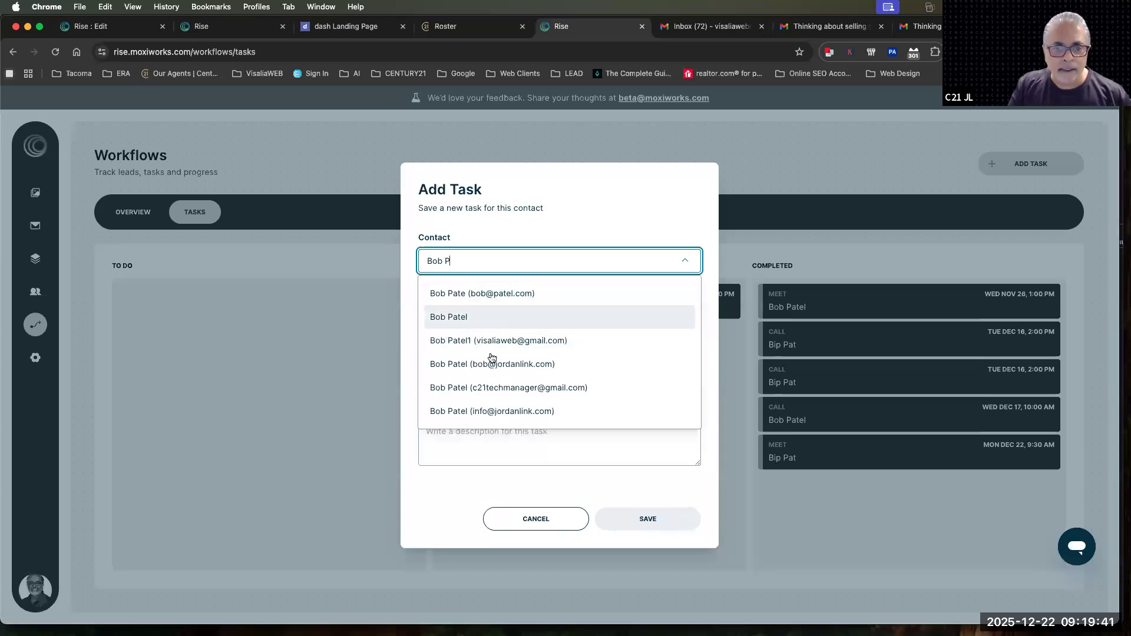
left_click(501, 388)
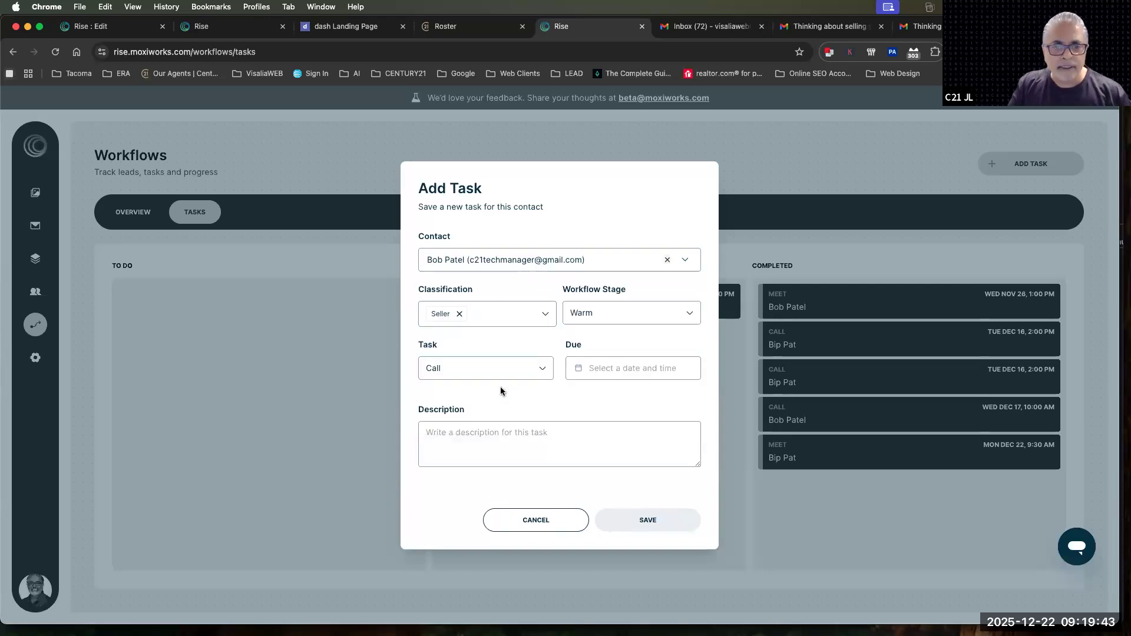
Set the new task's workflow stage to Hot and its due time to Fri, Dec 26, 11:00 am
left_click(599, 315)
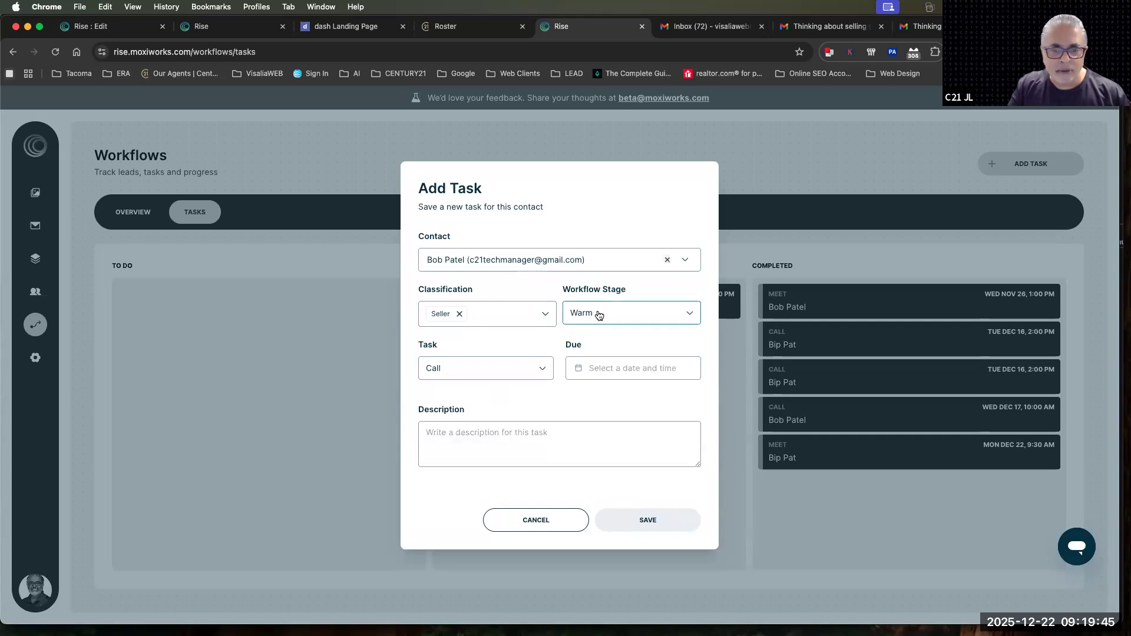
left_click(593, 413)
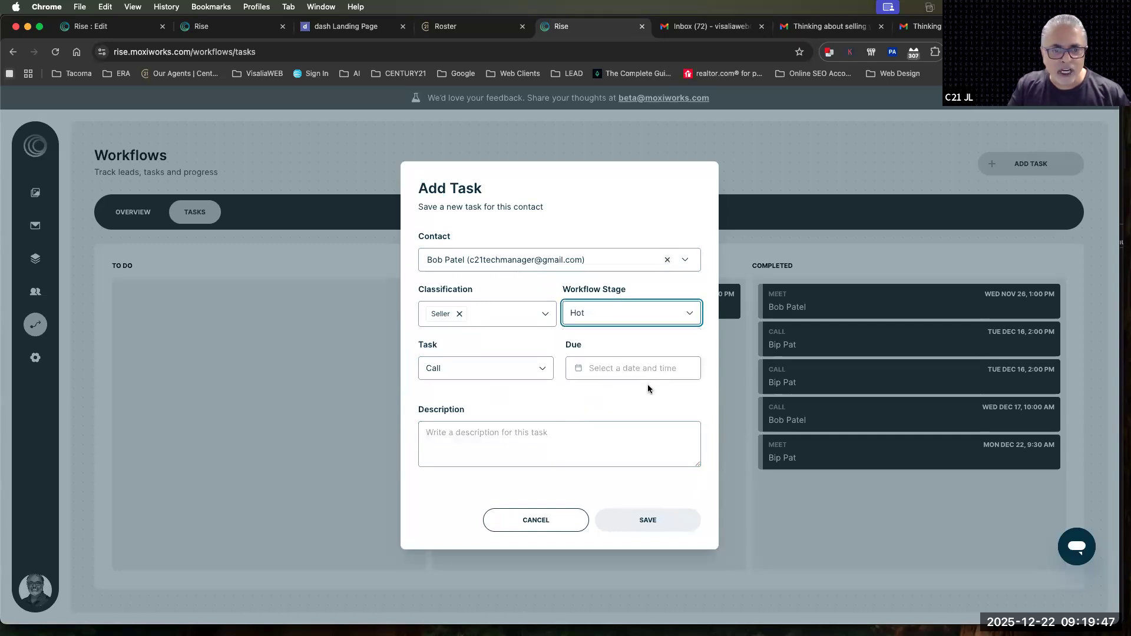
left_click(578, 369)
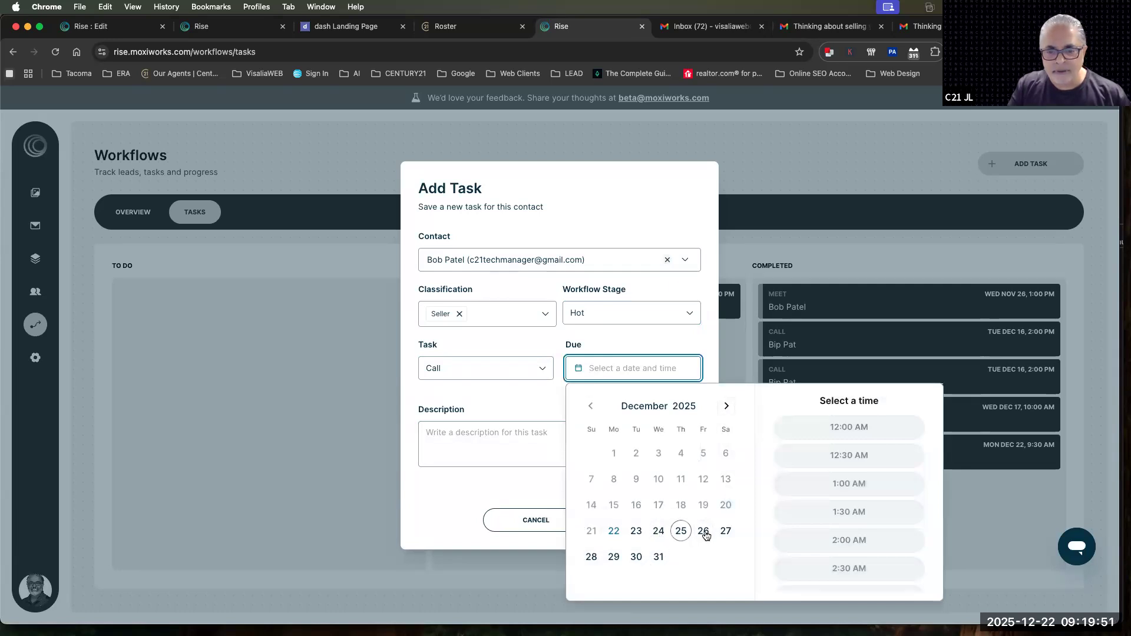
left_click(704, 532)
scroll(859, 519, "down", 10)
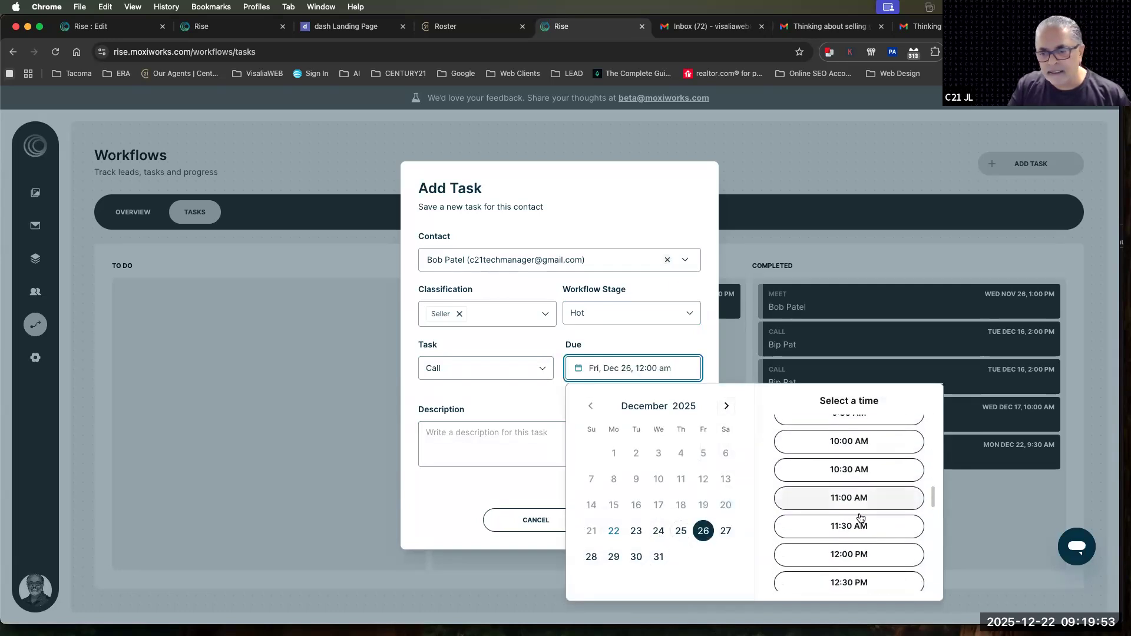
scroll(860, 515, "down", 1)
left_click(846, 481)
left_click(517, 412)
Enter "type the discussion here" as the task description and save the task
left_click(481, 438)
type("type")
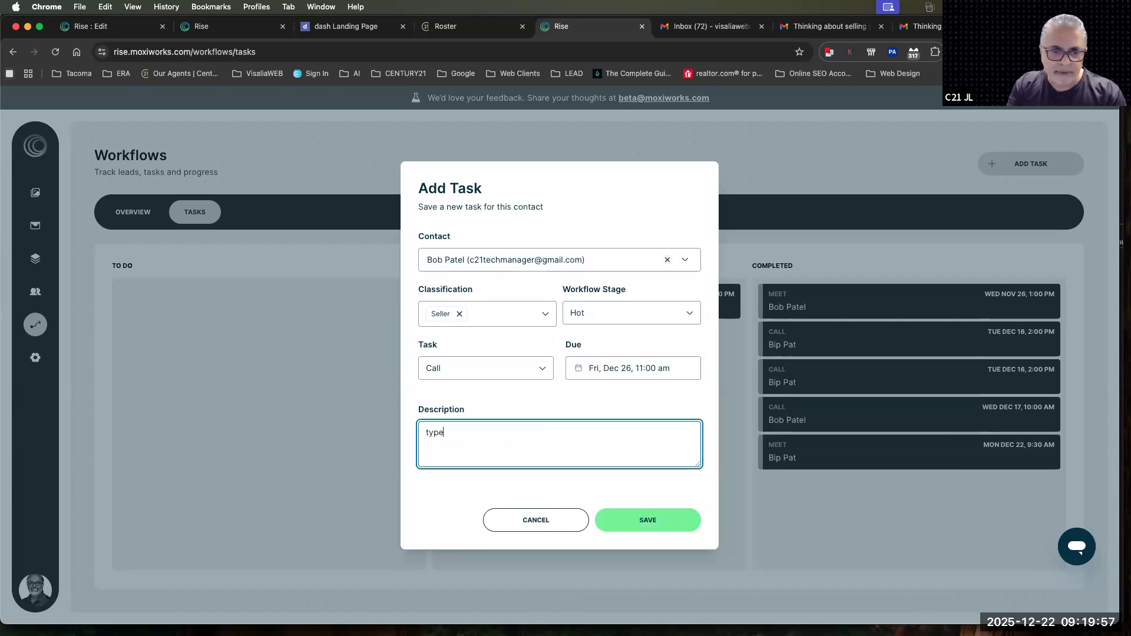
type(" the discus")
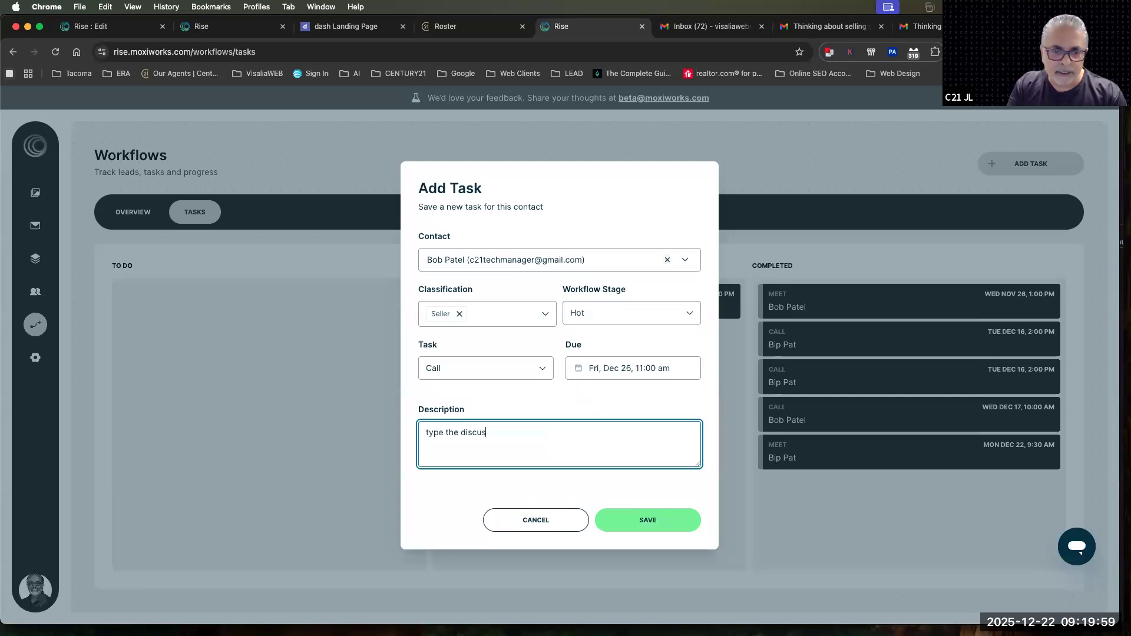
type("sion here")
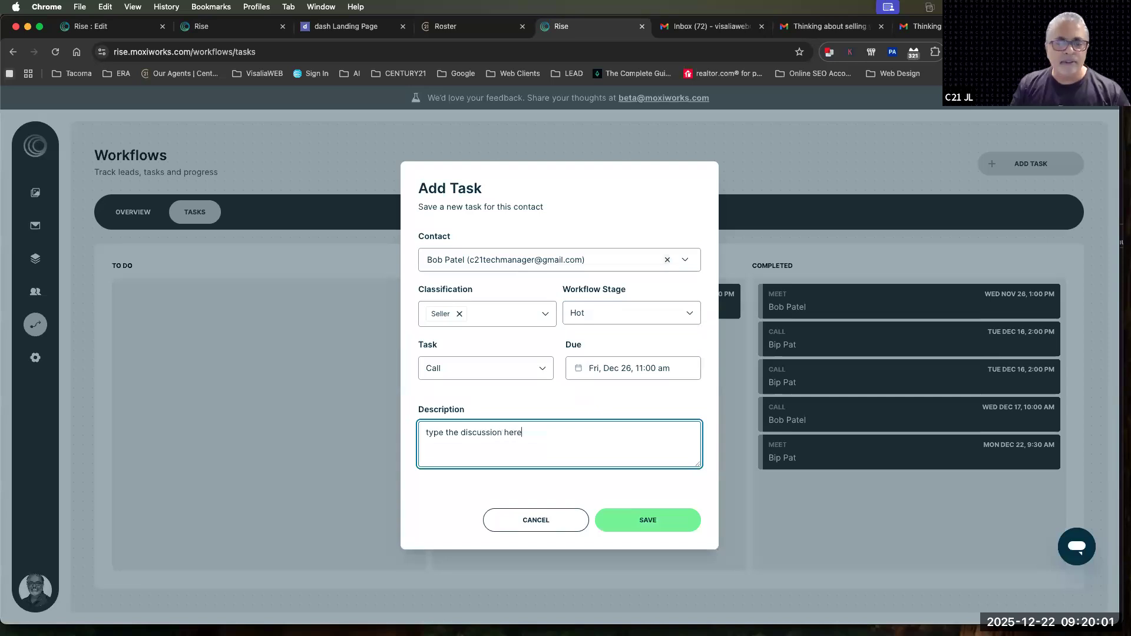
left_click(635, 531)
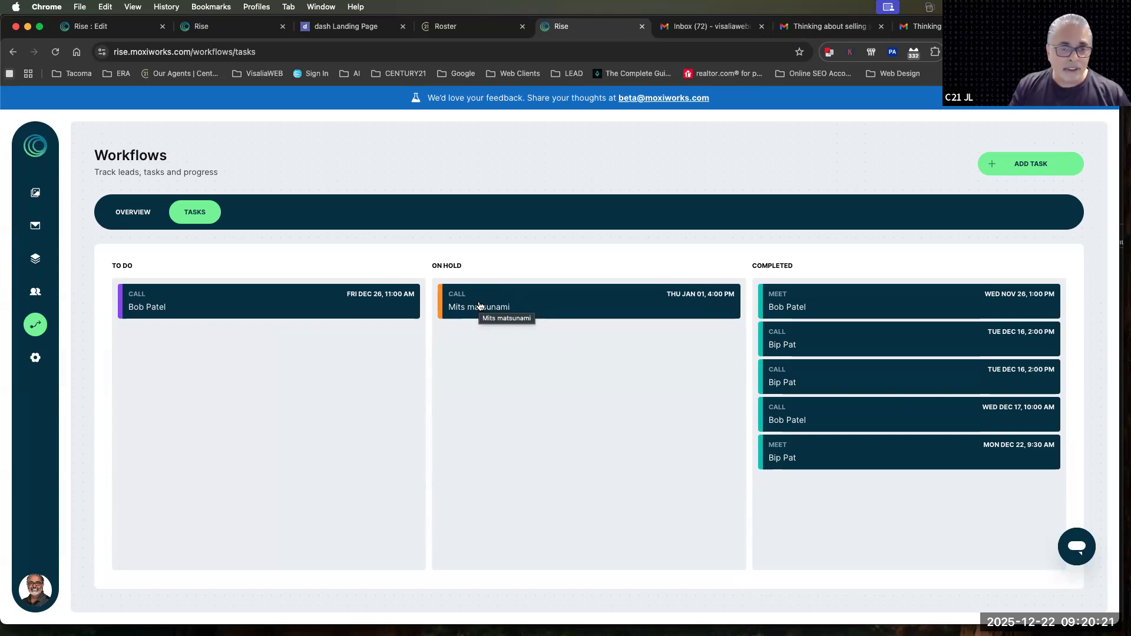
Move the Dec 26 call task from To Do to On Hold
left_click_drag(474, 307, 495, 285)
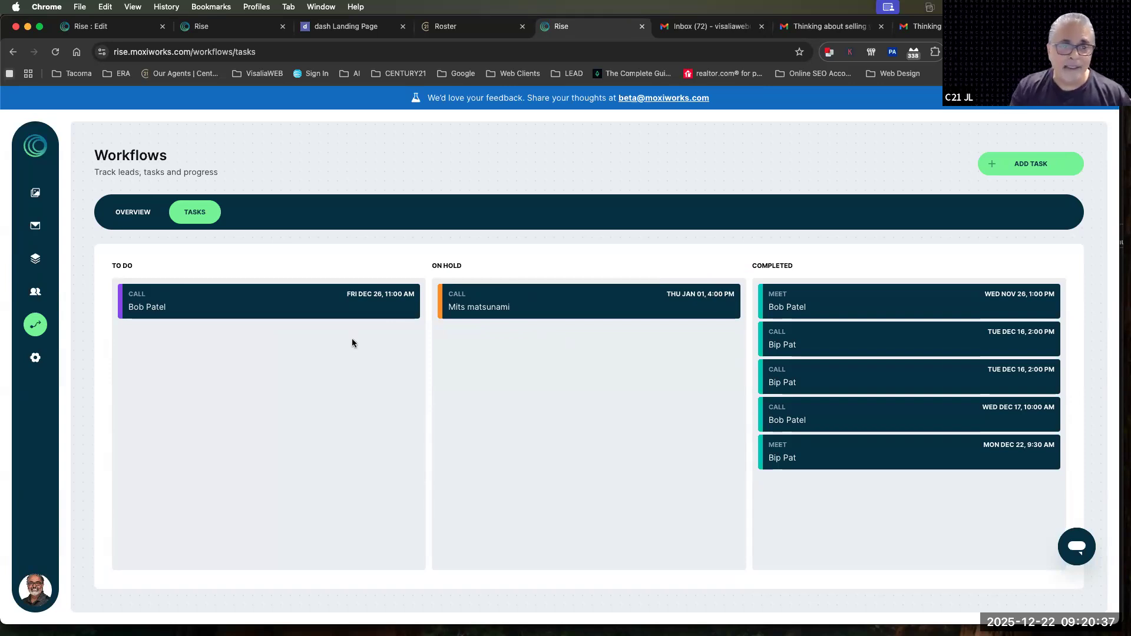
left_click_drag(282, 317, 247, 303)
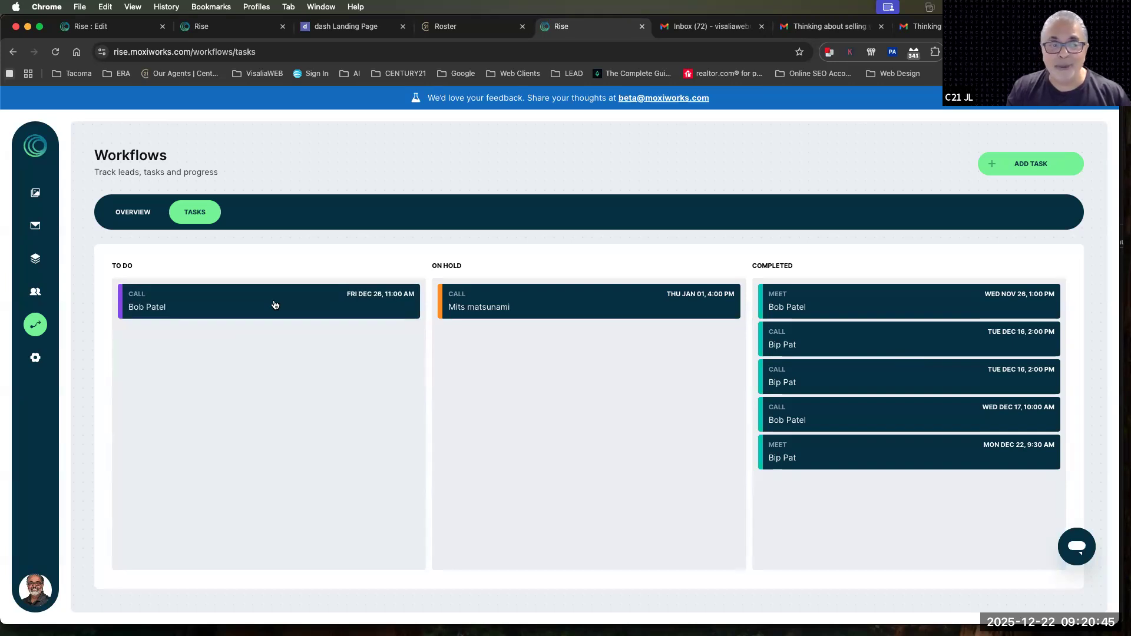
left_click_drag(274, 303, 600, 351)
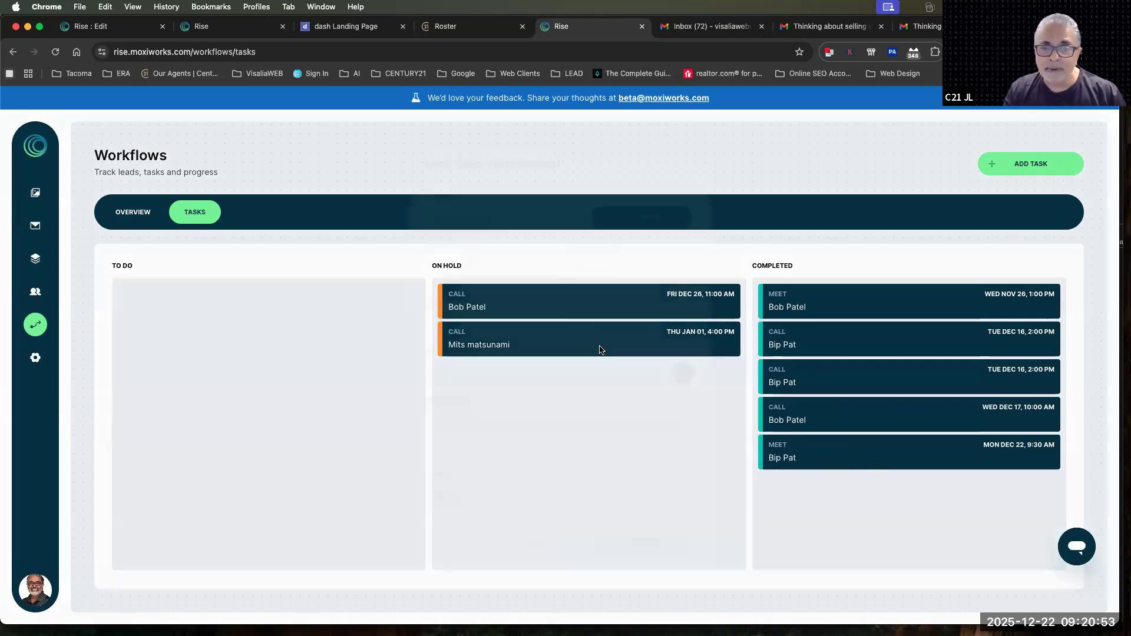
Replace the description of the on-hold Jan 1 call task with "Called and left voicemail waiting for call back" and update it
left_click(598, 351)
triple_click(483, 432)
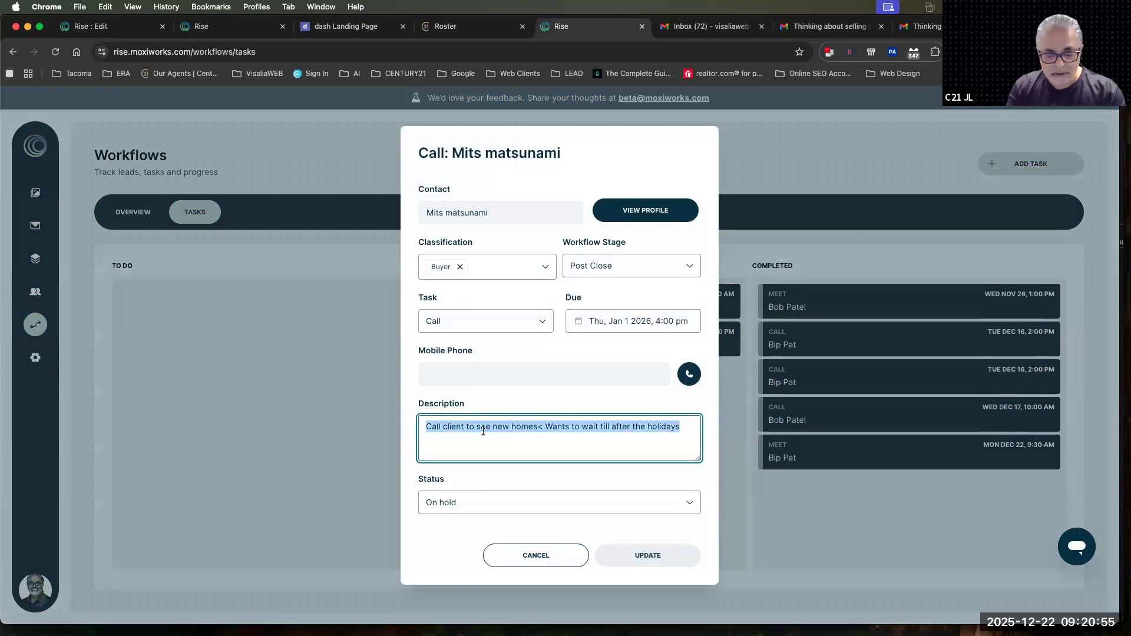
type("Called and lef")
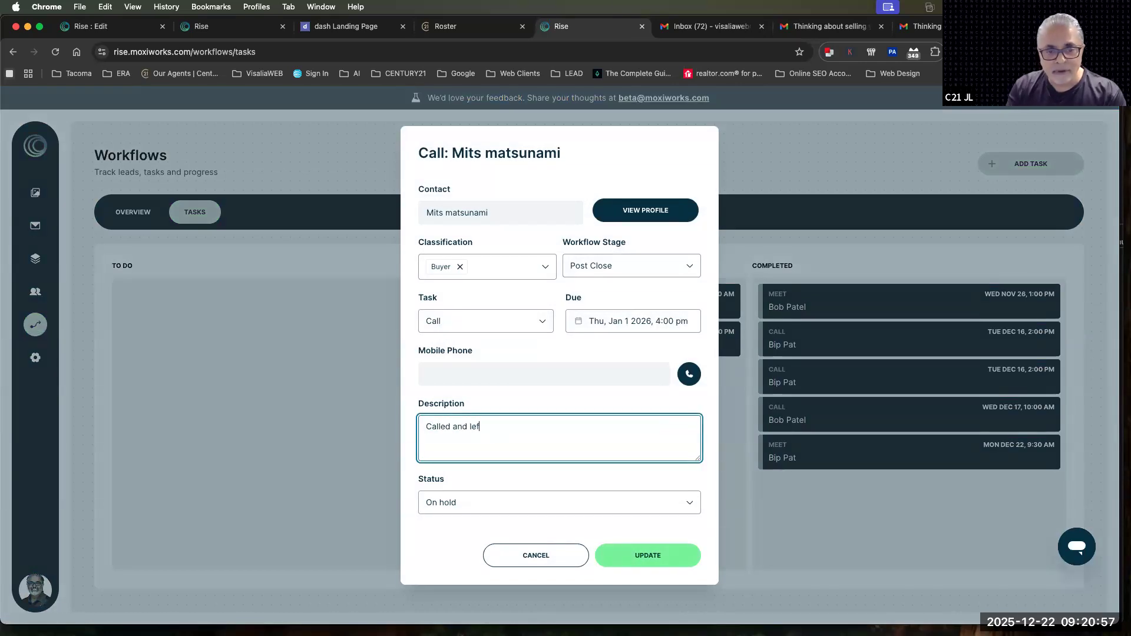
type("t  voi")
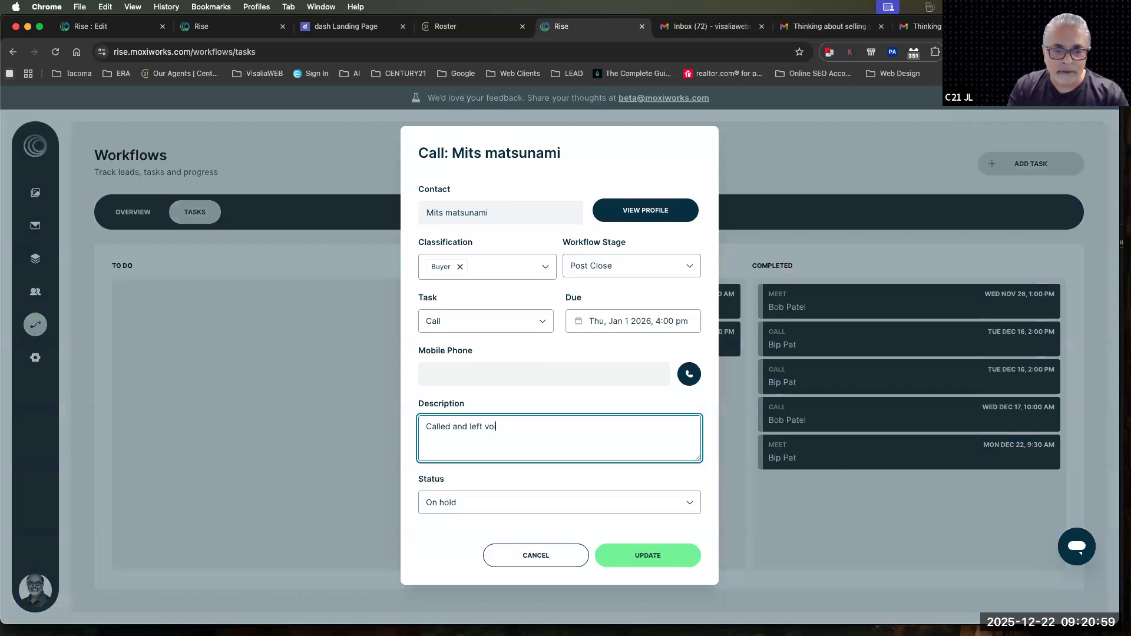
type("cemail waiti")
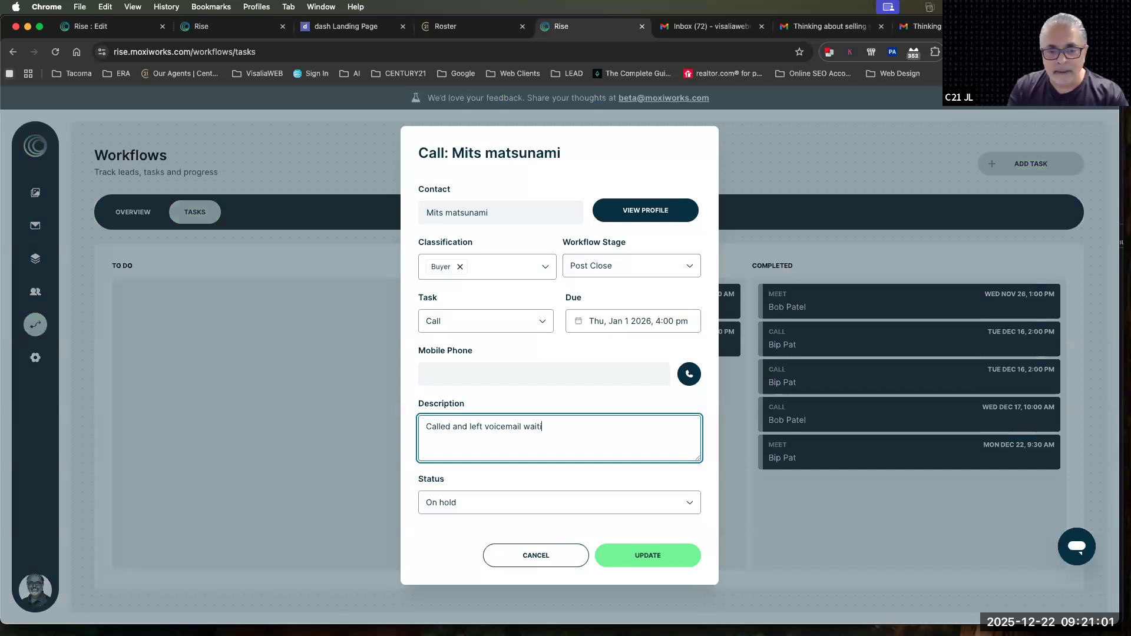
type("ng for call back")
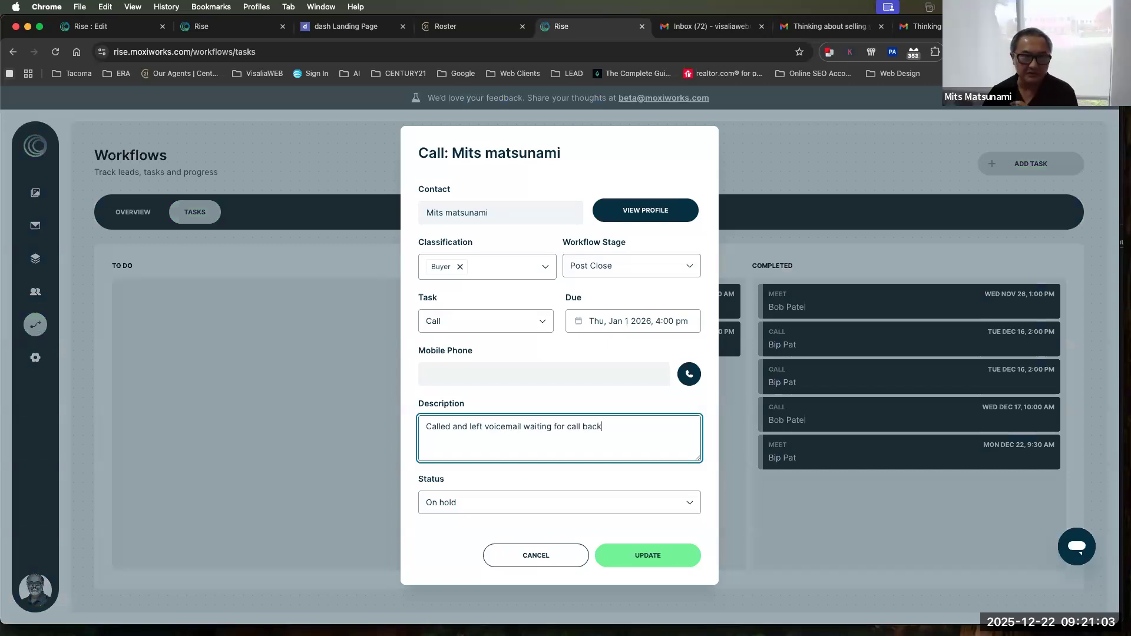
left_click(646, 557)
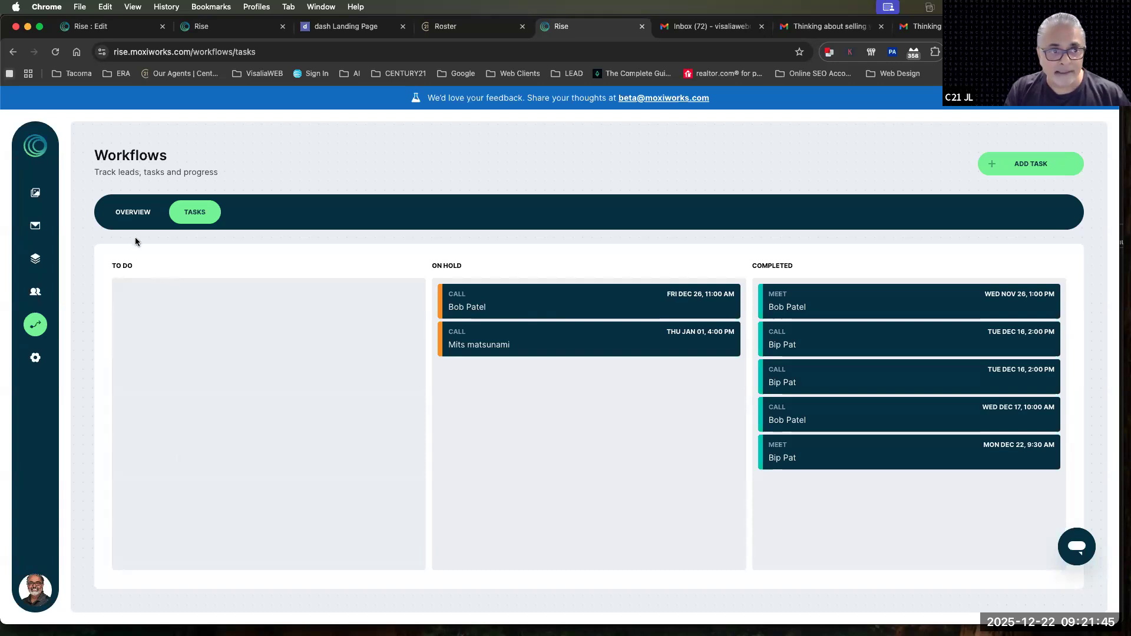
Check the contact stages on the Workflows overview and examine the account's profile settings, including the notice about editing details
left_click(132, 212)
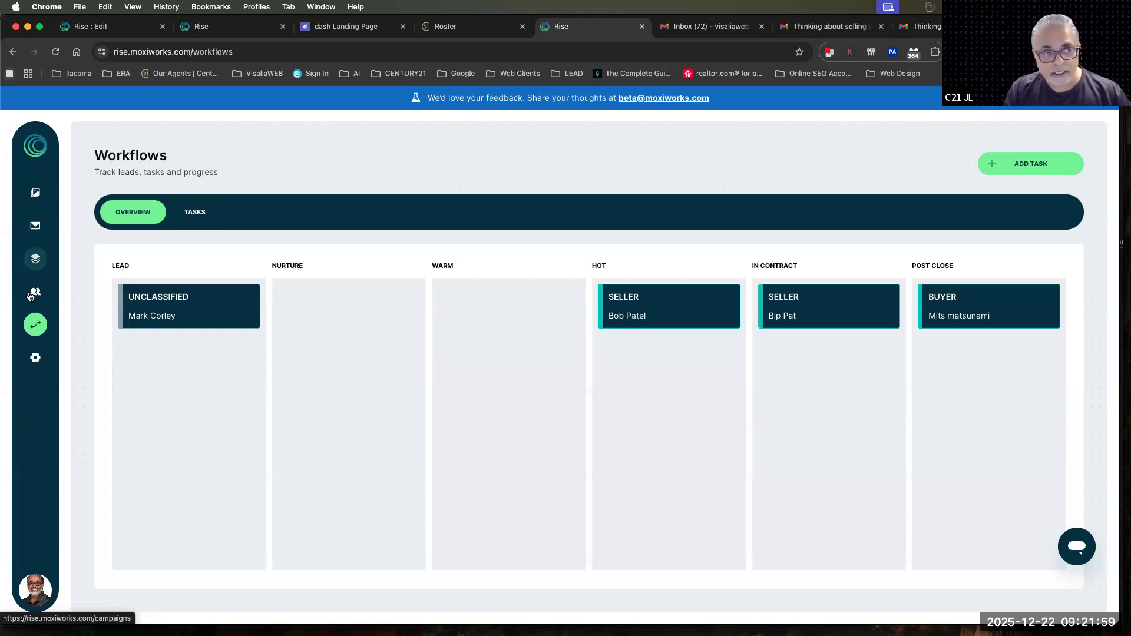
left_click(36, 359)
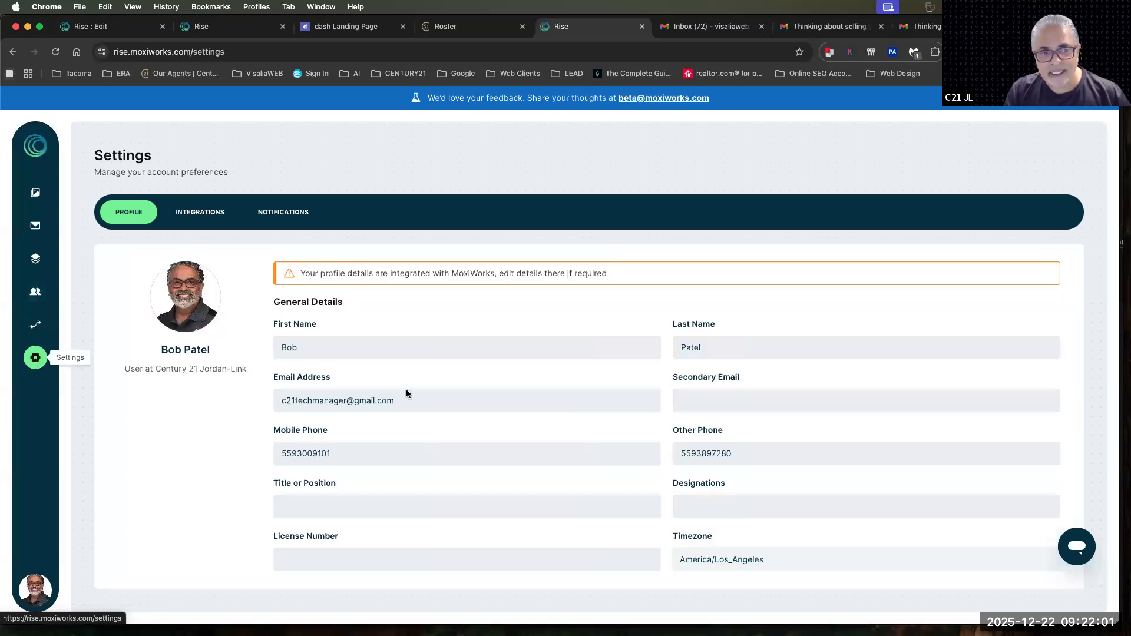
left_click_drag(301, 274, 607, 271)
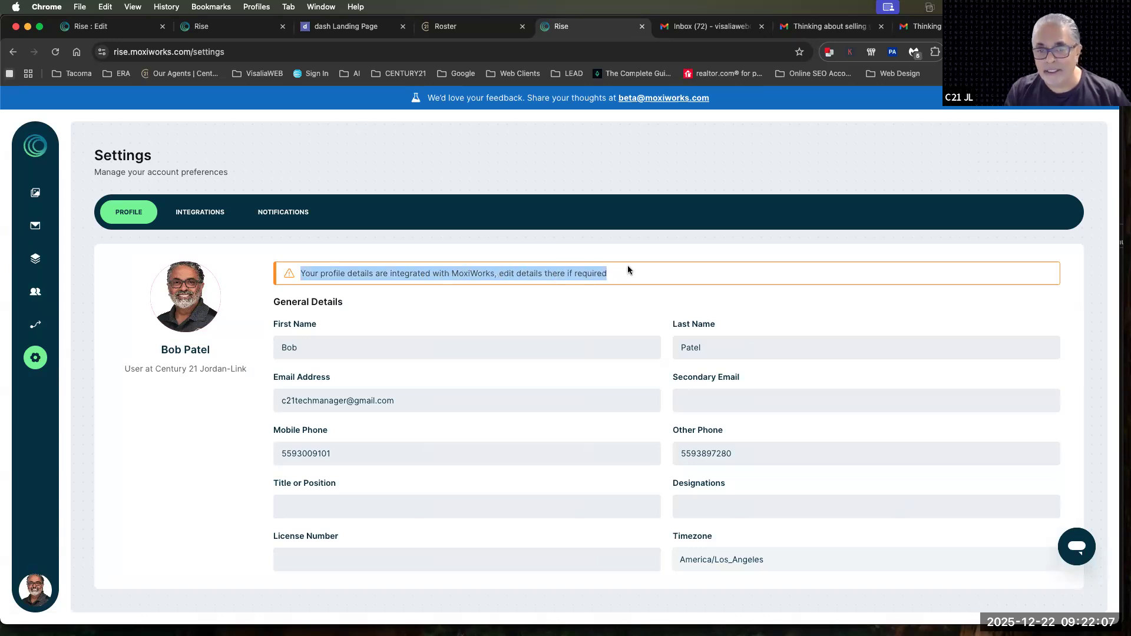
scroll(632, 274, "down", 10)
scroll(632, 274, "up", 10)
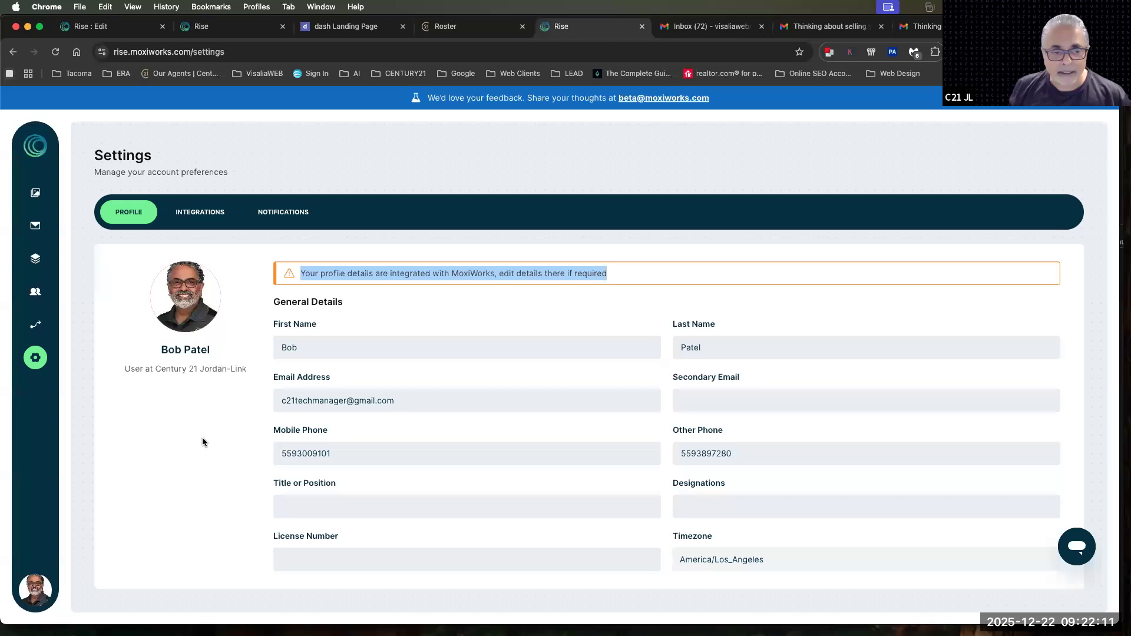
Review the account's integrations and email notification preferences, and return to the profile settings
left_click(273, 429)
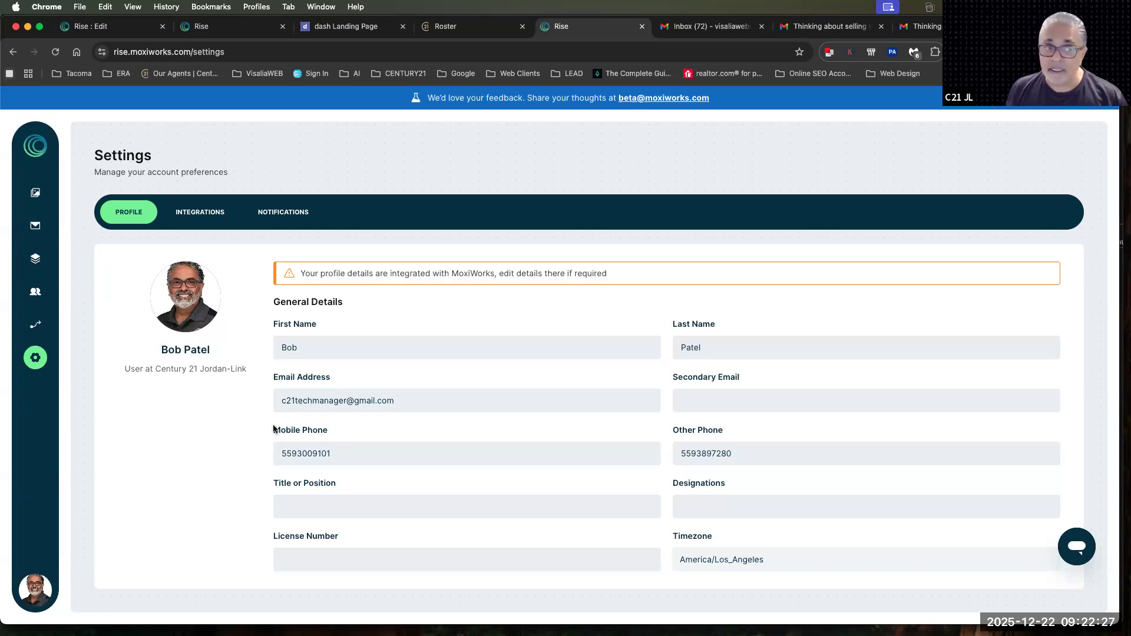
left_click(208, 216)
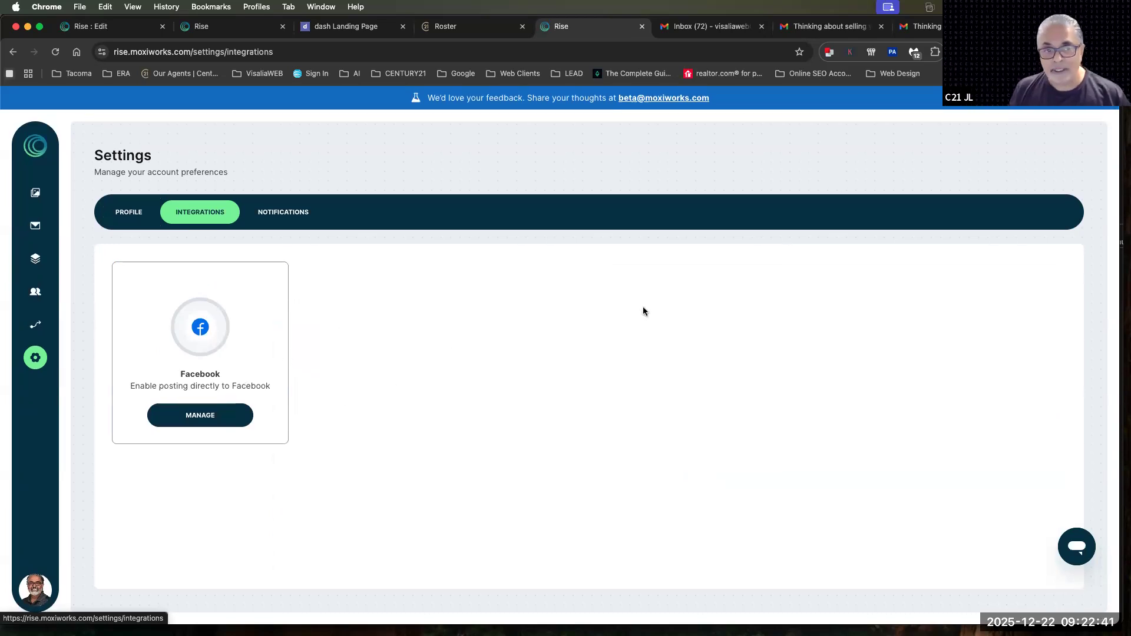
left_click(270, 214)
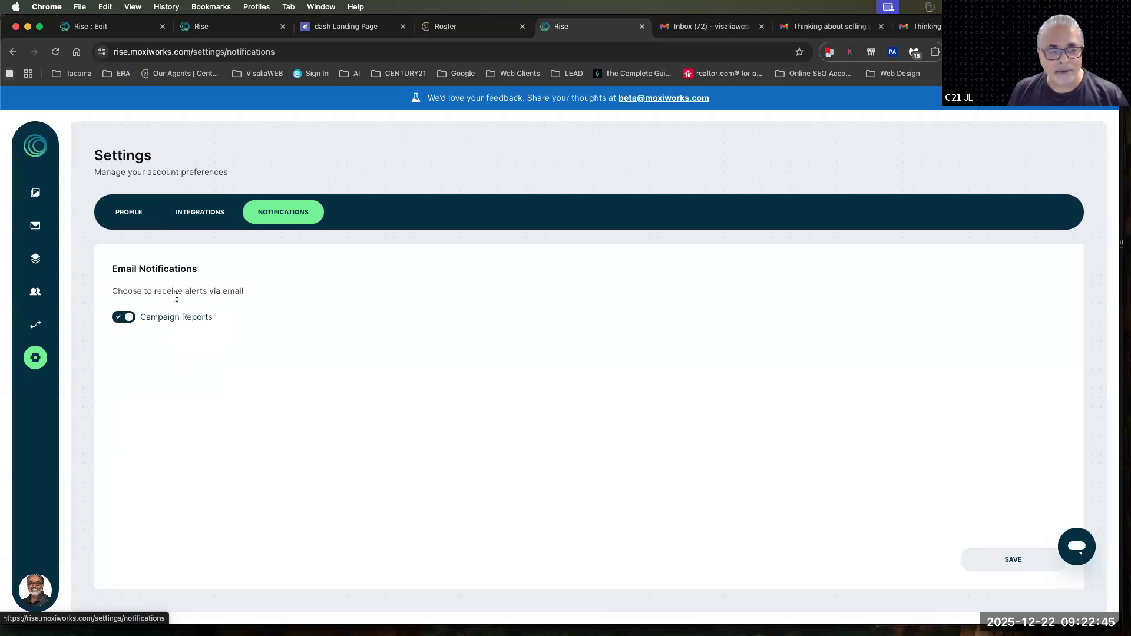
left_click_drag(131, 291, 234, 291)
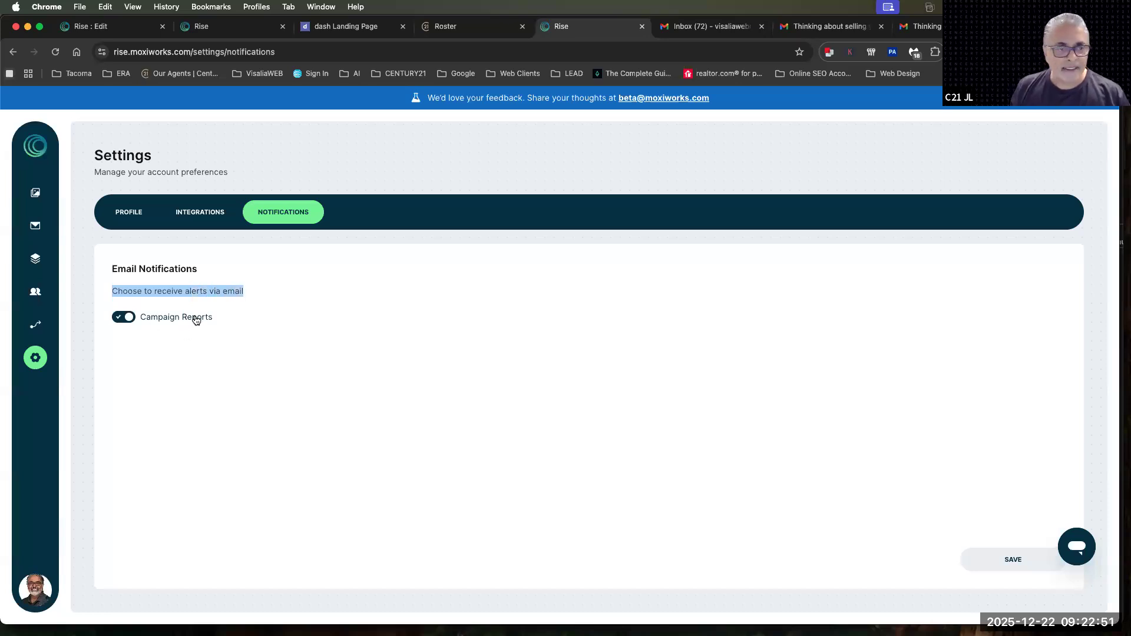
left_click(124, 219)
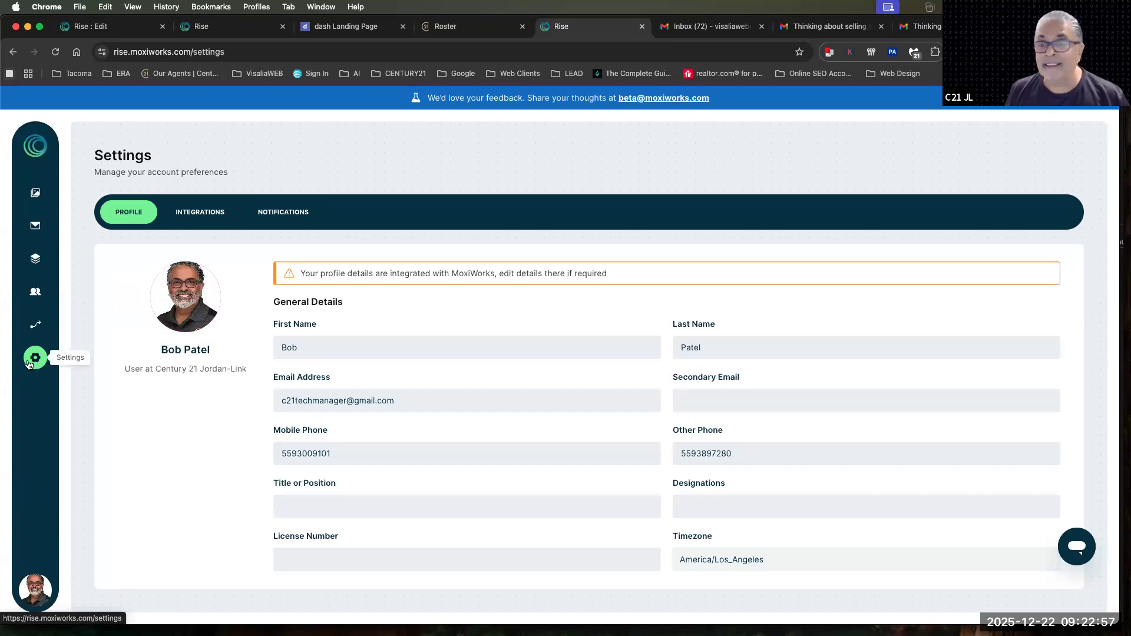
Check the Workflows task board and the overview of contact stages
left_click(35, 325)
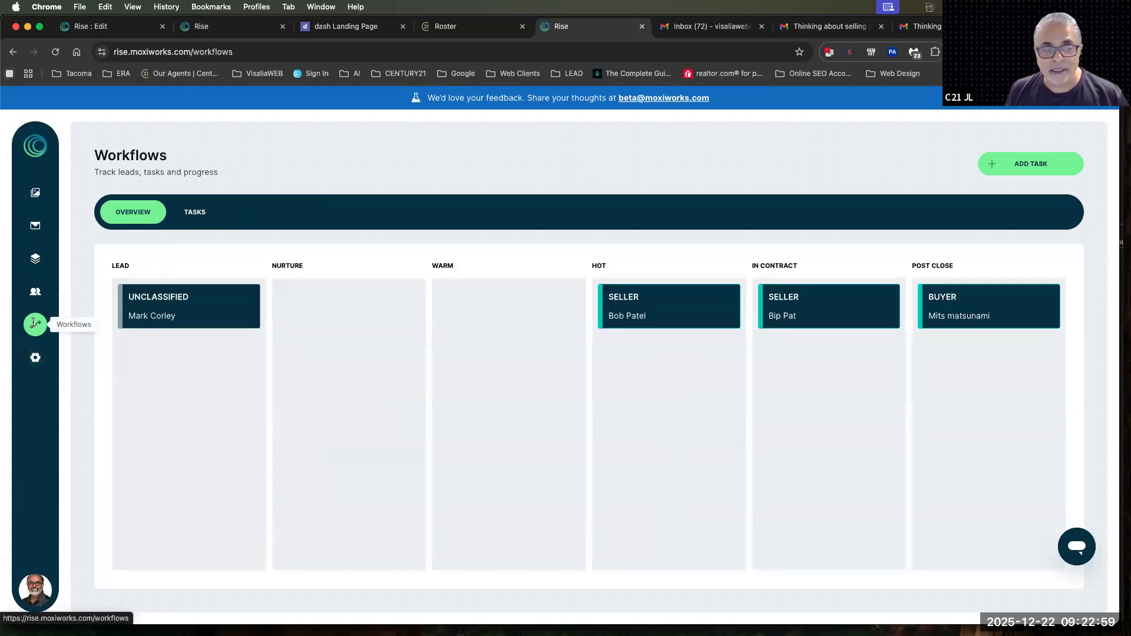
left_click(190, 213)
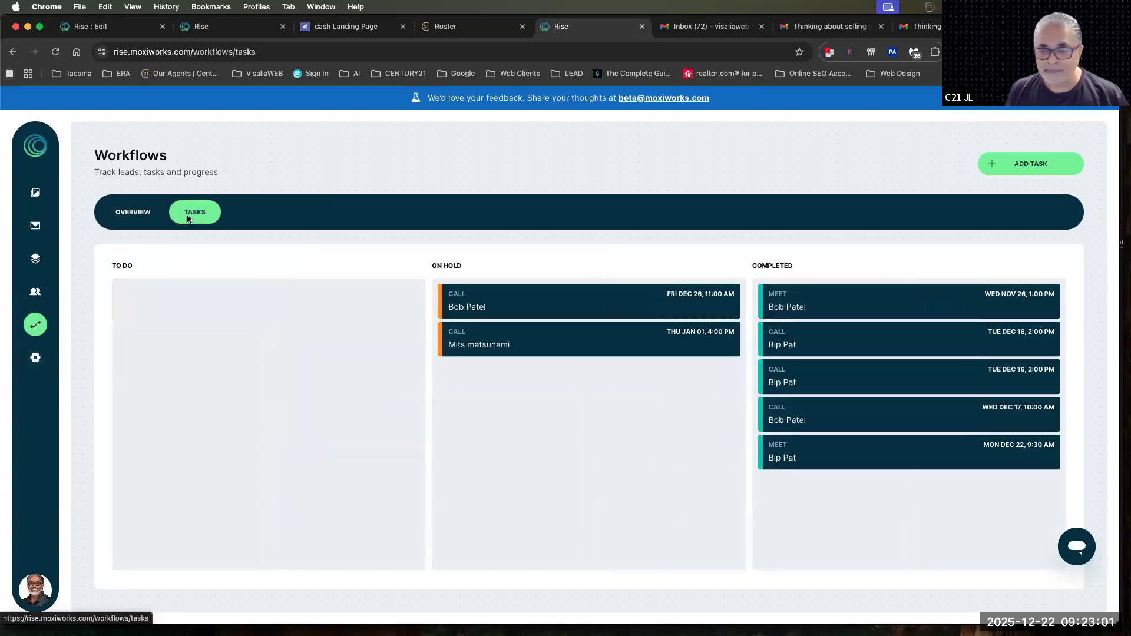
left_click(133, 213)
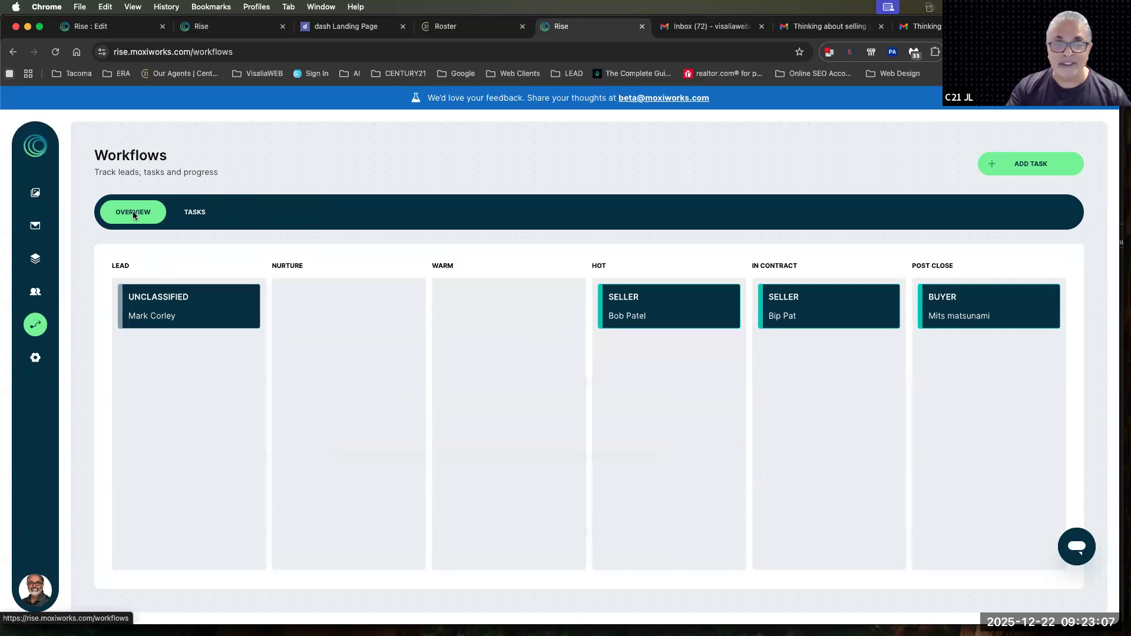
Look through the contact list, the existing SmartGroups and the available contact tags
left_click(44, 291)
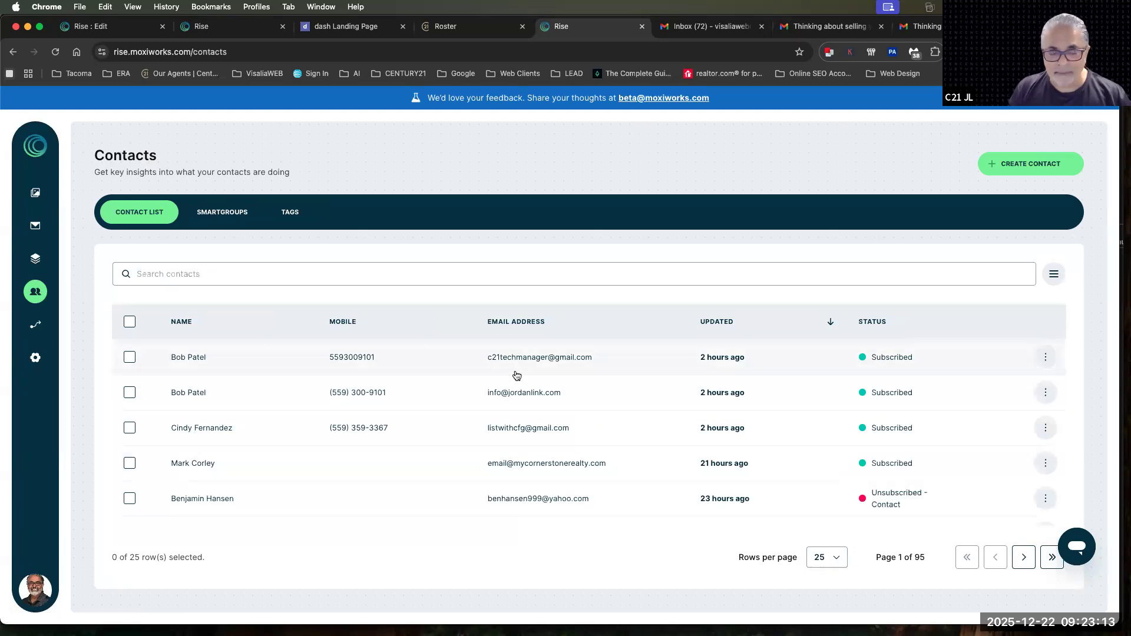
left_click(221, 213)
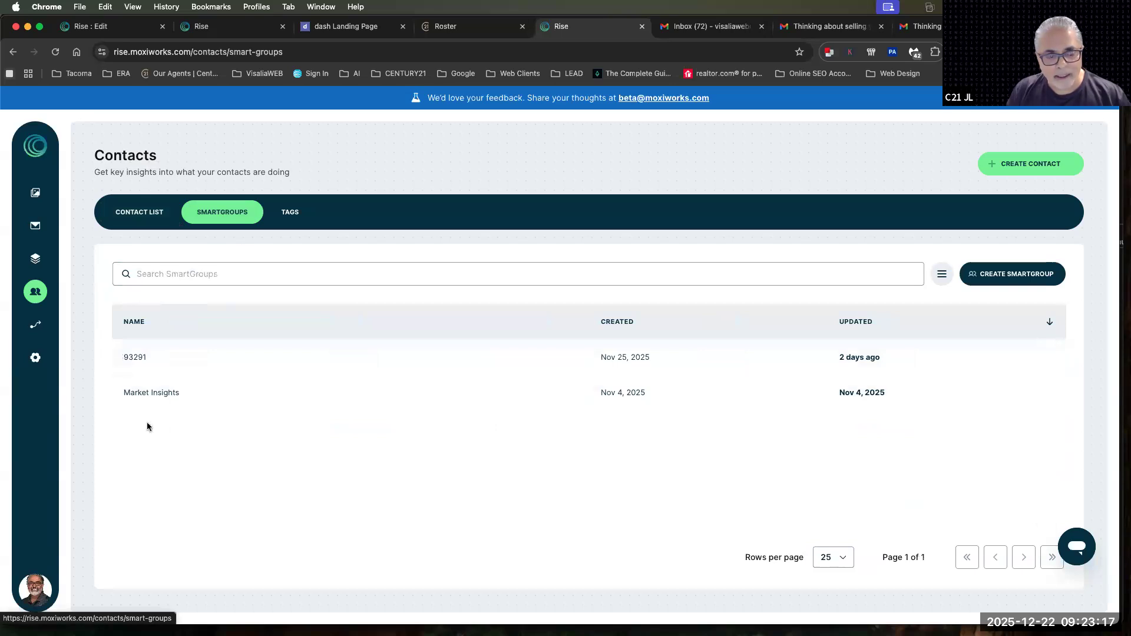
left_click(289, 212)
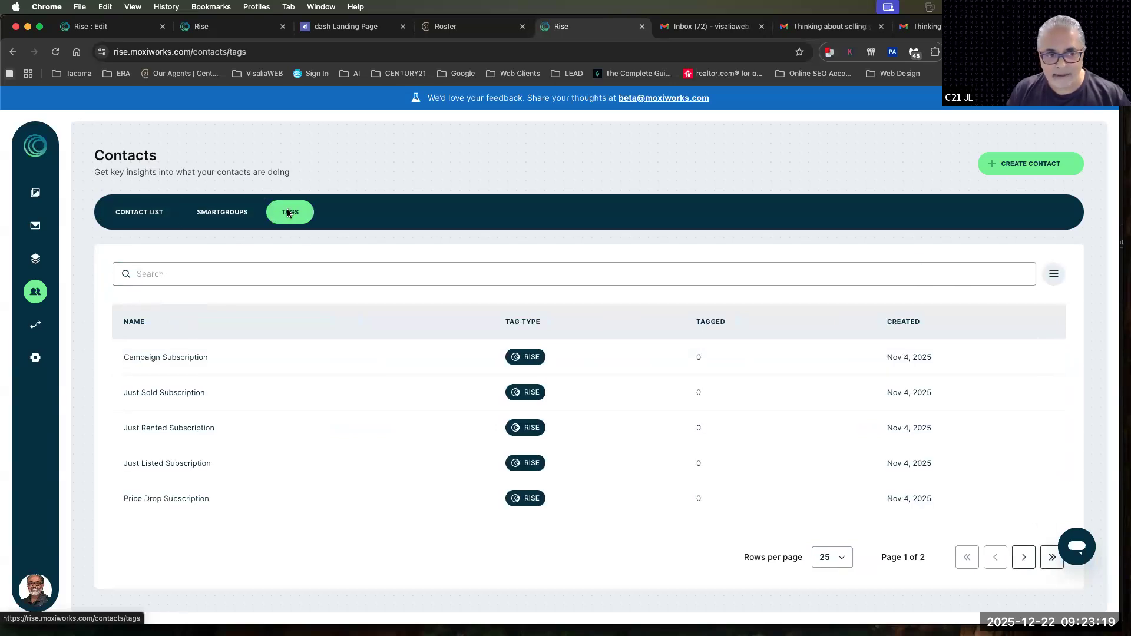
scroll(433, 377, "down", 5)
scroll(436, 379, "up", 5)
Search the tags for C21JL and view the contacts carrying that custom tag
left_click(329, 274)
type("C21JL")
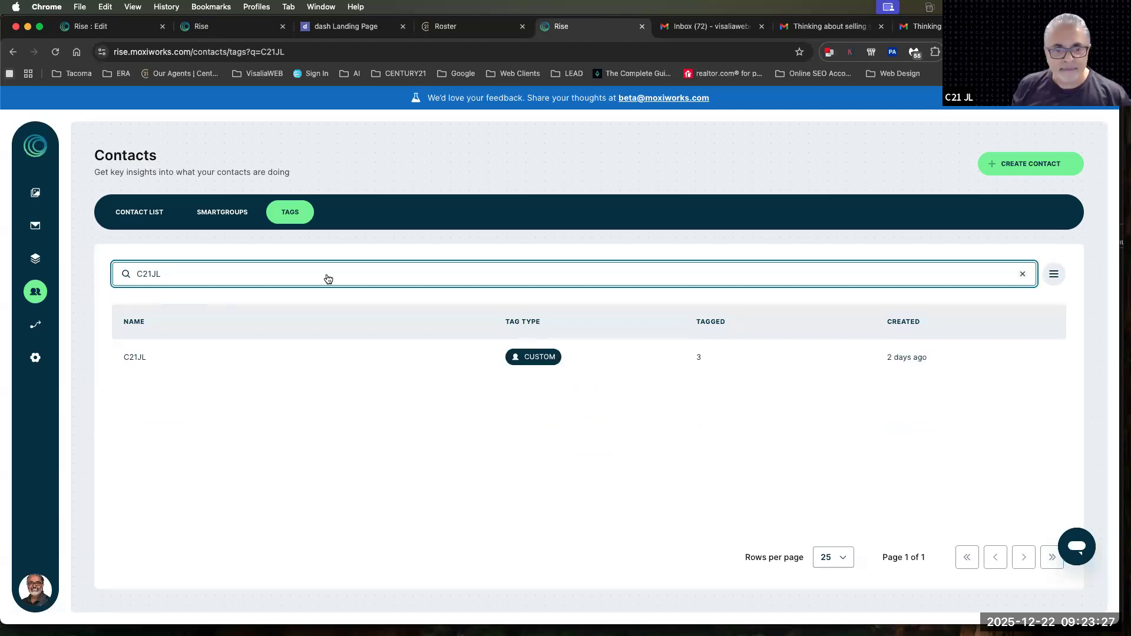
left_click(521, 357)
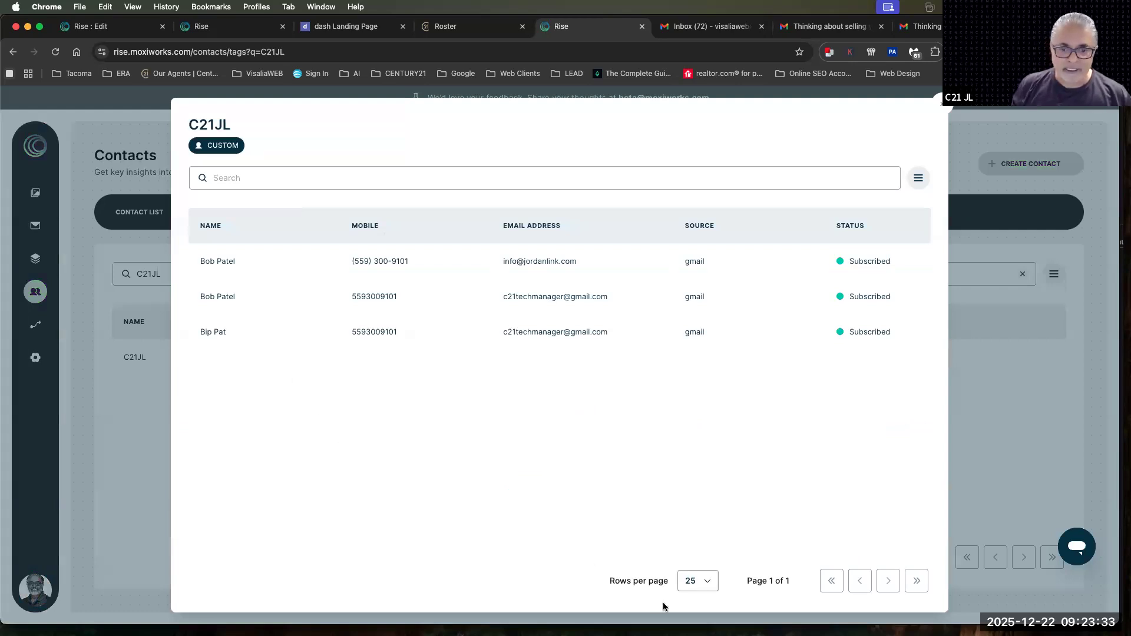
left_click(943, 104)
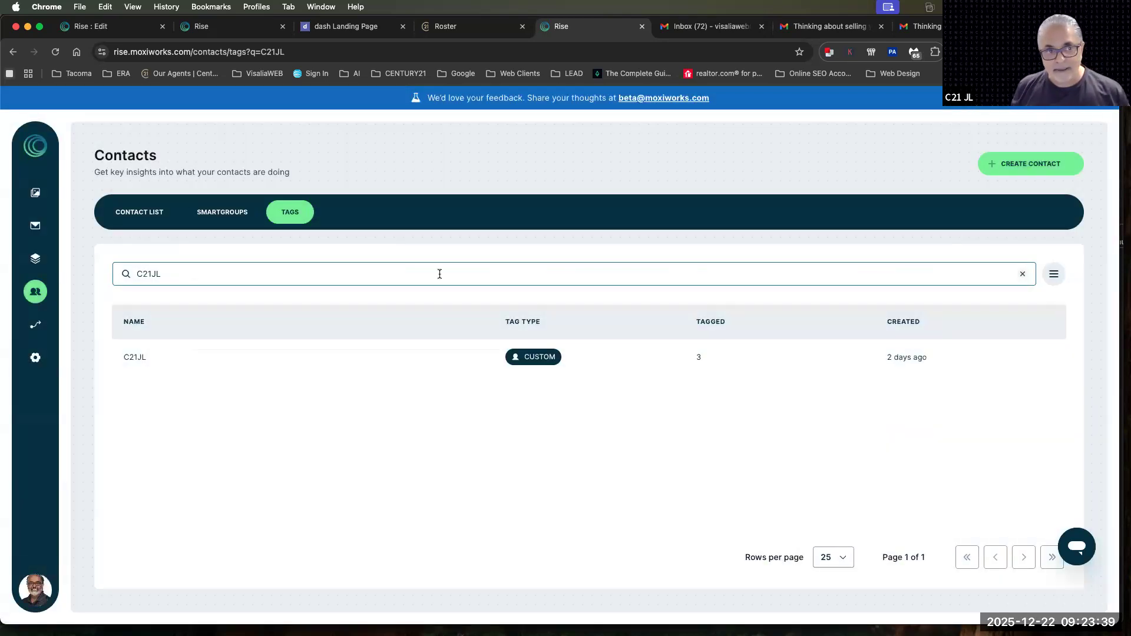
Start a new SmartGroup with a filter for Workflow Stage is equal to Warm
left_click(218, 212)
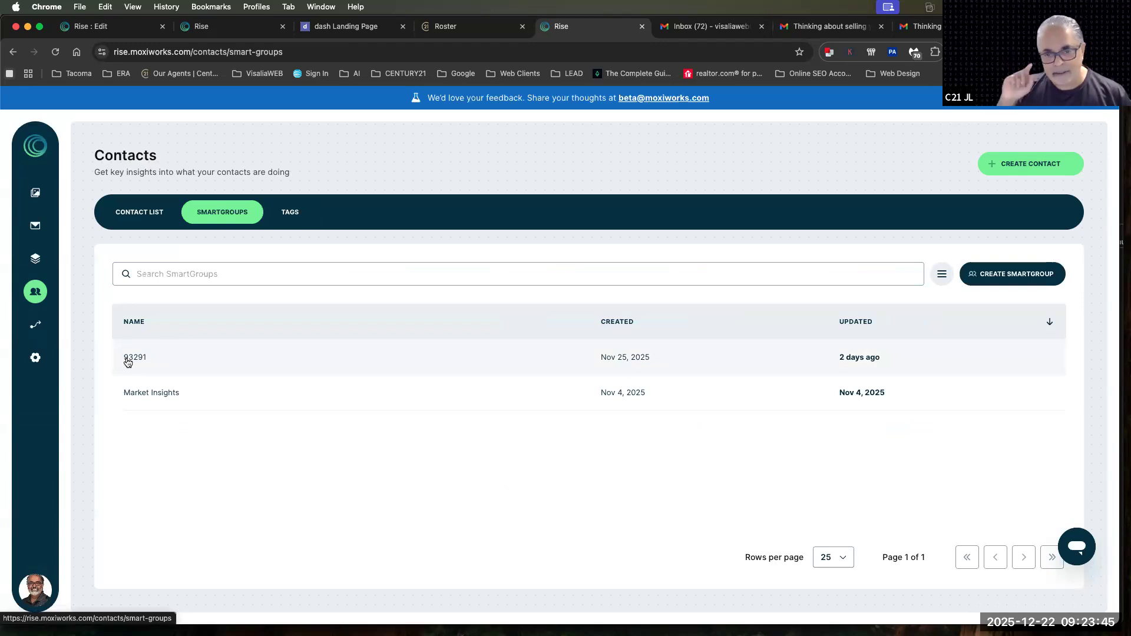
left_click(993, 277)
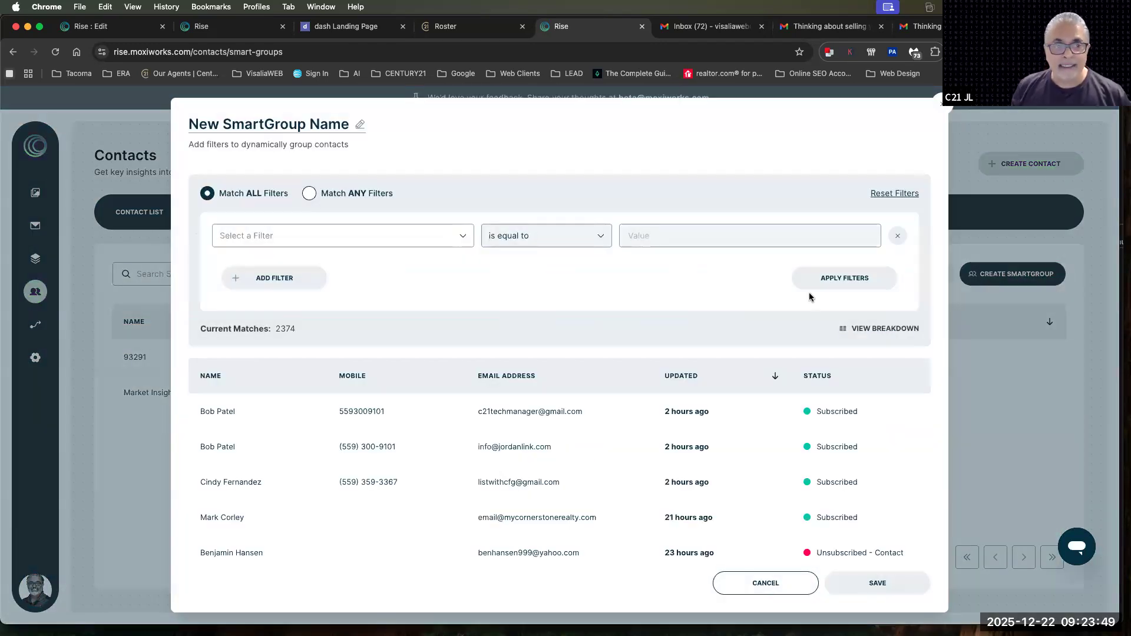
left_click(263, 237)
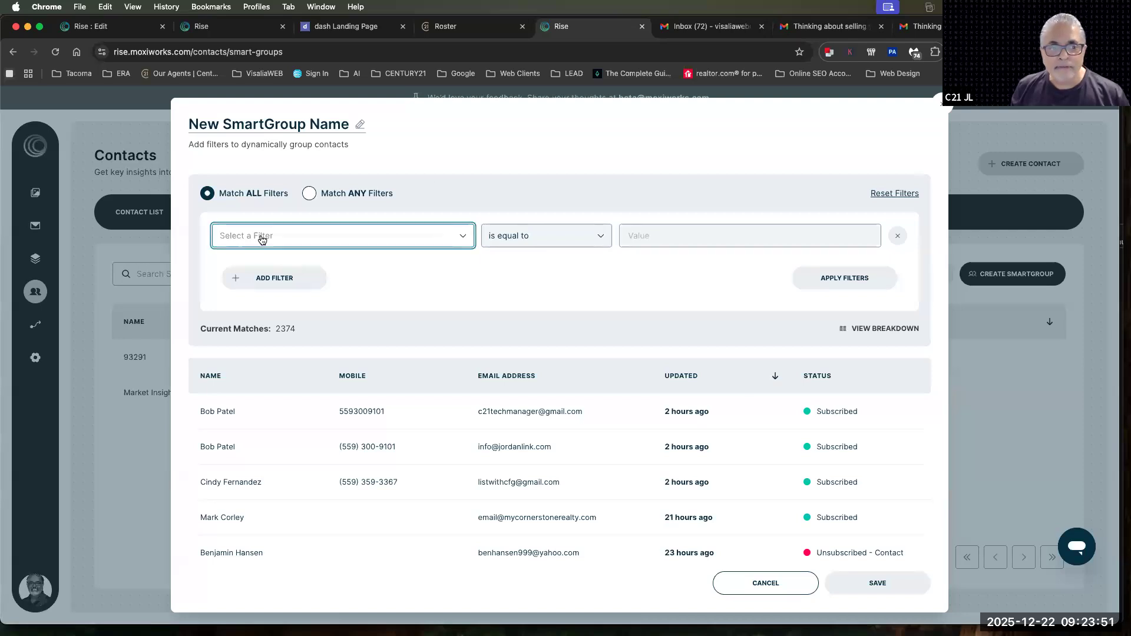
scroll(323, 353, "down", 5)
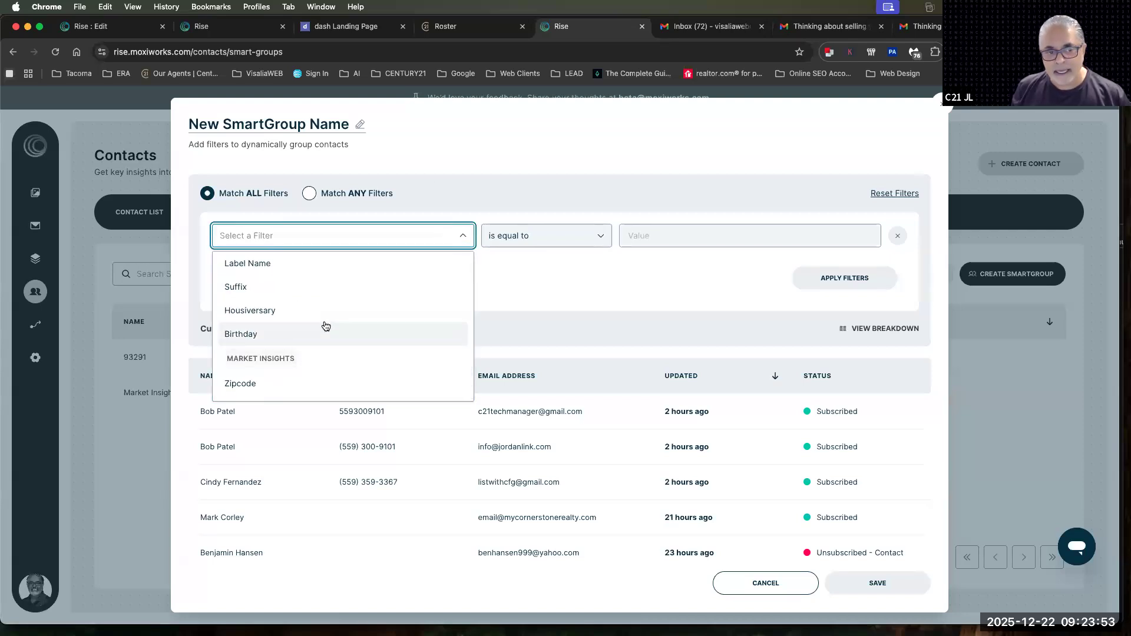
scroll(326, 327, "up", 3)
scroll(327, 328, "up", 3)
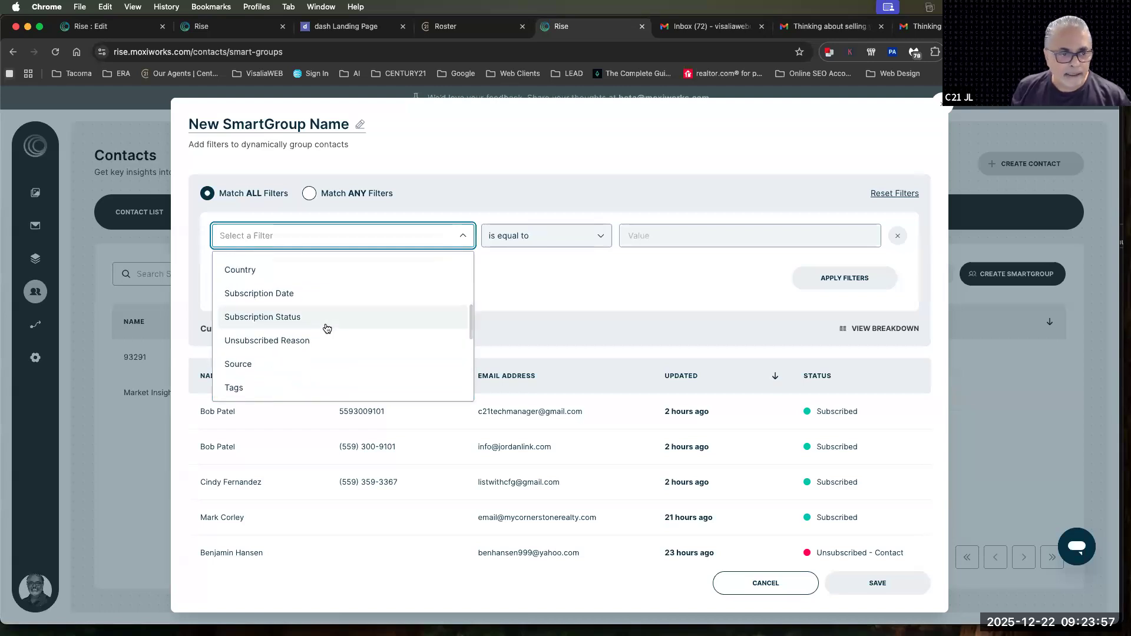
scroll(330, 333, "down", 3)
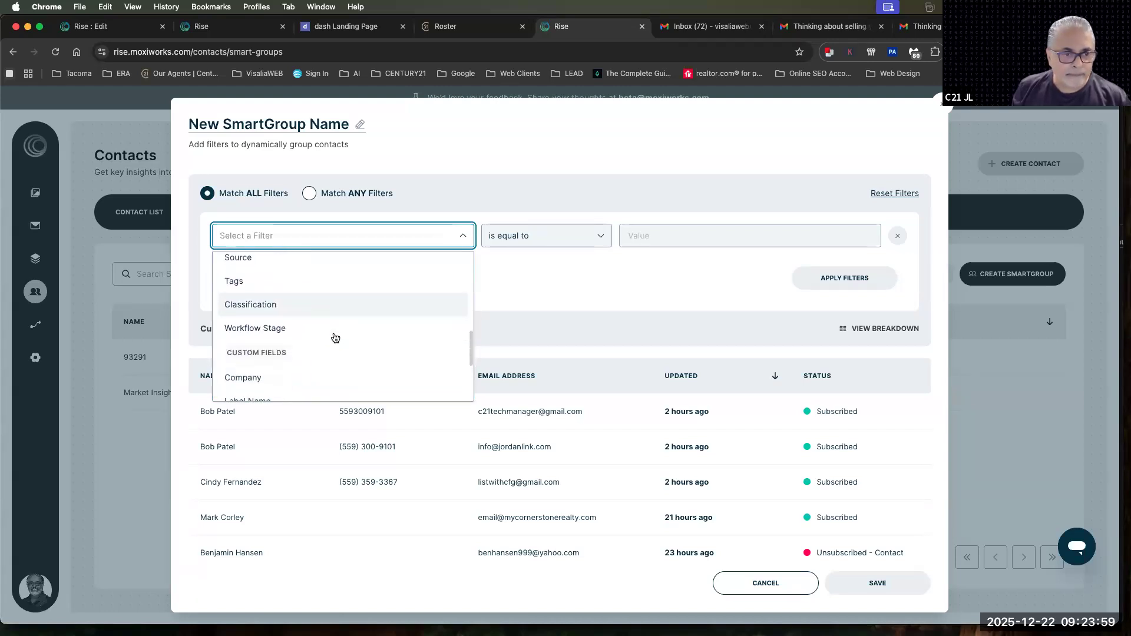
left_click(284, 327)
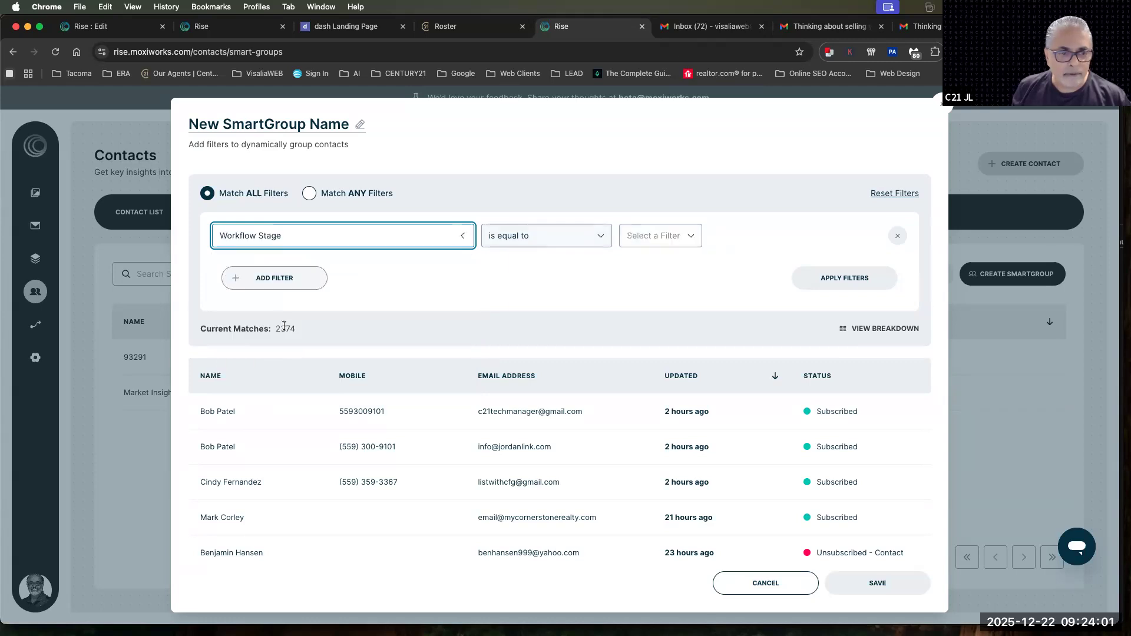
left_click(663, 238)
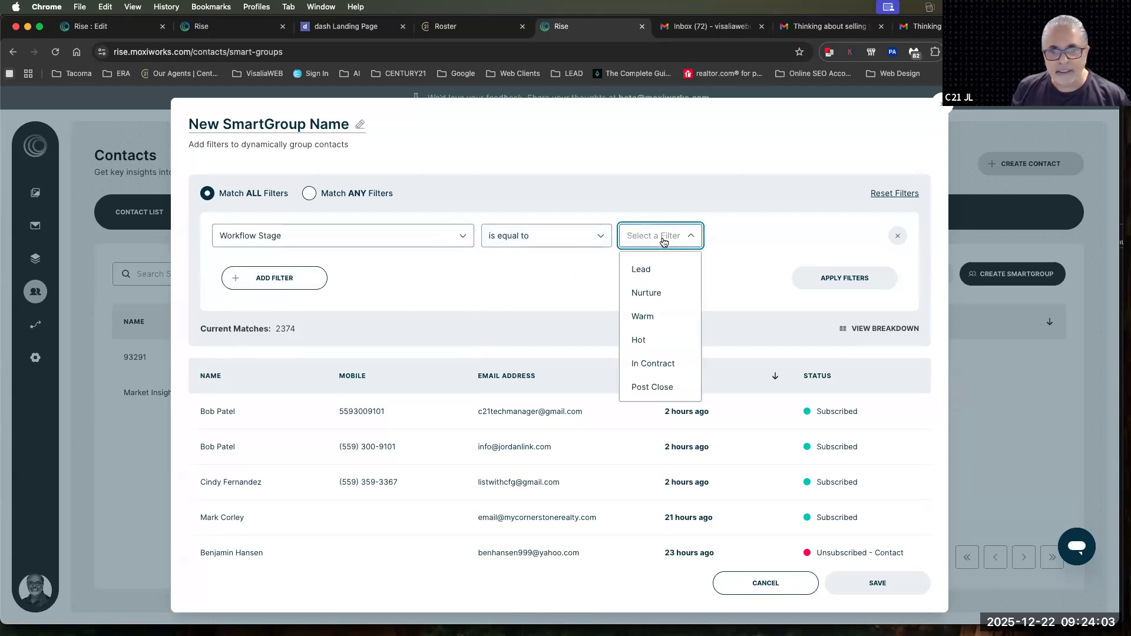
left_click(650, 318)
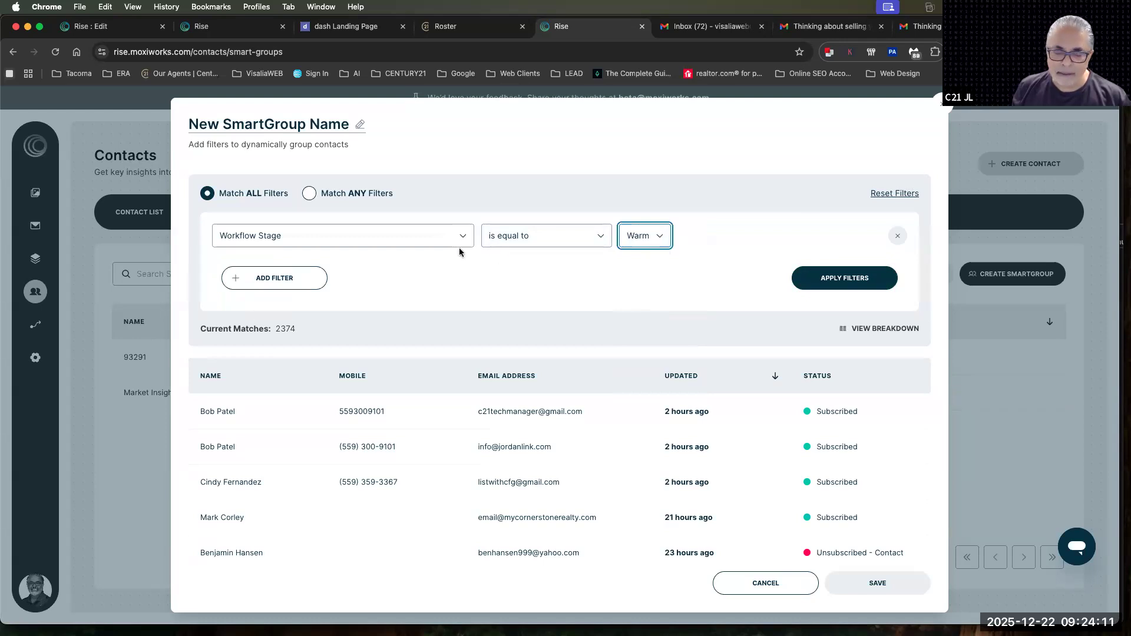
Replace the SmartGroup filter with City is equal to Visalia, apply it, and close the SmartGroup without saving
left_click(287, 238)
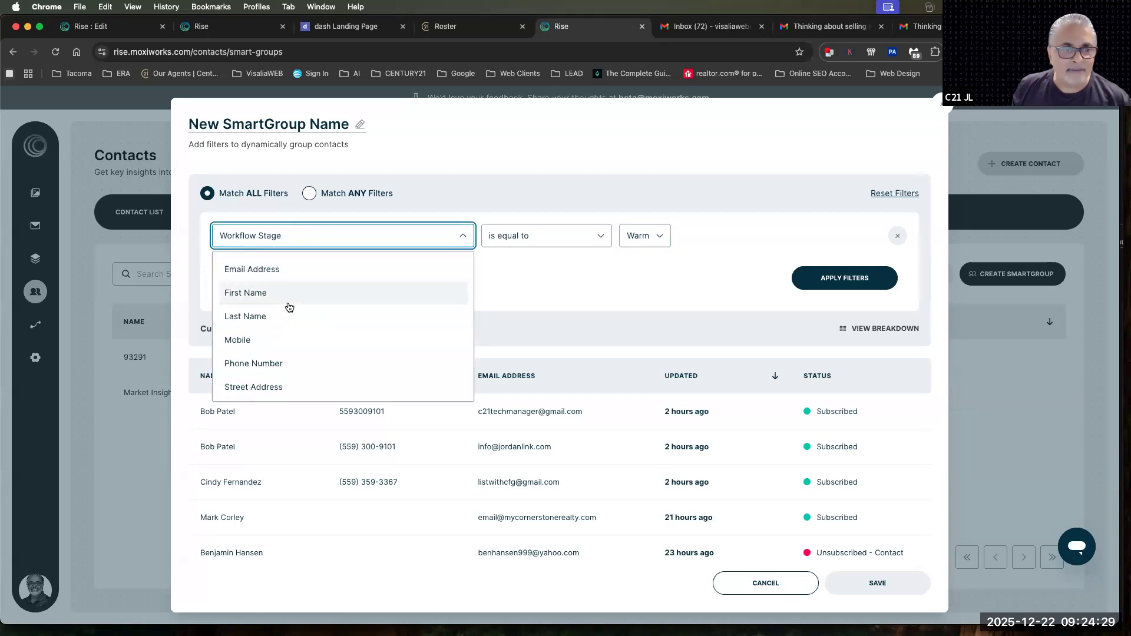
scroll(296, 316, "down", 2)
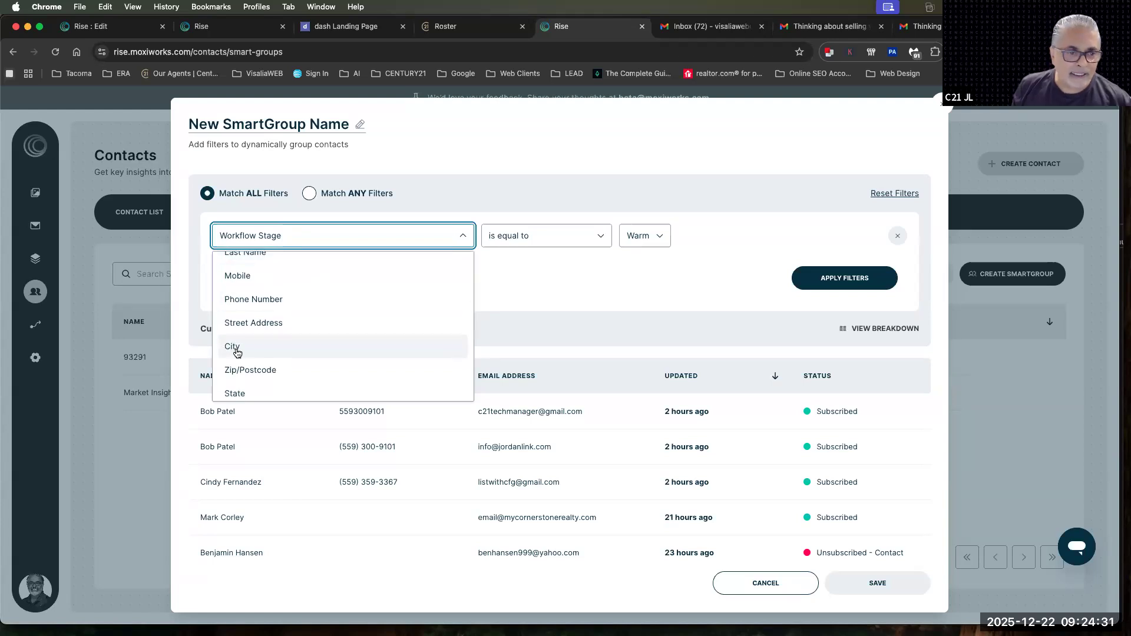
left_click(236, 349)
left_click(640, 237)
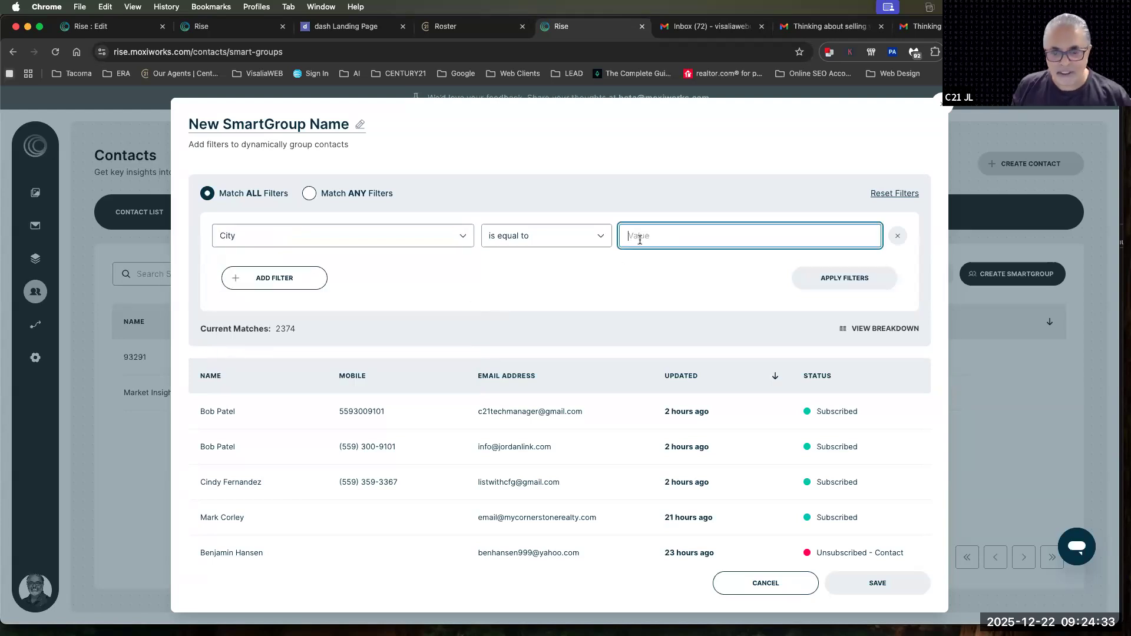
type("Visalia")
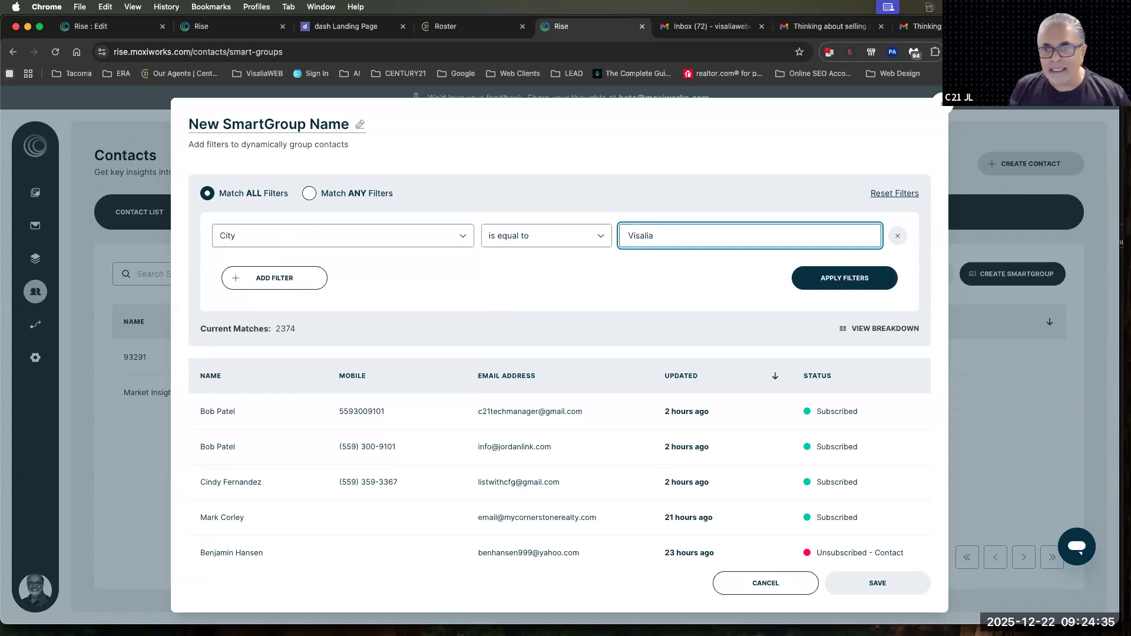
left_click(797, 281)
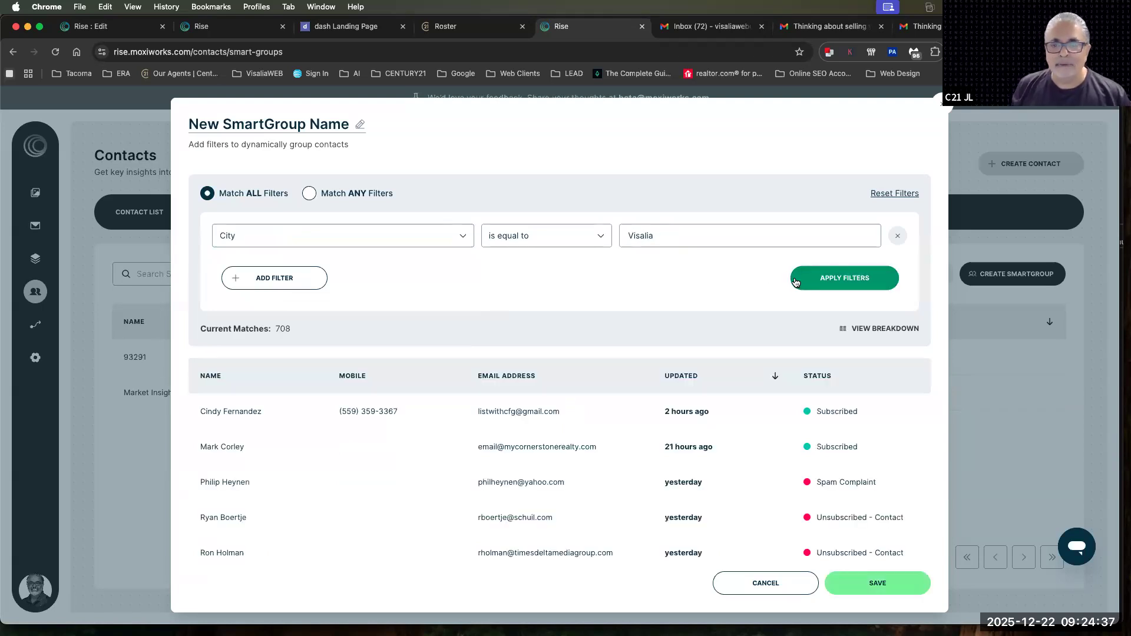
left_click_drag(654, 236, 626, 239)
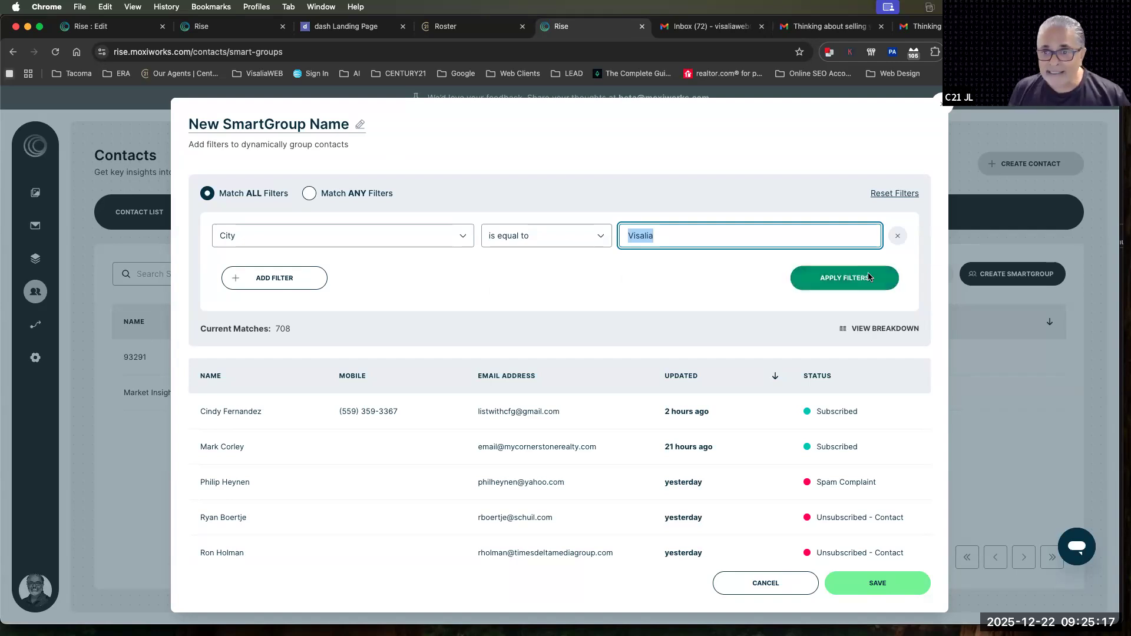
left_click(898, 238)
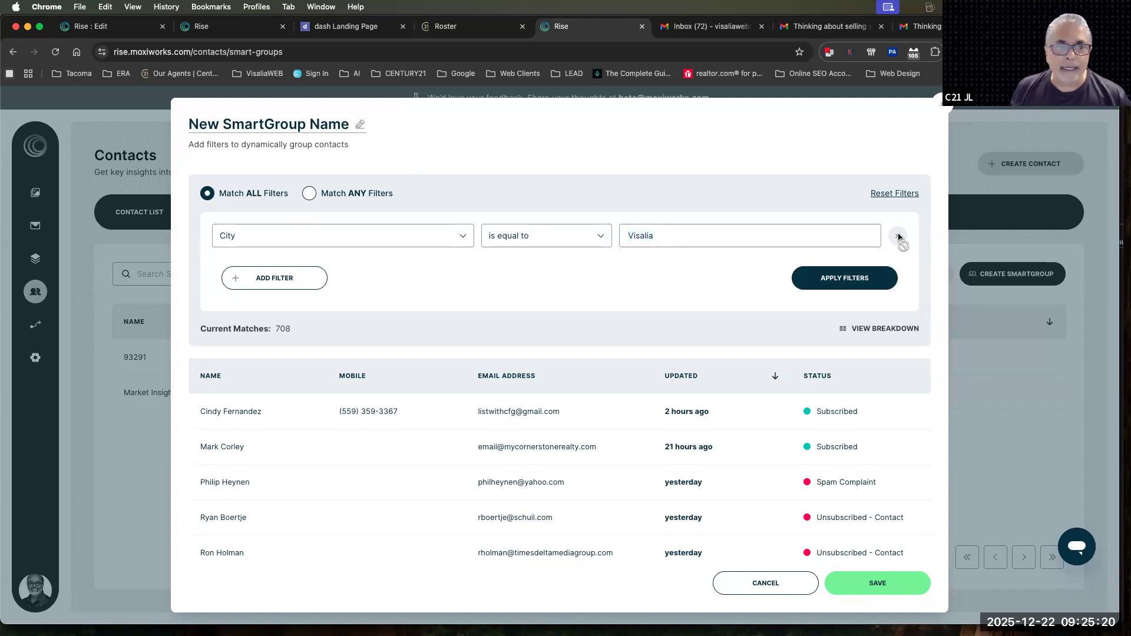
left_click(942, 103)
Open the record of the first contact in the contact list and add the tags Buyer and Military
left_click(288, 221)
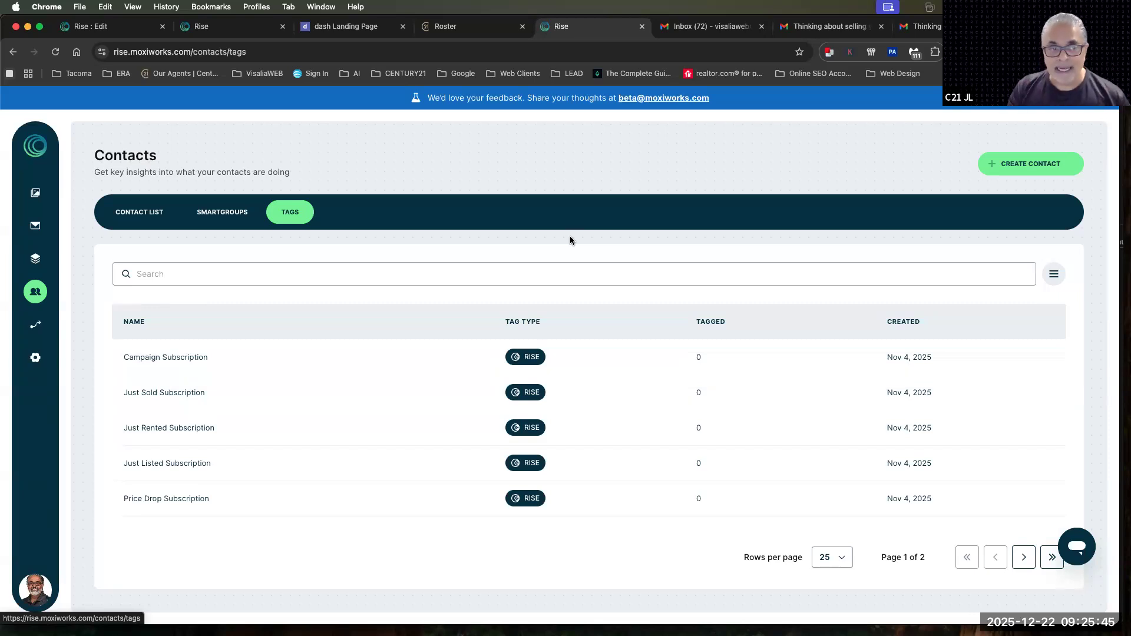
left_click(36, 292)
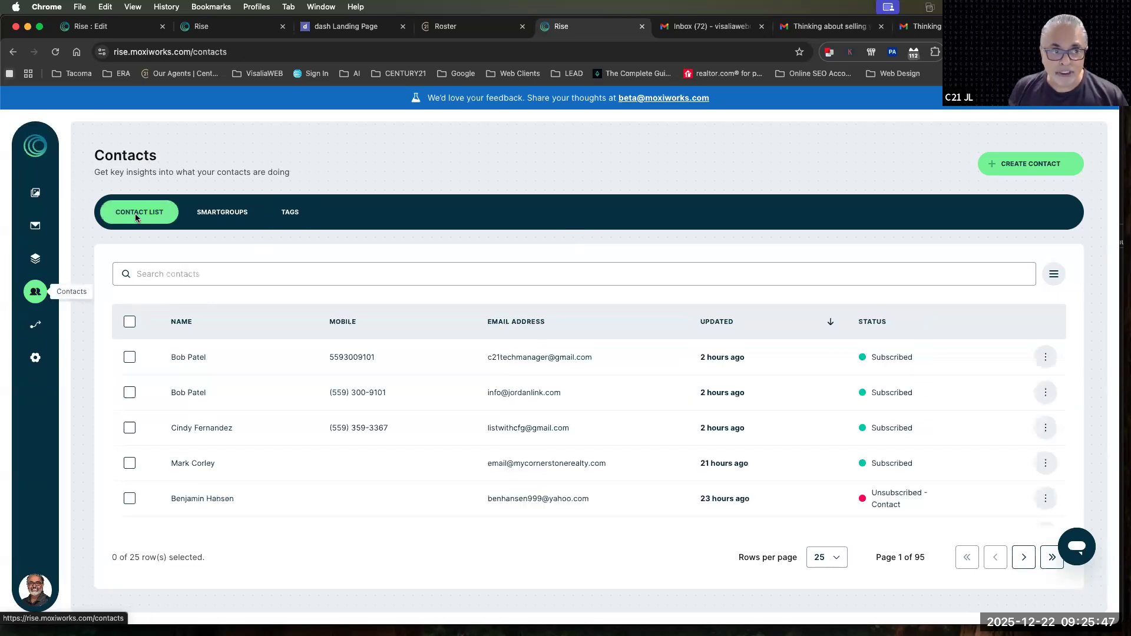
left_click(190, 357)
scroll(347, 416, "down", 2)
scroll(346, 416, "up", 1)
scroll(345, 416, "down", 3)
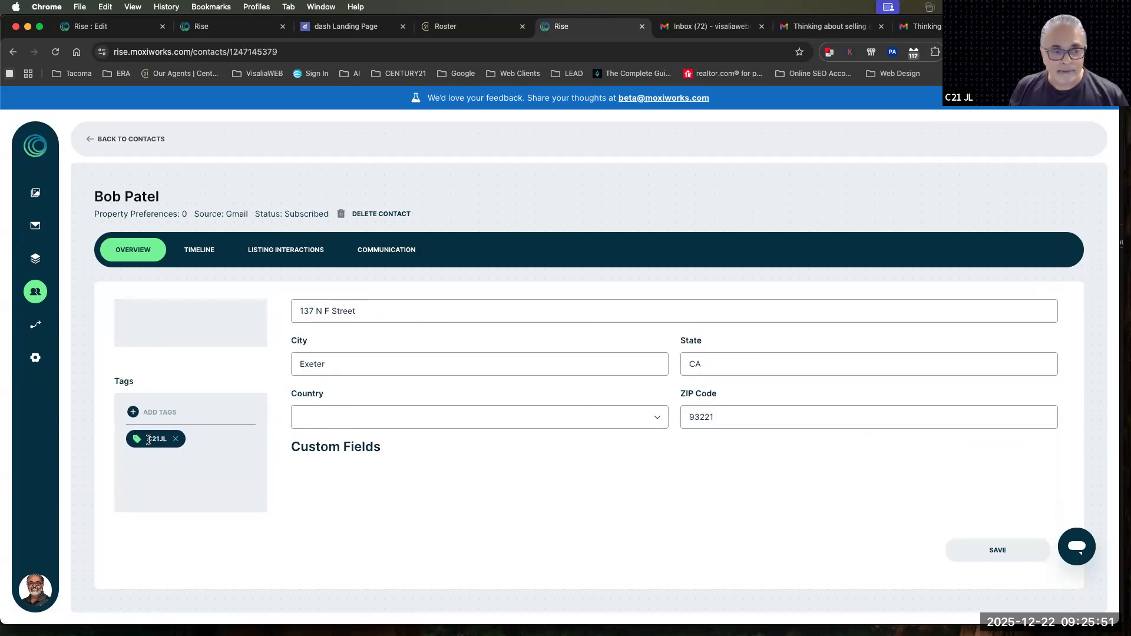
left_click(163, 415)
type("Buyer")
key("Return")
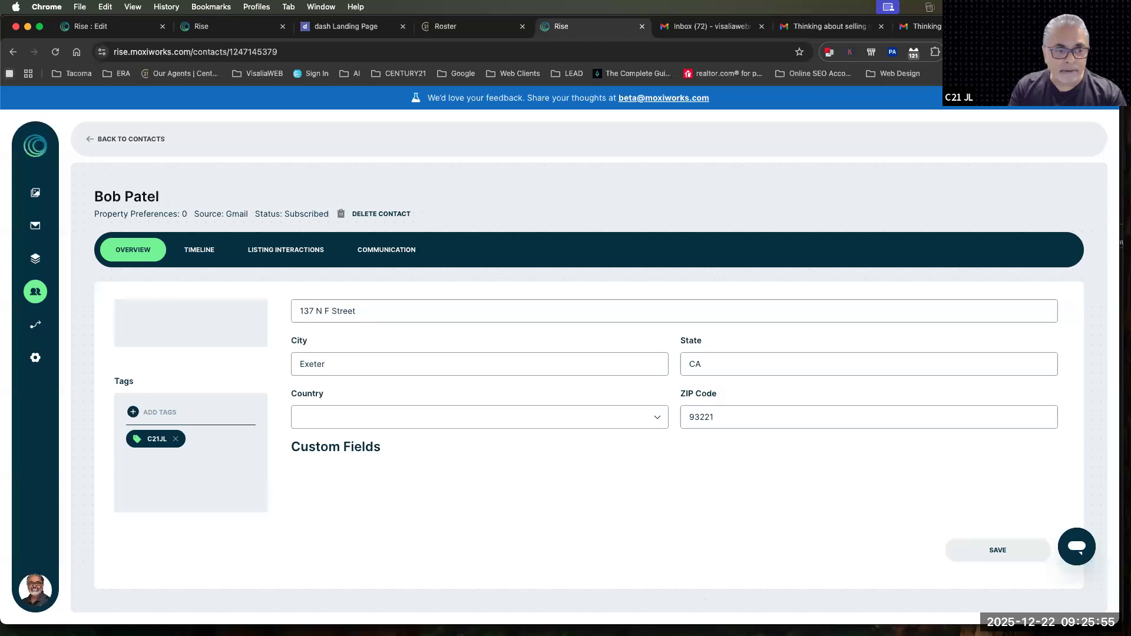
type("Military")
key("Return")
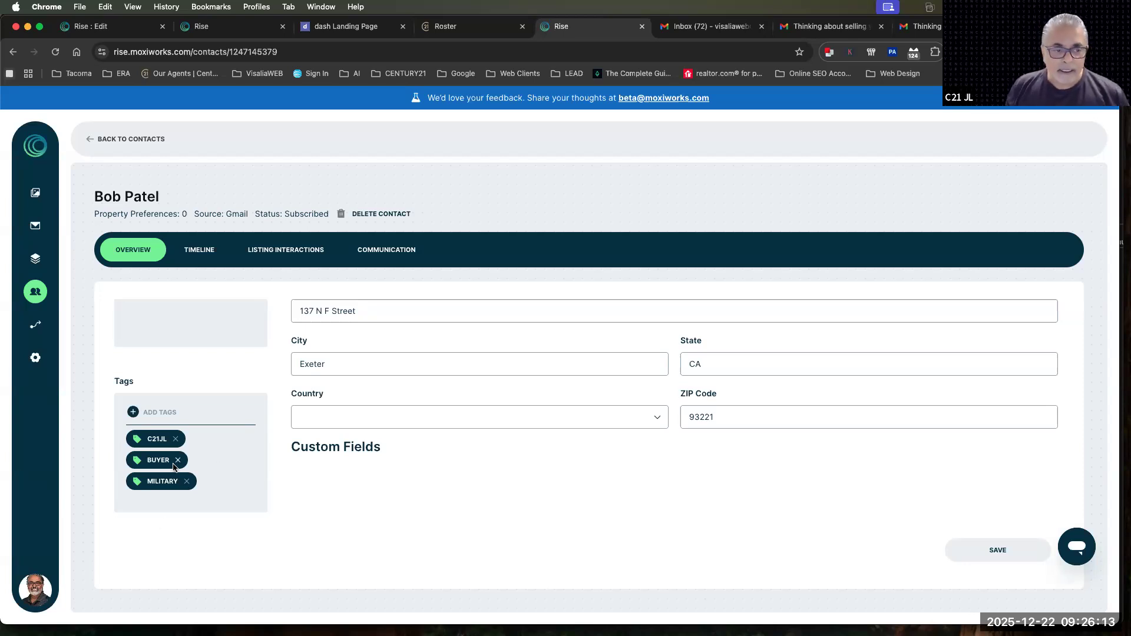
Remove the Military and Buyer tags from the contact and go to the Emails list
left_click(187, 482)
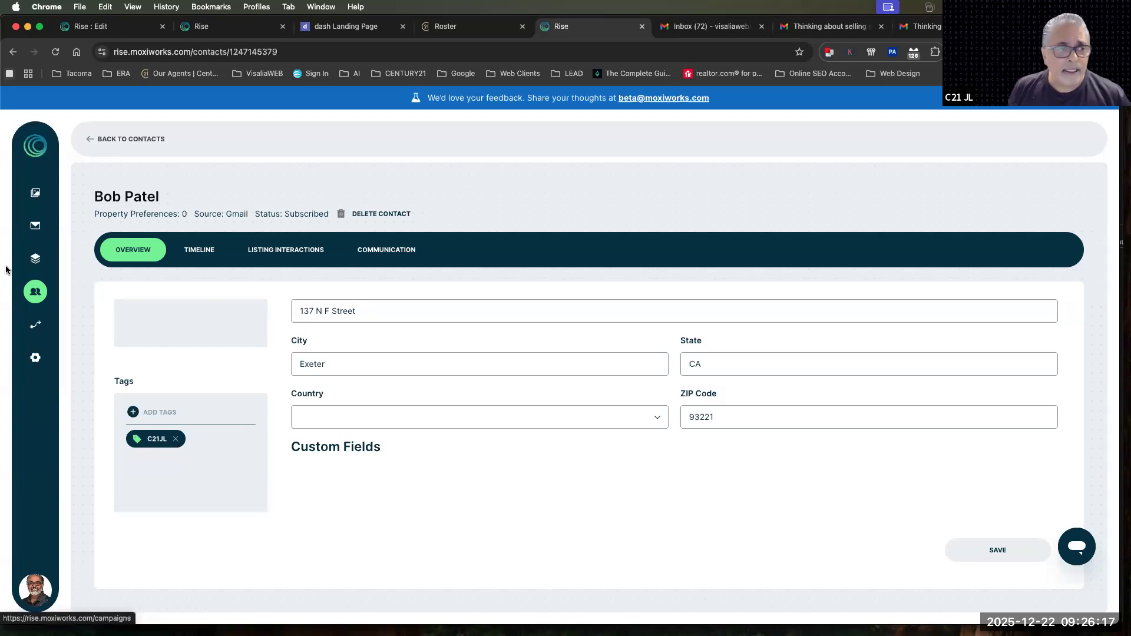
left_click(35, 227)
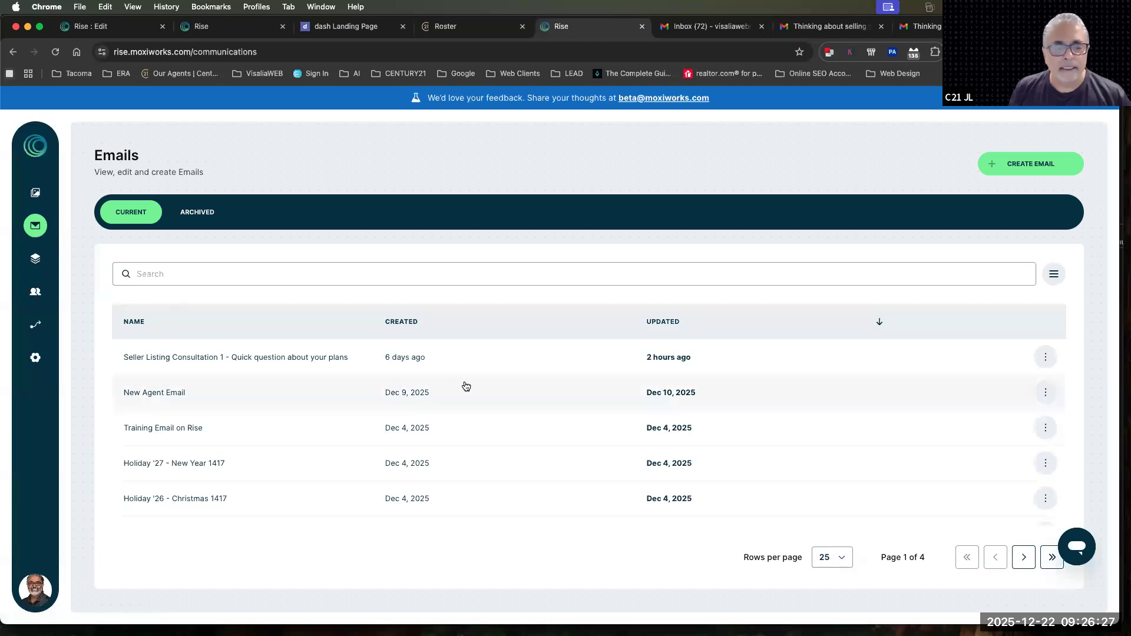
left_click_drag(123, 363, 71, 346)
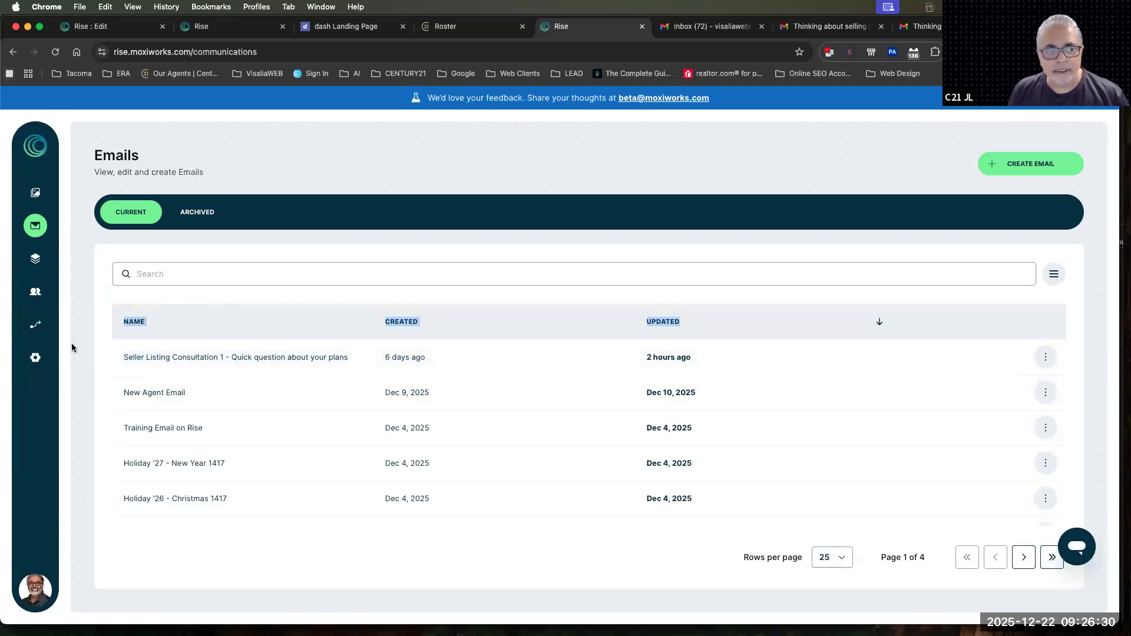
Start a new email based on the Century 21 - Base Template layout
left_click(1020, 167)
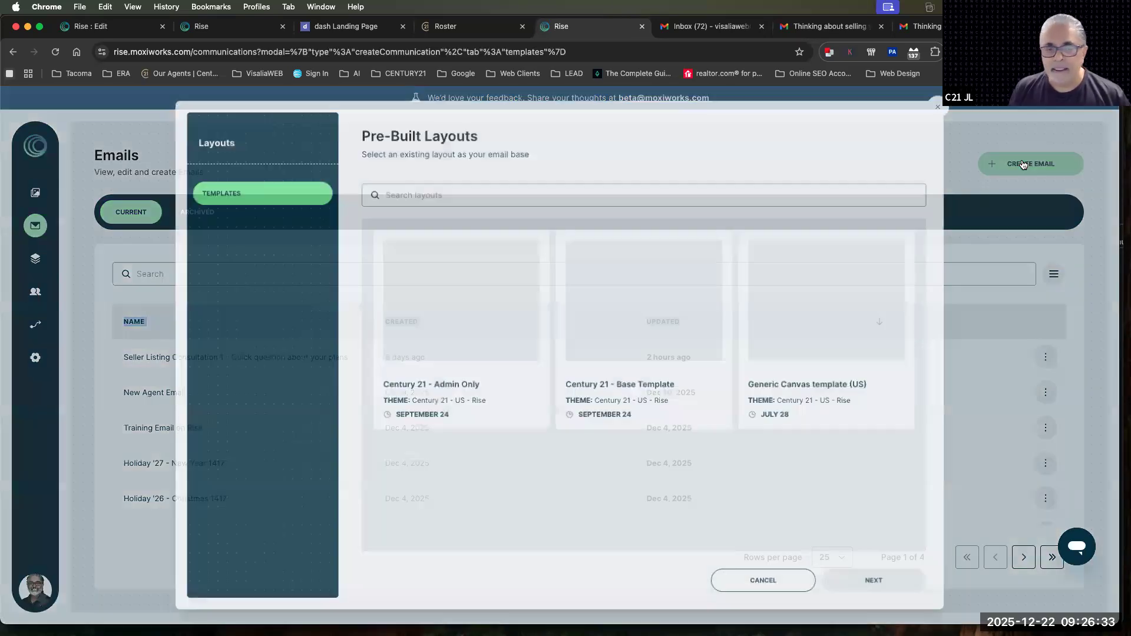
left_click(592, 297)
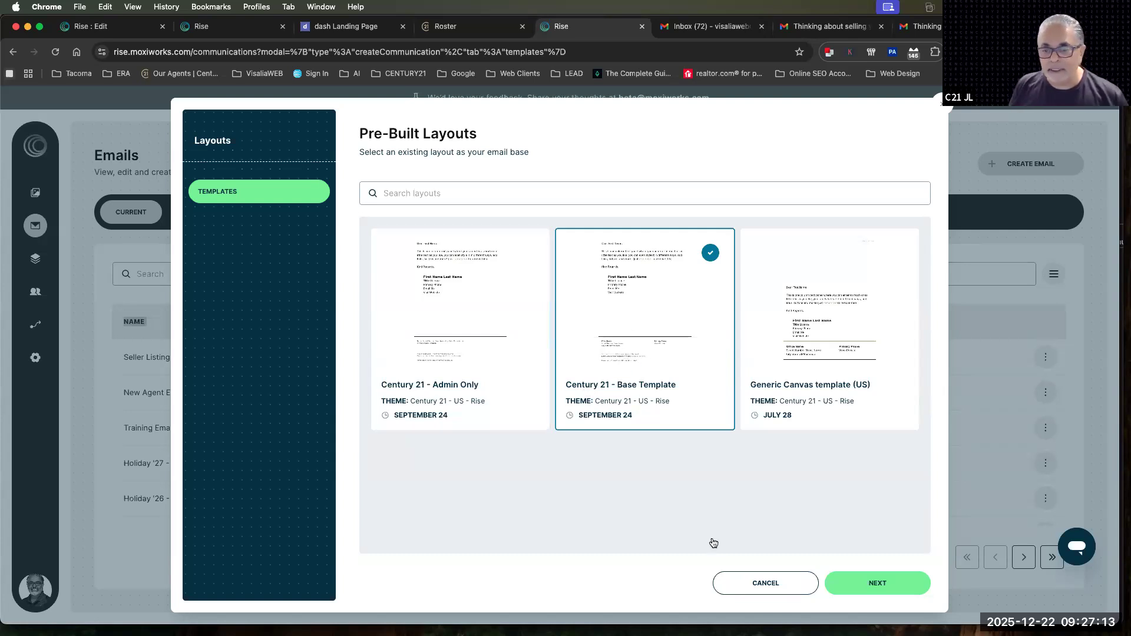
left_click(875, 584)
Name the email Test 12222025, open it in the editor, and return to the Emails list without saving
left_click(380, 357)
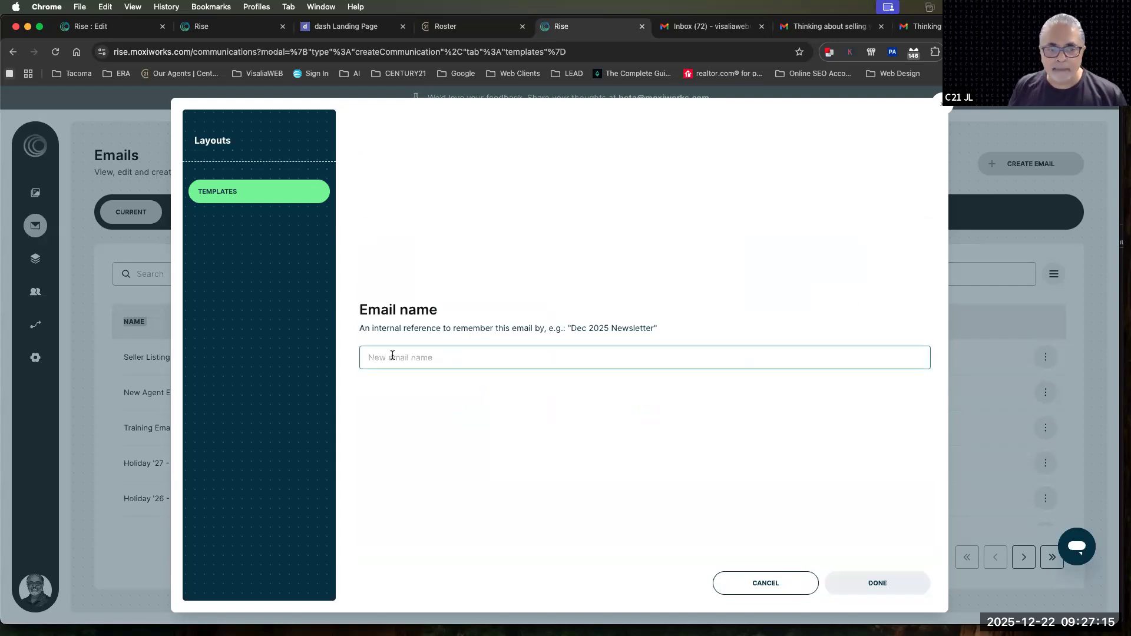
type("Test")
key("BackSpace")
key("BackSpace")
key("BackSpace")
type("Test 12")
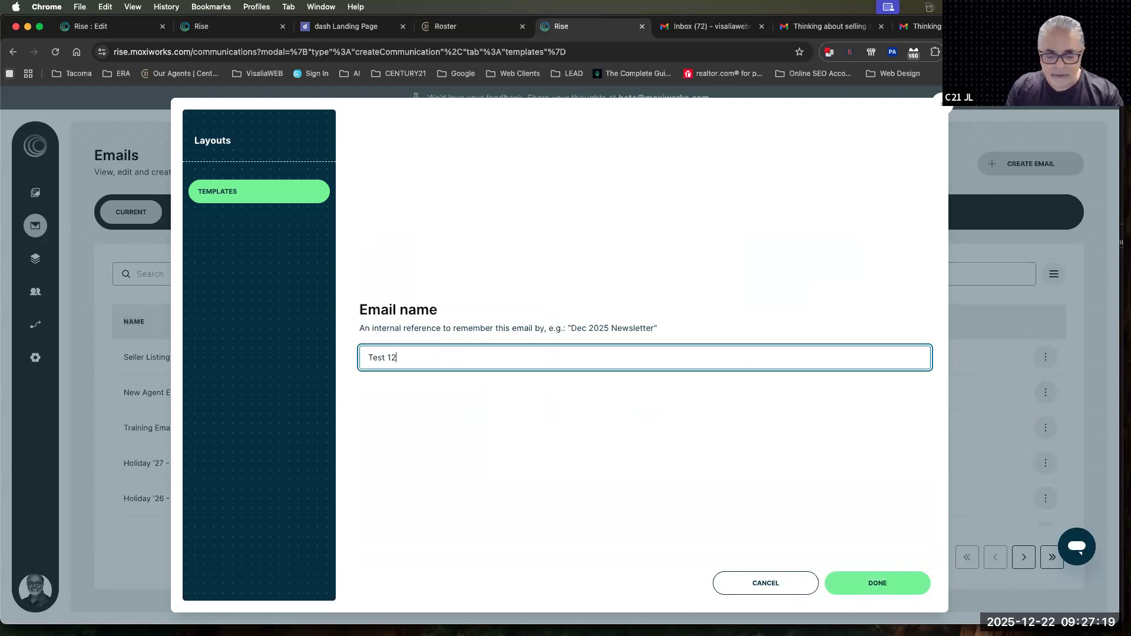
type("222025")
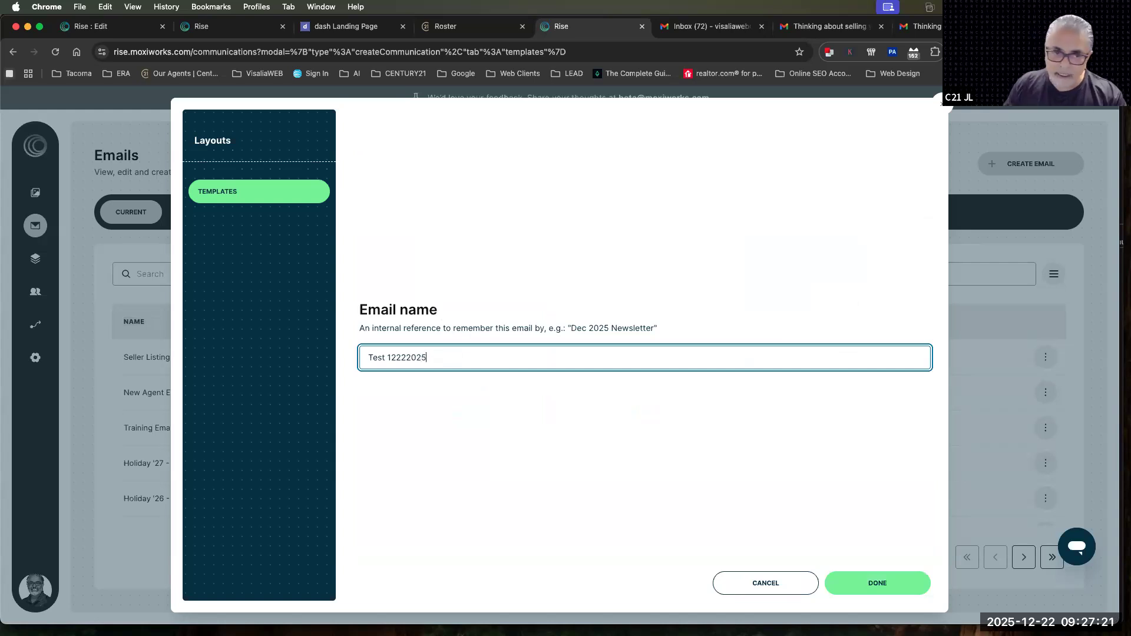
left_click(882, 580)
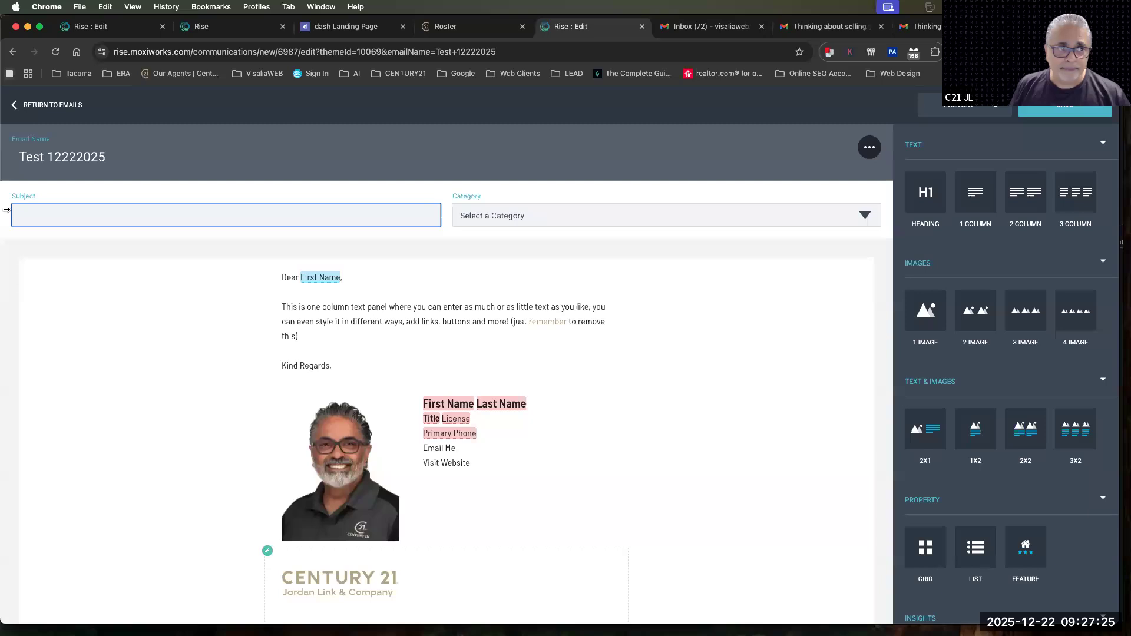
left_click(23, 108)
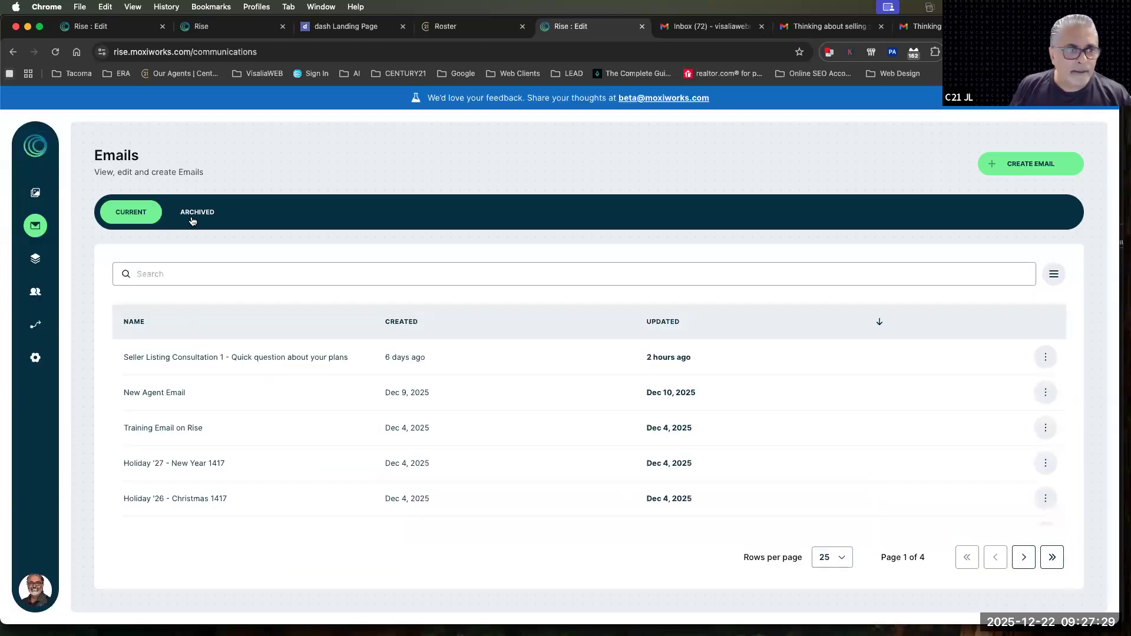
Create another email, choose the Century 21 - Base Template layout, and search the layouts for FSB0 1
left_click(1015, 163)
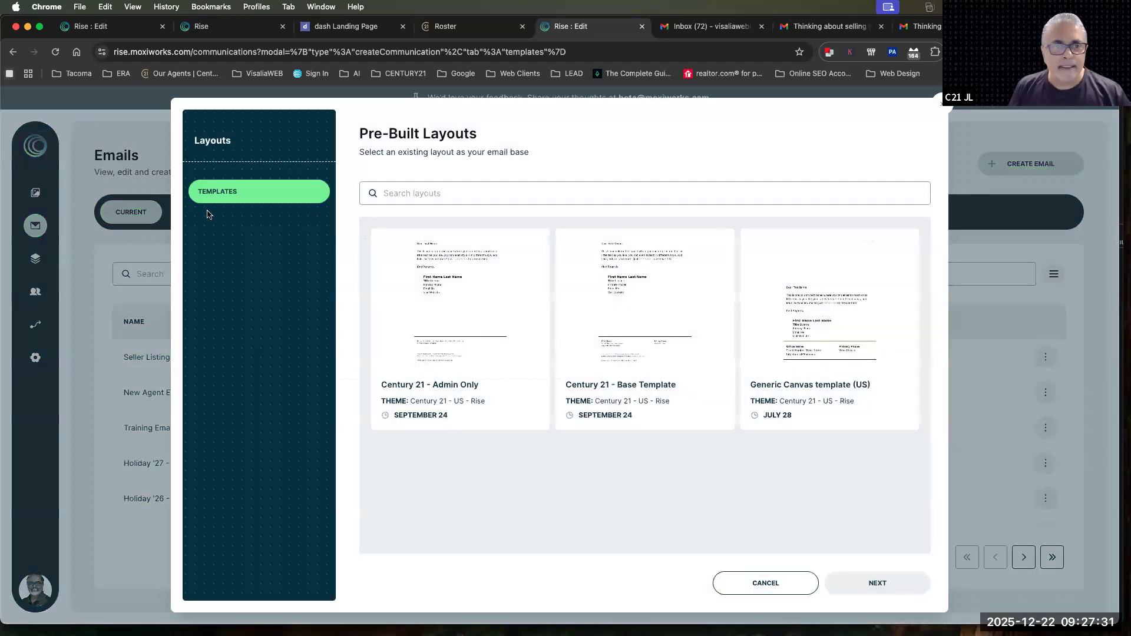
left_click(713, 324)
left_click(389, 191)
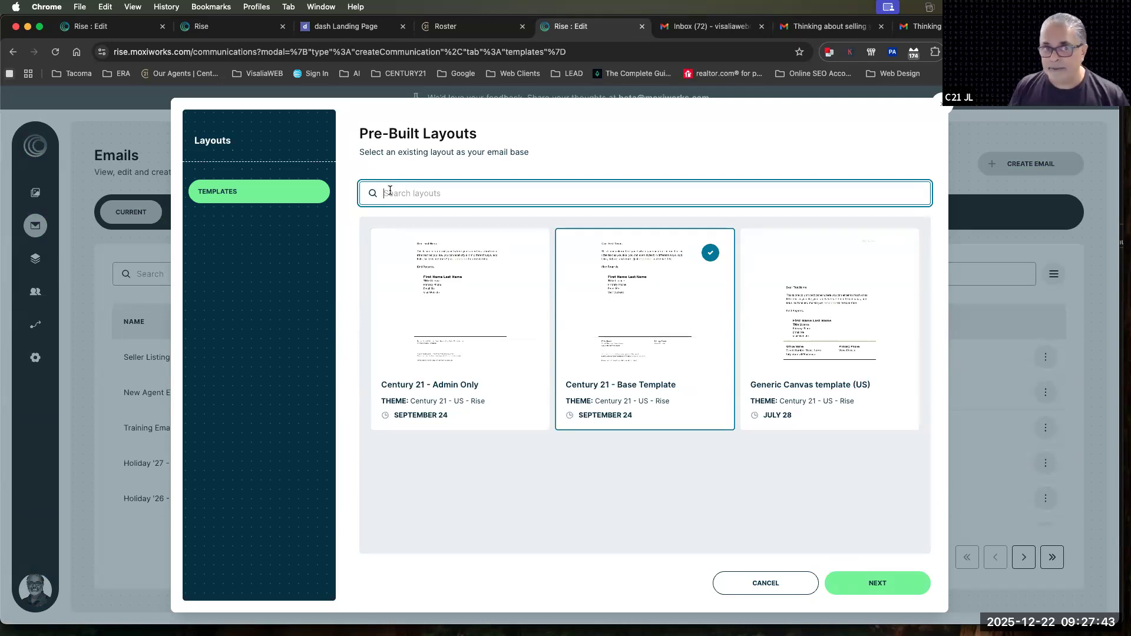
type("FB")
type("B")
type("O")
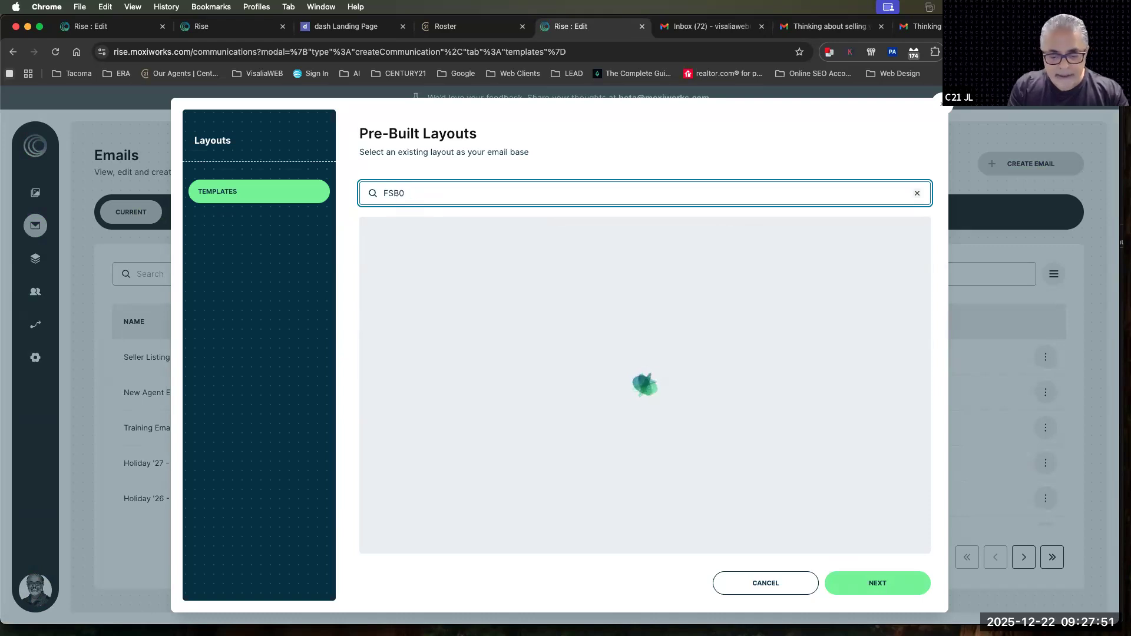
type("1")
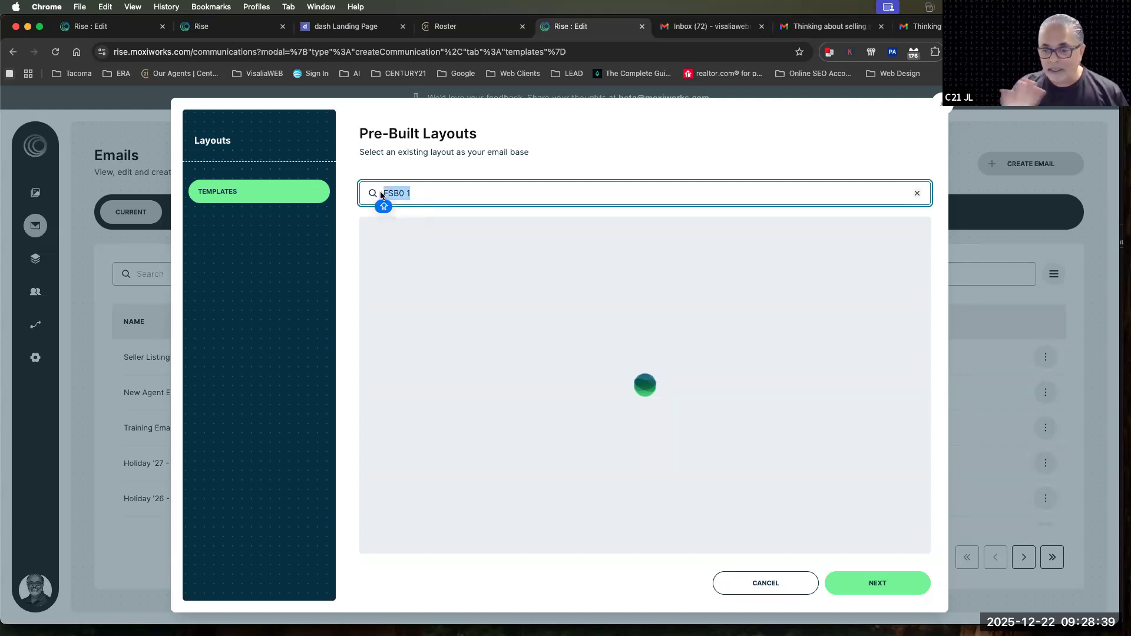
Continue with the chosen layout, name the email FSBO 1, and open it in the editor
left_click(859, 585)
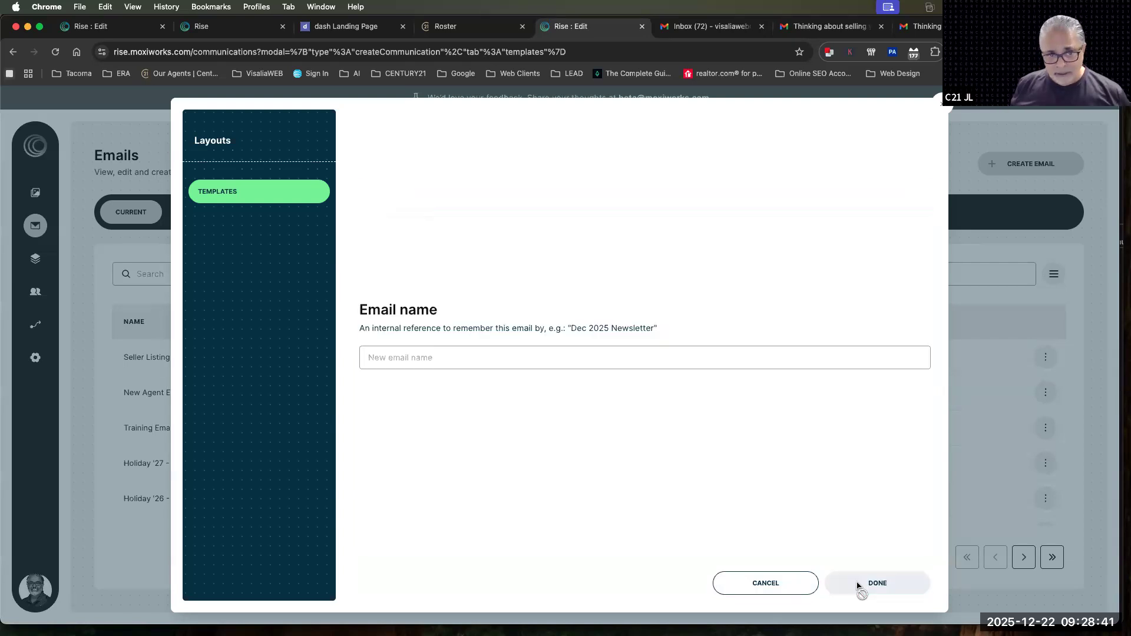
left_click(379, 358)
key("Caps_Lock")
left_click_drag(574, 328, 659, 328)
left_click(394, 363)
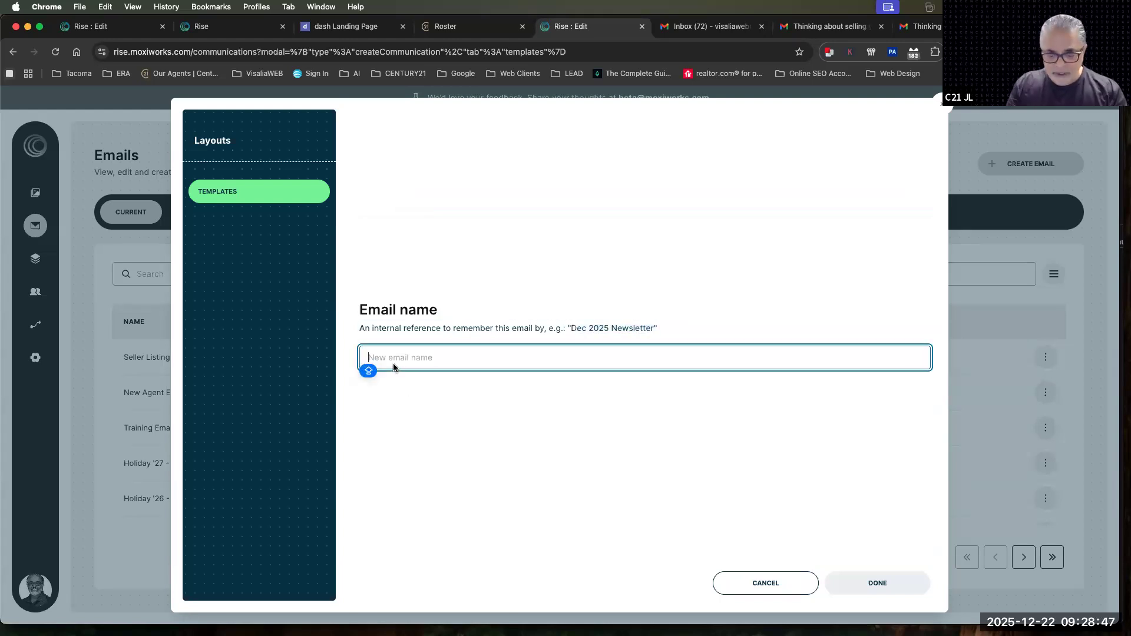
type("FS")
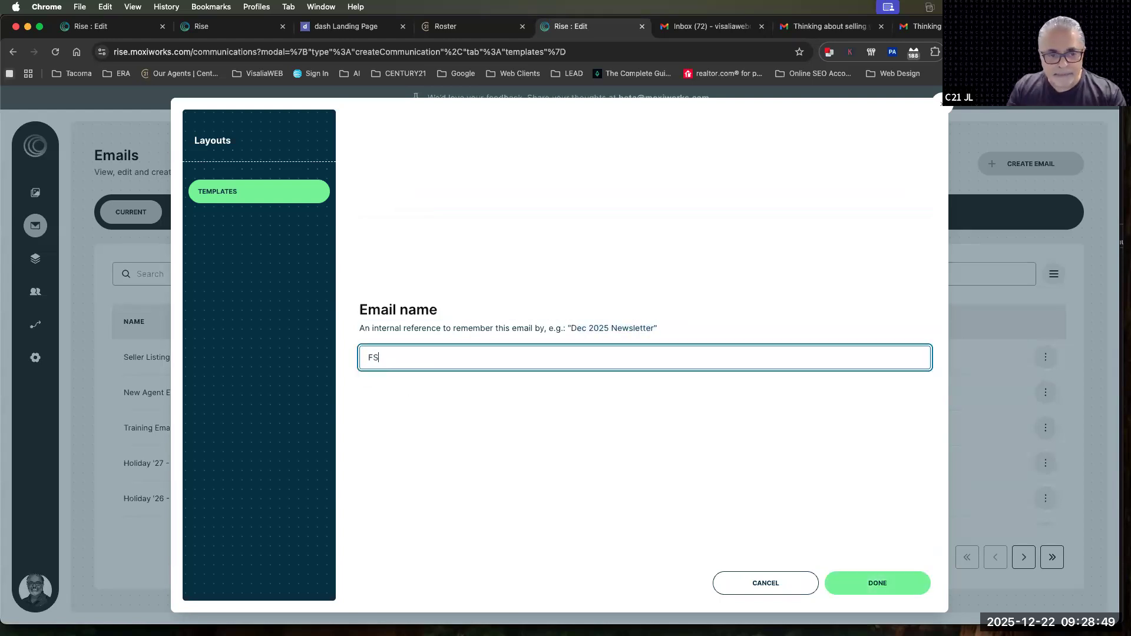
type("BO 1")
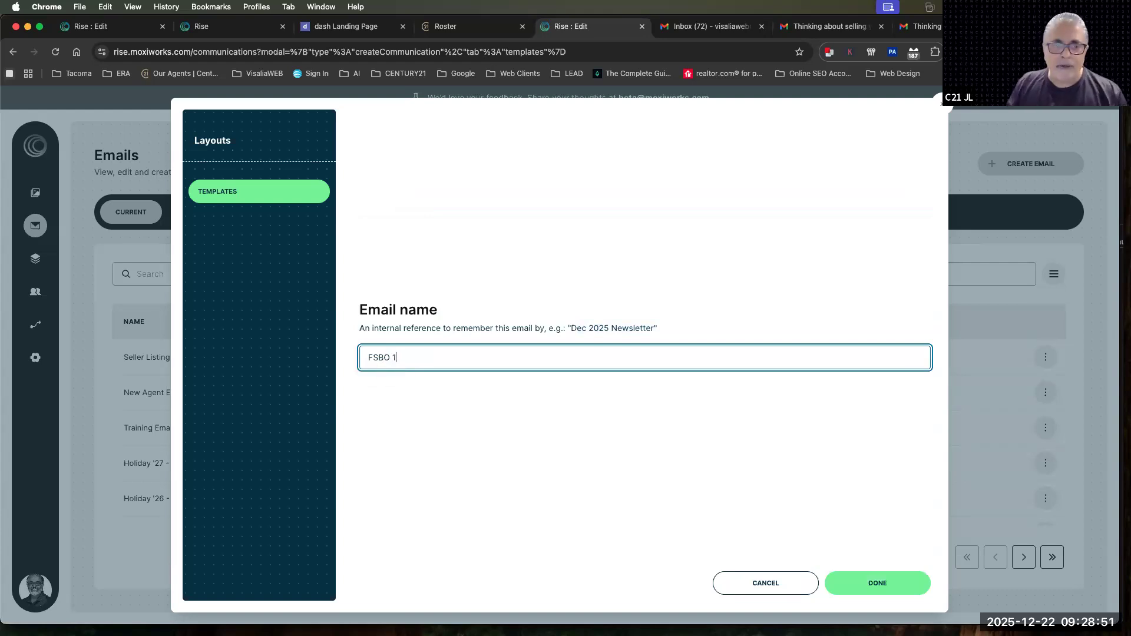
left_click(862, 589)
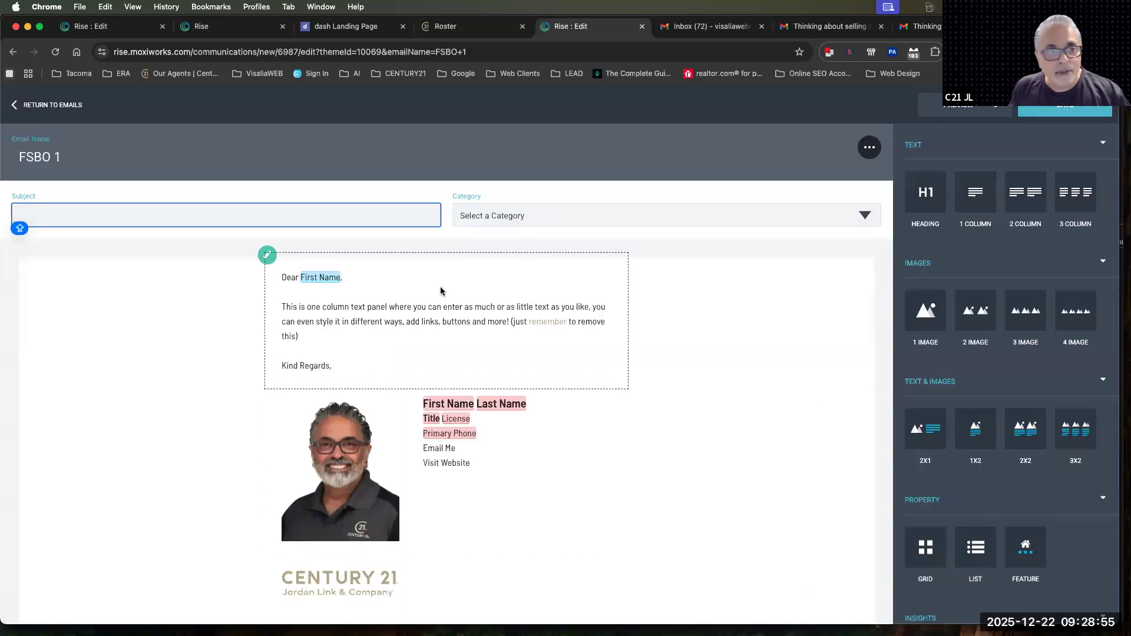
Set the email's category to Marketing and start editing its subject
left_click(243, 214)
key("Caps_Lock")
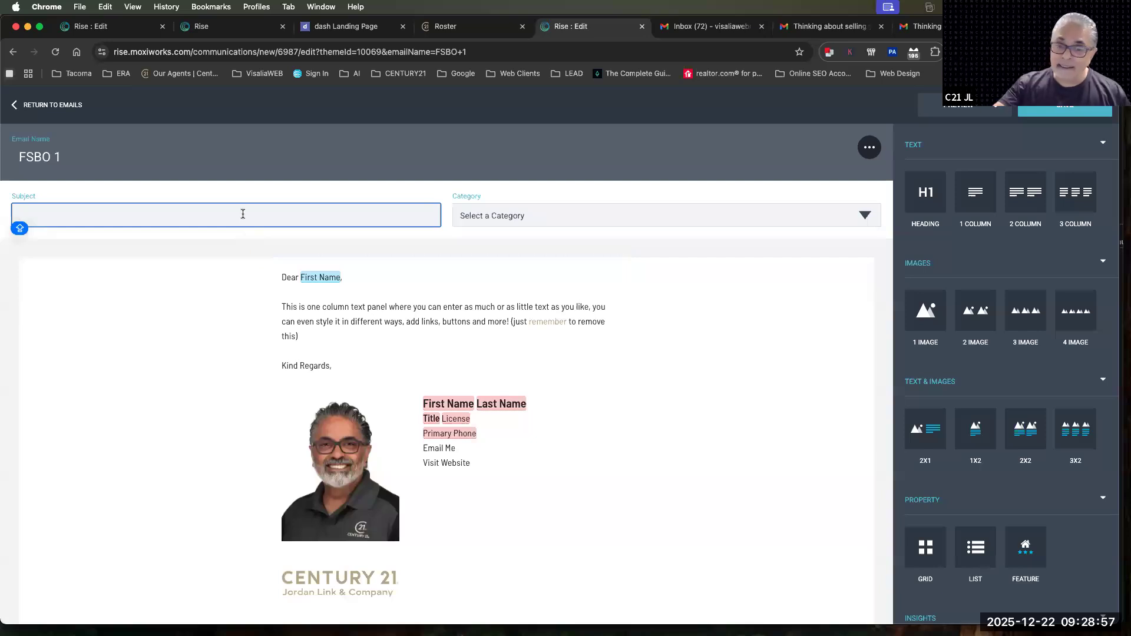
left_click(478, 224)
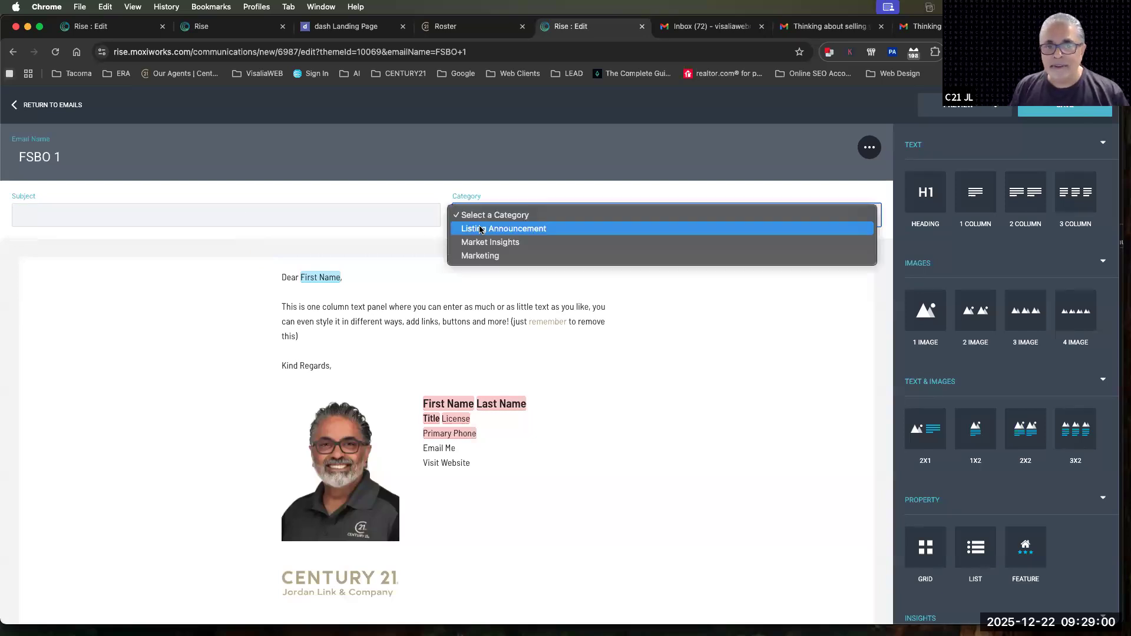
left_click(480, 256)
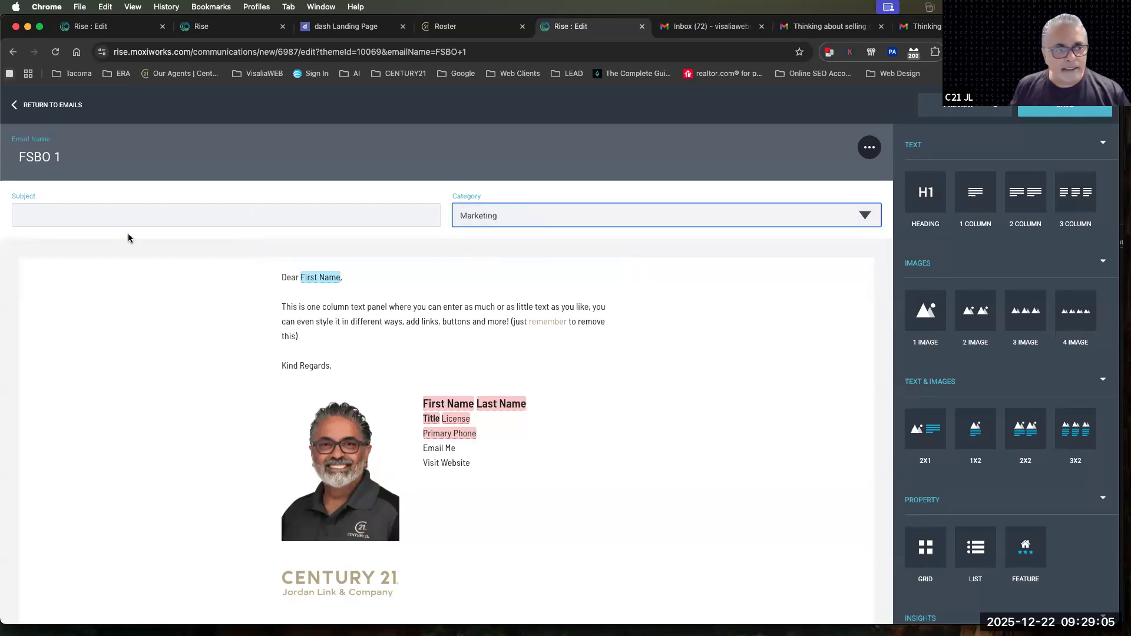
left_click(105, 213)
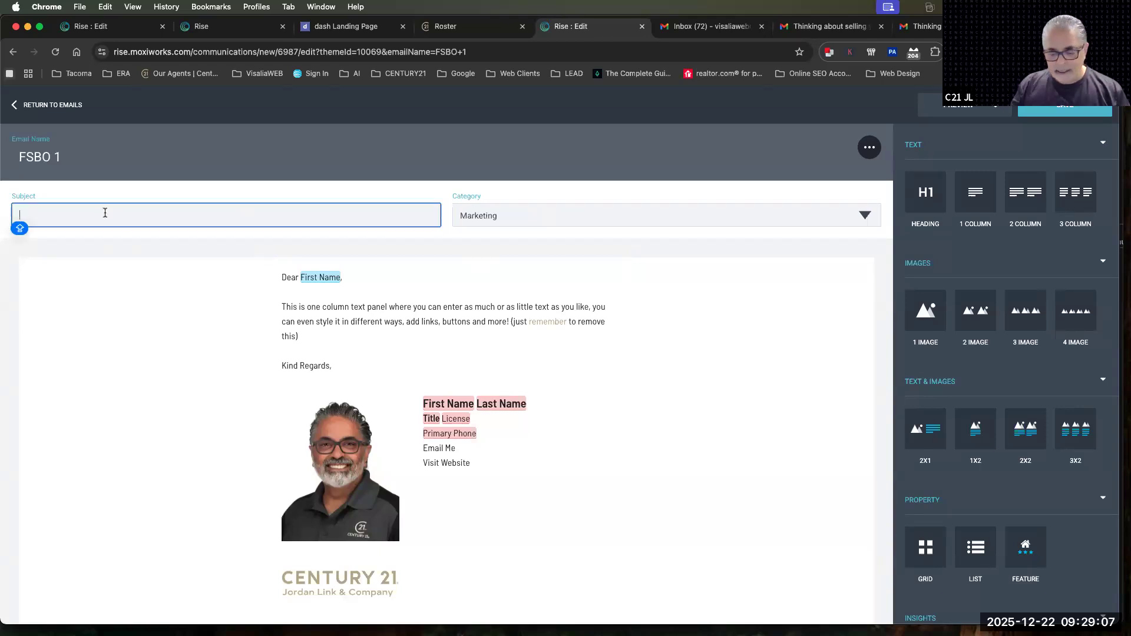
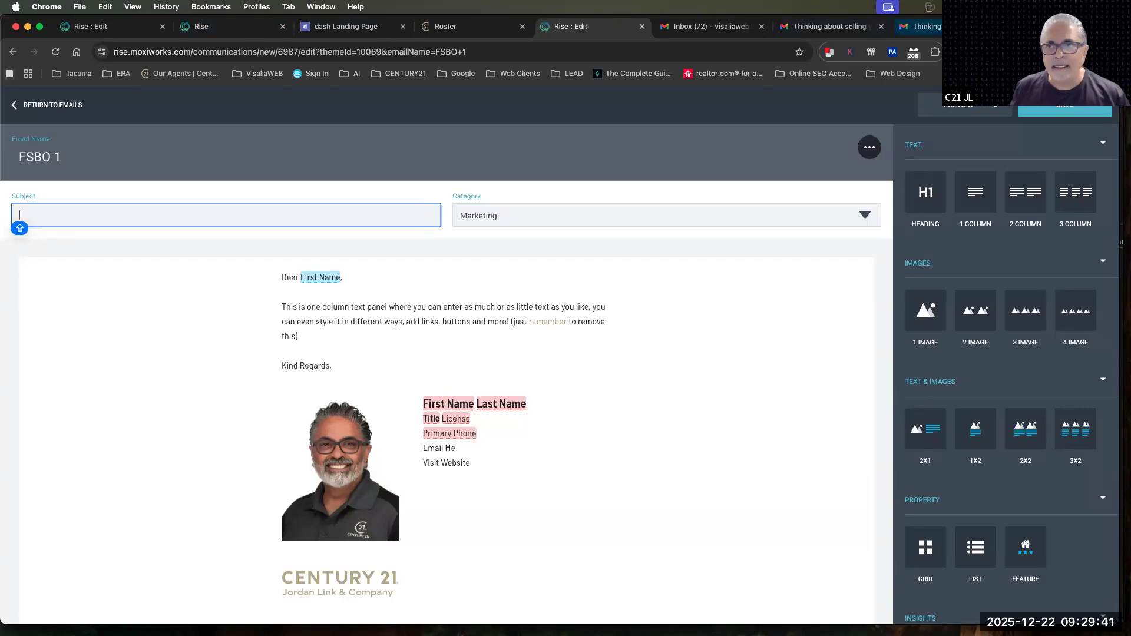
Switch to ChatGPT in a new tab and open the CENTURY 21 Campaign Strategist GPT
key("super+t")
type("chat.openai.com/chat")
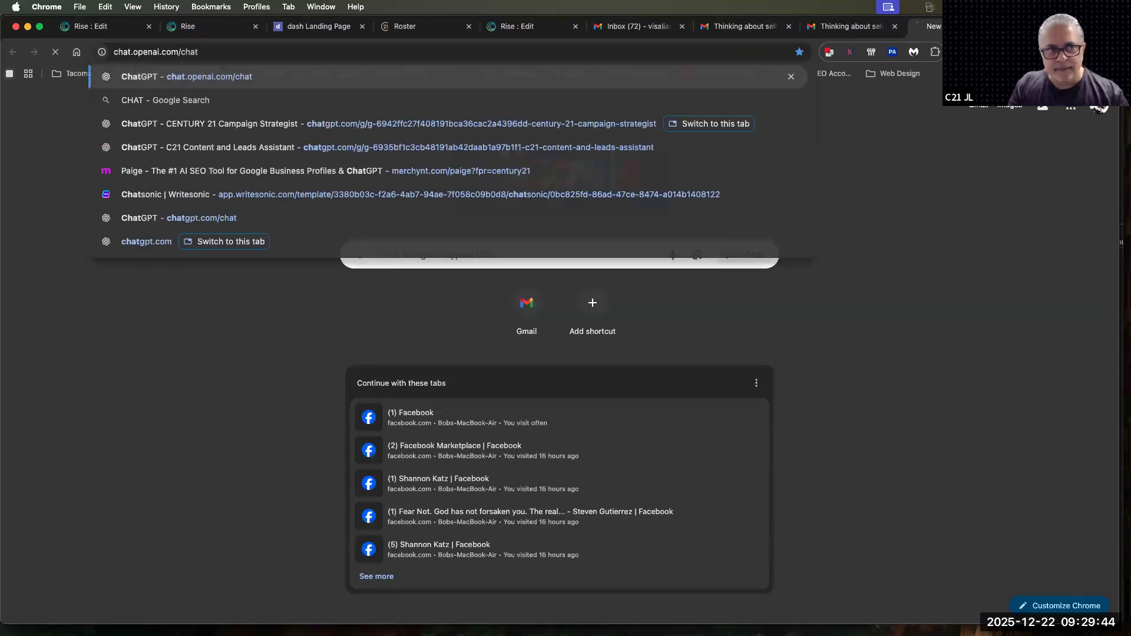
key("Return")
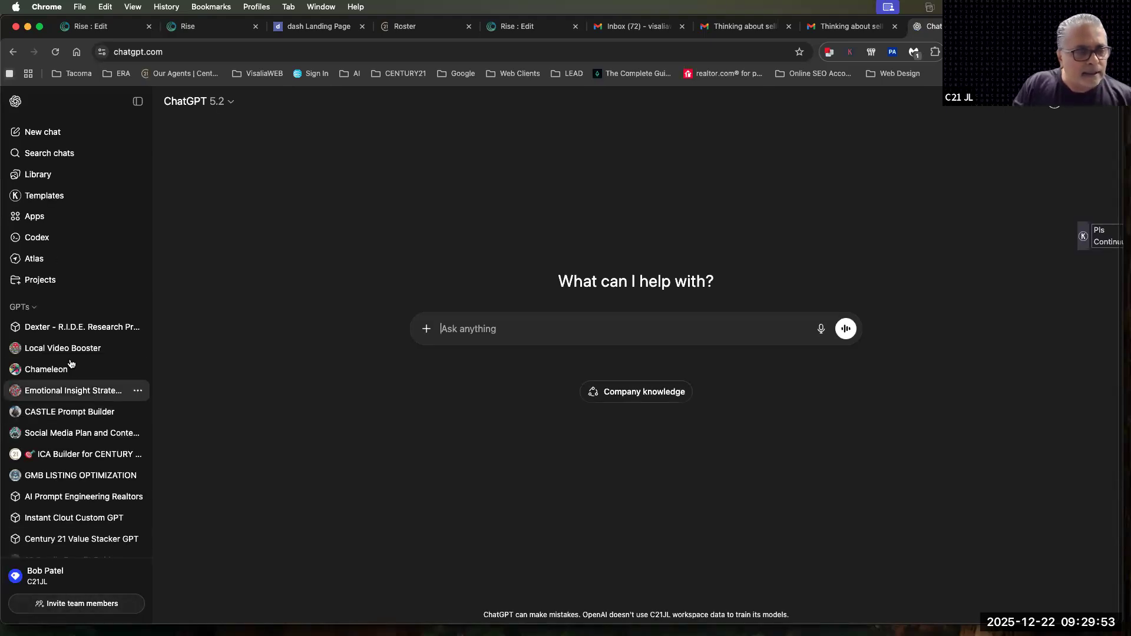
scroll(89, 471, "down", 3)
scroll(106, 524, "down", 2)
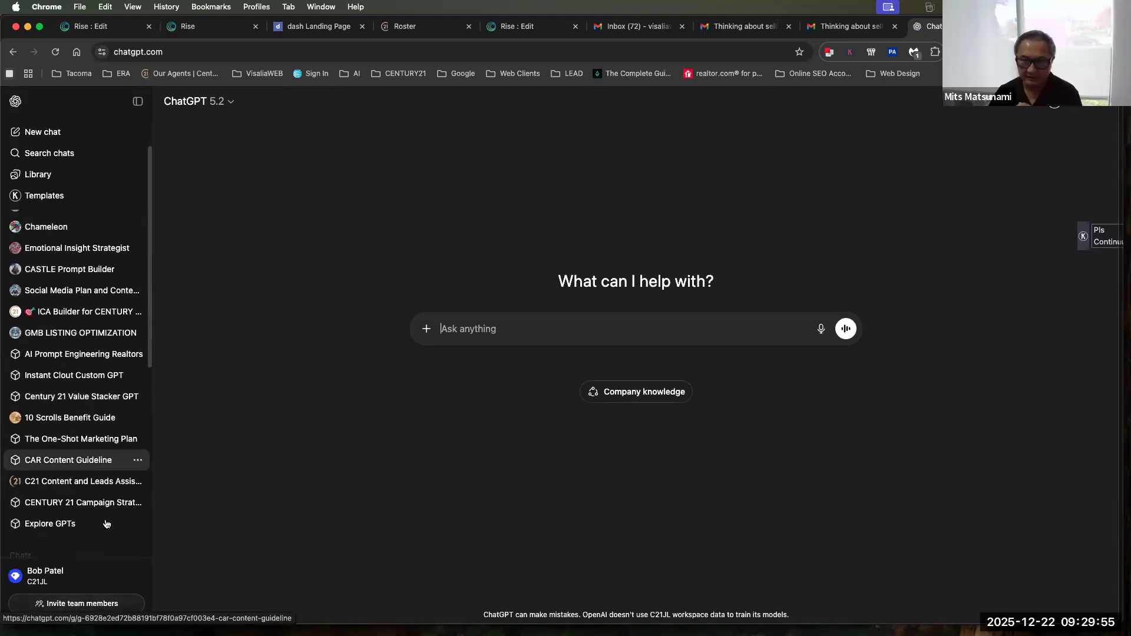
left_click(74, 504)
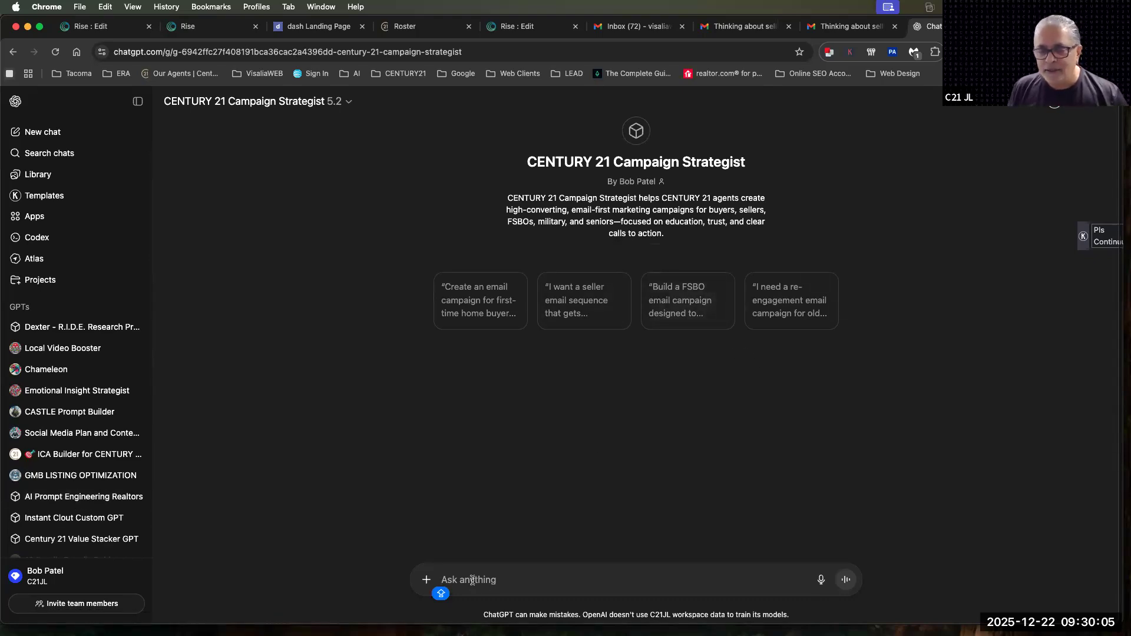
Submit the suggested non-pushy FSBO email campaign prompt and begin the intake reply with the agent's full name
left_click(688, 299)
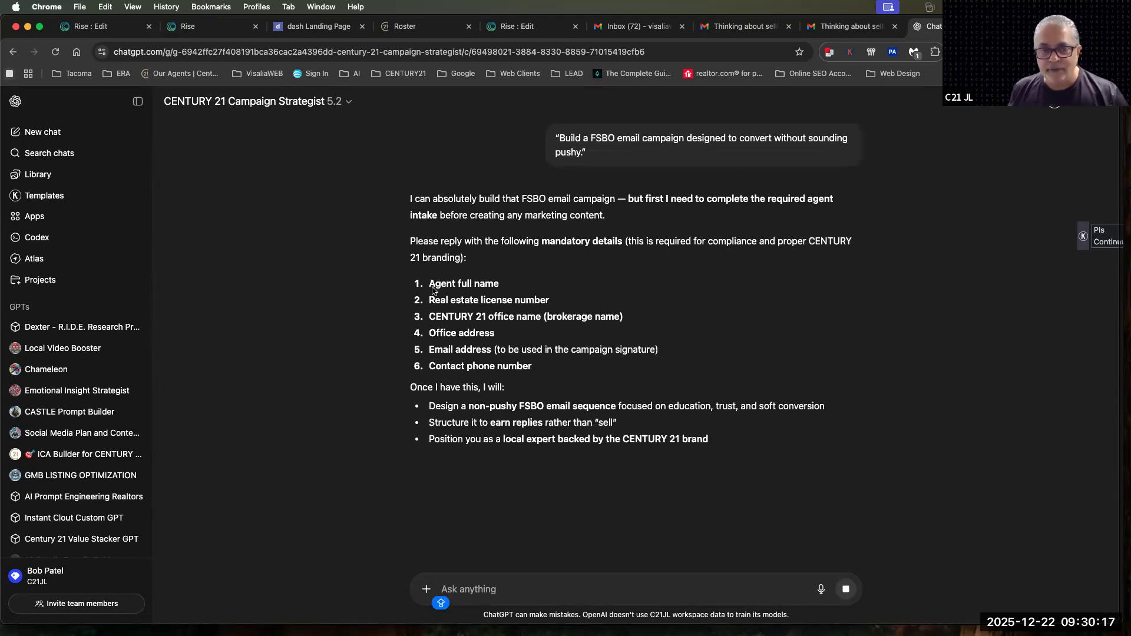
left_click_drag(432, 291, 601, 394)
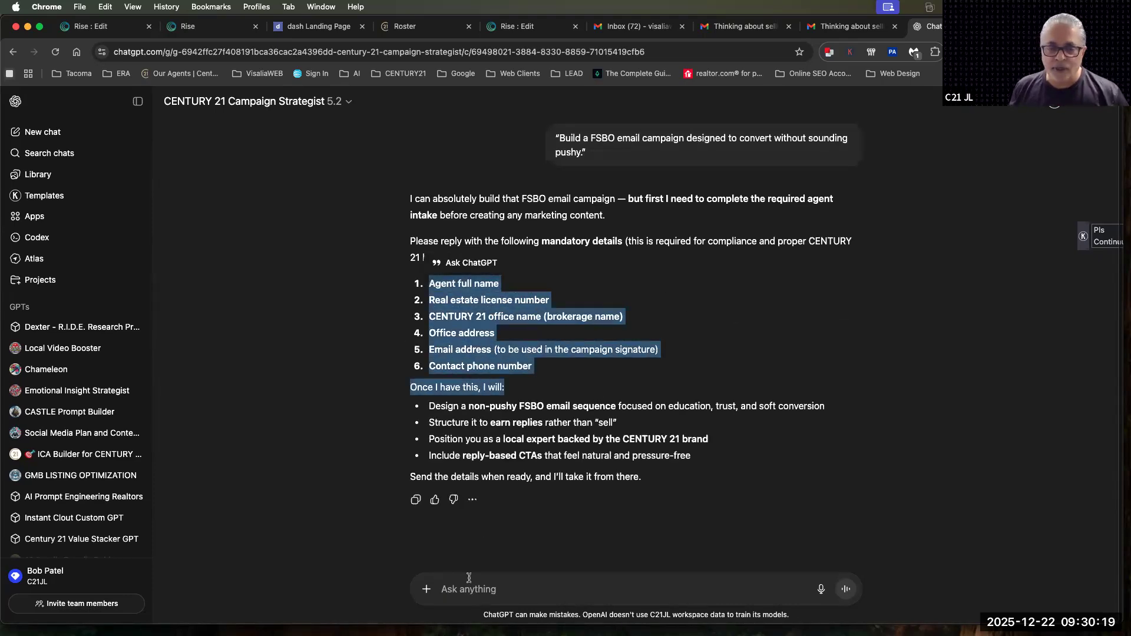
left_click(466, 599)
key("BackSpace")
key("BackSpace")
key("BackSpace")
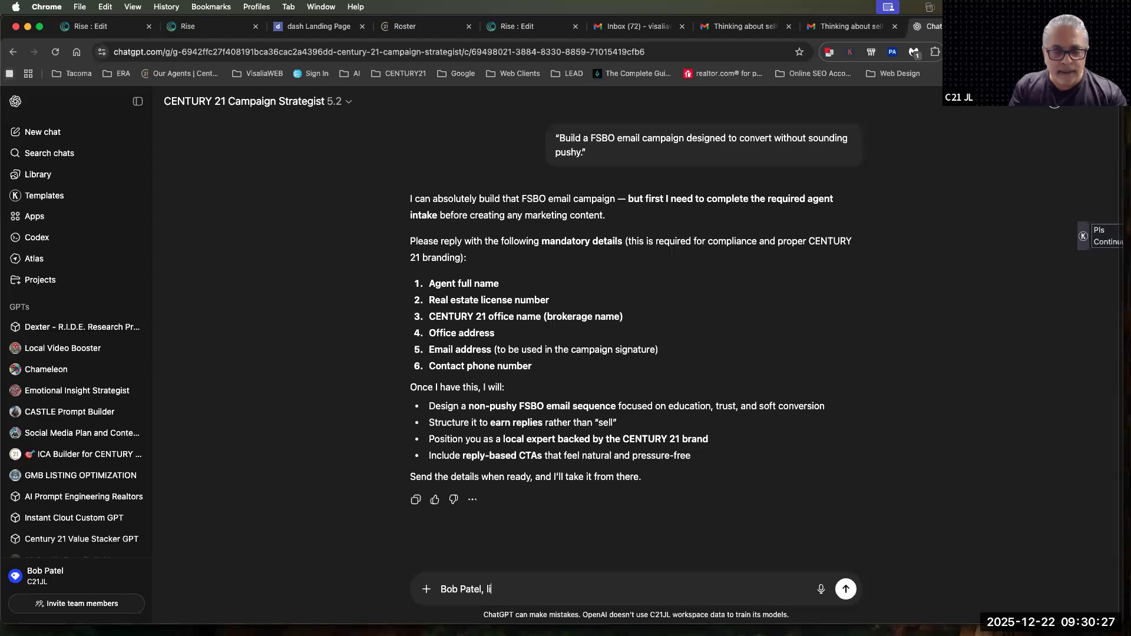
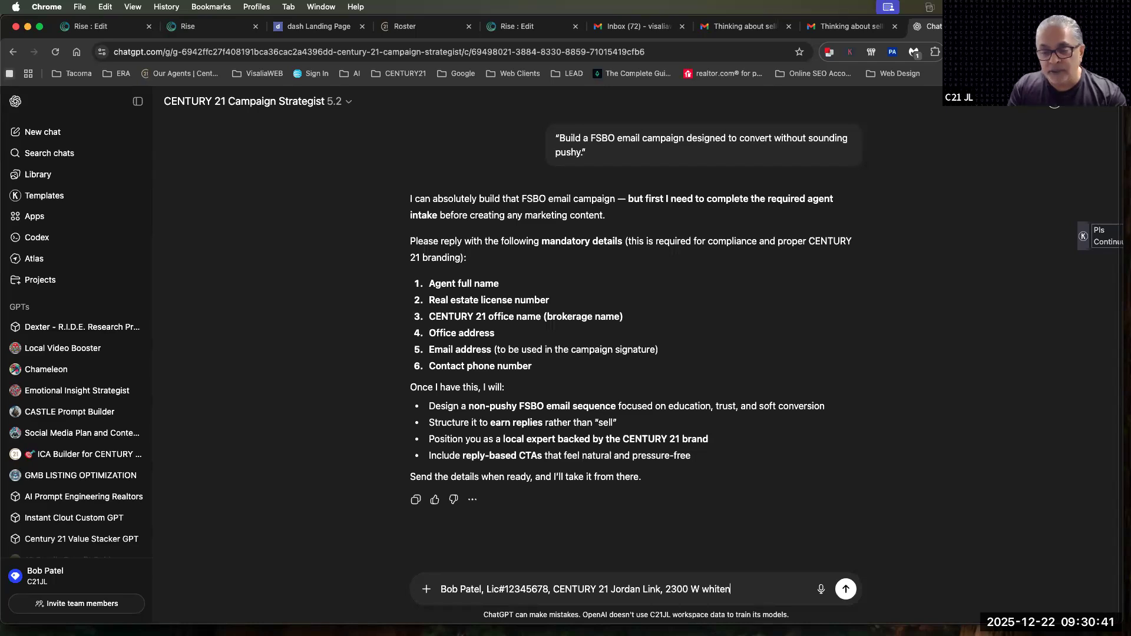
Add the office's full postal address to the intake reply
key("BackSpace")
key("BackSpace")
key("BackSpace")
type("alve")
key("BackSpace")
key("BackSpace")
key("BackSpace")
type("e Av")
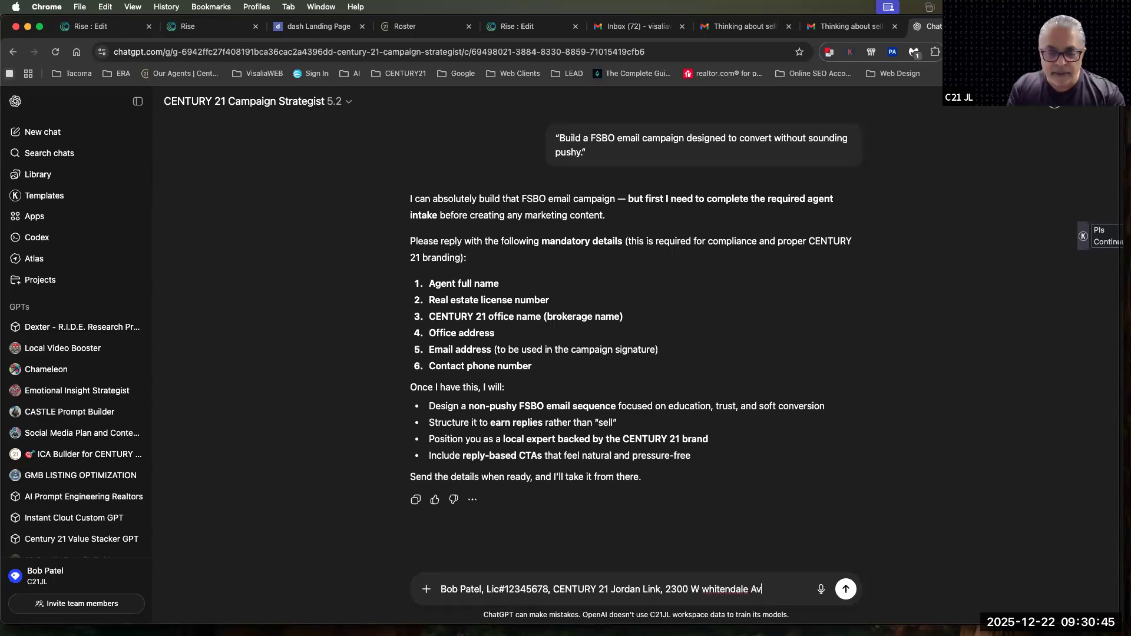
type("e visalia ca ")
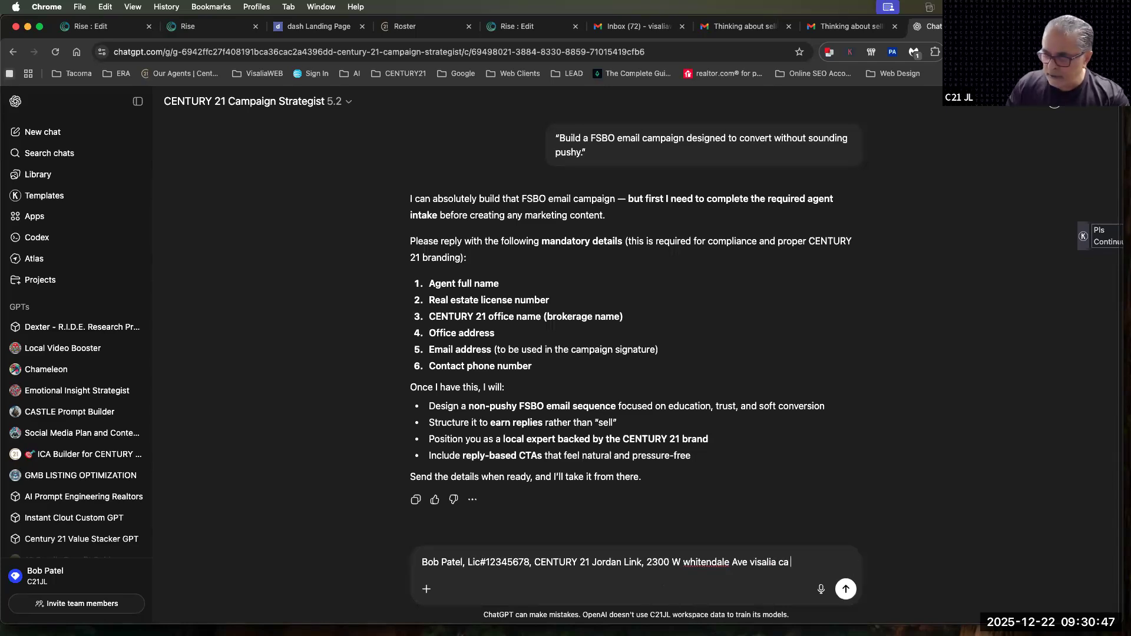
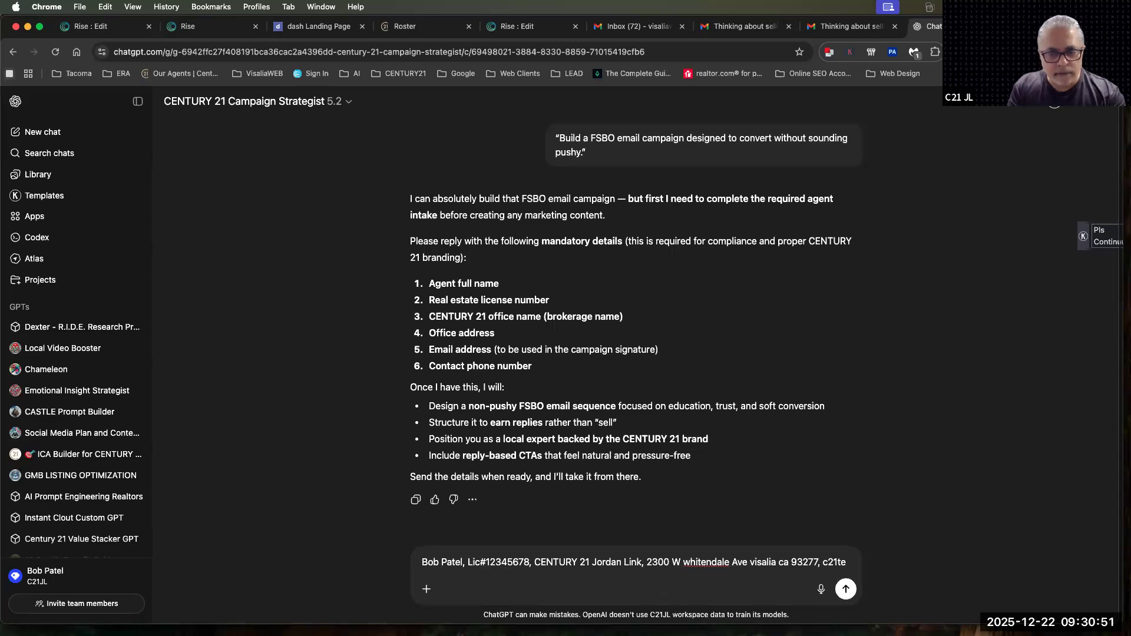
Add the agent's email address for the campaign signature to the reply
key("BackSpace")
key("BackSpace")
key("BackSpace")
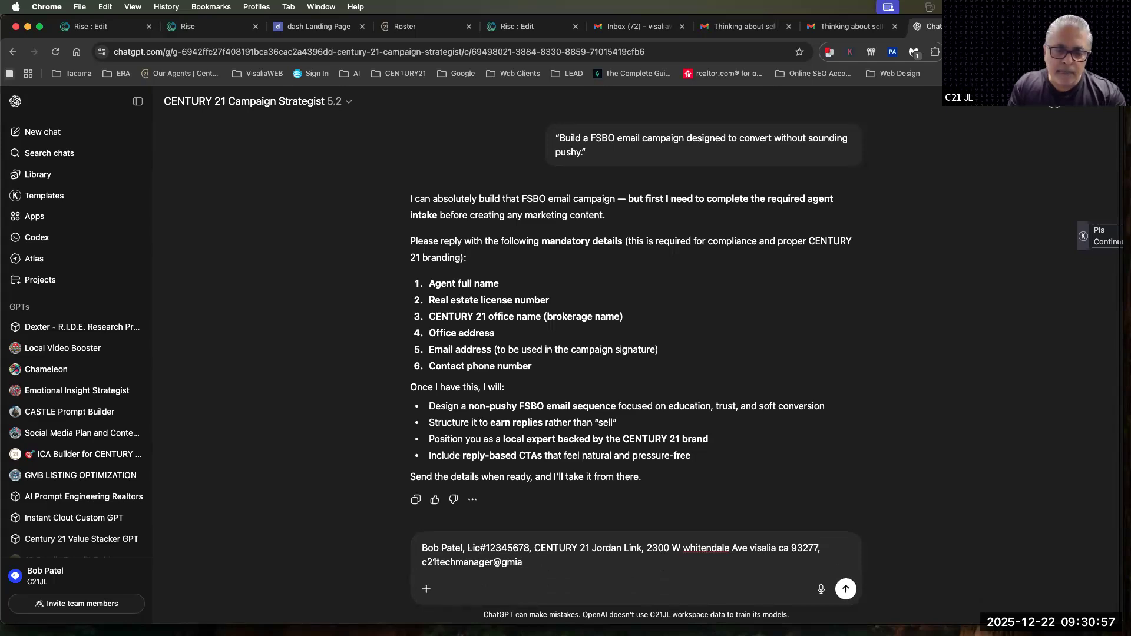
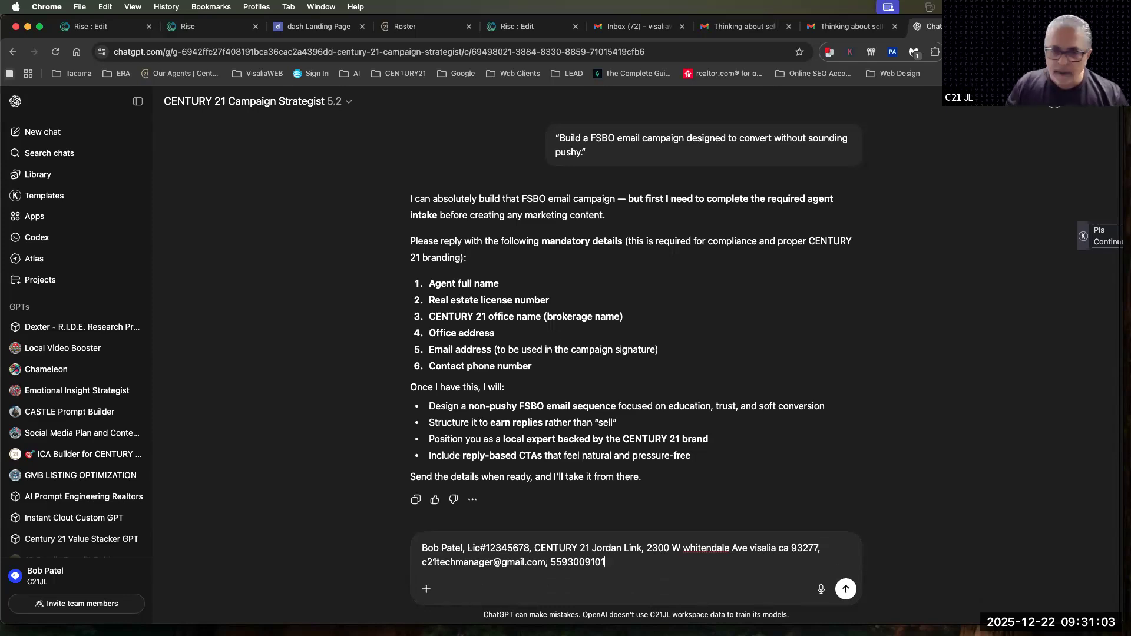
Add the agent's contact phone number and send the completed intake details
key("Return")
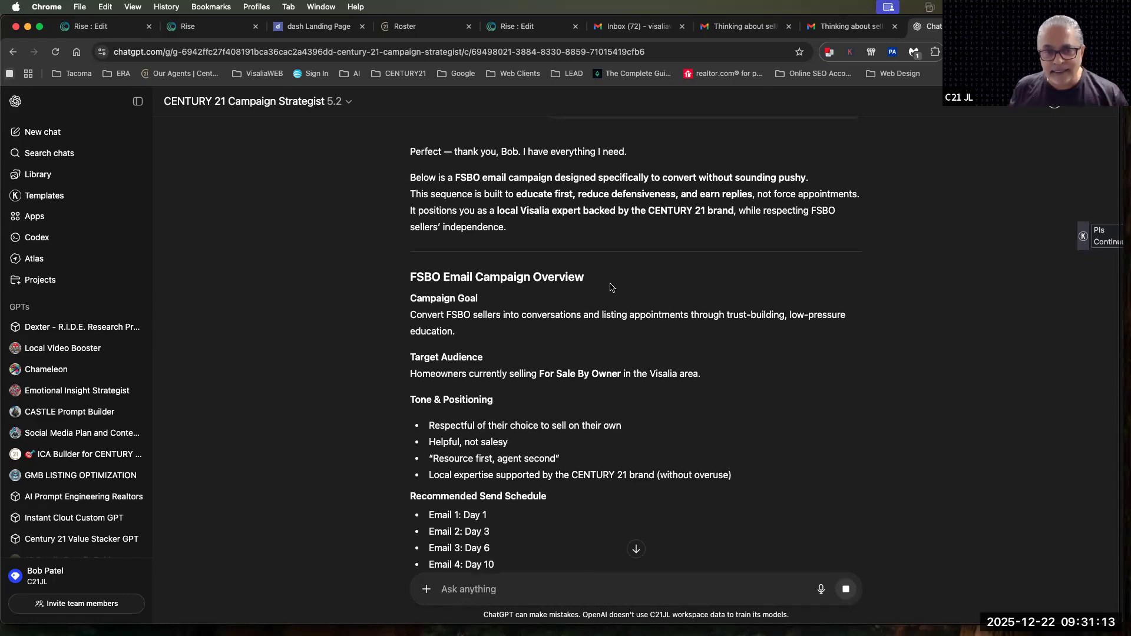
Examine the FSBO Email Campaign Overview, covering its goal, target audience, tone and positioning points, and recommended send schedule
scroll(687, 361, "down", 4)
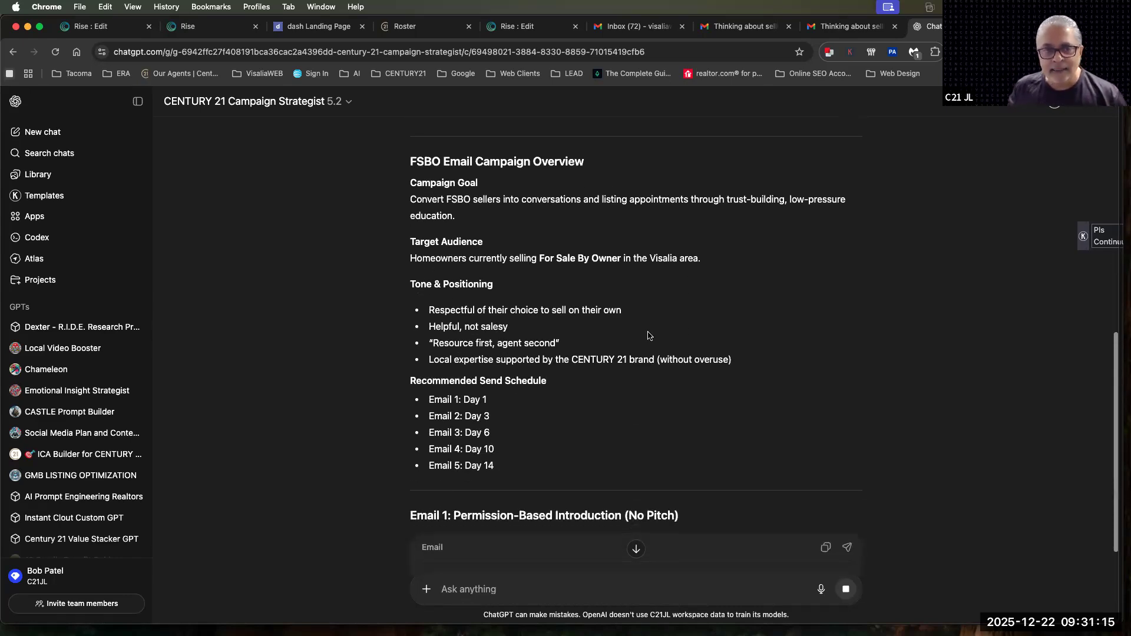
left_click_drag(411, 199, 844, 211)
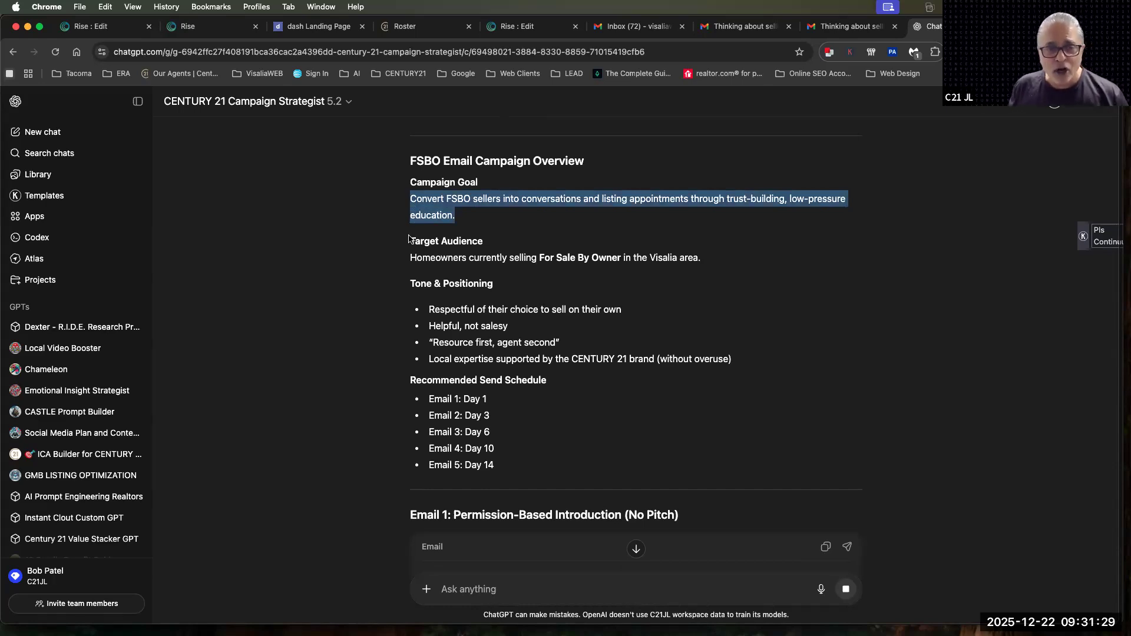
left_click_drag(412, 258, 698, 257)
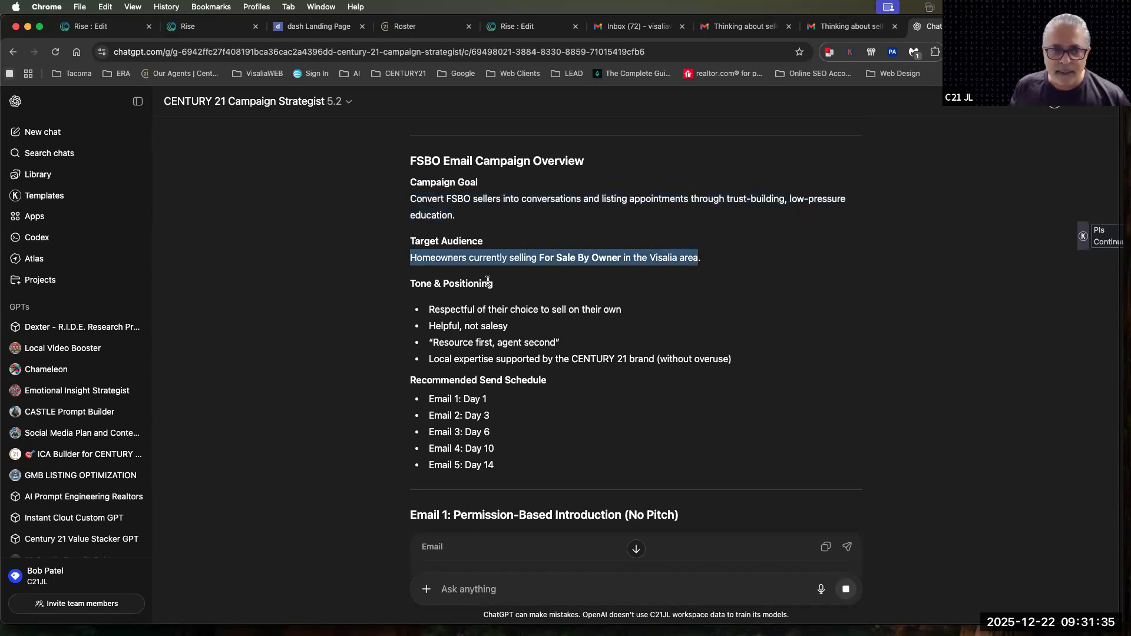
left_click_drag(450, 310, 599, 306)
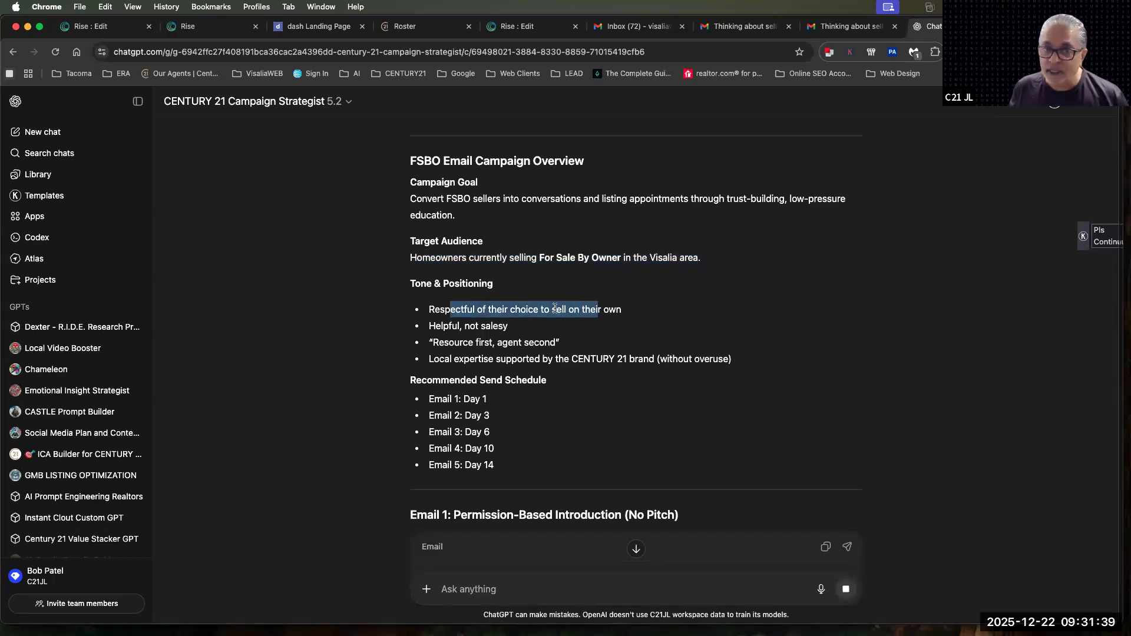
left_click_drag(429, 326, 505, 325)
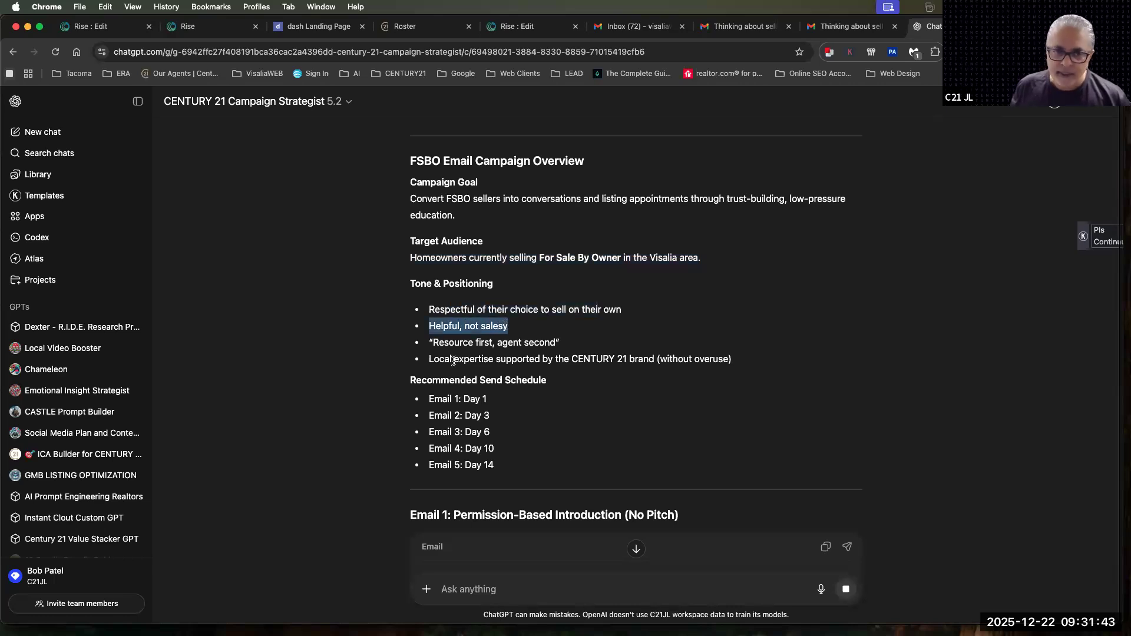
left_click(462, 343)
left_click_drag(502, 343, 562, 341)
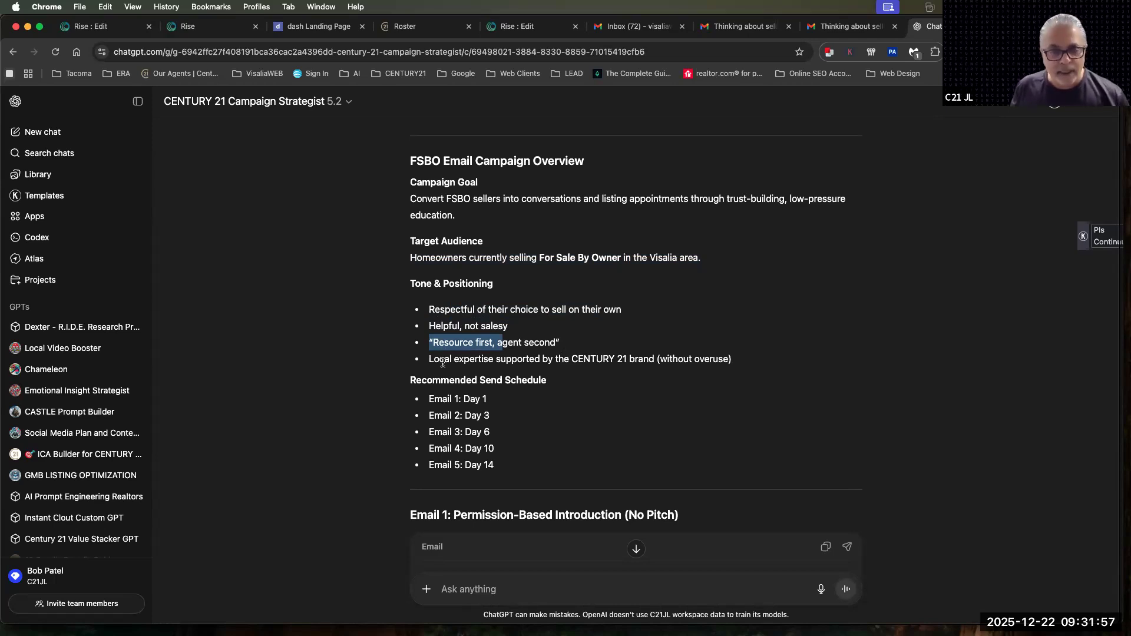
left_click_drag(429, 361, 550, 363)
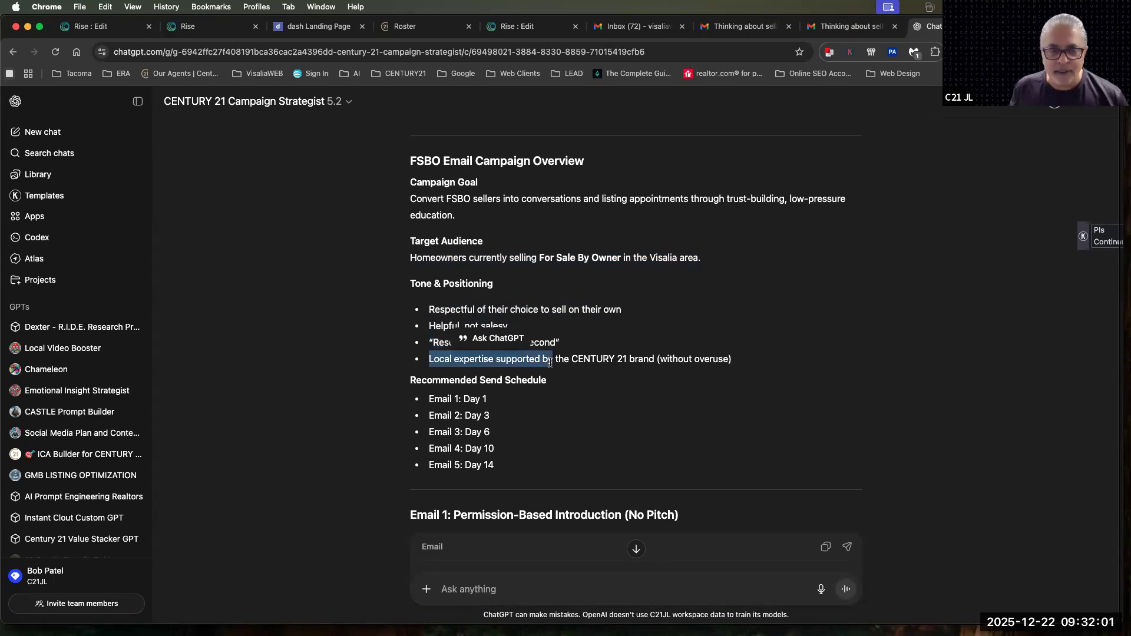
scroll(556, 361, "down", 1)
scroll(557, 364, "up", 1)
left_click_drag(430, 377, 469, 378)
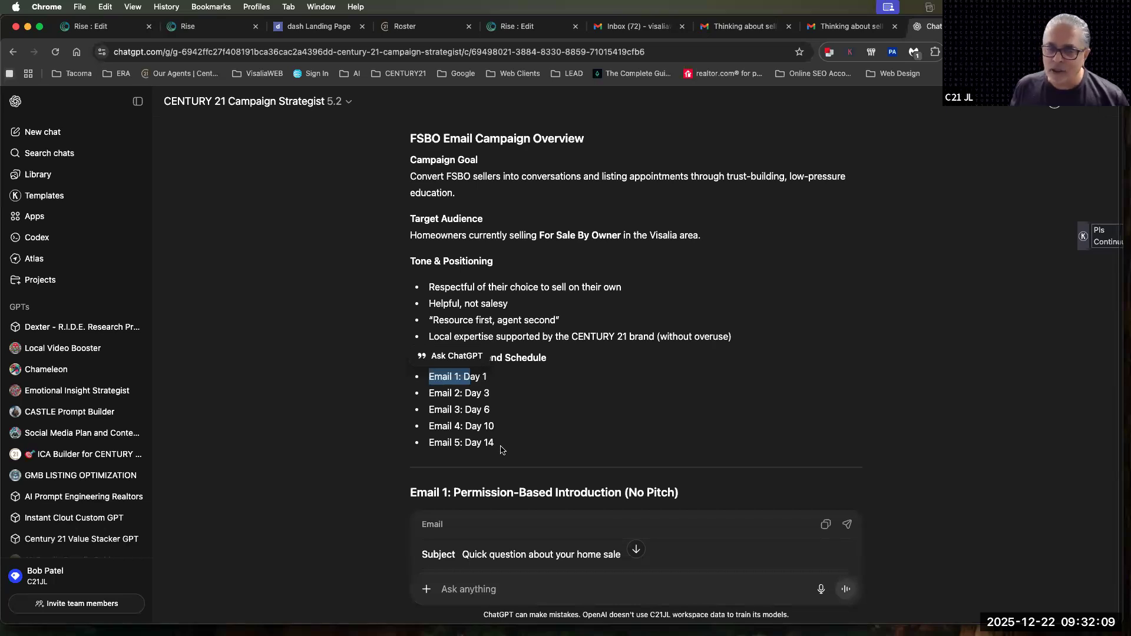
scroll(501, 450, "down", 8)
scroll(501, 446, "up", 2)
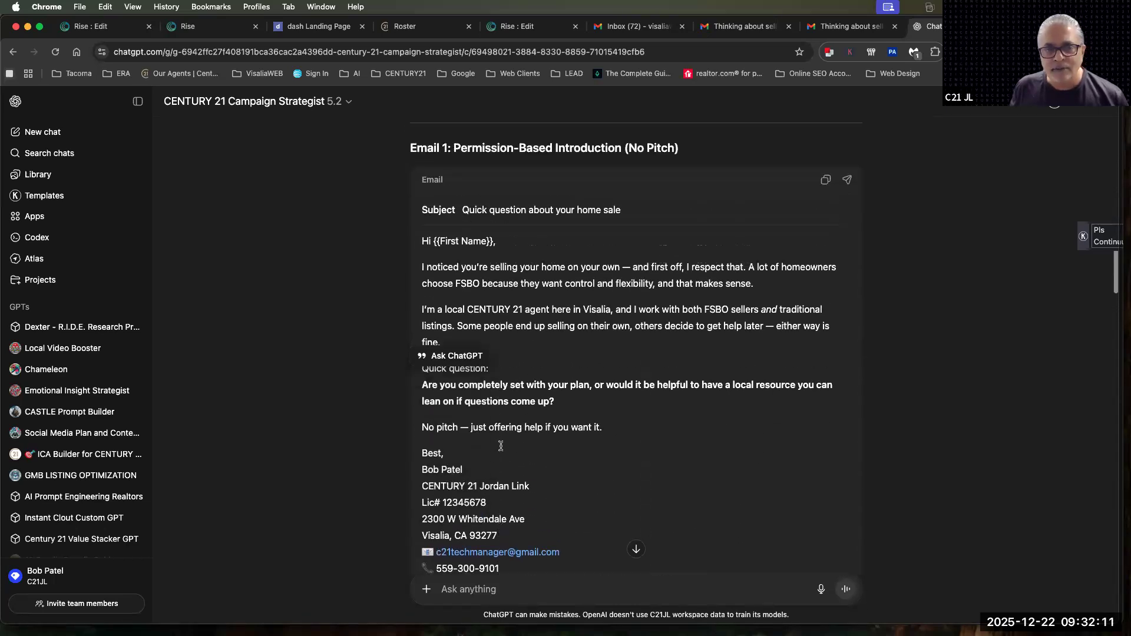
Review the generated Email 1 from its title and greeting through its closing, and look over Email 2
scroll(501, 446, "down", 1)
left_click_drag(454, 139, 618, 139)
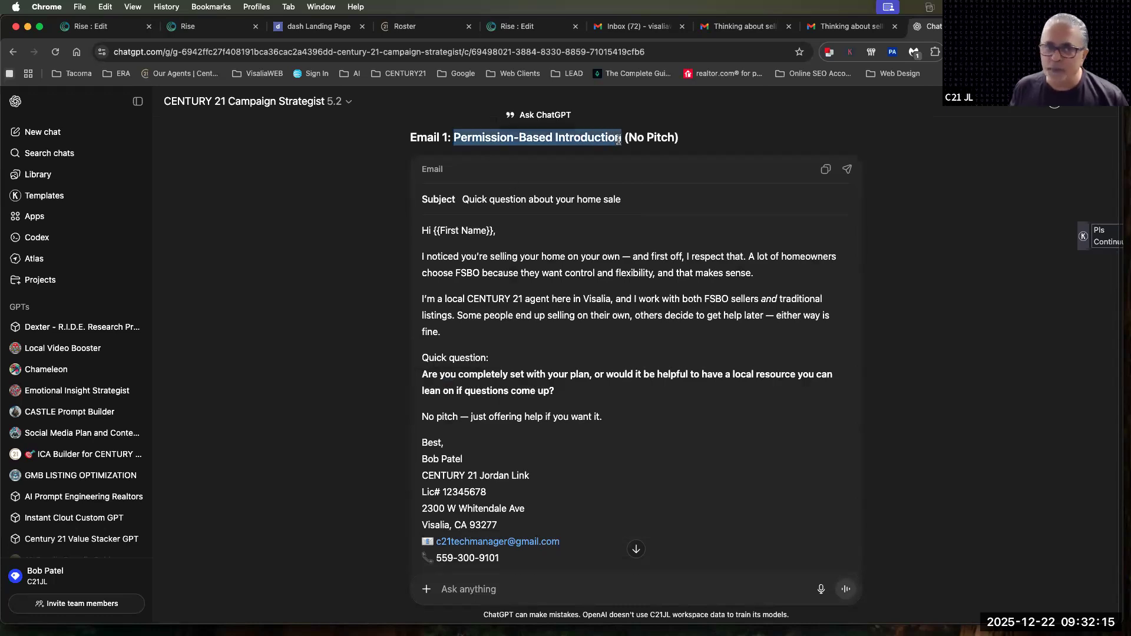
left_click_drag(434, 231, 496, 230)
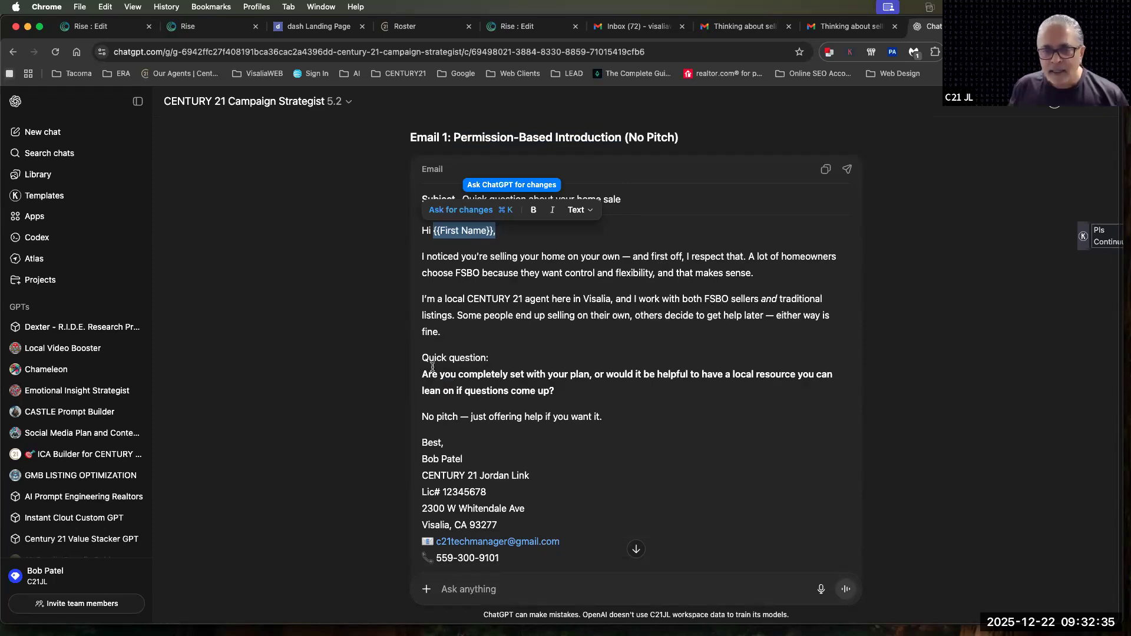
scroll(596, 481, "down", 3)
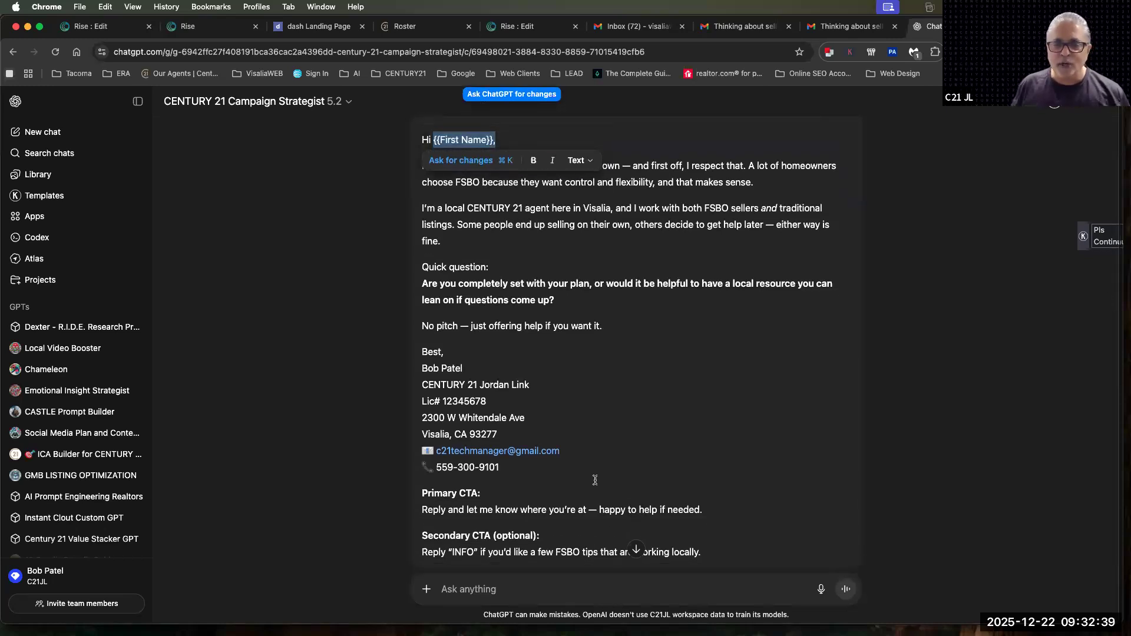
left_click_drag(602, 326, 421, 327)
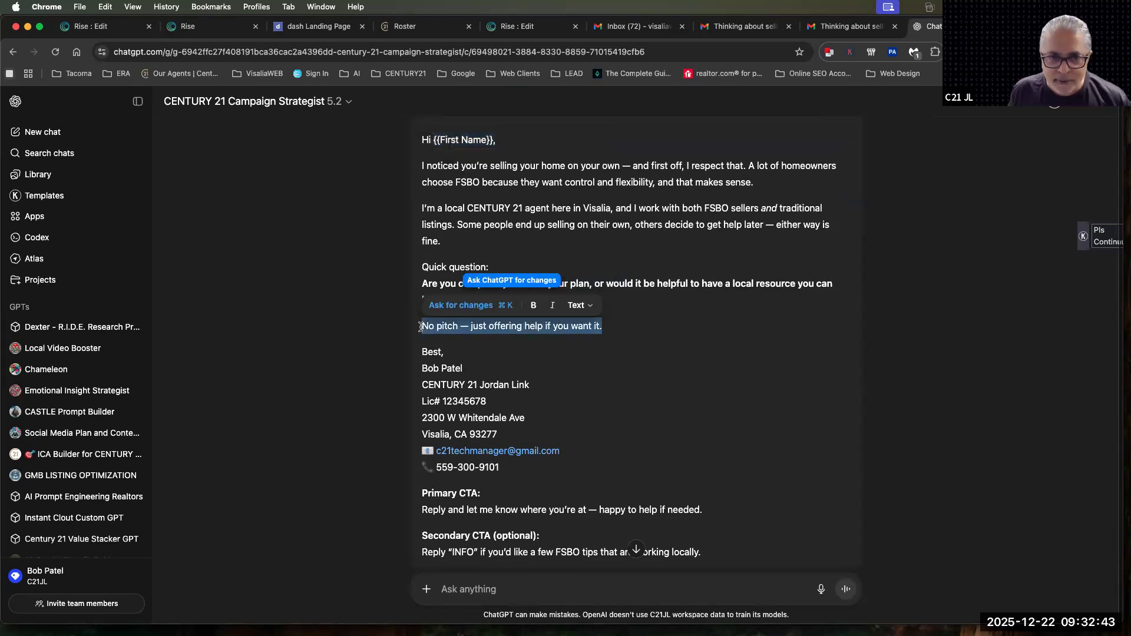
left_click(575, 354)
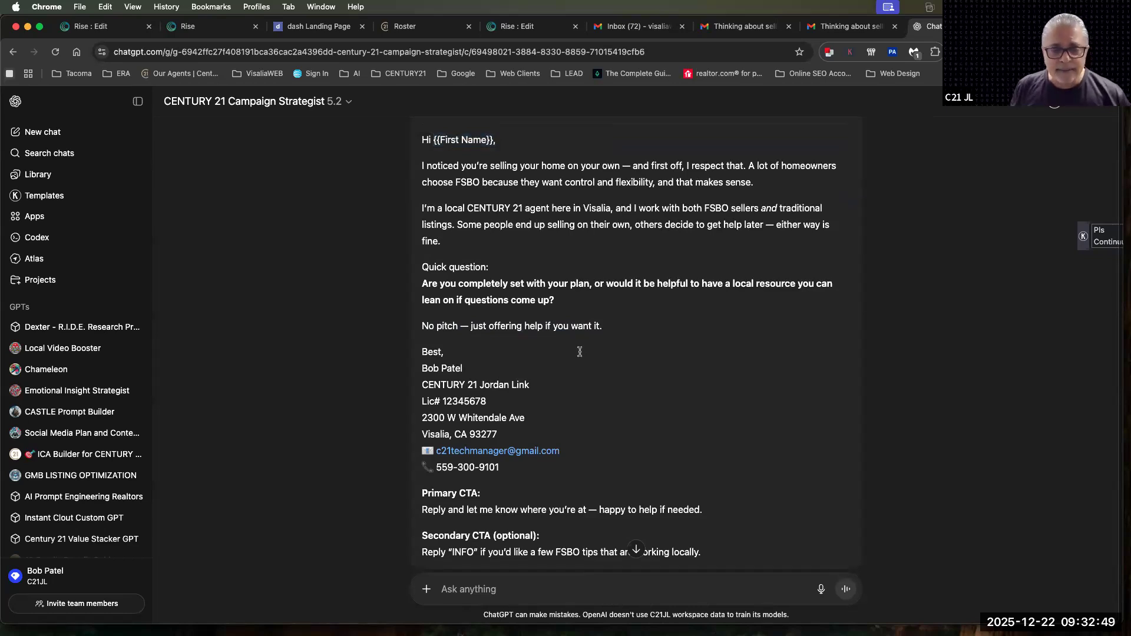
scroll(580, 352, "down", 6)
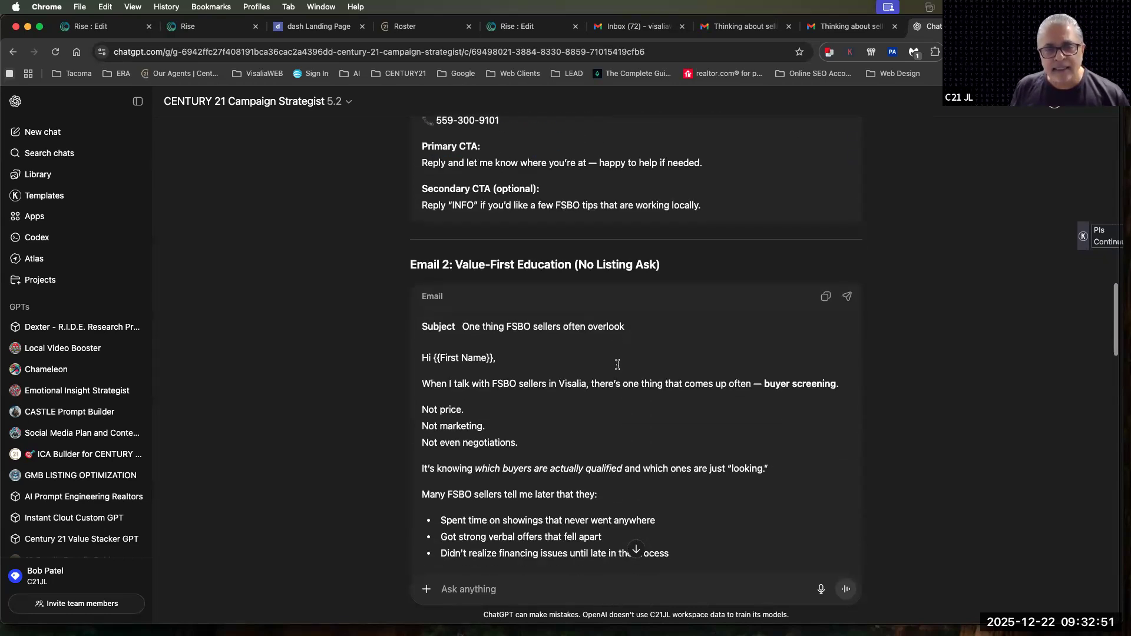
left_click_drag(455, 265, 566, 266)
scroll(517, 480, "down", 5)
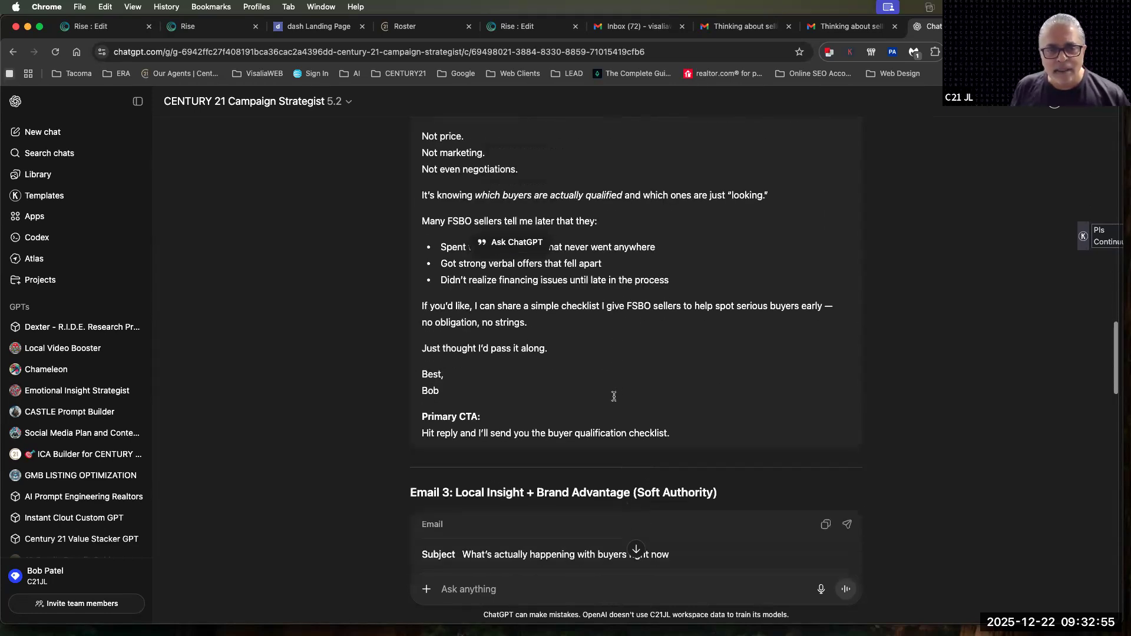
Read through generated Emails 3, 4 and 5, noting each one's theme, body text and primary CTA
scroll(517, 480, "down", 2)
left_click_drag(455, 348, 659, 353)
scroll(660, 356, "down", 1)
scroll(660, 356, "down", 7)
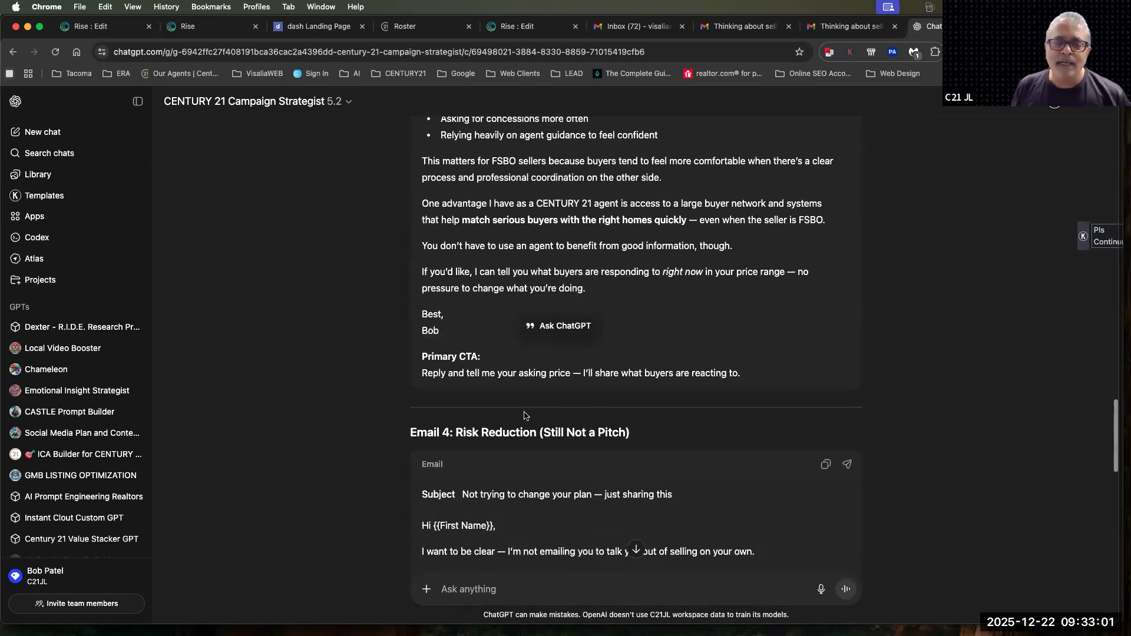
left_click_drag(457, 433, 541, 428)
scroll(542, 426, "down", 1)
scroll(542, 426, "down", 6)
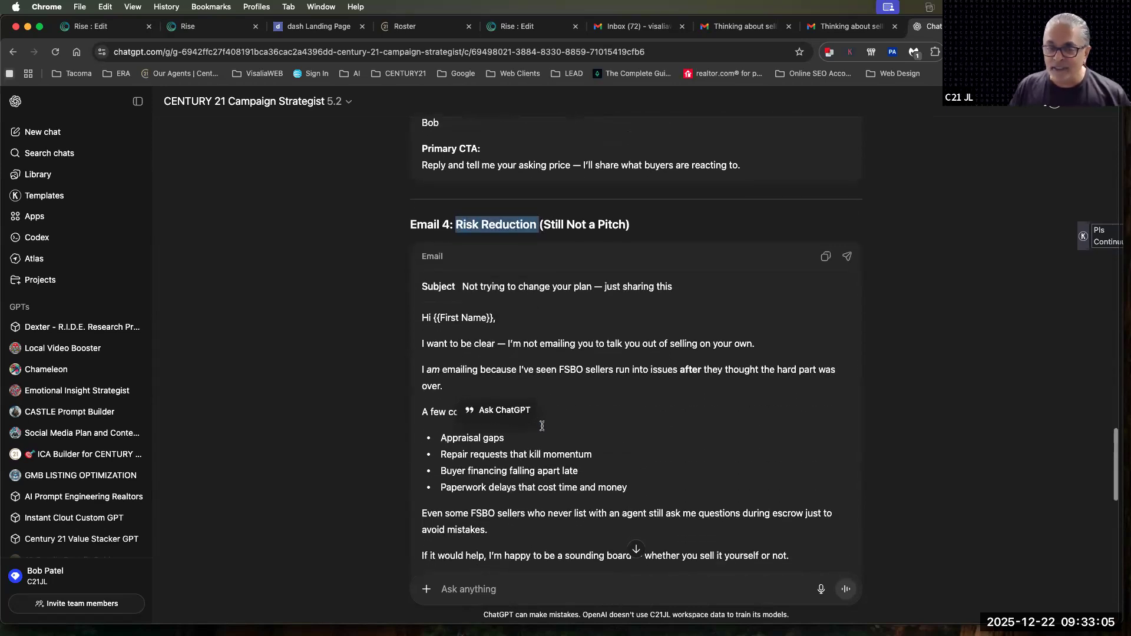
scroll(542, 426, "down", 4)
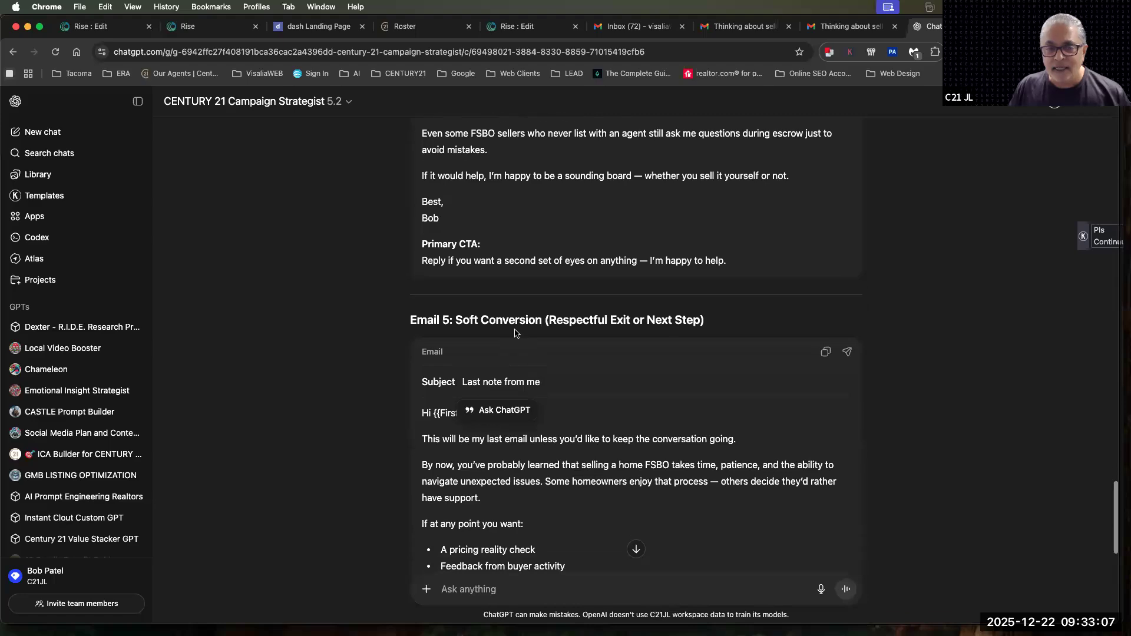
Return to generated Email 1 and copy its message from the greeting through the agent's name in the sign-off
scroll(515, 333, "up", 7)
scroll(515, 333, "up", 15)
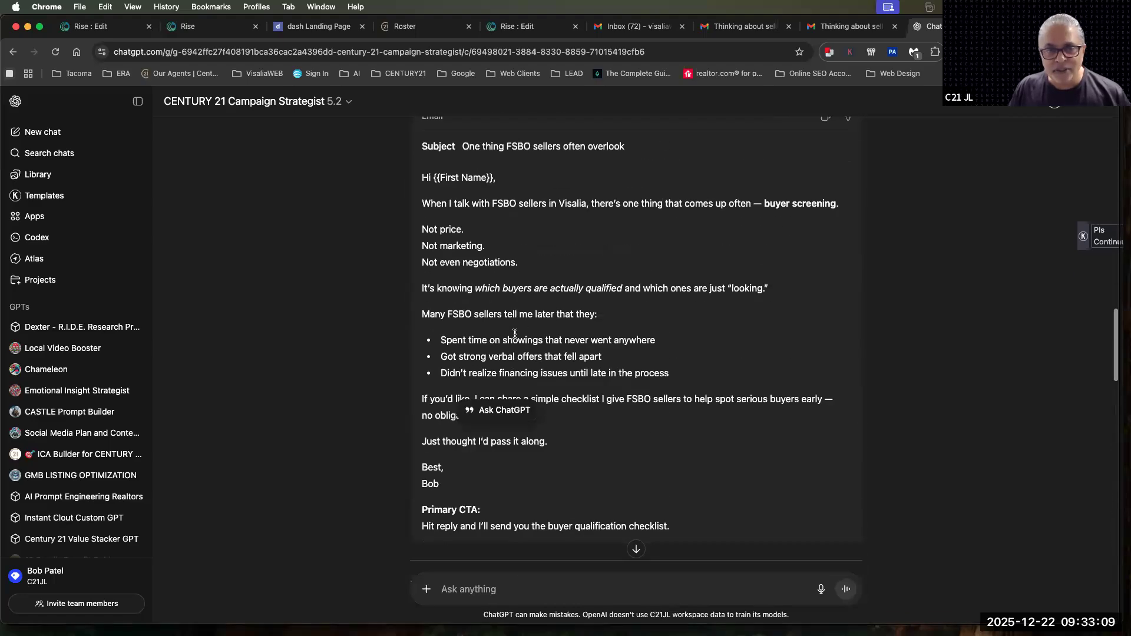
scroll(517, 337, "up", 5)
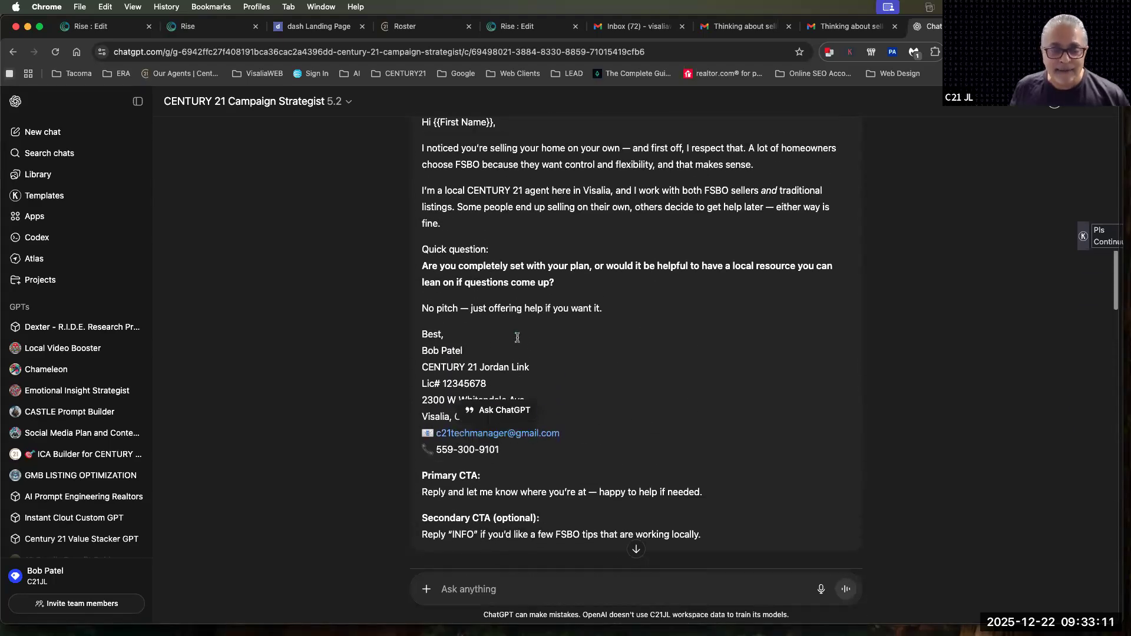
left_click_drag(421, 175, 467, 406)
key("super+c")
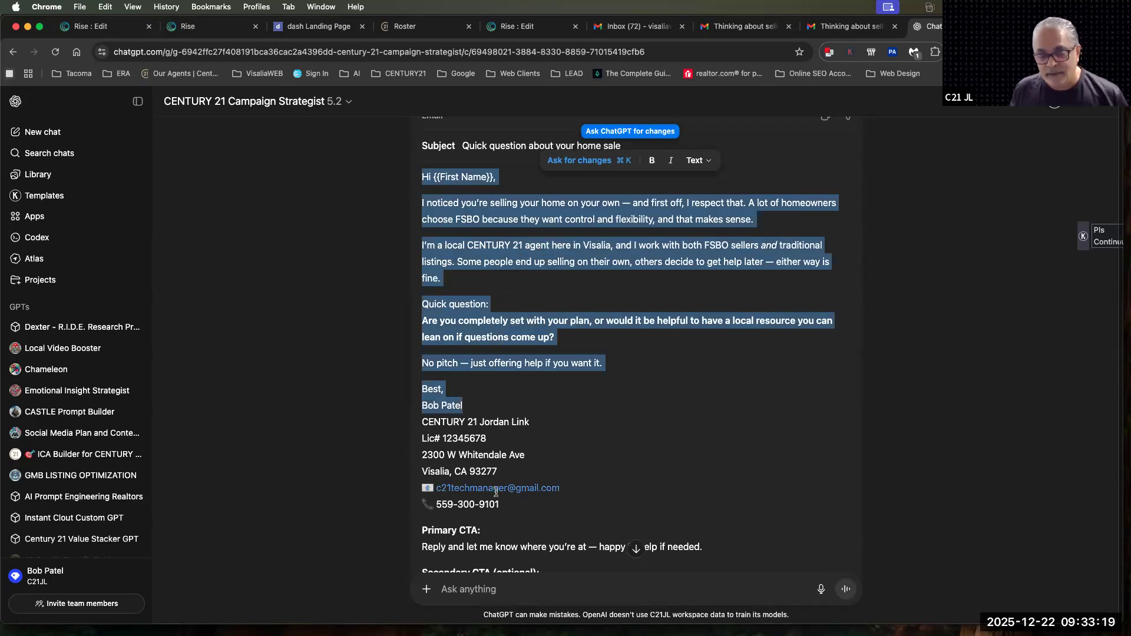
Switch to the Rise FSBO 1 email editor and replace the default one-column body text with the copied message
left_click(506, 28)
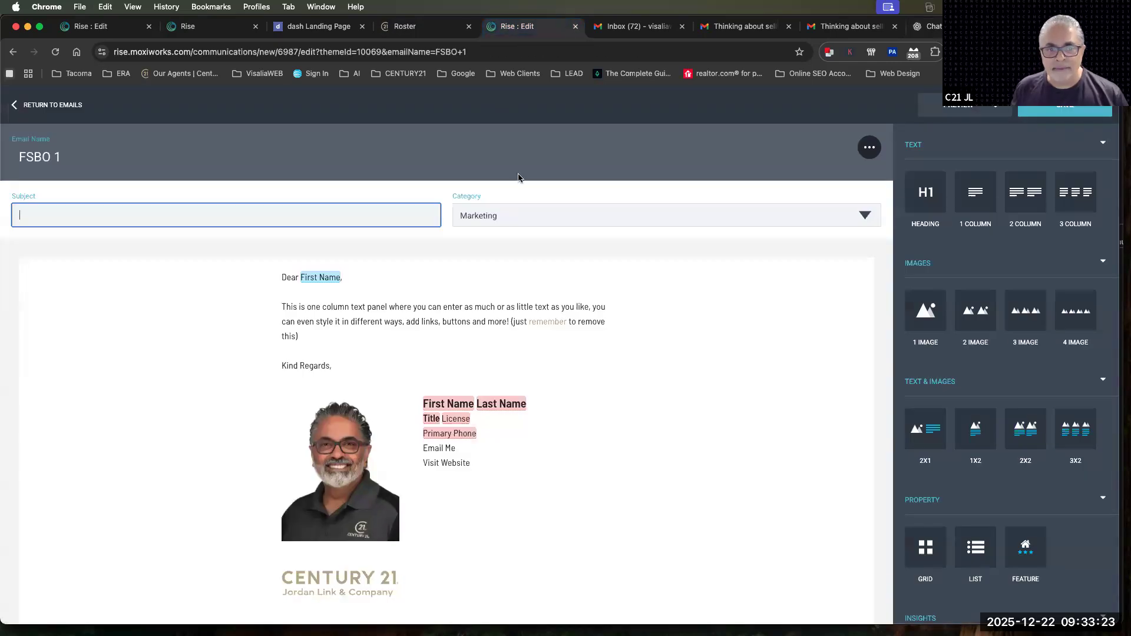
left_click(470, 283)
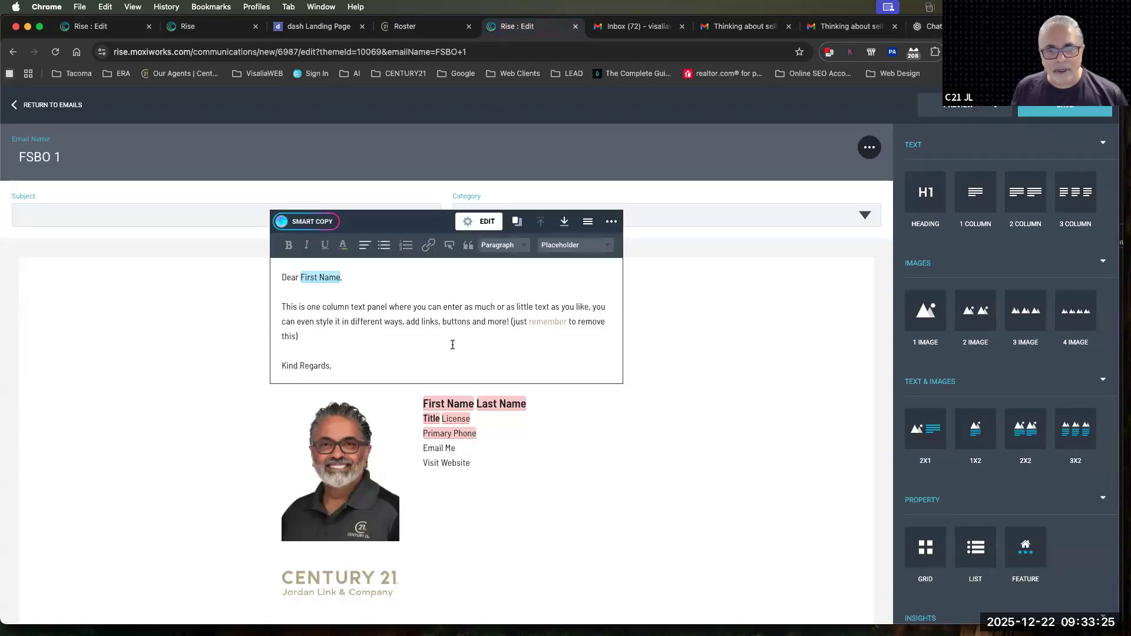
left_click_drag(339, 365, 260, 266)
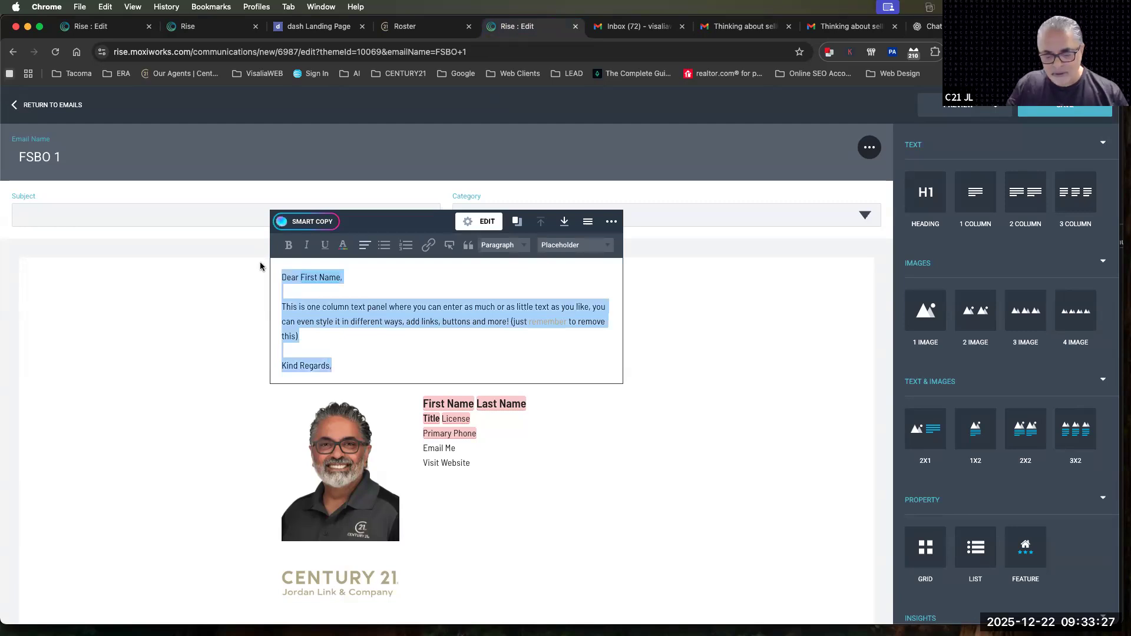
key("BackSpace")
key("super+v")
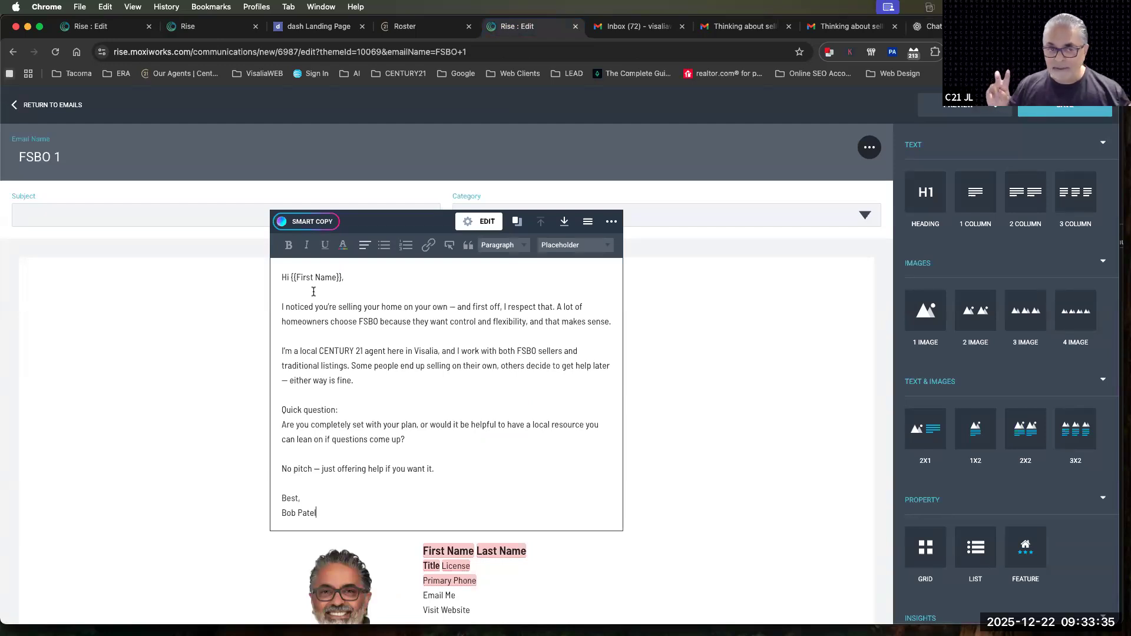
Replace the literal {{First Name}} text in the greeting with the contact First Name and Last Name placeholders
left_click_drag(289, 277, 344, 278)
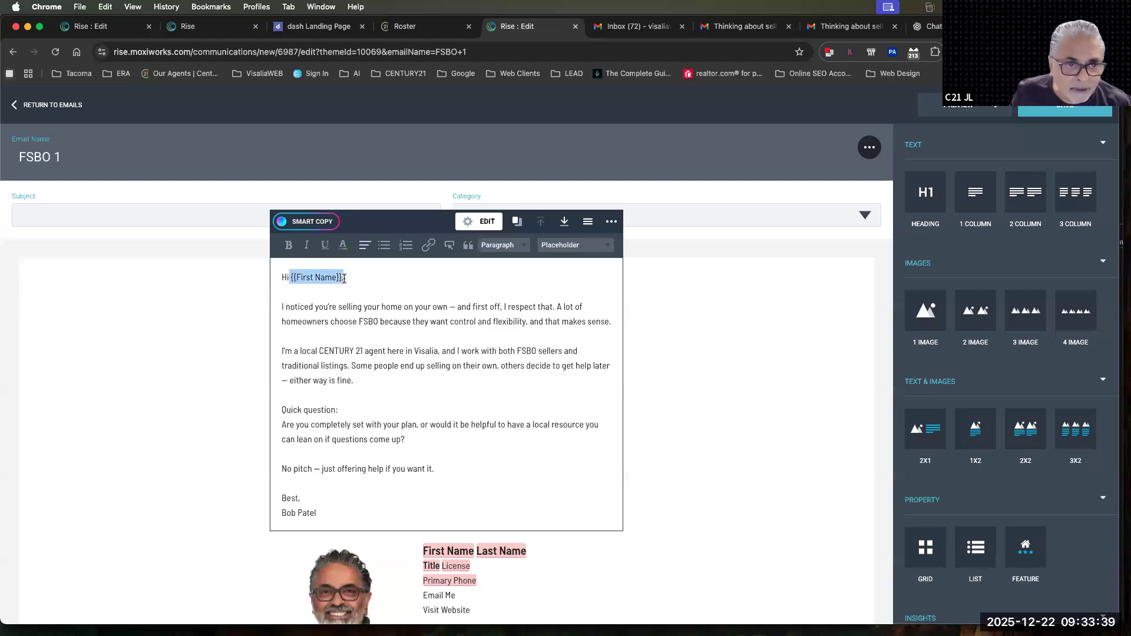
key("BackSpace")
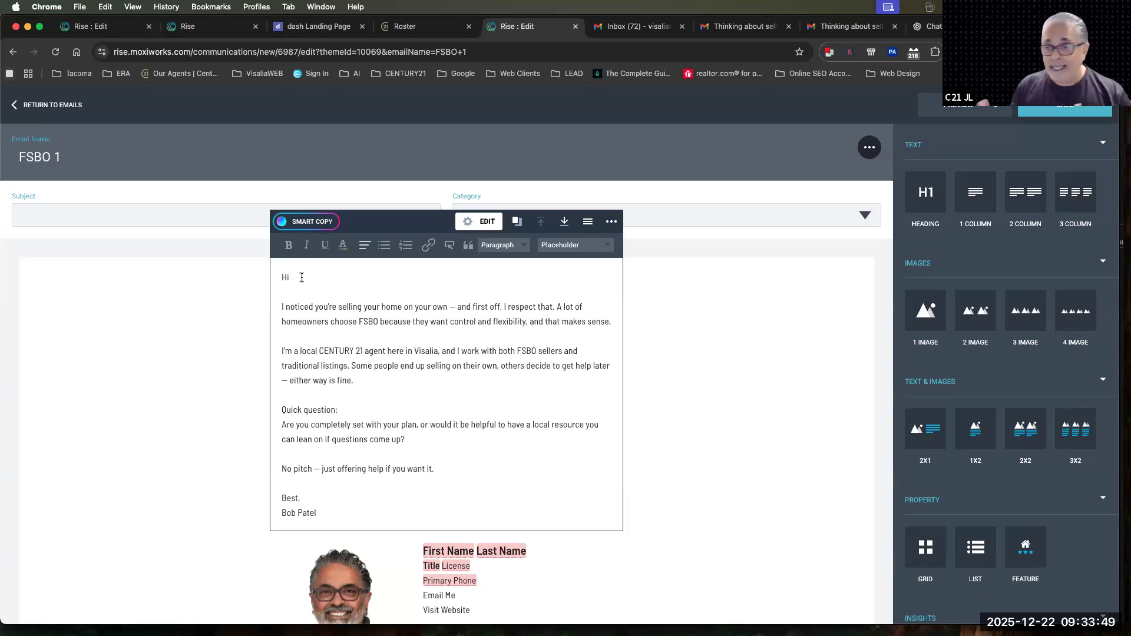
left_click(559, 250)
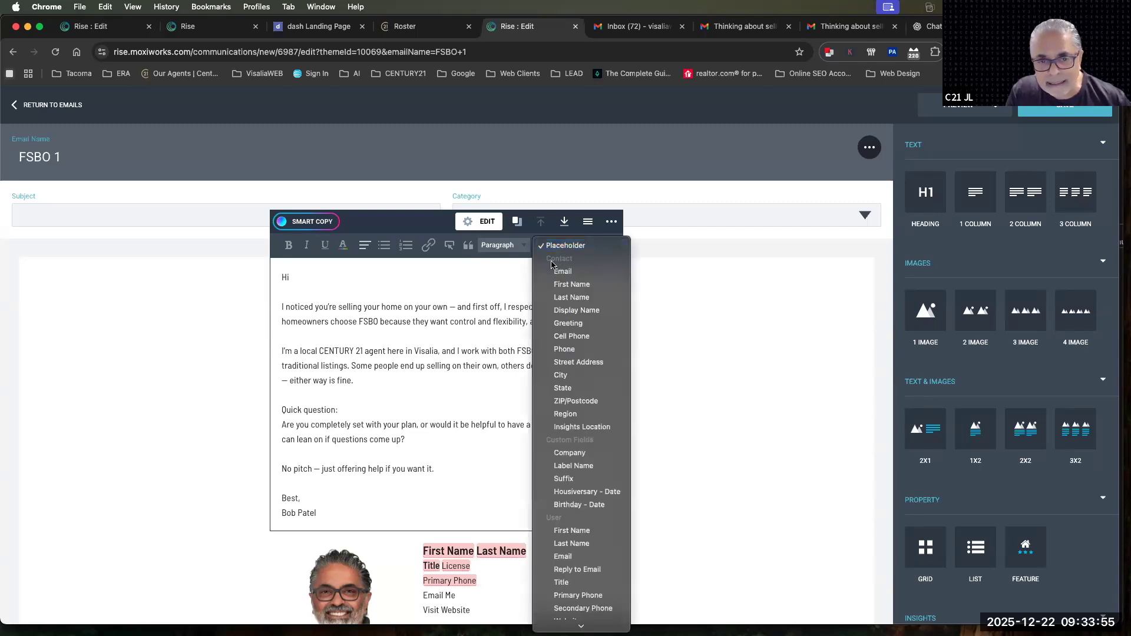
left_click(571, 285)
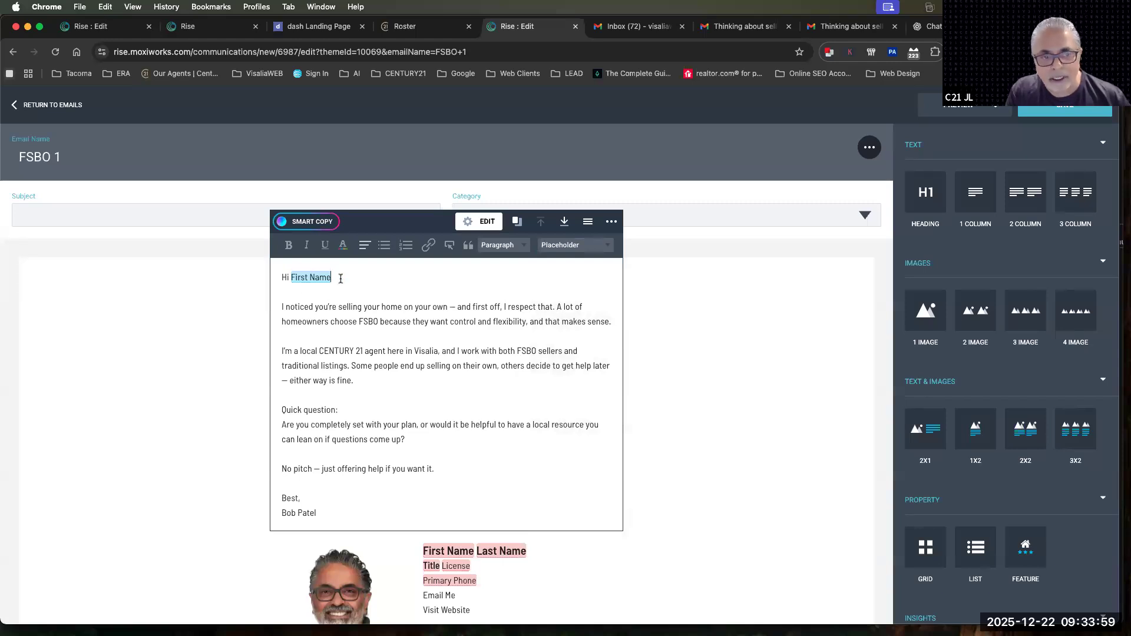
left_click(572, 245)
left_click(345, 278)
left_click(564, 247)
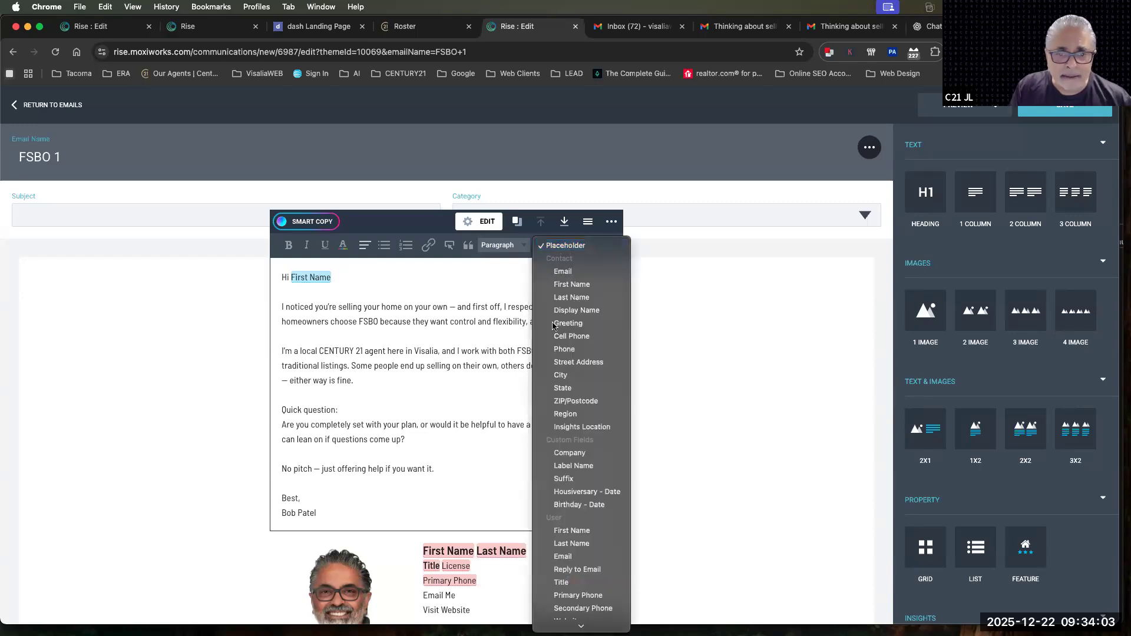
left_click(564, 298)
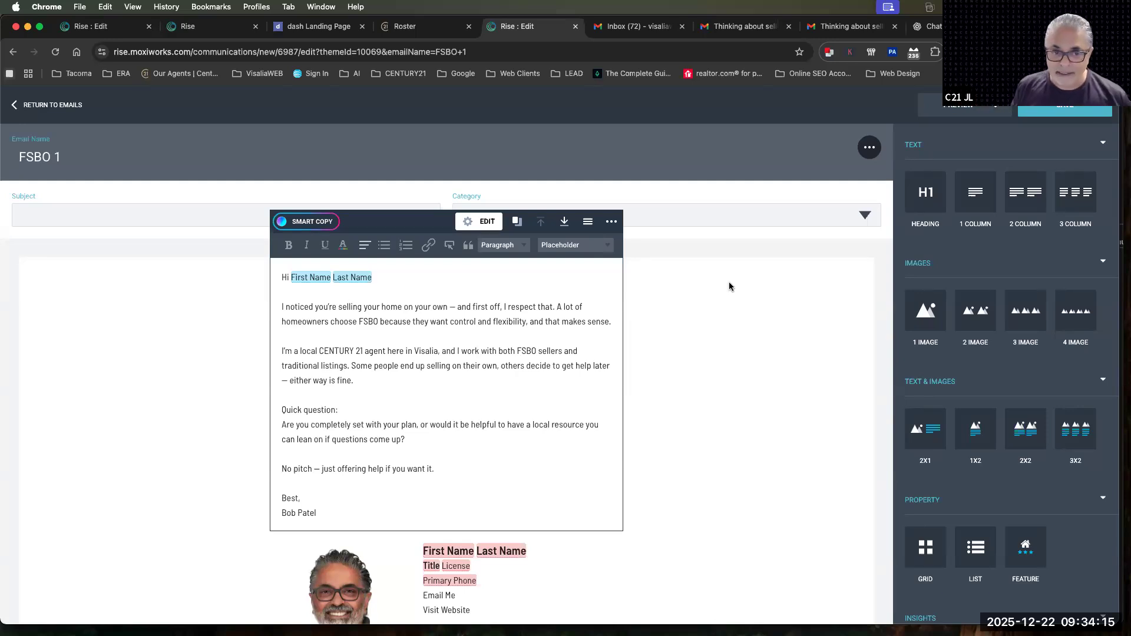
Examine the contact, custom and user placeholder fields available for the message body and the signature block
left_click(558, 248)
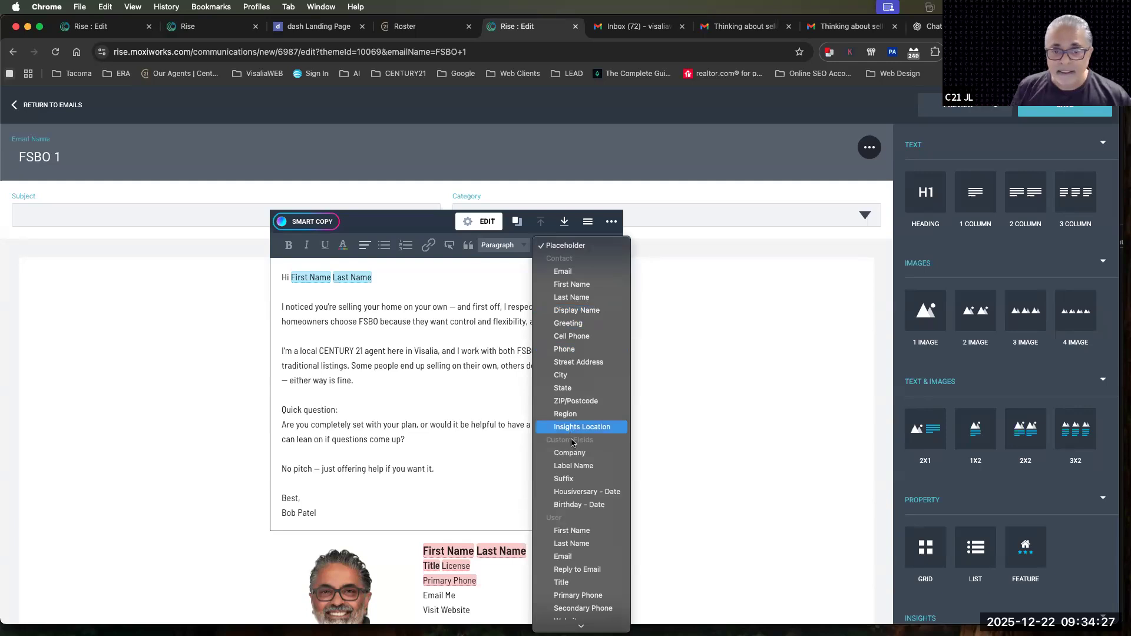
scroll(569, 436, "down", 3)
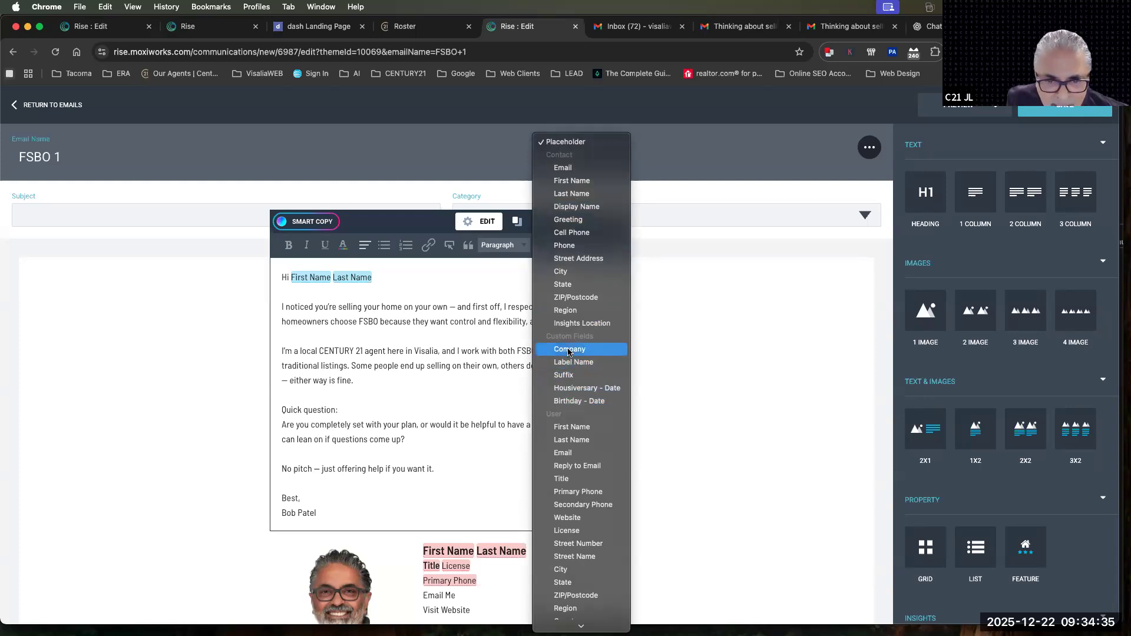
scroll(569, 383, "down", 4)
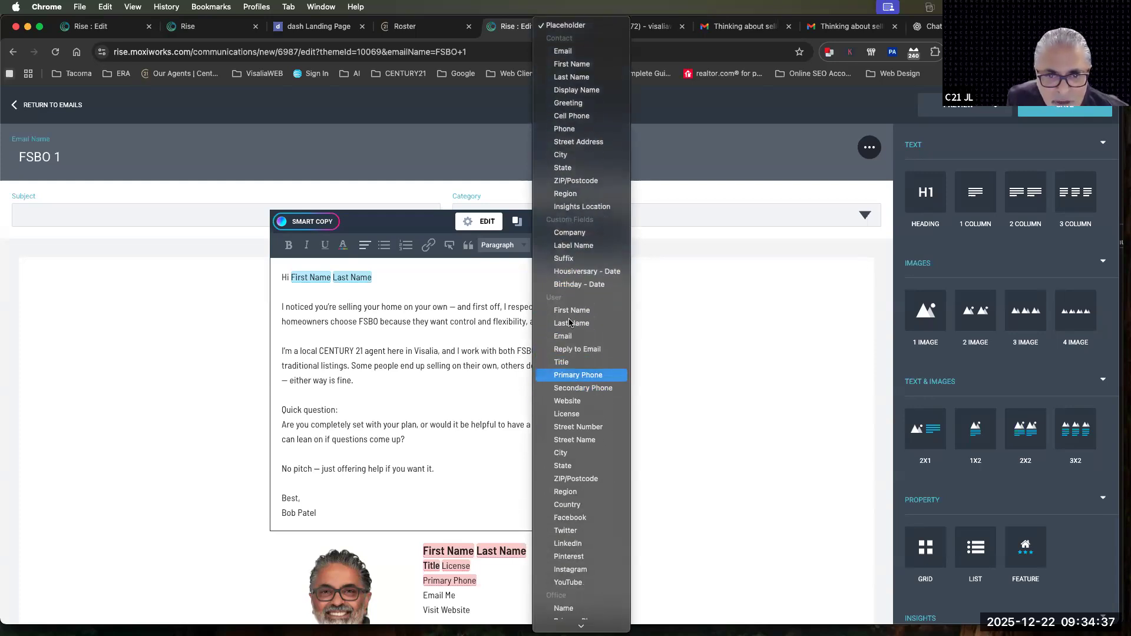
left_click(422, 405)
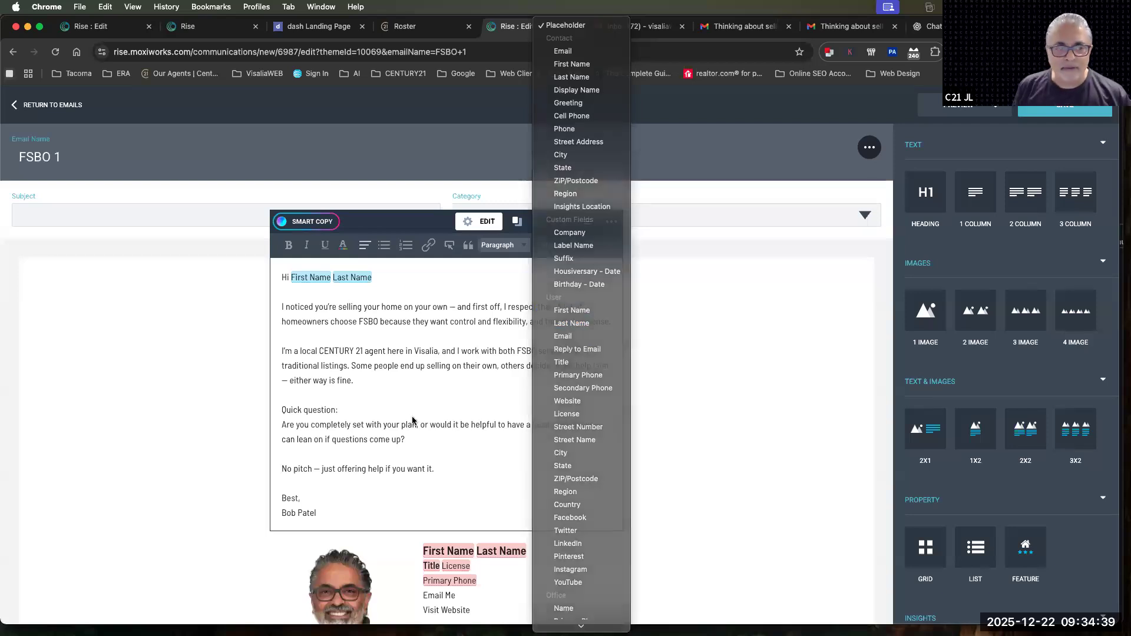
scroll(455, 567, "down", 1)
scroll(456, 568, "down", 3)
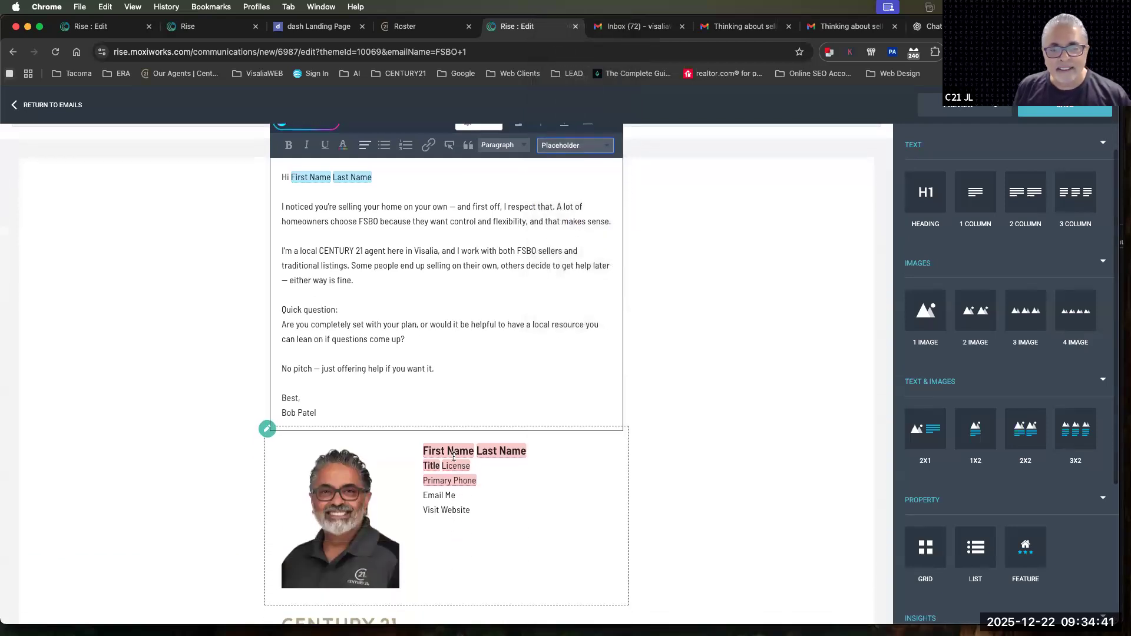
left_click(491, 450)
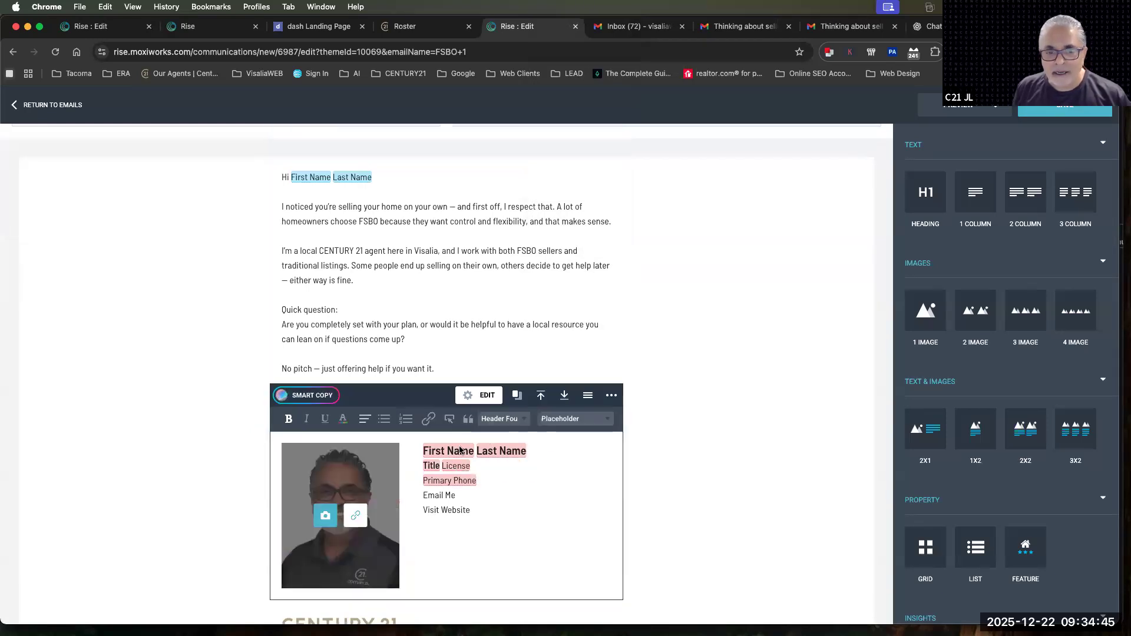
left_click(560, 420)
scroll(552, 419, "down", 5)
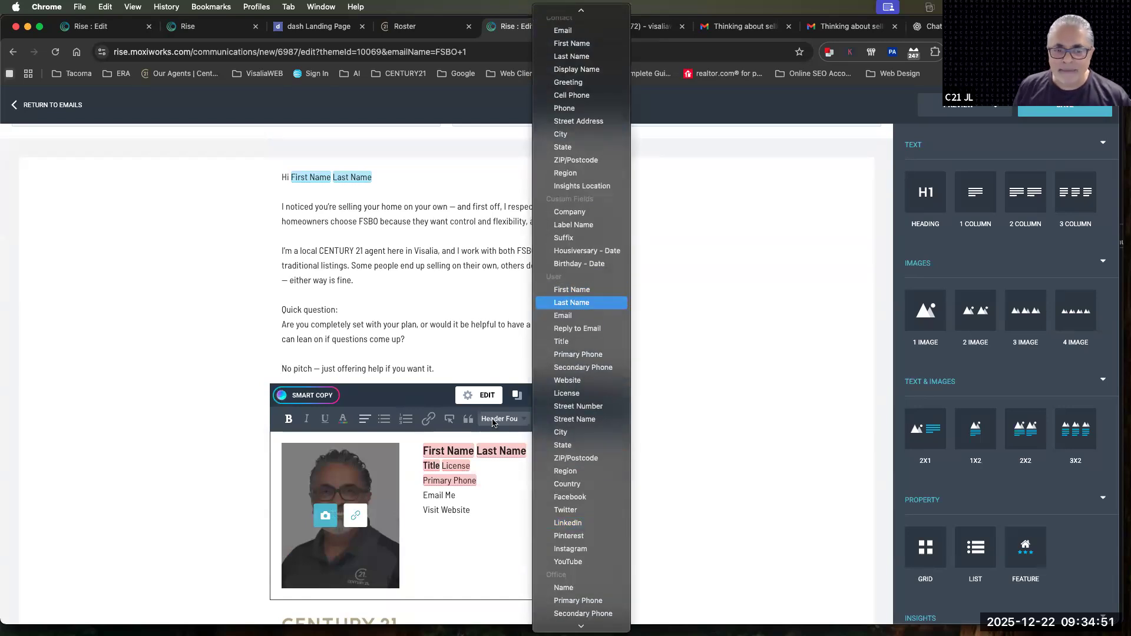
left_click(447, 481)
Insert the user Email placeholder on a new line below Primary Phone in the signature and remove the "Email Me" line
left_click(496, 475)
key("Return")
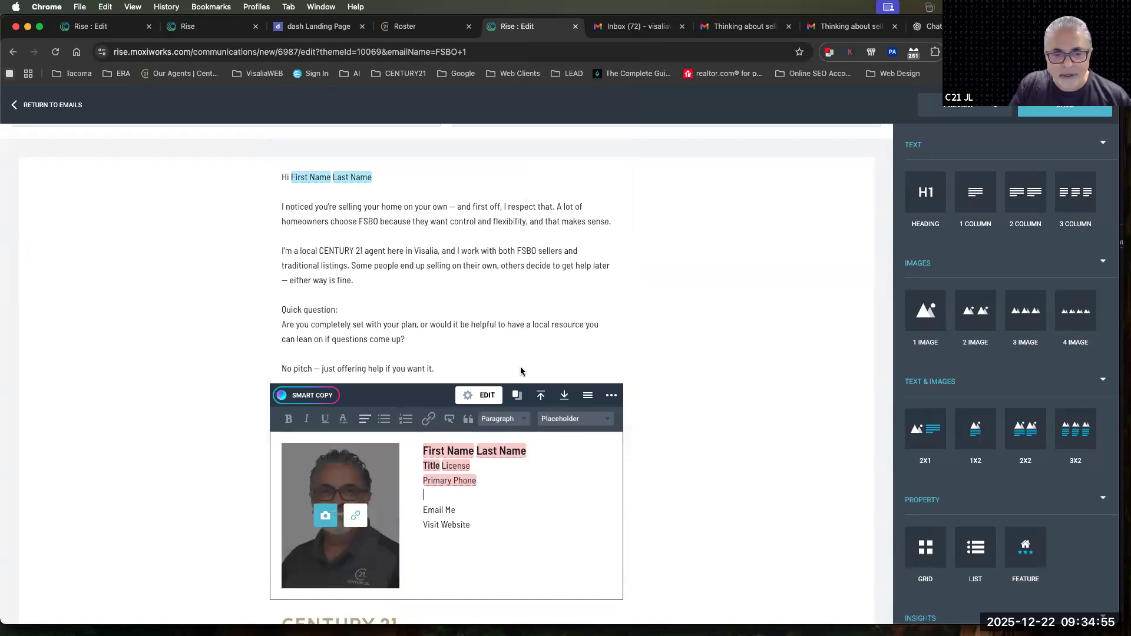
left_click(563, 420)
scroll(587, 531, "down", 10)
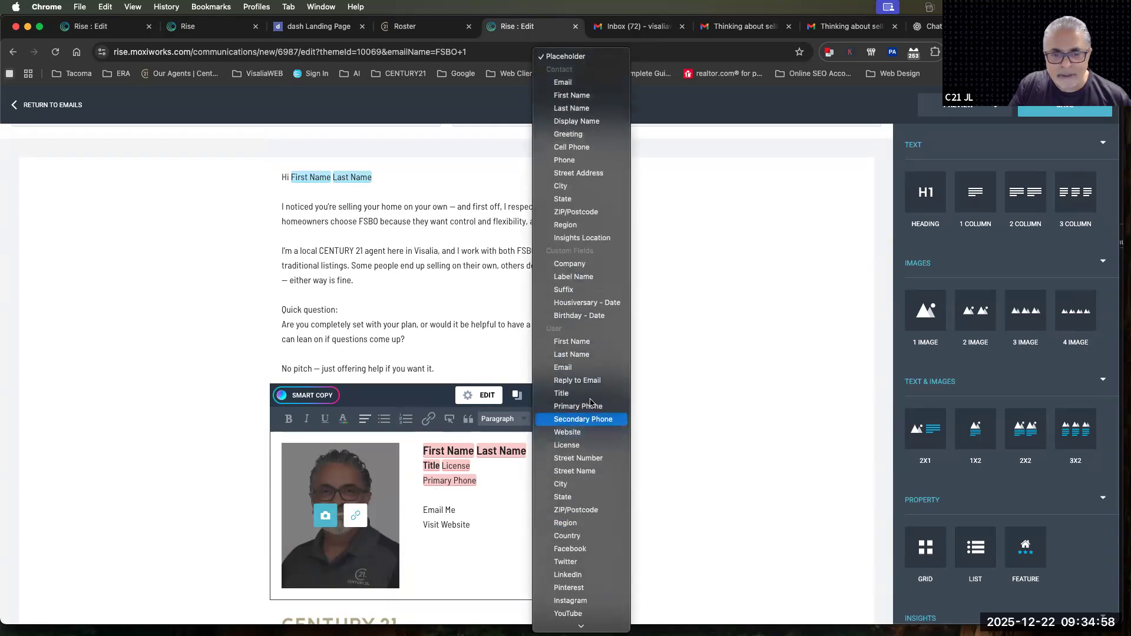
left_click(566, 367)
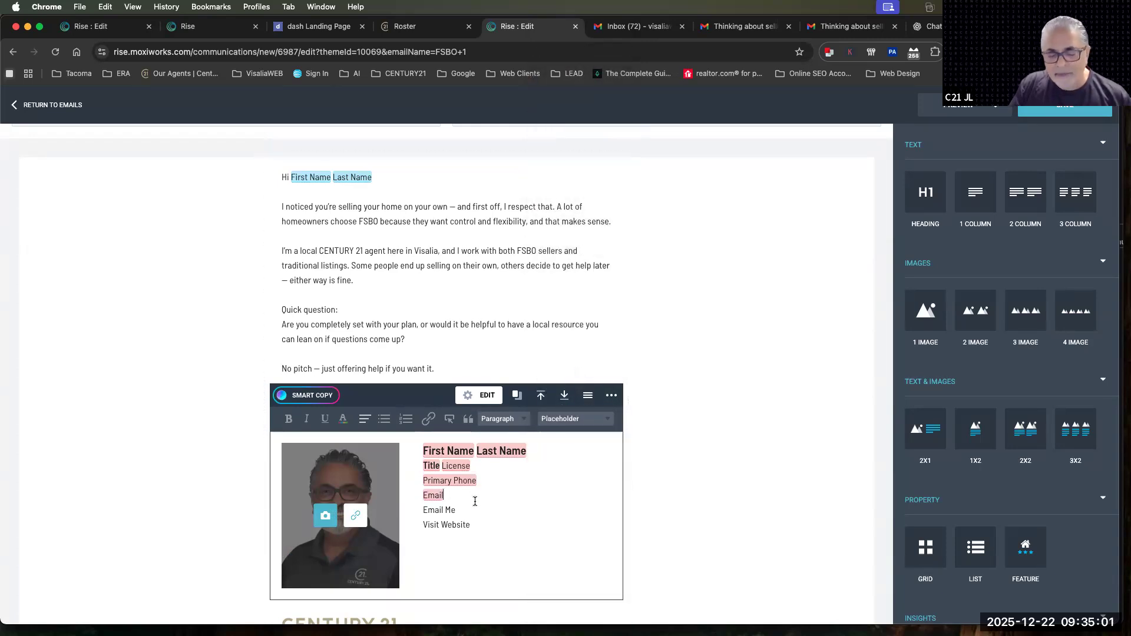
left_click_drag(429, 513, 423, 512)
key("BackSpace")
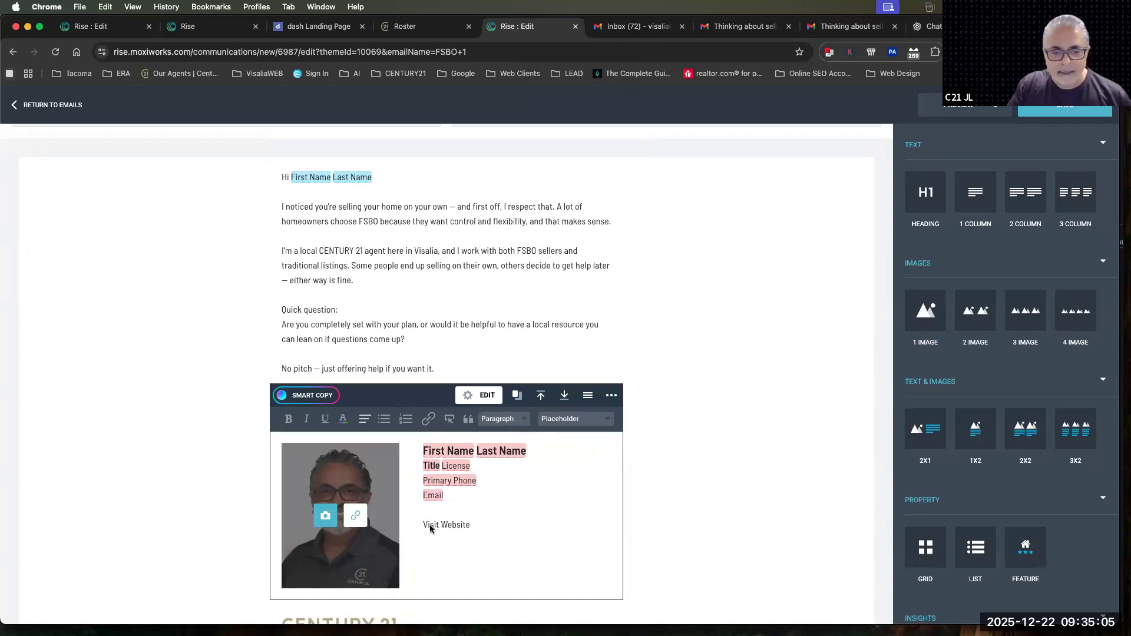
key("BackSpace")
Replace the word "Website" in the signature's "Visit Website" line with the user Website placeholder
left_click_drag(440, 510, 470, 510)
key("BackSpace")
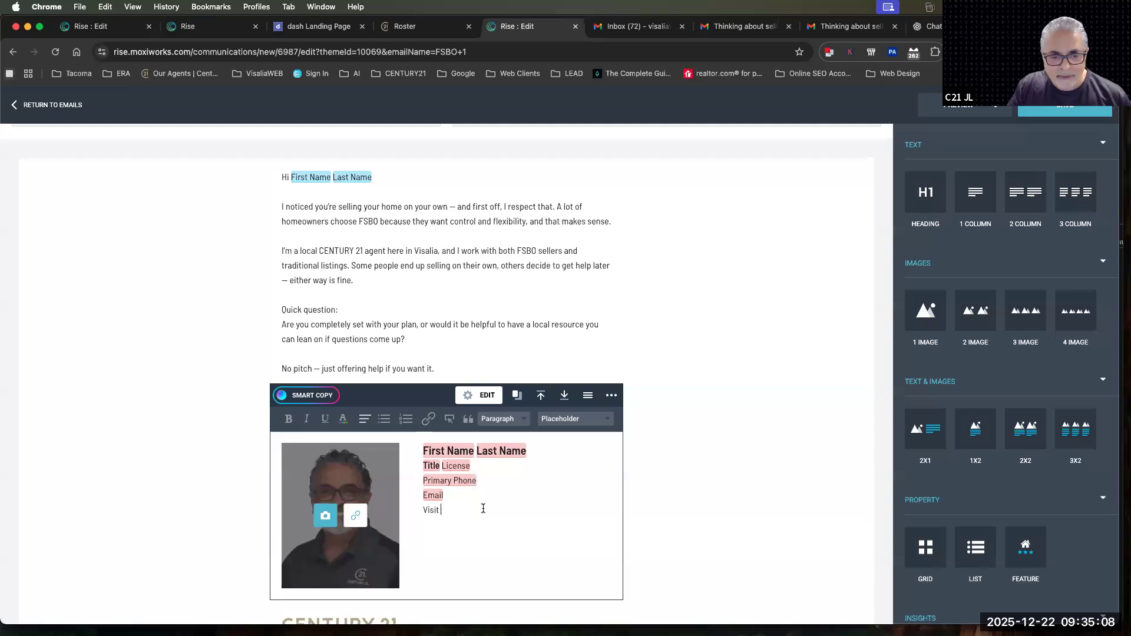
left_click(580, 419)
scroll(582, 556, "down", 5)
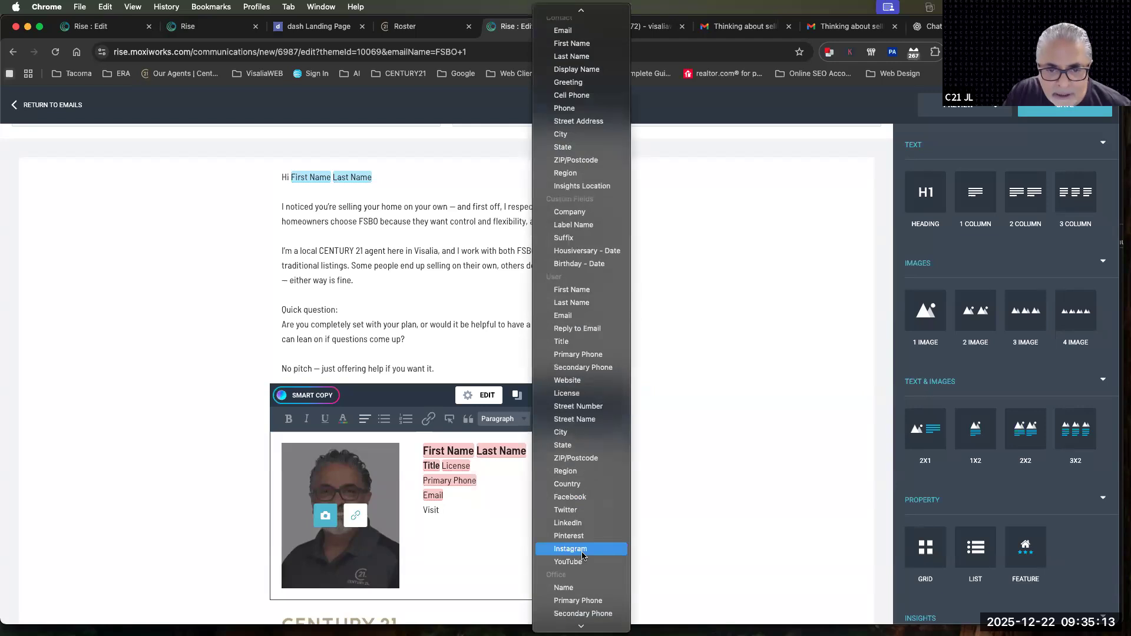
left_click(578, 381)
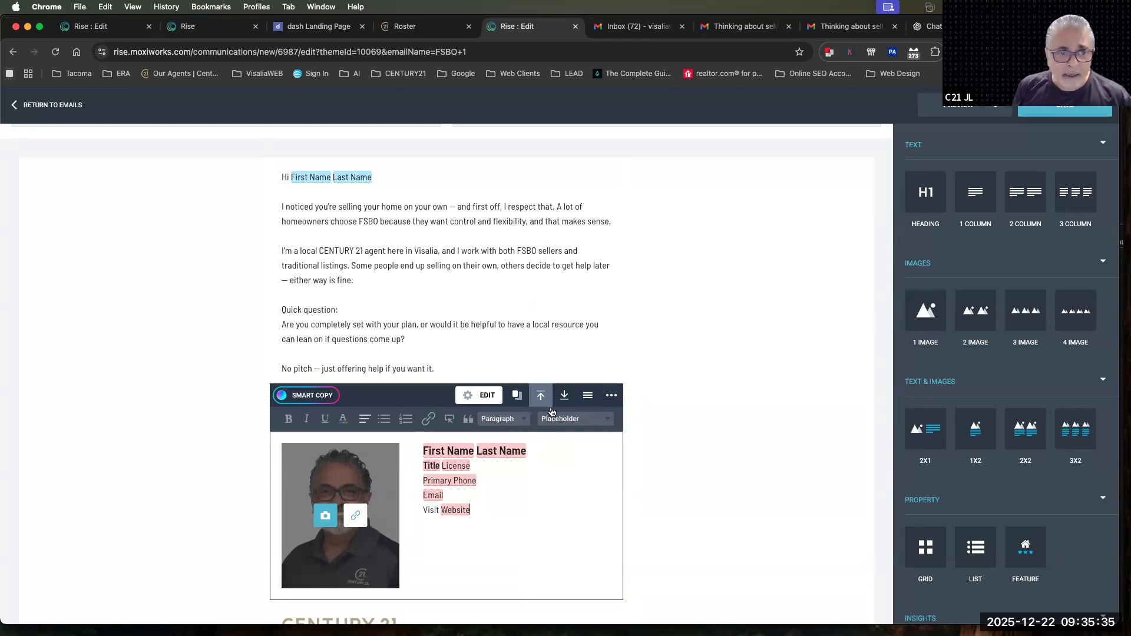
Make the word "FSBO" bold in the first paragraph of the message body
scroll(447, 378, "up", 2)
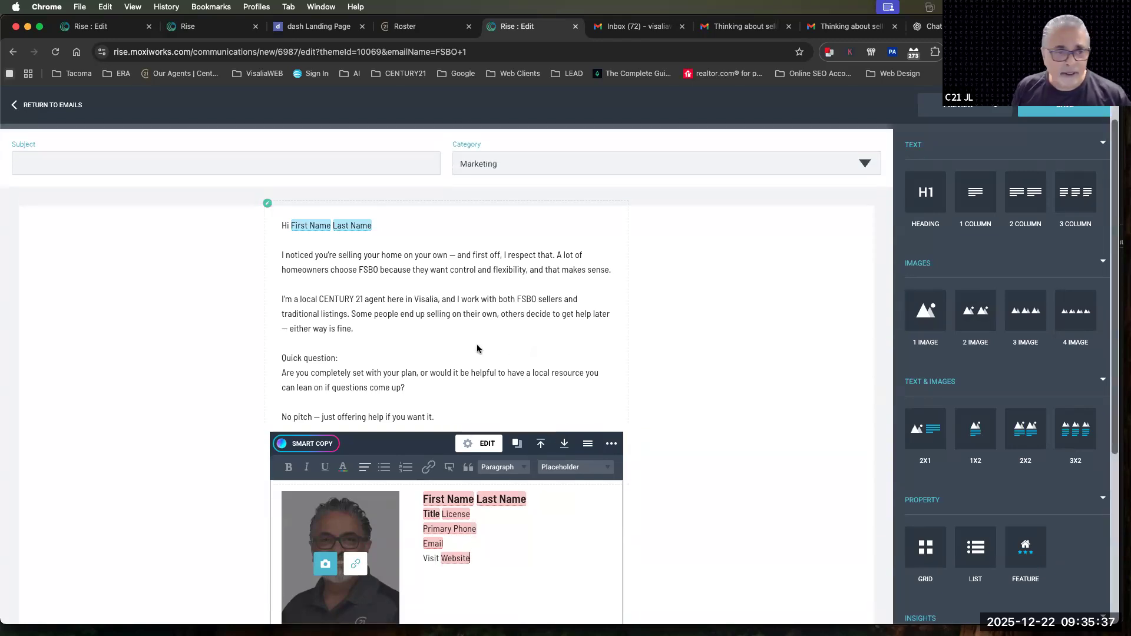
left_click(499, 374)
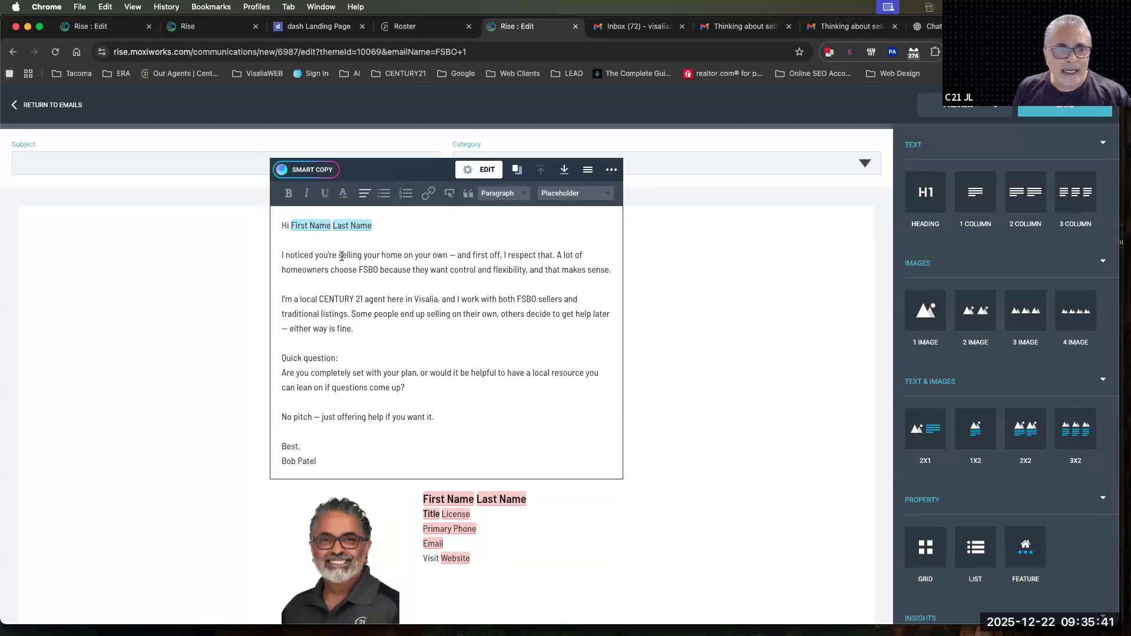
double_click(360, 269)
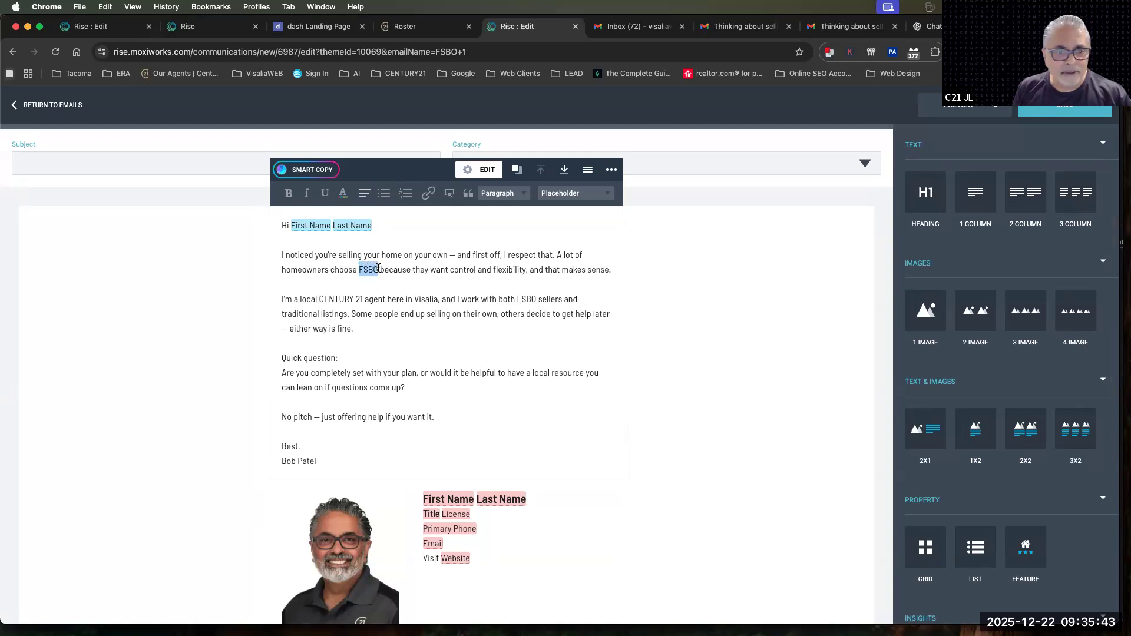
left_click(288, 193)
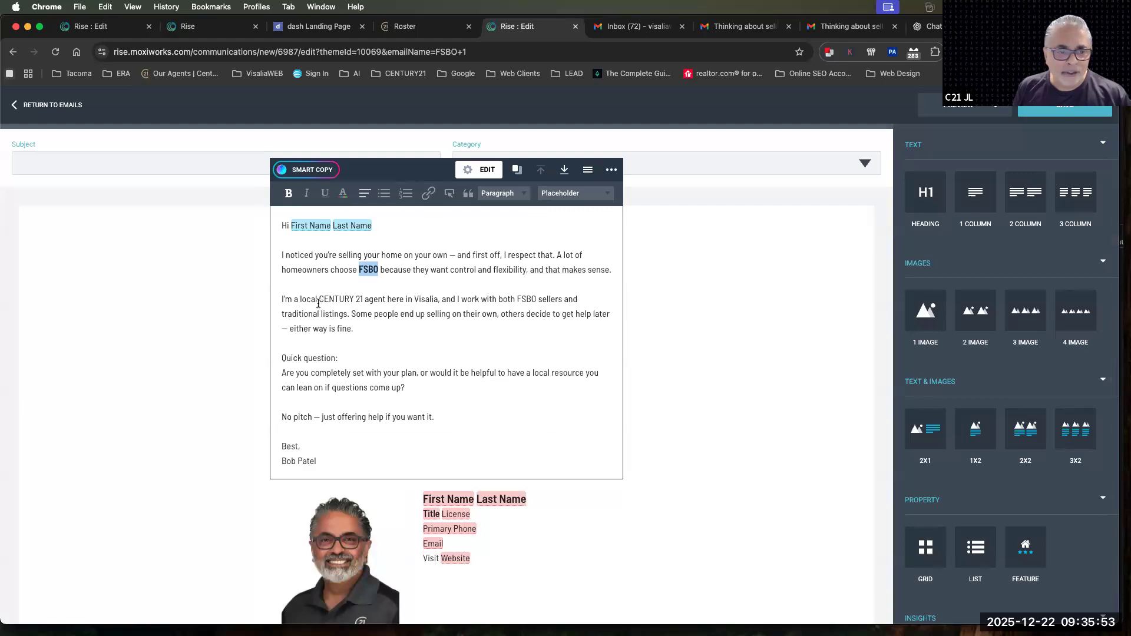
Link the phrase "local CENTURY 21 agent" in the second paragraph to the agent's personal website as a Web Address link
left_click_drag(300, 299, 383, 295)
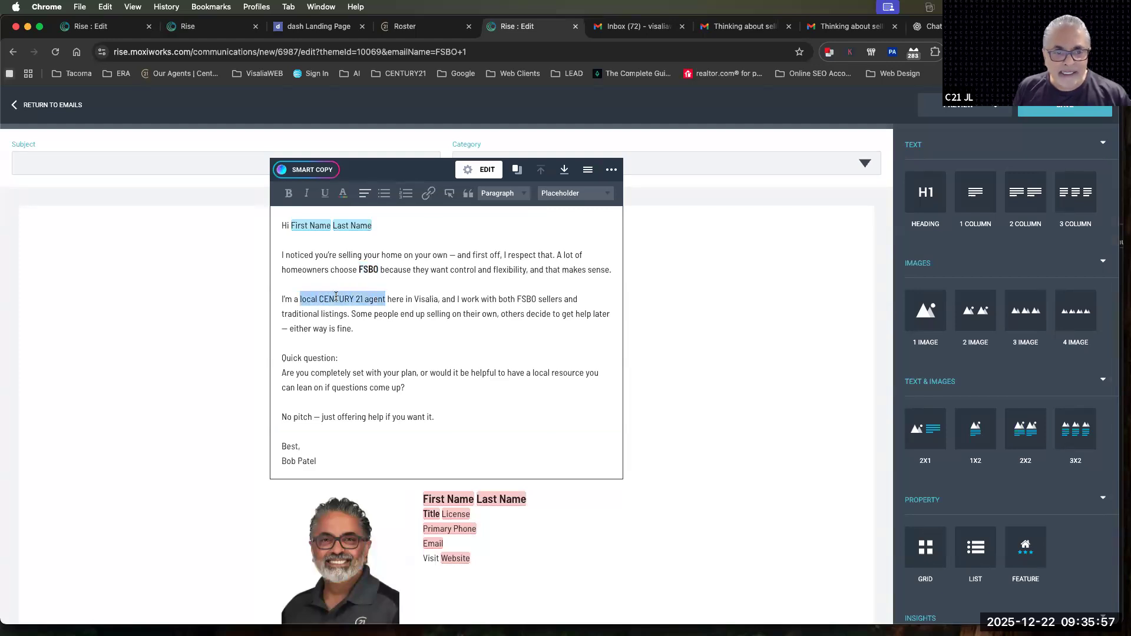
left_click(429, 193)
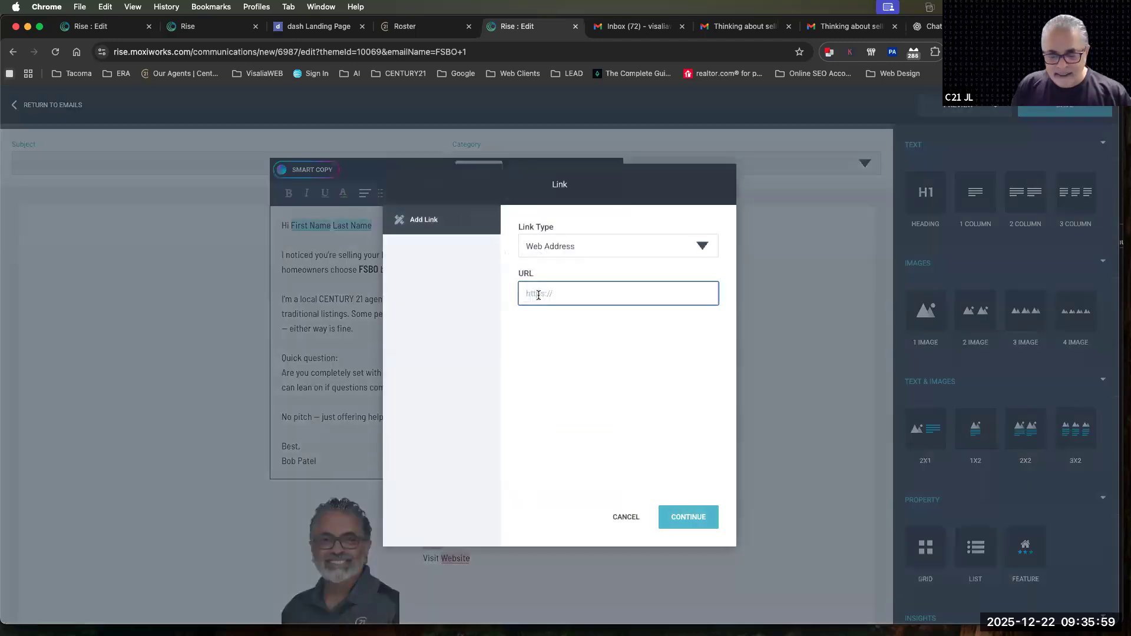
type("https")
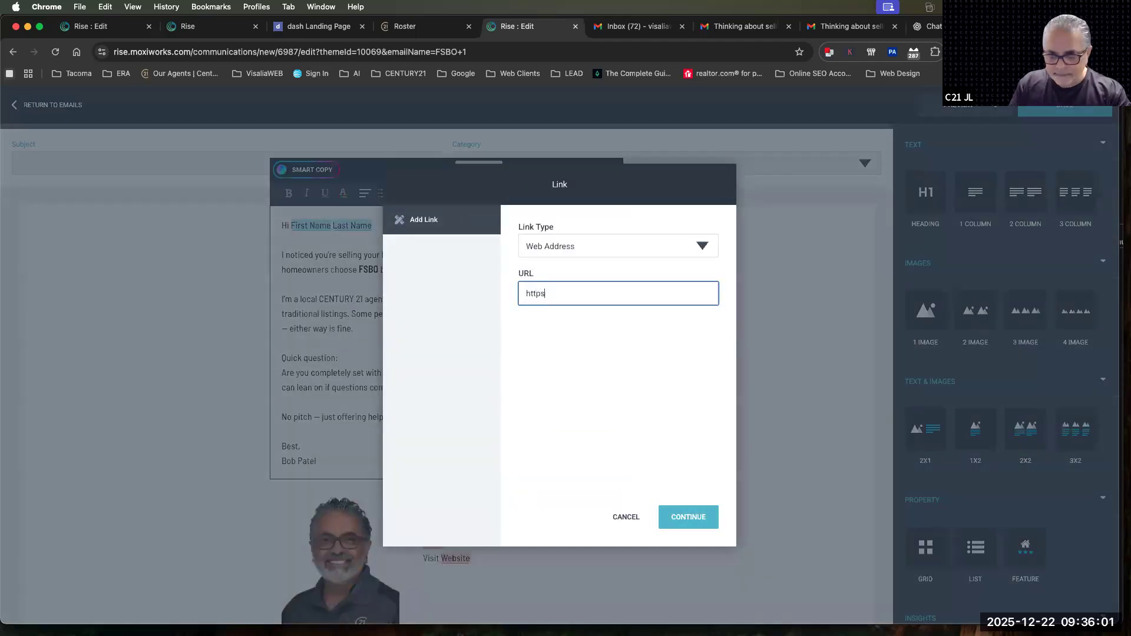
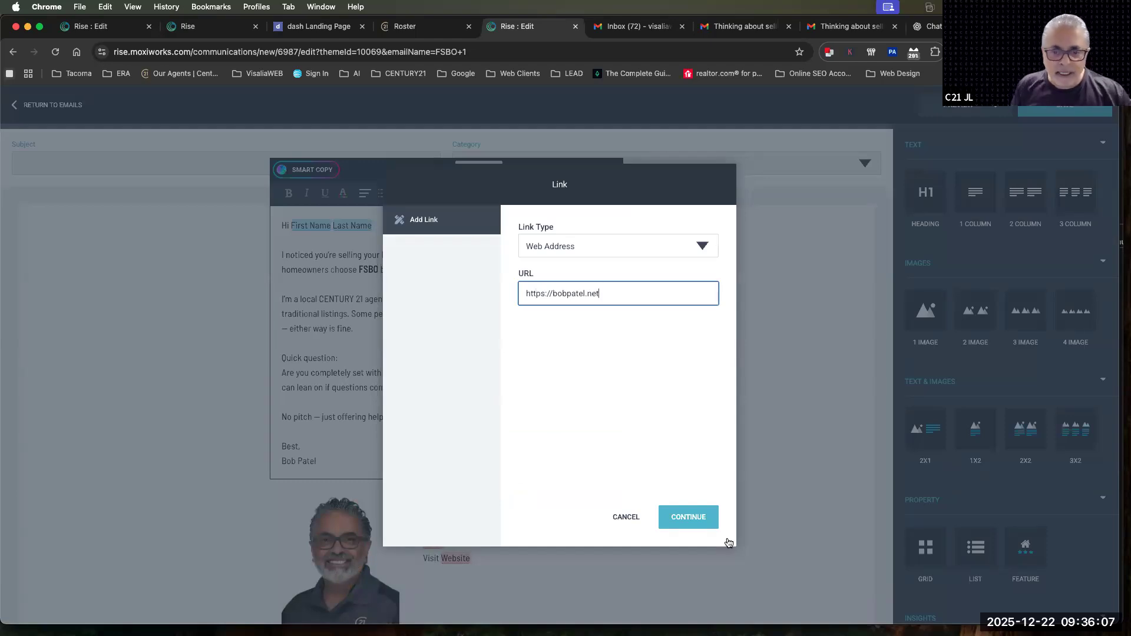
left_click(695, 527)
left_click(417, 313)
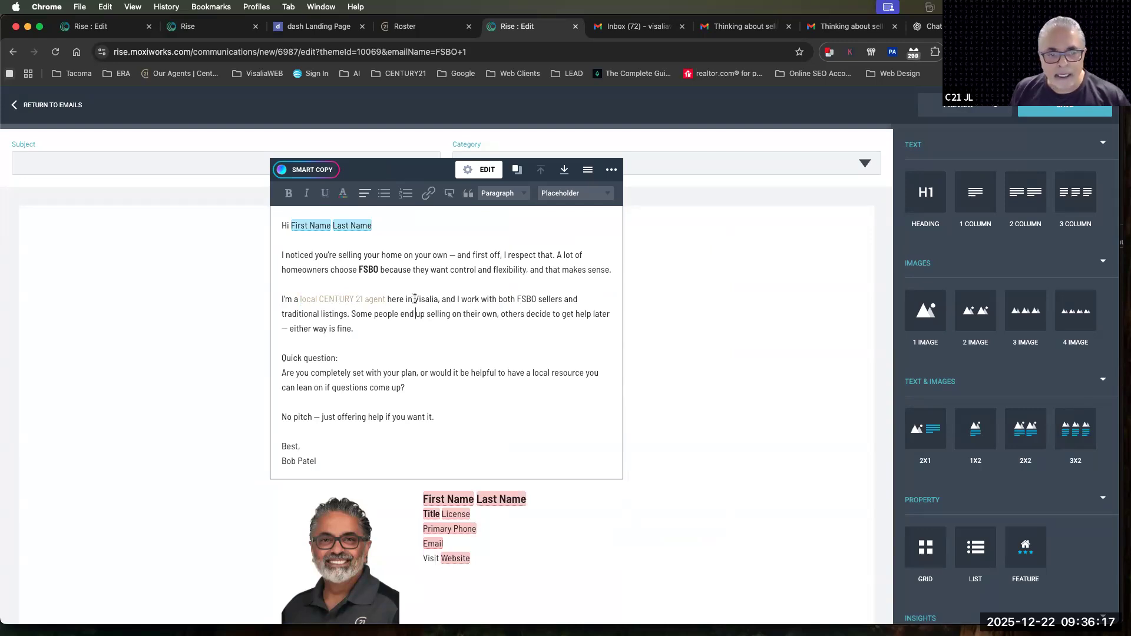
left_click_drag(415, 298, 437, 300)
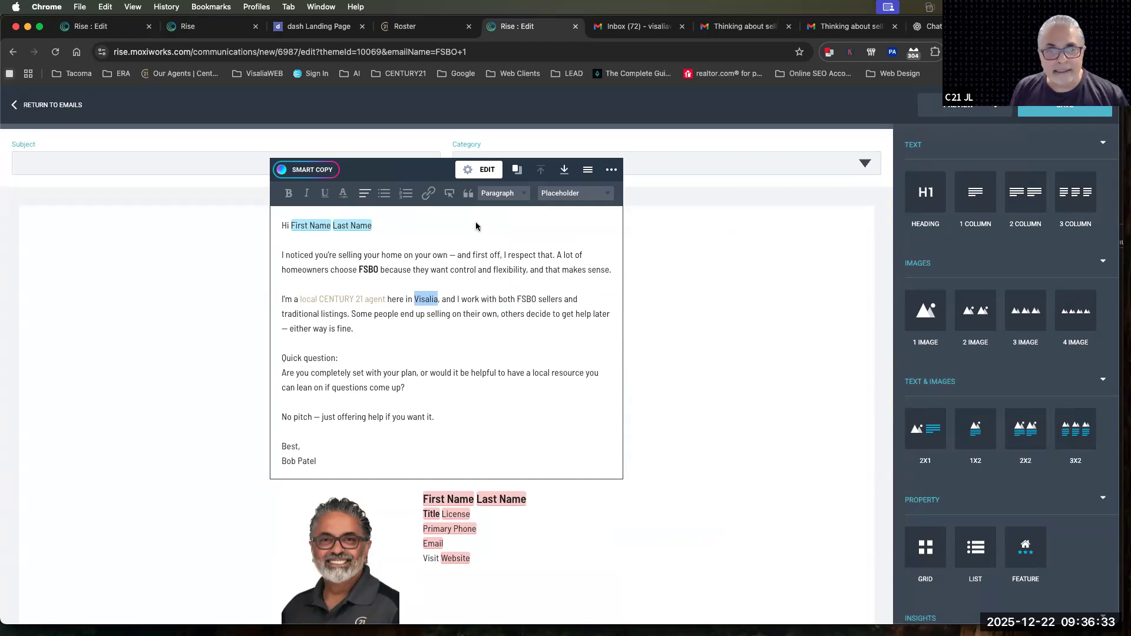
left_click(428, 194)
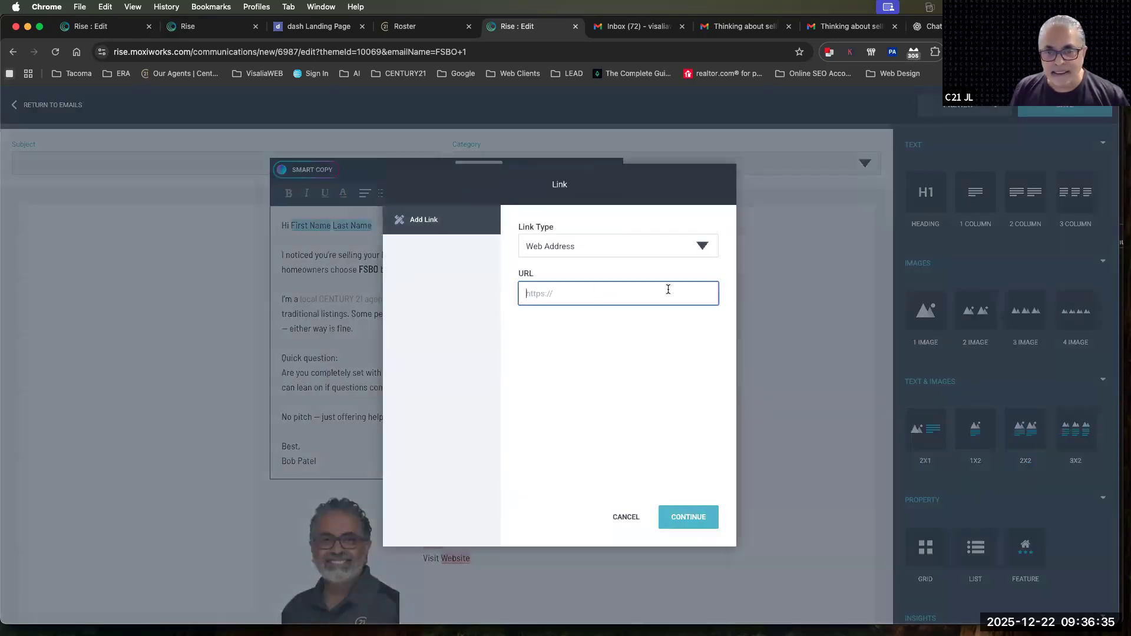
left_click(626, 517)
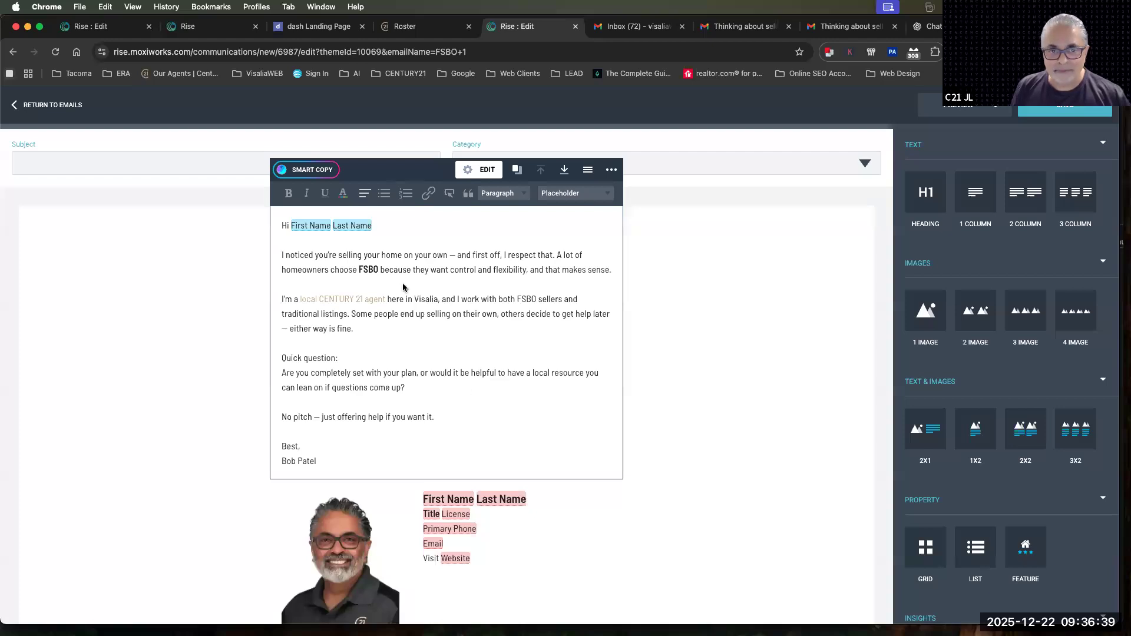
left_click(512, 195)
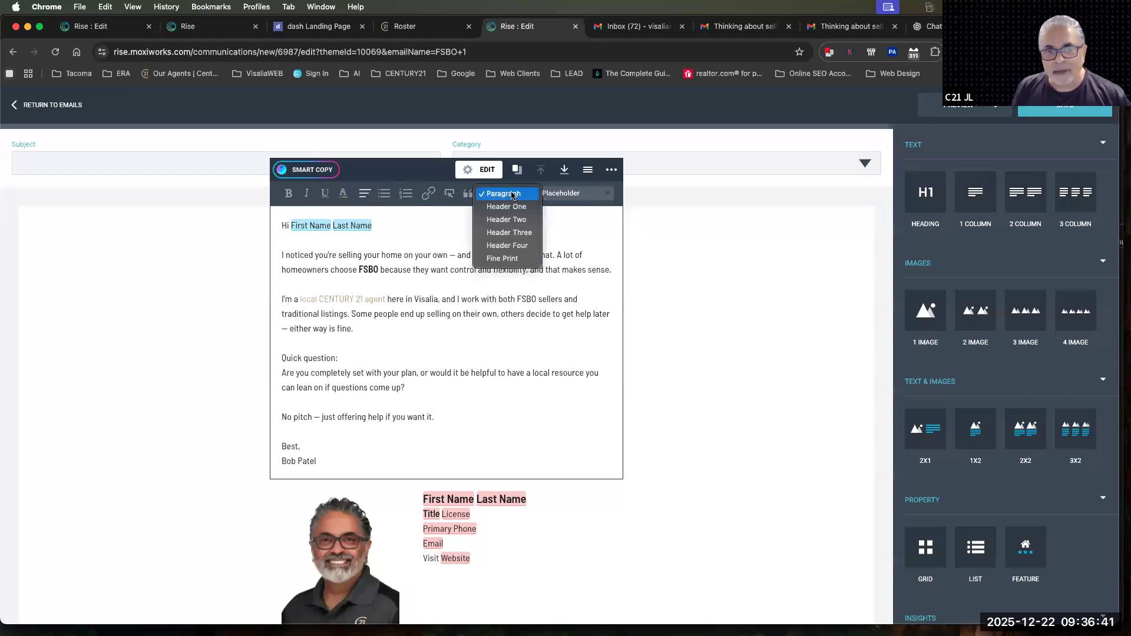
left_click(485, 330)
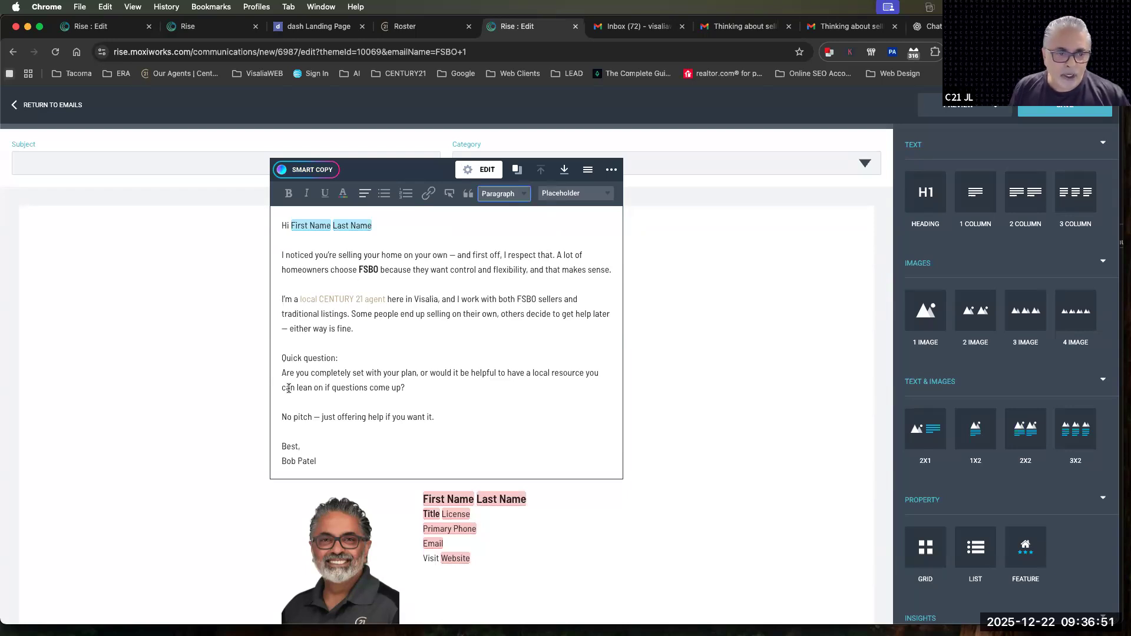
Rewrite the question paragraph below "Quick question:" with Smart Copy in a Friendly tone and accept the suggestion
left_click(297, 359)
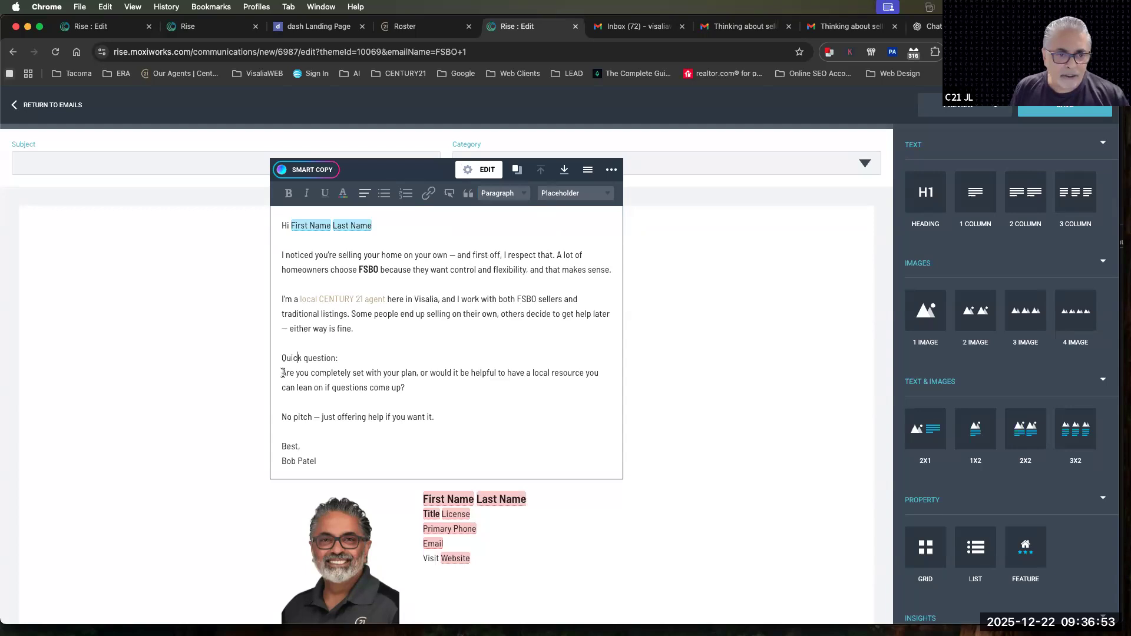
left_click_drag(282, 373, 427, 388)
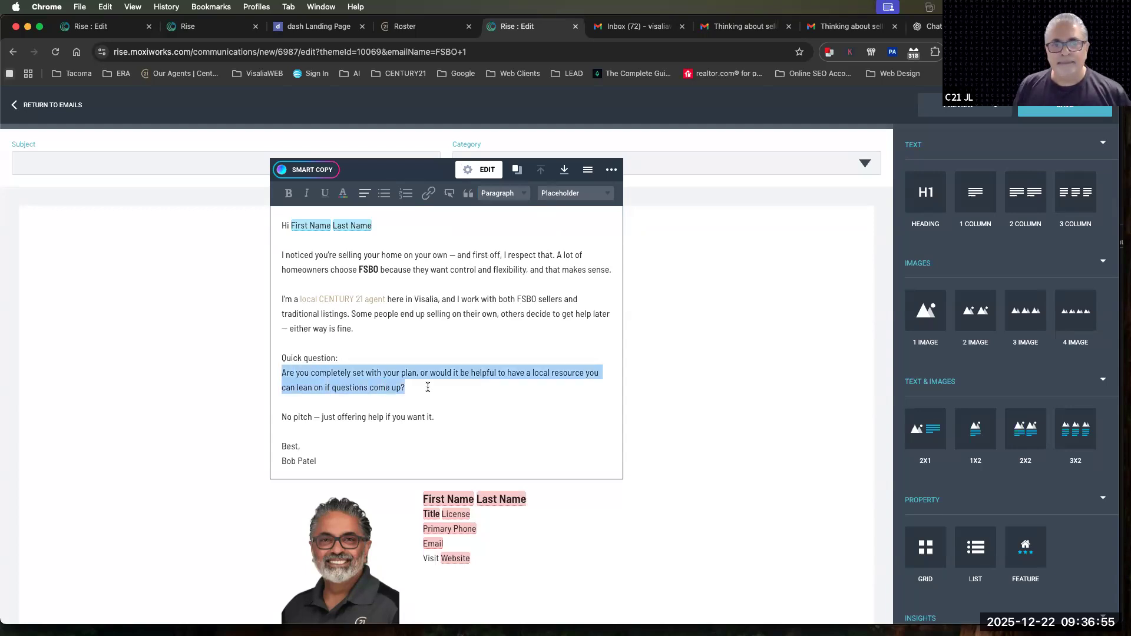
left_click(304, 171)
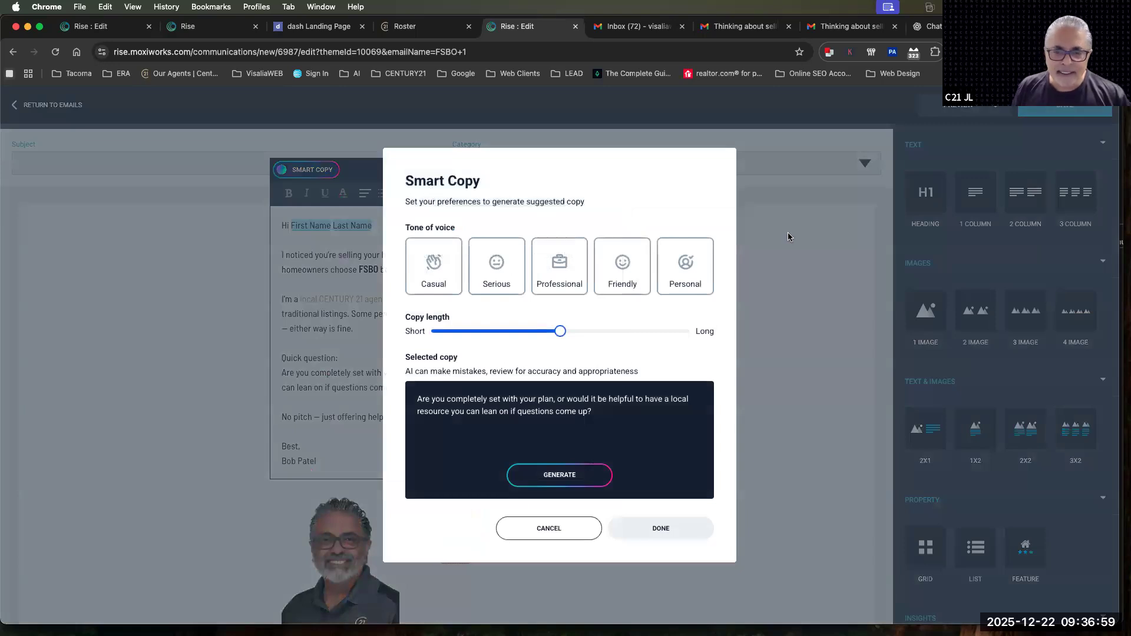
left_click(624, 268)
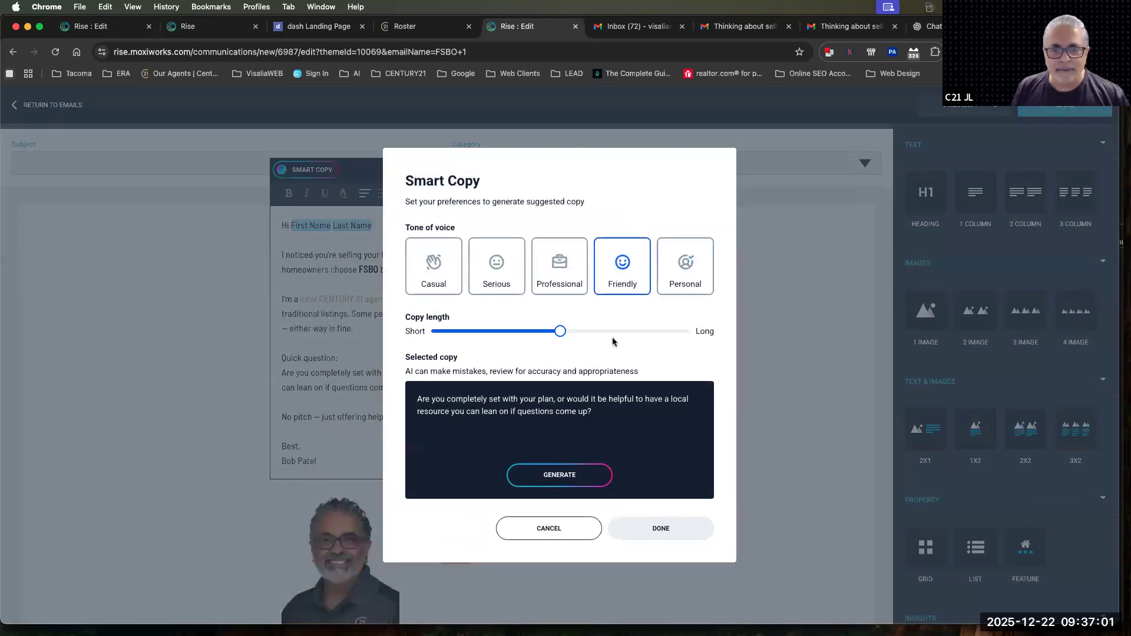
left_click(559, 478)
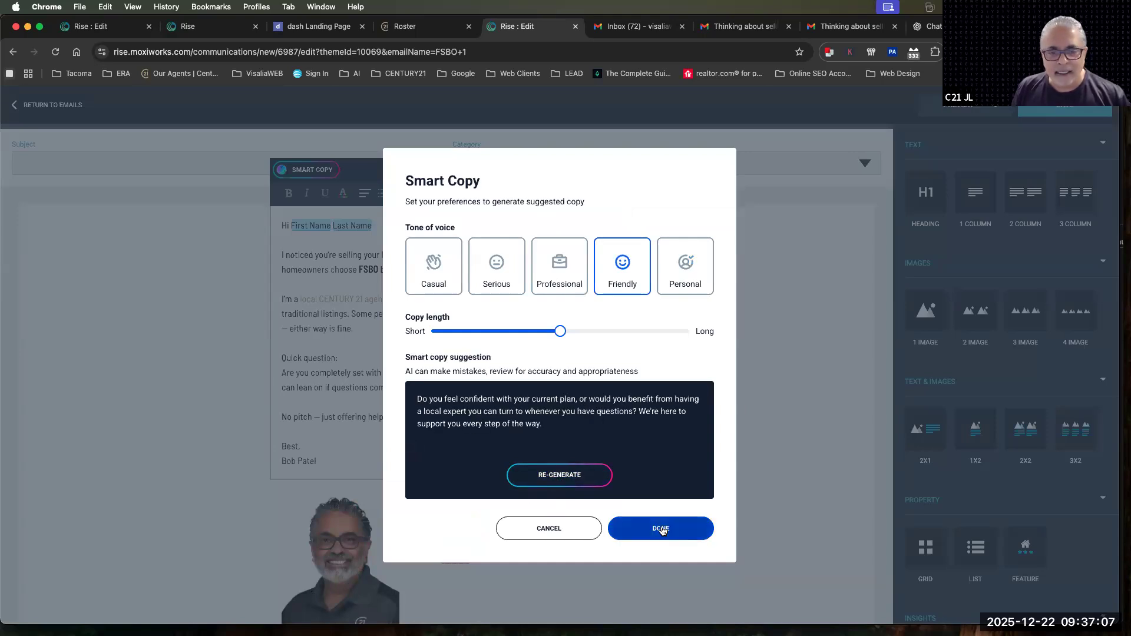
left_click(661, 530)
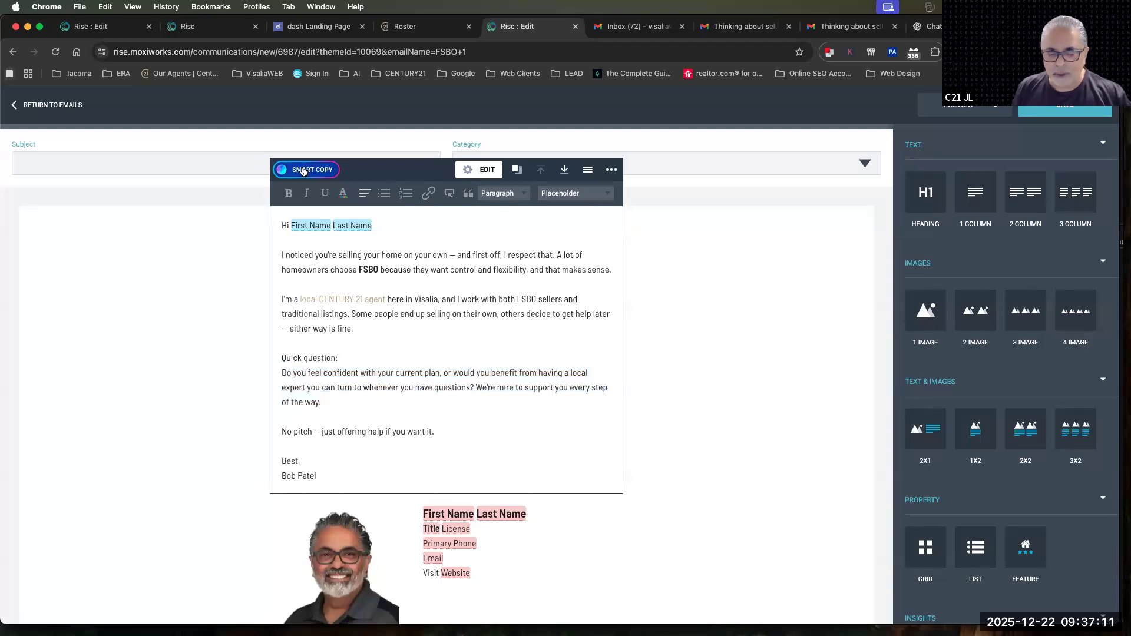
Rewrite the same question paragraph with Smart Copy in a Casual tone with a longer copy length and accept the suggestion
left_click_drag(321, 402, 282, 373)
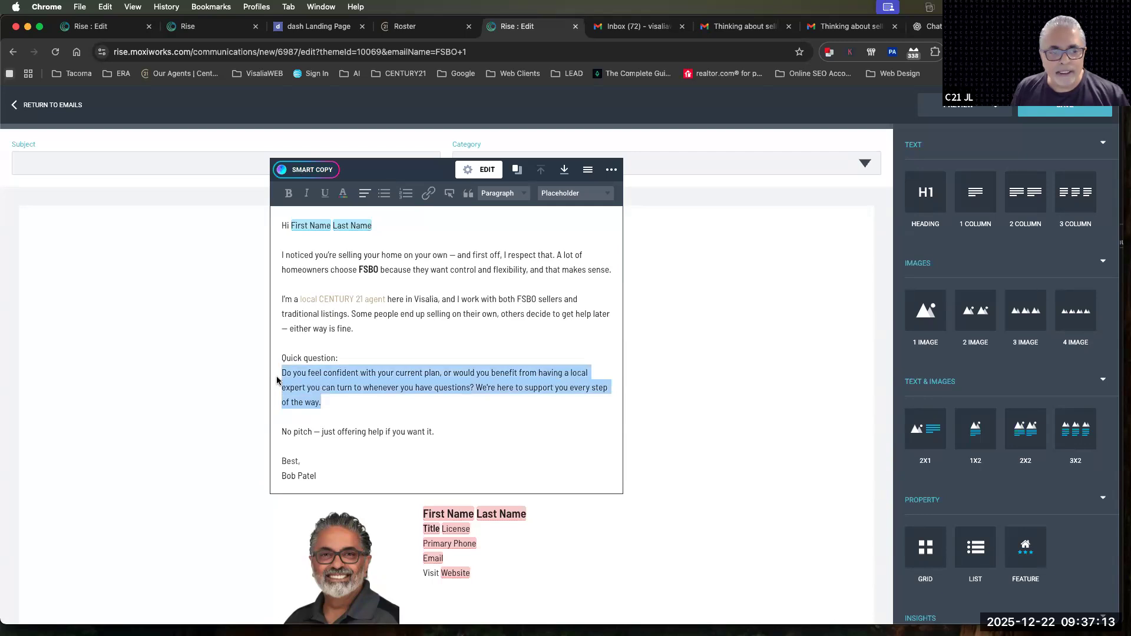
left_click(313, 170)
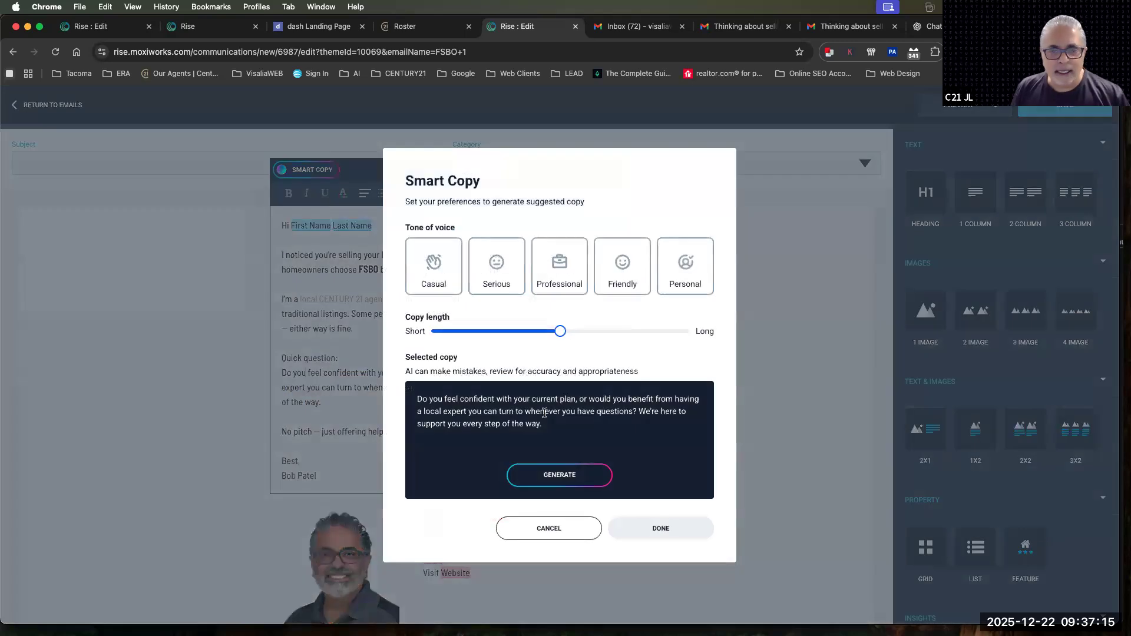
left_click(430, 265)
left_click(601, 331)
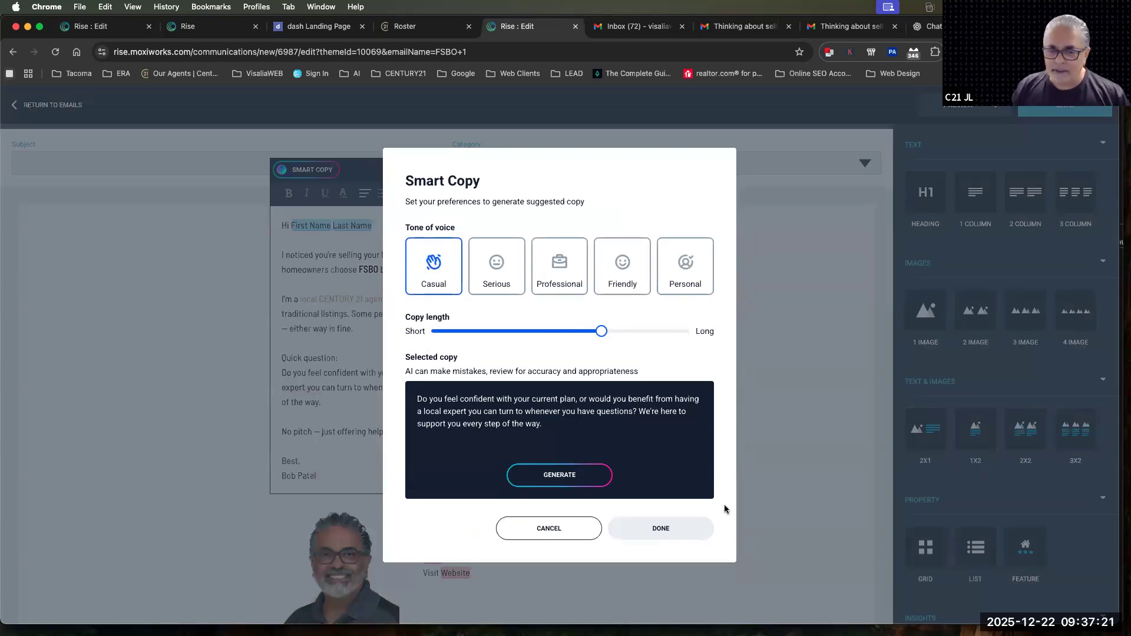
left_click(565, 477)
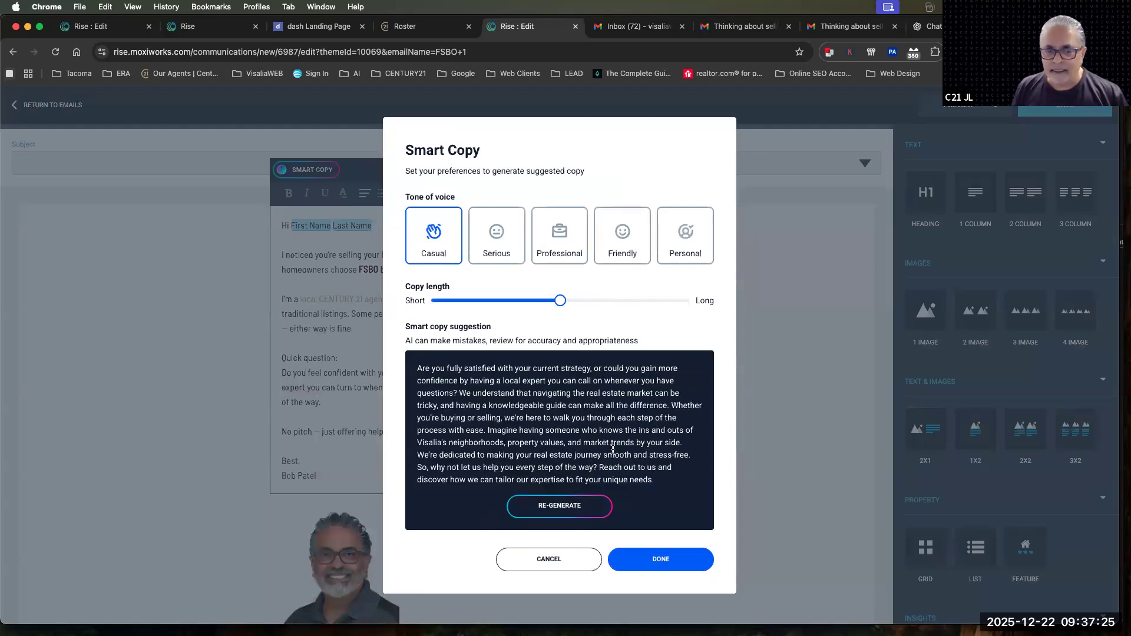
left_click(667, 563)
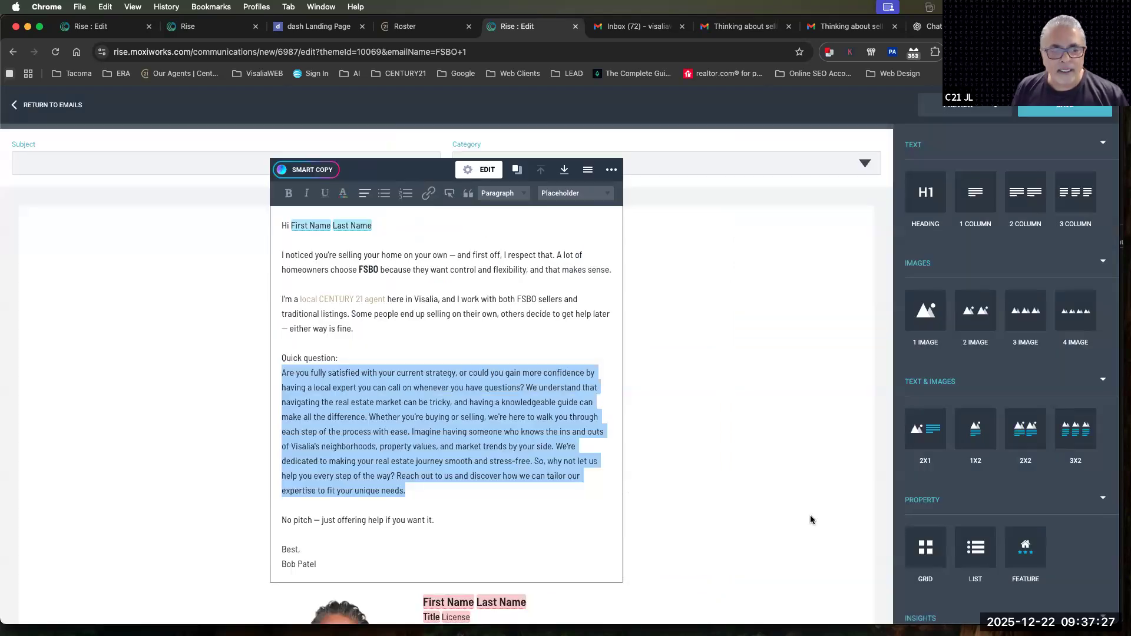
left_click(467, 461)
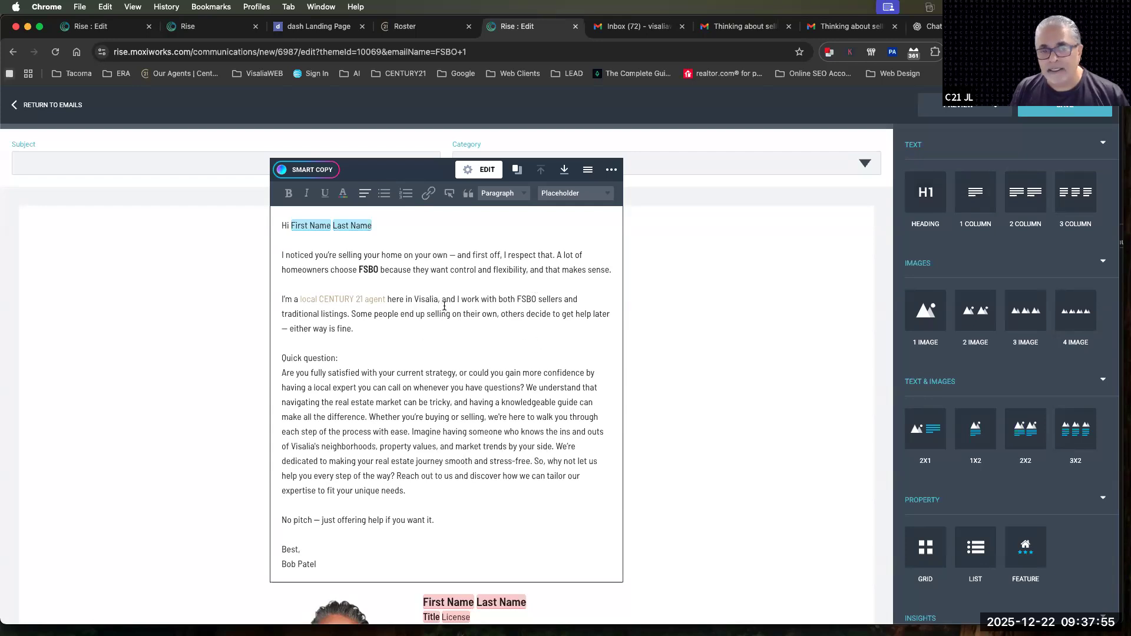
Insert a two-column text block between the message and the signature block, and delete it again
scroll(445, 306, "down", 2)
left_click_drag(1026, 192, 527, 518)
scroll(589, 448, "down", 5)
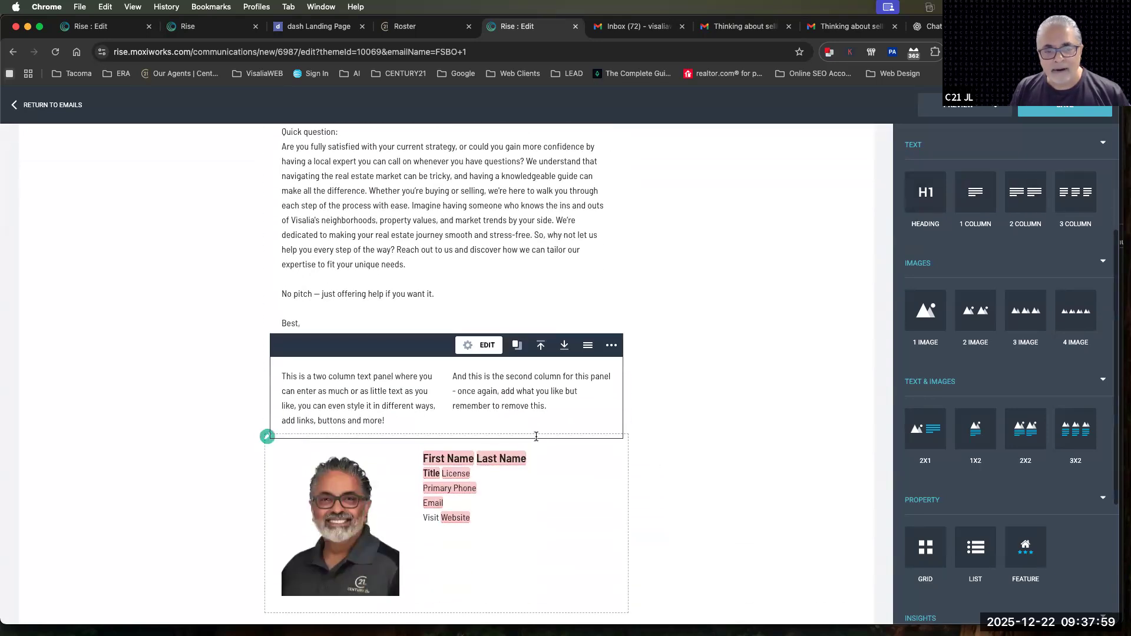
left_click(517, 403)
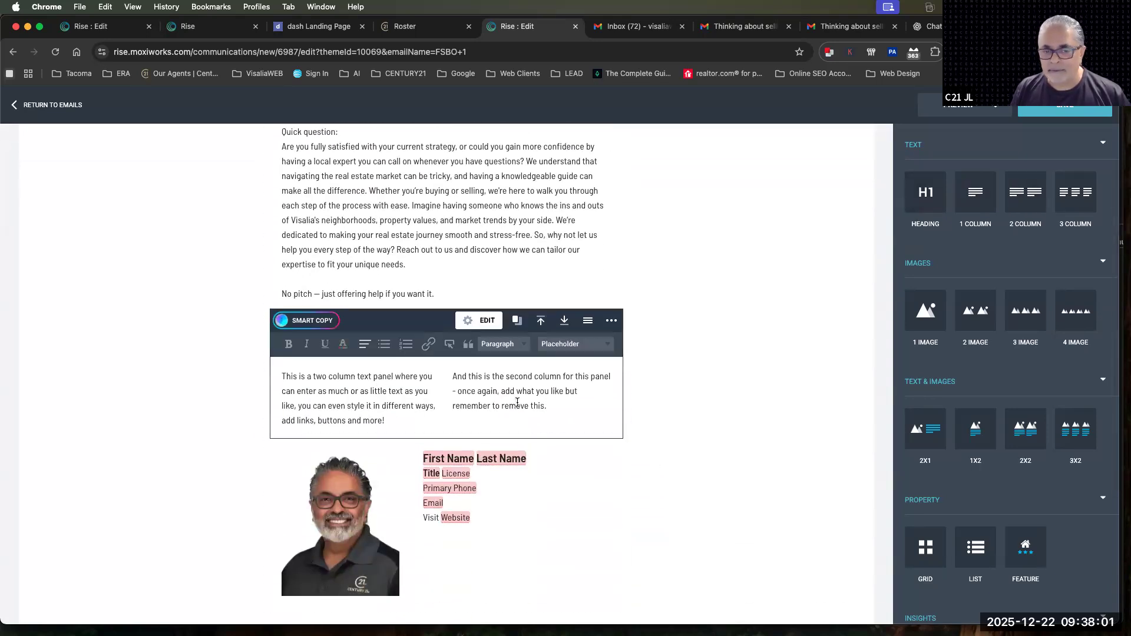
left_click(616, 326)
left_click(569, 348)
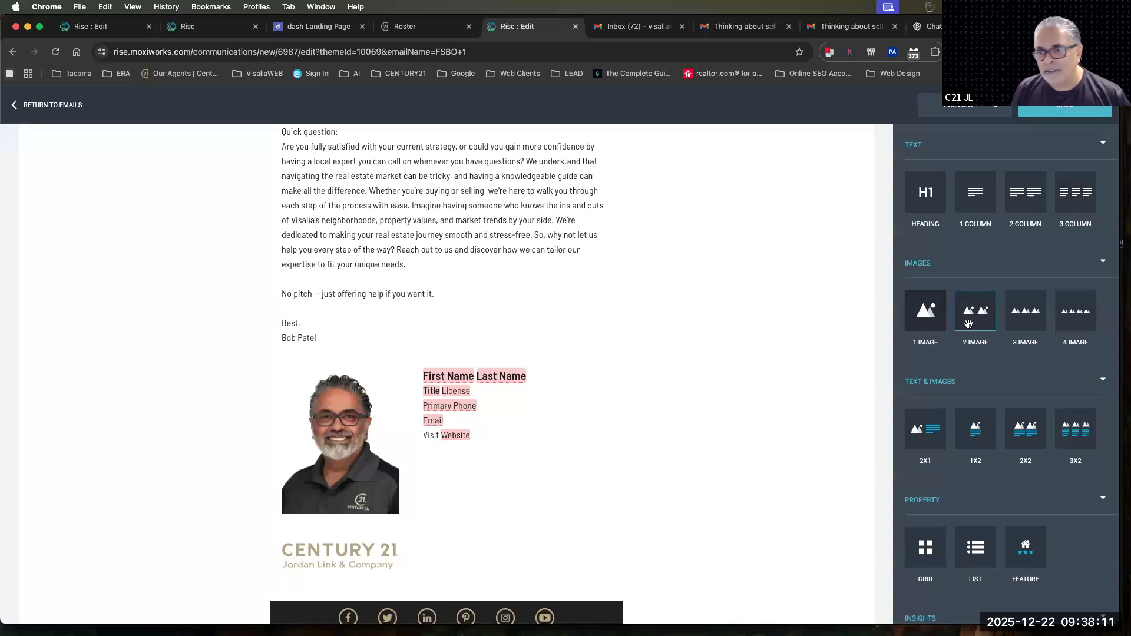
Insert a two-image block between the message and the signature block and open the image library for its first image
left_click_drag(976, 316, 500, 313)
mouse_move(514, 411)
left_mouse_down()
mouse_move(525, 571)
mouse_move(500, 513)
mouse_move(471, 330)
mouse_move(479, 352)
left_mouse_up()
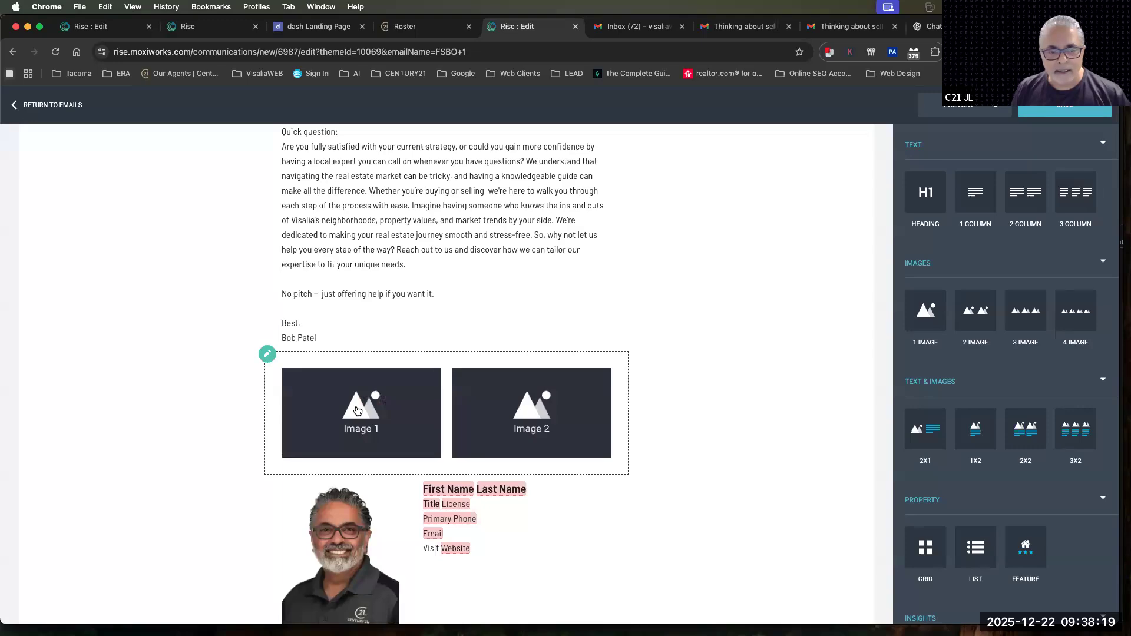
left_click(358, 410)
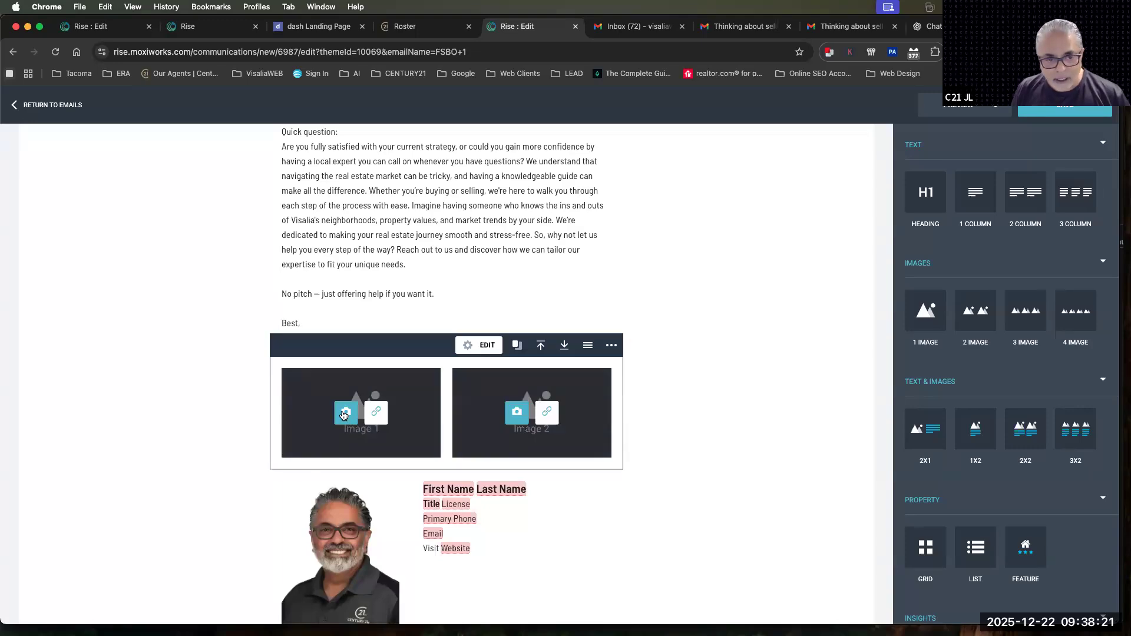
left_click(345, 415)
scroll(457, 419, "down", 10)
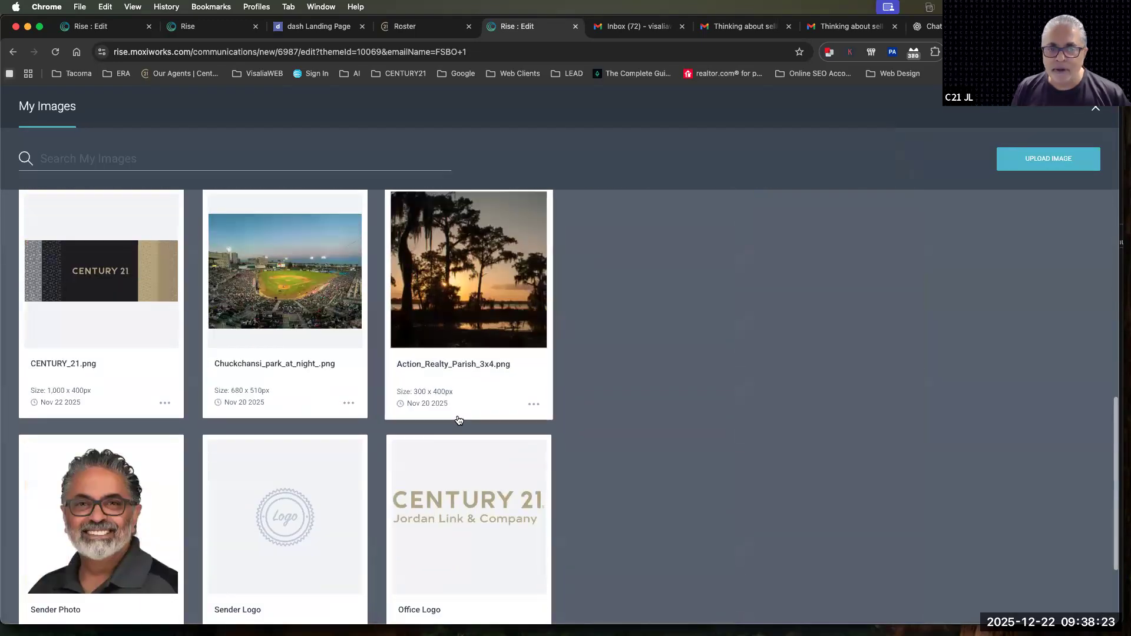
scroll(459, 420, "up", 2)
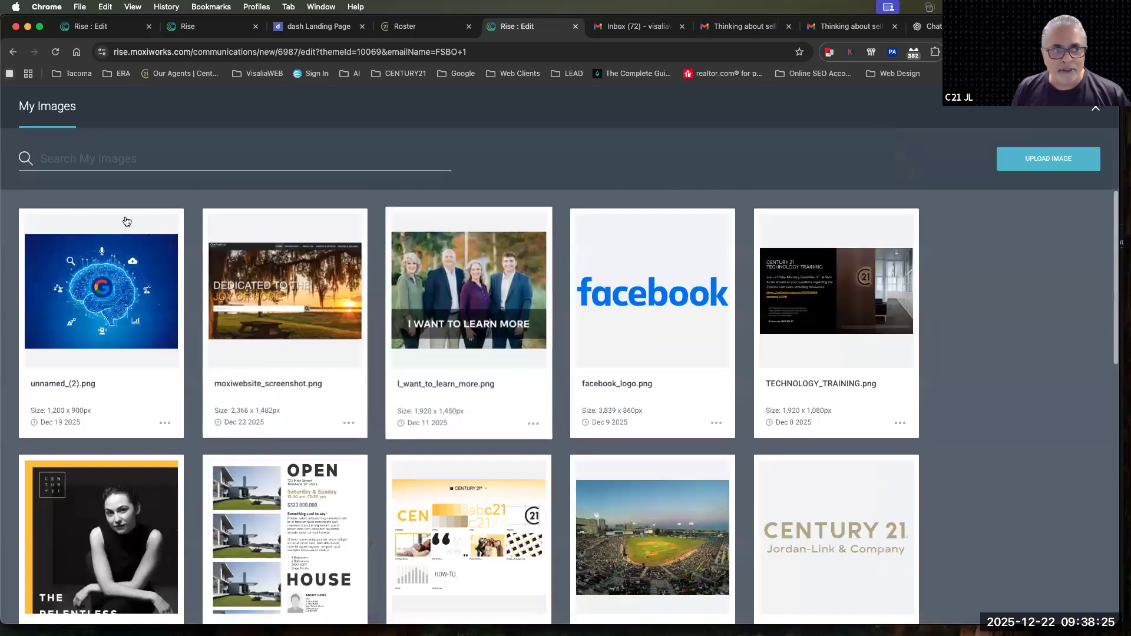
Search the images for "lake", shorten the search to "l", and fill both image slots with the CENTURY 21 Jordan-Link & Company logo
left_click(64, 159)
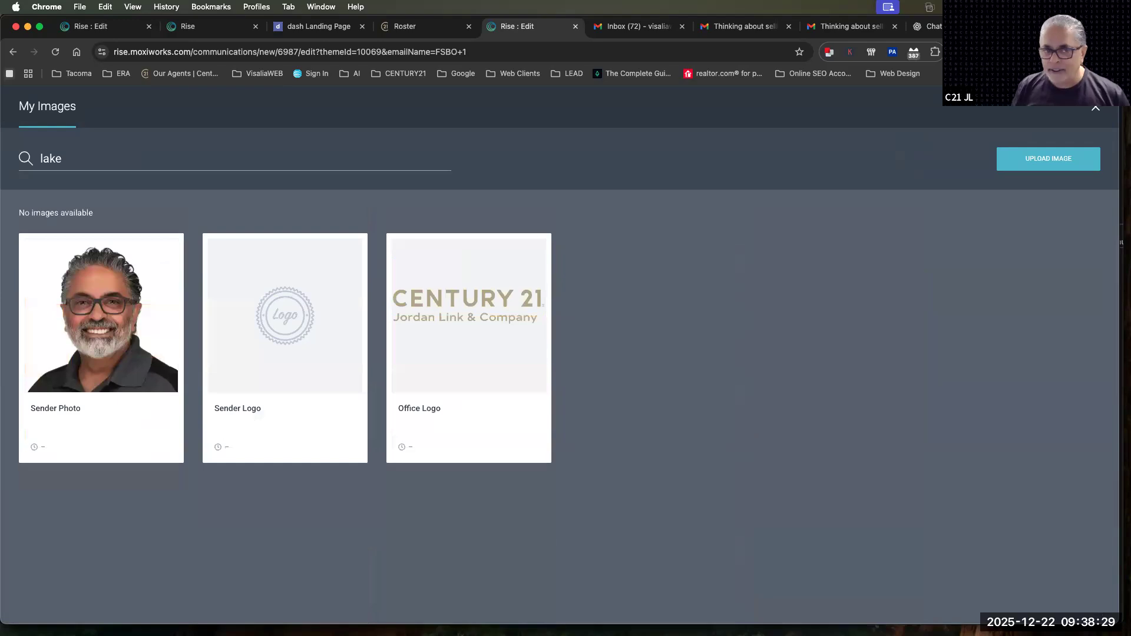
key("BackSpace")
key("BackSpace")
key("BackSpace")
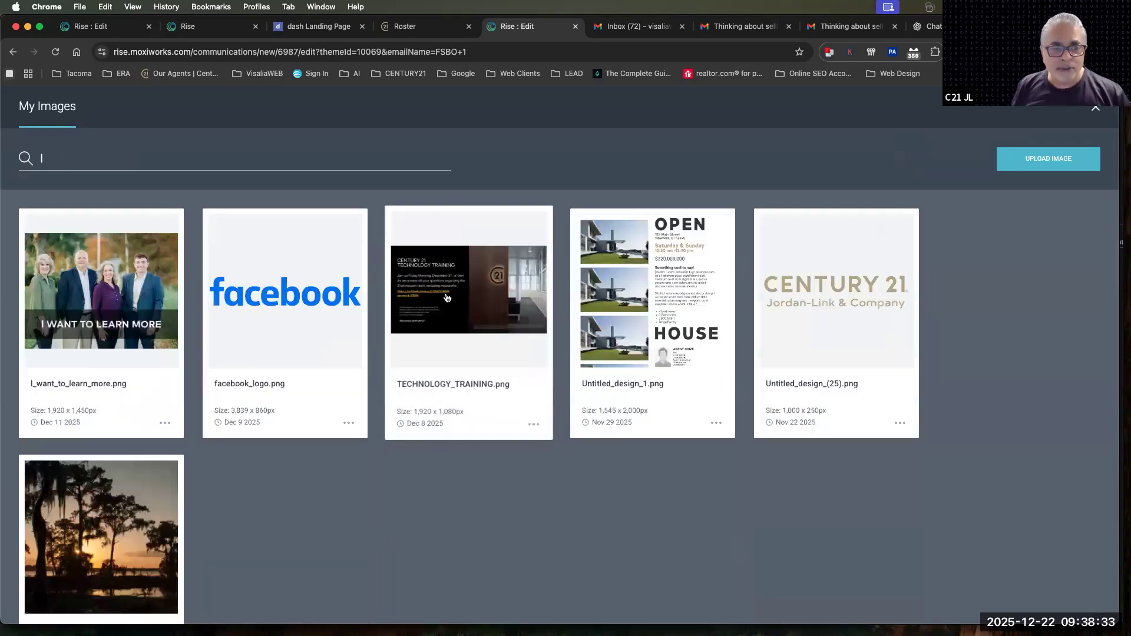
left_click(801, 289)
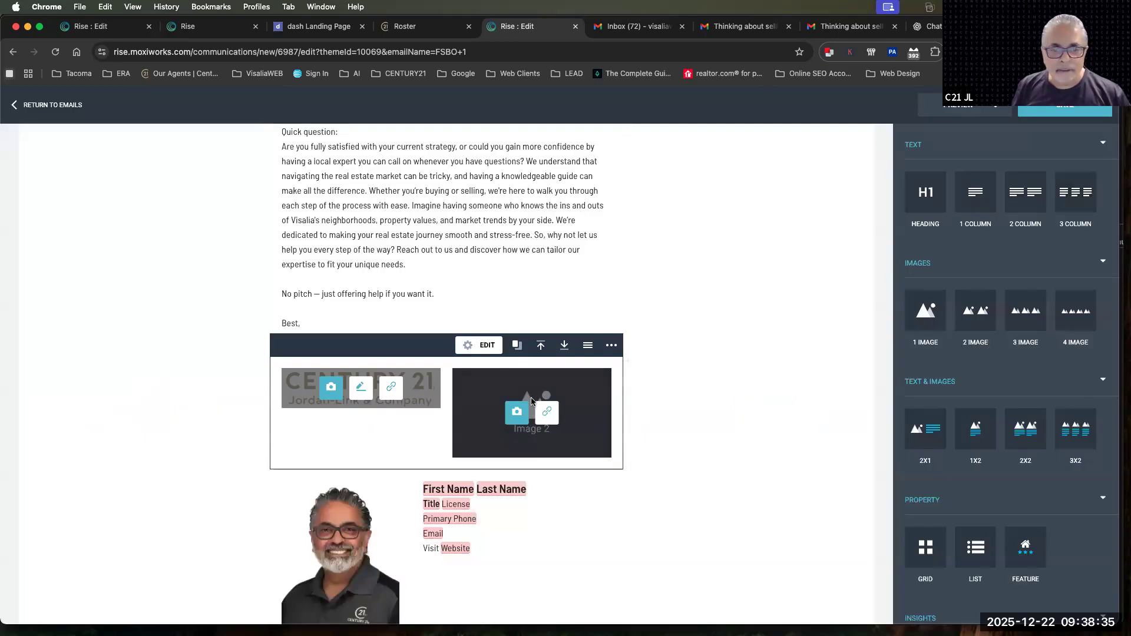
left_click(517, 412)
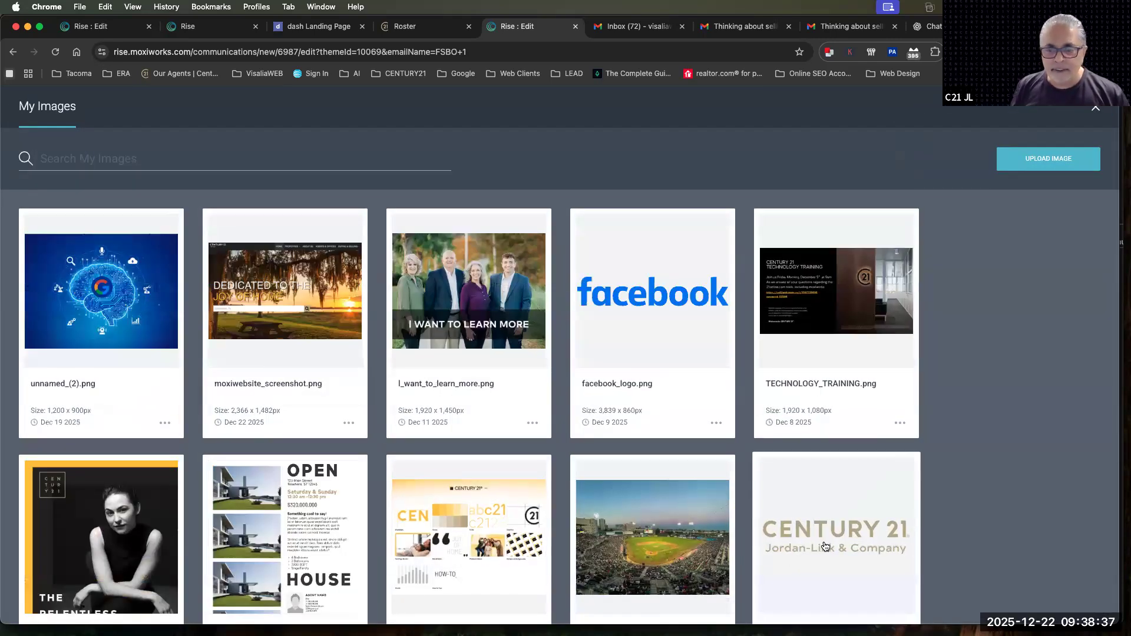
left_click(826, 547)
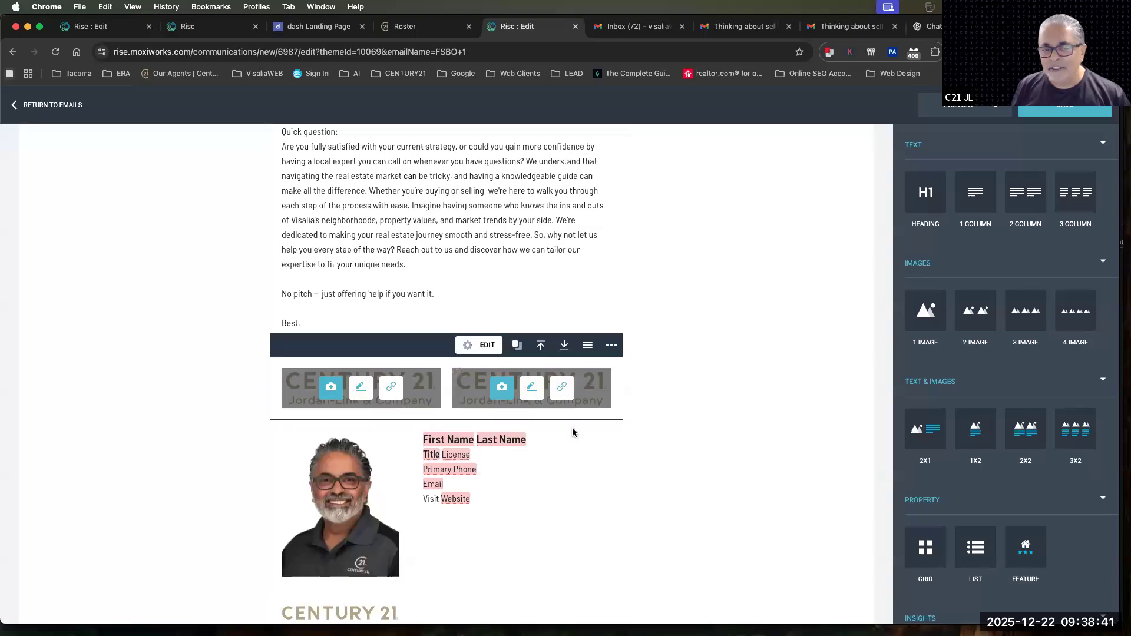
Replace the images in both slots of the two-image block with CENTURY_21.png
left_click(502, 387)
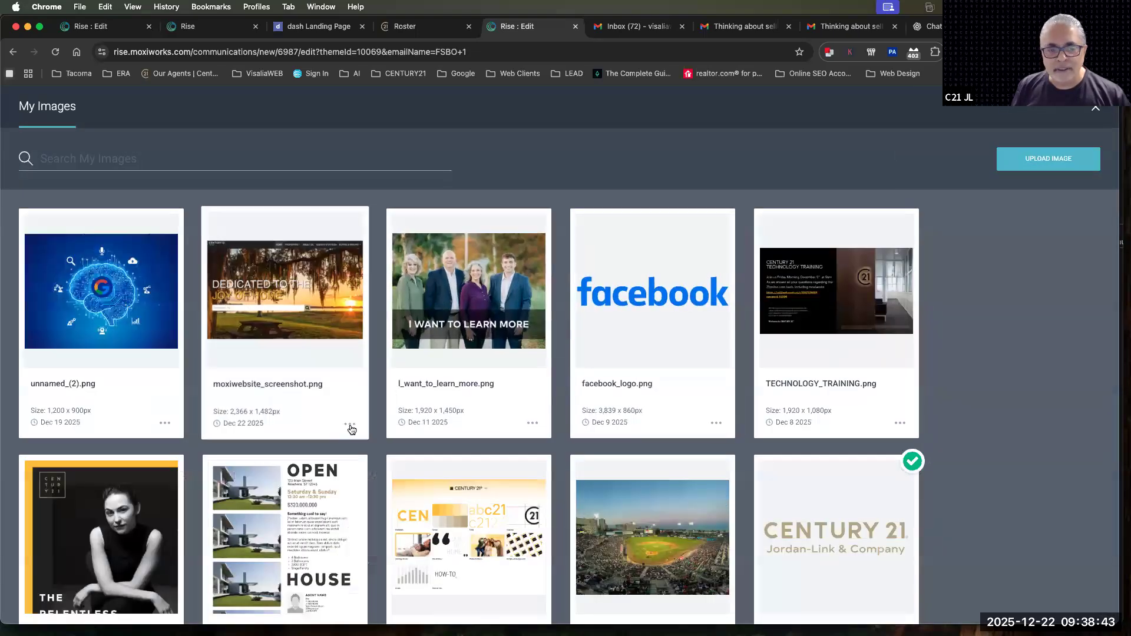
scroll(352, 429, "down", 8)
left_click(109, 336)
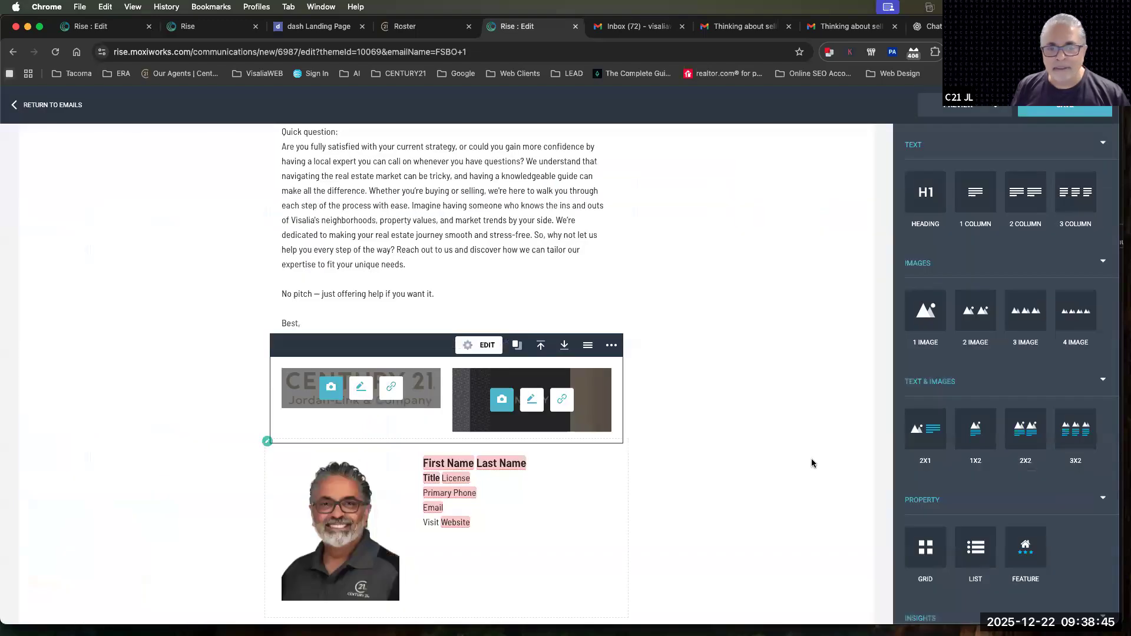
left_click(380, 389)
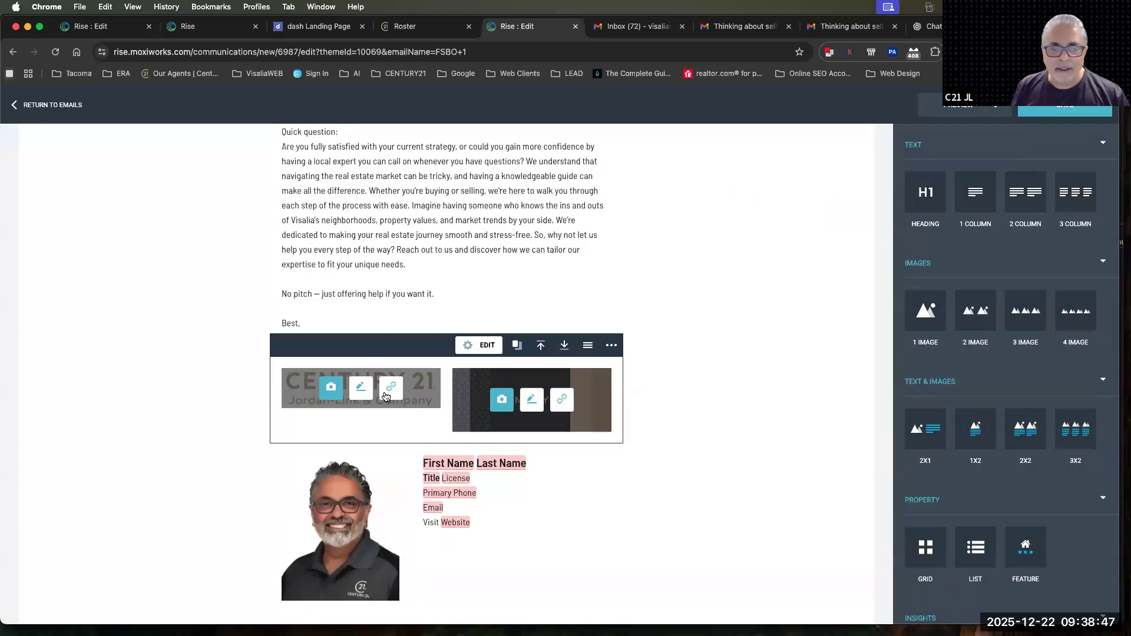
left_click(332, 388)
scroll(348, 392, "down", 8)
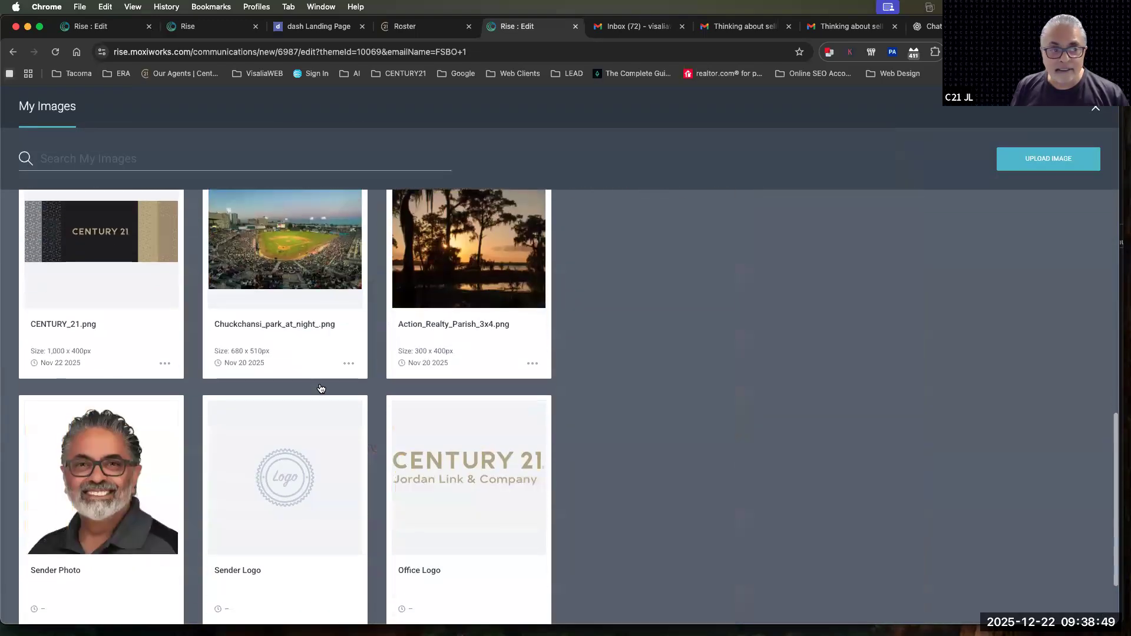
left_click(43, 283)
left_click(777, 439)
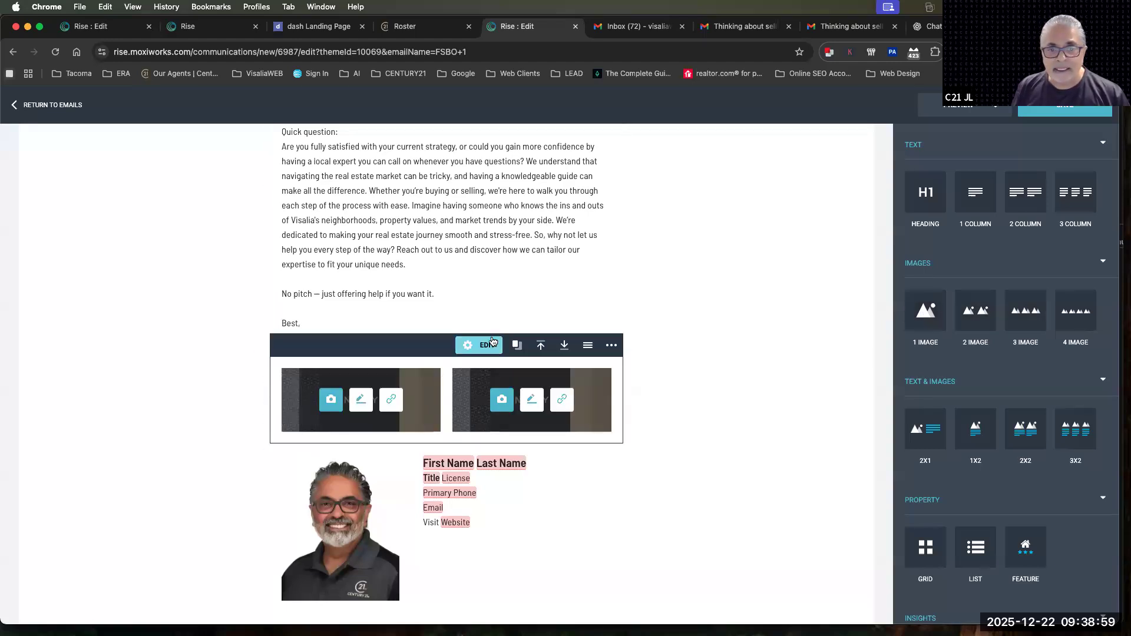
Set the image block's column count to 1 Column
left_click(478, 346)
left_click(549, 251)
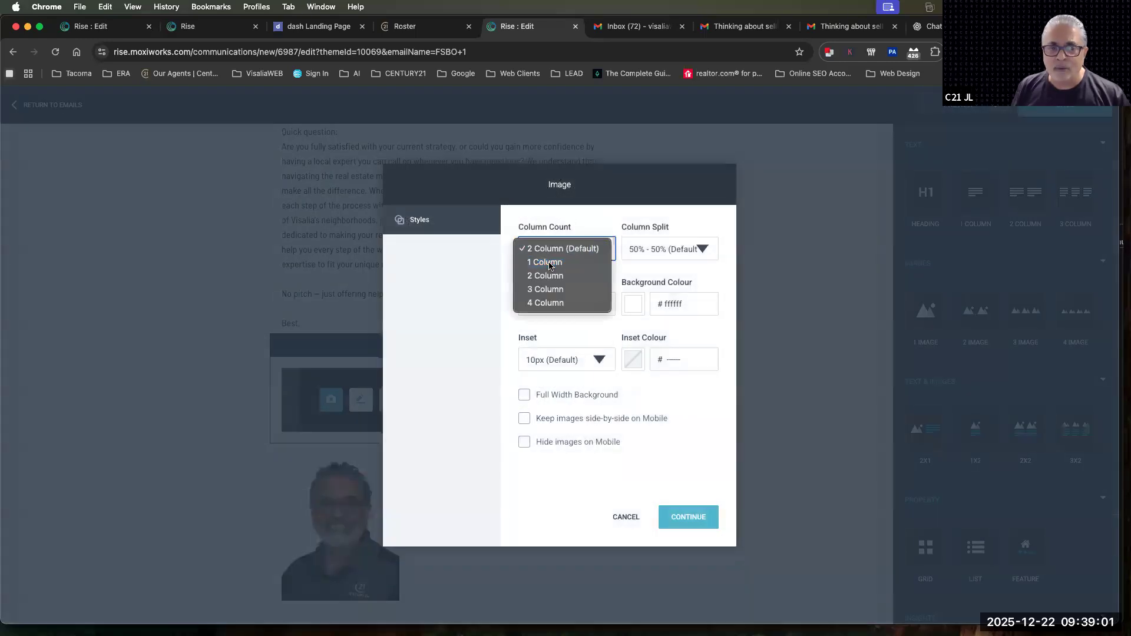
left_click(548, 261)
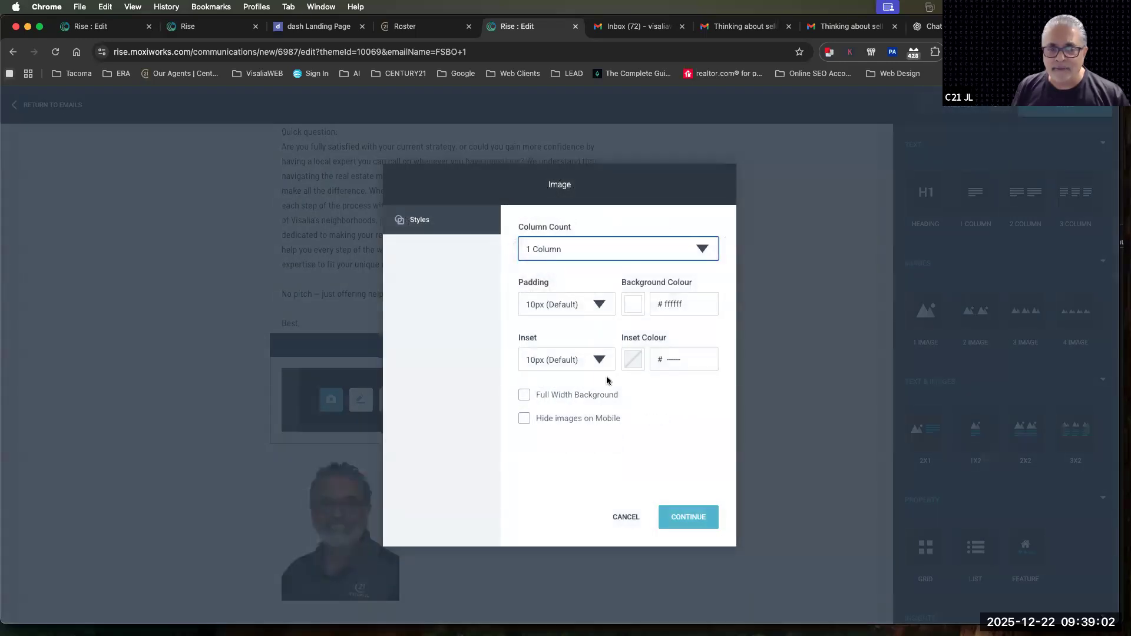
left_click(544, 252)
left_click(665, 498)
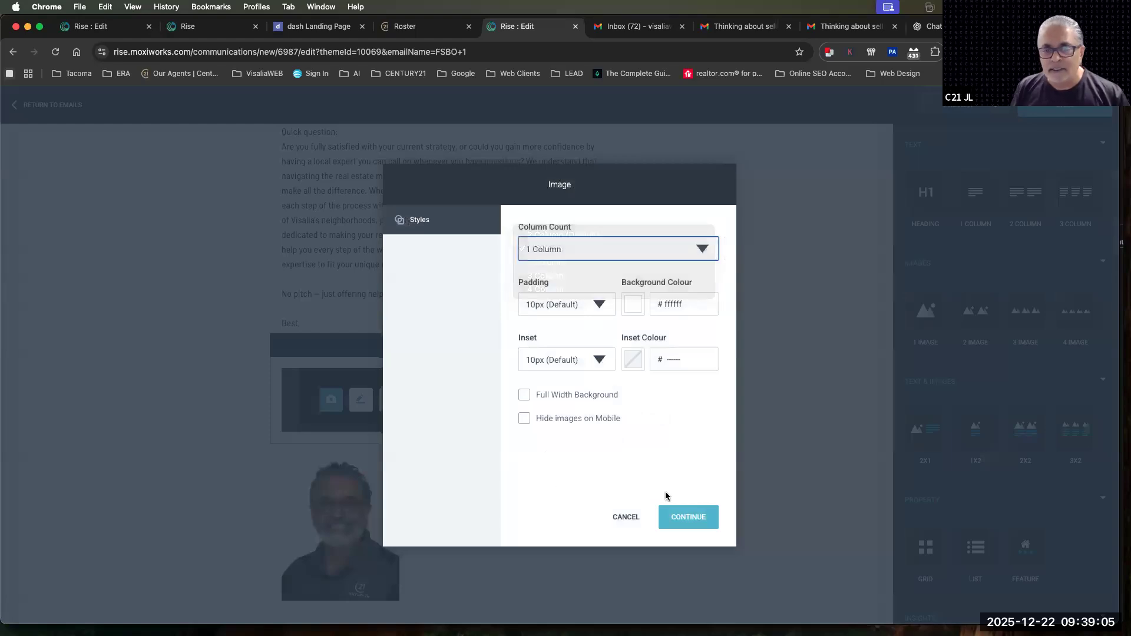
left_click(684, 517)
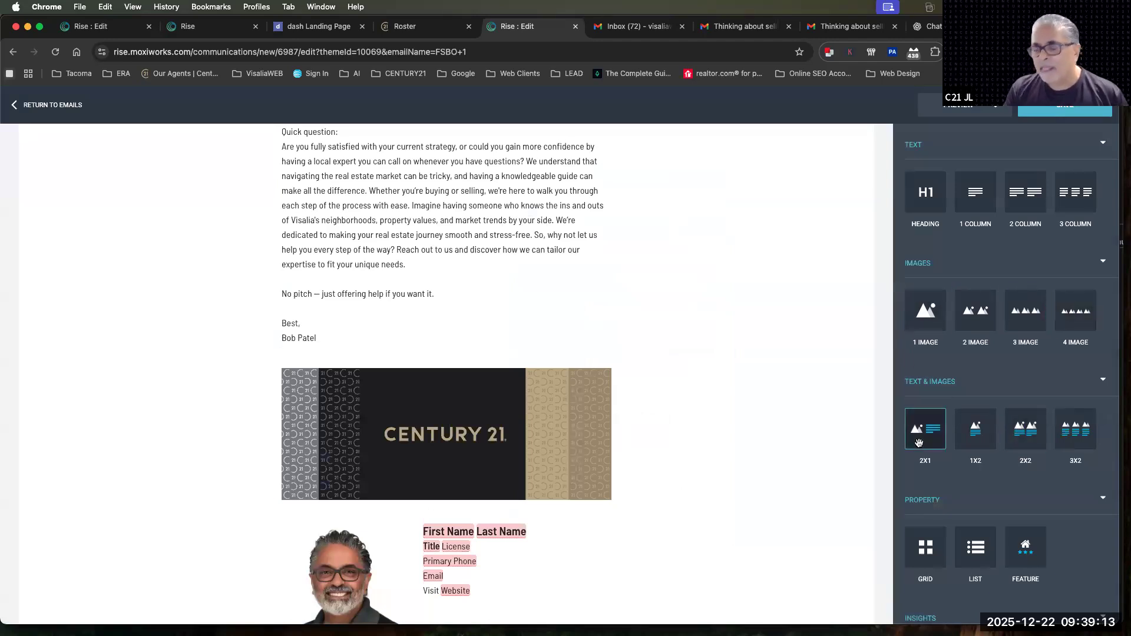
Insert a 2X1 text-and-image block above the CENTURY 21 banner and arrange it as Image on Right, Text on Left
left_click_drag(919, 443, 651, 358)
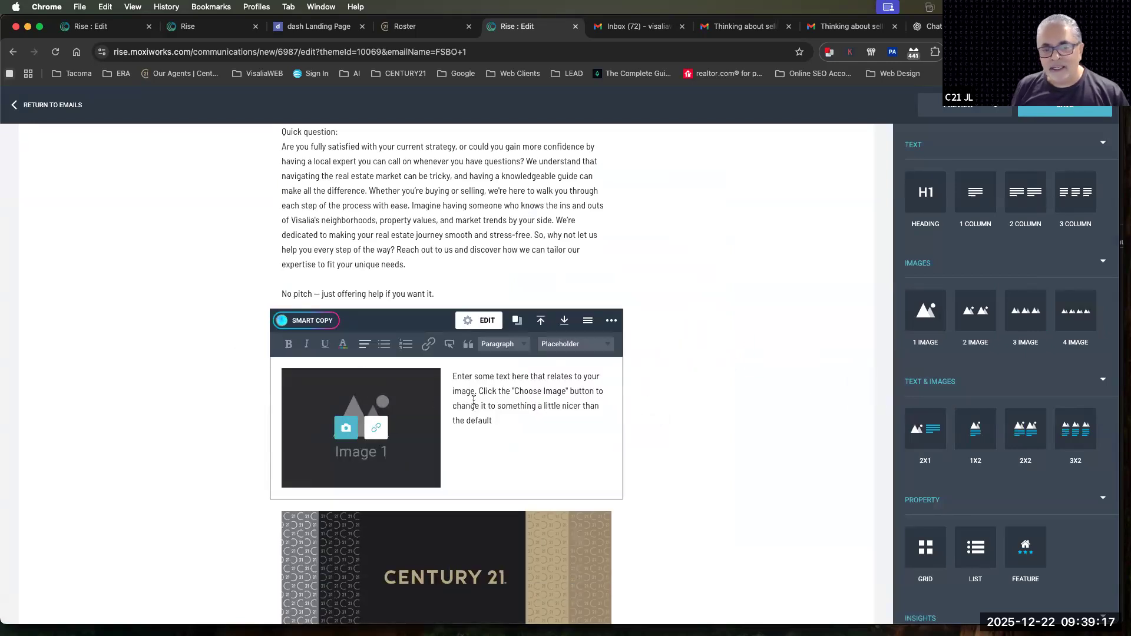
left_click(483, 321)
left_click(553, 250)
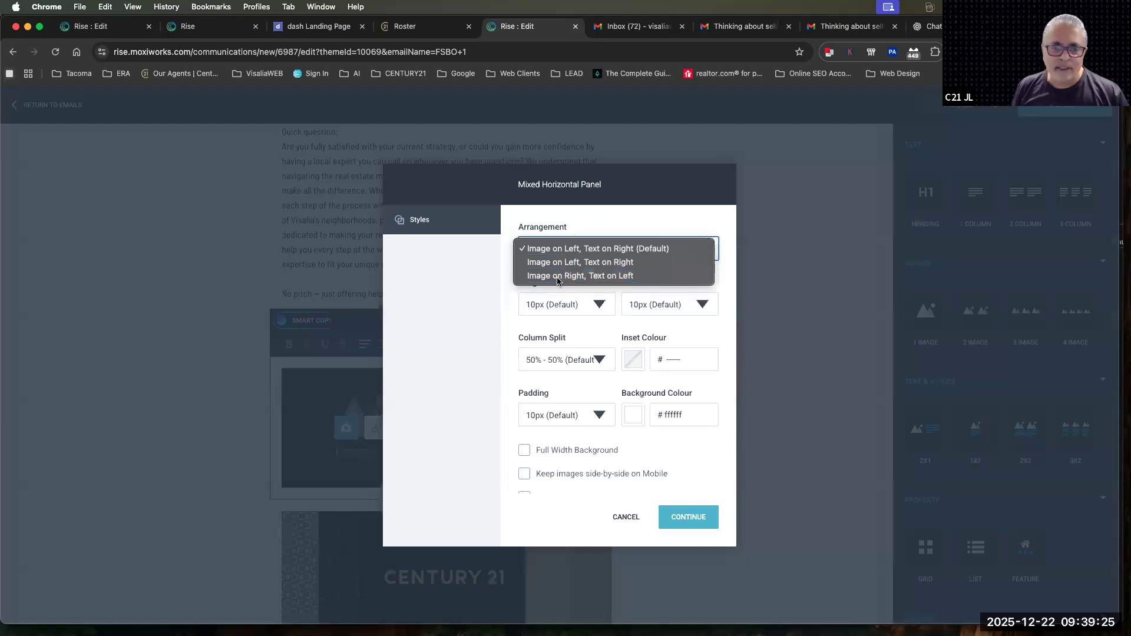
left_click(559, 277)
left_click(697, 518)
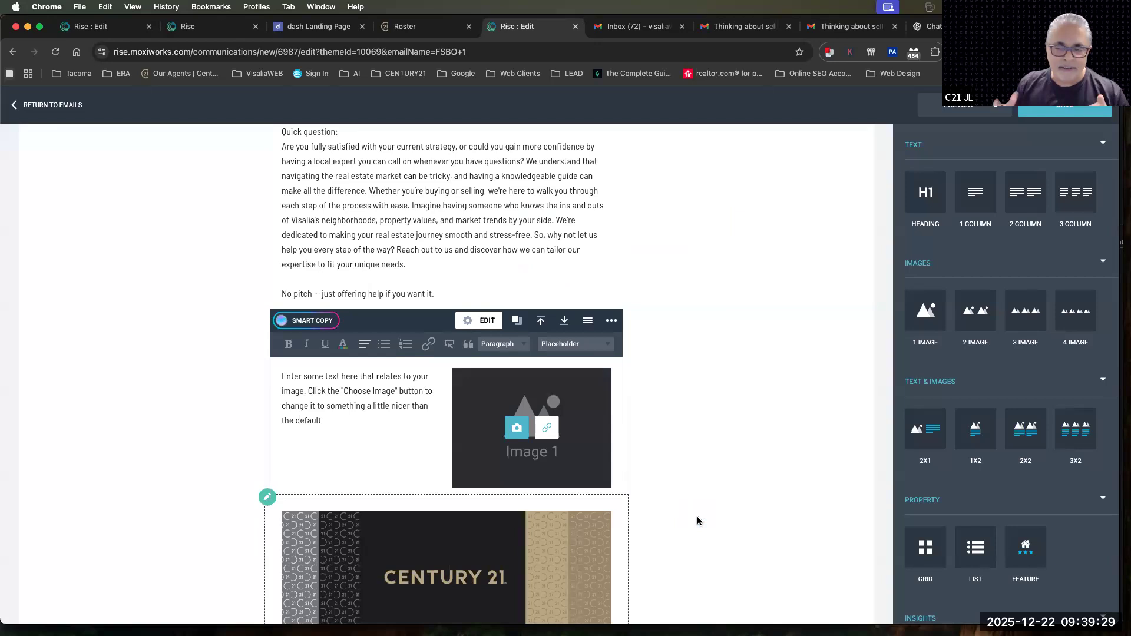
Fill the 2X1 block's image with moxiwebsite_screenshot.png, and delete the whole block again
left_click(517, 429)
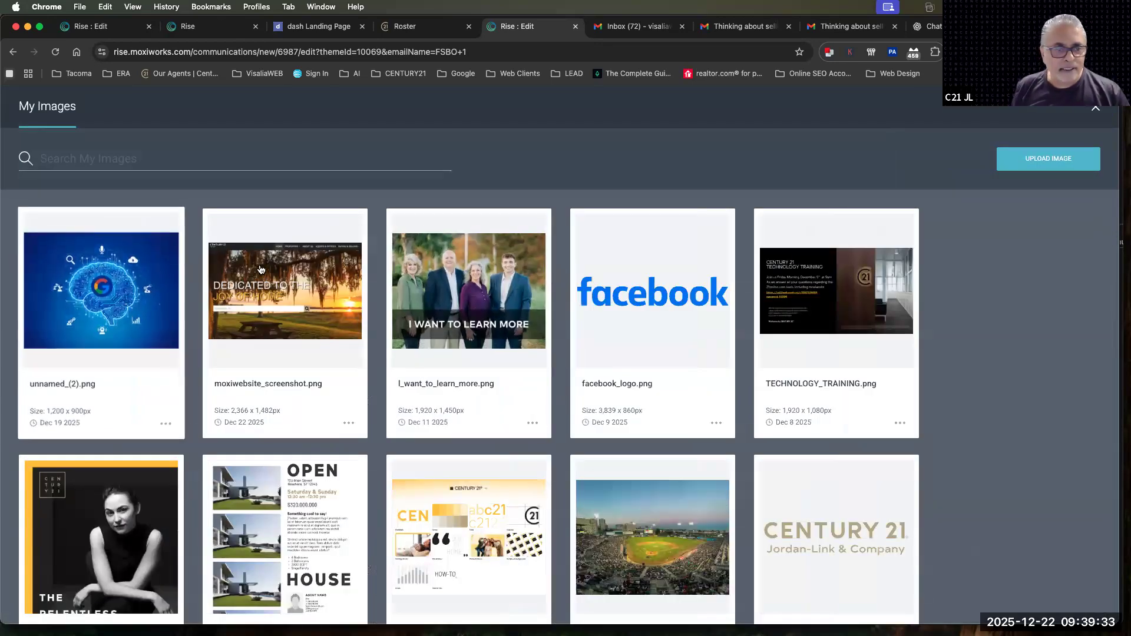
left_click(866, 612)
left_click(794, 439)
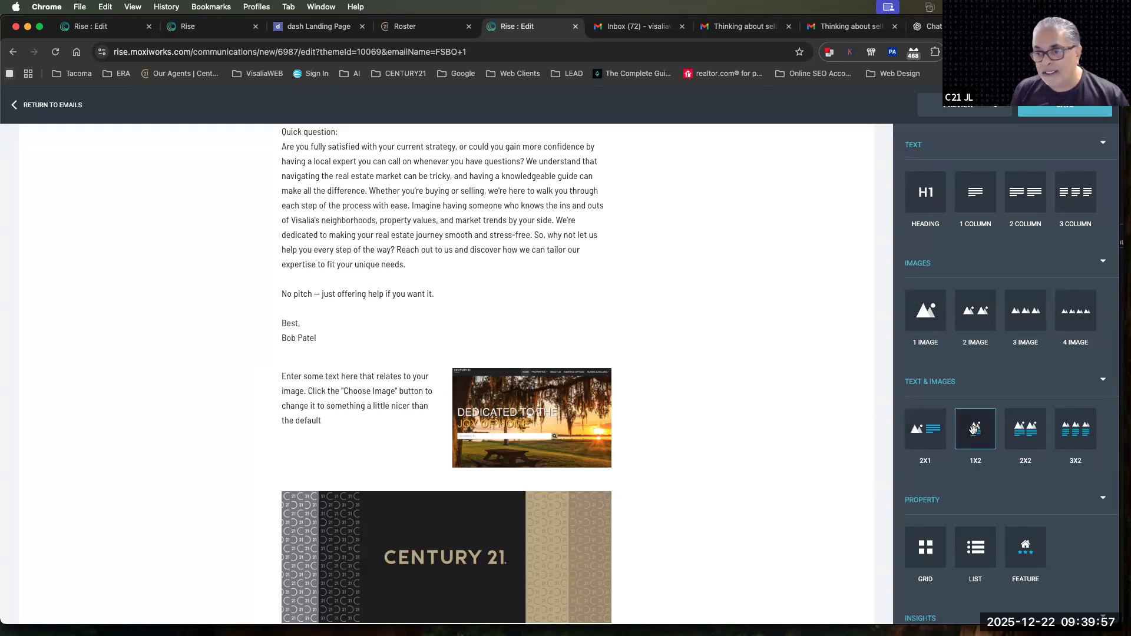
left_click(563, 397)
left_click(612, 321)
left_click(568, 346)
Insert a 1X2 text-and-image block above the CENTURY 21 banner and a 2X2 block directly below it
left_click_drag(976, 430, 482, 341)
scroll(466, 354, "down", 3)
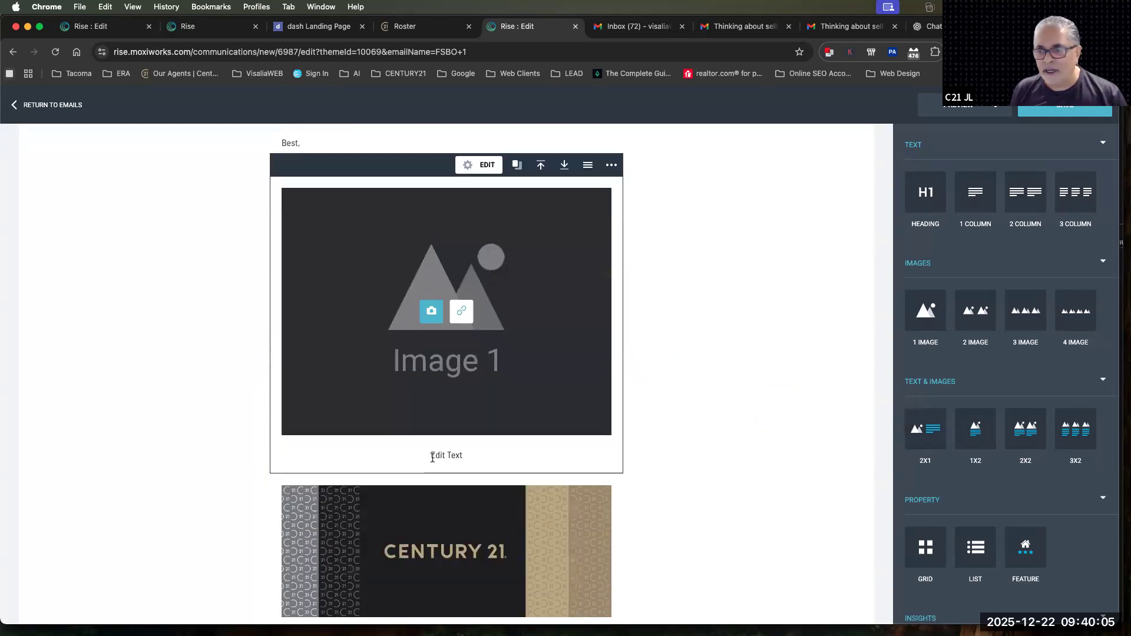
left_click_drag(1044, 442, 516, 463)
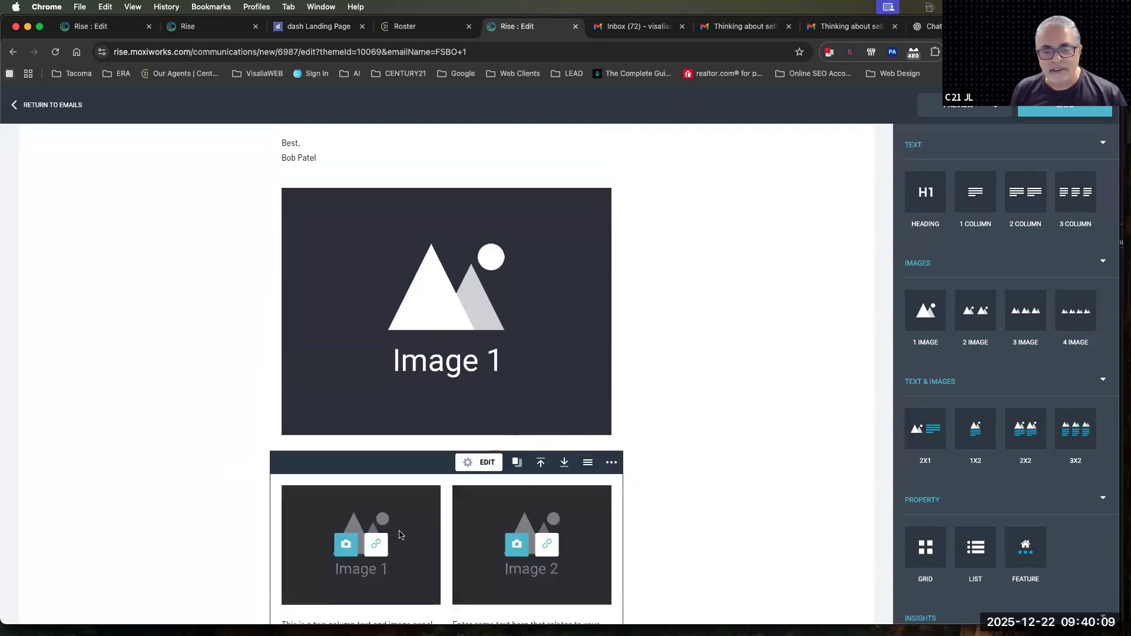
scroll(399, 535, "down", 5)
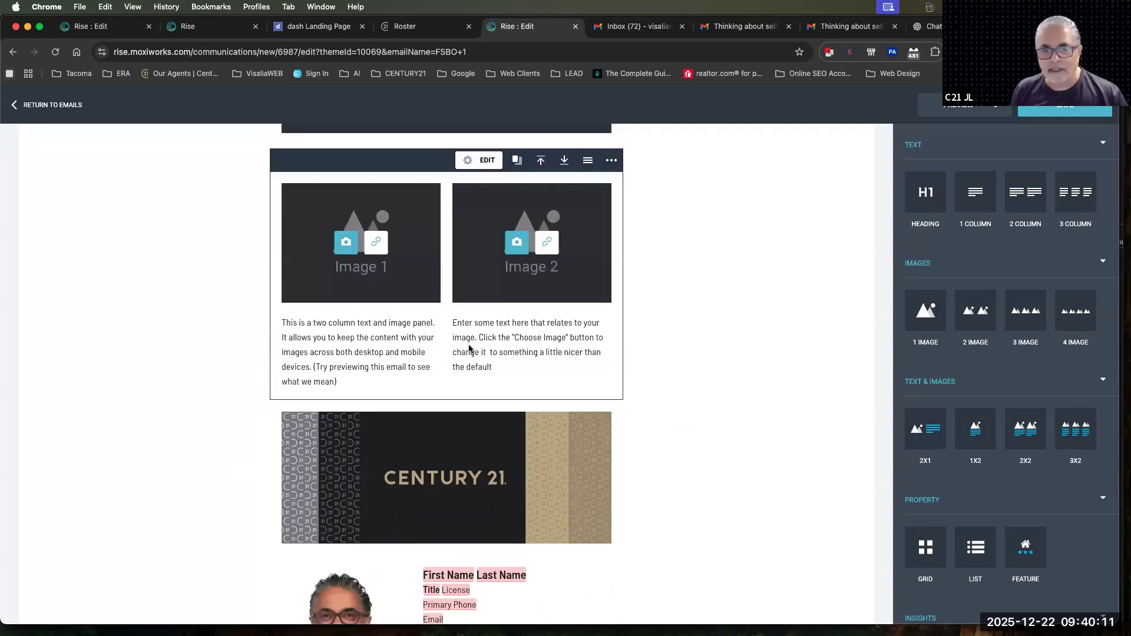
scroll(470, 348, "up", 3)
Delete the 2X2 and 1X2 text-and-image blocks above the CENTURY 21 banner
left_click(612, 319)
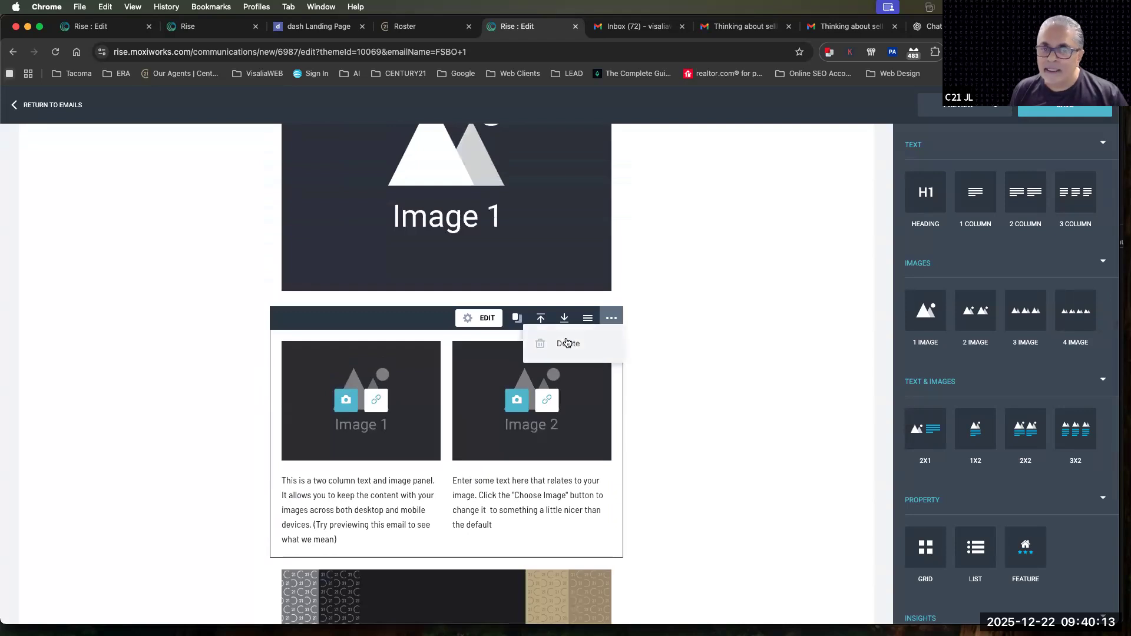
left_click(566, 343)
scroll(580, 344, "up", 5)
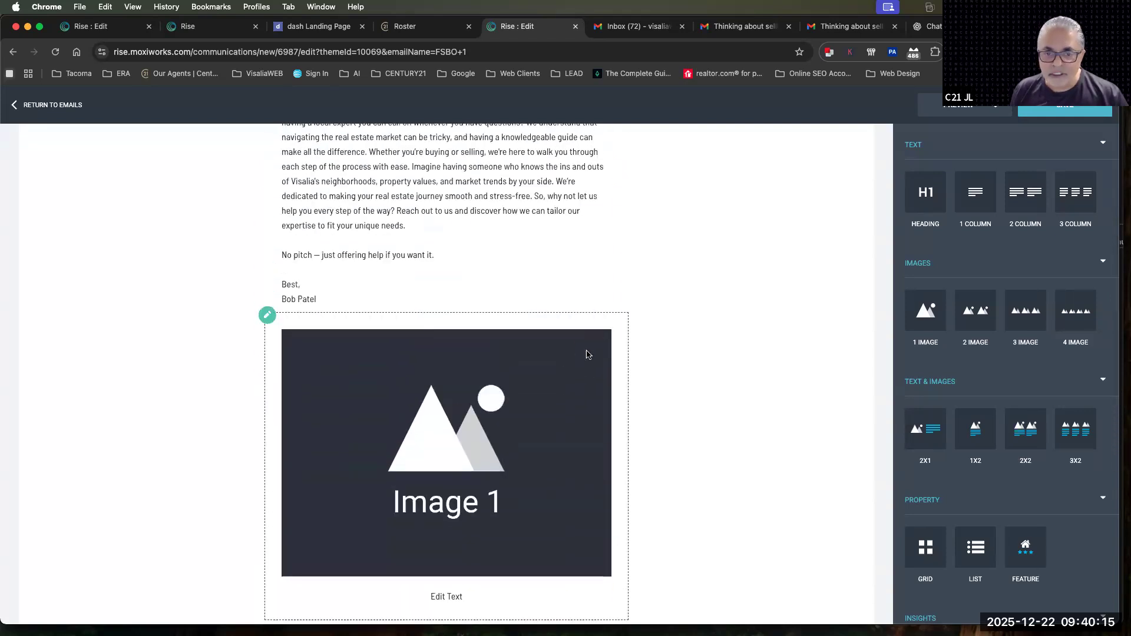
left_click(613, 308)
left_click(567, 340)
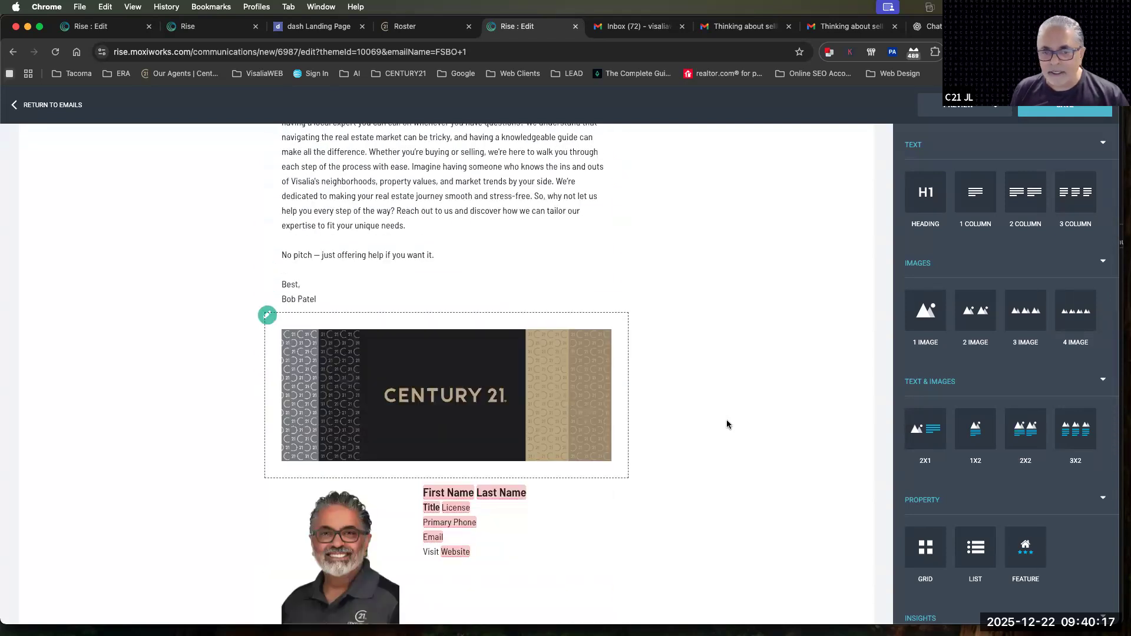
Insert a property Feature block between the message and the CENTURY 21 banner and highlight its "Open House:" line
scroll(1070, 436, "down", 4)
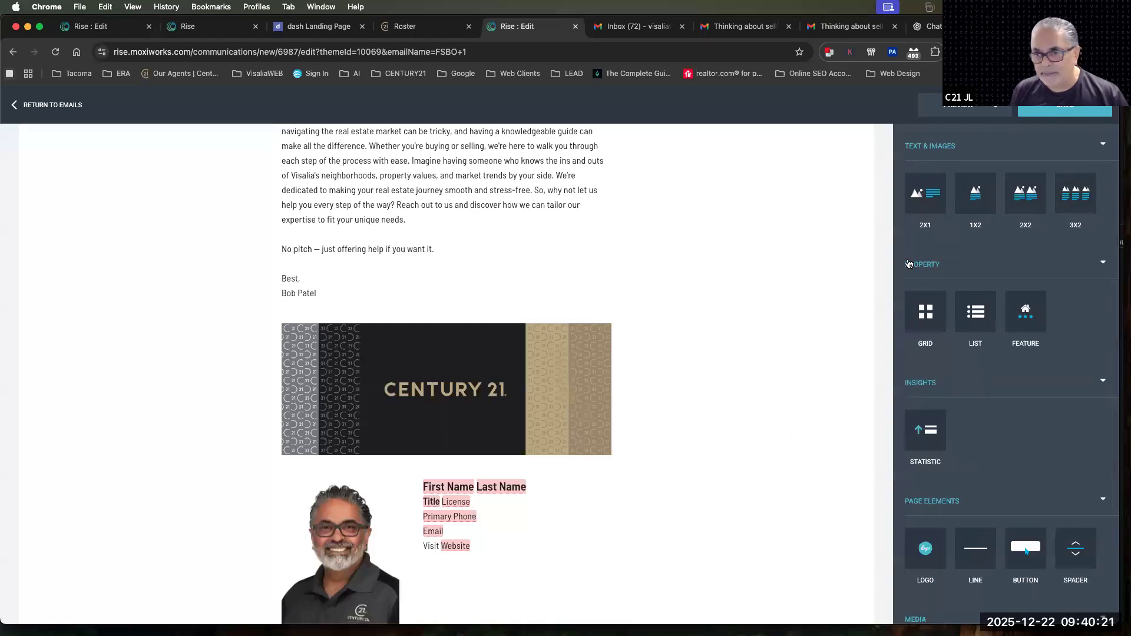
left_click(910, 264)
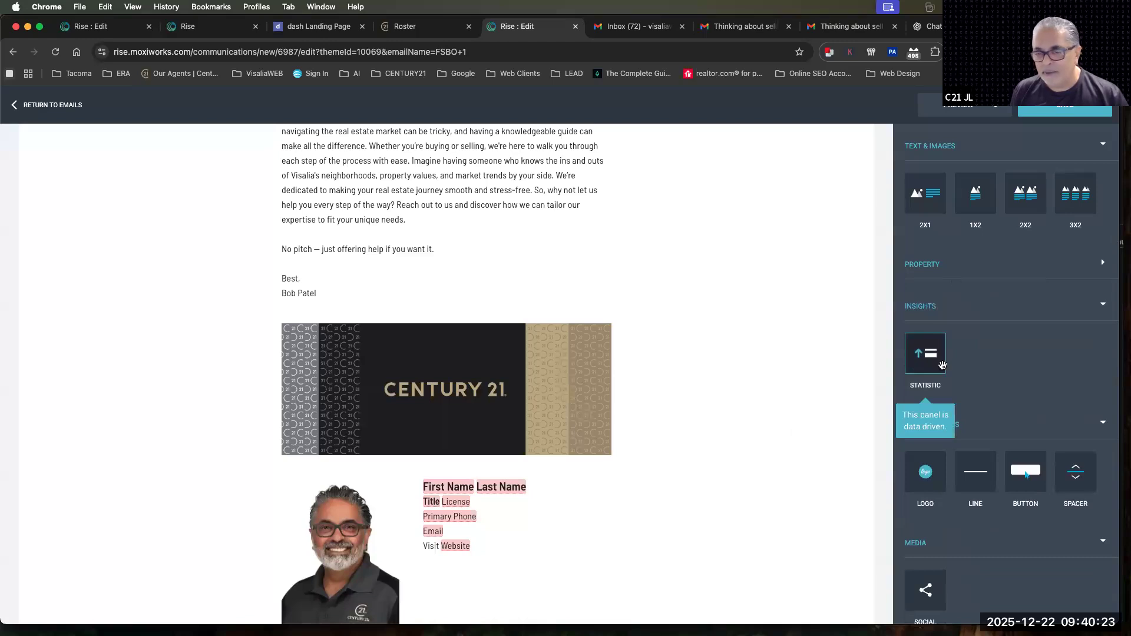
scroll(942, 365, "up", 3)
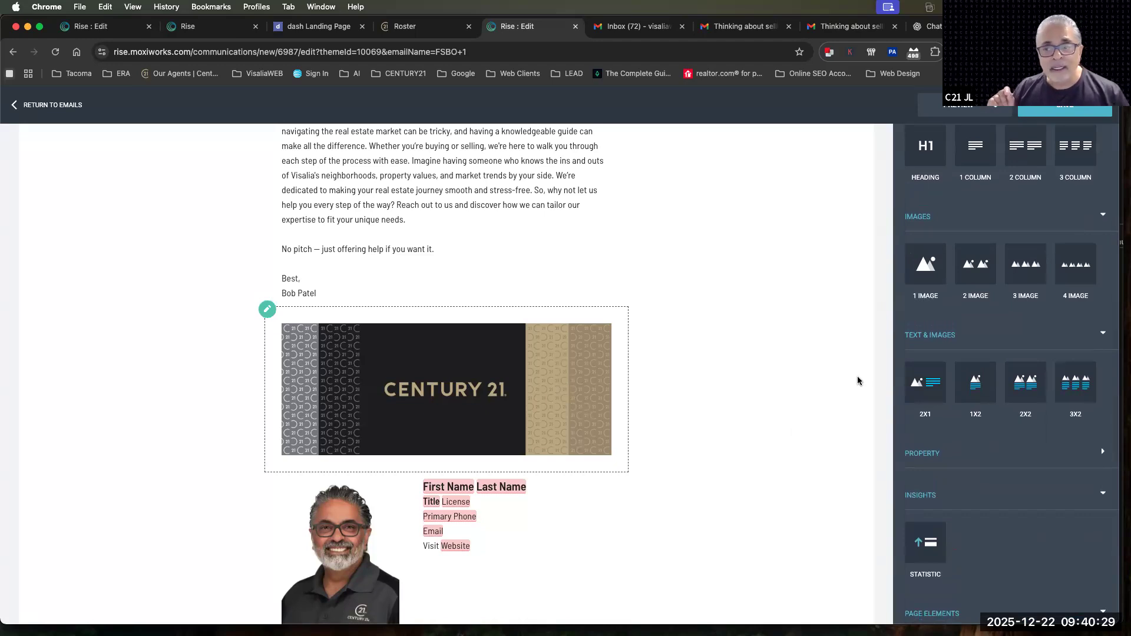
scroll(858, 381, "down", 5)
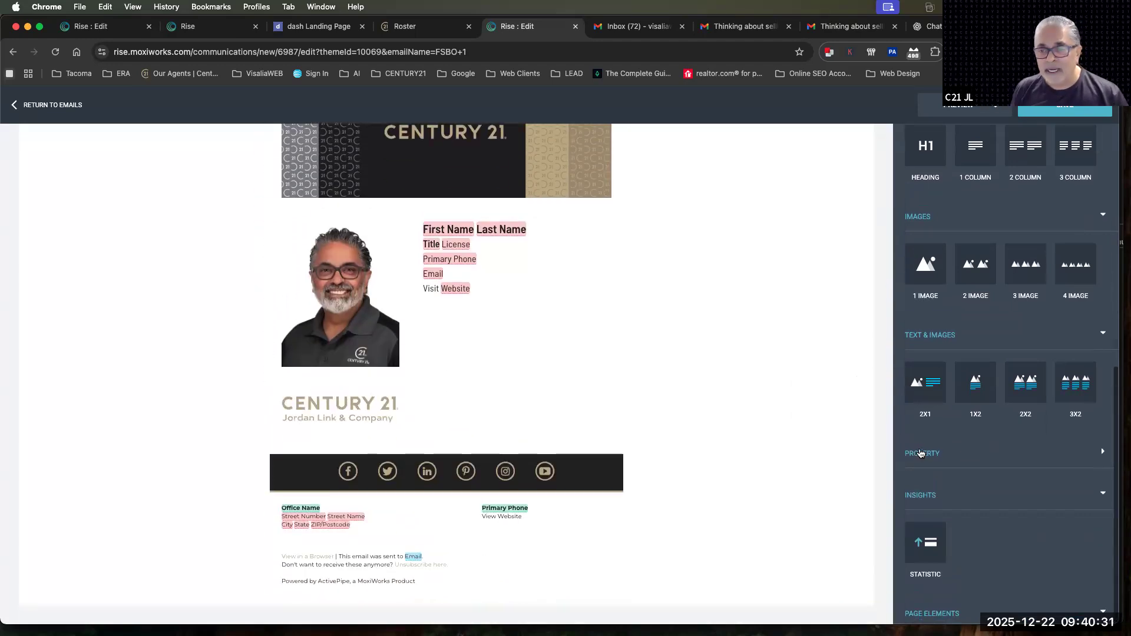
left_click(921, 454)
scroll(554, 489, "up", 6)
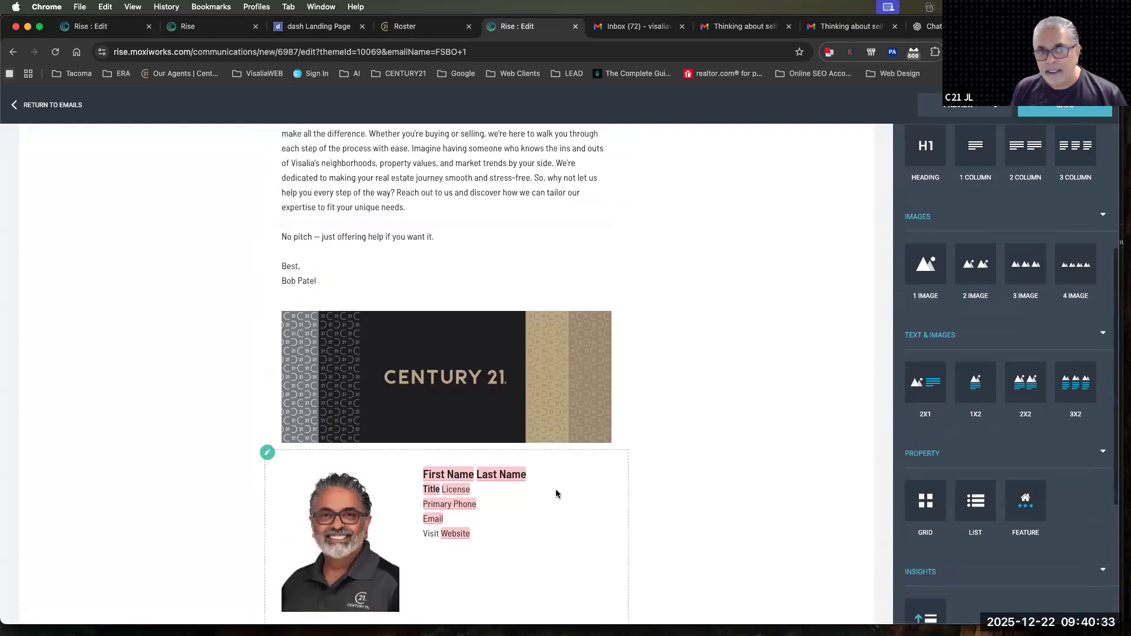
left_click_drag(1026, 499, 594, 354)
scroll(492, 442, "down", 4)
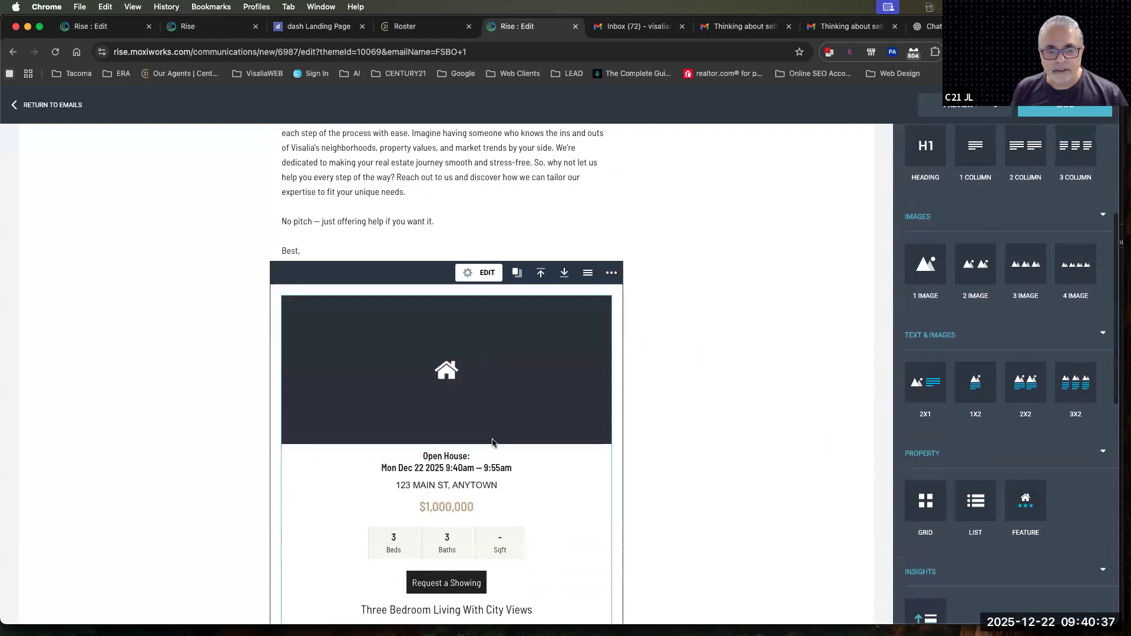
left_click_drag(423, 348, 471, 351)
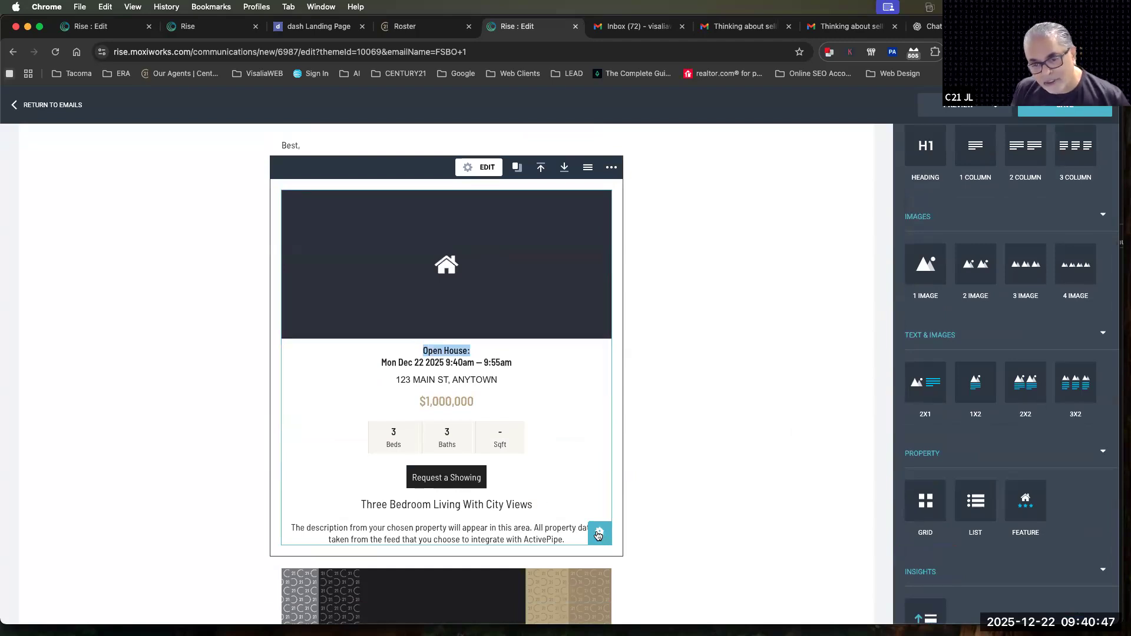
Open the property selection for the Feature block and filter the listings to the Residential zoning type
left_click(599, 535)
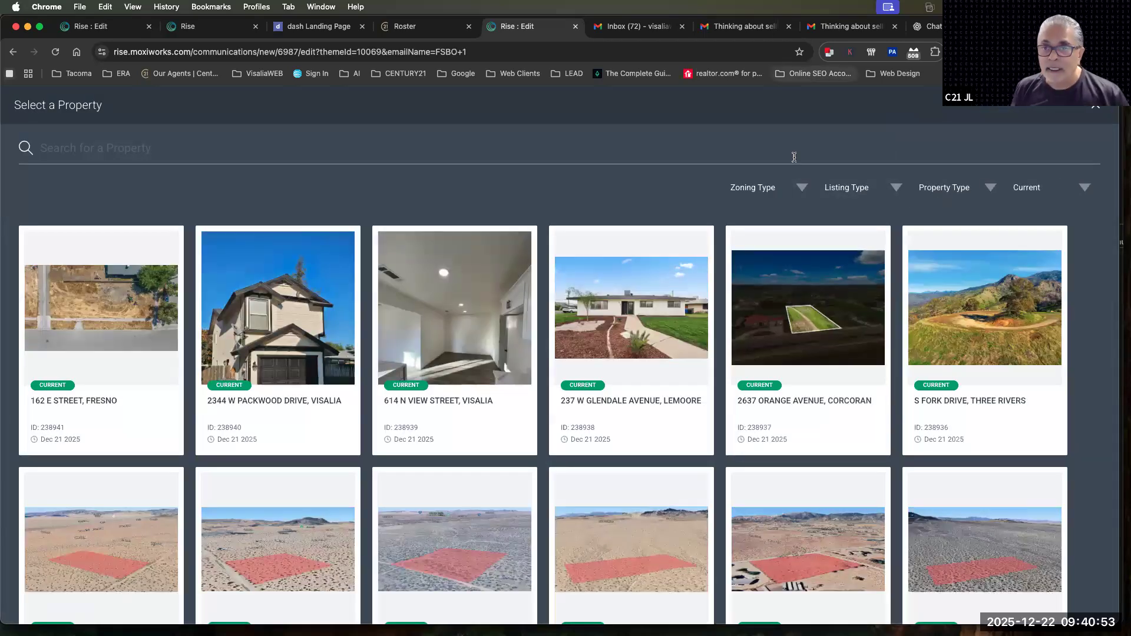
left_click(752, 193)
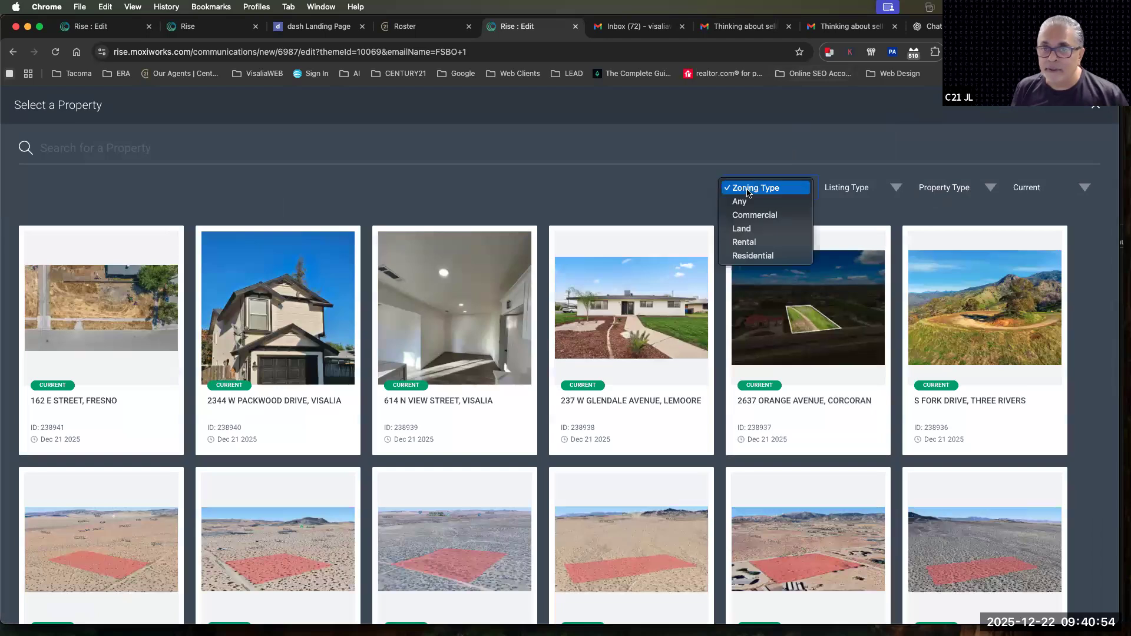
left_click(752, 256)
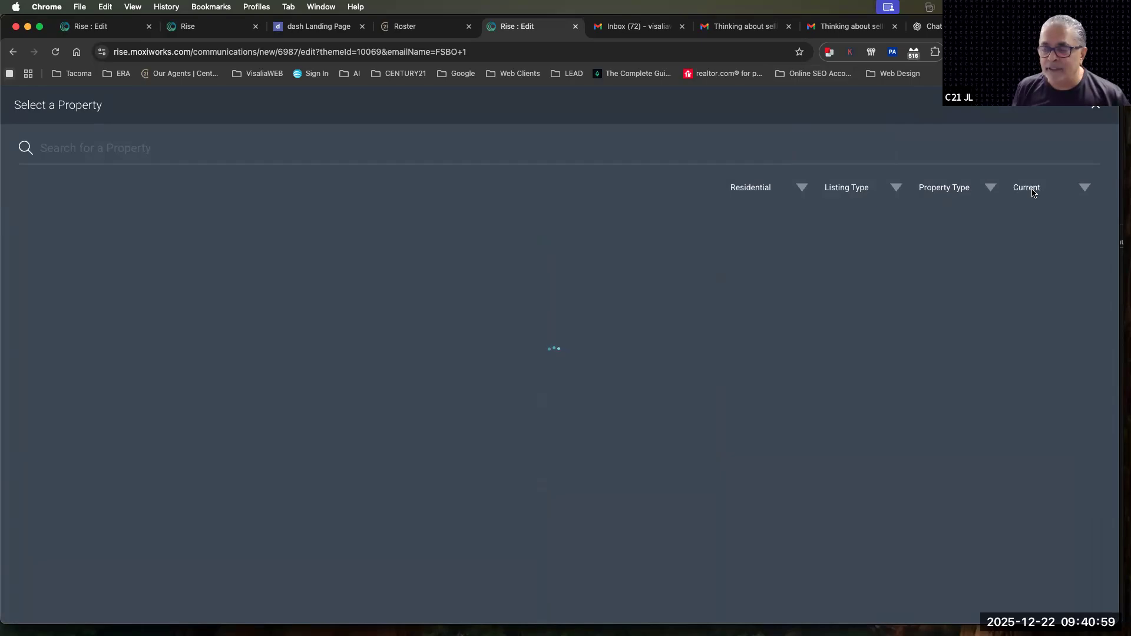
Look through the residential listings to the end, load more properties and browse the extended list
scroll(631, 478, "down", 10)
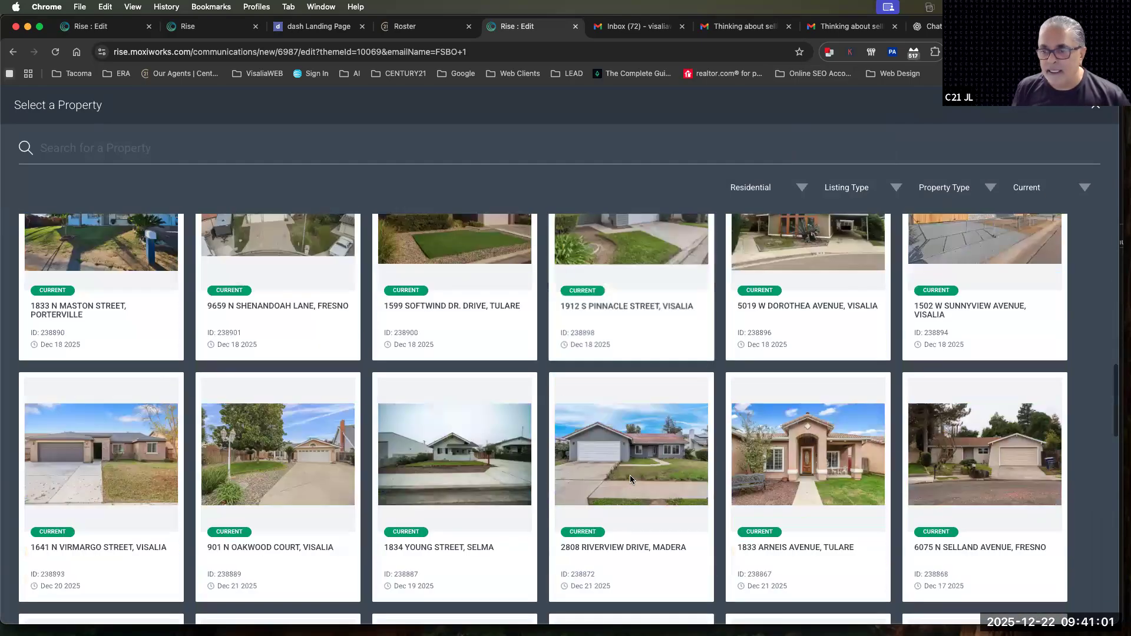
scroll(630, 480, "down", 5)
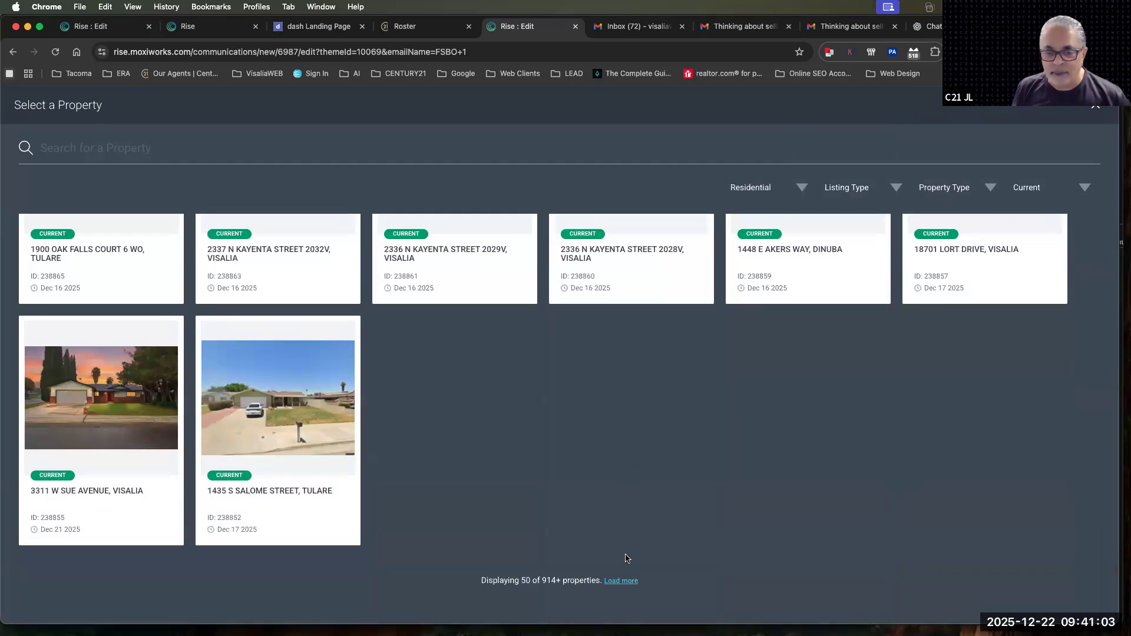
left_click_drag(479, 583, 581, 583)
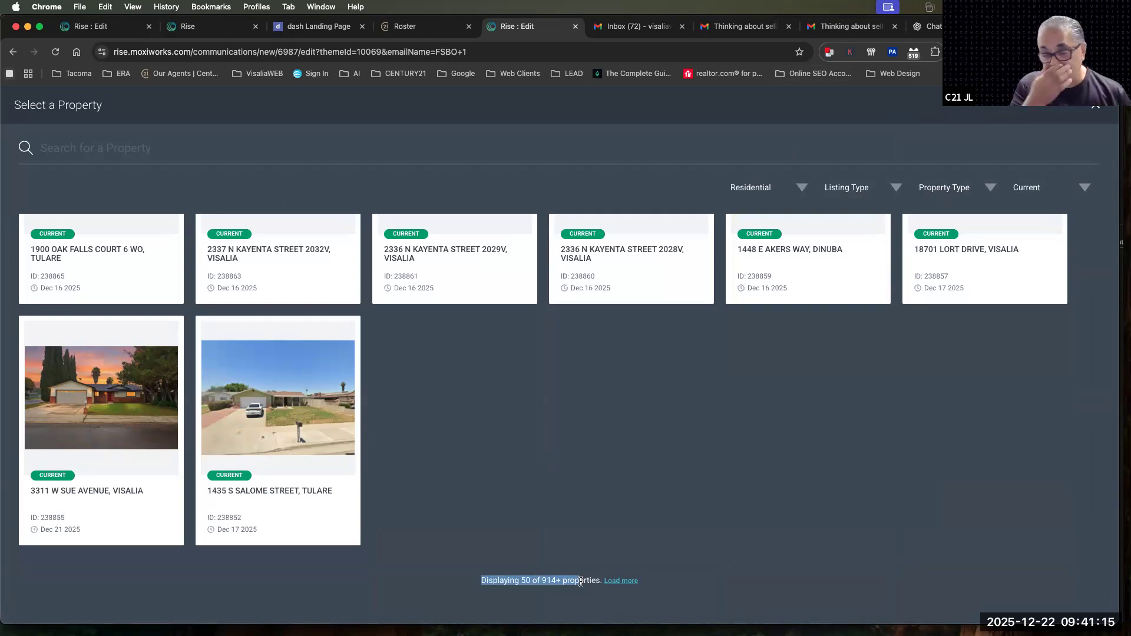
left_click(618, 582)
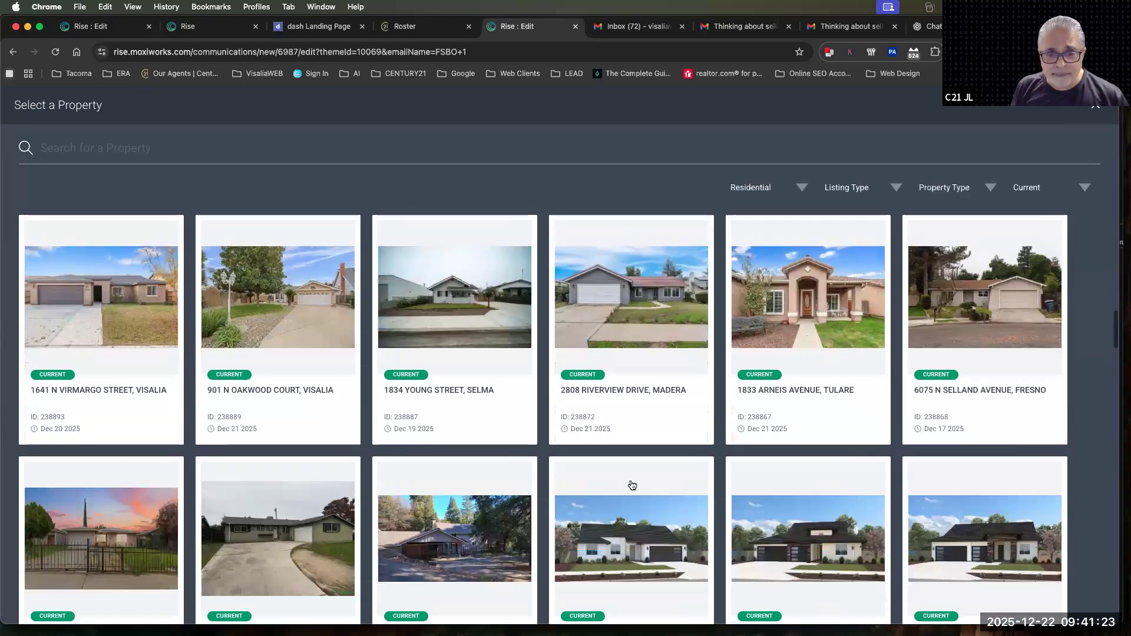
scroll(632, 486, "down", 11)
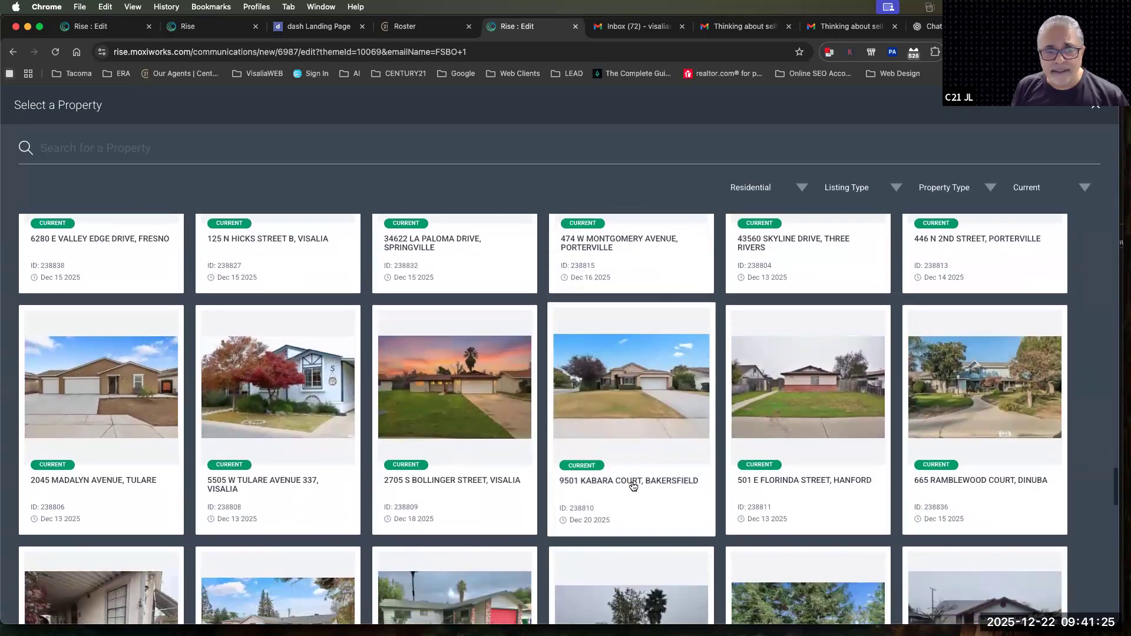
Choose the tan single-story Tulare listing for the Feature block and look over its inserted photo, details and description
scroll(634, 489, "up", 20)
scroll(634, 488, "up", 10)
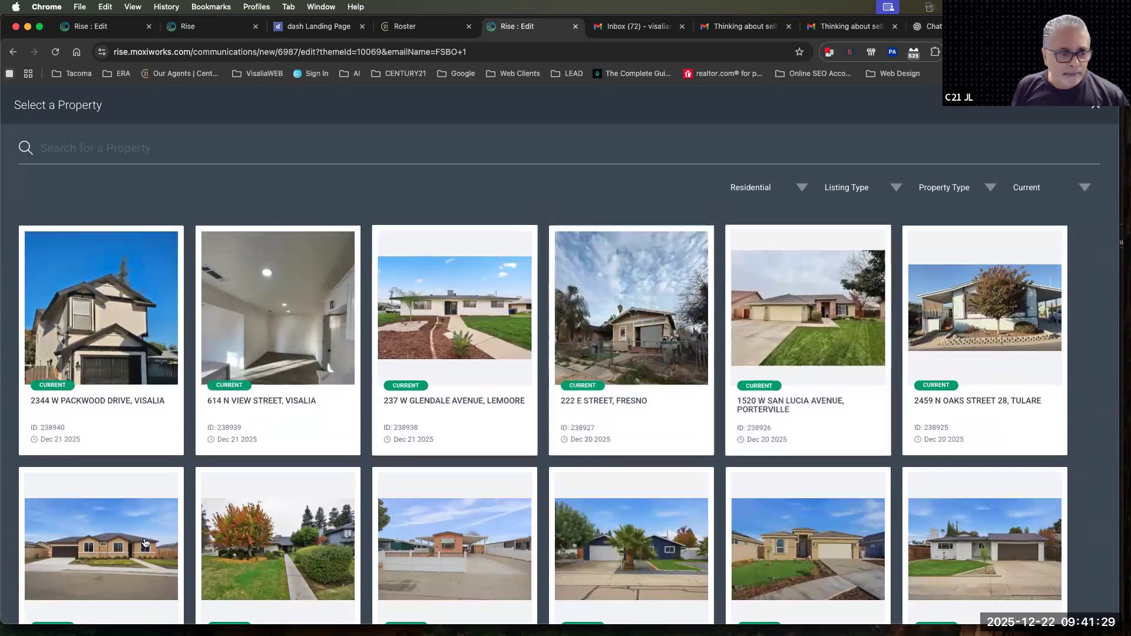
left_click(77, 545)
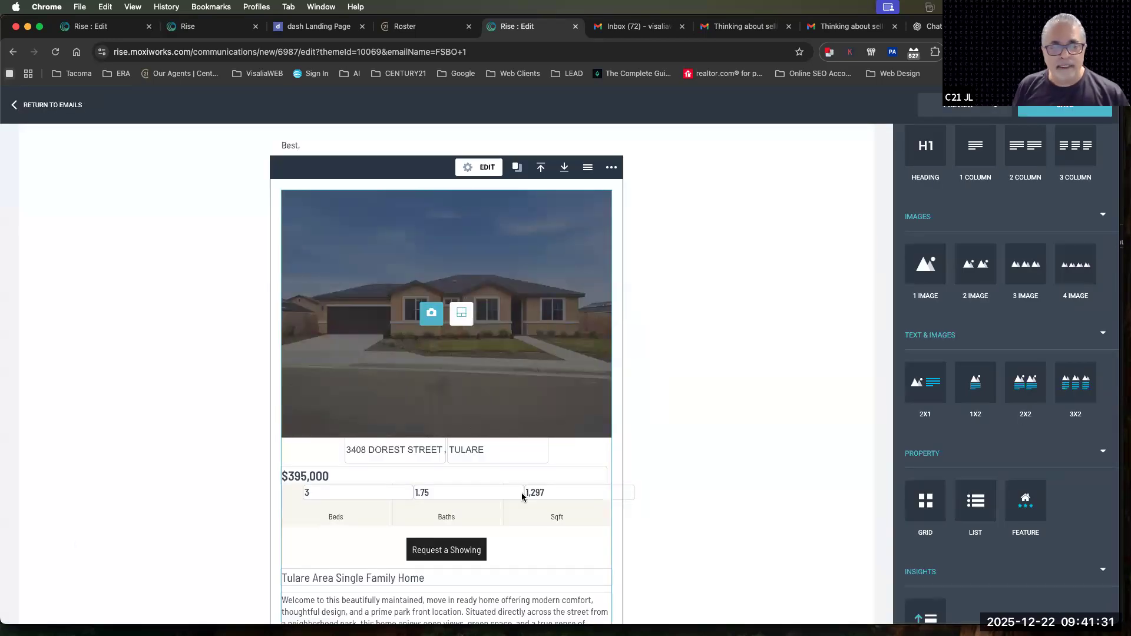
left_click(672, 465)
scroll(672, 464, "down", 3)
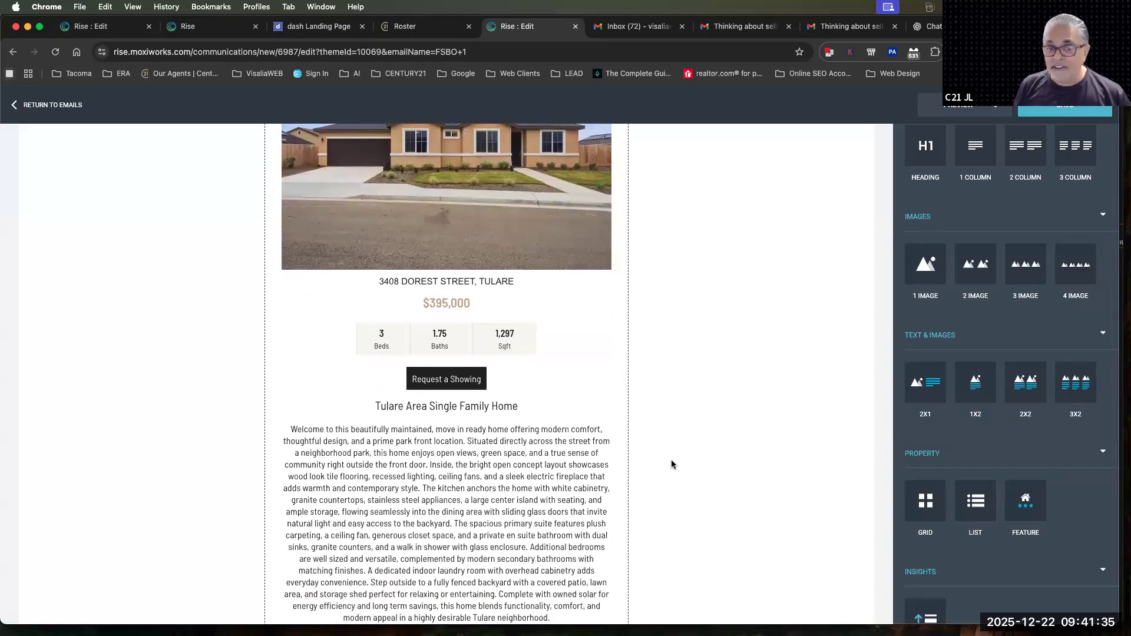
scroll(672, 464, "down", 3)
scroll(672, 465, "up", 6)
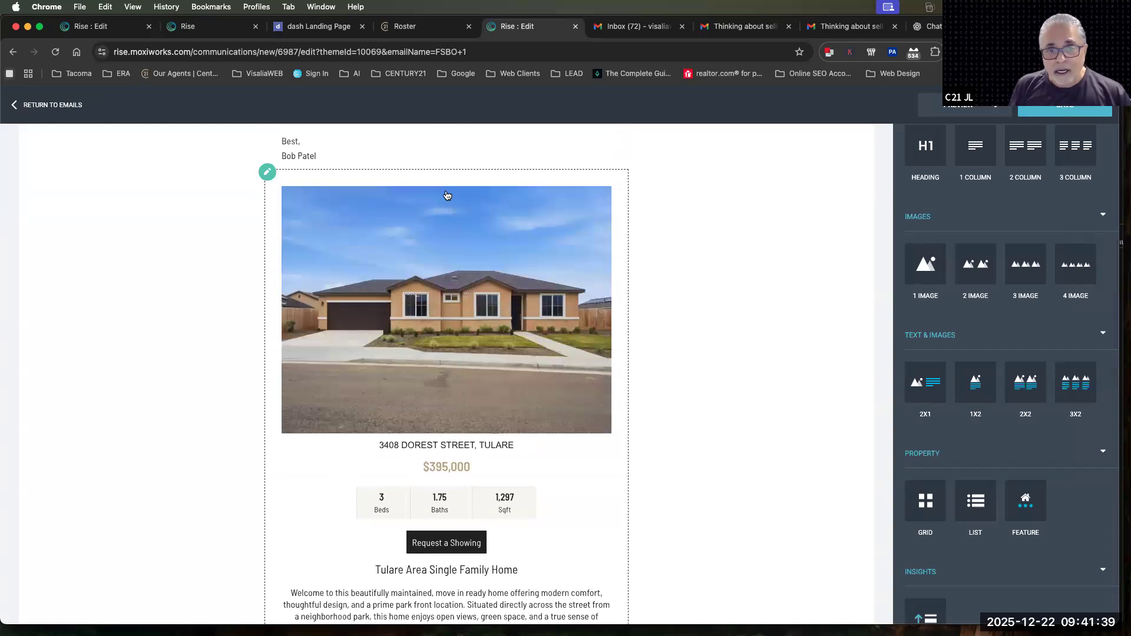
Replace the Feature block's main photo with the property's kitchen image showing the island and two stools
left_click(448, 249)
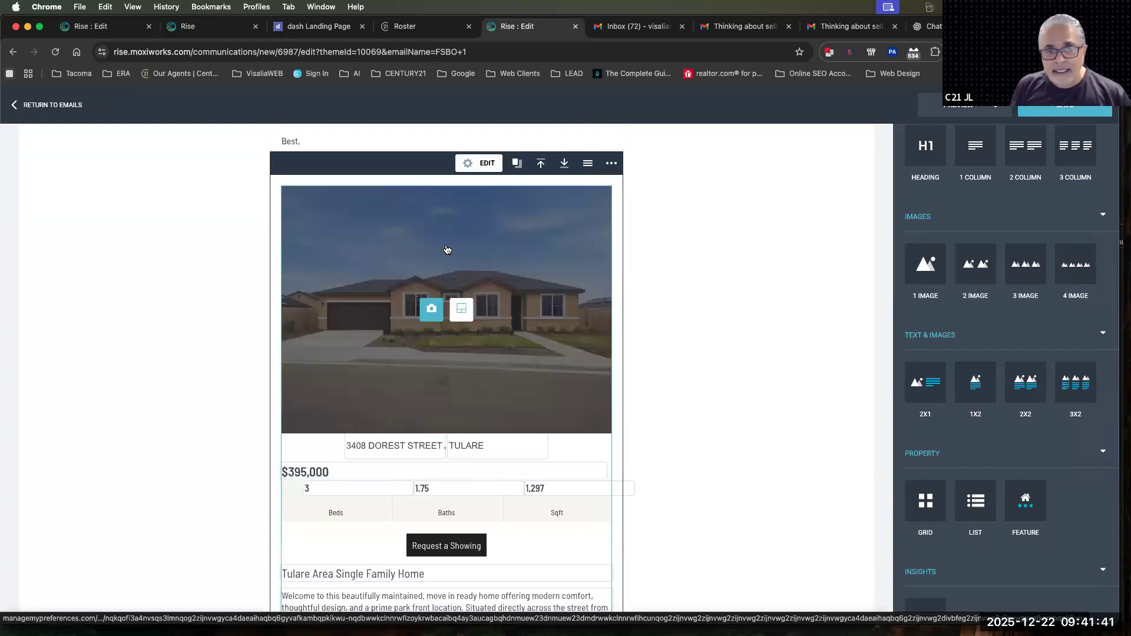
left_click(431, 311)
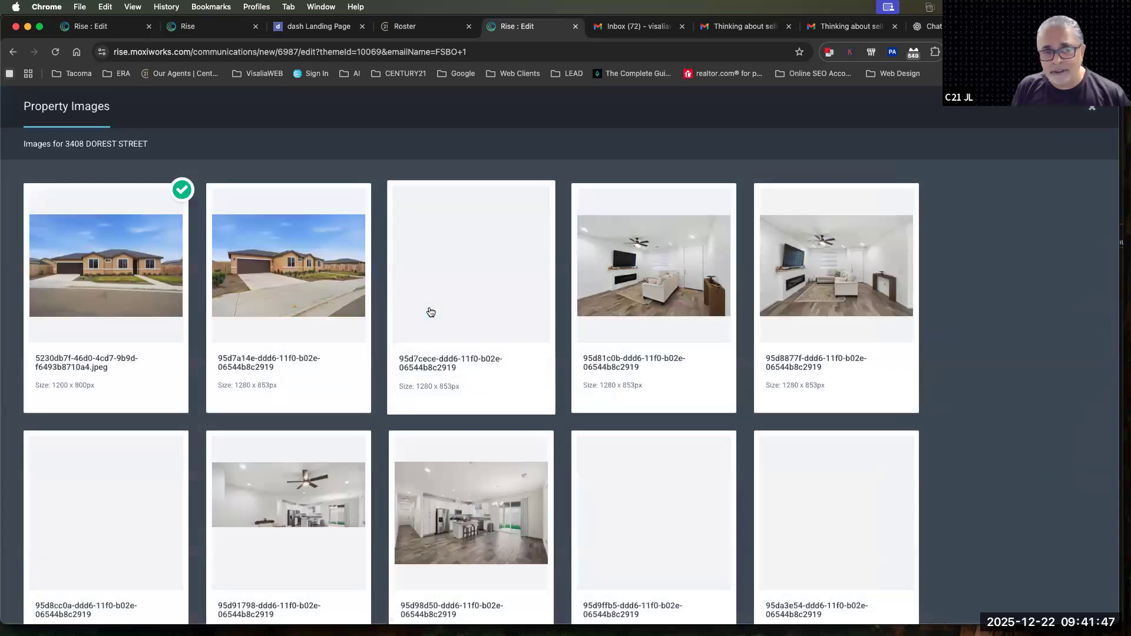
scroll(476, 420, "down", 10)
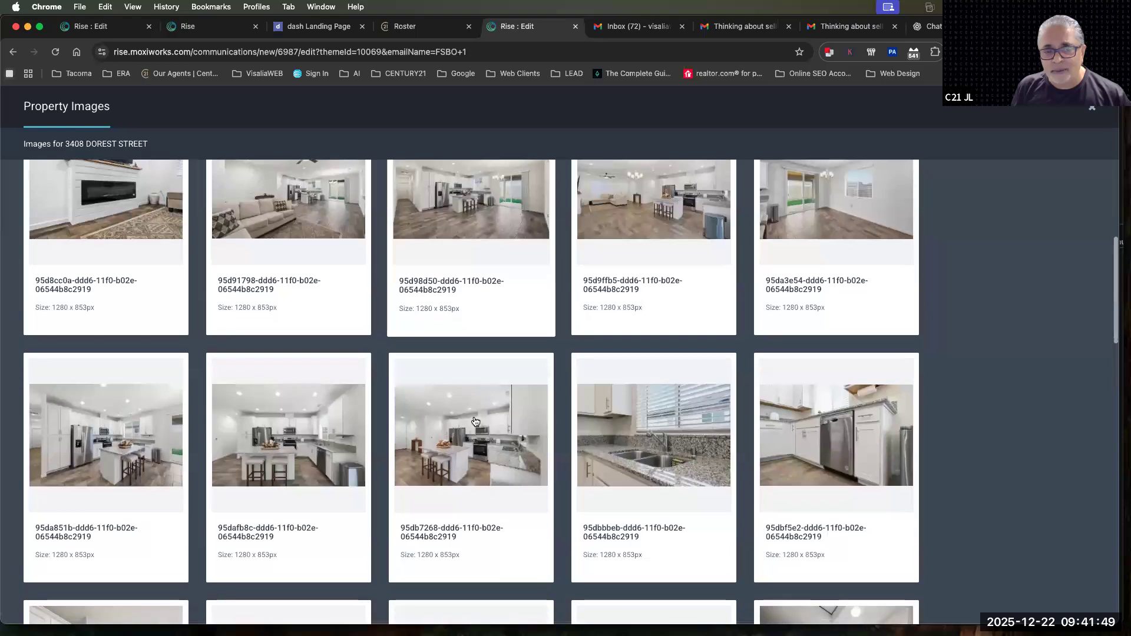
scroll(475, 422, "down", 15)
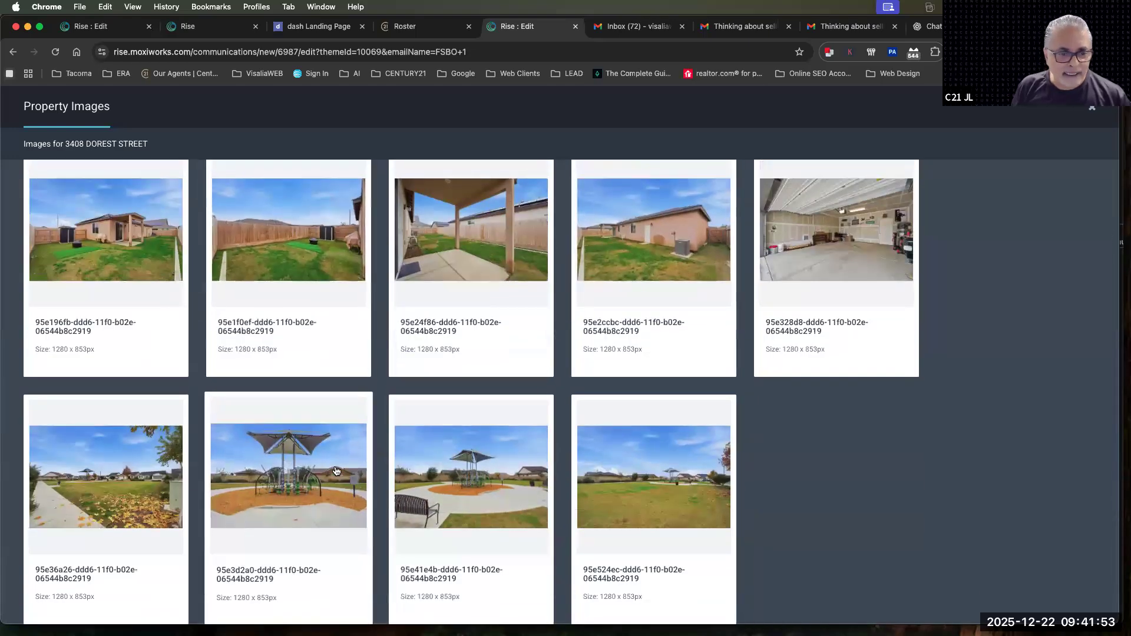
scroll(462, 485, "up", 9)
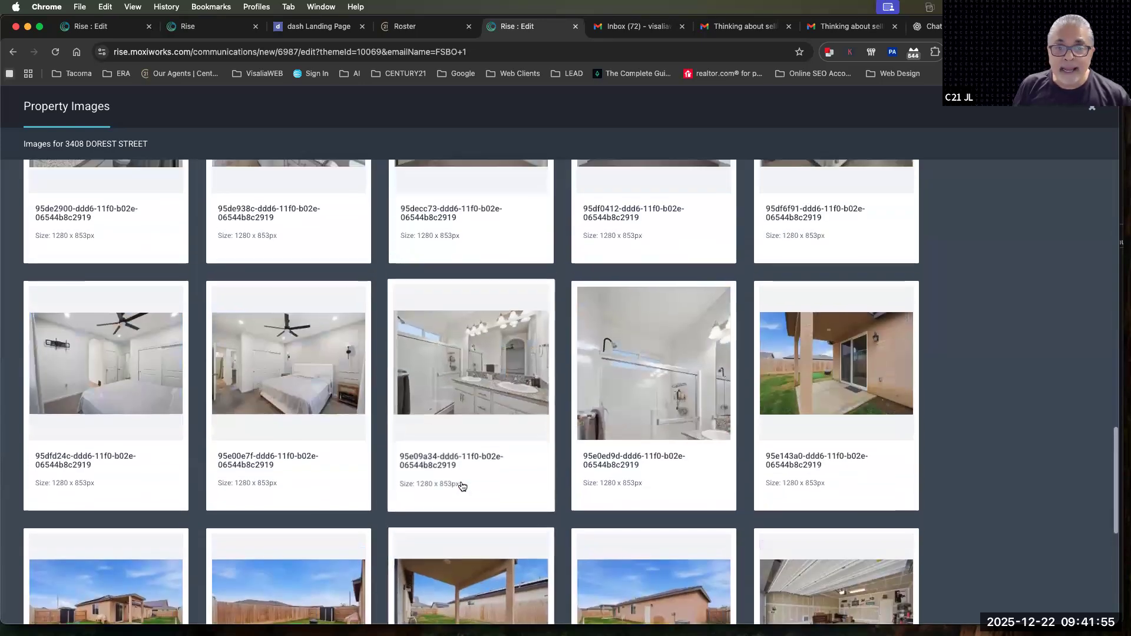
scroll(448, 485, "up", 6)
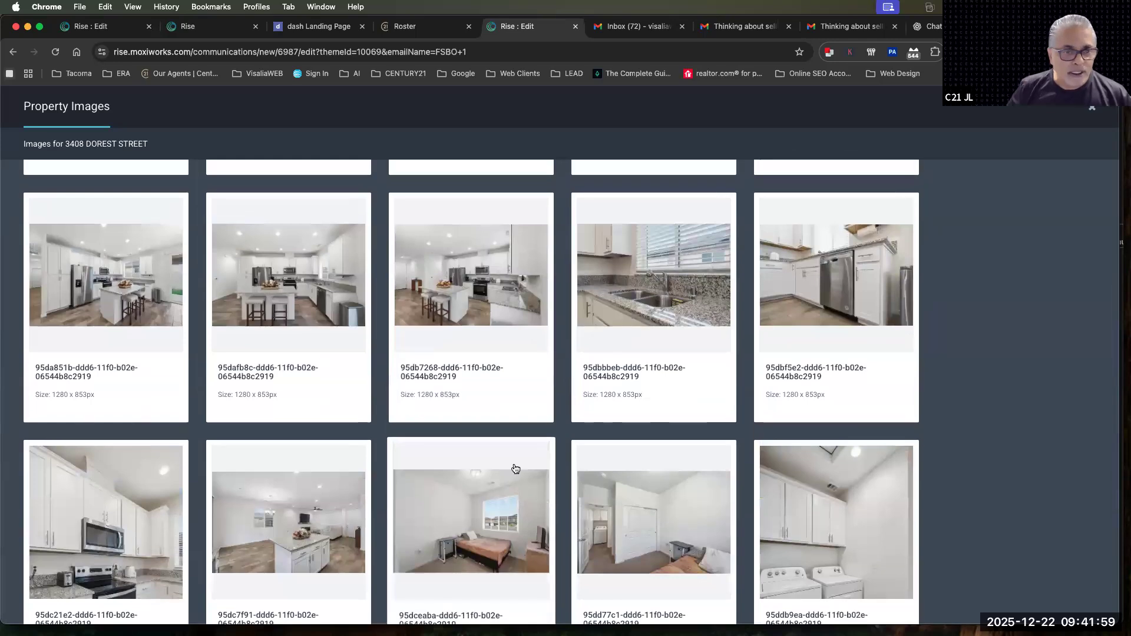
scroll(465, 480, "up", 4)
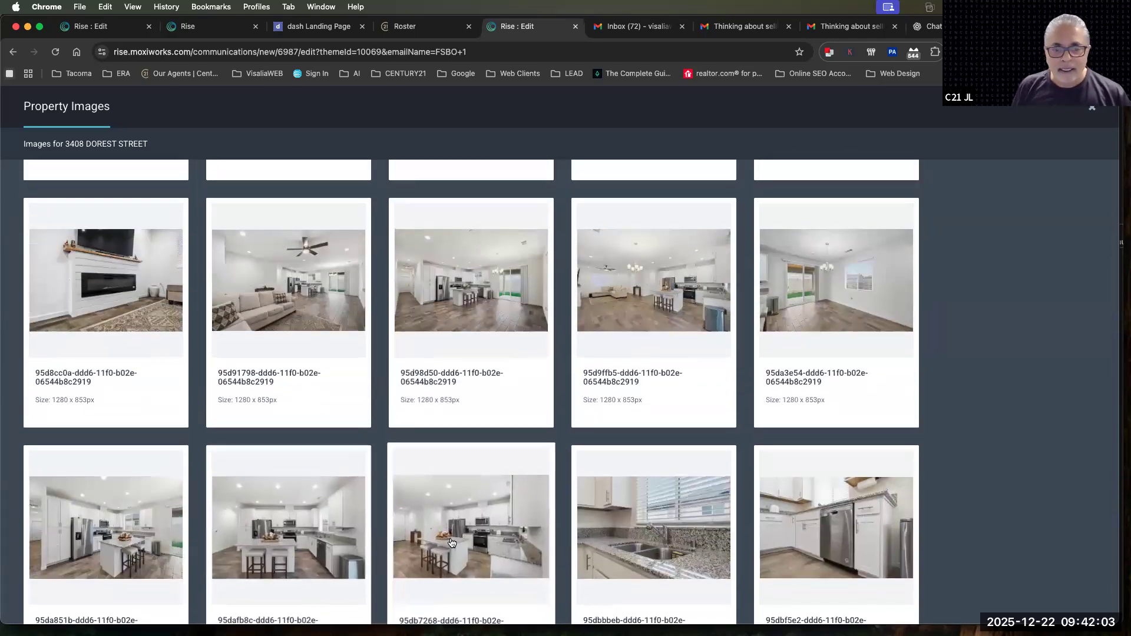
left_click(259, 533)
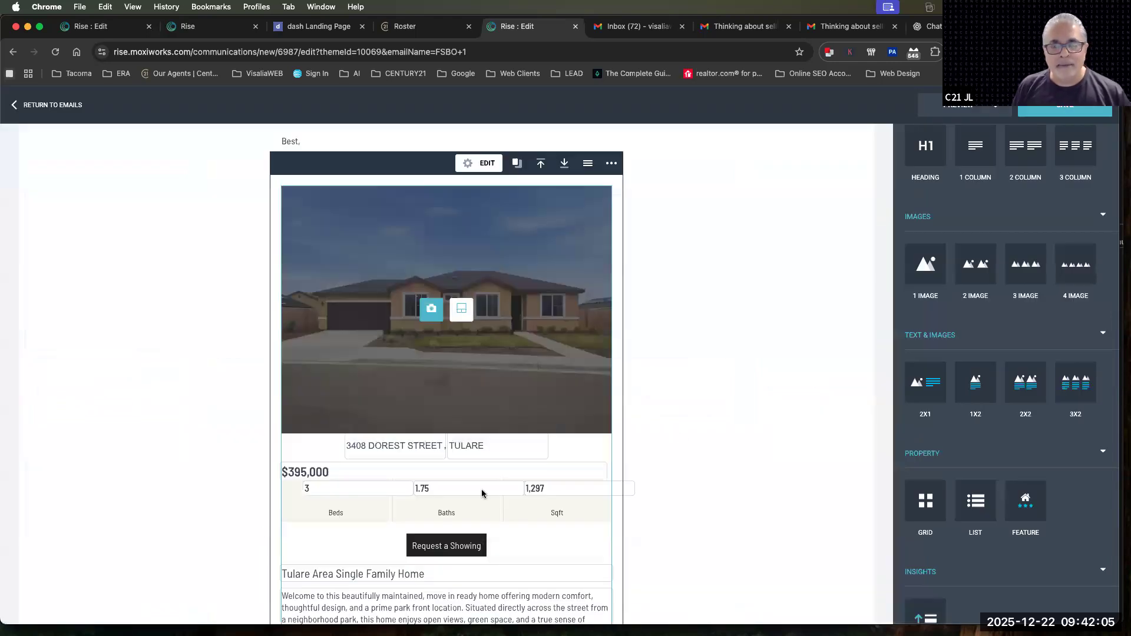
left_click(680, 433)
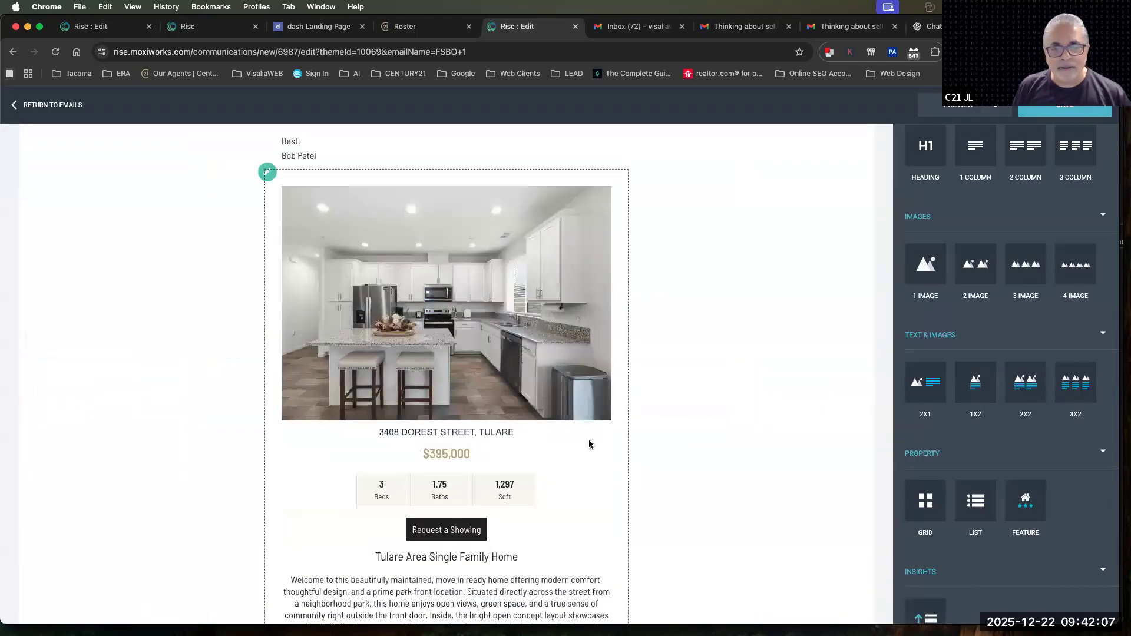
Set the Feature block's image layout to Hero With Two
left_click(476, 308)
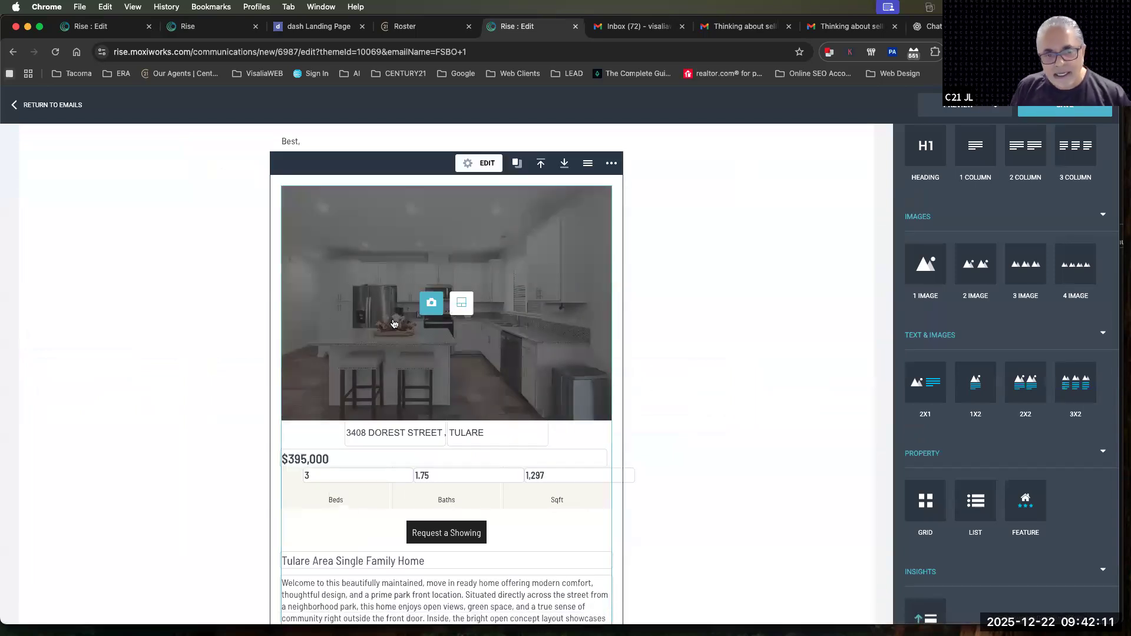
left_click(461, 305)
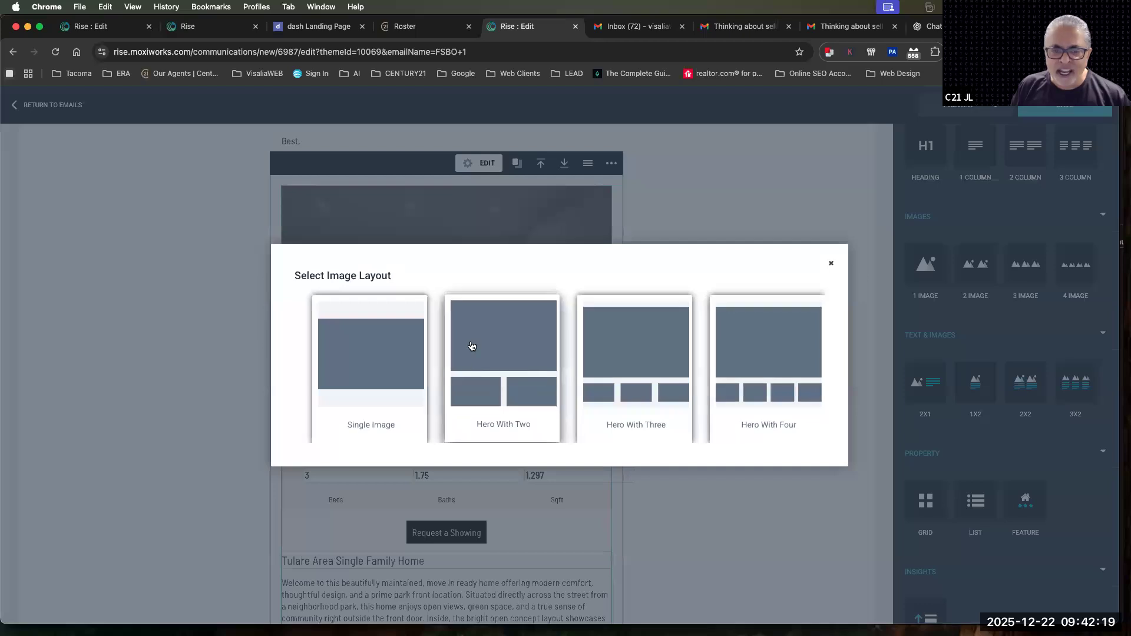
left_click(506, 339)
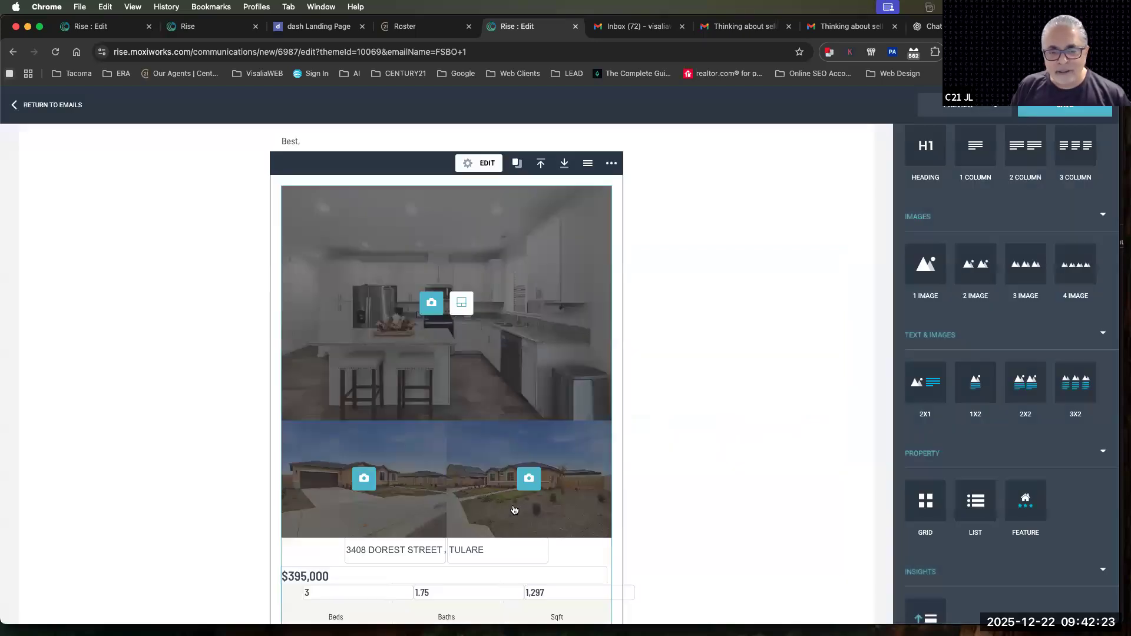
Set the two small photos under the kitchen image to the front exterior and the park lawn with fallen leaves
left_click(363, 478)
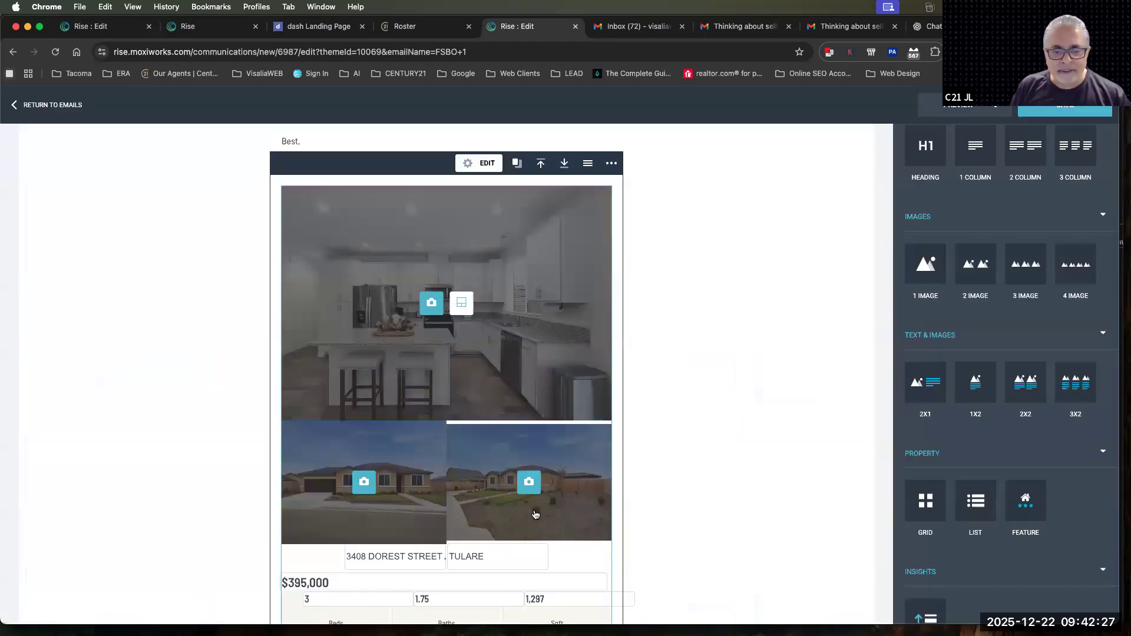
left_click(536, 515)
scroll(537, 519, "down", 15)
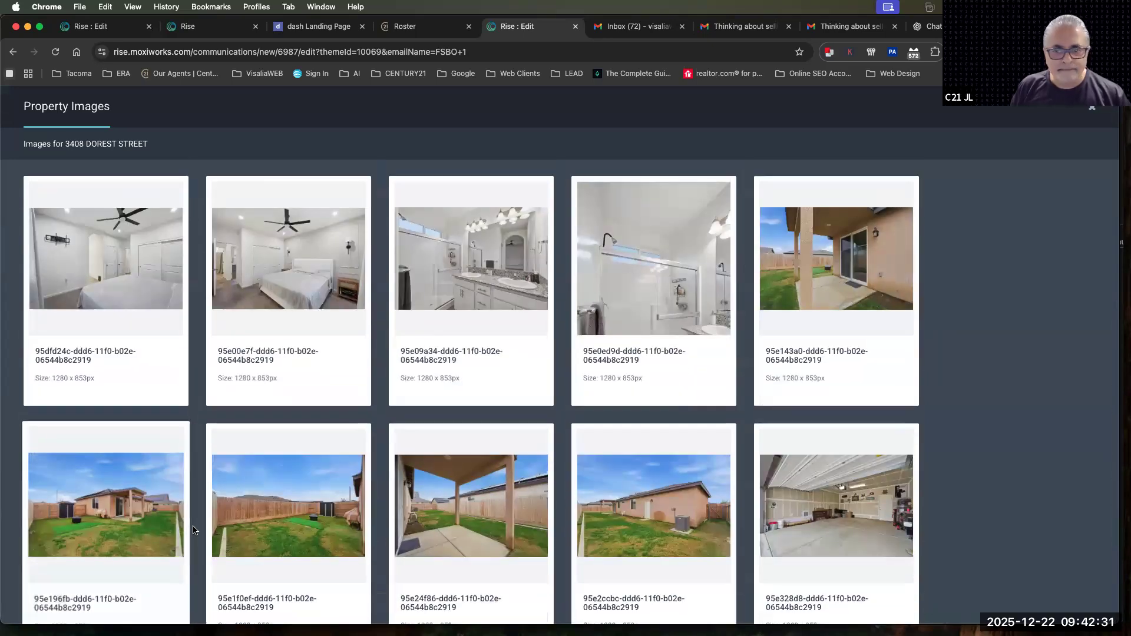
scroll(671, 460, "up", 1)
scroll(526, 585, "down", 5)
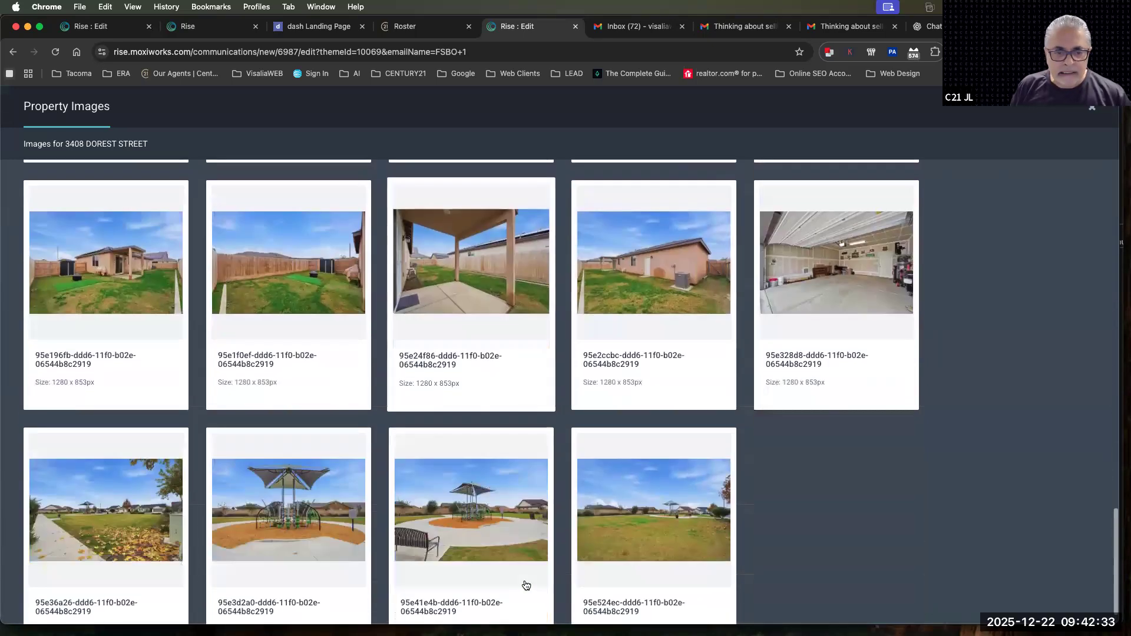
left_click(120, 478)
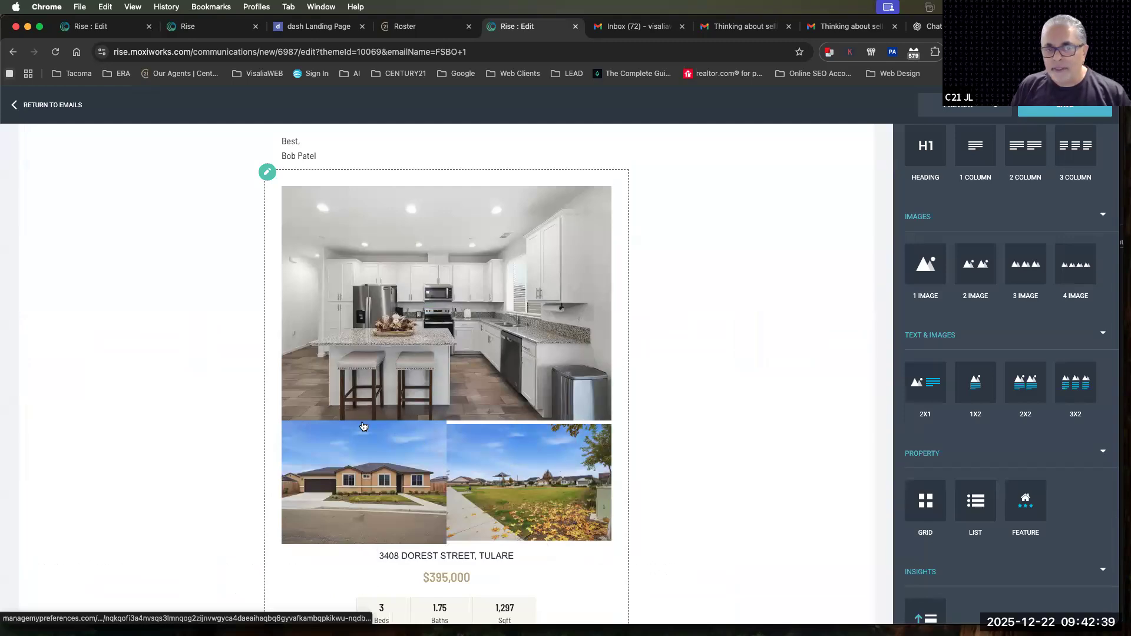
Add the MLS ID item to the end of the Feature block's details layout and apply the change
scroll(415, 511, "down", 7)
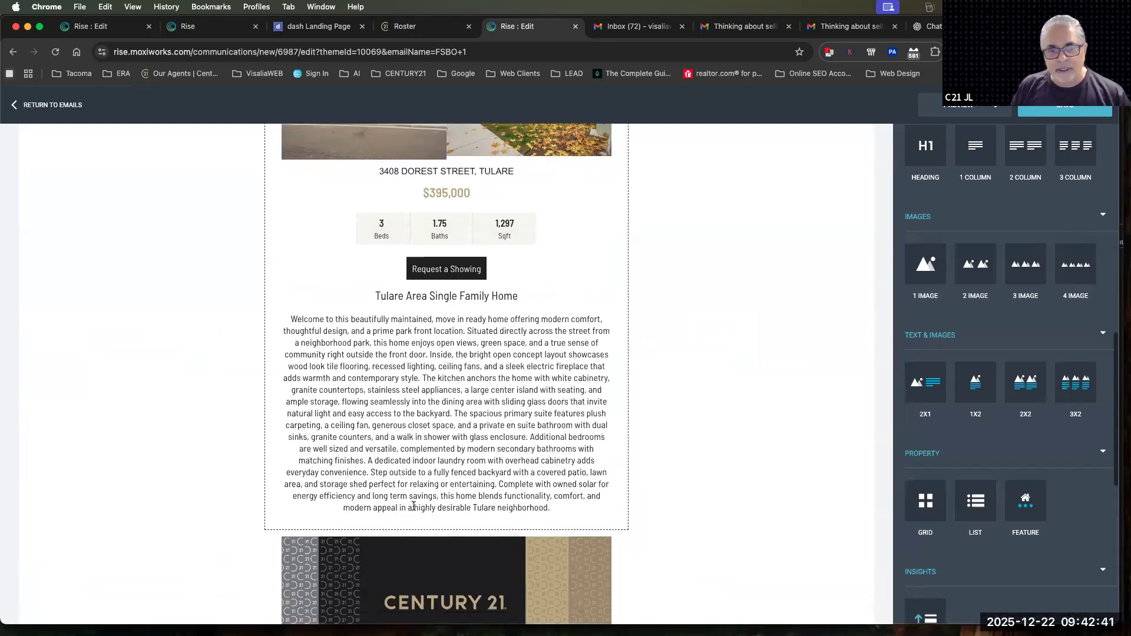
scroll(416, 512, "up", 7)
scroll(415, 513, "up", 1)
left_click(404, 279)
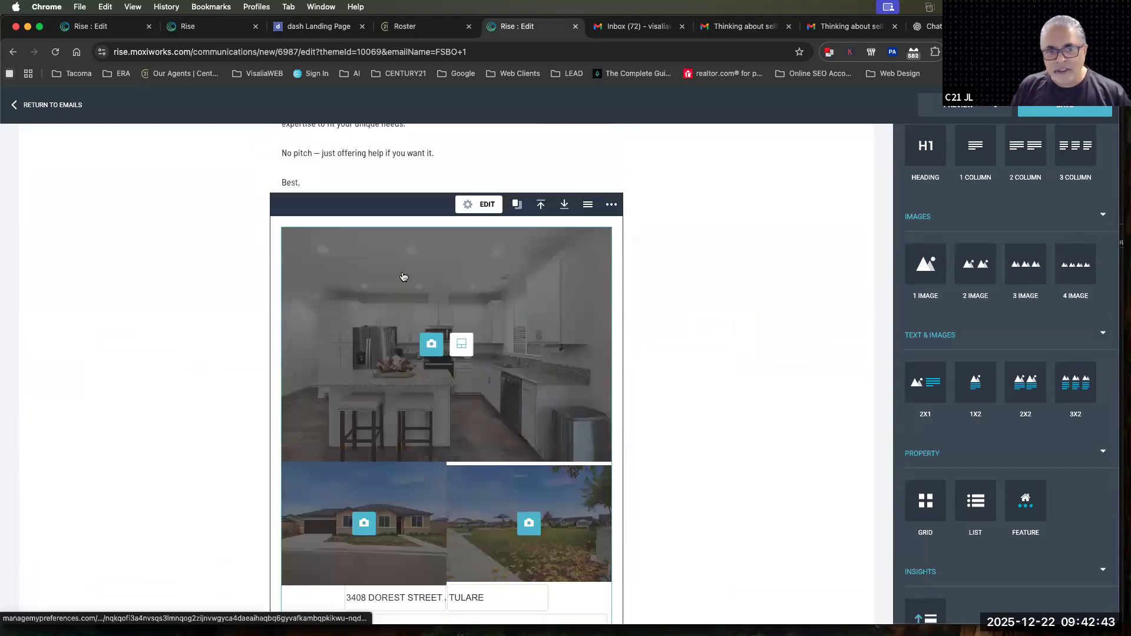
left_click(482, 206)
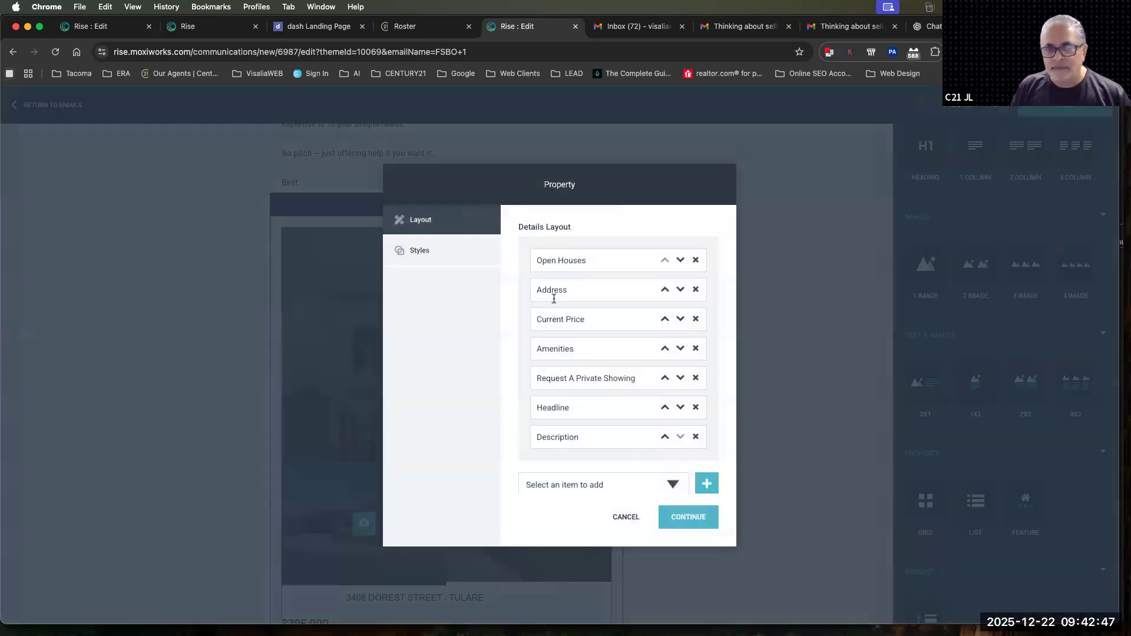
left_click_drag(537, 261, 586, 263)
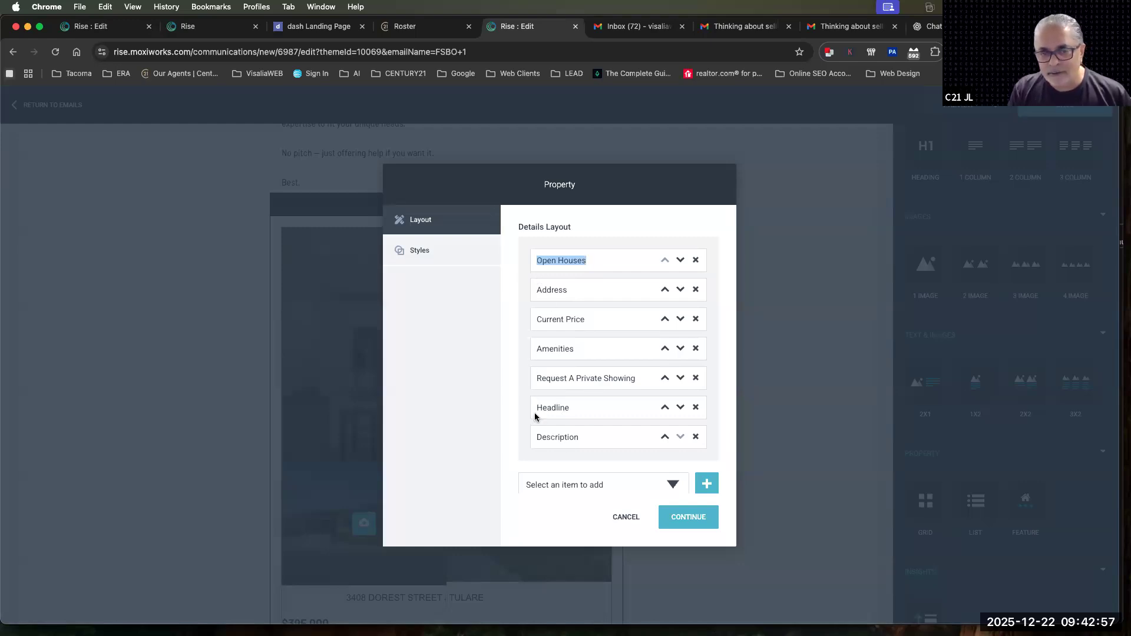
left_click(577, 482)
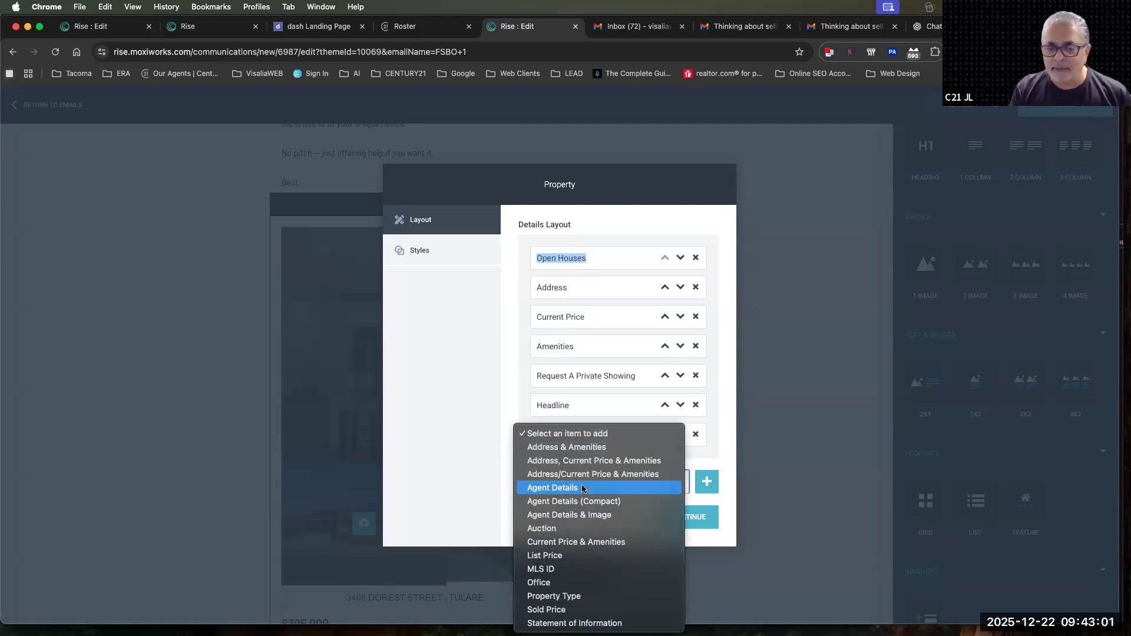
left_click(580, 570)
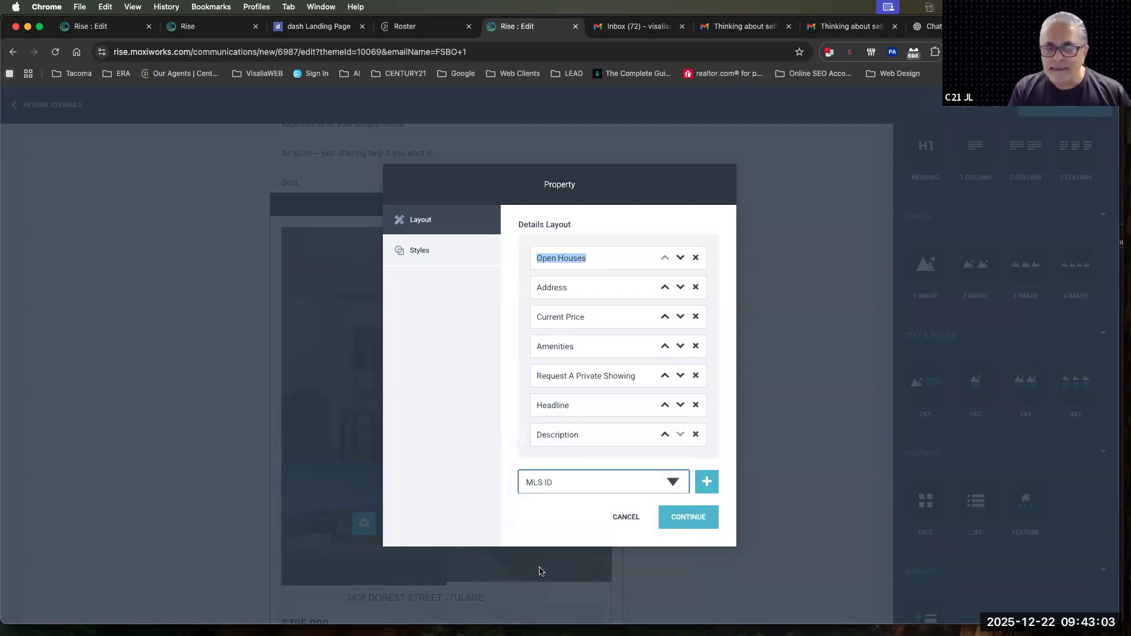
scroll(638, 431, "down", 2)
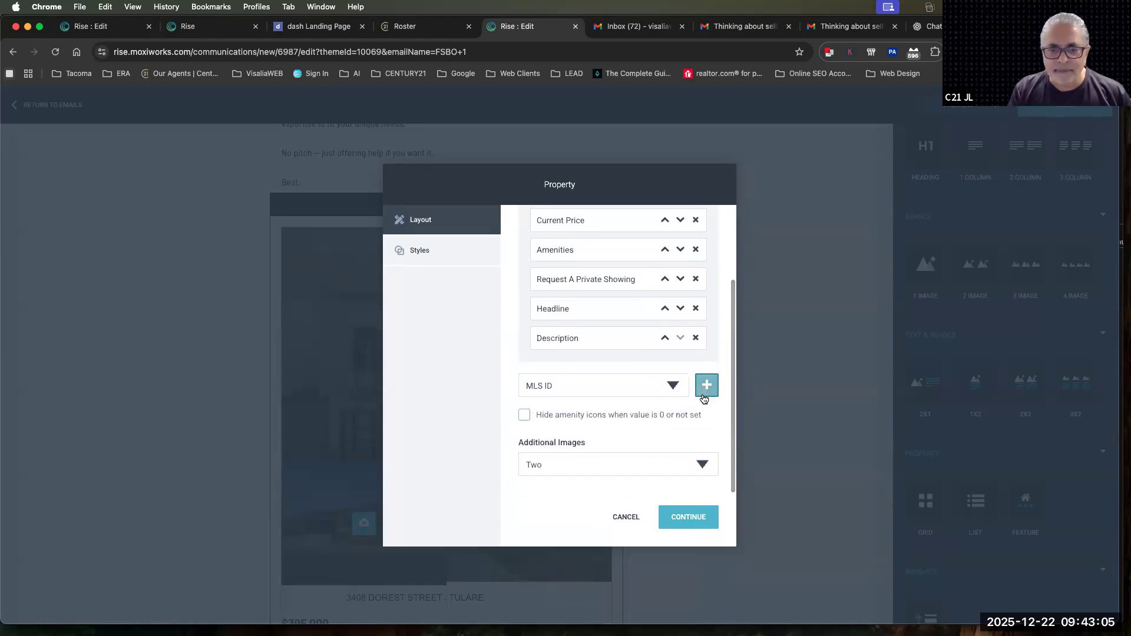
left_click(707, 384)
left_click(688, 517)
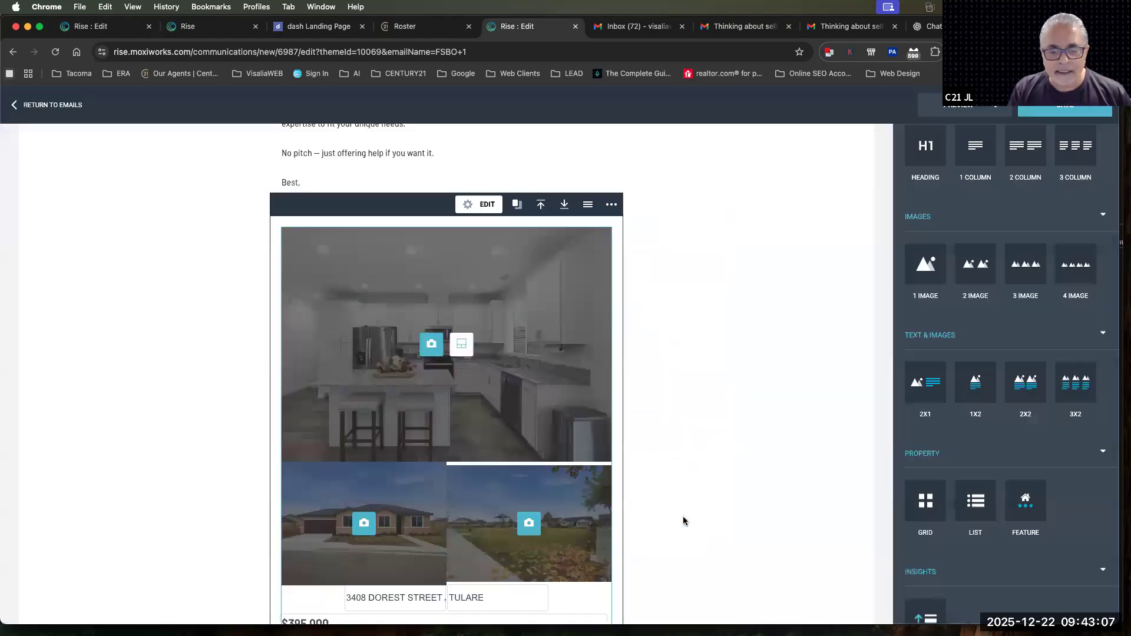
Find the MLS ID line below the Feature block's description and highlight its number
scroll(684, 518, "down", 4)
scroll(683, 521, "down", 5)
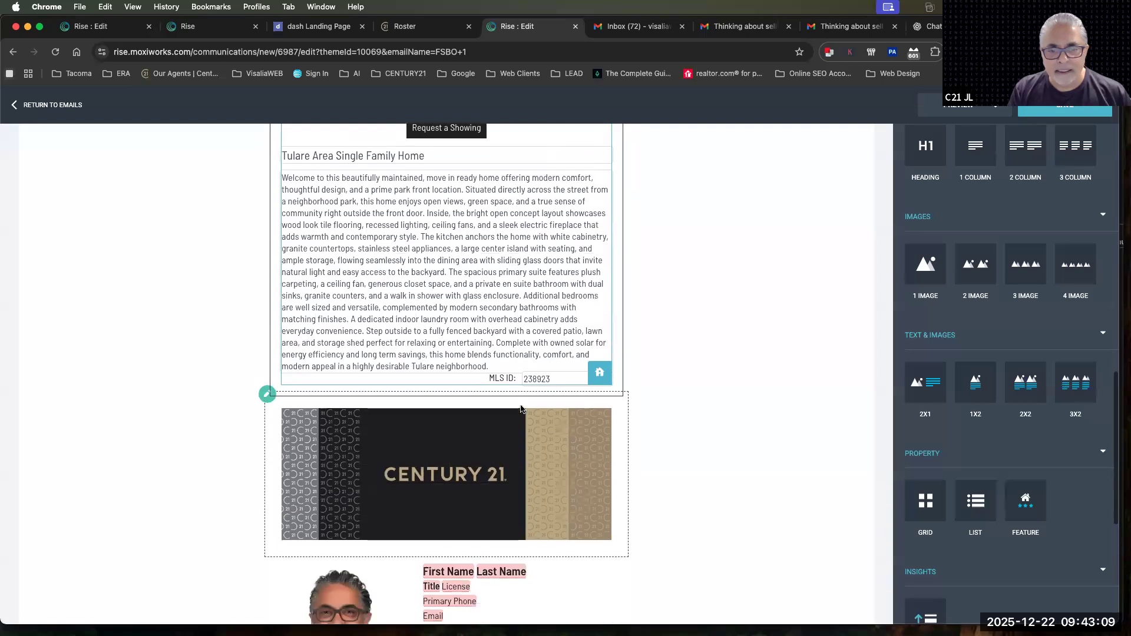
left_click_drag(551, 378, 527, 378)
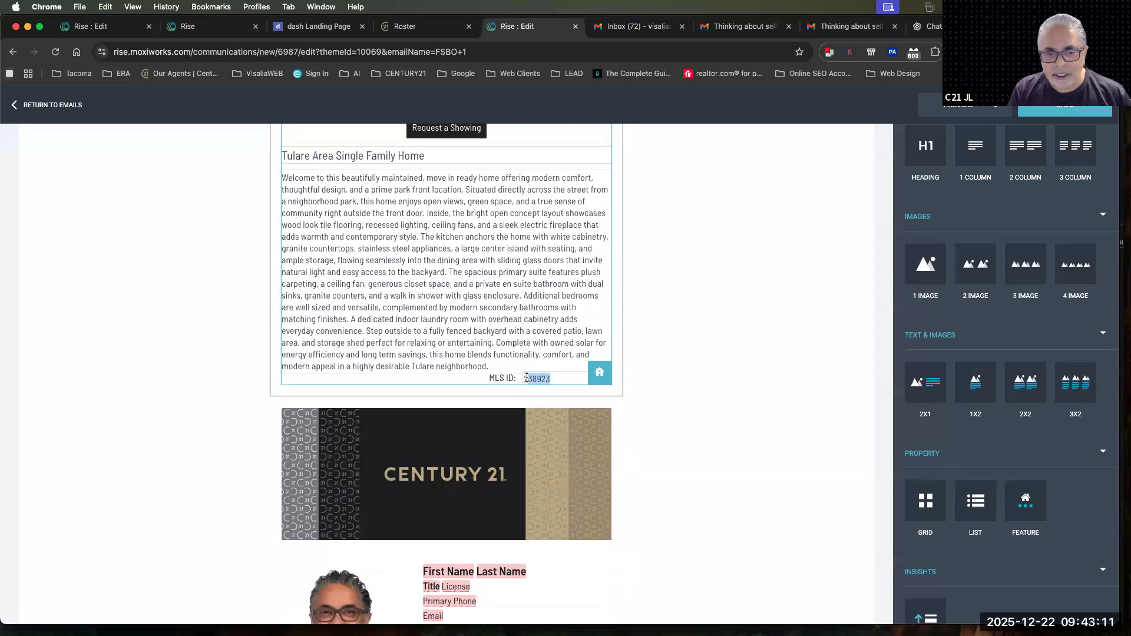
left_click(713, 370)
Move MLS ID to the top of the Feature block's details layout, above Open Houses, and check its new position
scroll(713, 371, "up", 7)
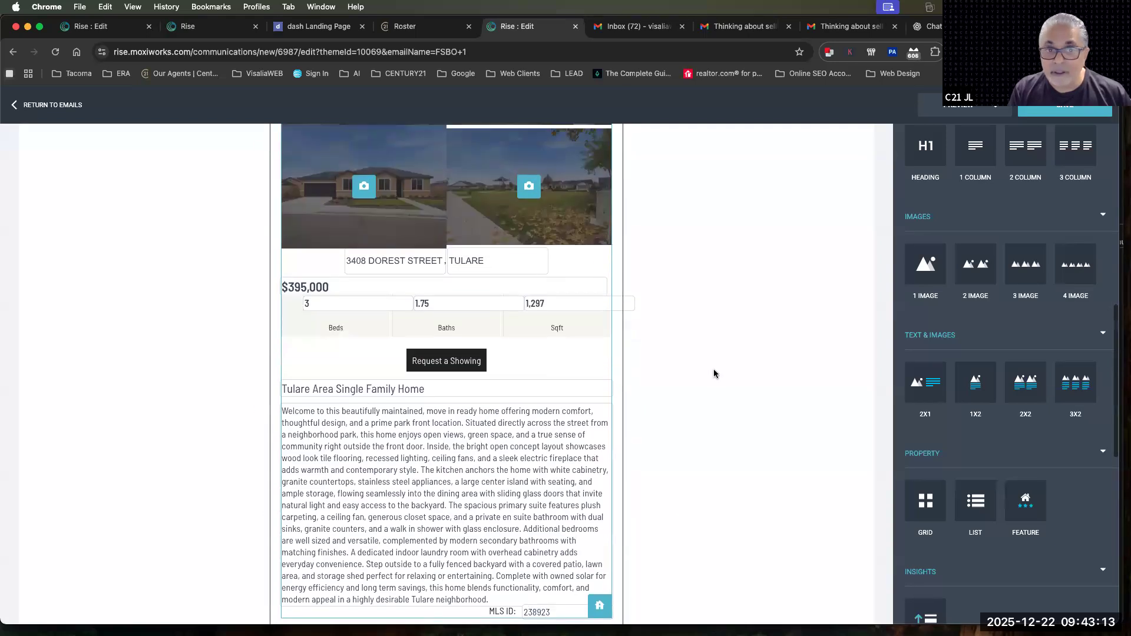
scroll(692, 357, "up", 5)
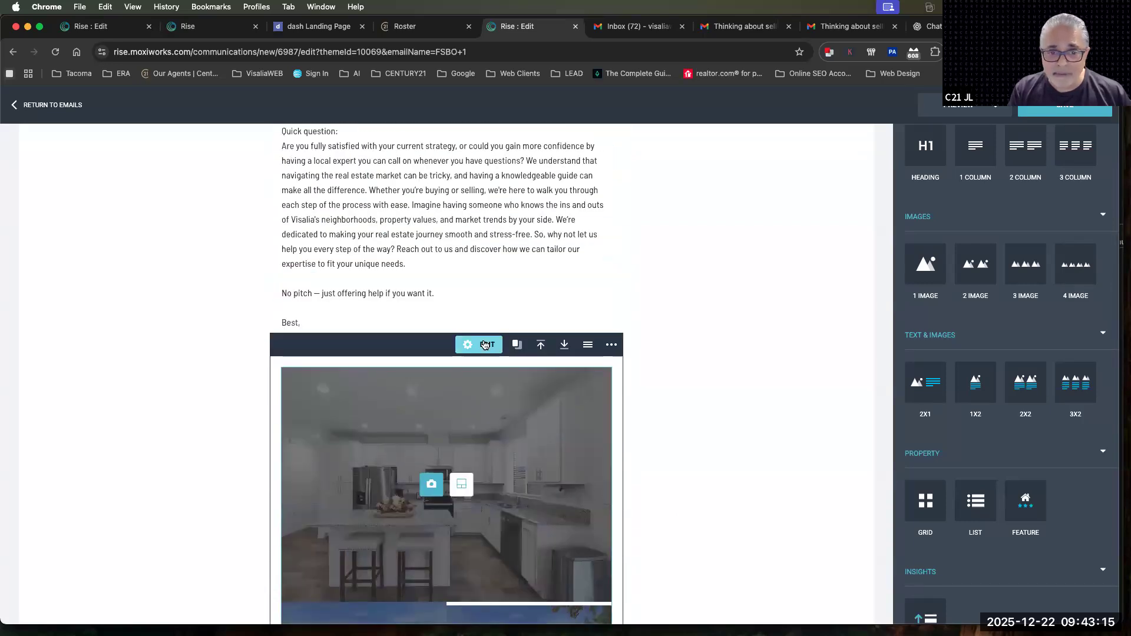
left_click(483, 344)
left_click(665, 467)
left_click(665, 438)
left_click(666, 407)
left_click(666, 379)
left_click(666, 349)
left_click(665, 319)
left_click(665, 290)
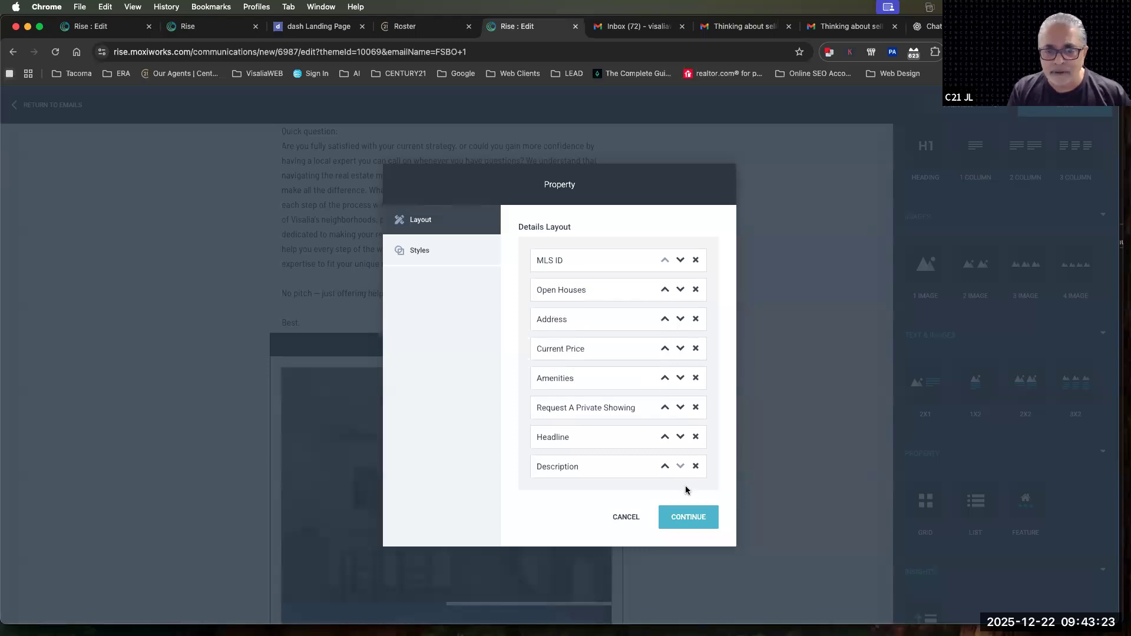
left_click(682, 516)
scroll(681, 522, "down", 4)
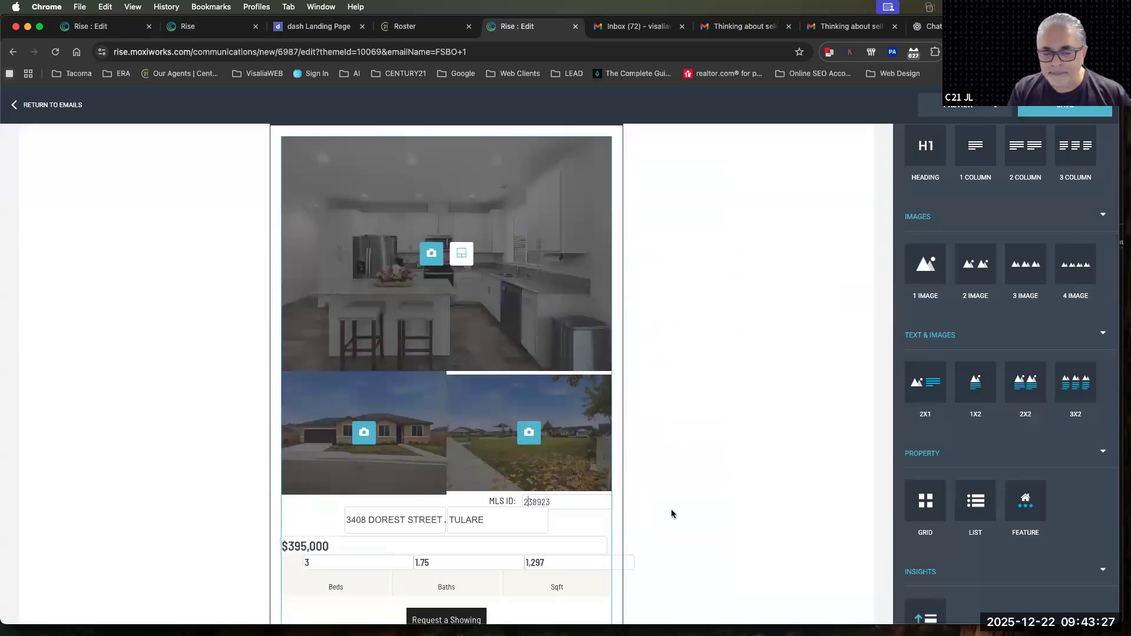
scroll(671, 514, "up", 3)
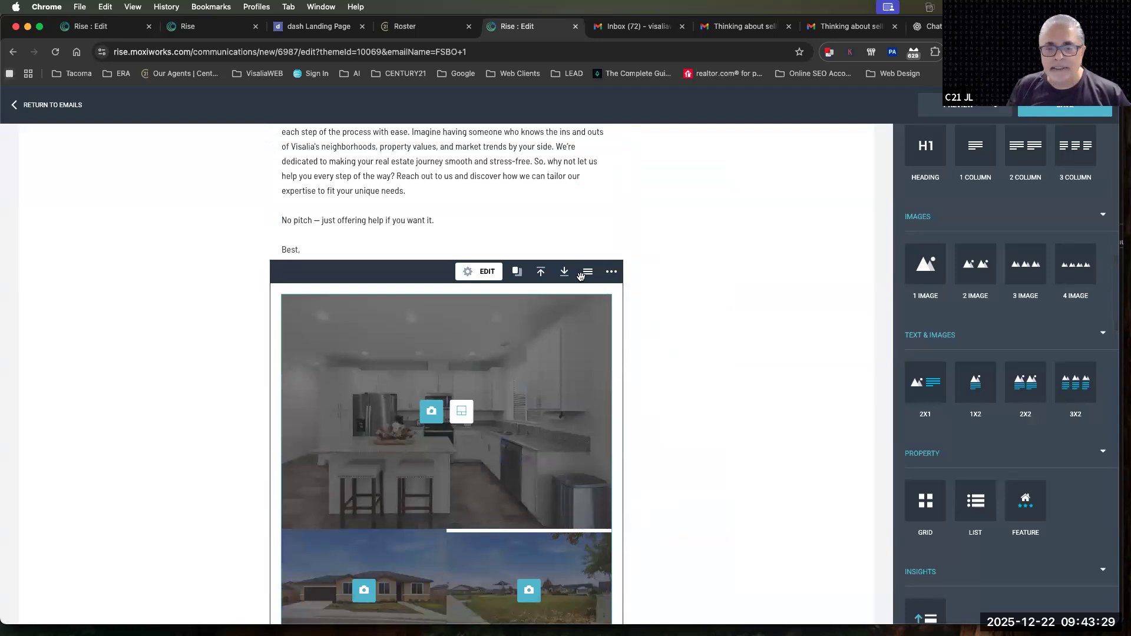
Delete the Feature block below the email's sign-off and insert a property Grid block in its place
left_click(613, 273)
left_click(569, 296)
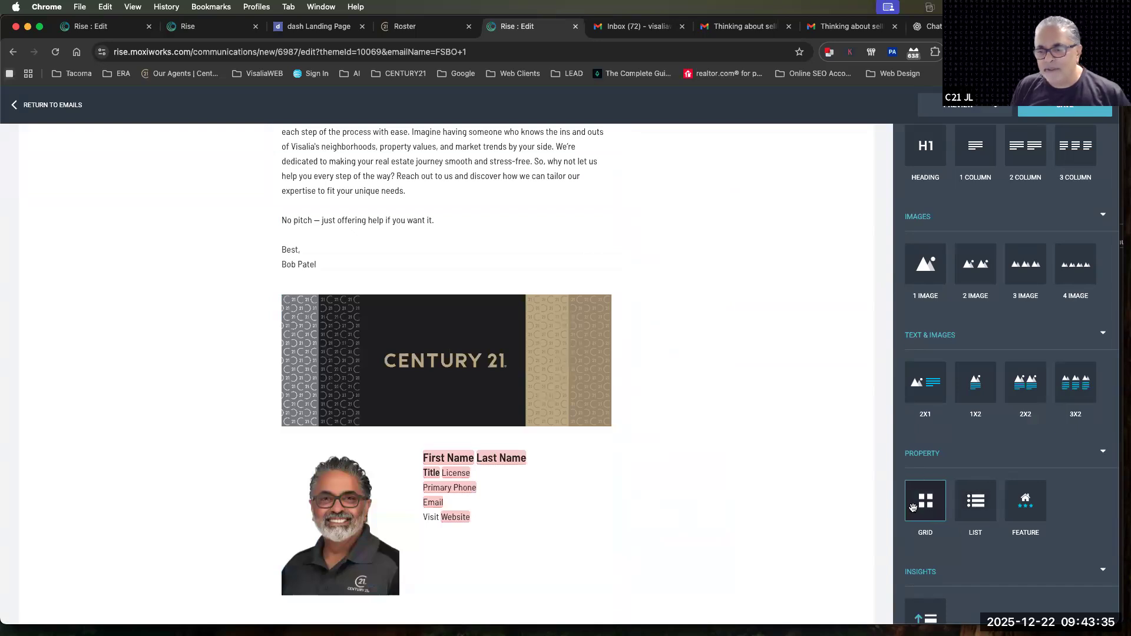
left_click_drag(929, 507, 514, 330)
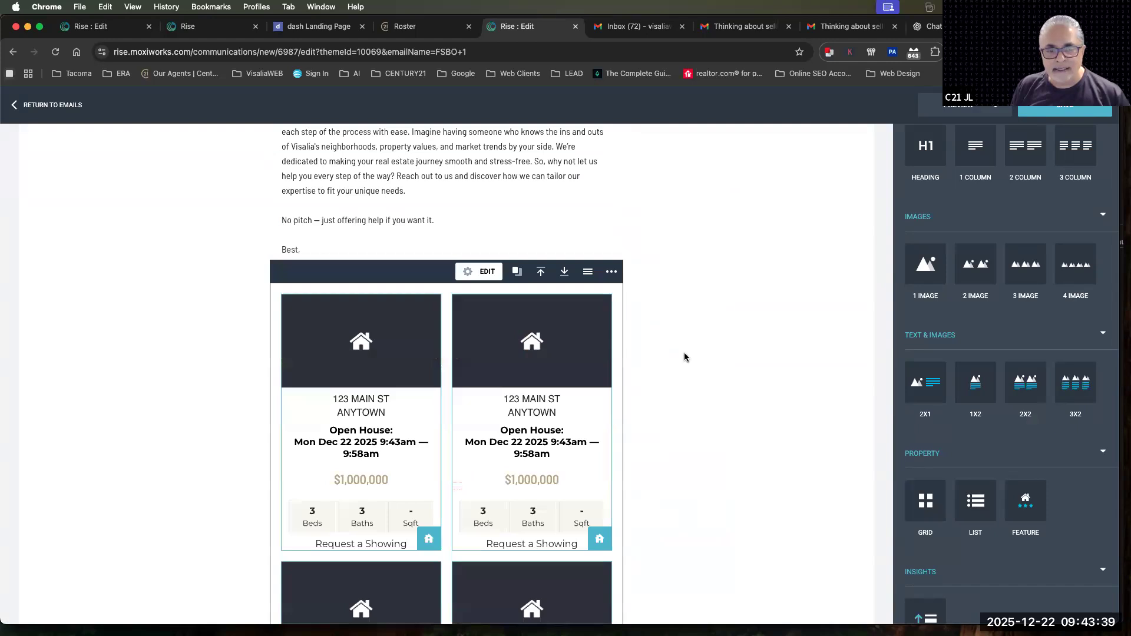
scroll(497, 350, "down", 2)
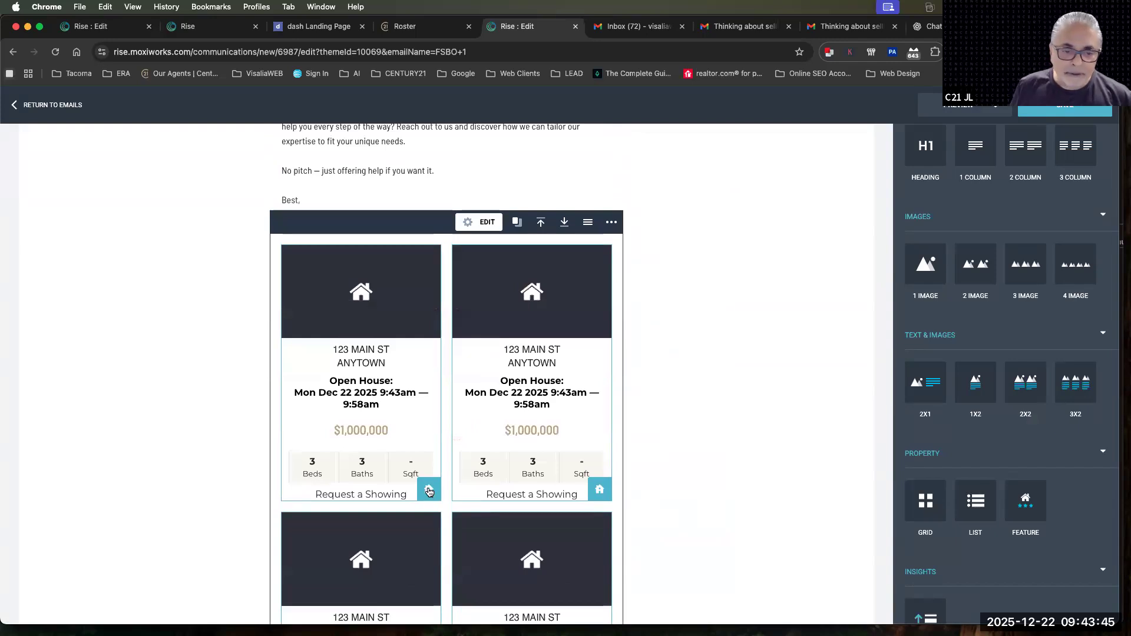
Fill the Grid block's upper two slots with the single-story tan house in Tulare and the hillside land in Three Rivers
left_click(429, 491)
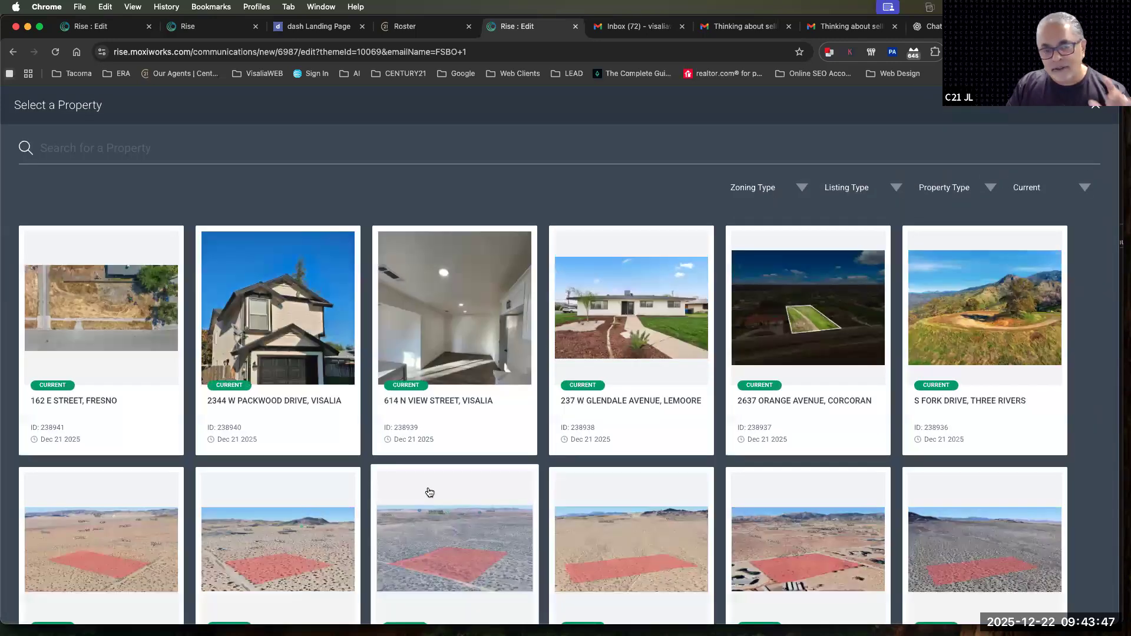
scroll(303, 510, "down", 5)
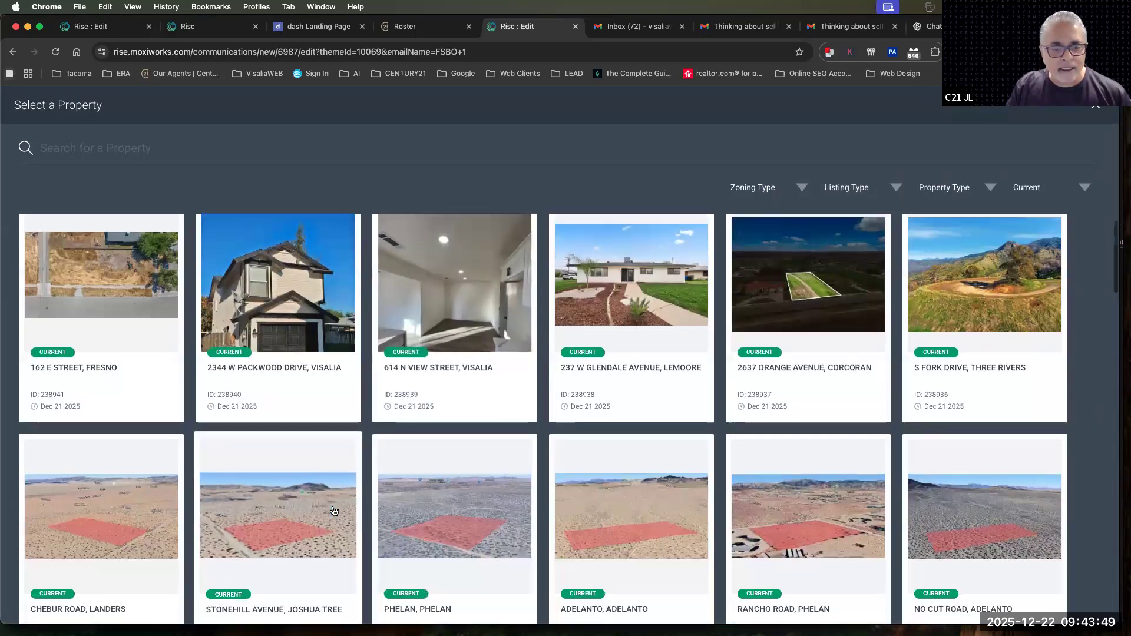
left_click(102, 462)
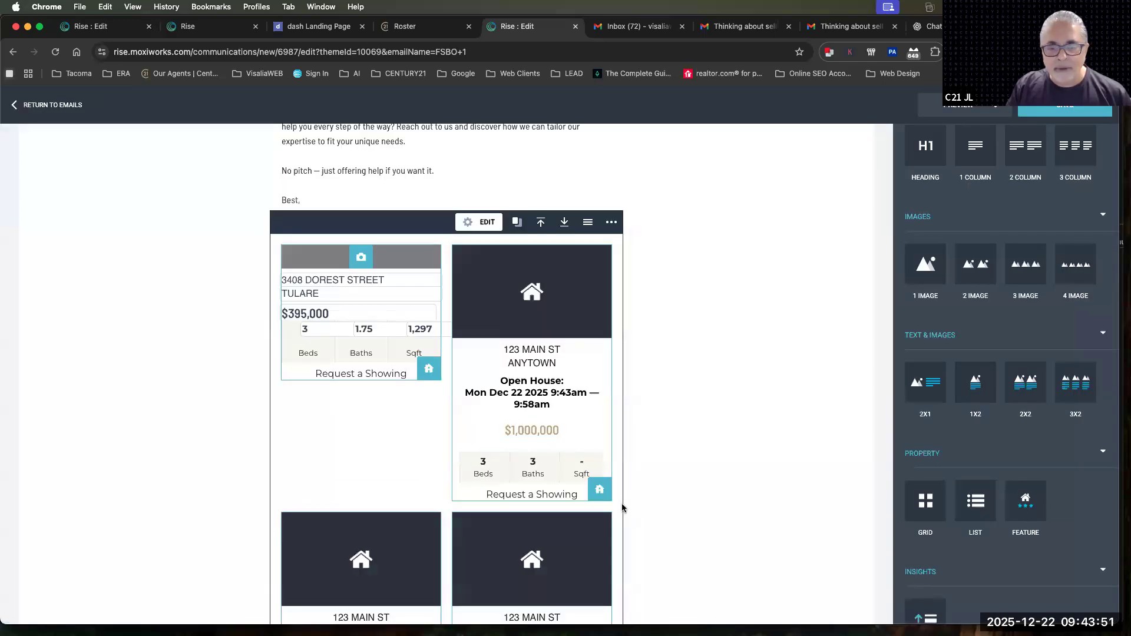
left_click(600, 493)
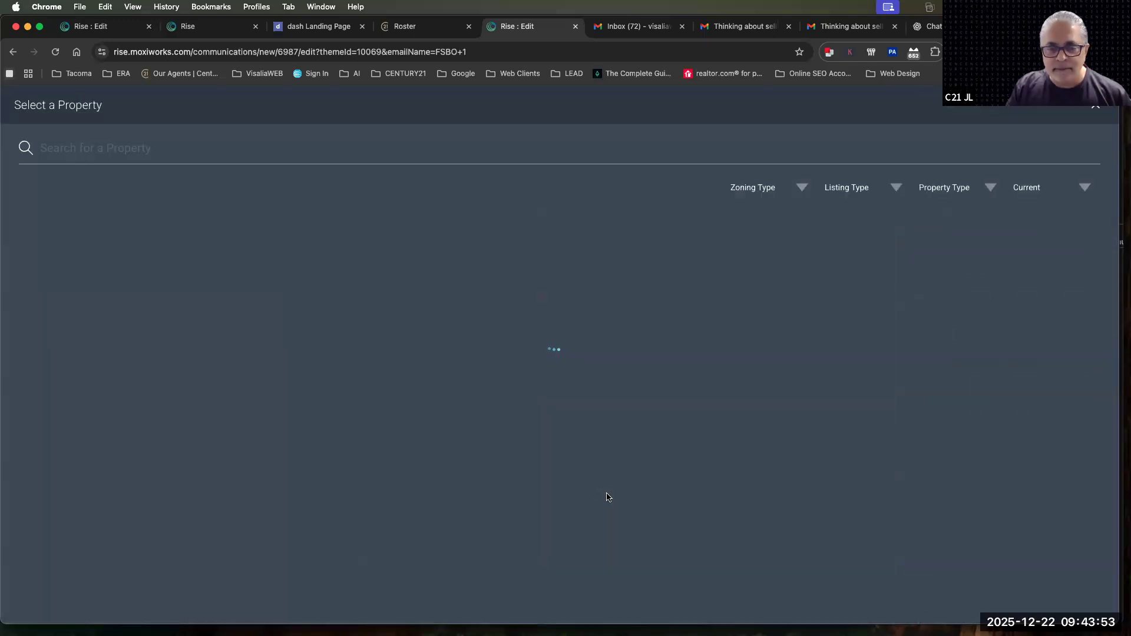
scroll(648, 493, "down", 3)
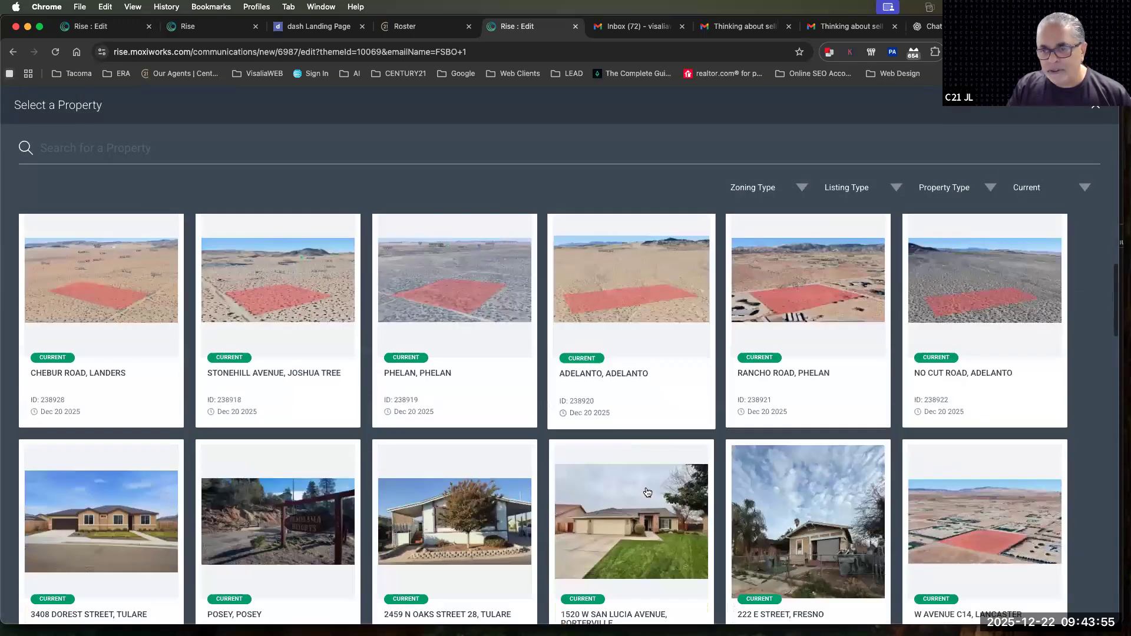
scroll(647, 493, "down", 5)
left_click(952, 348)
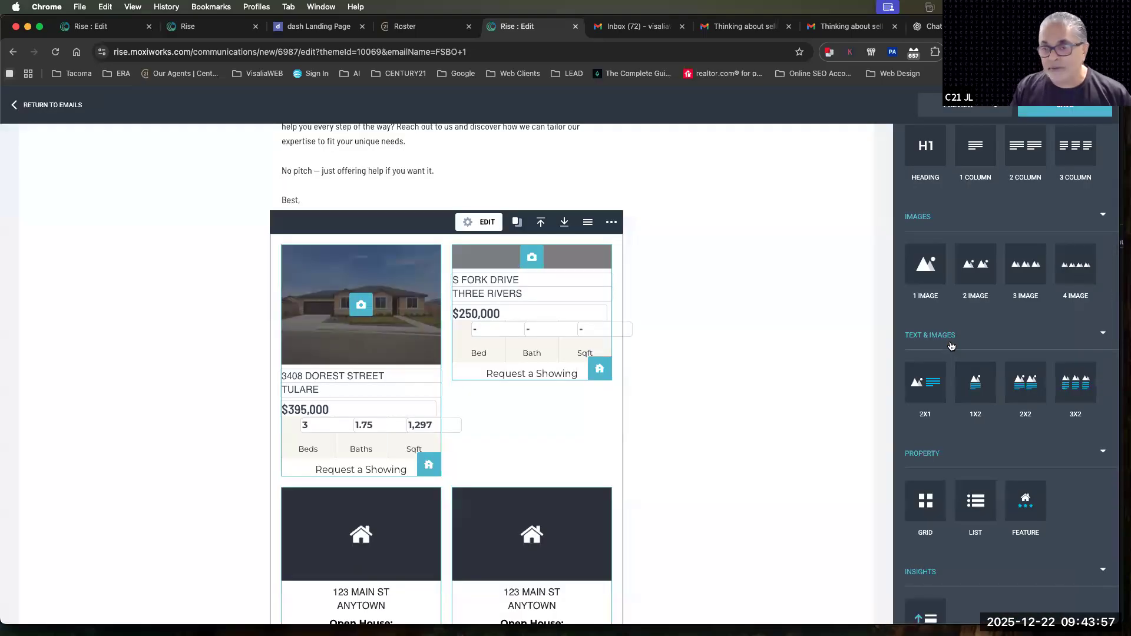
Fill the Grid block's lower two slots with the Tulare home behind the autumn tree and the Tulare house with the white garage door
scroll(851, 373, "down", 5)
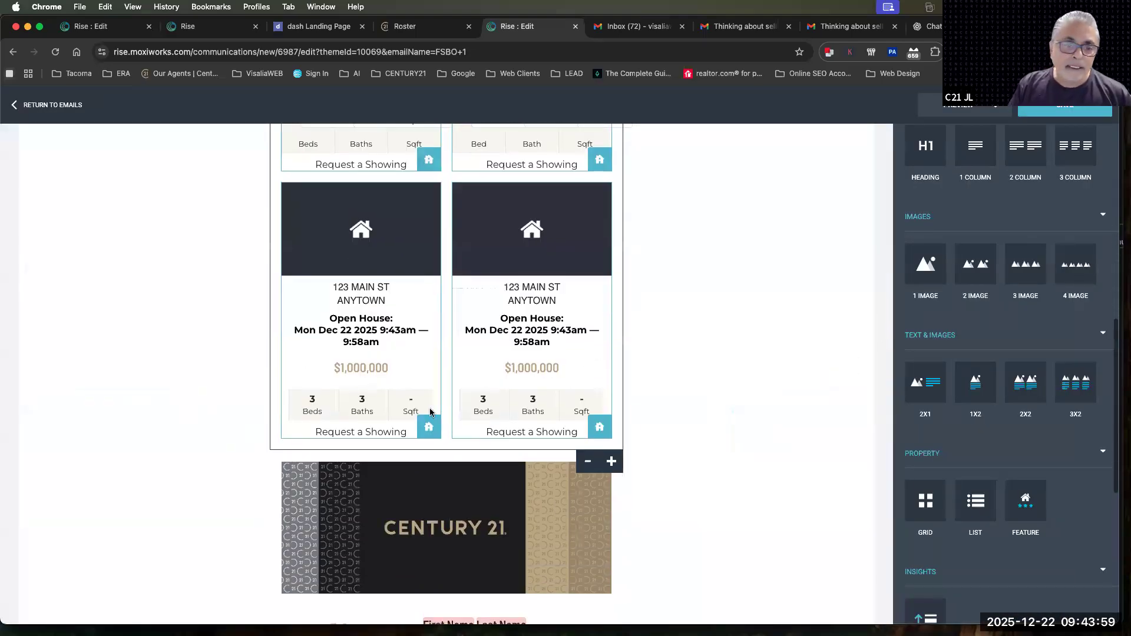
left_click(432, 429)
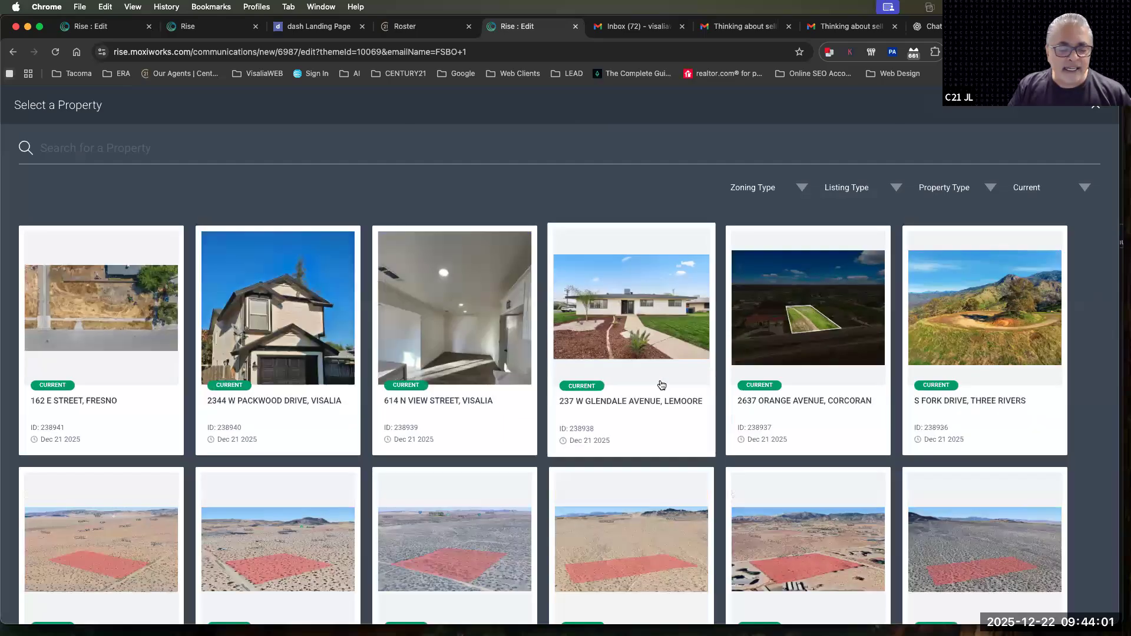
scroll(664, 385, "down", 10)
left_click(520, 314)
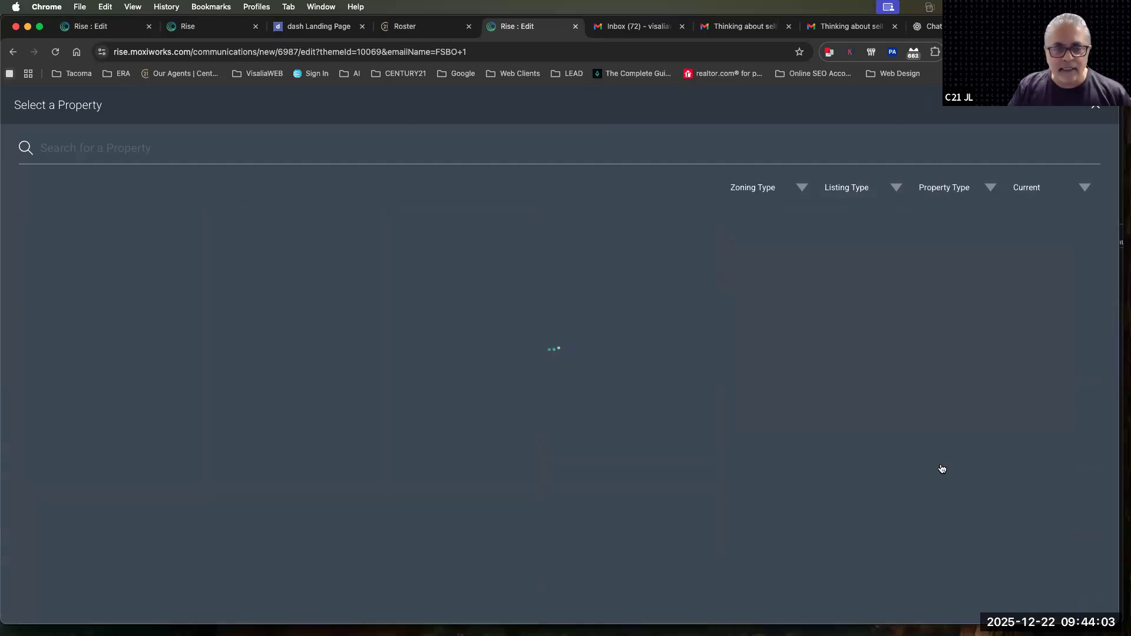
left_click(600, 427)
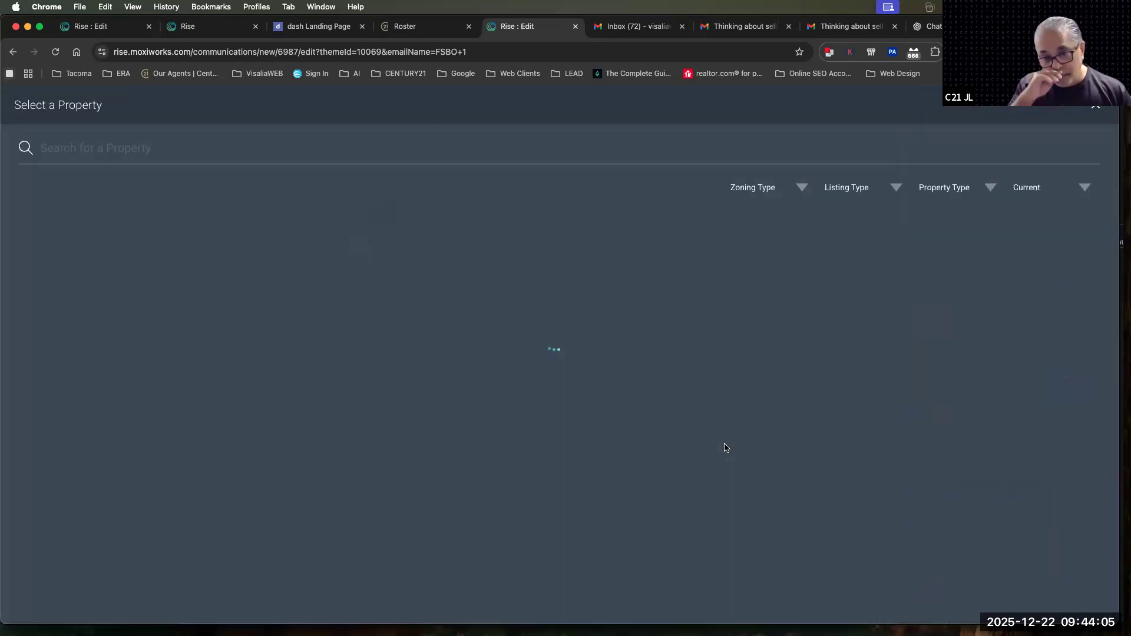
scroll(729, 449, "down", 10)
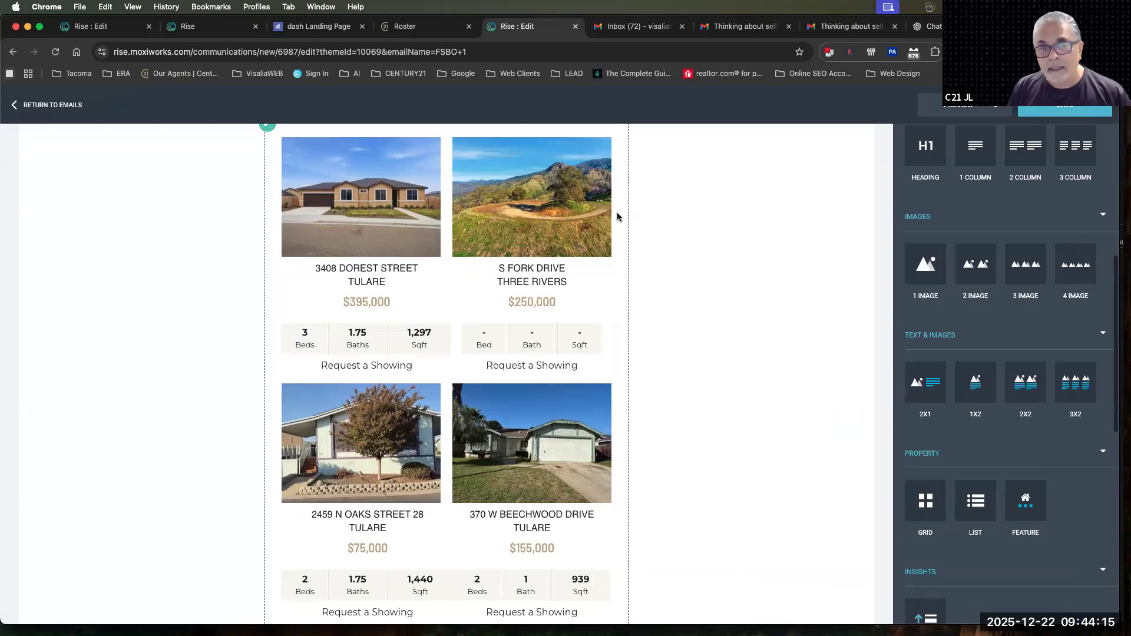
Set the Grid block's number of properties to 2 and apply the change
scroll(616, 214, "up", 2)
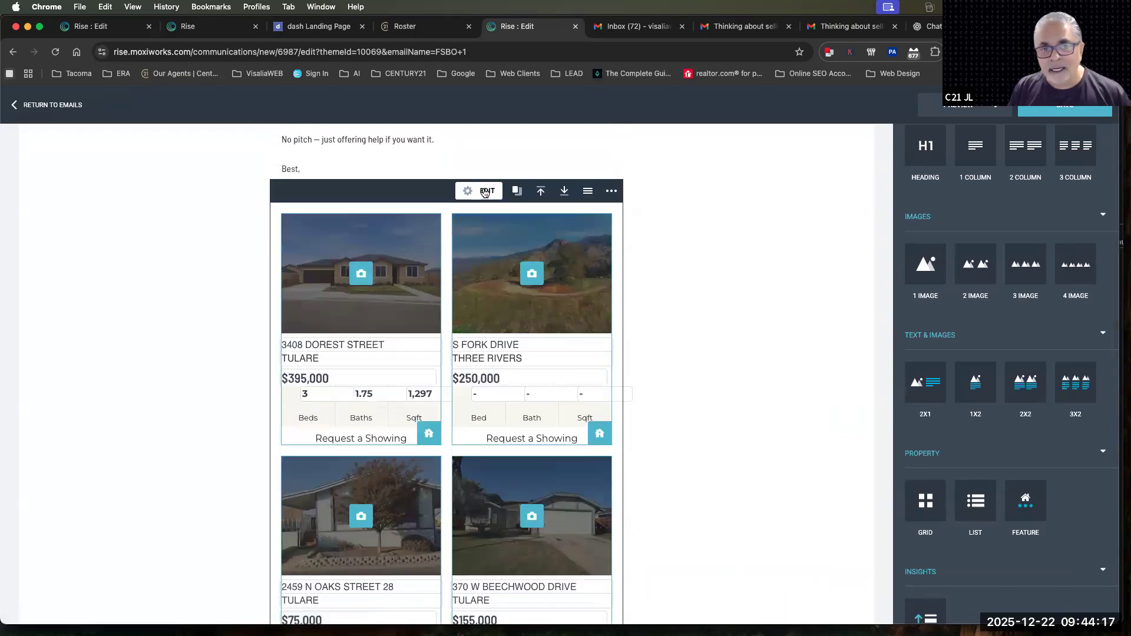
left_click(486, 191)
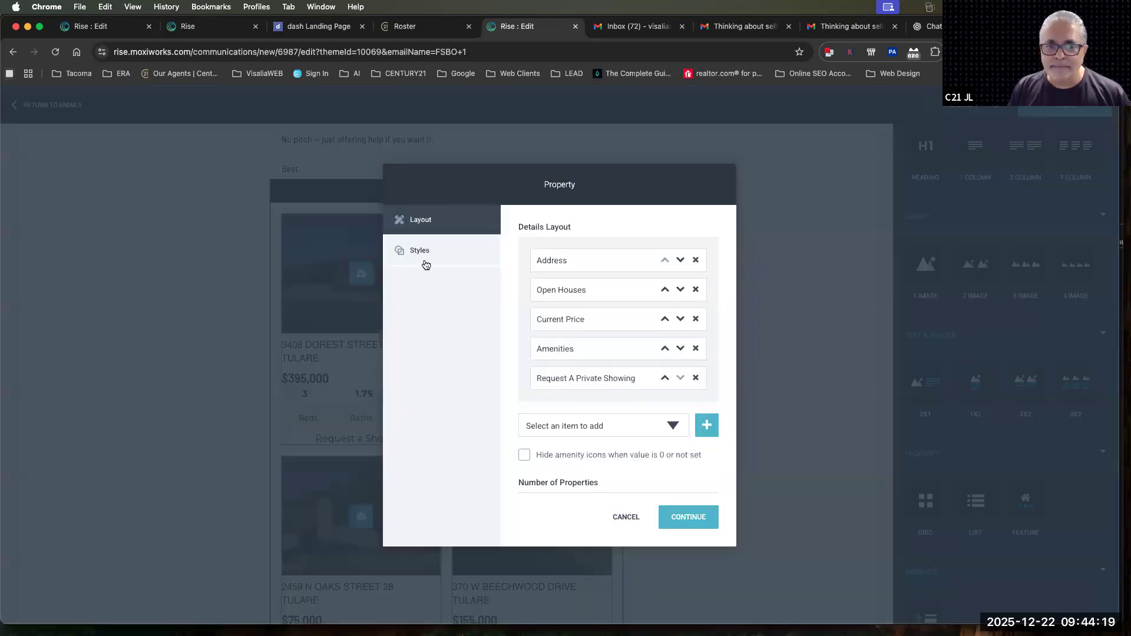
scroll(588, 435, "down", 2)
scroll(588, 435, "up", 2)
scroll(588, 433, "down", 2)
scroll(588, 433, "up", 2)
scroll(588, 433, "down", 2)
left_click(571, 463)
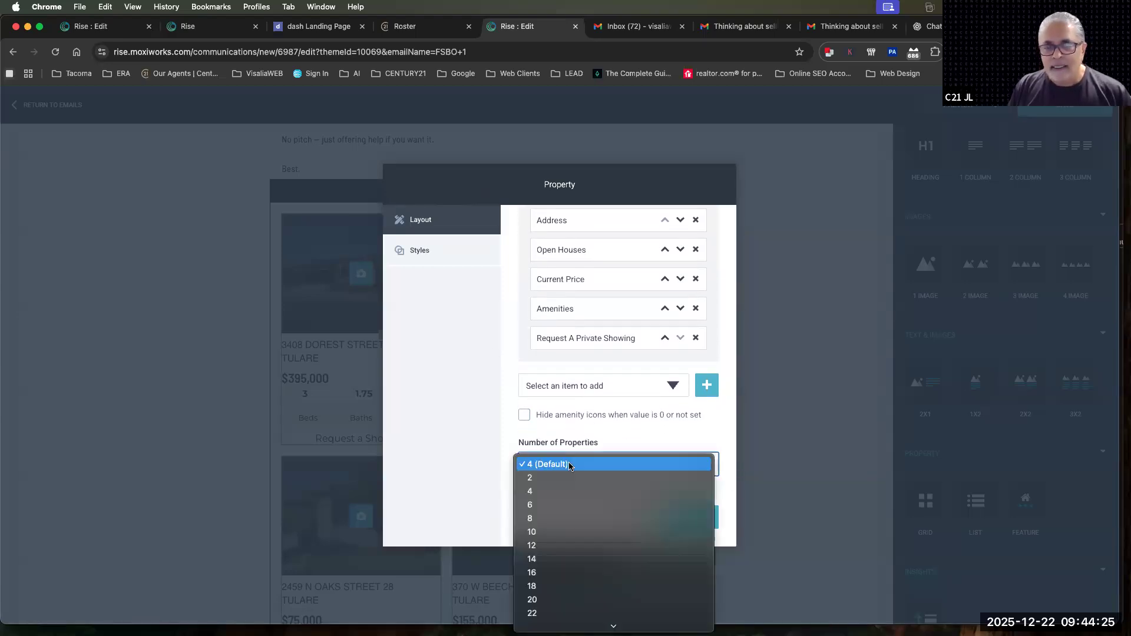
left_click(574, 478)
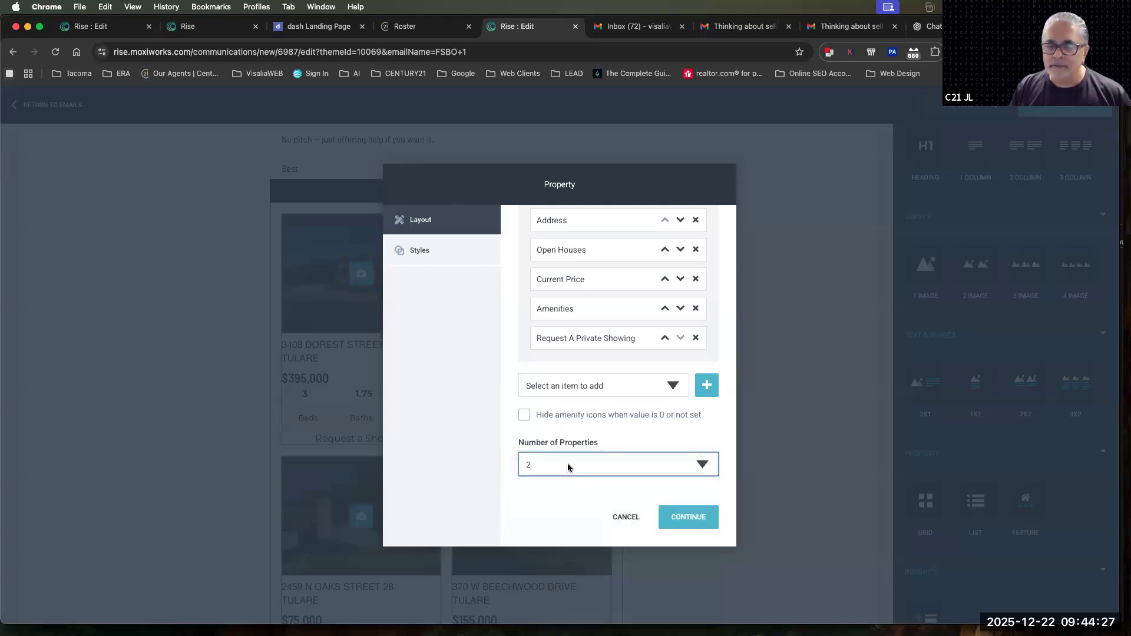
left_click(568, 465)
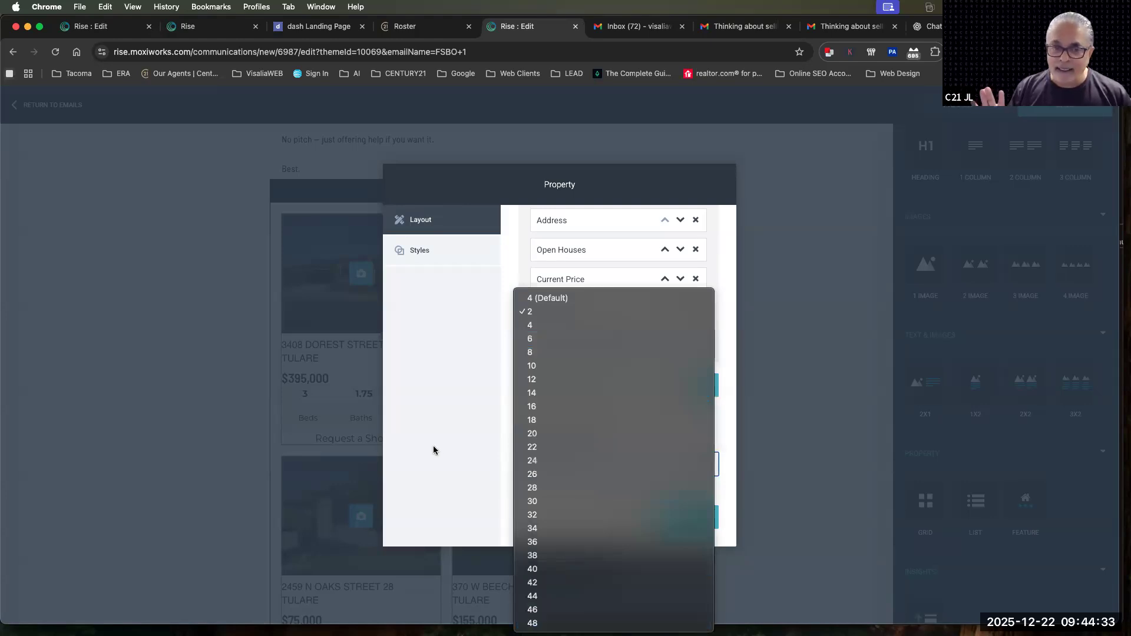
left_click(547, 313)
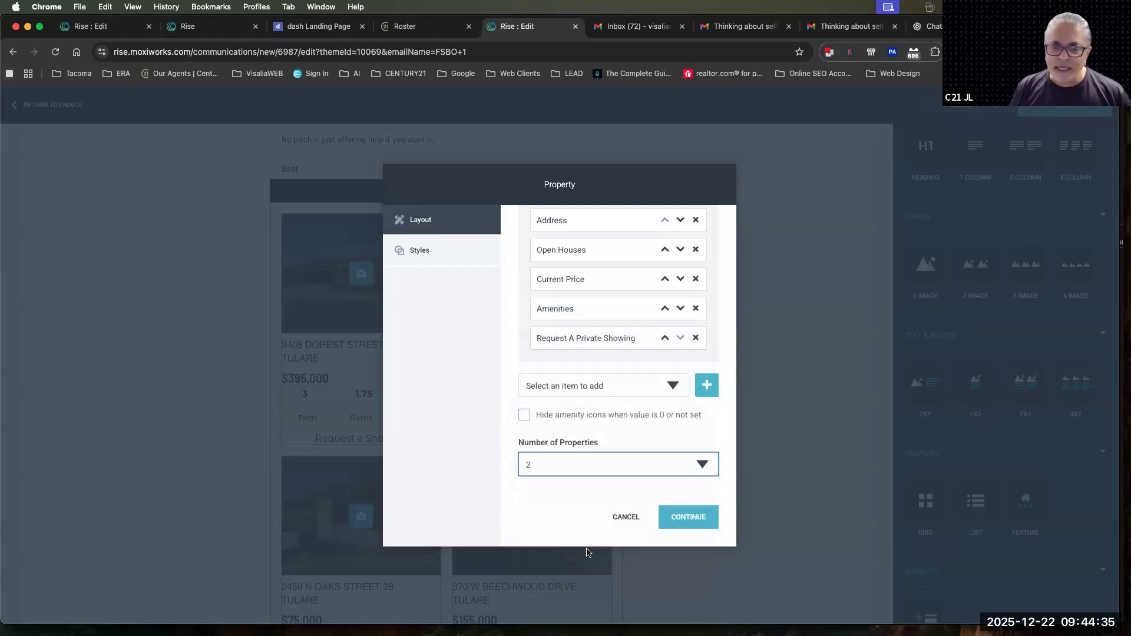
left_click(710, 520)
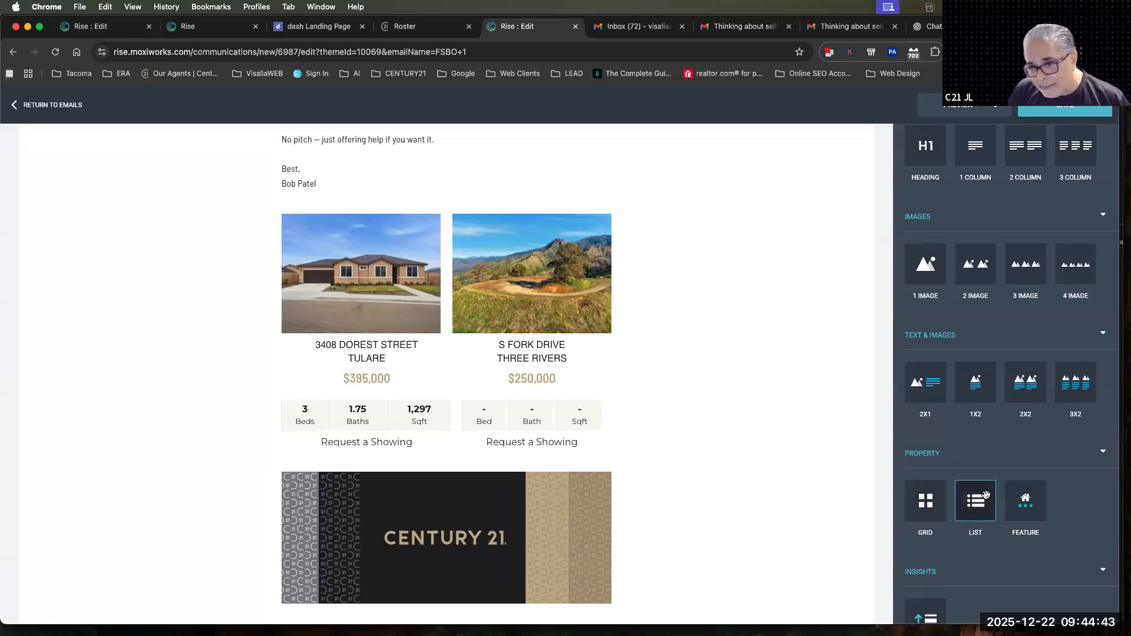
Insert a property List block above the Grid block and set its number of properties to 2
left_click_drag(977, 502, 506, 229)
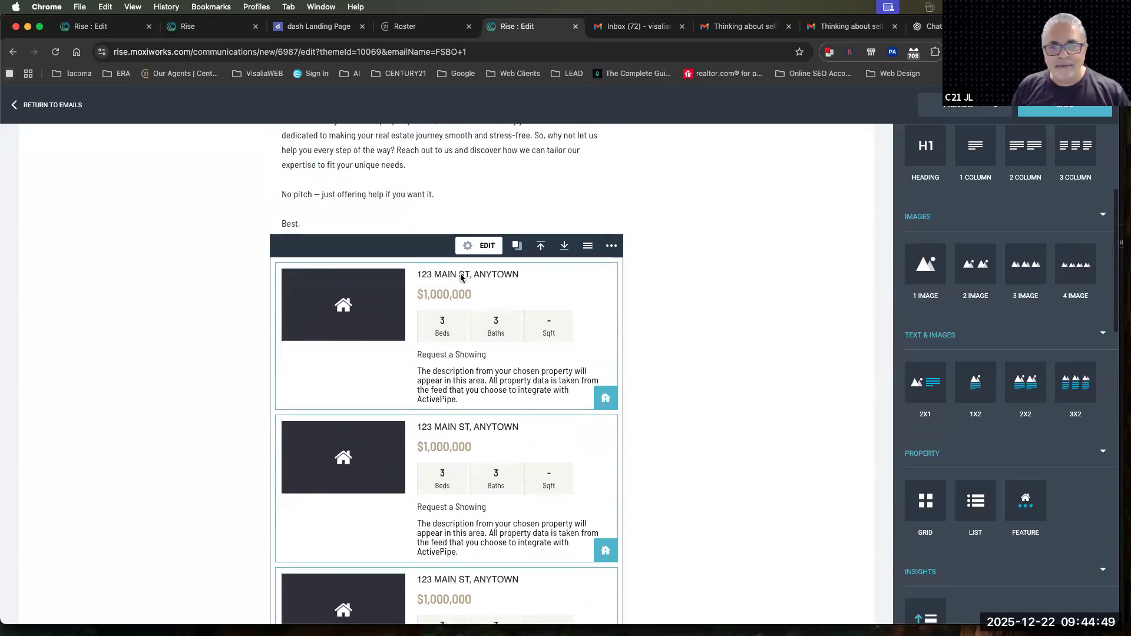
scroll(582, 482, "down", 2)
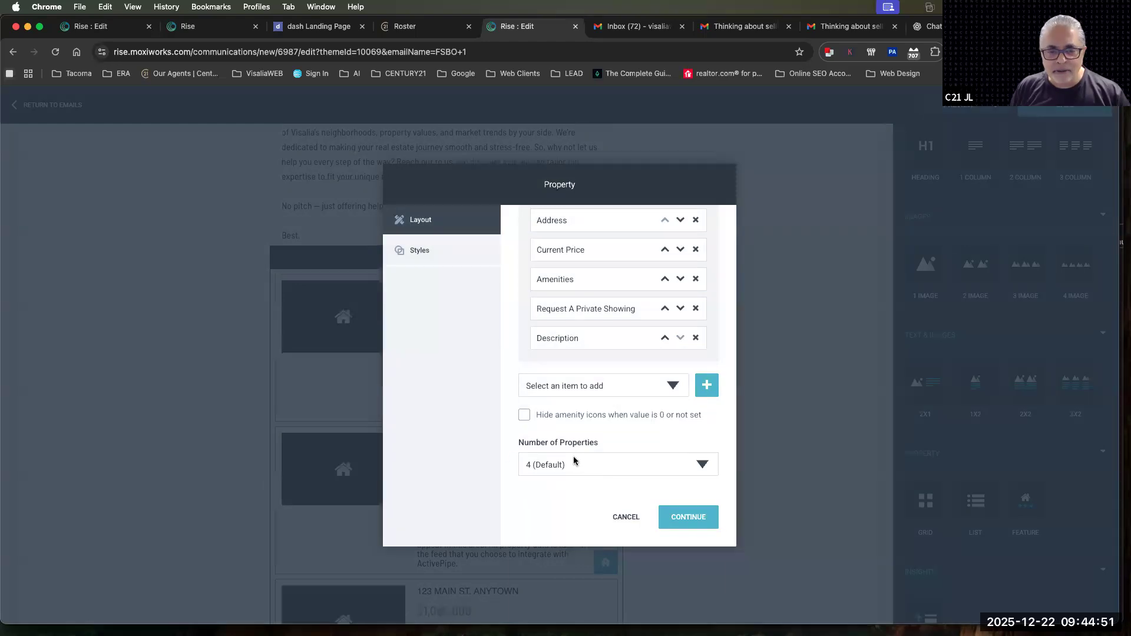
left_click(574, 457)
left_click(557, 491)
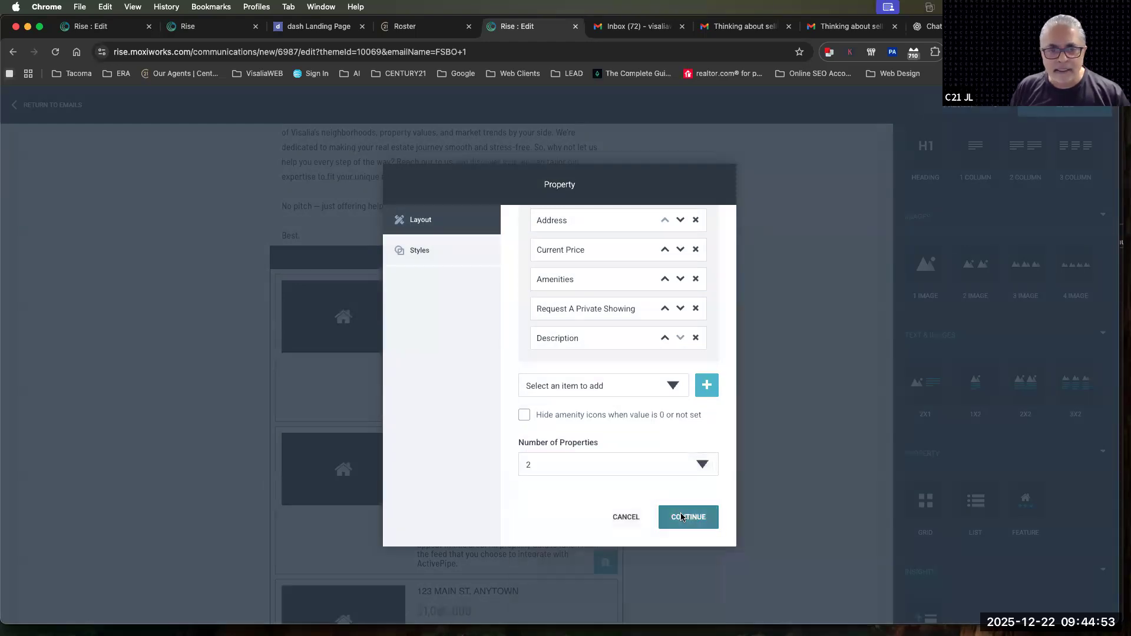
left_click(688, 517)
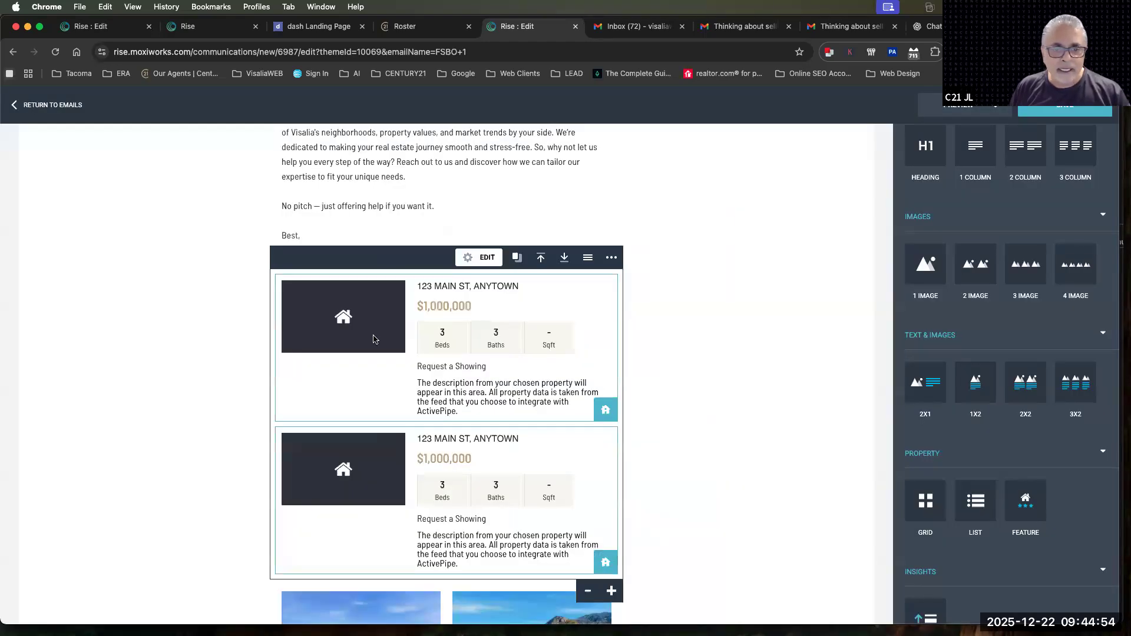
Fill the List block with the white single-story house in Lemoore and the two-story house in Visalia, and leave block editing
left_click(606, 410)
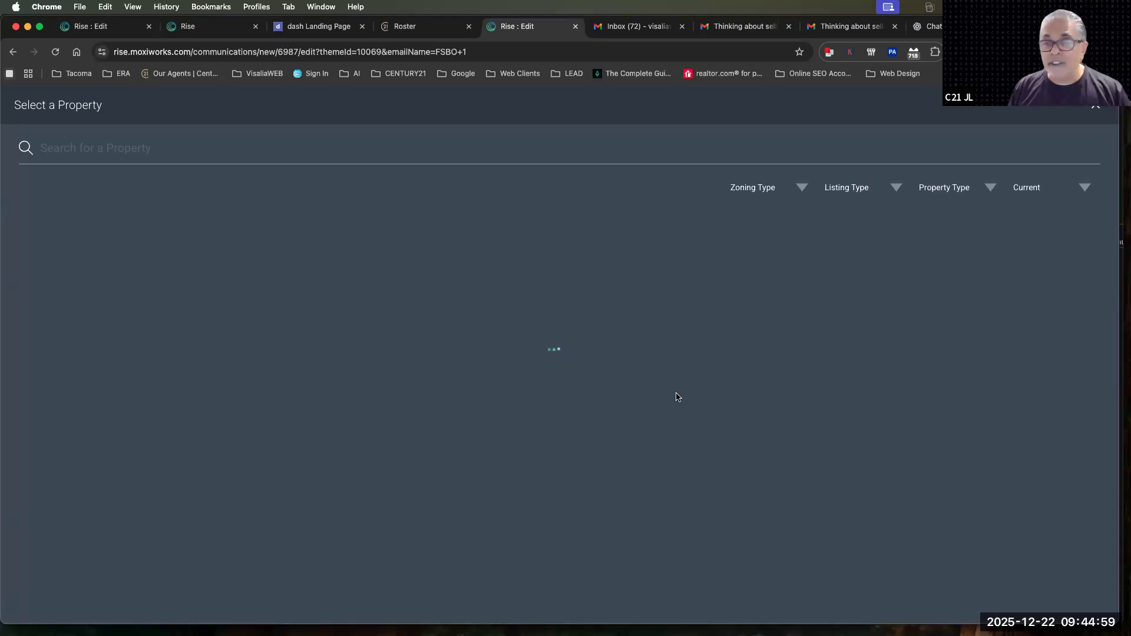
scroll(544, 562, "down", 4)
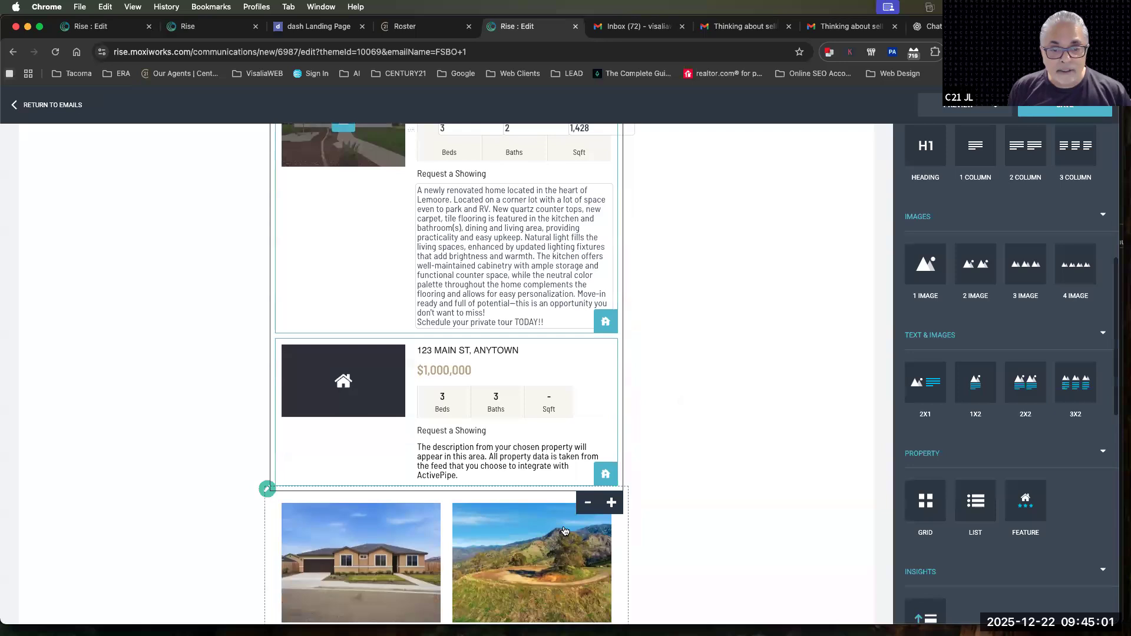
left_click(606, 472)
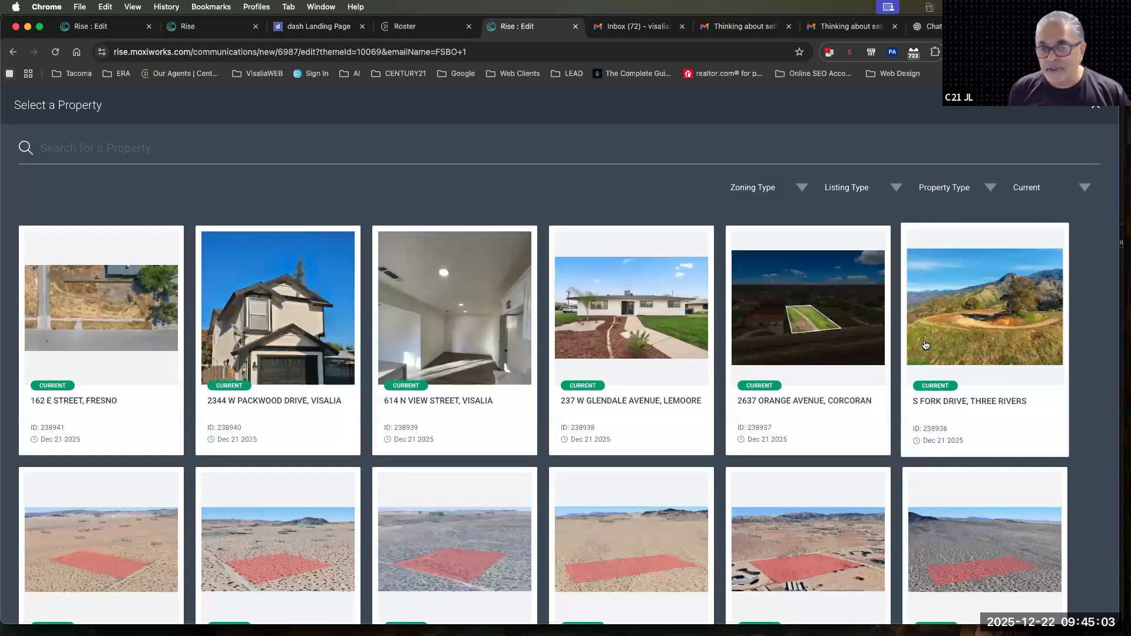
left_click(323, 301)
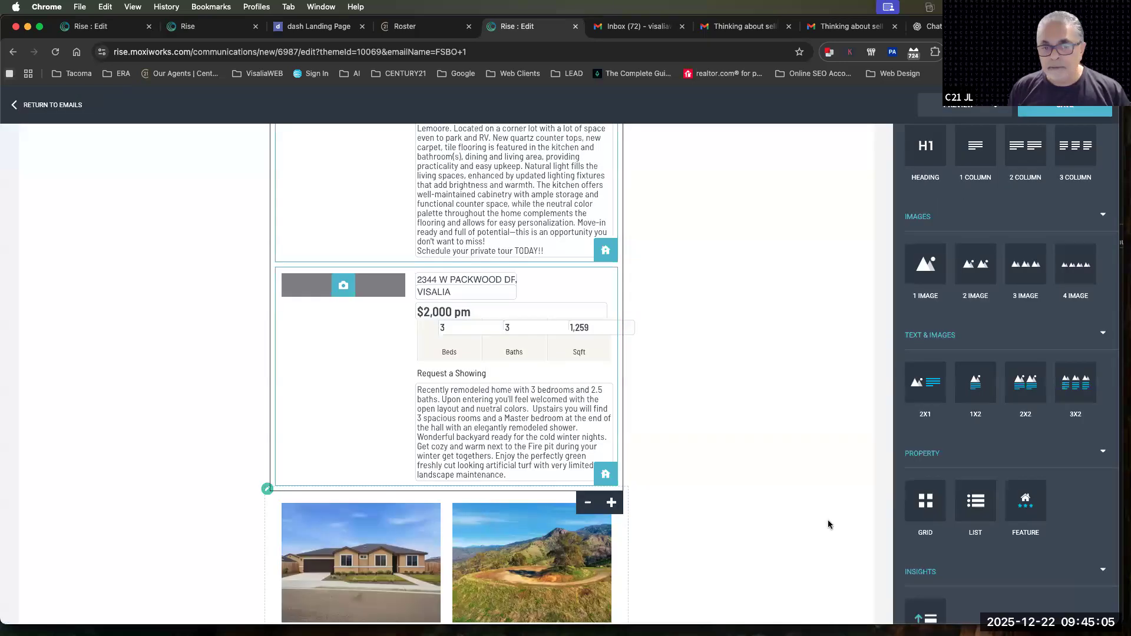
scroll(808, 516, "up", 5)
scroll(809, 522, "down", 1)
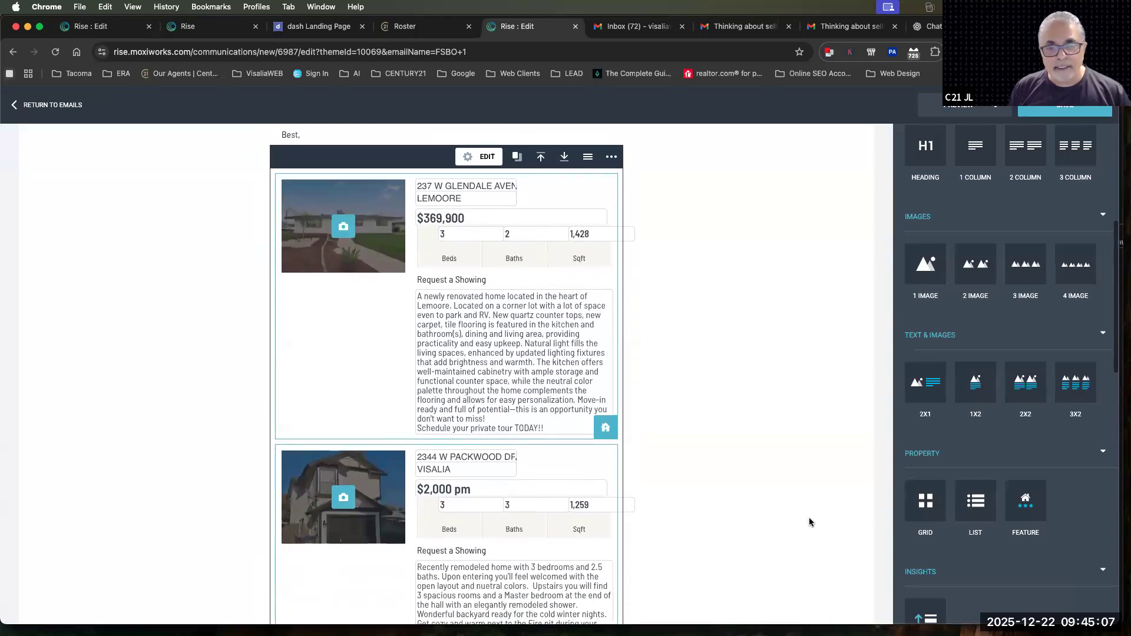
left_click(809, 523)
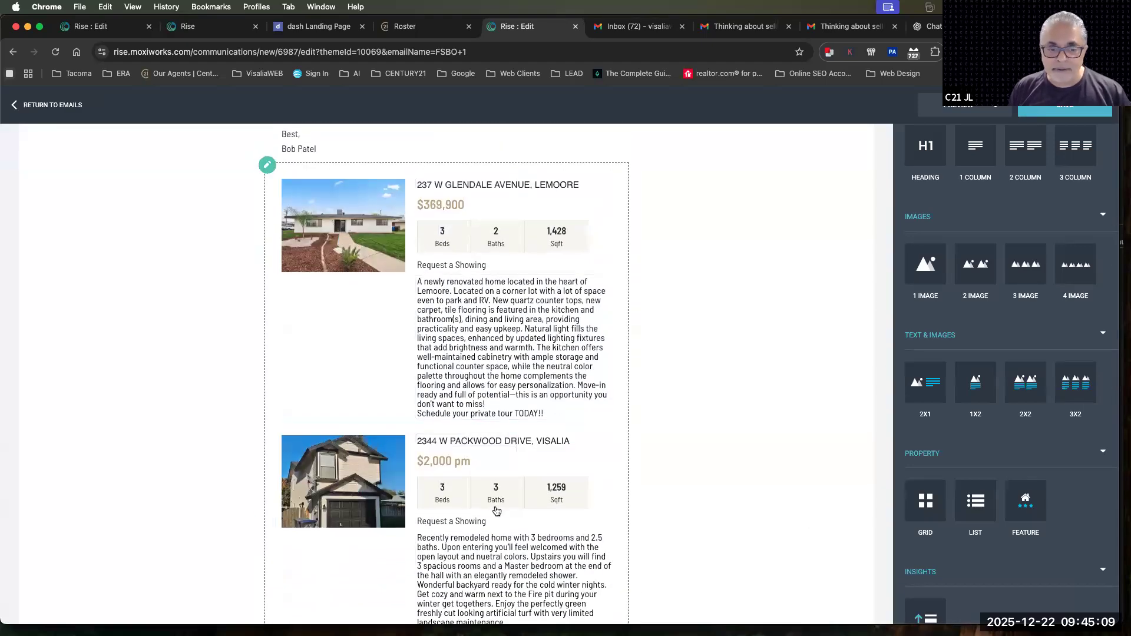
Look over the List and Grid blocks in the email and collapse the Property group of content blocks
scroll(496, 511, "down", 8)
scroll(424, 236, "up", 15)
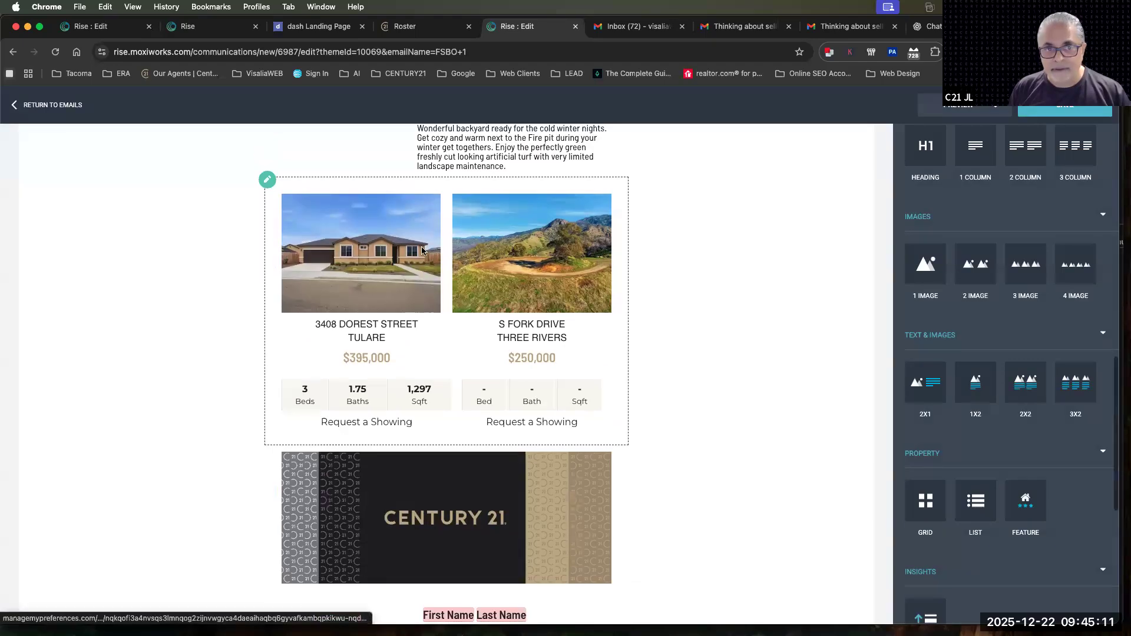
left_click(446, 362)
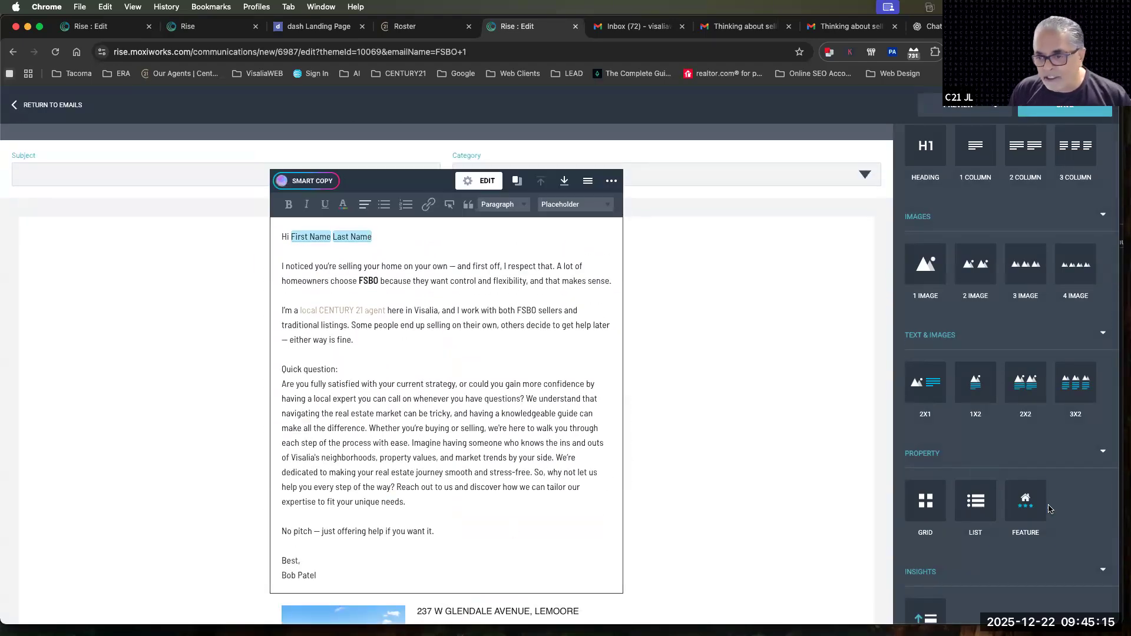
left_click_drag(951, 455, 908, 455)
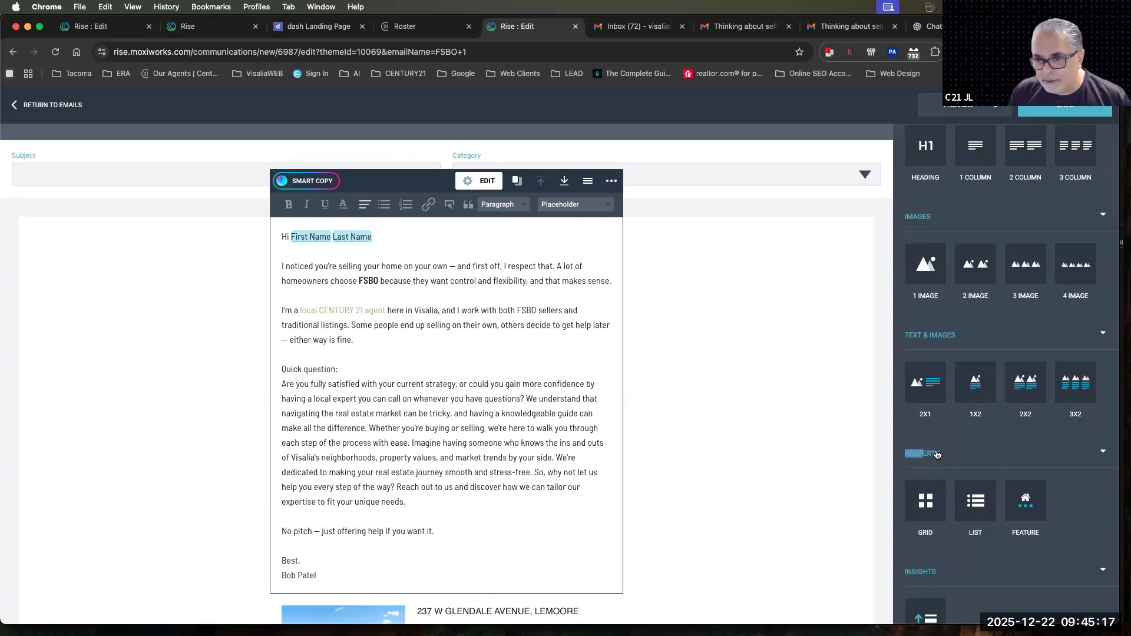
left_click(910, 454)
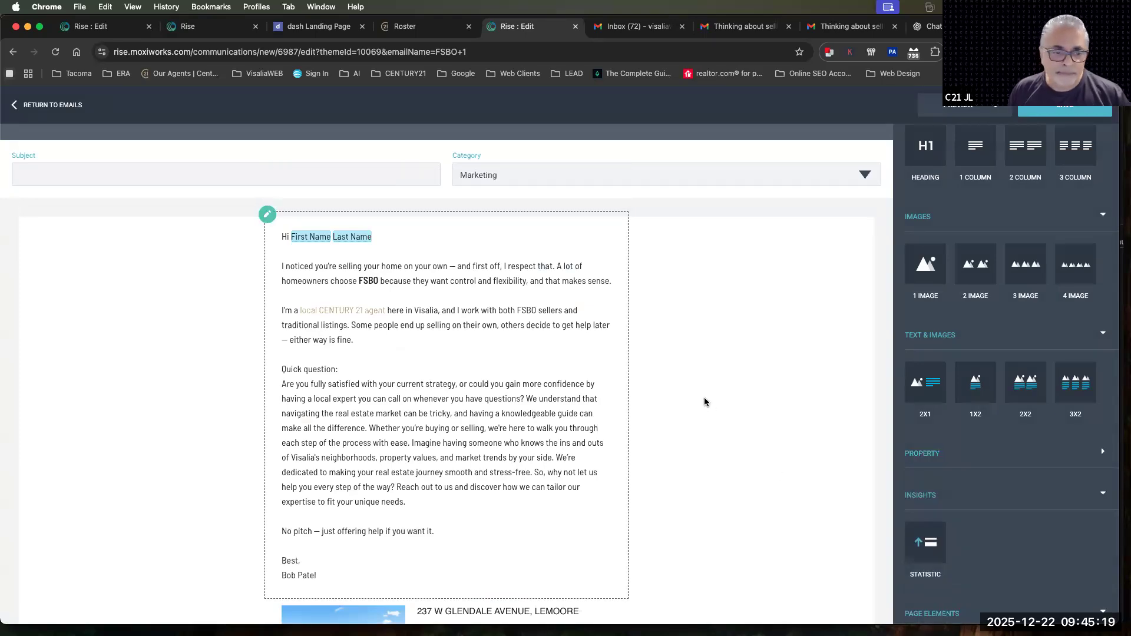
Delete the property List block and the property Grid block below the email's signature text
scroll(705, 401, "down", 10)
scroll(705, 401, "up", 7)
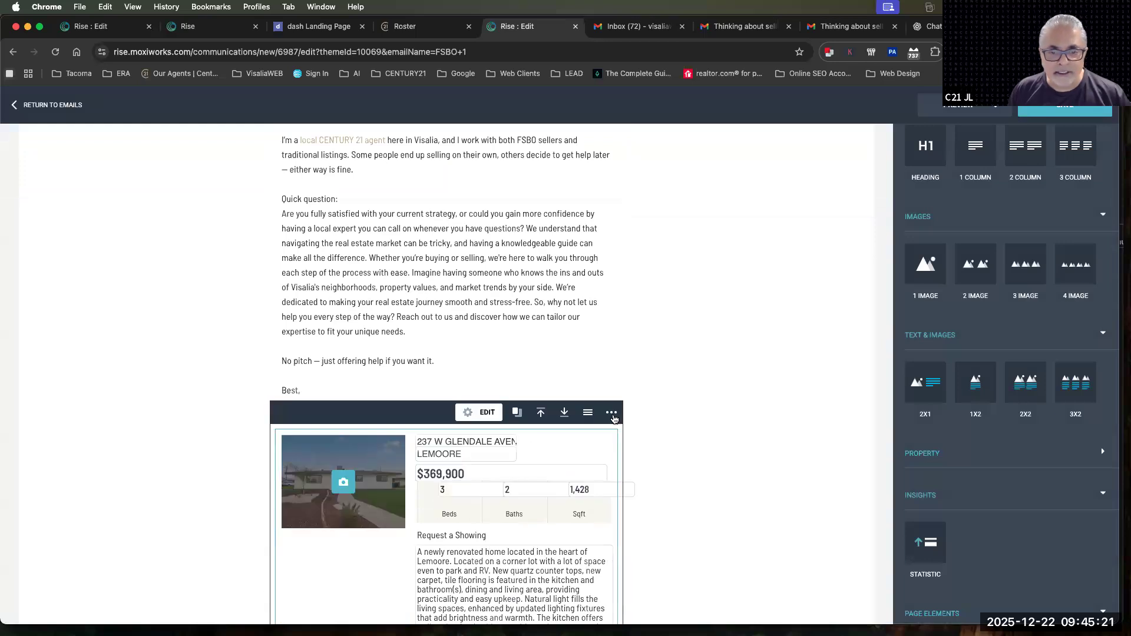
left_click(612, 409)
left_click(581, 436)
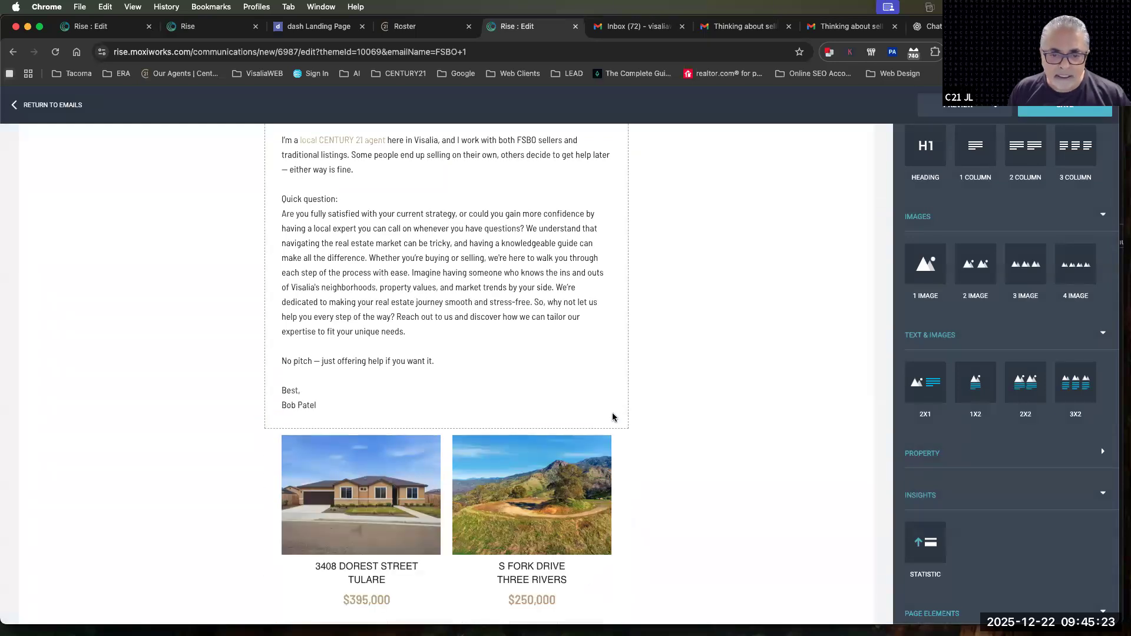
left_click(611, 426)
left_click(613, 414)
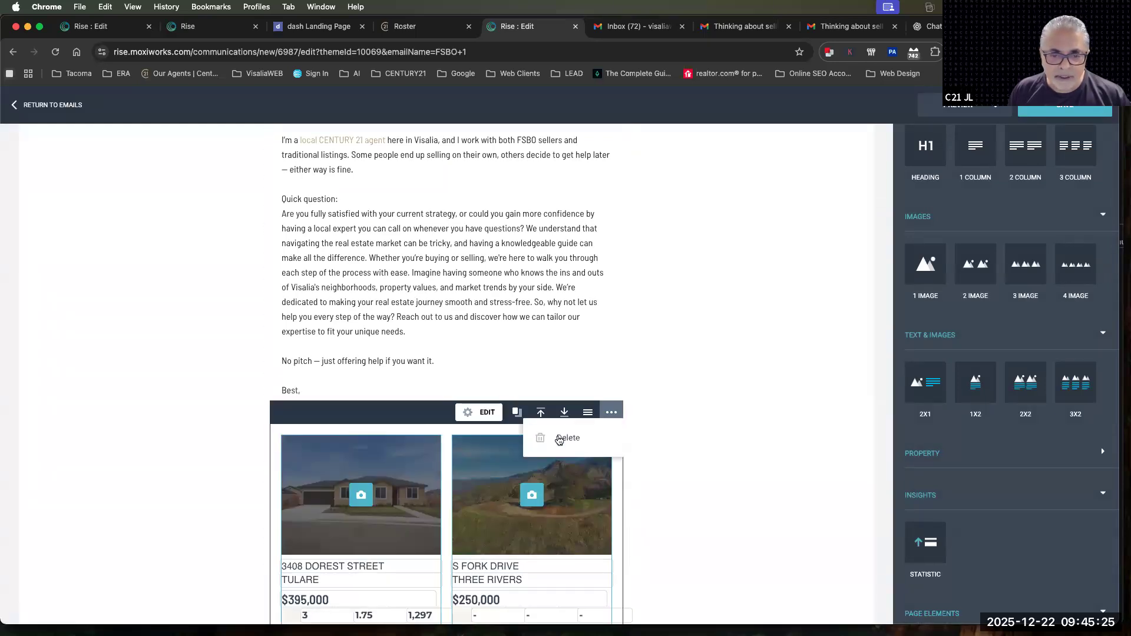
left_click(559, 439)
Insert an Insights Statistic block above the CENTURY 21 banner and set its number of statistics to 6
scroll(1037, 522, "down", 3)
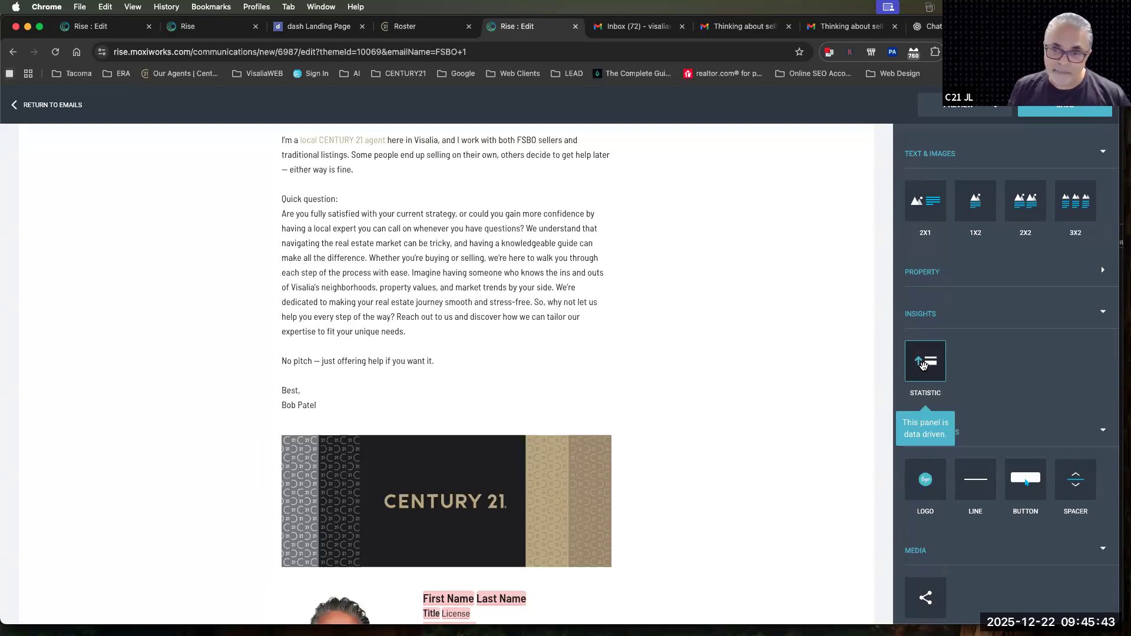
left_click_drag(924, 366, 595, 398)
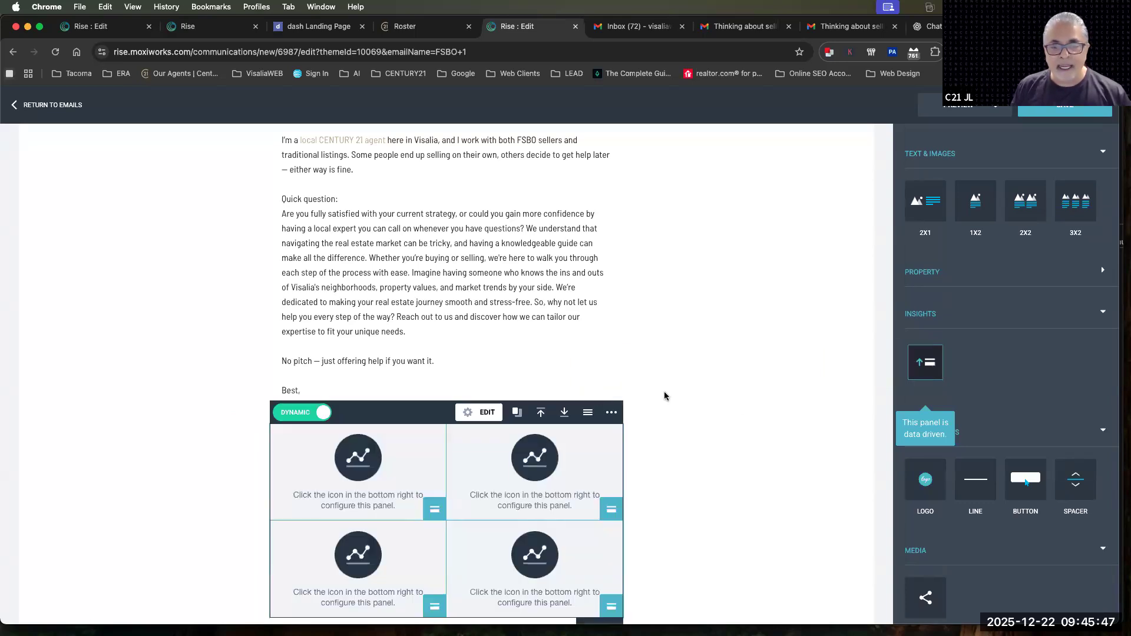
scroll(731, 402, "down", 4)
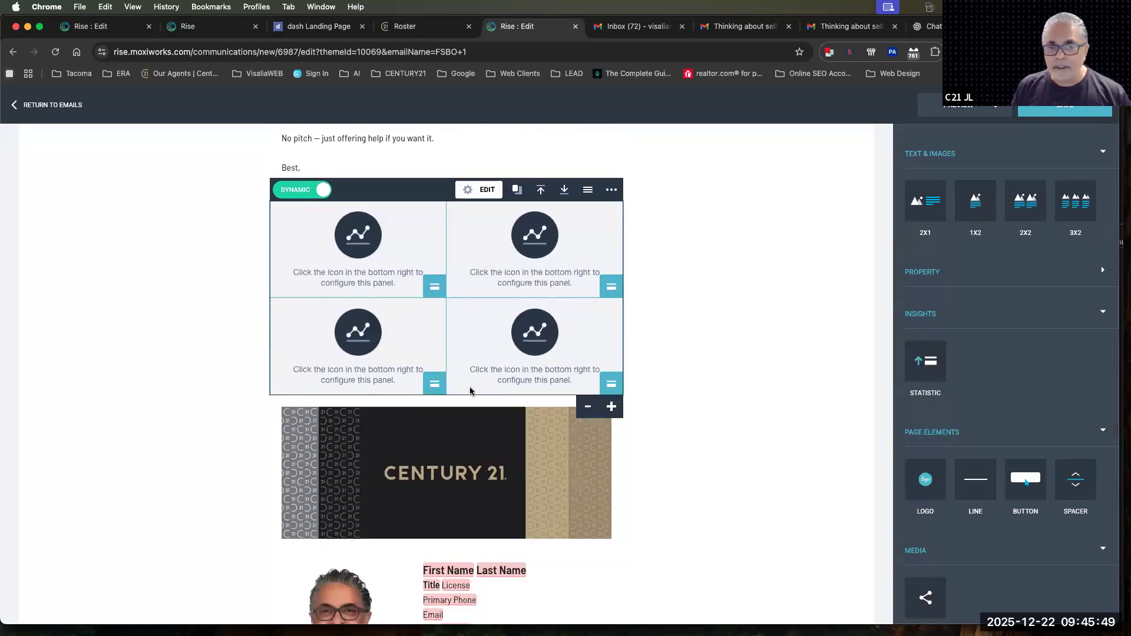
left_click(480, 190)
left_click(543, 243)
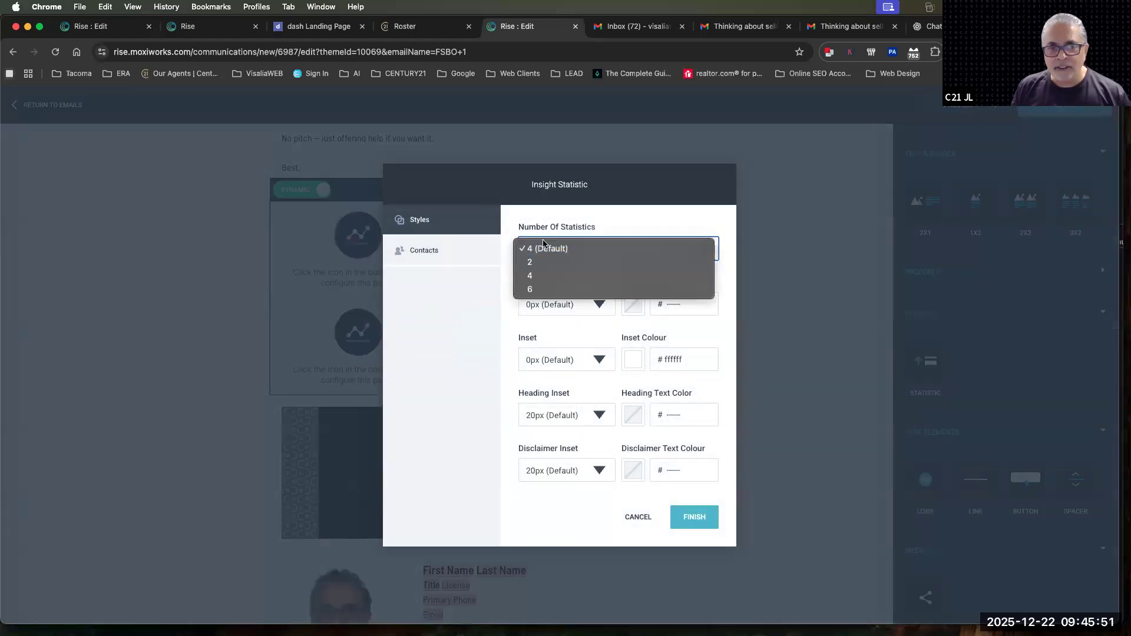
left_click(542, 288)
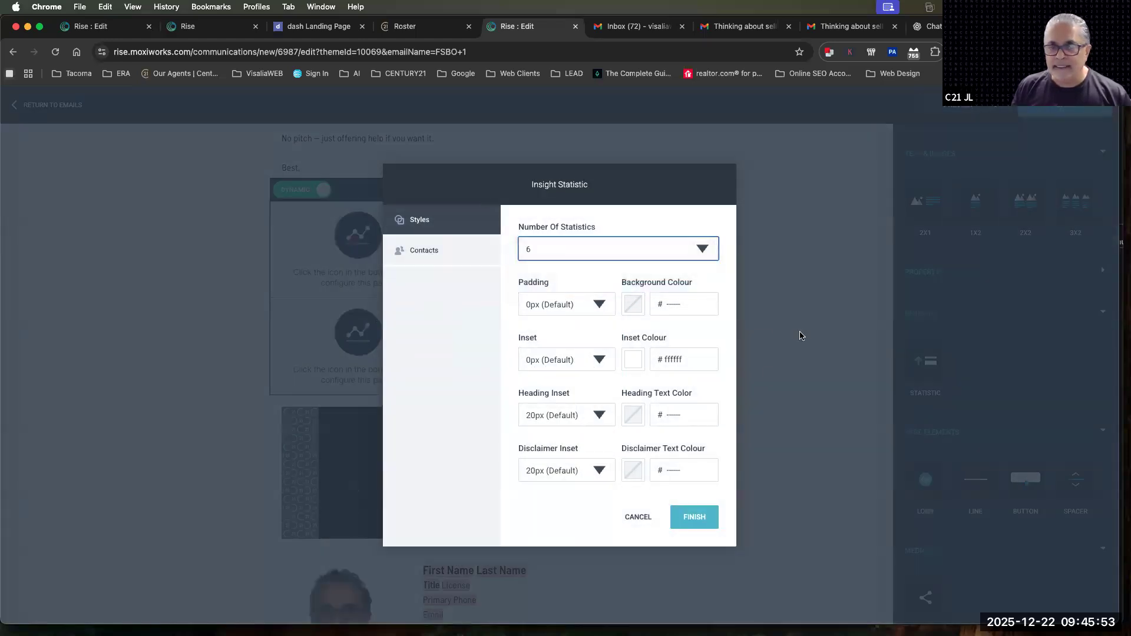
left_click(694, 520)
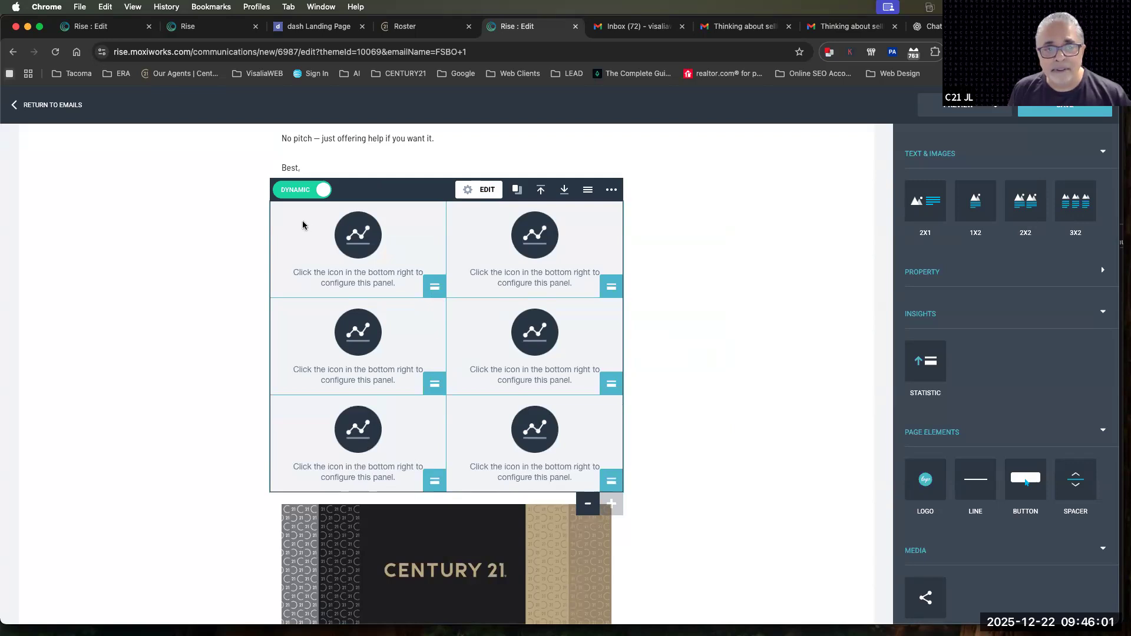
Switch the Statistic block's data to Static and back to Dynamic
scroll(298, 194, "up", 1)
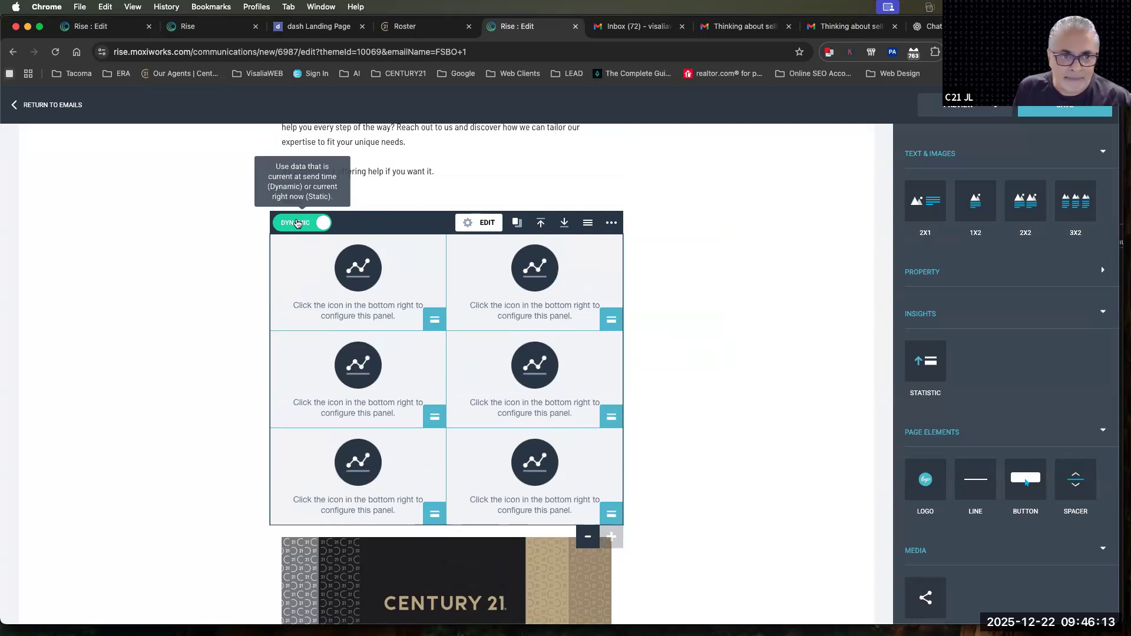
left_click(297, 222)
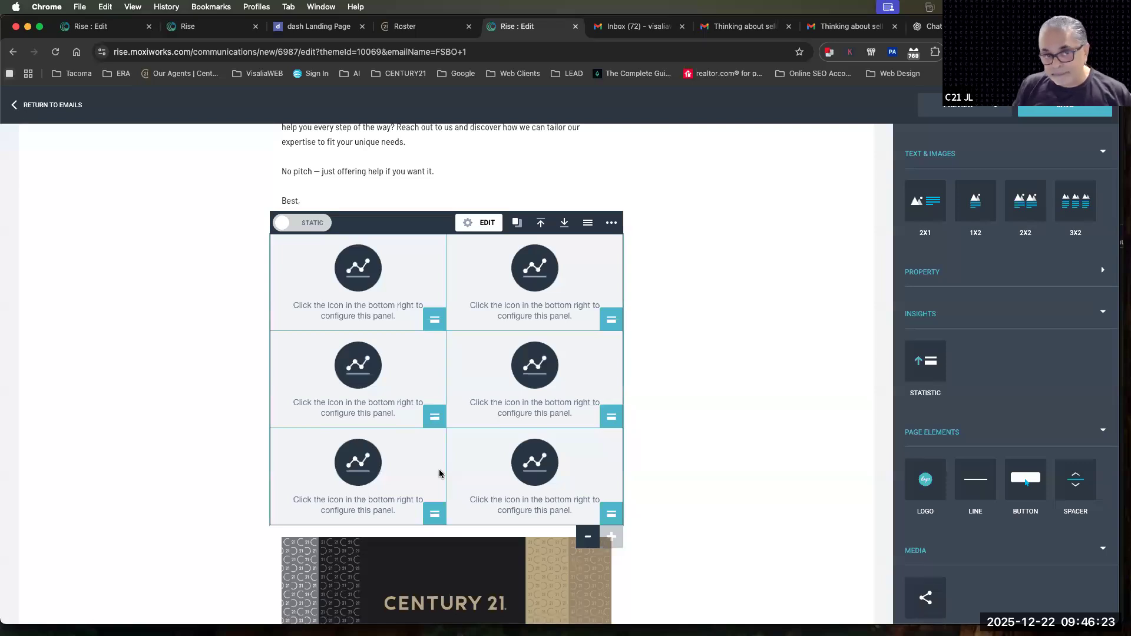
left_click(311, 225)
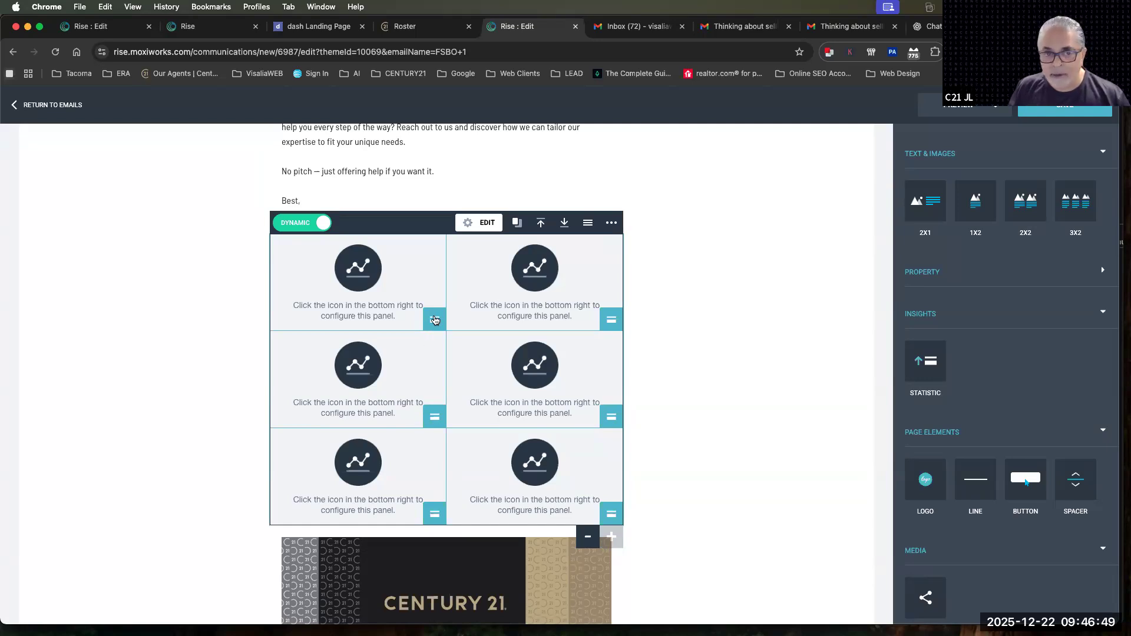
Configure the first statistic panel with the Average List Price data set for the market area Visalia, California (Place)
left_click(435, 320)
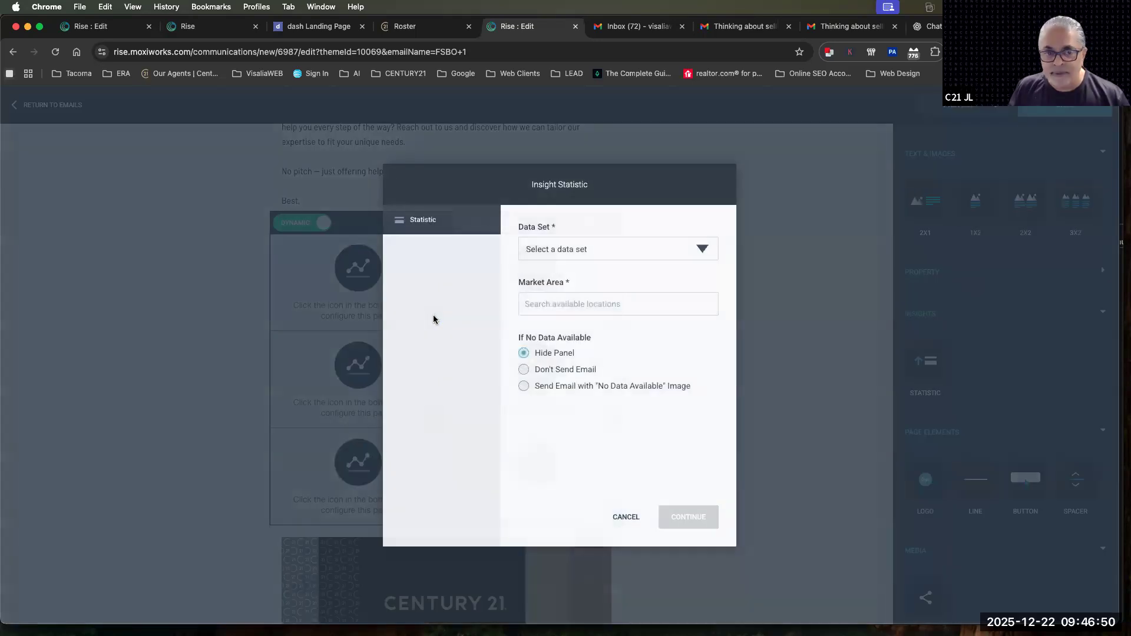
left_click(542, 251)
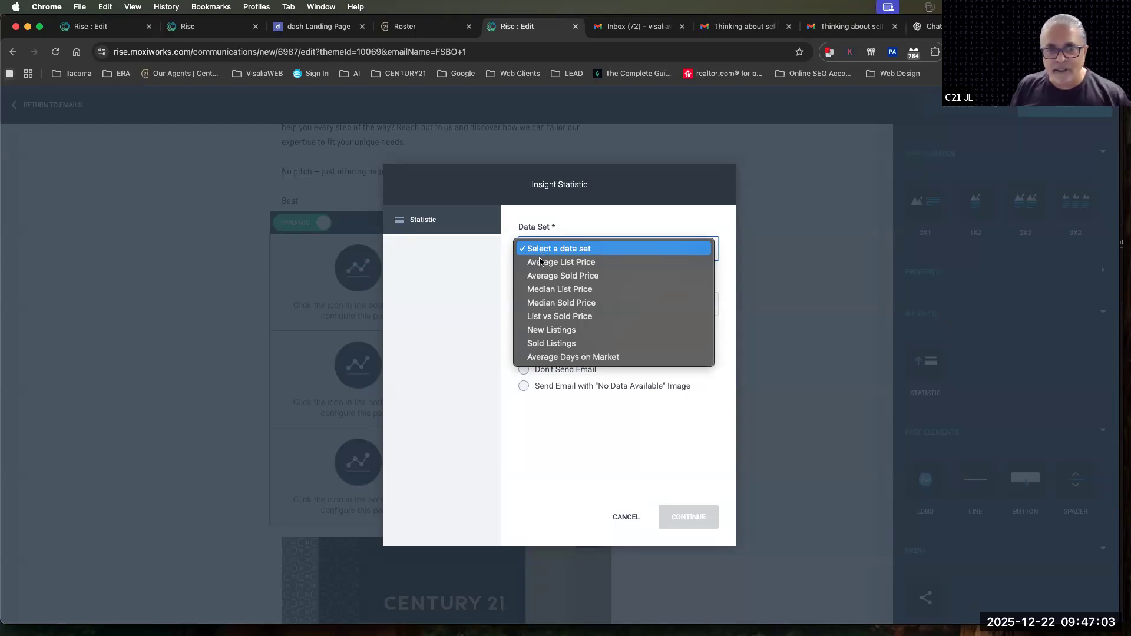
left_click(541, 262)
left_click(529, 306)
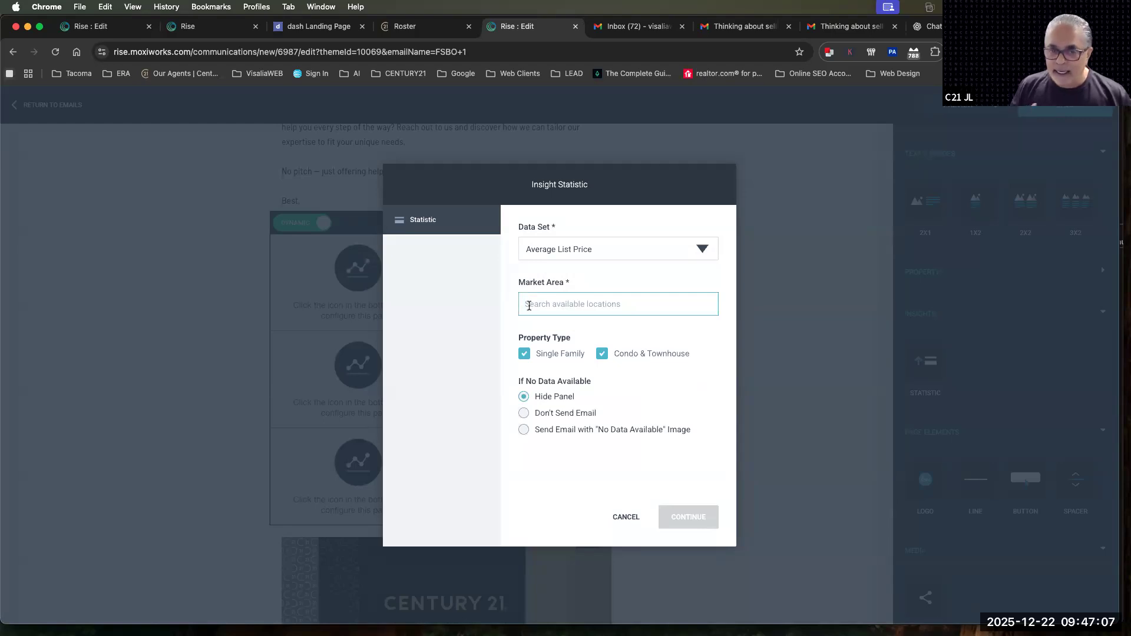
type("Visalia")
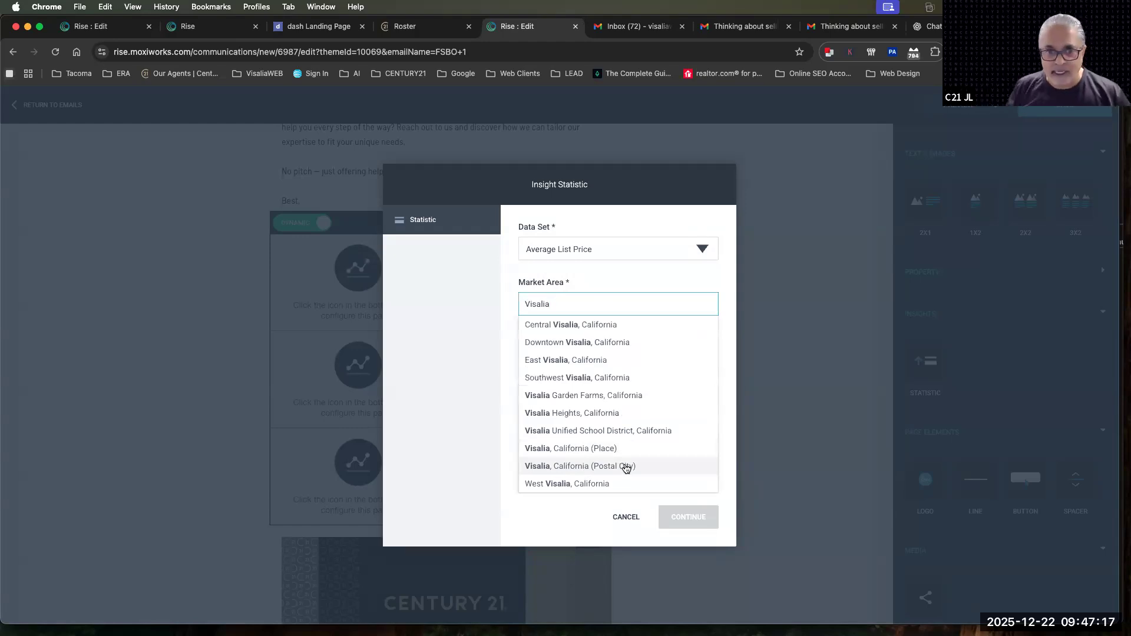
left_click(565, 449)
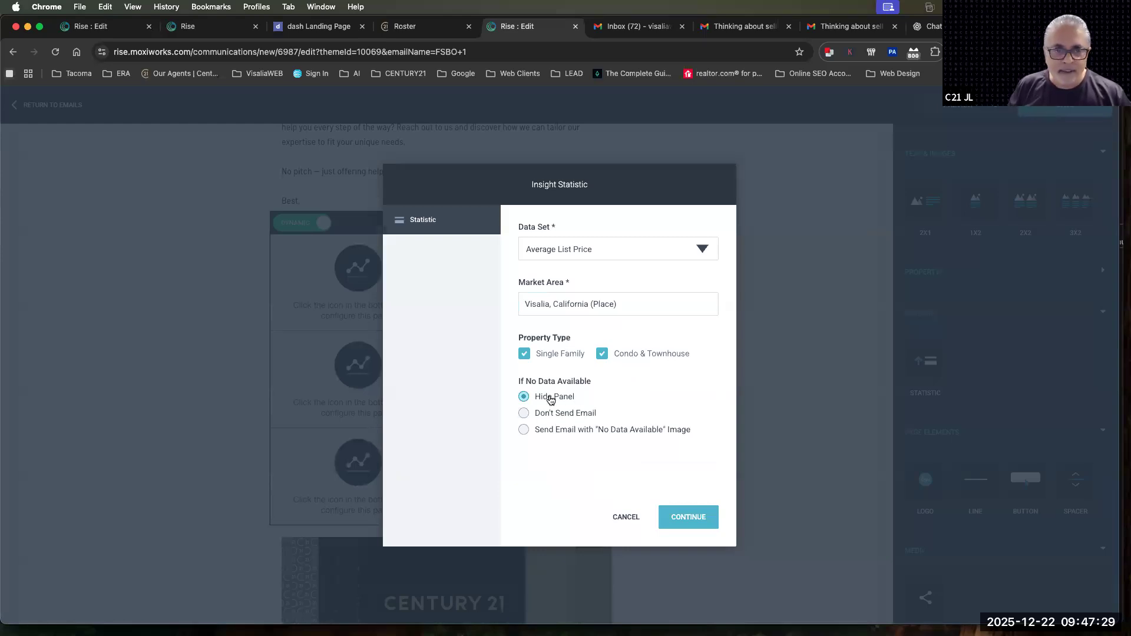
left_click(681, 521)
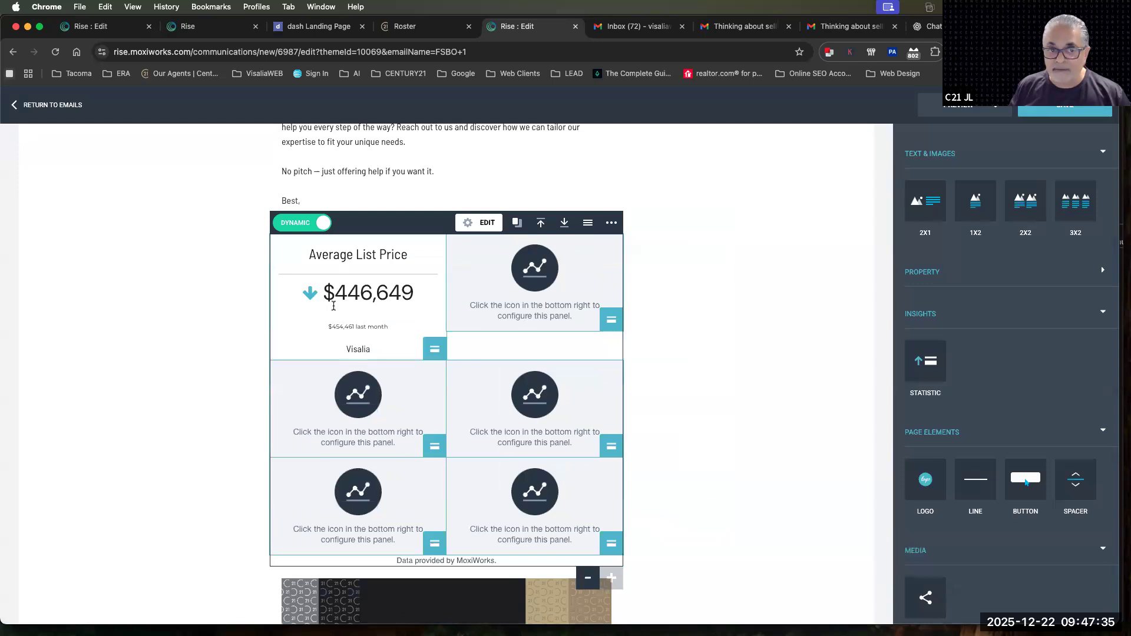
left_click_drag(347, 349, 378, 352)
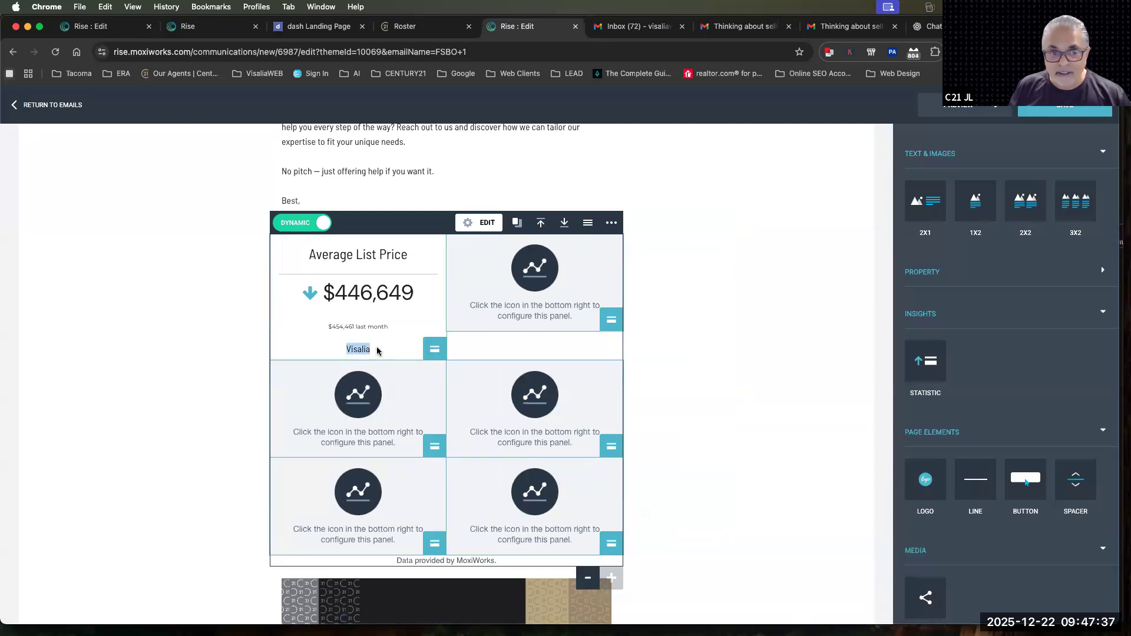
left_click(480, 222)
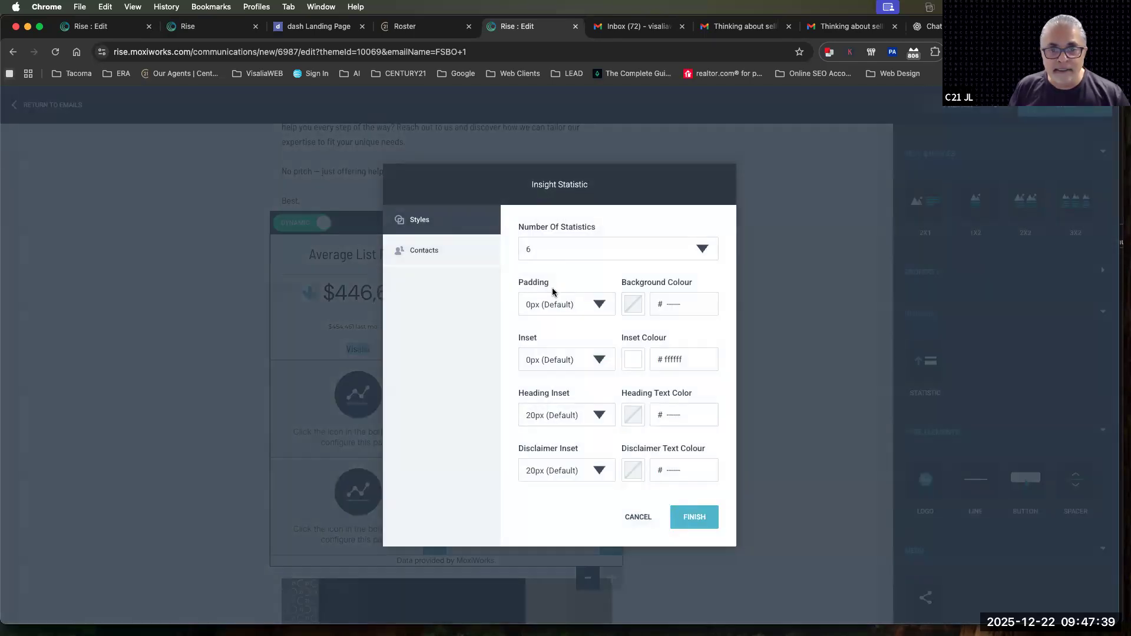
left_click(542, 253)
left_click(591, 510)
left_click(233, 311)
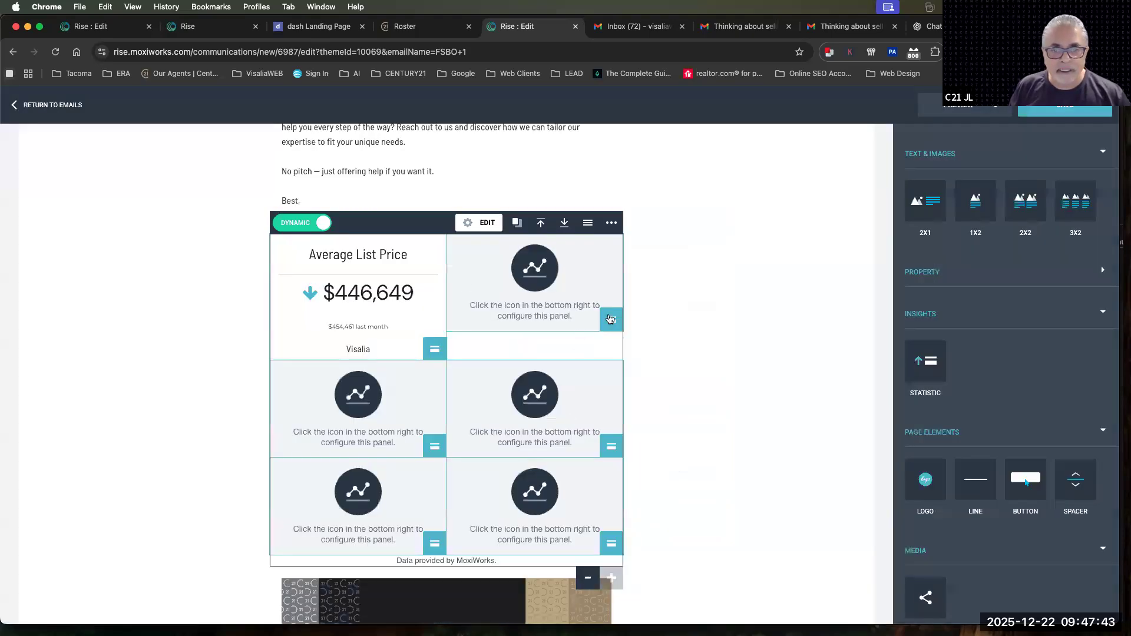
Configure the second panel of the first row with the Average Sold Price data set for Visalia
left_click(611, 320)
left_click(551, 253)
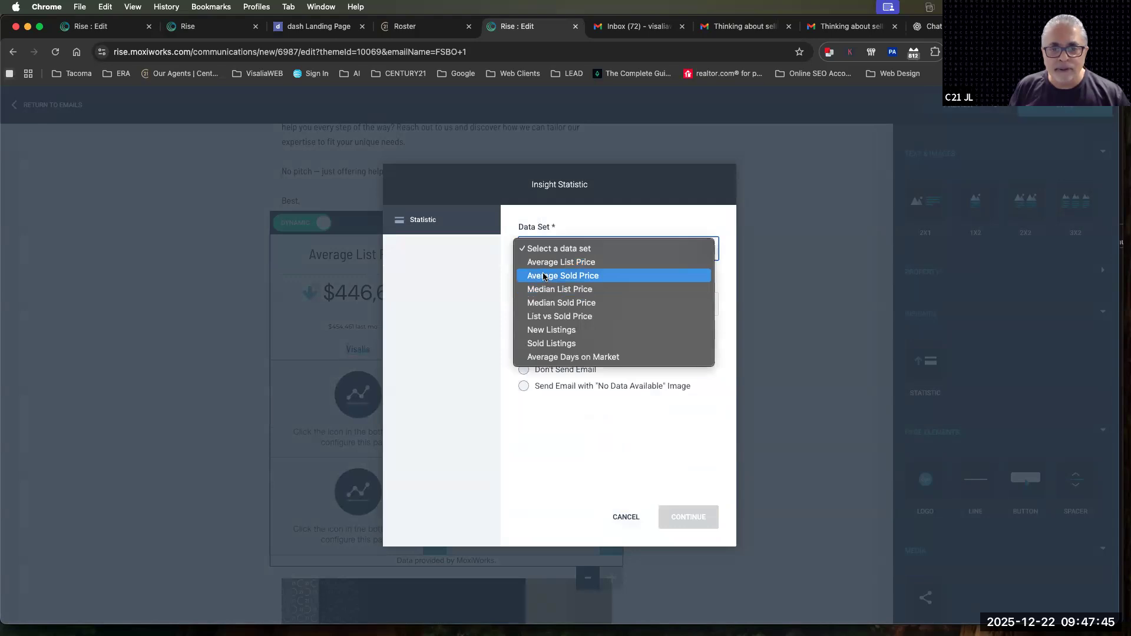
left_click(544, 276)
left_click(539, 304)
type("Visalia")
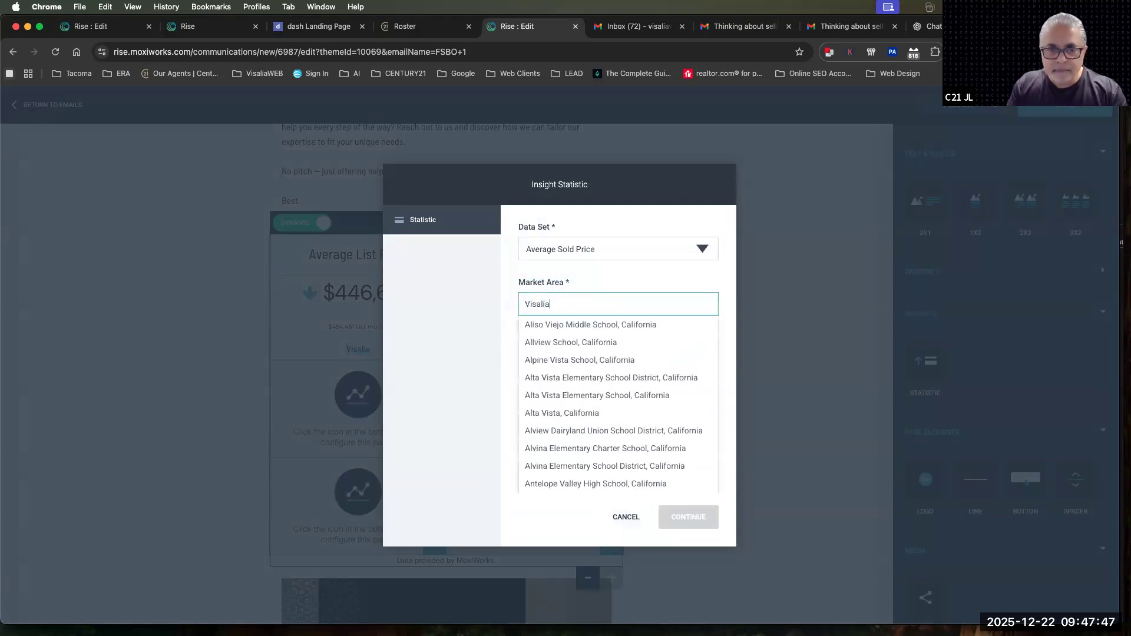
left_click(551, 449)
left_click(687, 518)
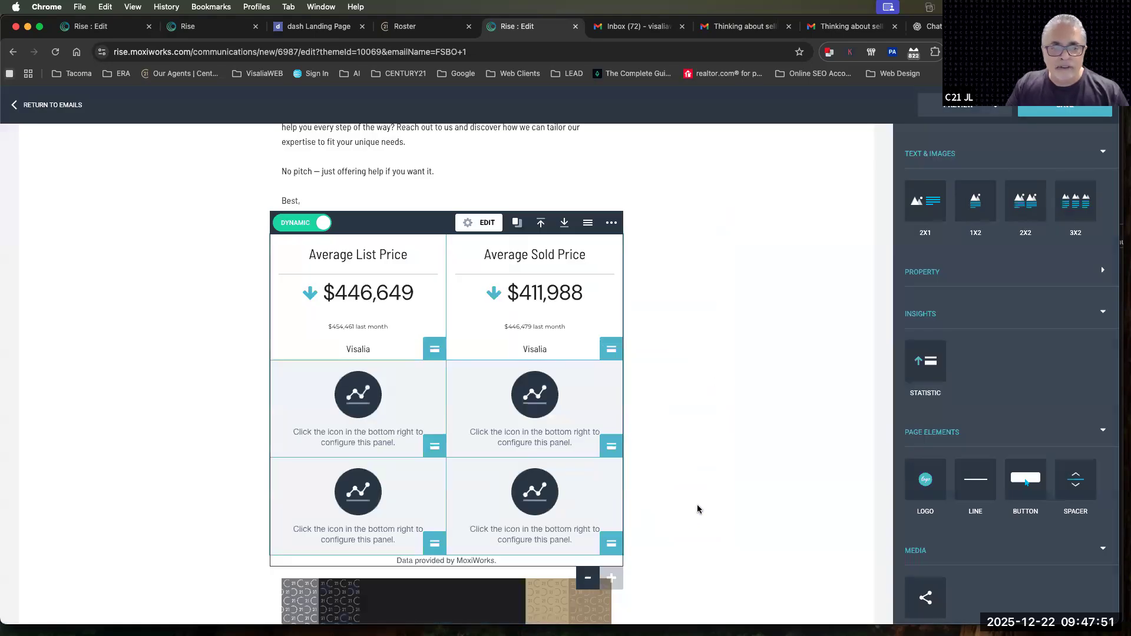
Configure the first panel of the second row with the Median List Price data set for Visalia, California (Place)
left_click(434, 447)
left_click(551, 250)
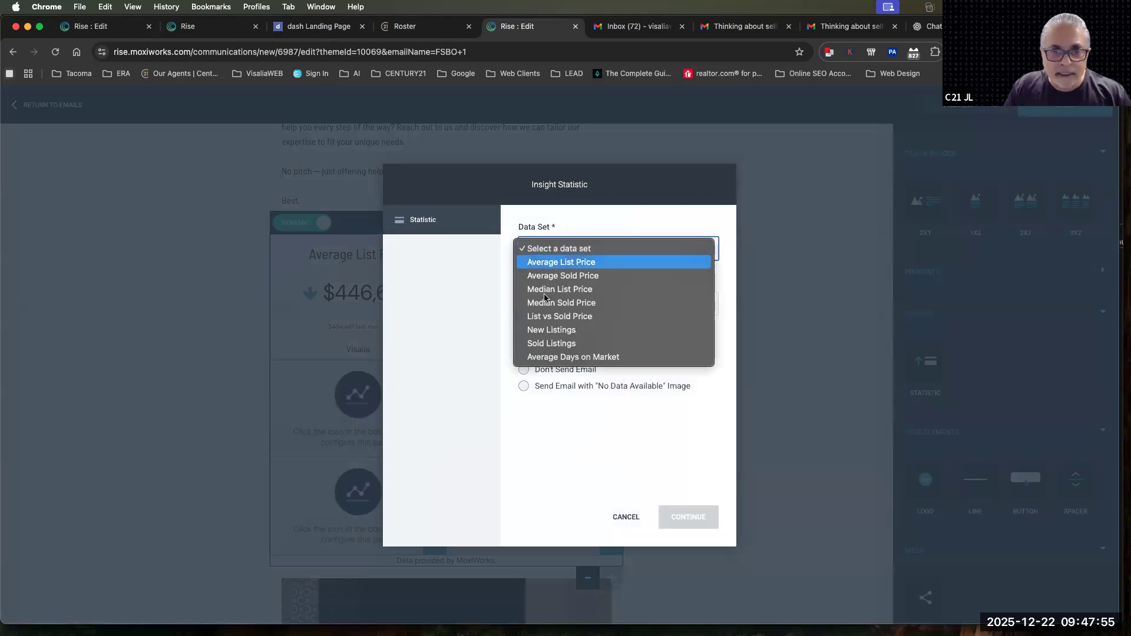
left_click(542, 291)
left_click(542, 302)
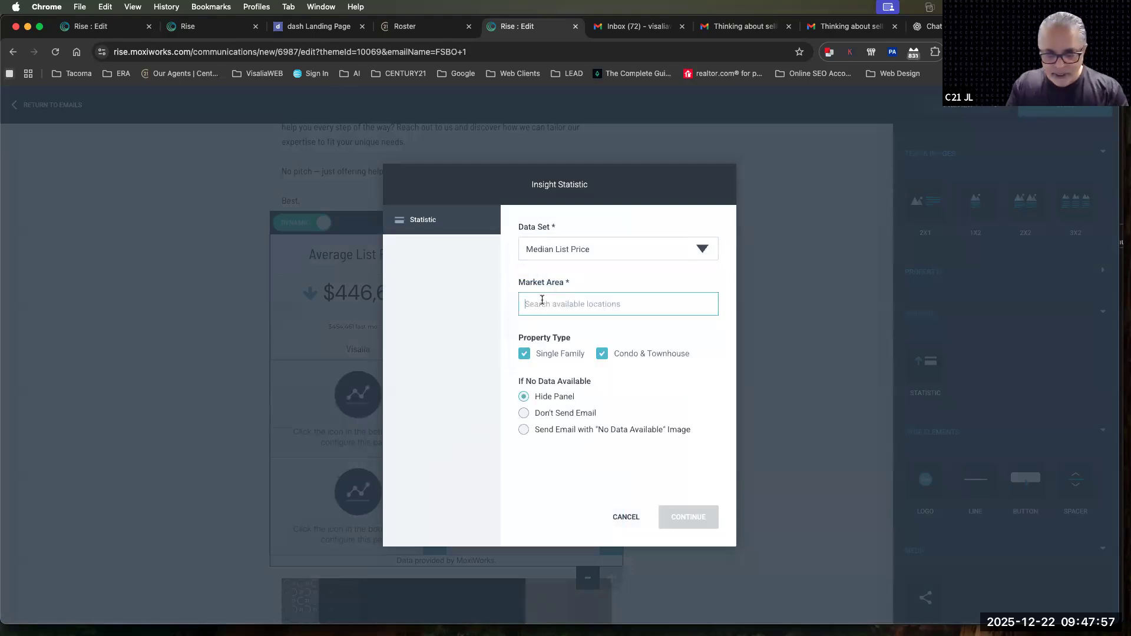
type("Vislaia")
key("BackSpace")
key("BackSpace")
key("BackSpace")
key("BackSpace")
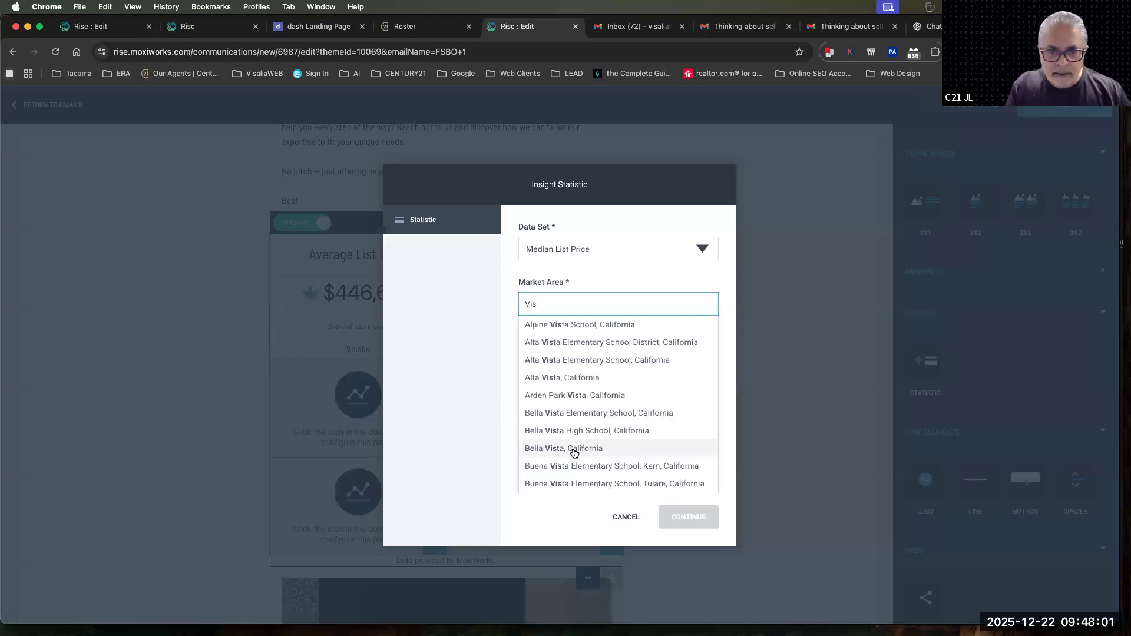
scroll(572, 454, "down", 1)
type("q")
key("BackSpace")
type("alia")
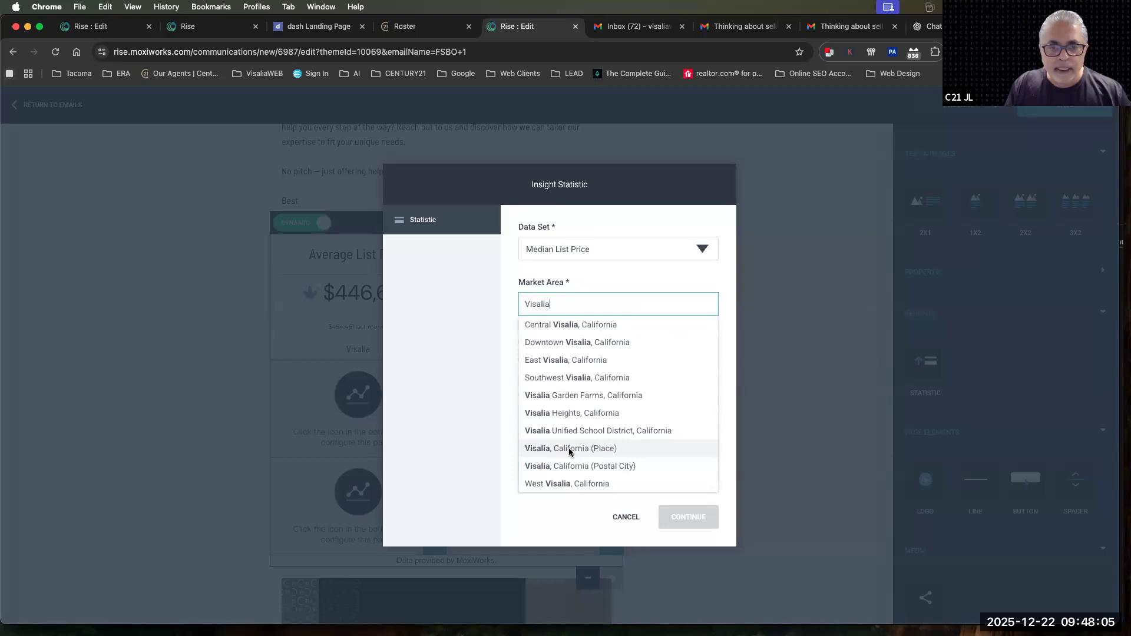
left_click(571, 449)
left_click(678, 529)
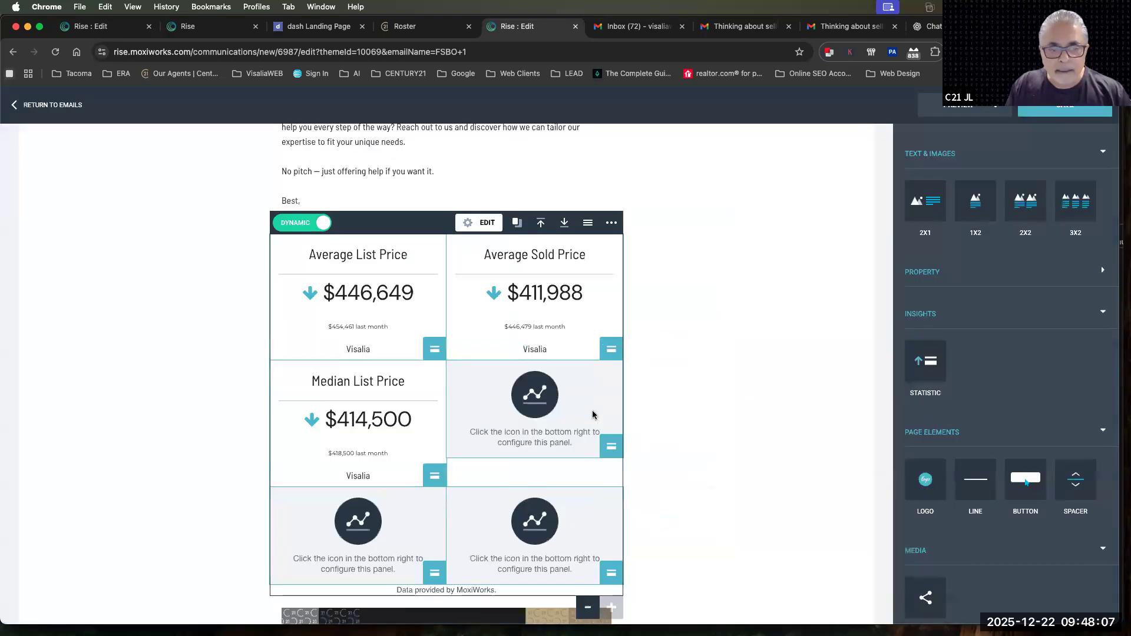
Configure the second panel of the second row with the Median Sold Price data set for Visalia, California (Place)
left_click(611, 451)
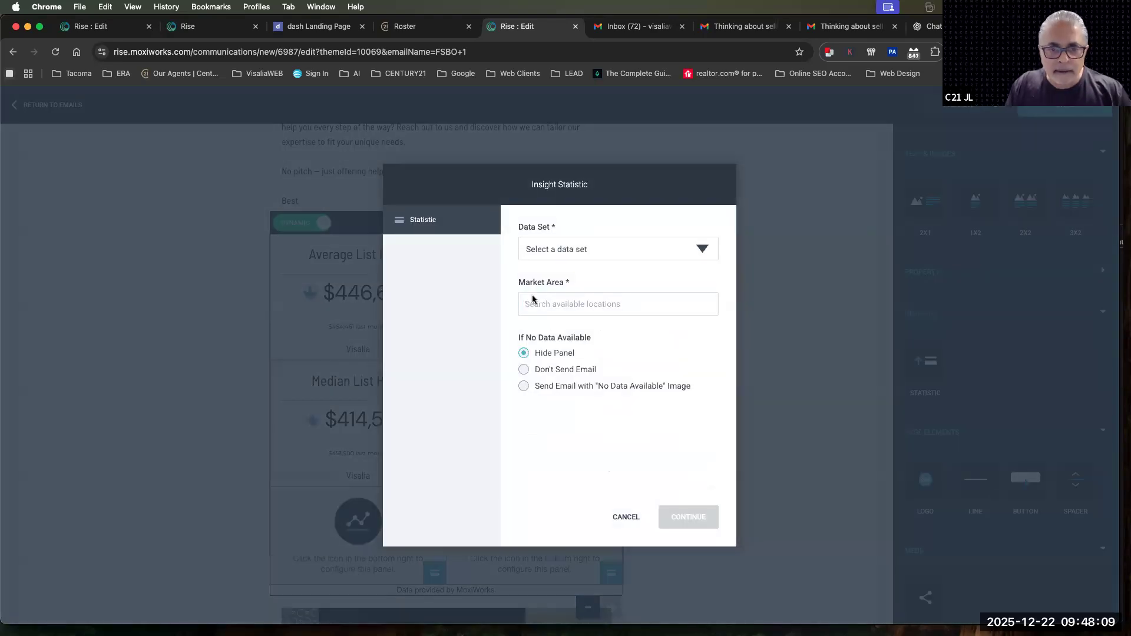
left_click(545, 249)
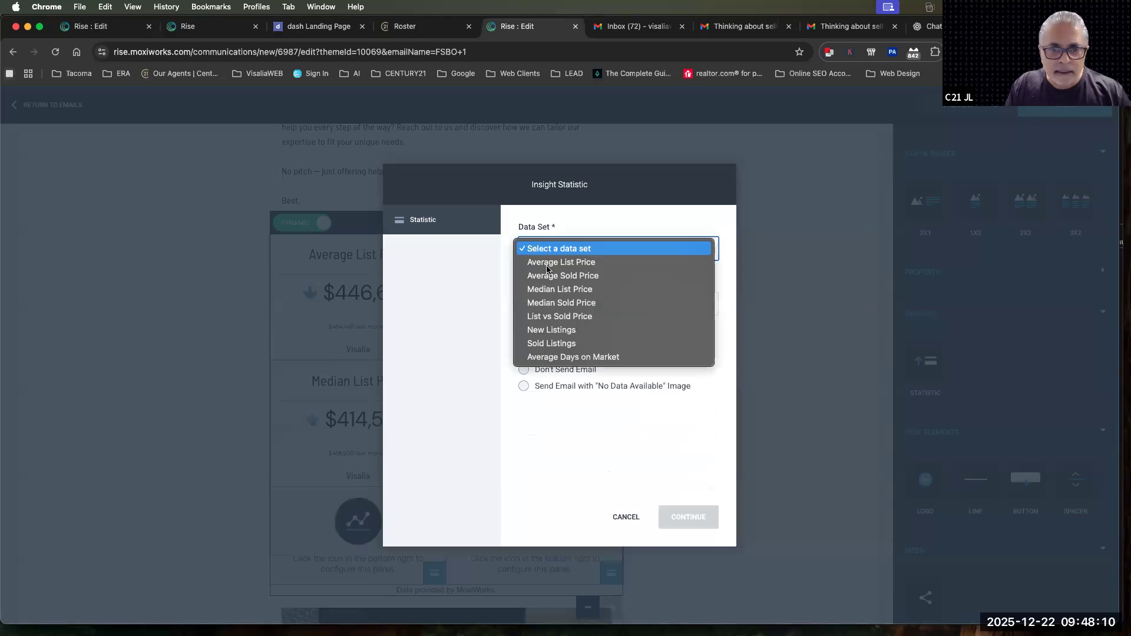
left_click(557, 303)
left_click(545, 304)
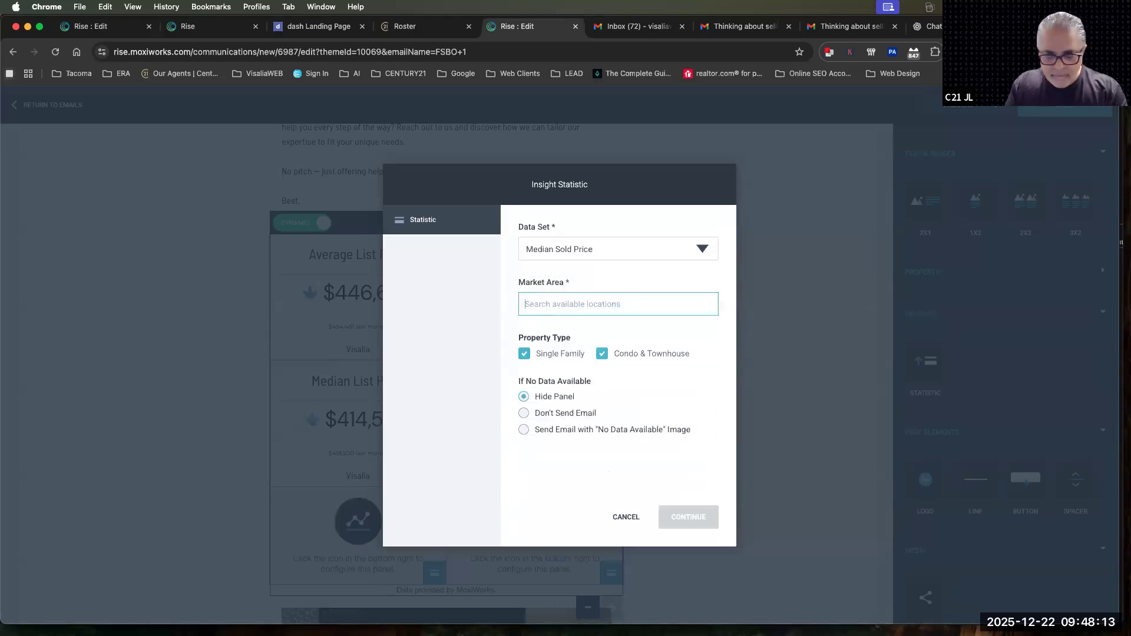
type("Visalia")
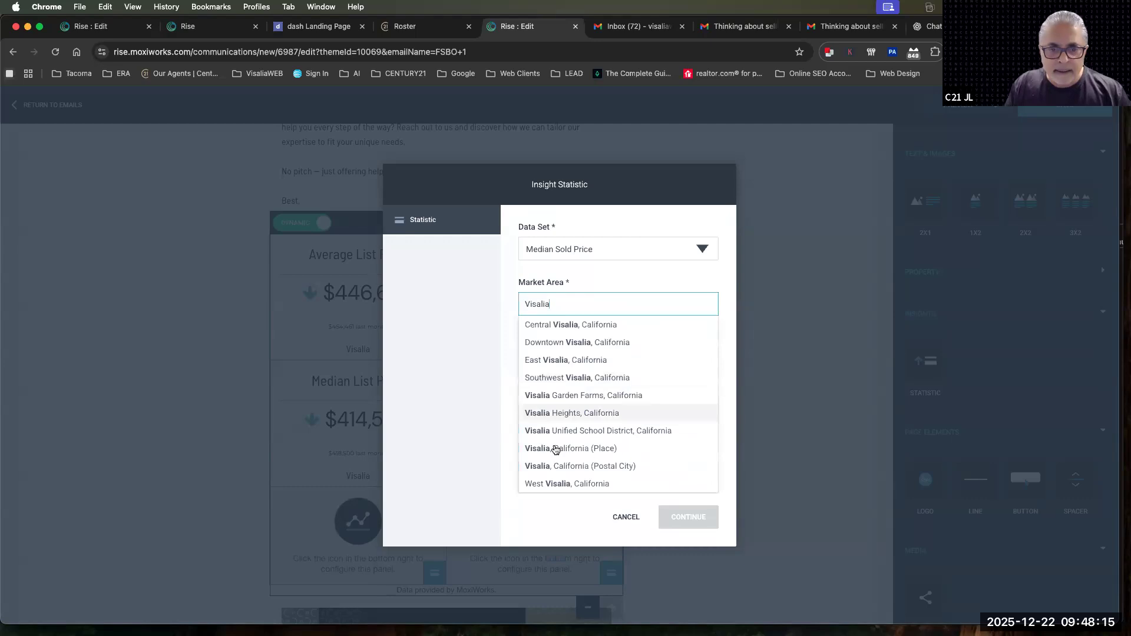
left_click(555, 450)
left_click(684, 517)
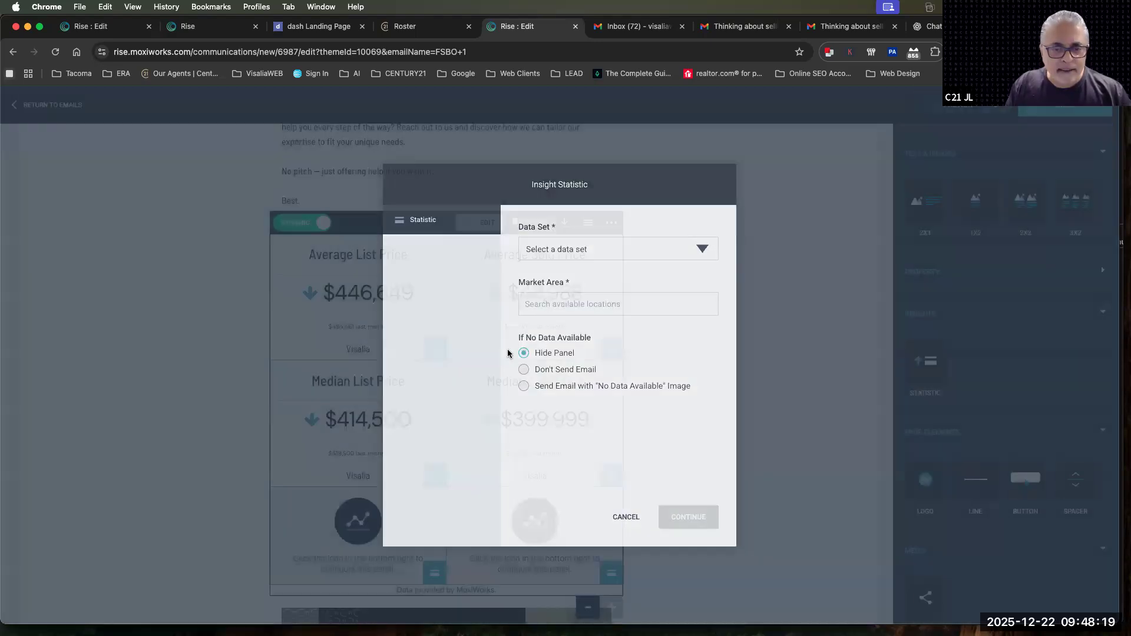
Configure the first panel of the third row with the New Listings data set for Visalia, California (Place)
left_click(434, 573)
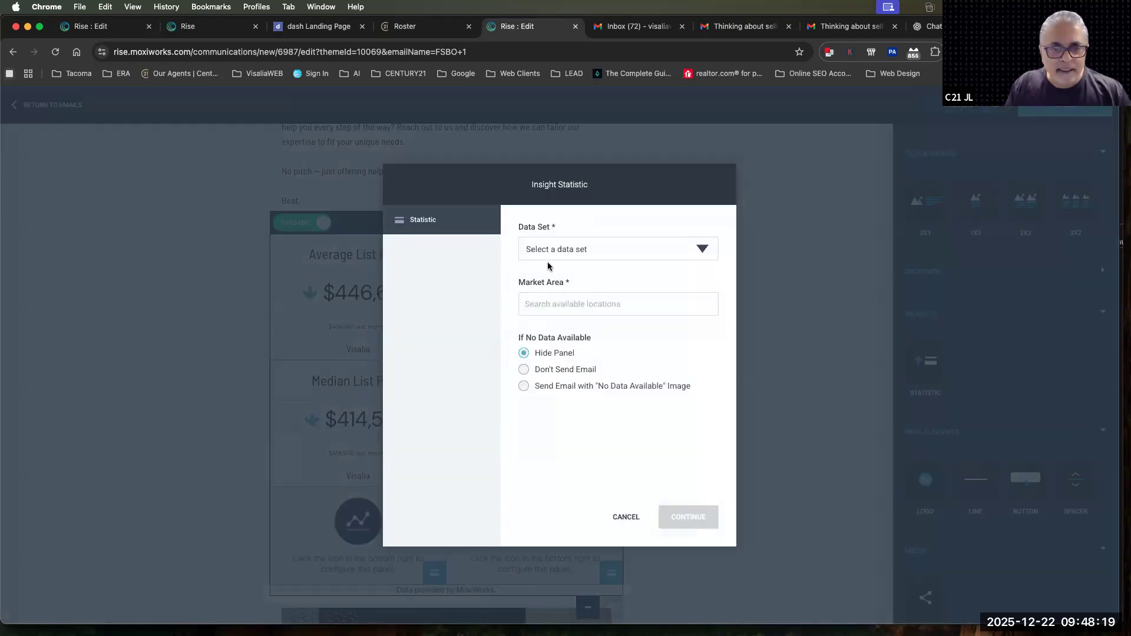
left_click(546, 255)
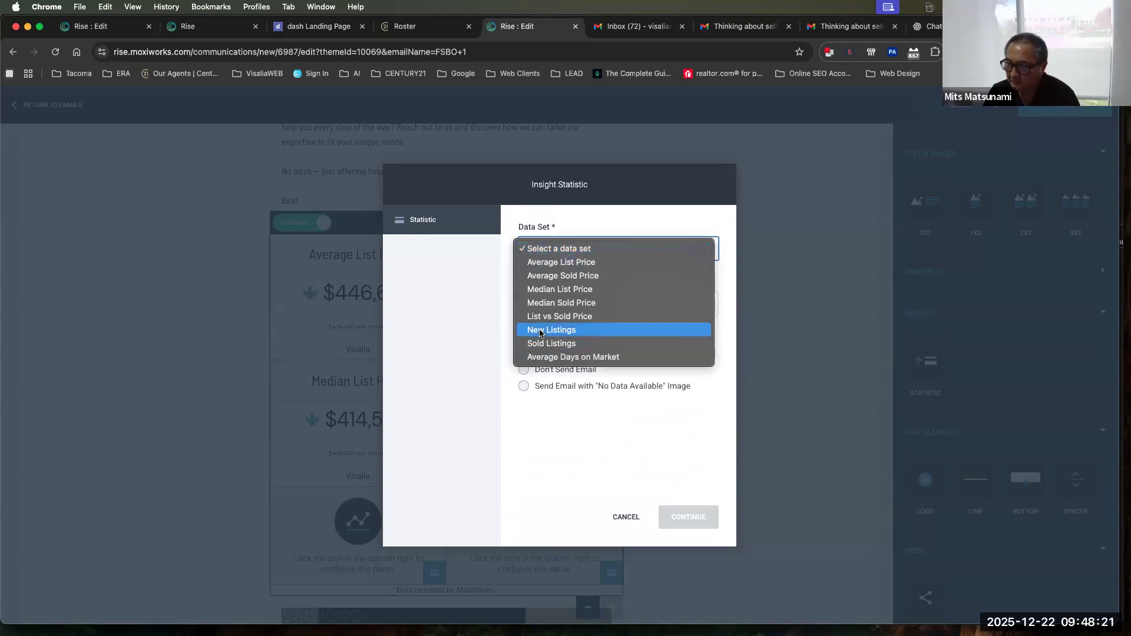
left_click(540, 328)
left_click(536, 305)
type("Visalia")
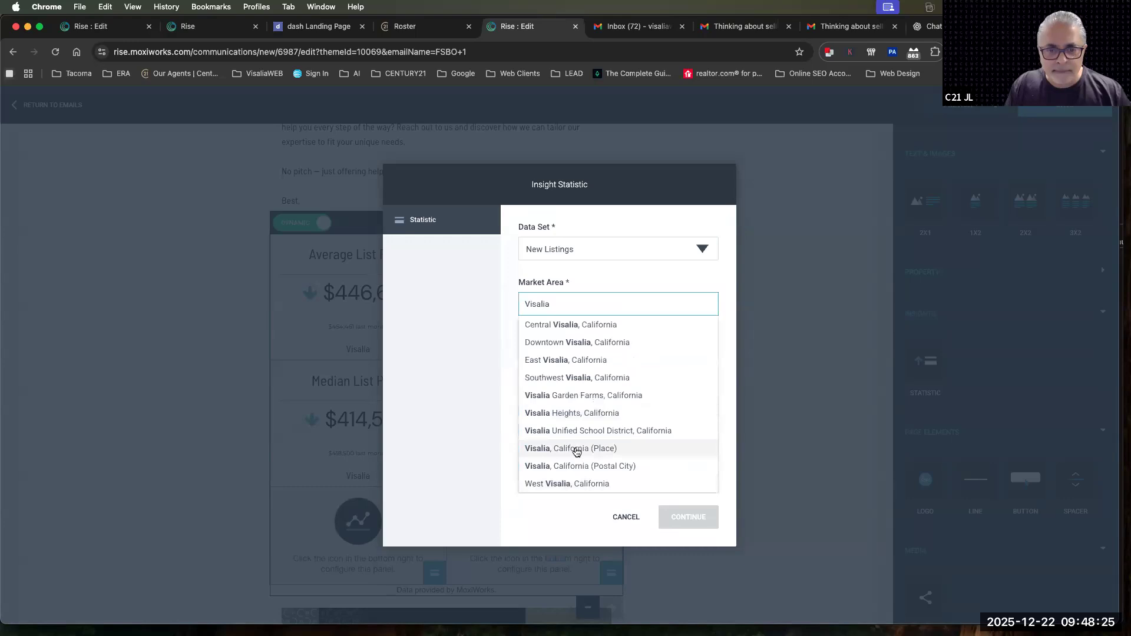
left_click(578, 449)
left_click(684, 517)
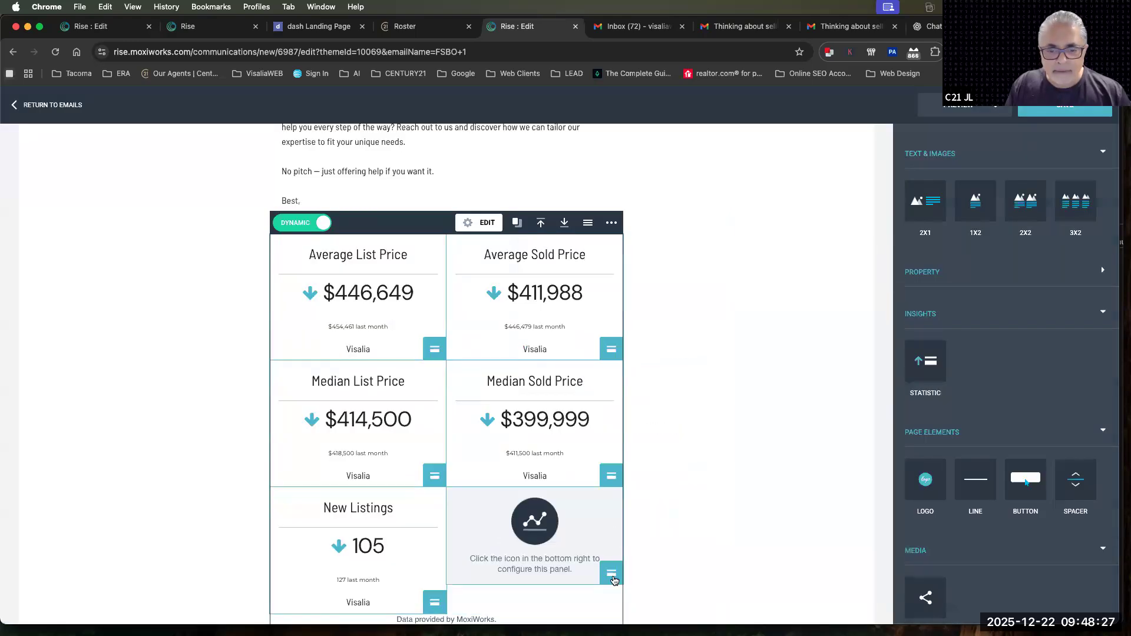
Configure the second panel of the third row with the Sold Listings data set for Visalia, California (Place)
left_click(614, 581)
left_click(550, 248)
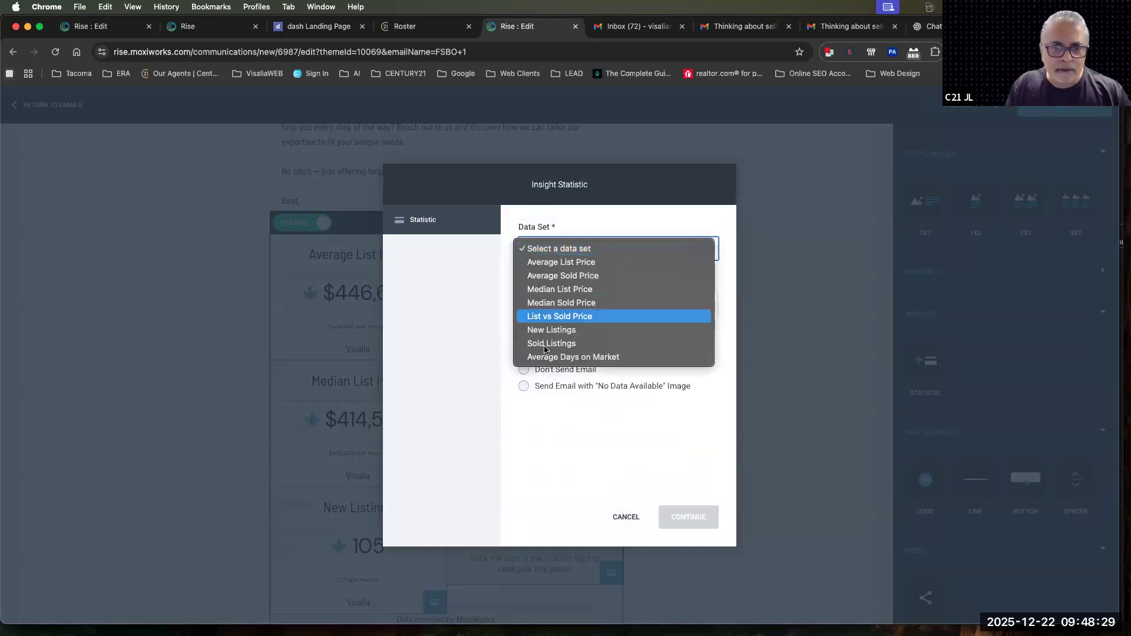
left_click(546, 343)
left_click(543, 301)
type("Via")
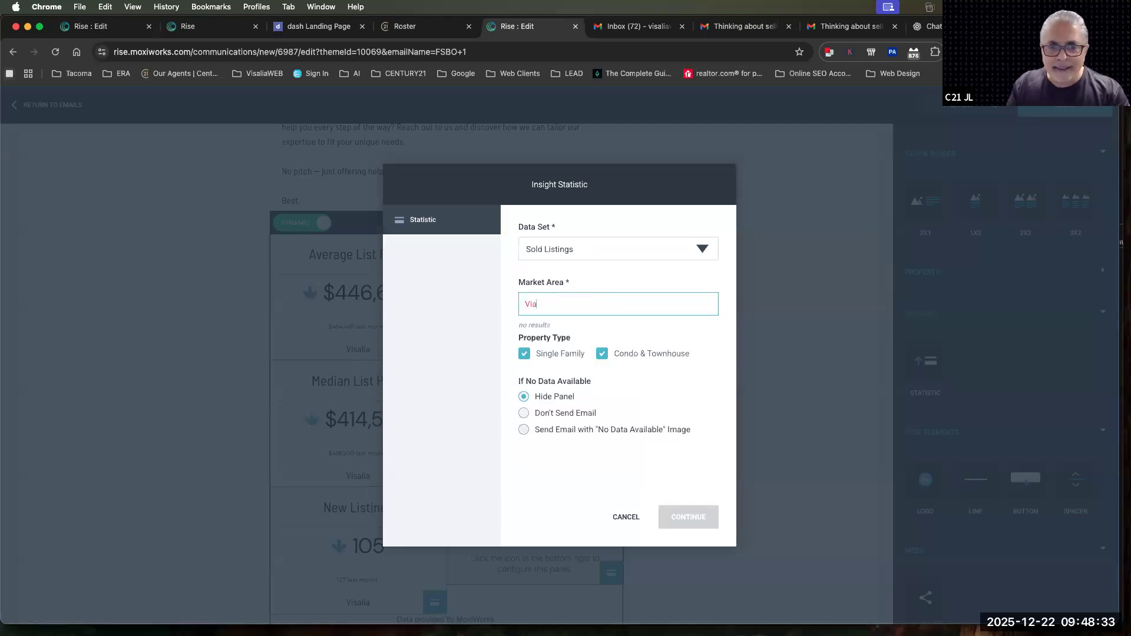
type("sliasali")
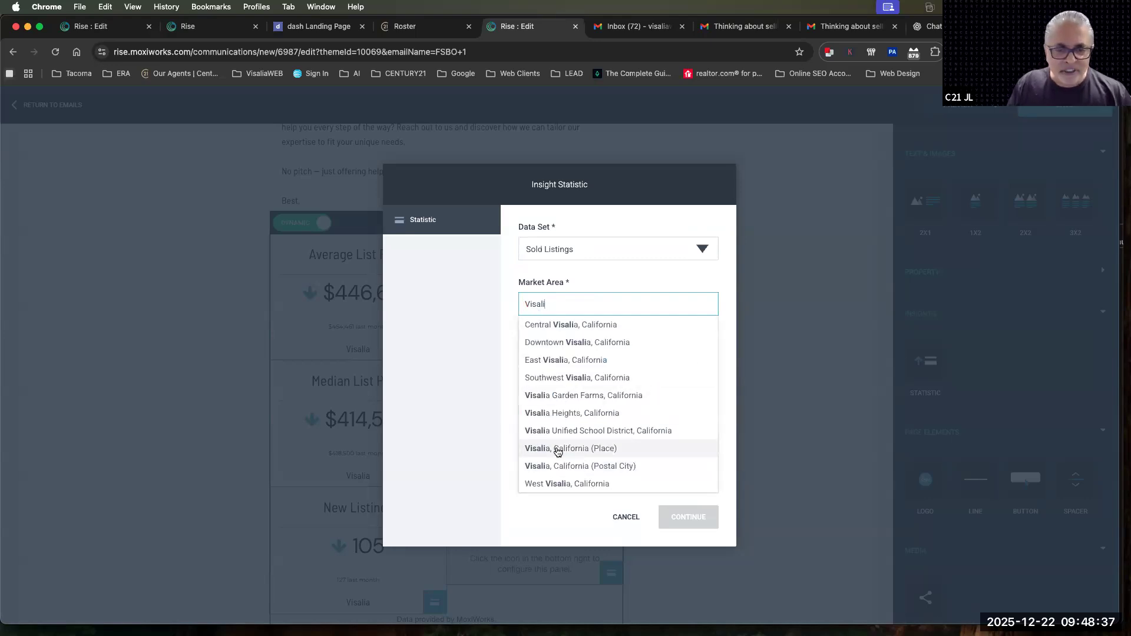
left_click(558, 451)
left_click(672, 518)
Review the style settings of the six-panel statistics block and leave them without making changes
scroll(713, 529, "down", 3)
scroll(713, 529, "up", 3)
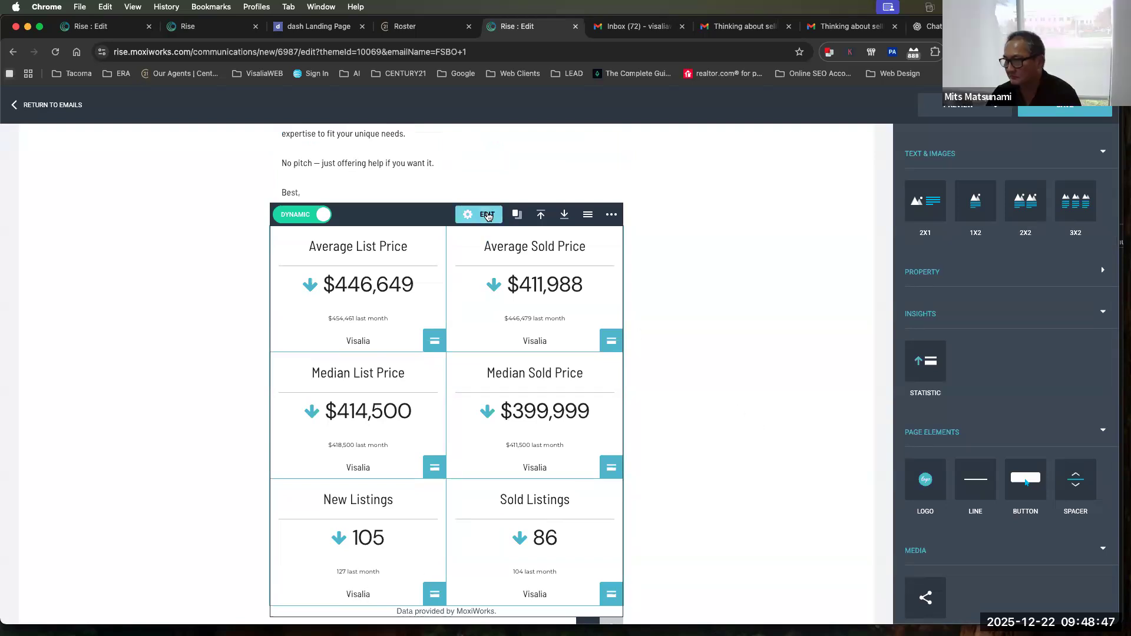
left_click(487, 215)
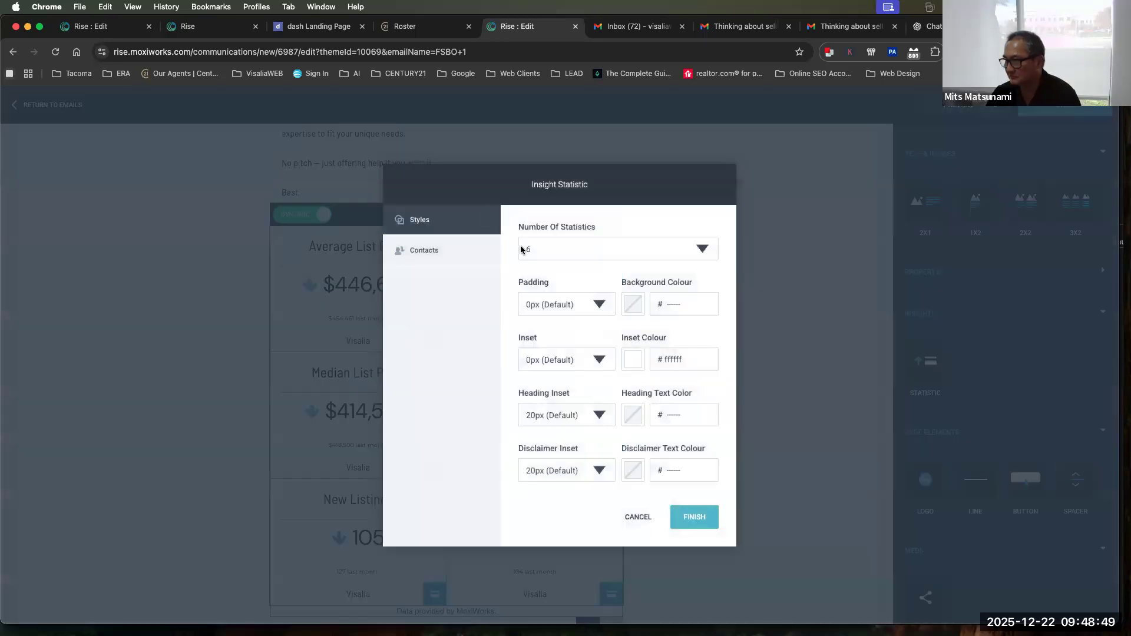
left_click(639, 516)
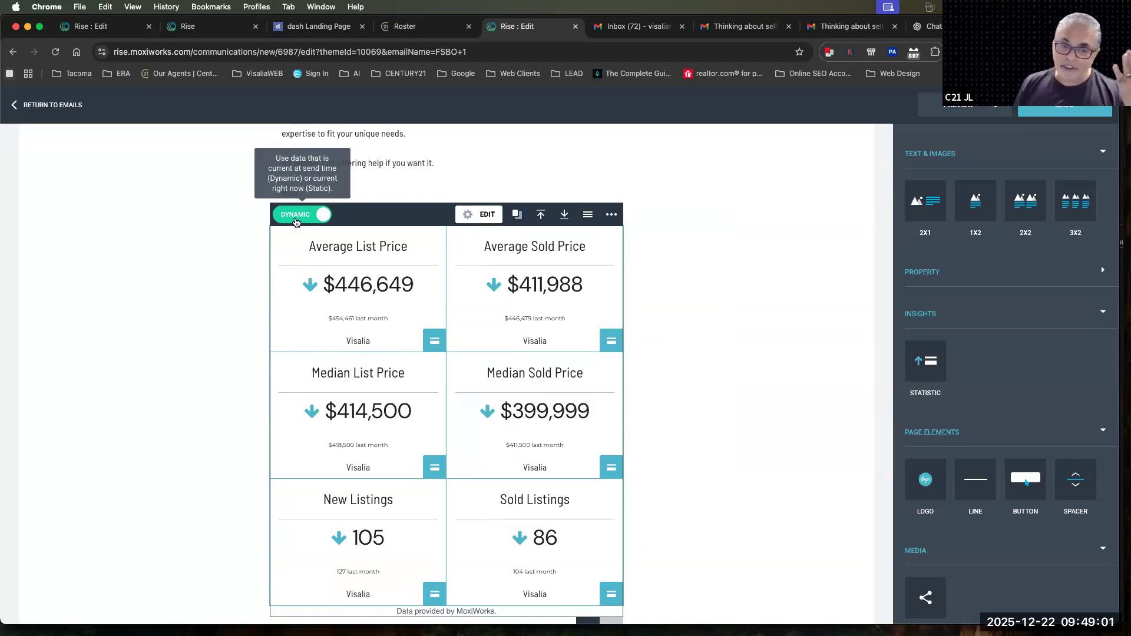
Highlight the First Name and Last Name placeholders in the email's greeting line
scroll(296, 221, "up", 10)
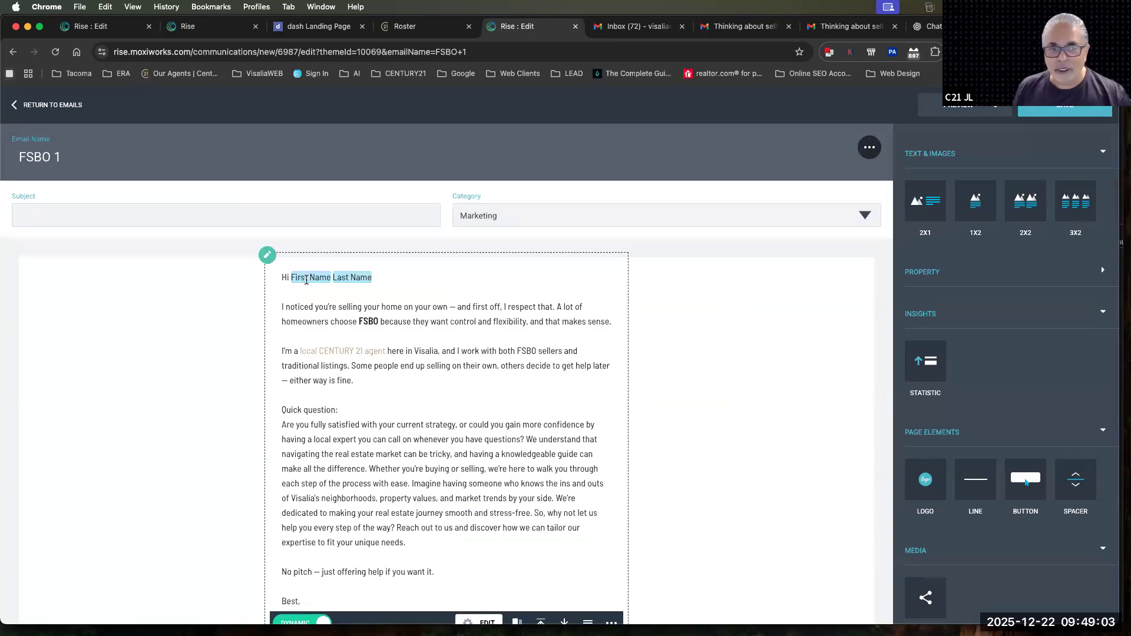
left_click(294, 278)
left_click_drag(294, 278, 375, 279)
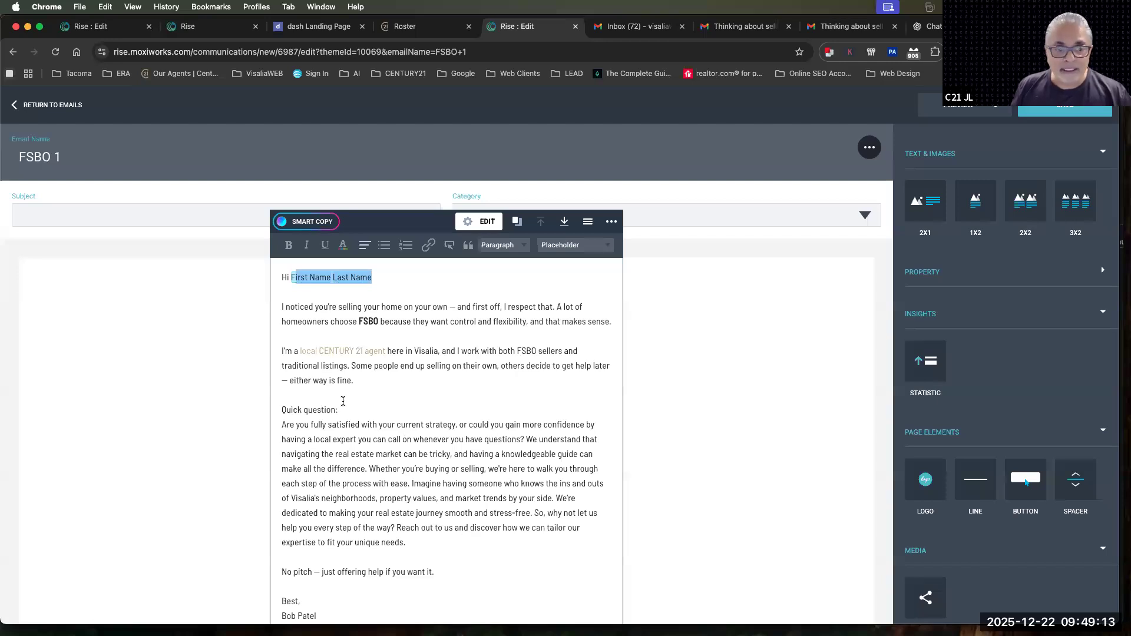
scroll(346, 548, "down", 2)
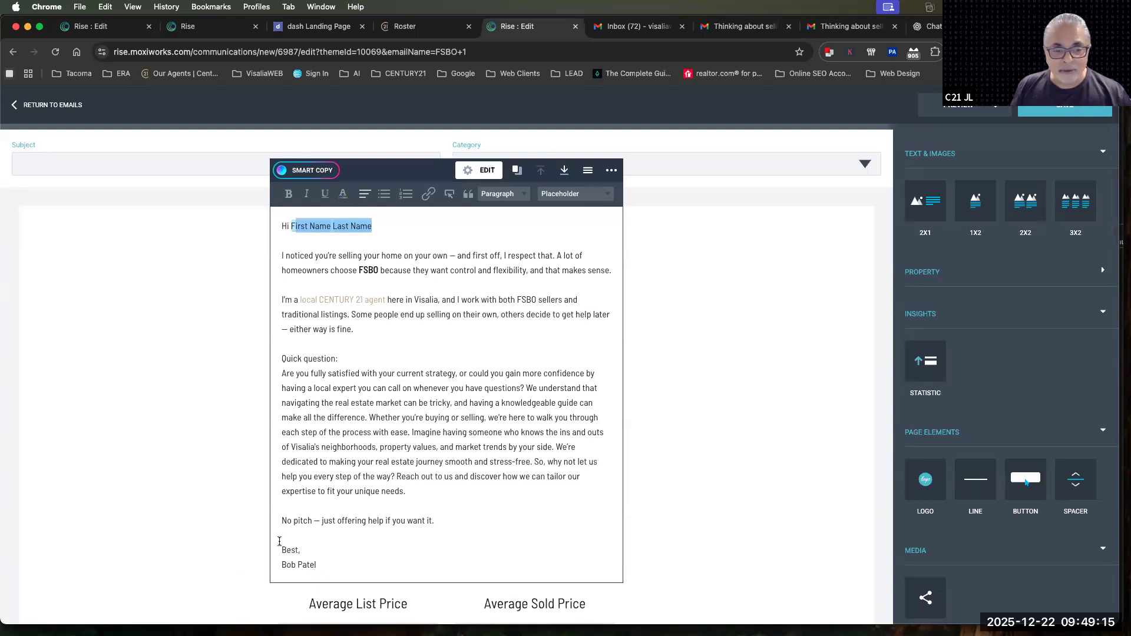
left_click(282, 525)
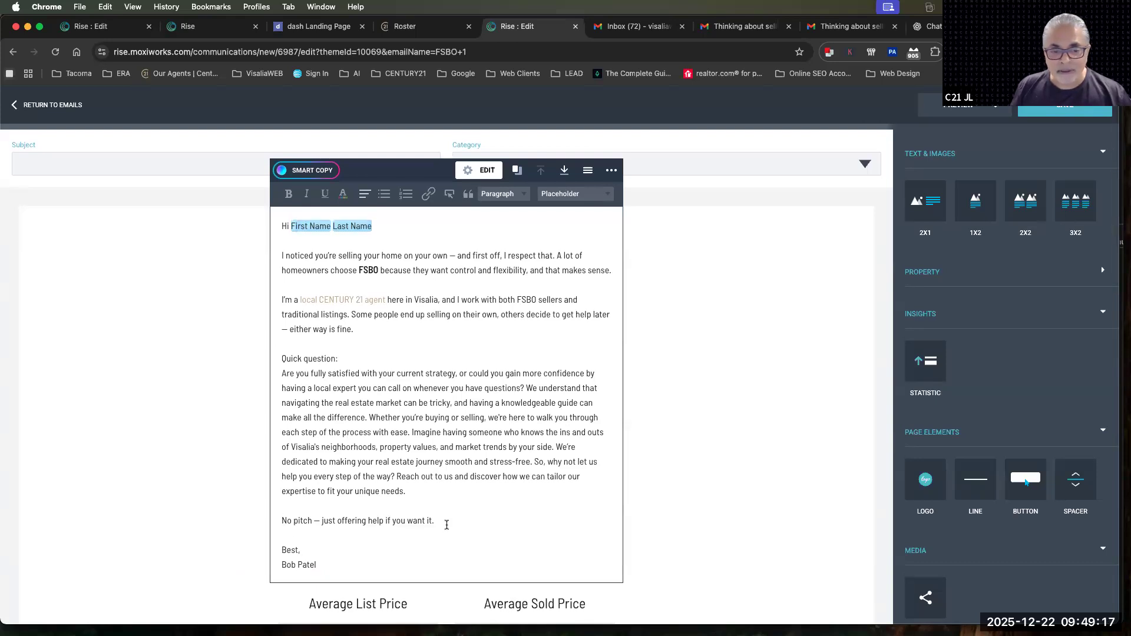
key("Return")
key("Return")
type("Just wan tt")
key("BackSpace")
key("BackSpace")
type("to ver")
key("BackSpace")
key("BackSpace")
key("BackSpace")
key("BackSpace")
key("BackSpace")
key("BackSpace")
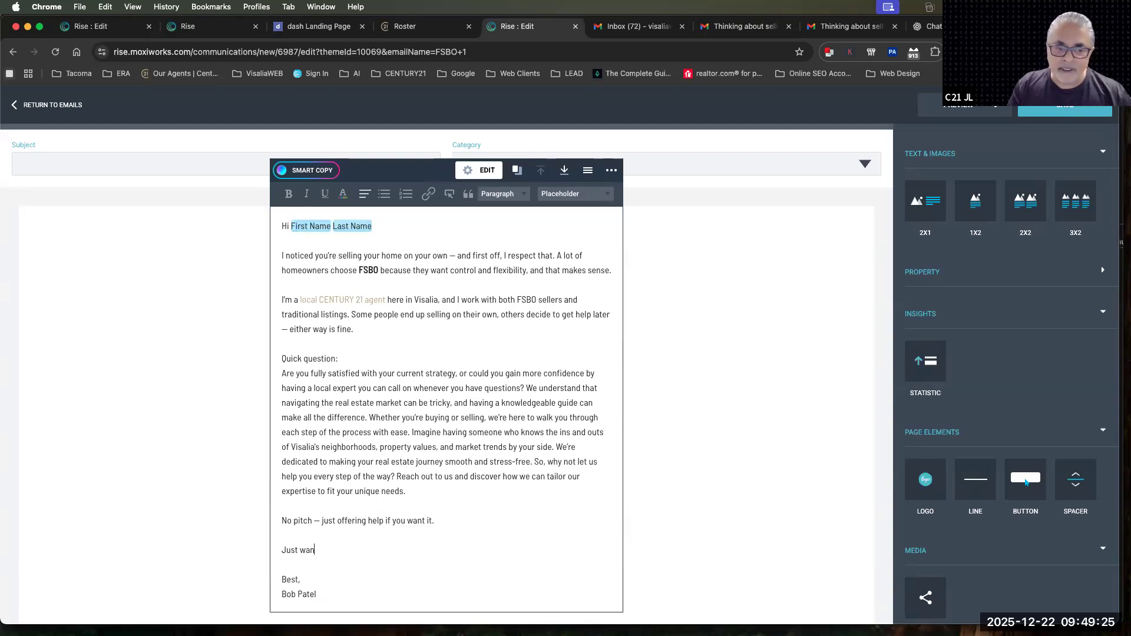
key("BackSpace")
key("BackSpace")
key("BackSpace")
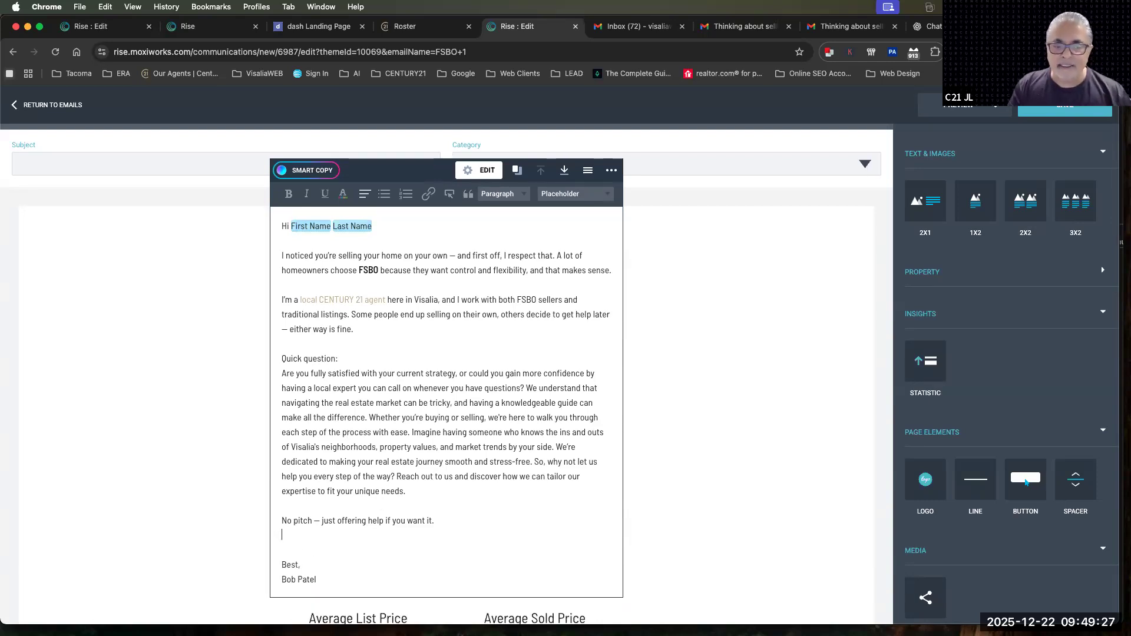
key("BackSpace")
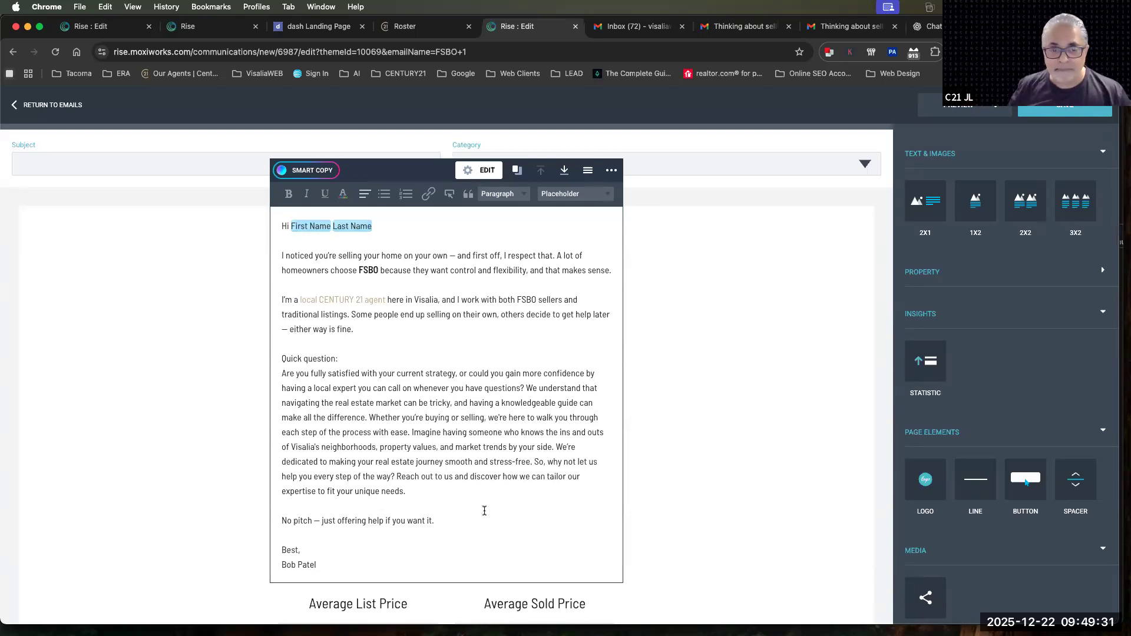
Examine the location matching options in the statistics block's contact settings, switching Use Location Matching on and back off
scroll(485, 511, "down", 7)
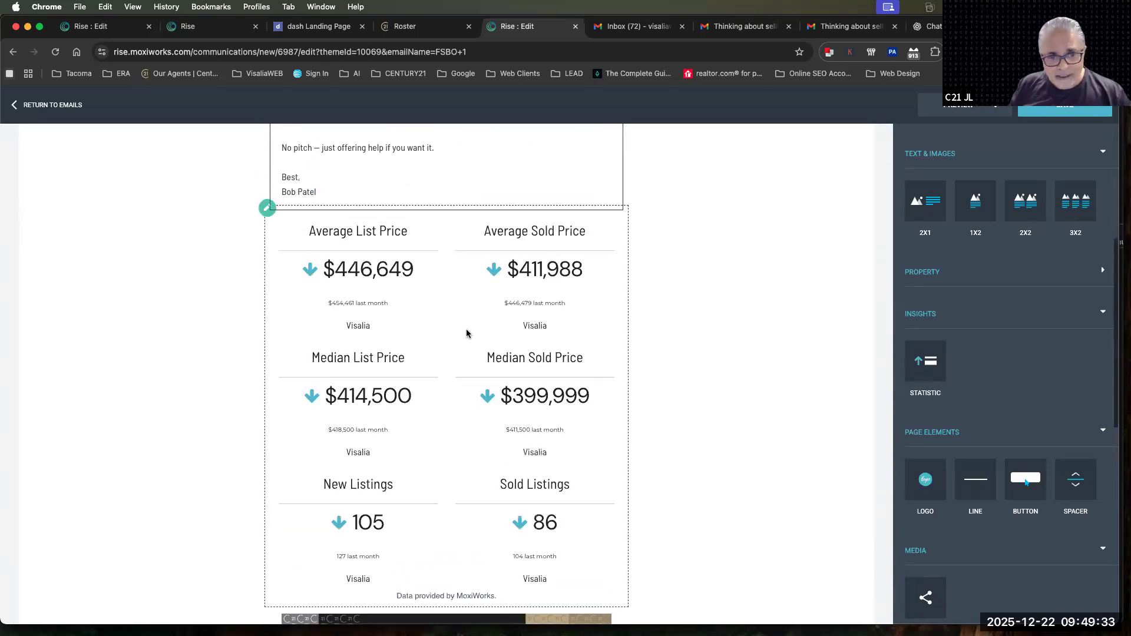
left_click(386, 420)
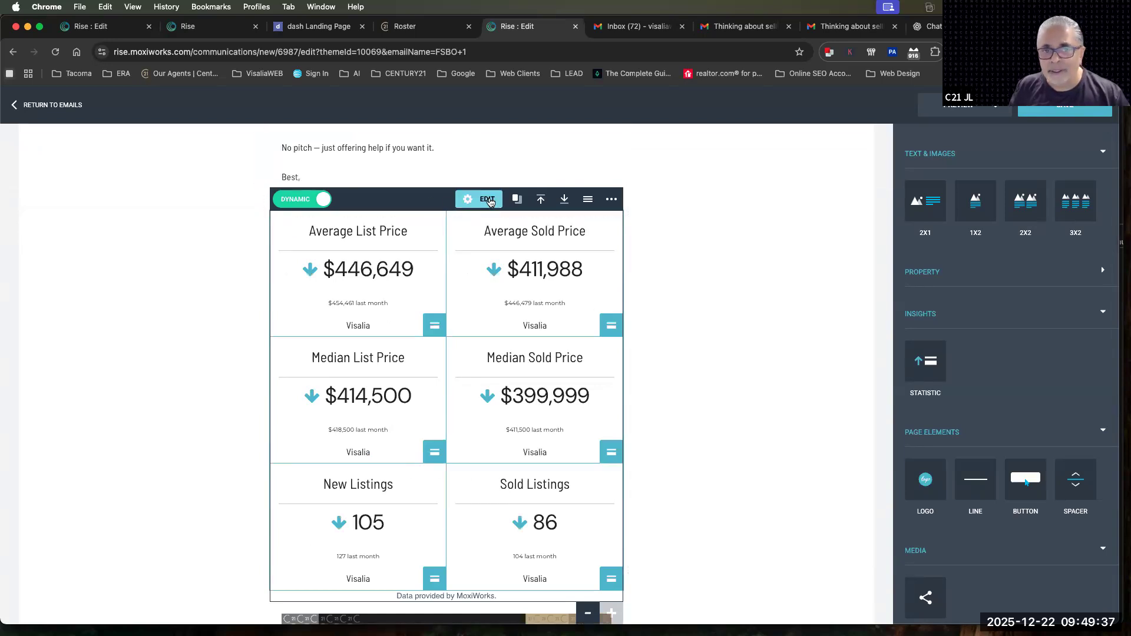
left_click(487, 200)
left_click(415, 253)
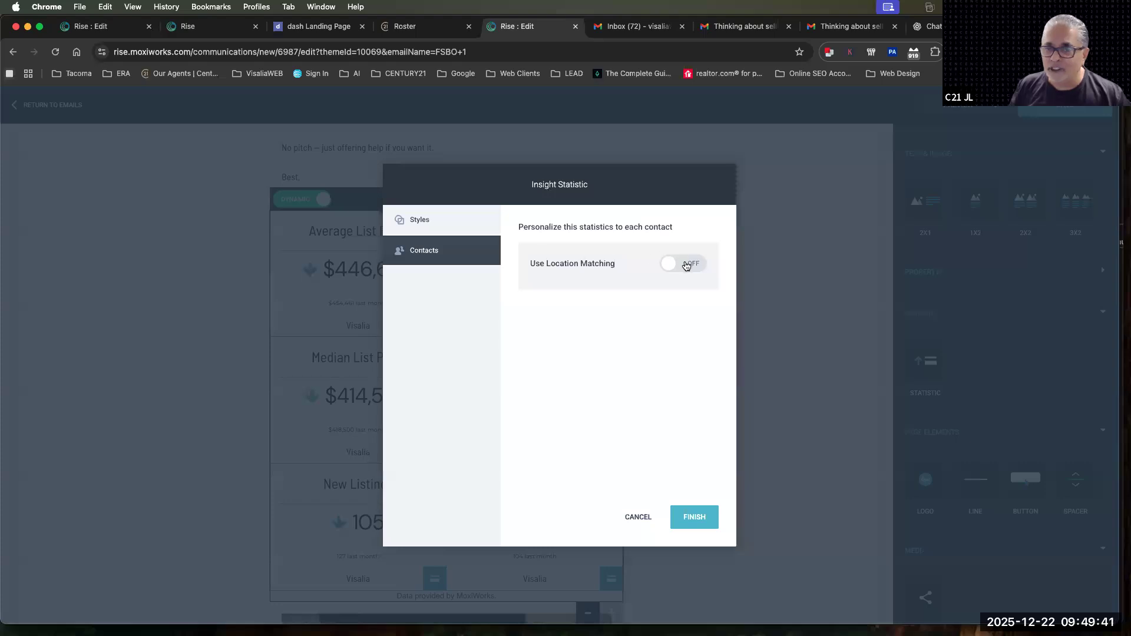
left_click(686, 266)
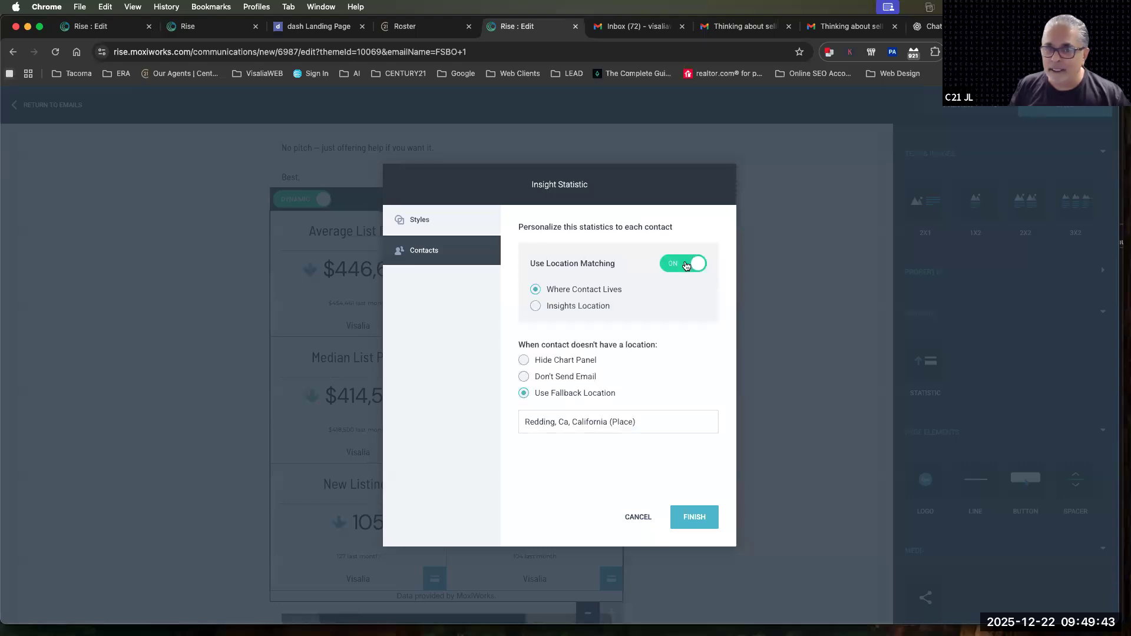
left_click(687, 265)
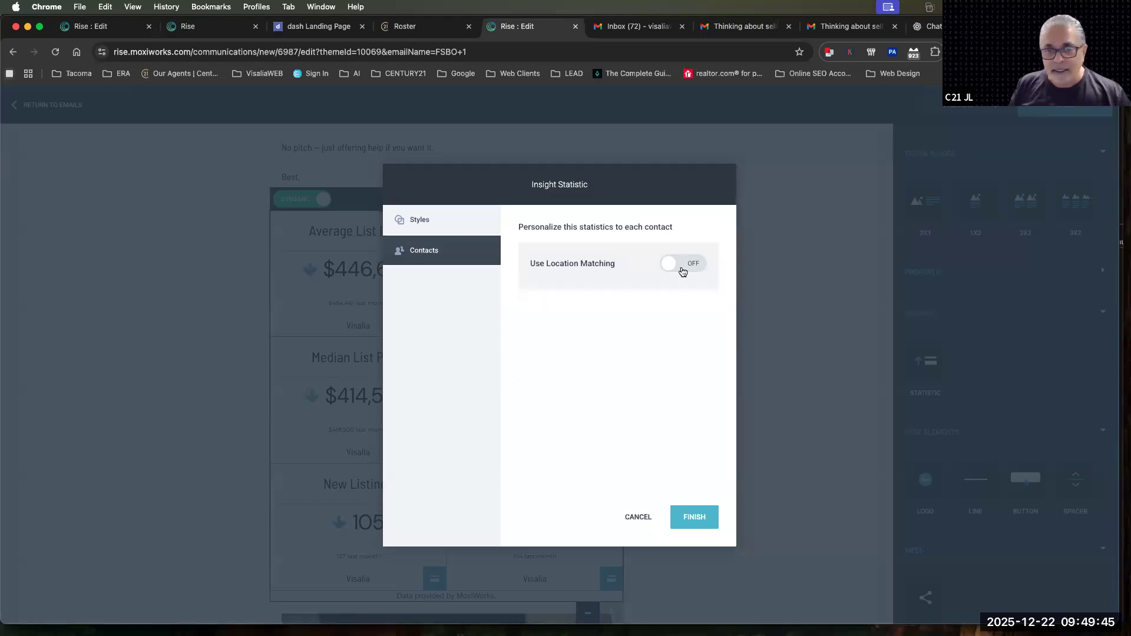
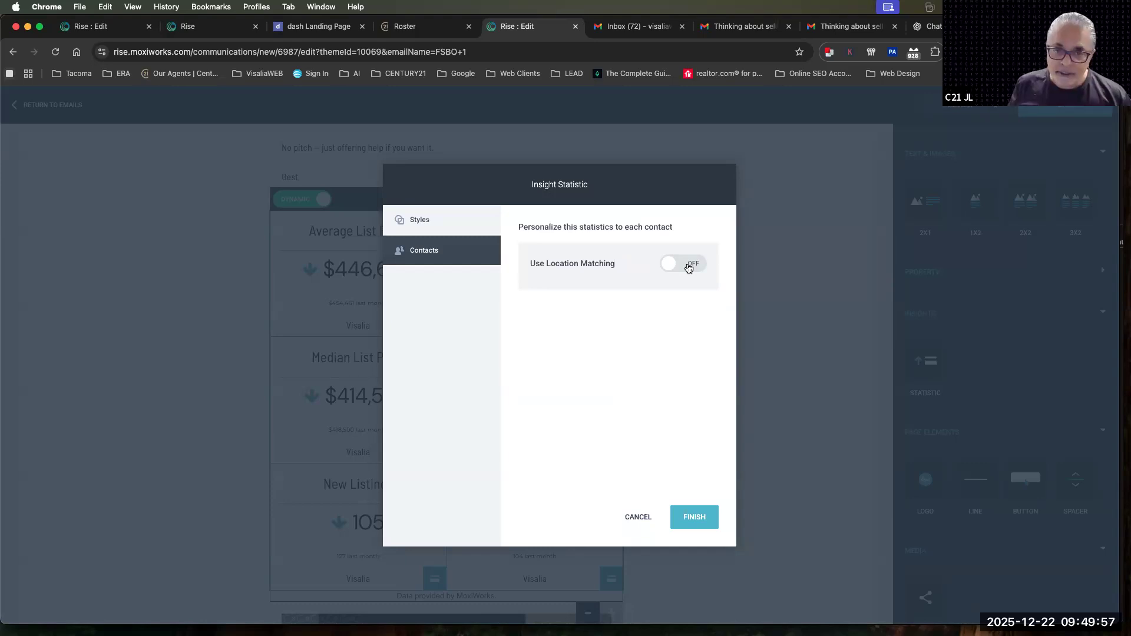
Switch on Use Location Matching for the statistics block with the Where Contact Lives option
left_click(689, 268)
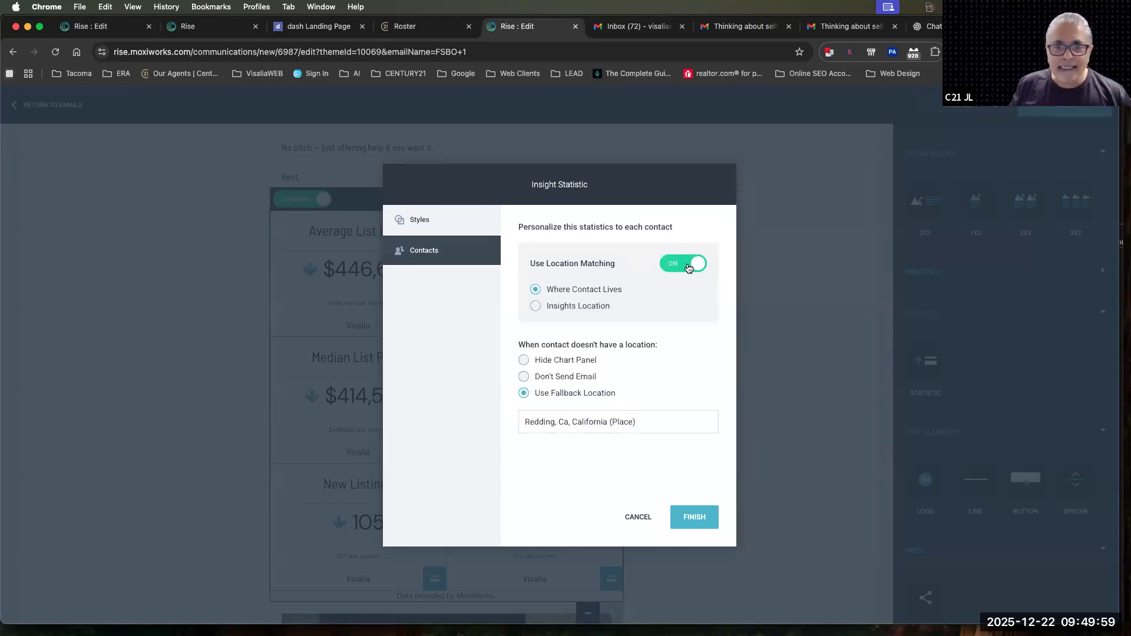
left_click_drag(547, 291, 621, 293)
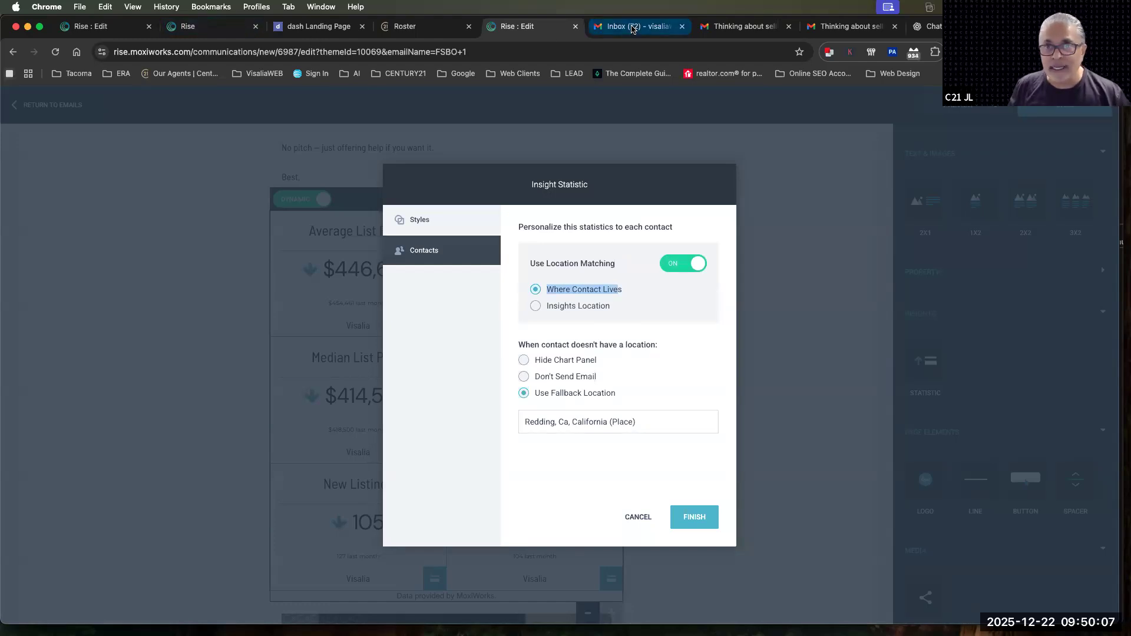
Compare the market statistics sections in the two received sample emails in Gmail, and return to the email editor
left_click(749, 31)
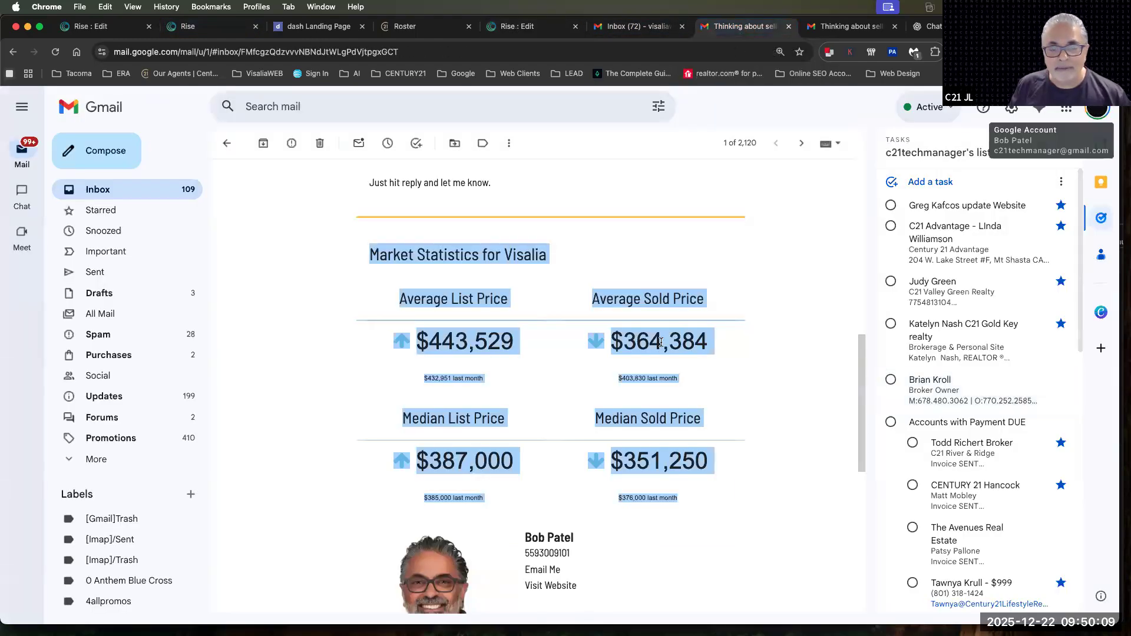
left_click(568, 378)
left_click(852, 26)
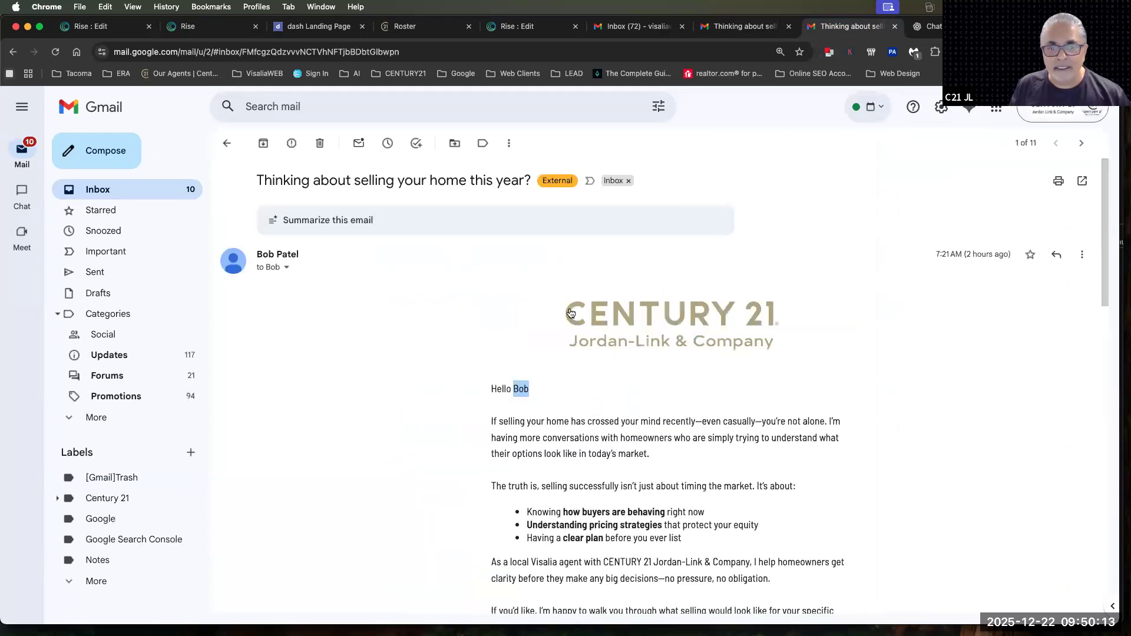
scroll(576, 324, "down", 6)
scroll(576, 324, "down", 4)
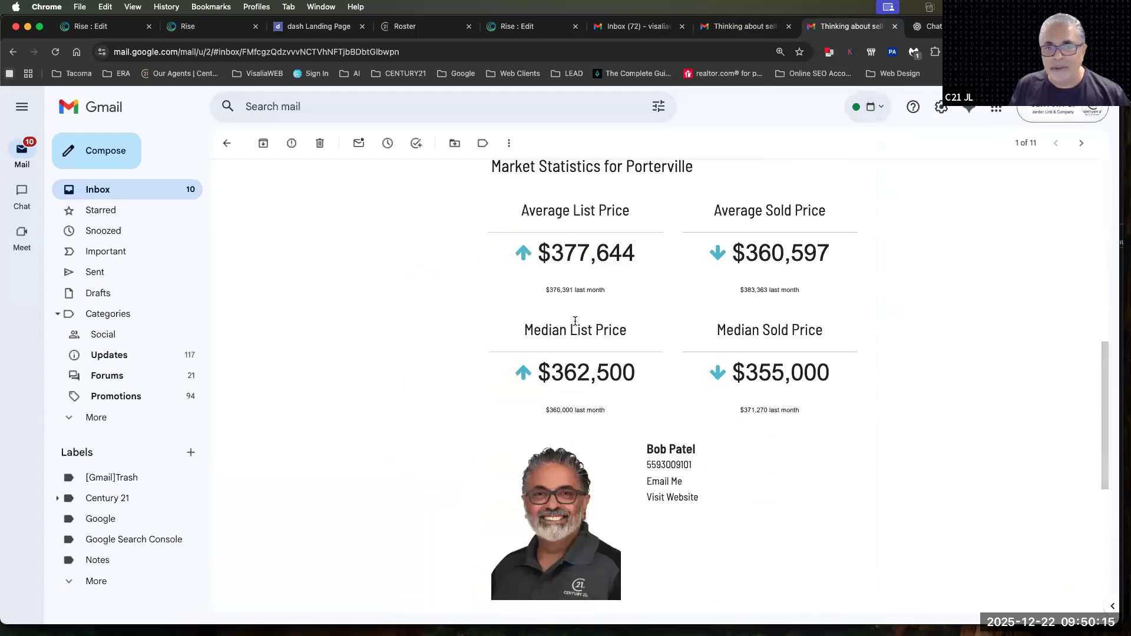
scroll(575, 321, "up", 1)
left_click_drag(489, 207, 790, 449)
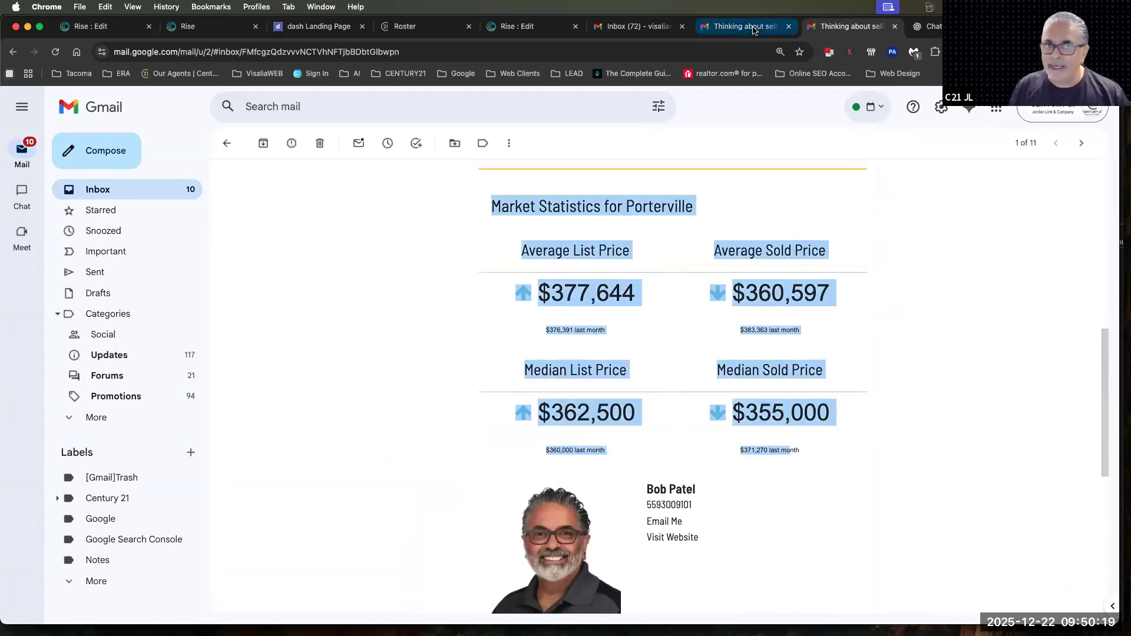
left_click(544, 29)
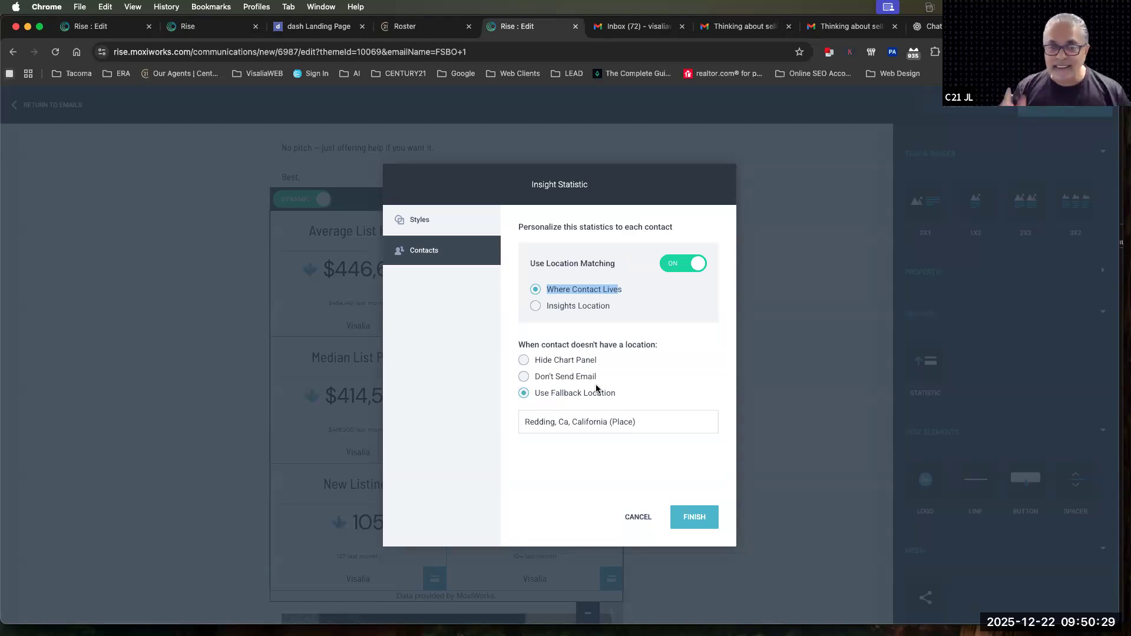
Set the fallback location for contacts without a location to Visalia, California (Place) and apply the statistics block settings
triple_click(545, 419)
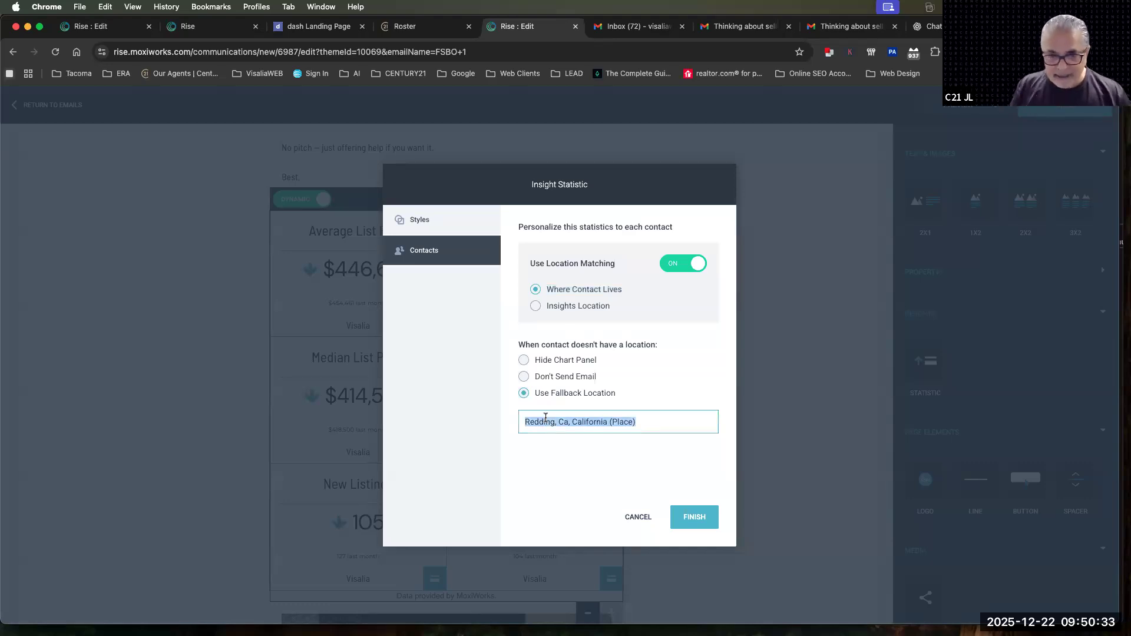
key("Right")
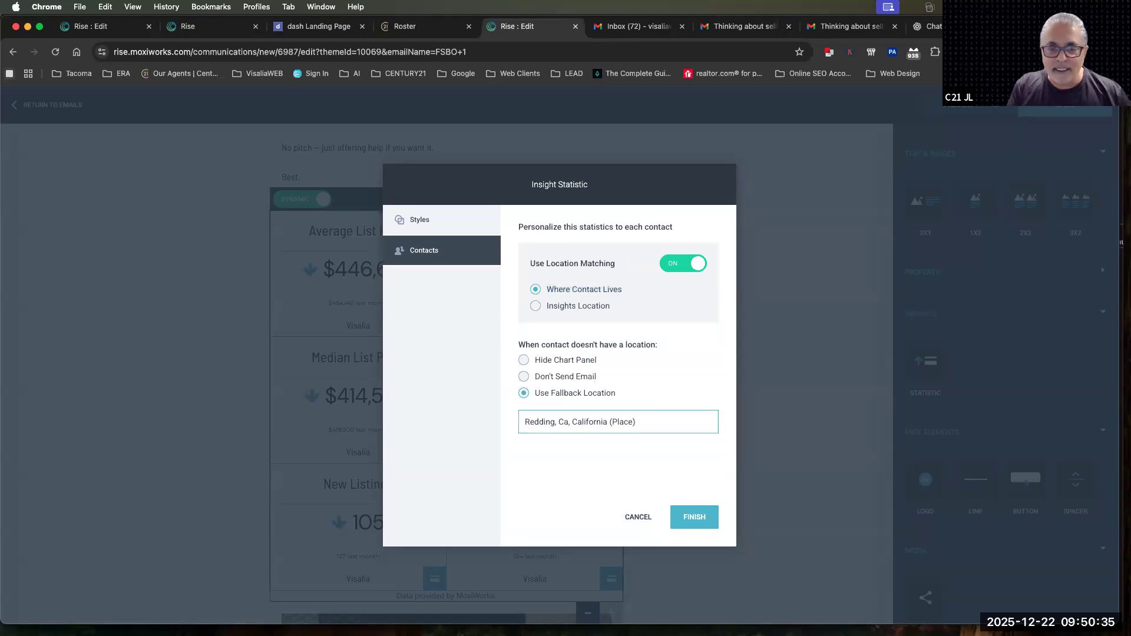
triple_click(547, 421)
key("Right")
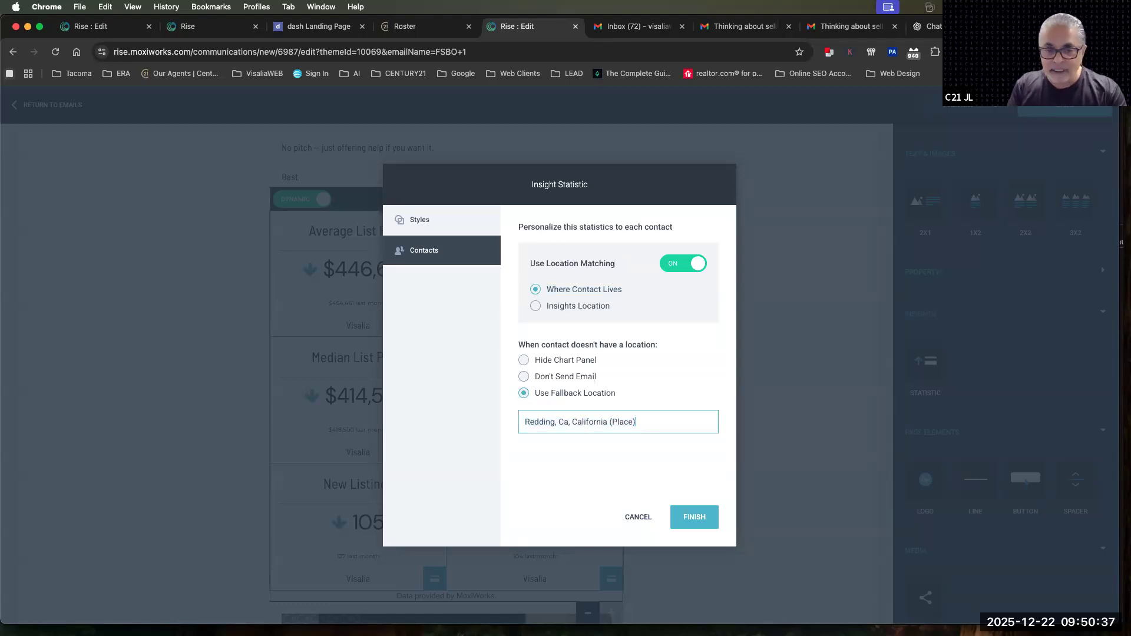
key("super+BackSpace")
type("visalia")
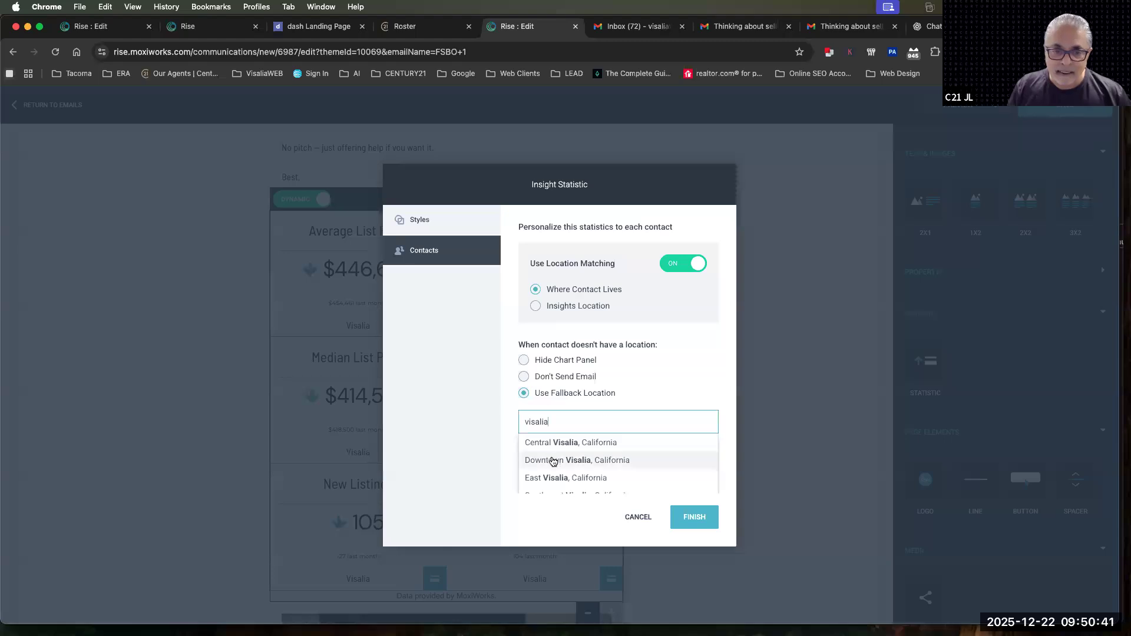
scroll(552, 462, "down", 2)
left_click(550, 470)
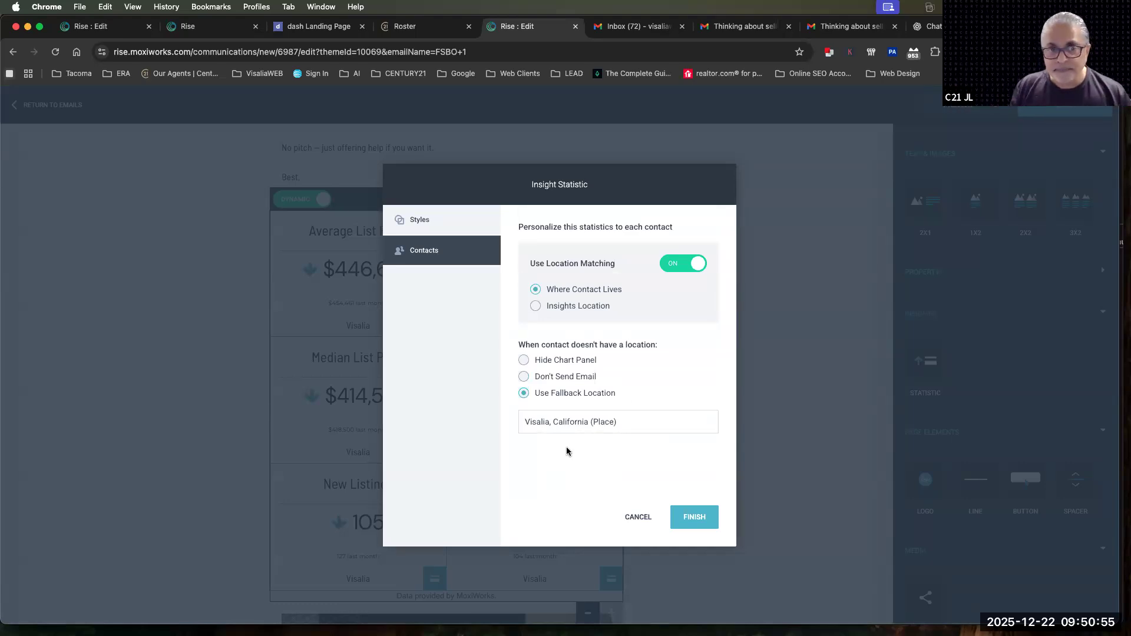
left_click(414, 228)
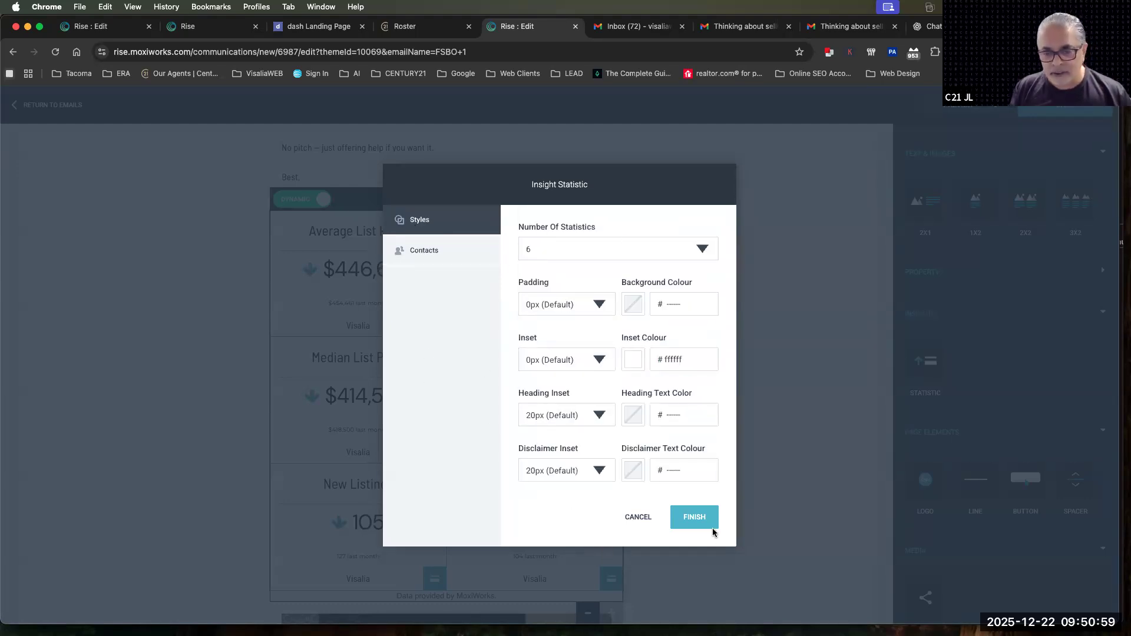
left_click(695, 518)
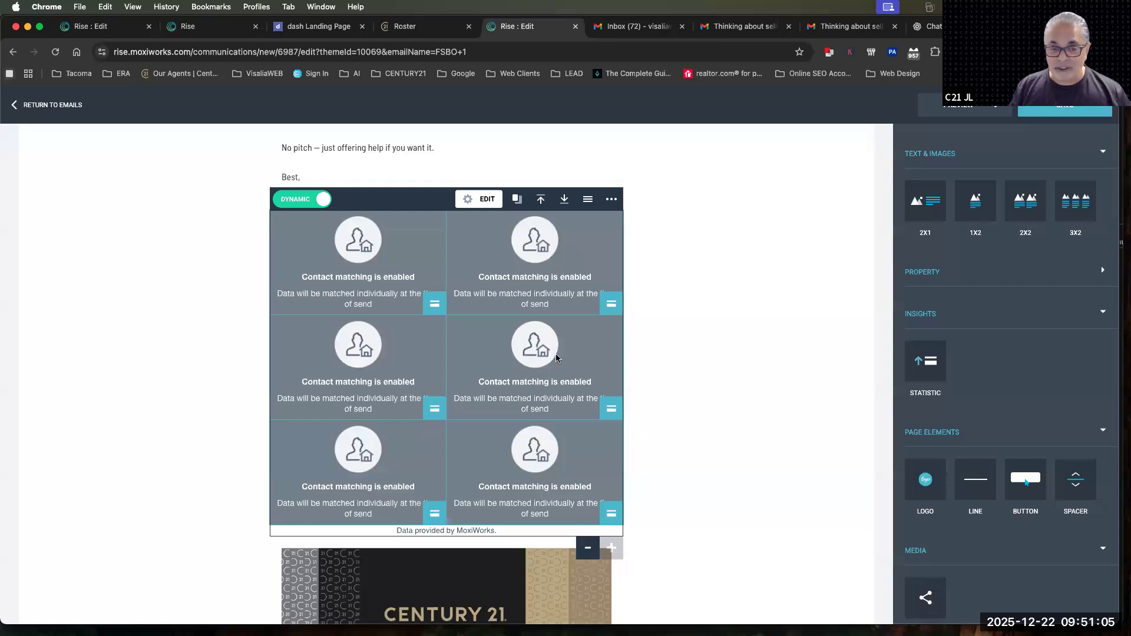
Enter "December 22nd Training" as the email's subject
scroll(837, 268, "up", 10)
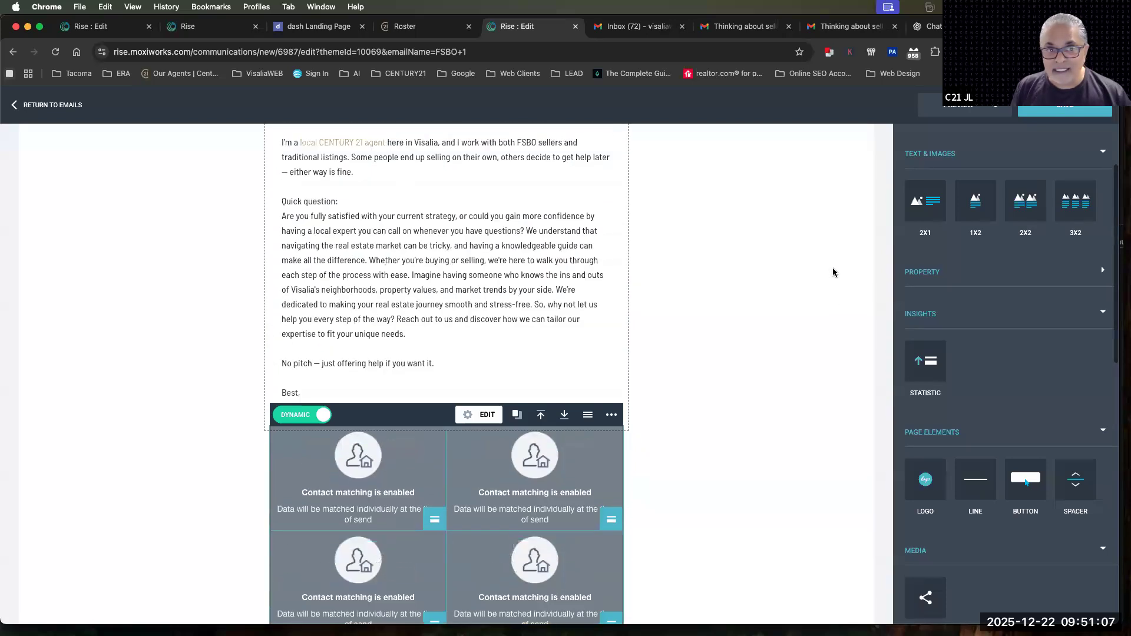
left_click(53, 219)
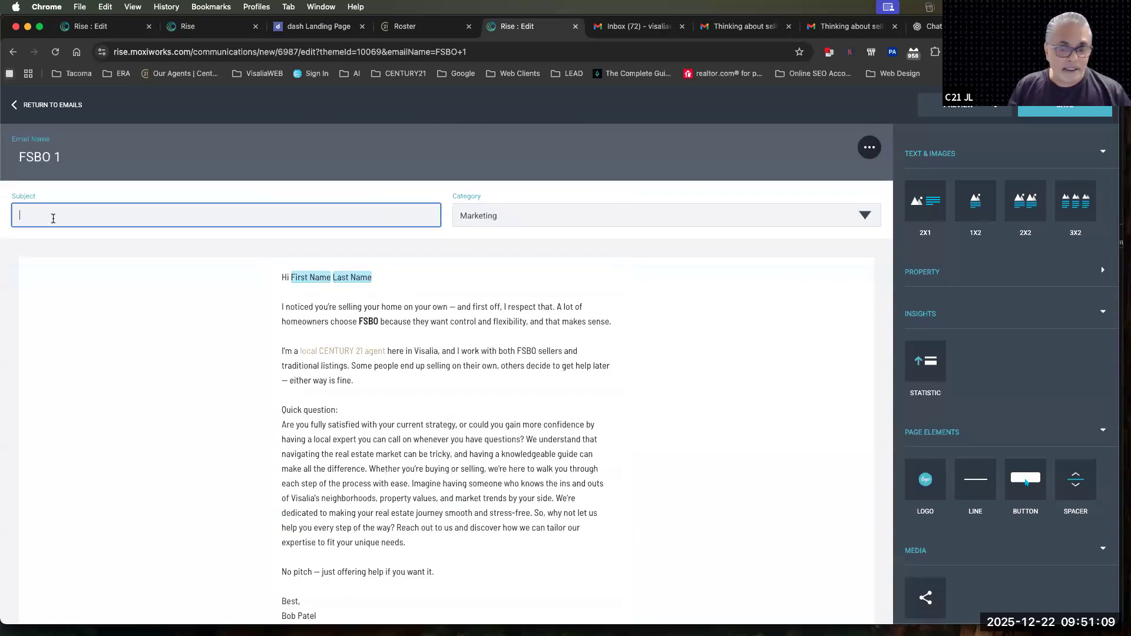
type("Ce")
type("cember 22n")
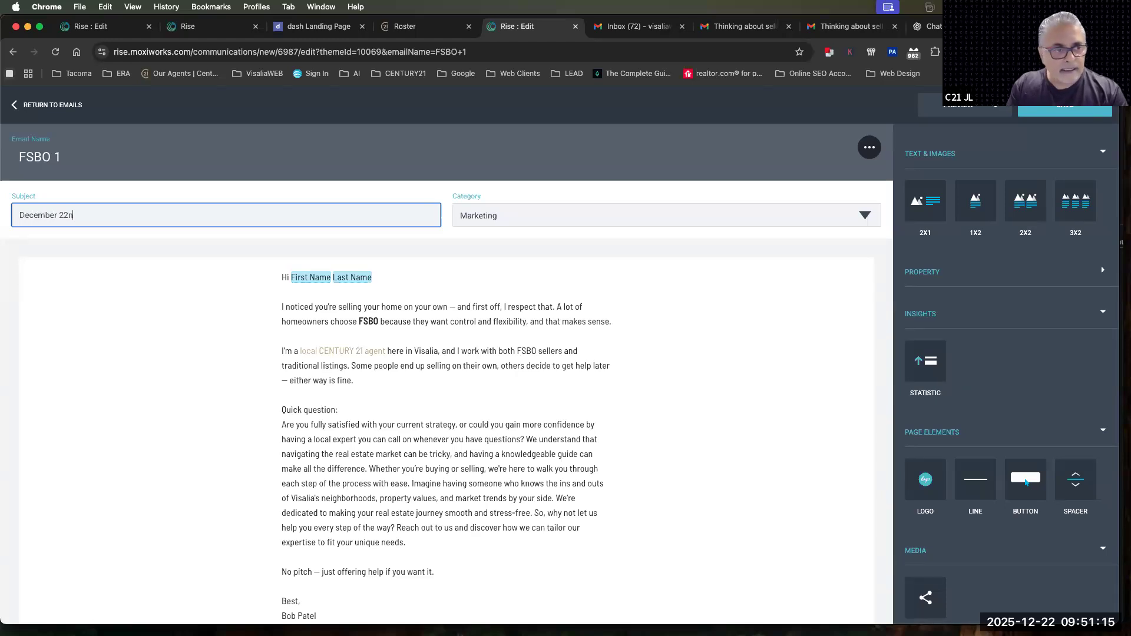
type("d Trinin")
key("BackSpace")
type("aining")
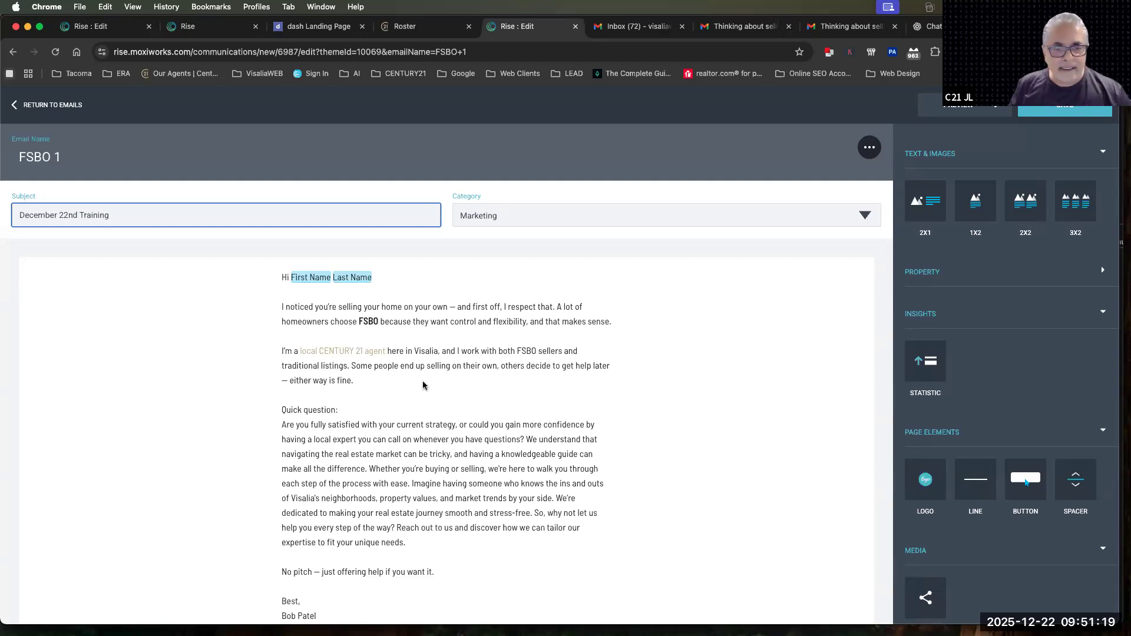
Insert a logo block between the closing signature and the statistics block
scroll(423, 386, "down", 12)
scroll(426, 386, "up", 8)
scroll(427, 387, "down", 3)
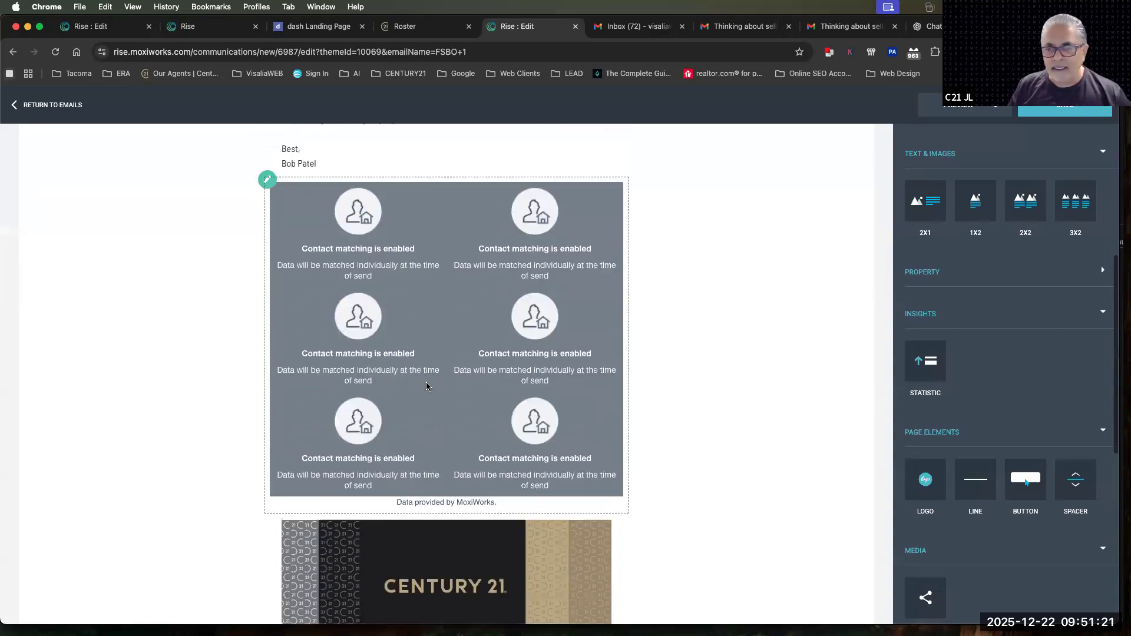
scroll(427, 386, "up", 8)
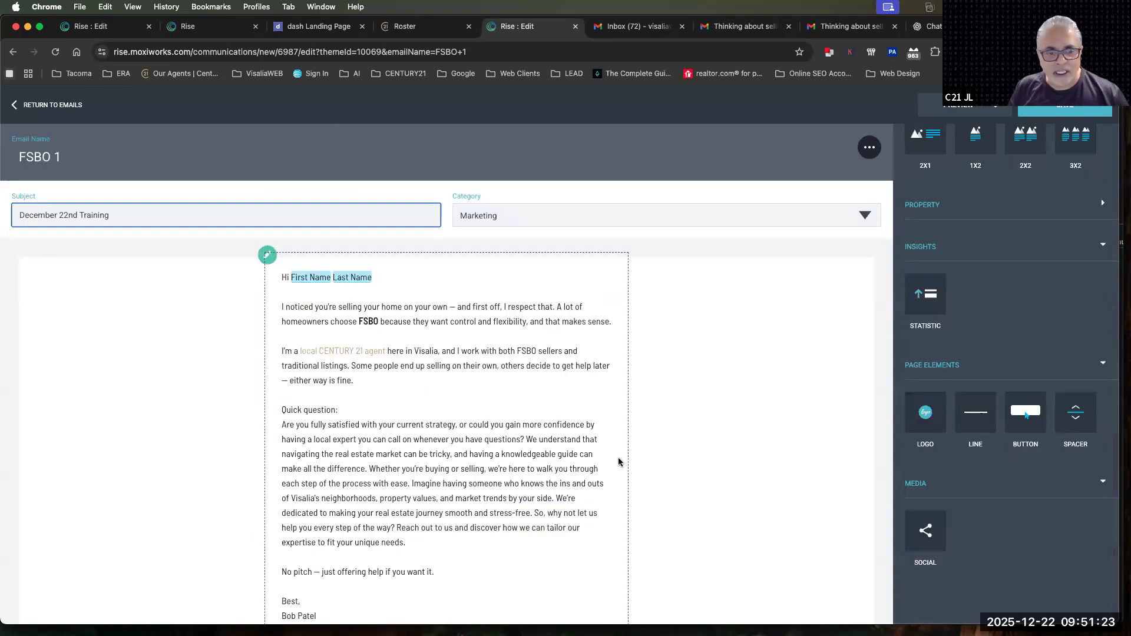
scroll(619, 462, "down", 7)
scroll(619, 462, "up", 4)
mouse_move(926, 413)
left_mouse_down()
mouse_move(451, 416)
mouse_move(438, 399)
left_mouse_up()
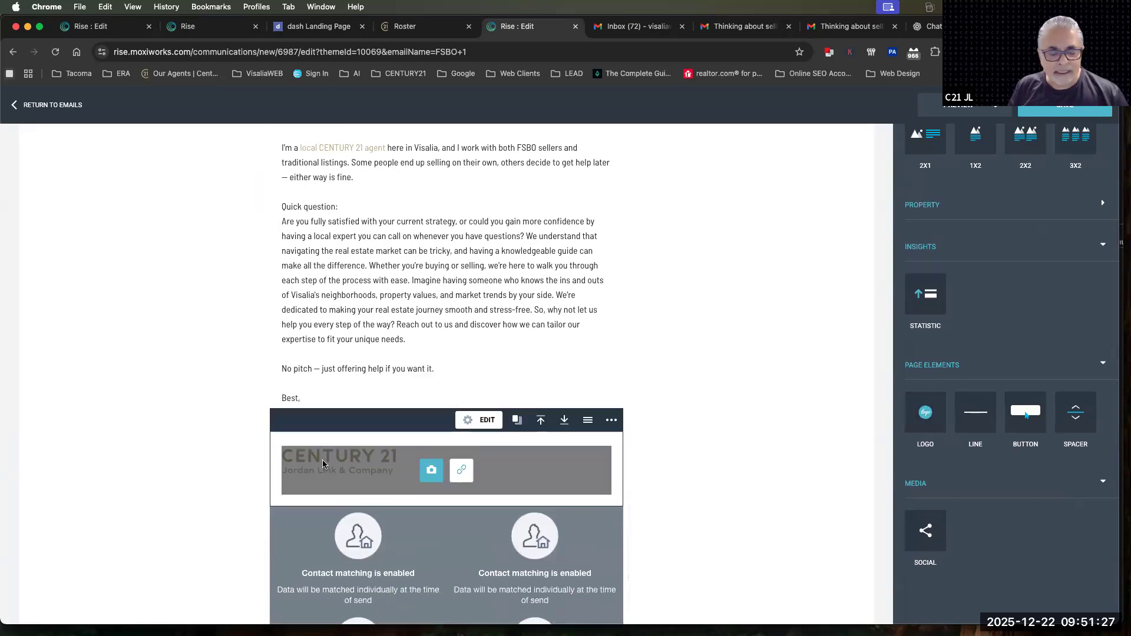
left_click(784, 420)
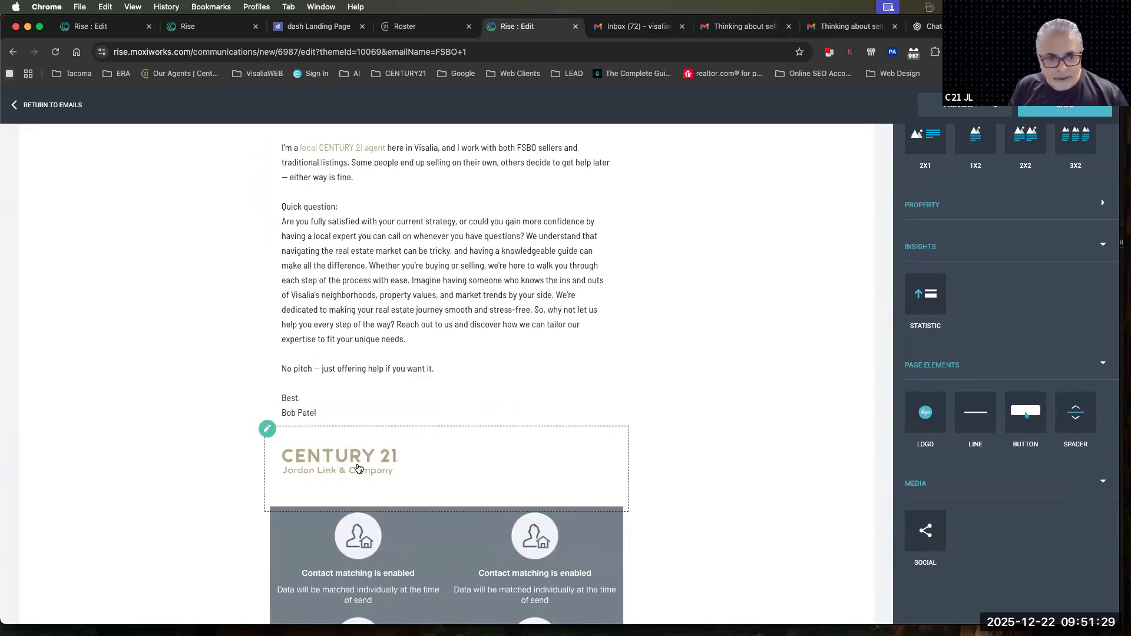
Center the new logo, set its width to 350 and apply the settings
left_click(357, 468)
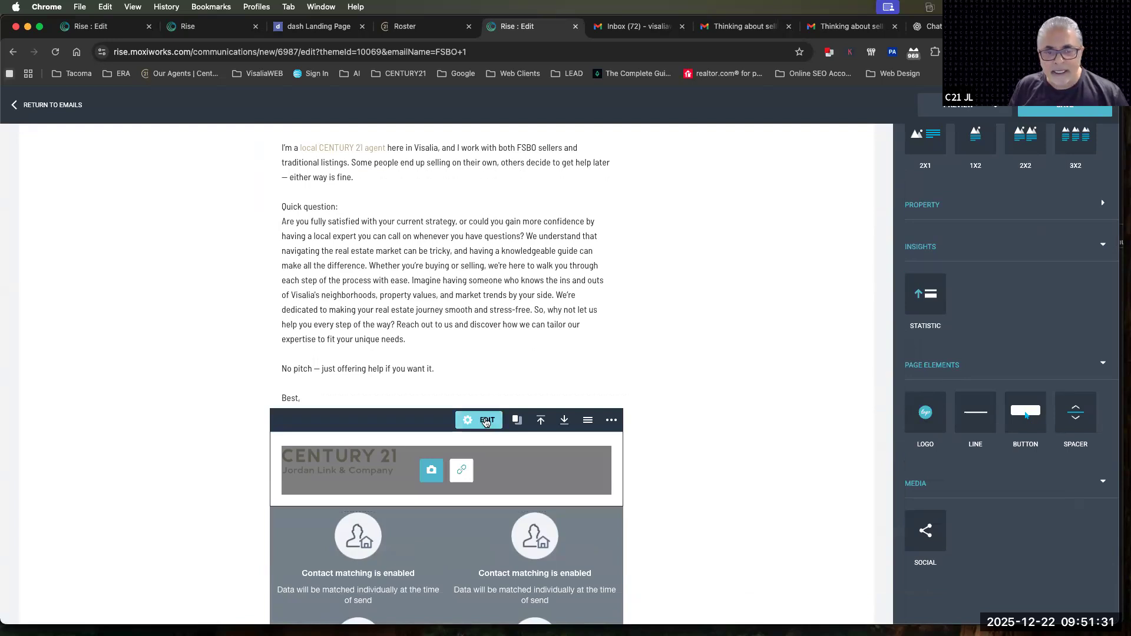
left_click(490, 422)
left_click(539, 305)
left_click(538, 331)
left_click(528, 392)
type("350")
left_click(696, 515)
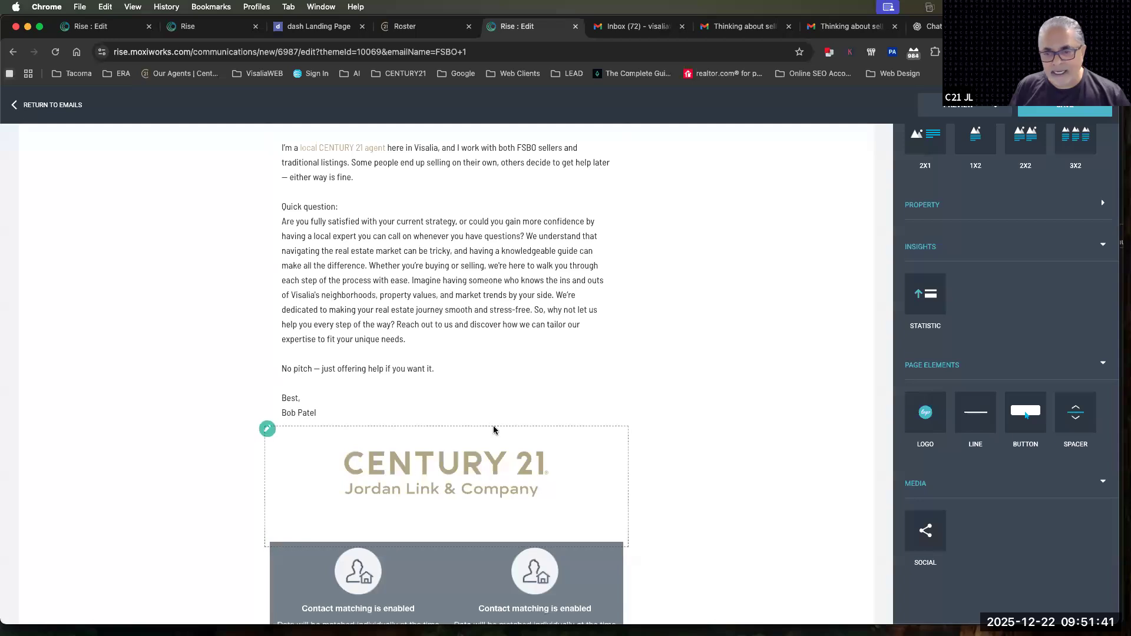
Insert a line block between the statistics block and the CENTURY 21 banner image
scroll(726, 434, "up", 3)
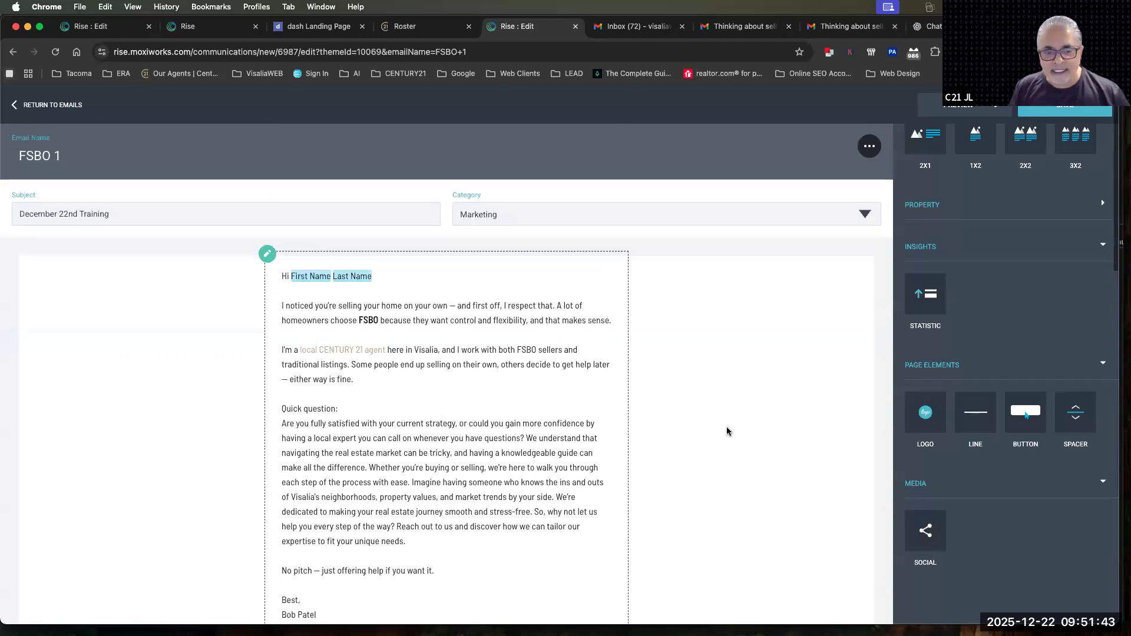
scroll(726, 434, "down", 10)
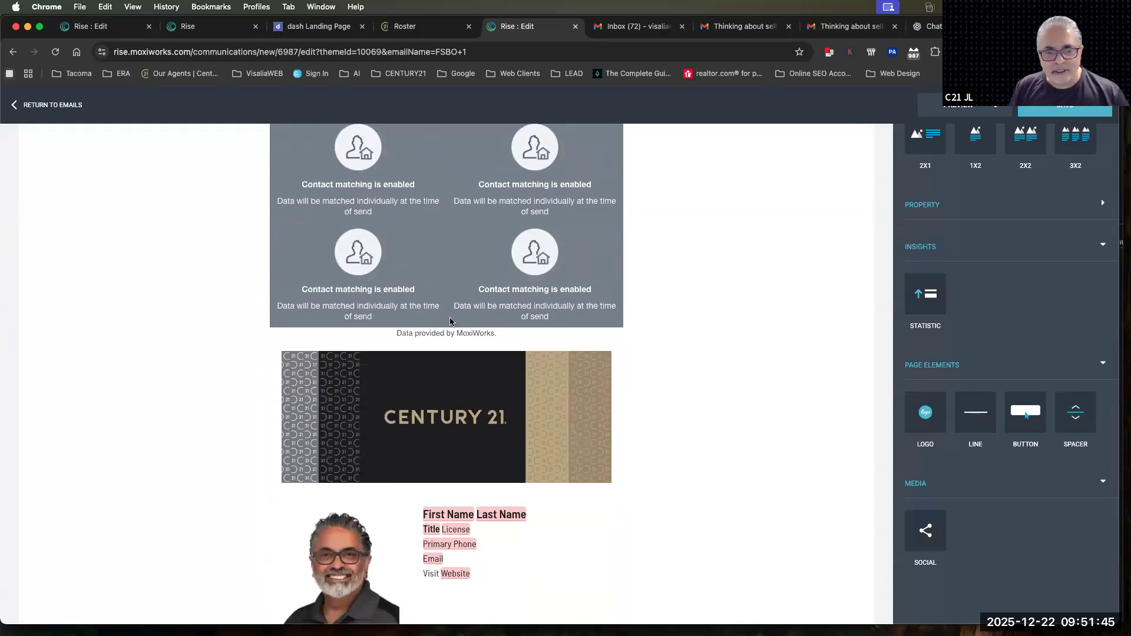
left_click_drag(972, 408, 538, 353)
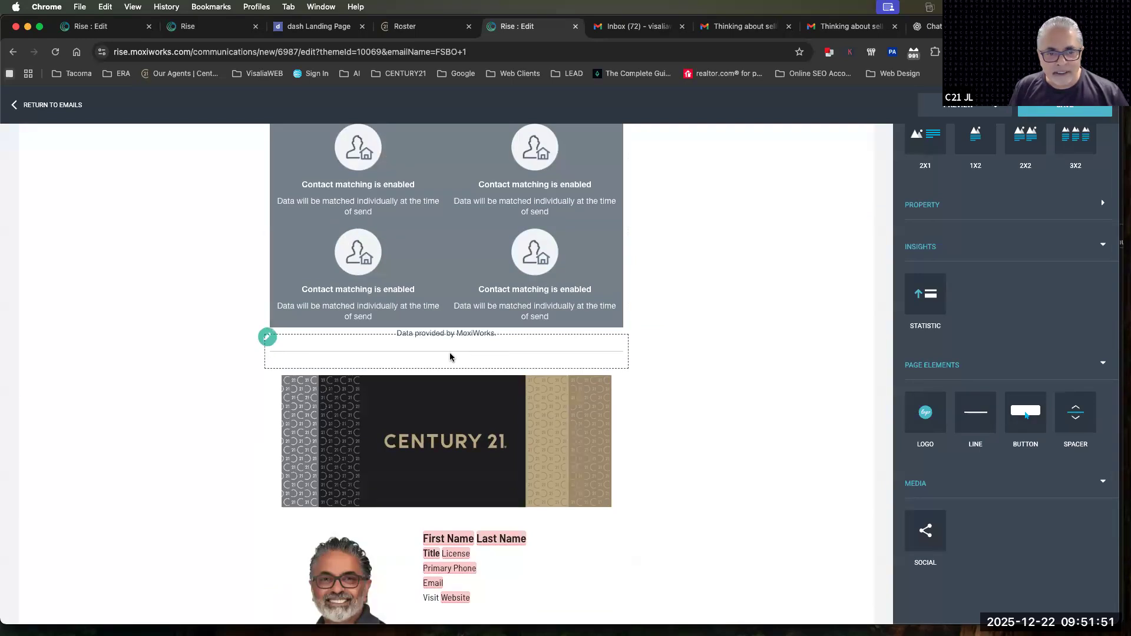
Set the line's thickness to 2px and its colour to ffc72c, and apply the settings
left_click(484, 338)
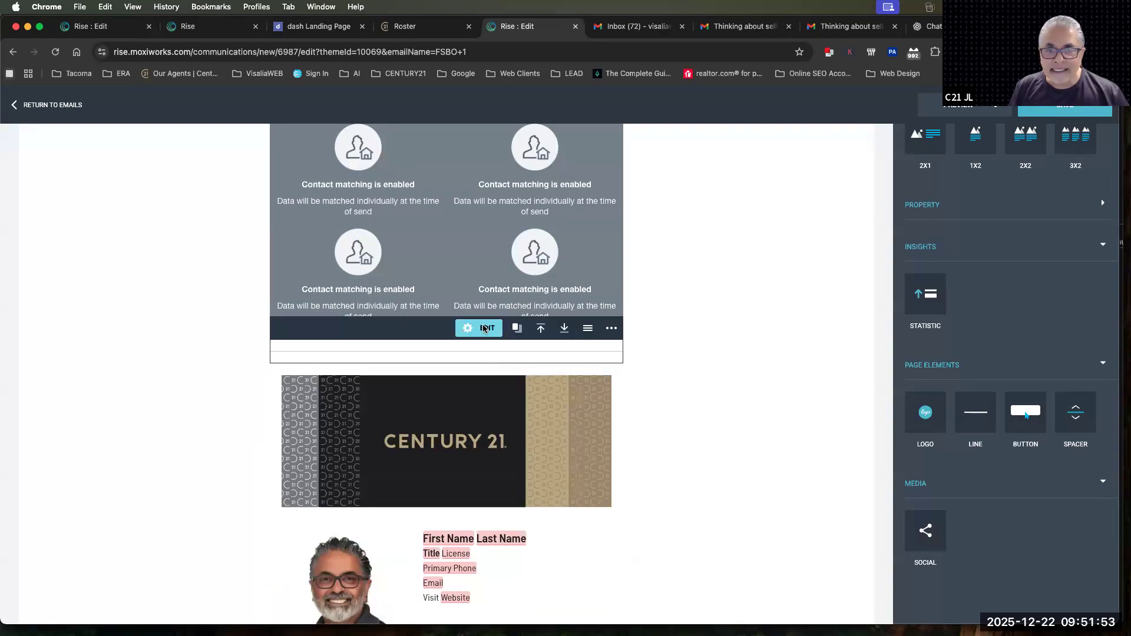
left_click(546, 254)
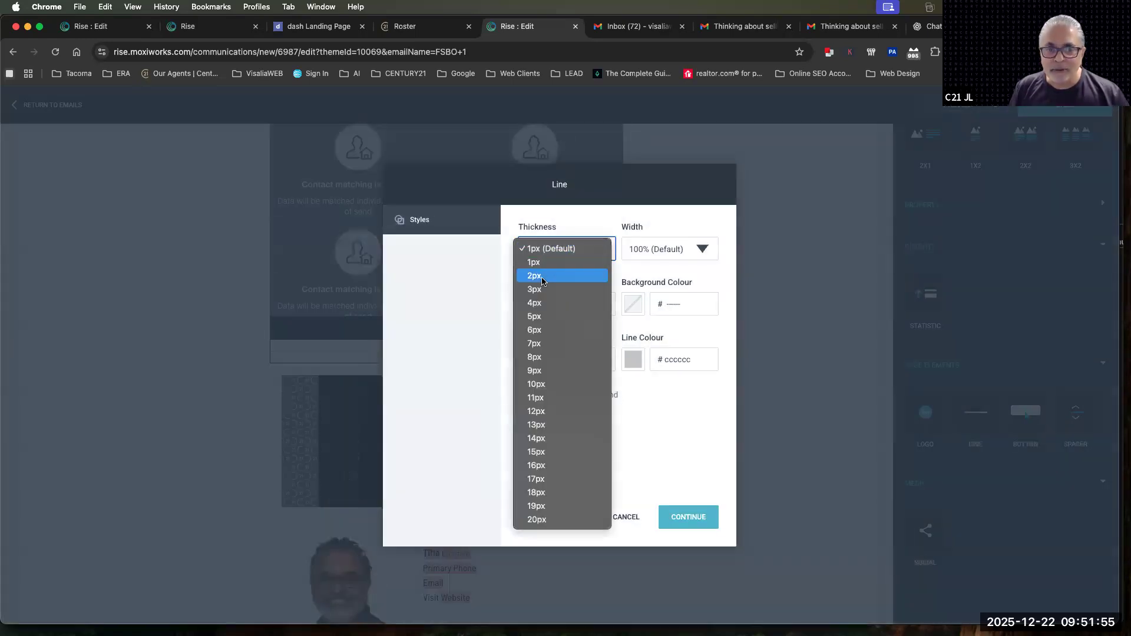
left_click(542, 277)
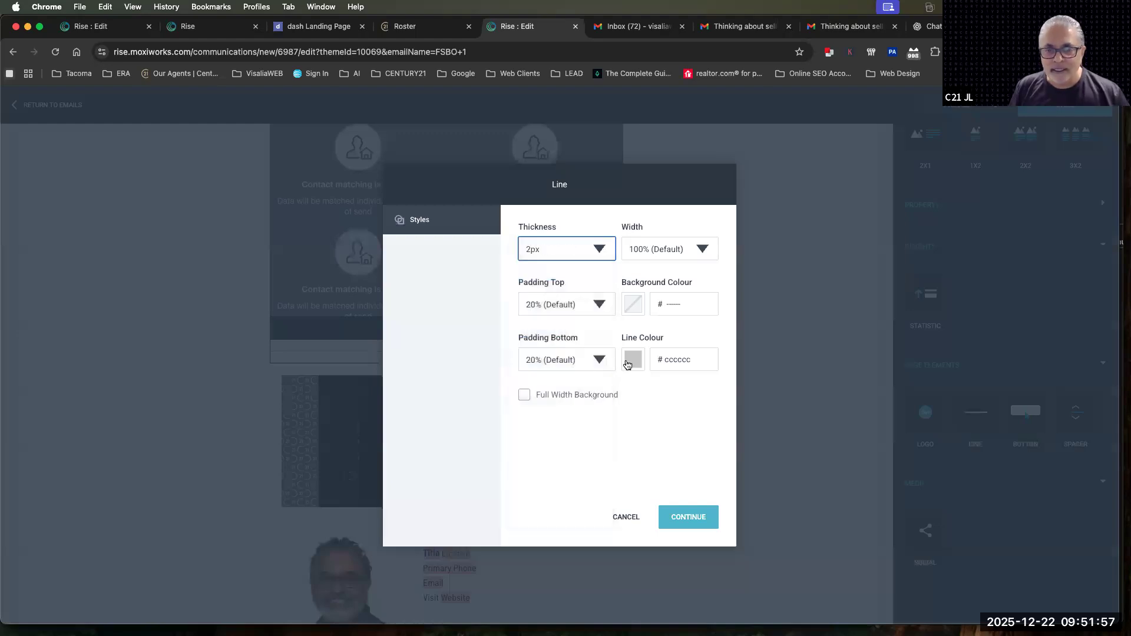
left_click(633, 359)
left_click(729, 511)
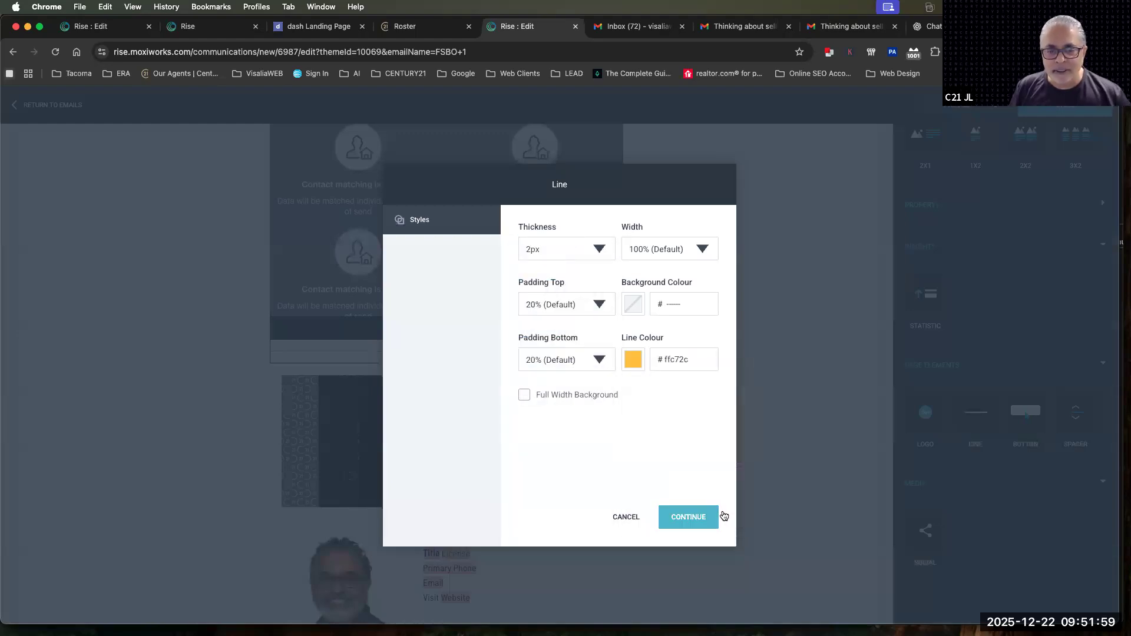
left_click(702, 518)
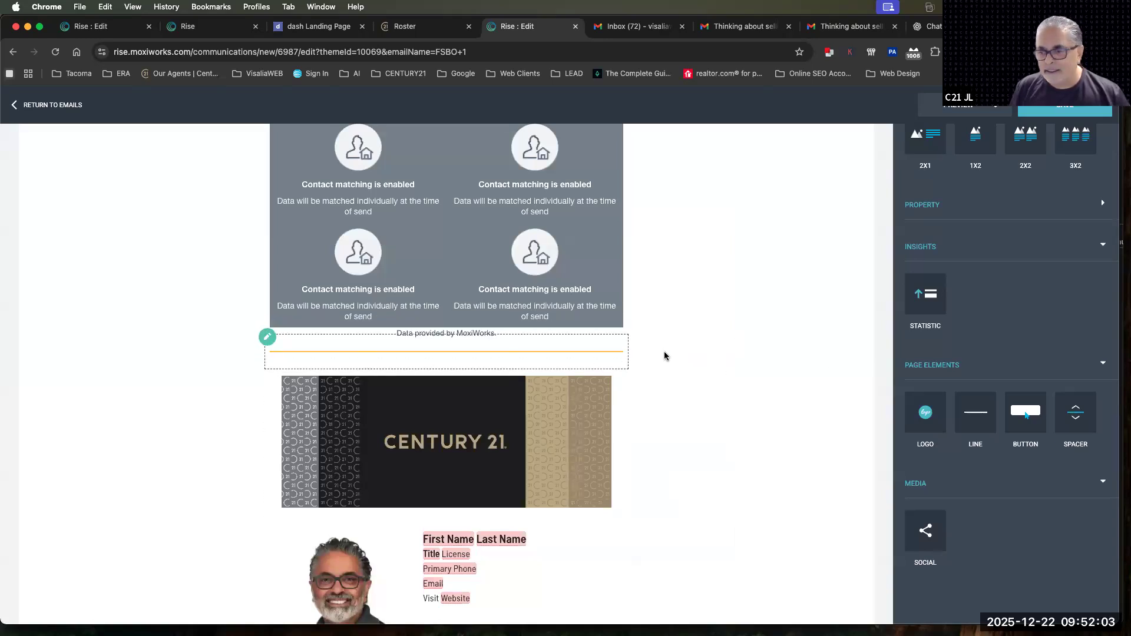
Insert a button block between the orange line and the CENTURY 21 banner image
scroll(664, 355, "up", 5)
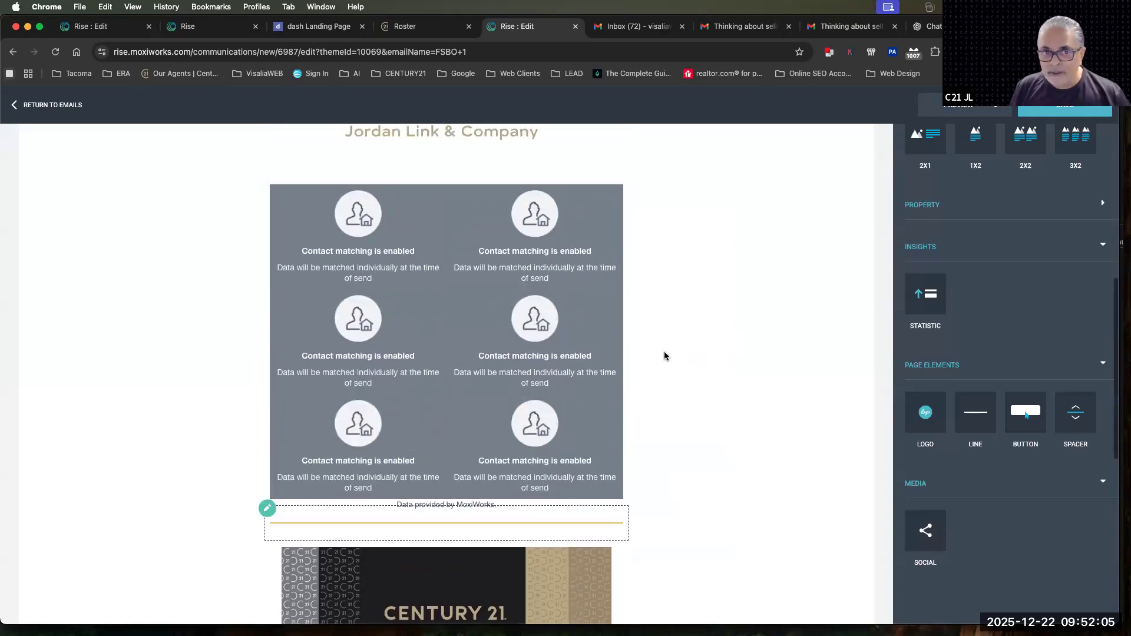
scroll(790, 471, "down", 8)
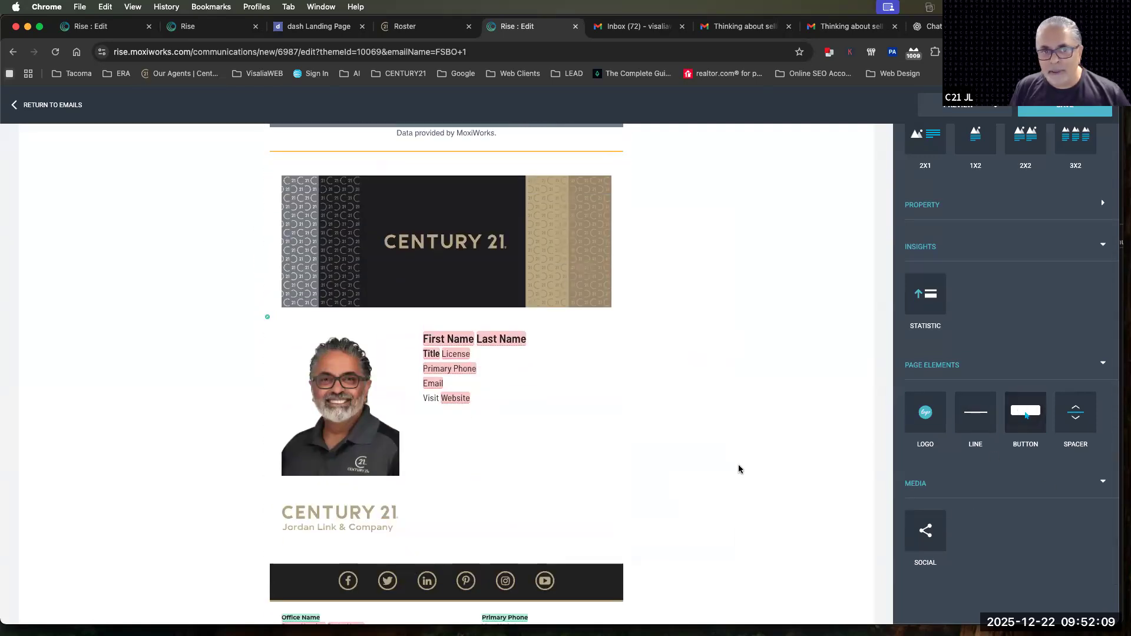
scroll(738, 465, "up", 2)
left_click_drag(1017, 422, 507, 282)
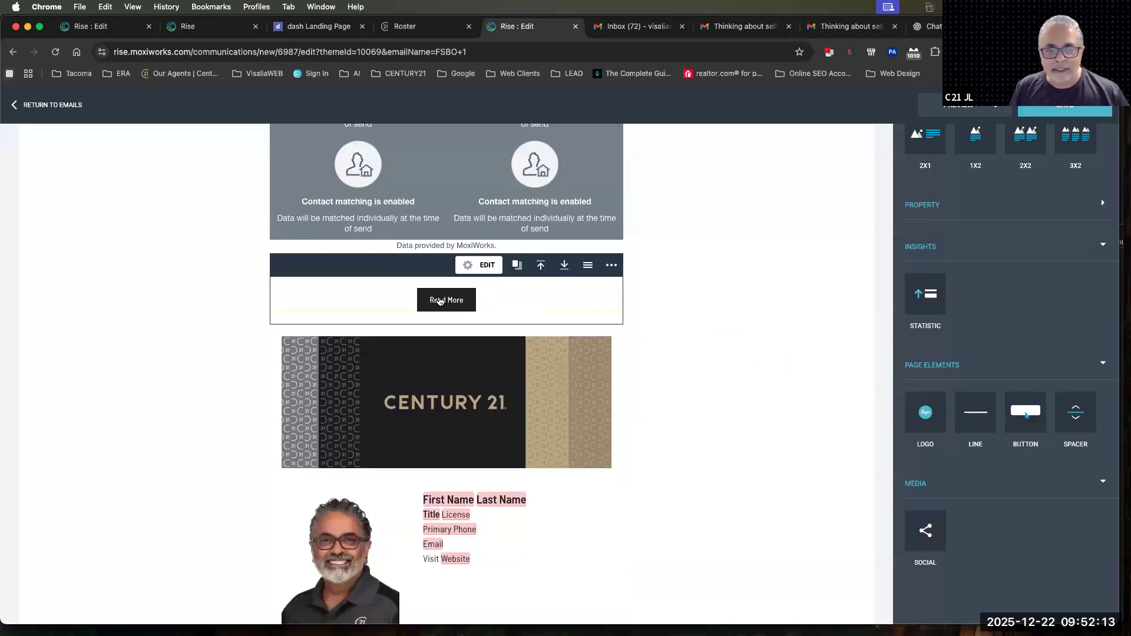
Set the new button's text to FIND YOUR DREAM HOME TODAY
left_click(480, 265)
left_click(546, 246)
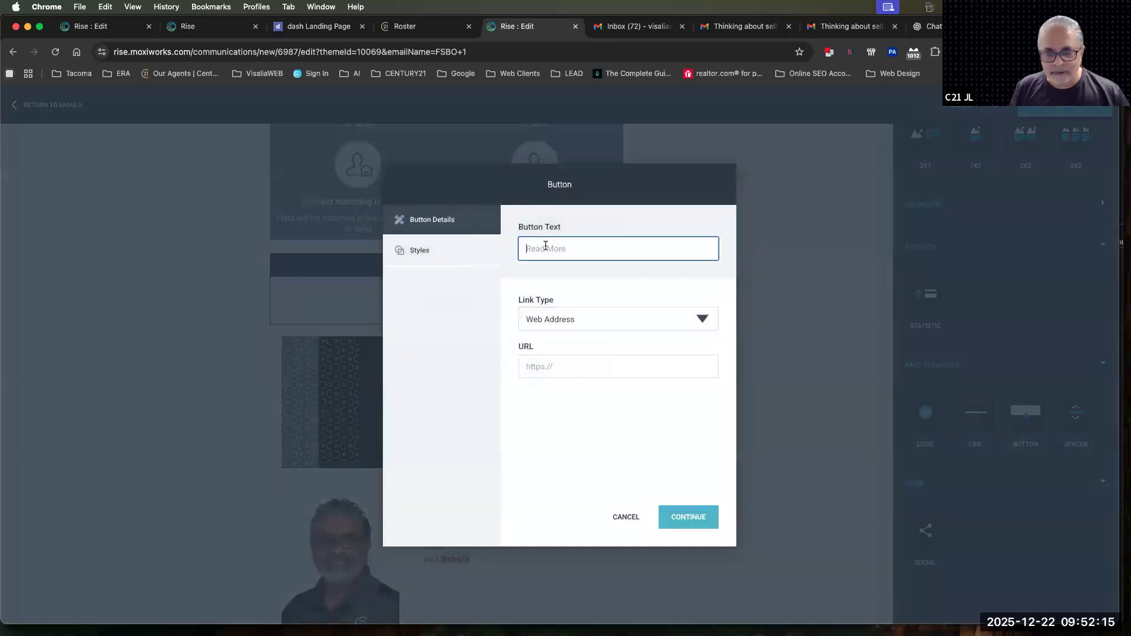
type("FI")
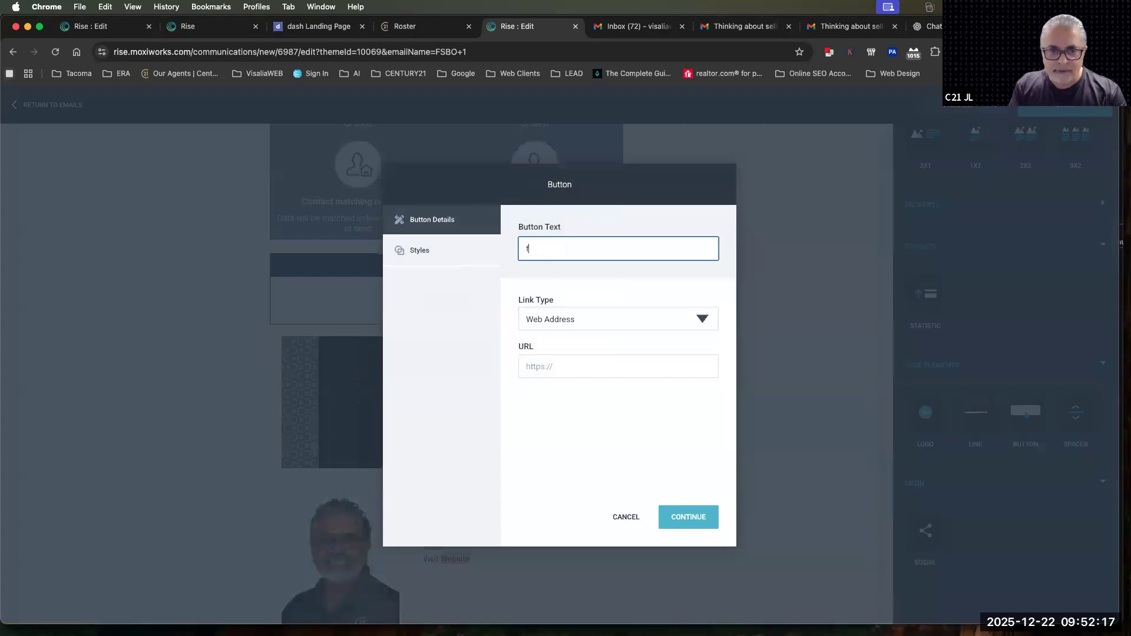
key("BackSpace")
key("BackSpace")
type("FIND YOUR DREAM HOME TODAY")
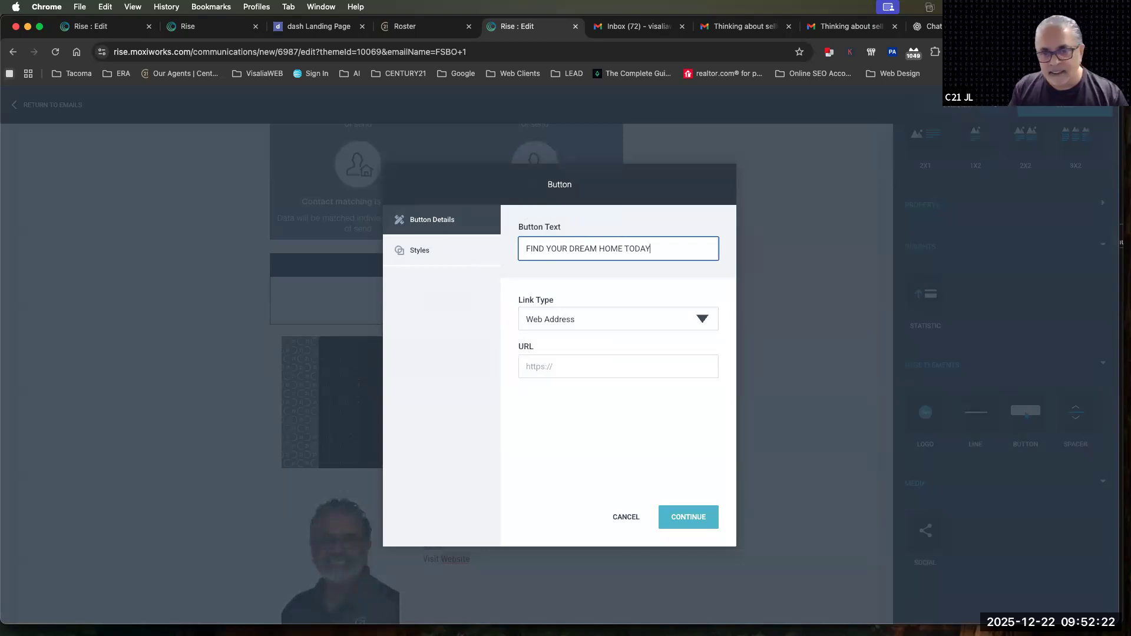
key("Caps_Lock")
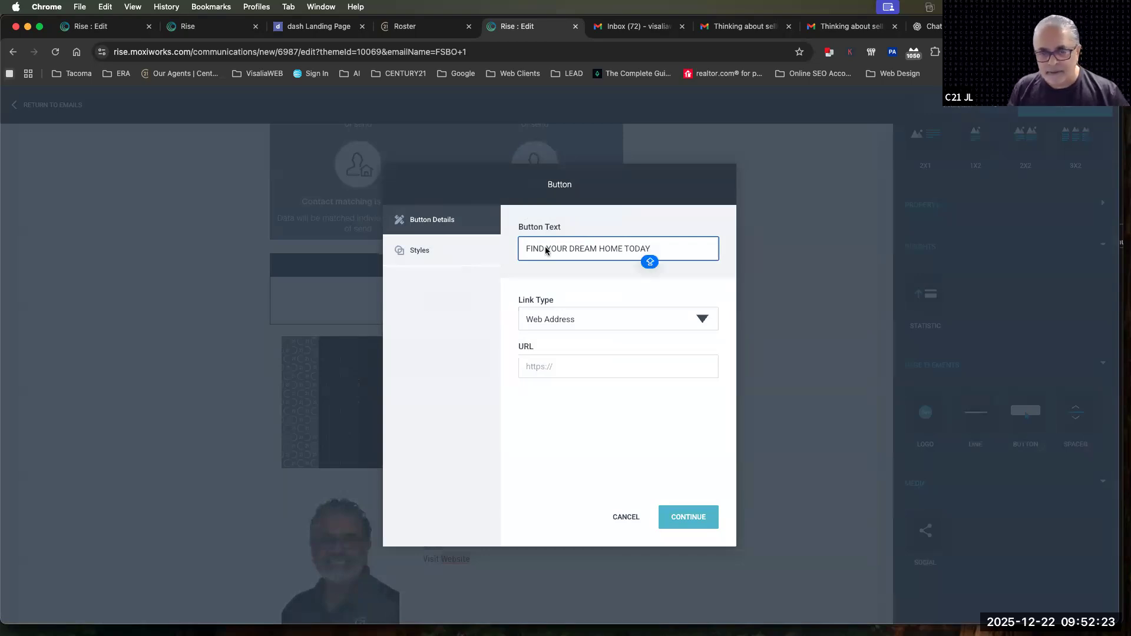
left_click(549, 367)
type("HTTPS")
key("BackSpace")
key("BackSpace")
key("BackSpace")
key("BackSpace")
key("BackSpace")
type("h")
key("BackSpace")
type("https://jordanlink.com")
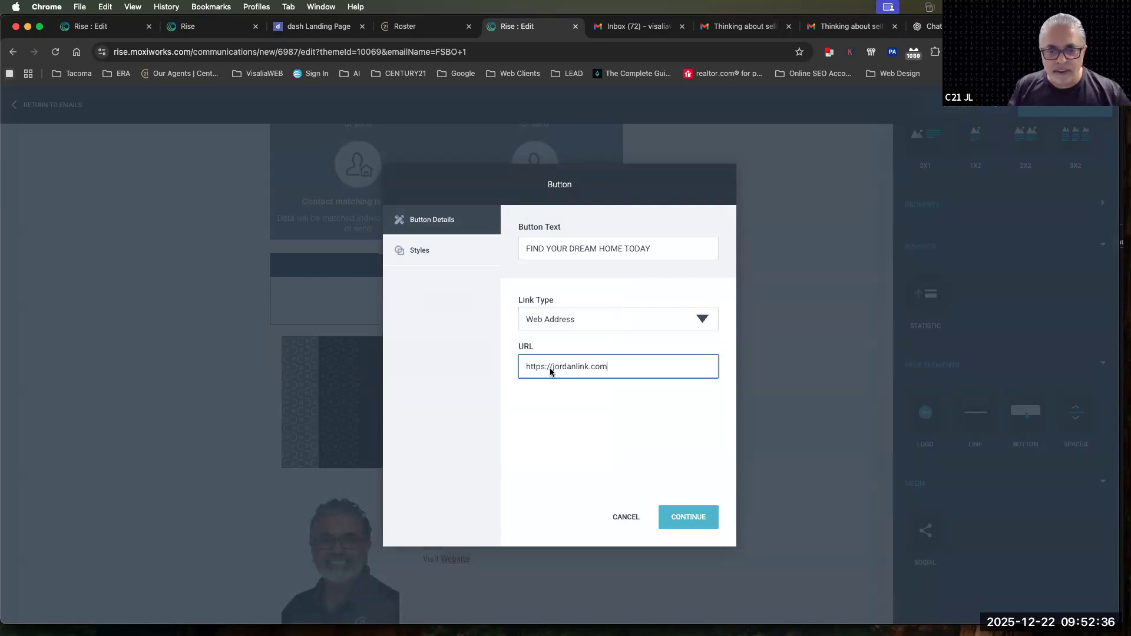
left_click(688, 516)
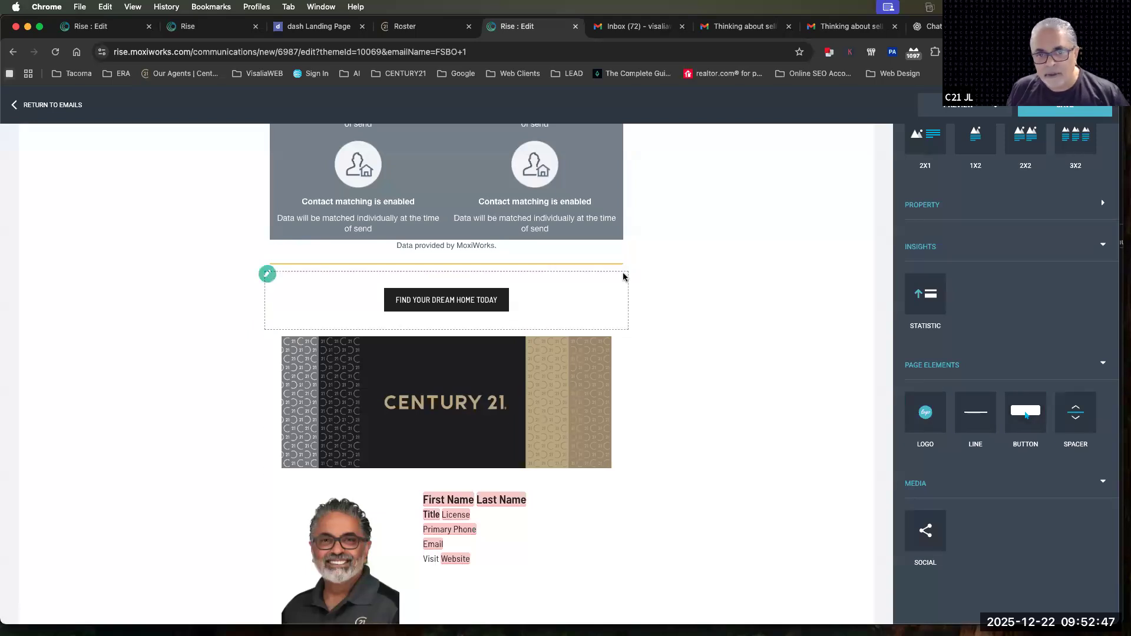
Delete the orange line above the button and insert a spacer block in its place
left_click(567, 259)
left_click(611, 240)
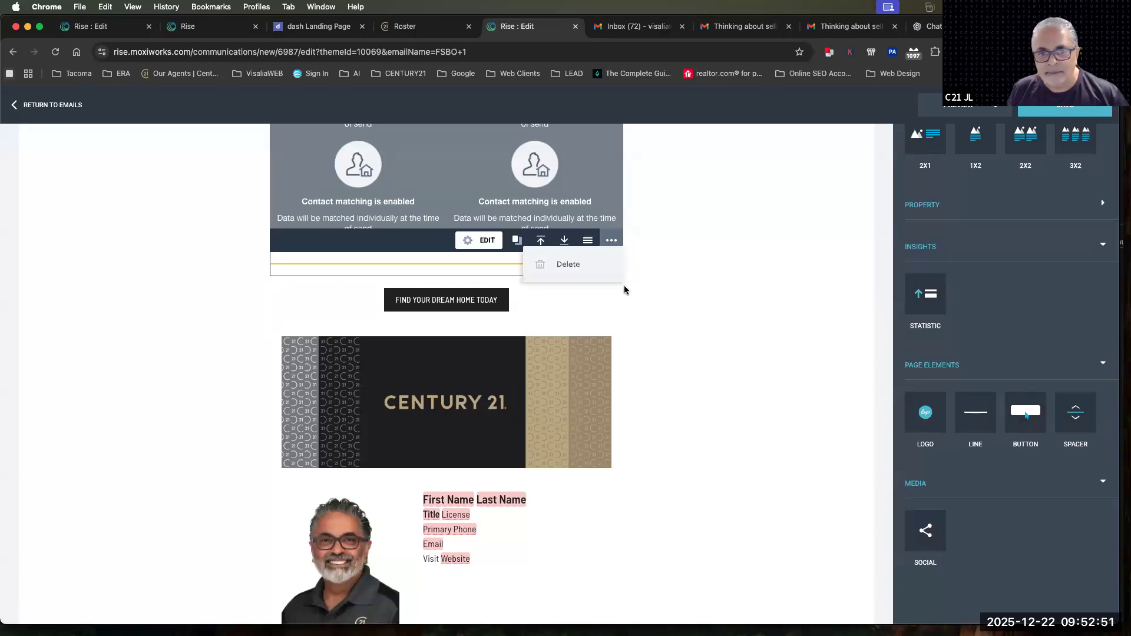
left_click(568, 264)
left_click_drag(1076, 413, 494, 282)
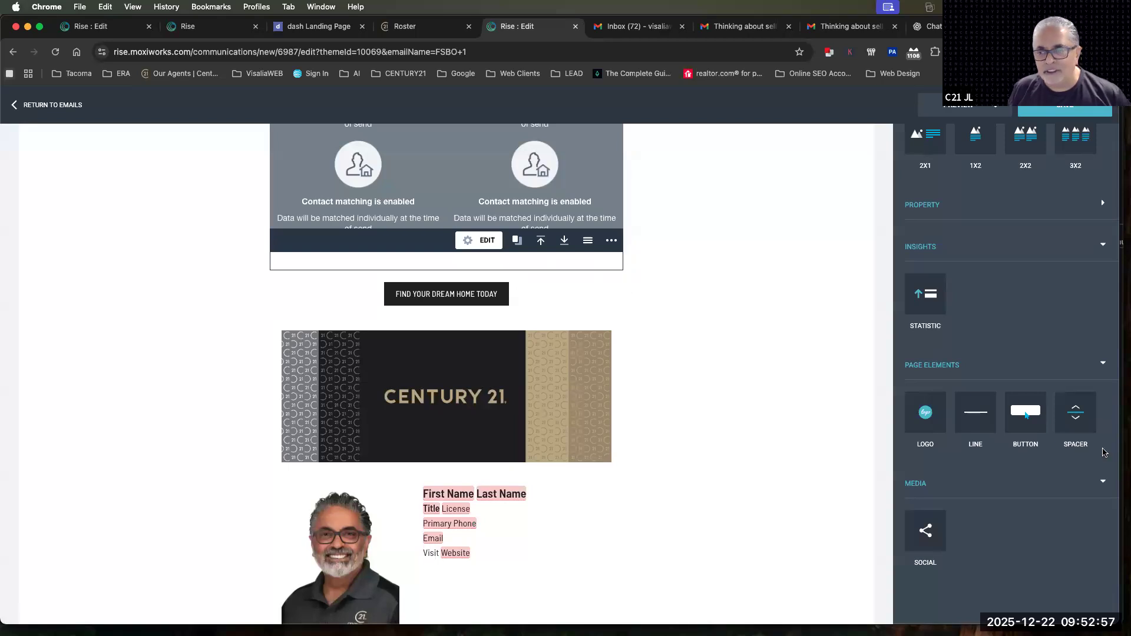
Try a second spacer with a height of 100px above the button and delete it
left_click_drag(1076, 412, 522, 280)
left_click(482, 263)
left_click(549, 249)
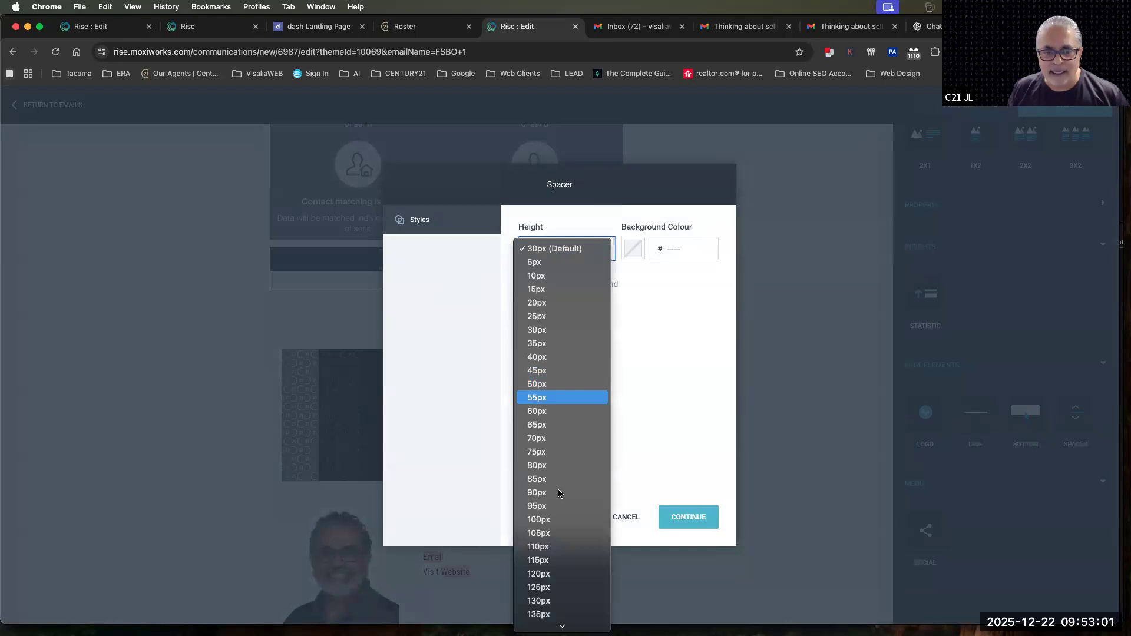
left_click(578, 518)
left_click(676, 523)
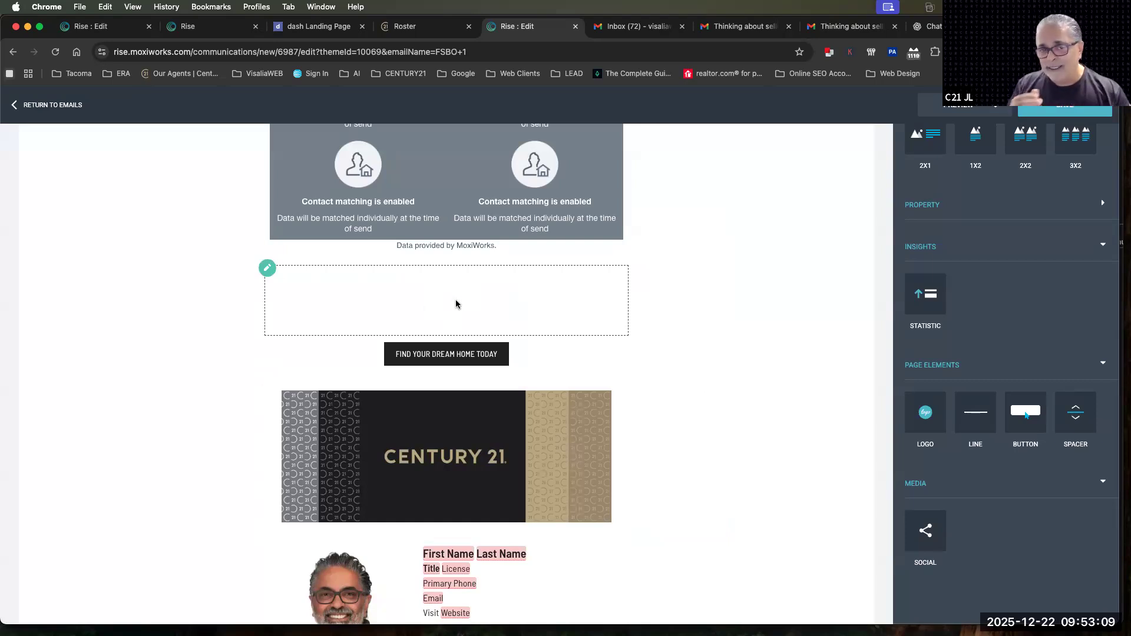
left_click(548, 285)
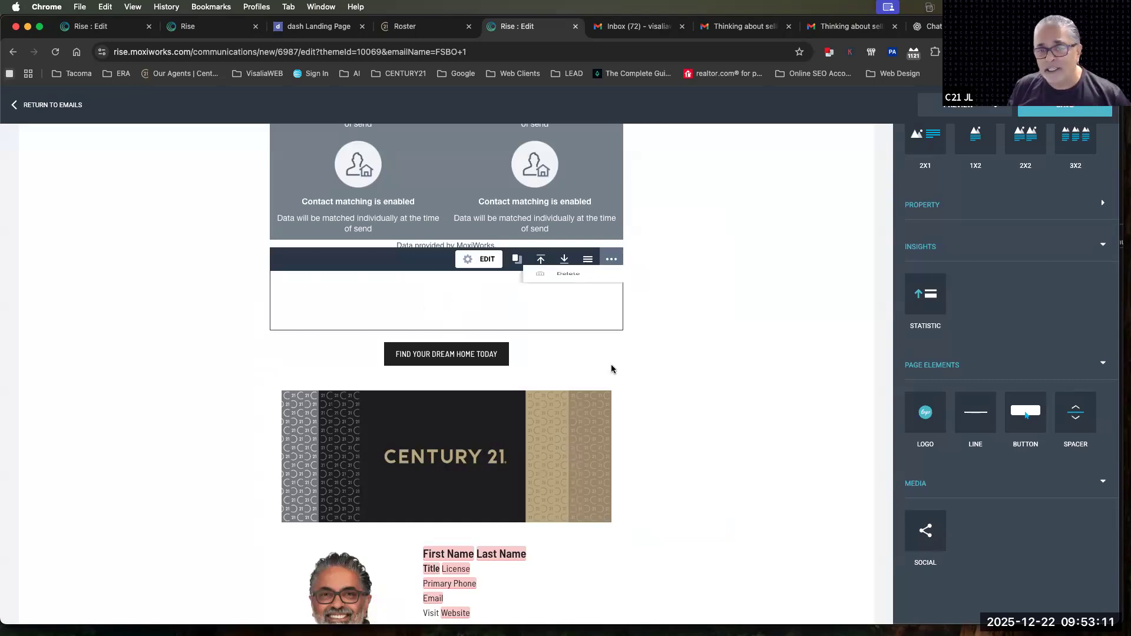
left_click(571, 289)
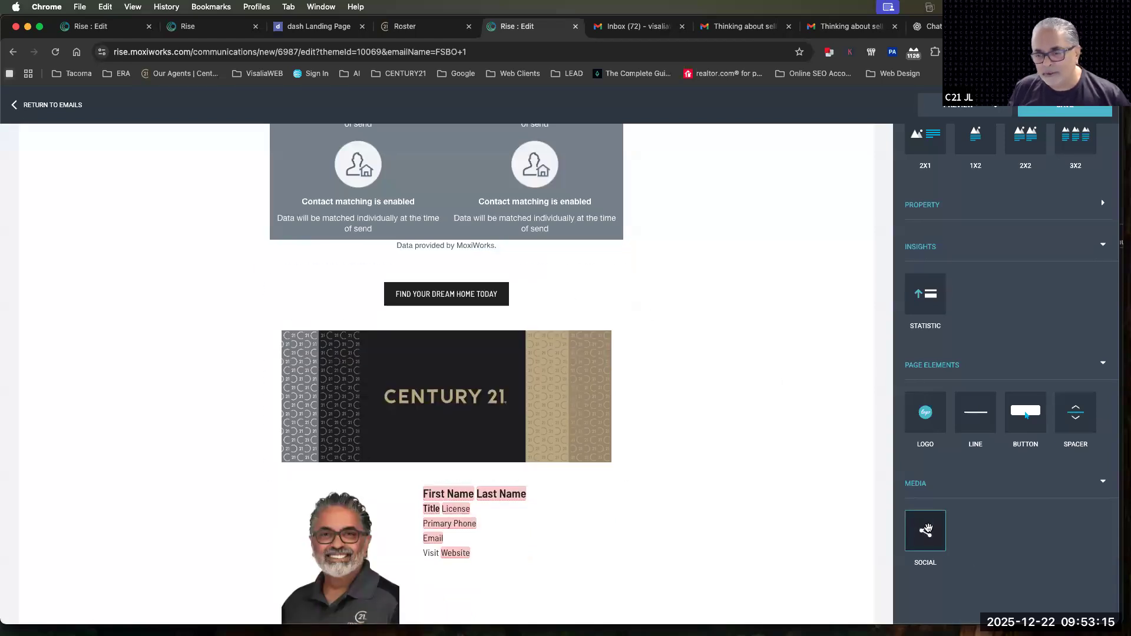
Insert a social block directly below the statistics block, above the FIND YOUR DREAM HOME TODAY button
scroll(758, 520, "up", 10)
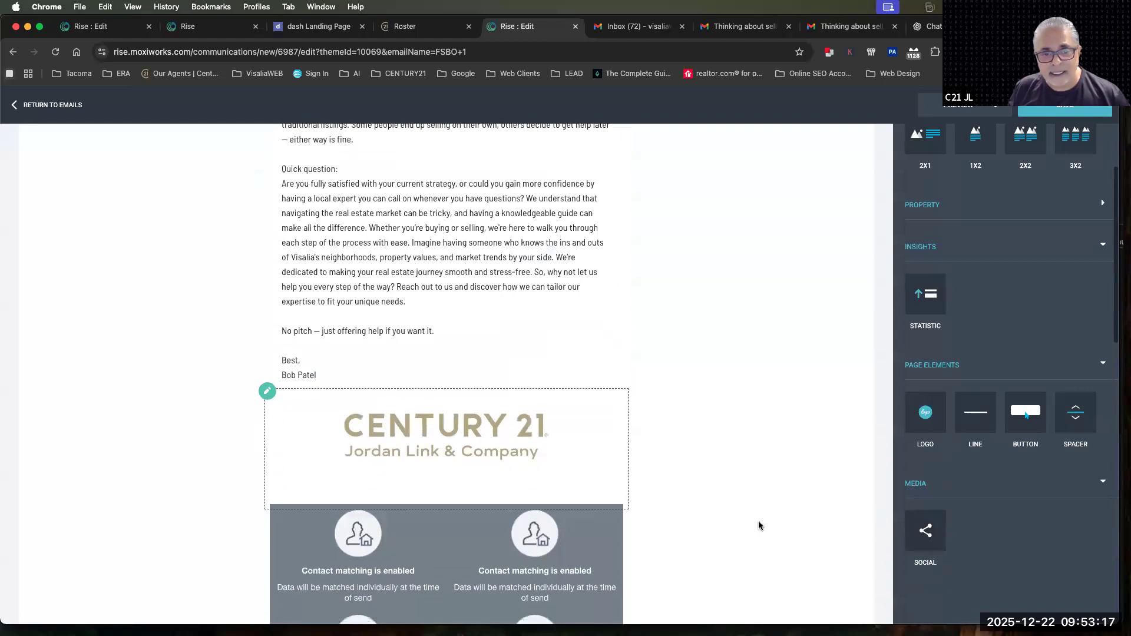
scroll(759, 521, "down", 5)
left_click_drag(919, 549, 606, 509)
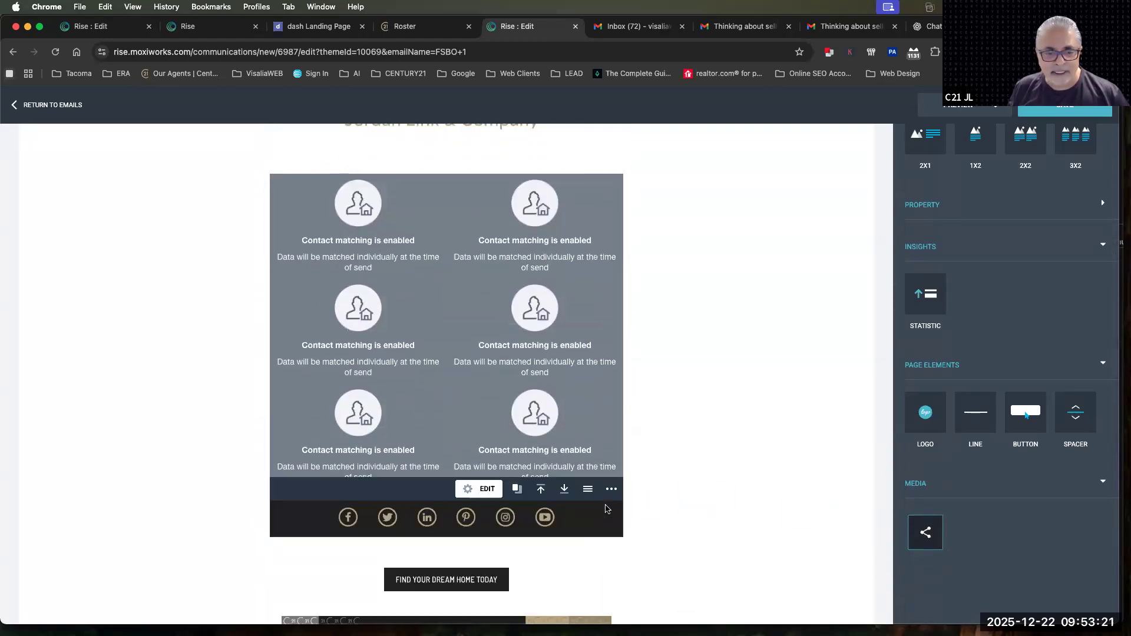
Set the social block's background colour to the ffc72c swatch and apply the settings
scroll(752, 436, "down", 3)
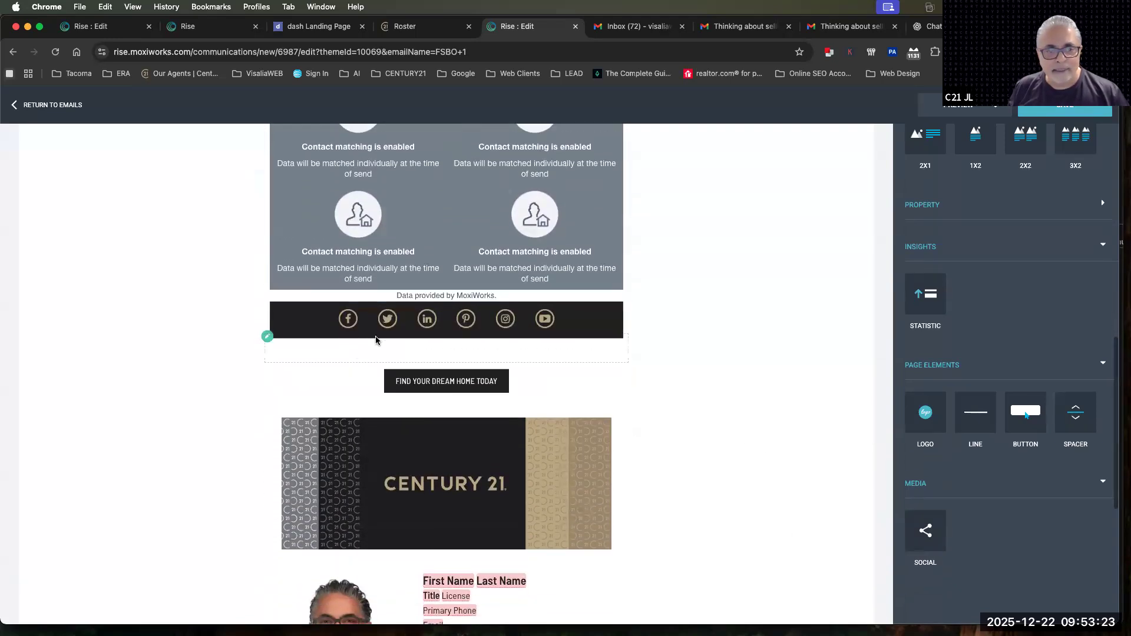
left_click(529, 325)
left_click(487, 296)
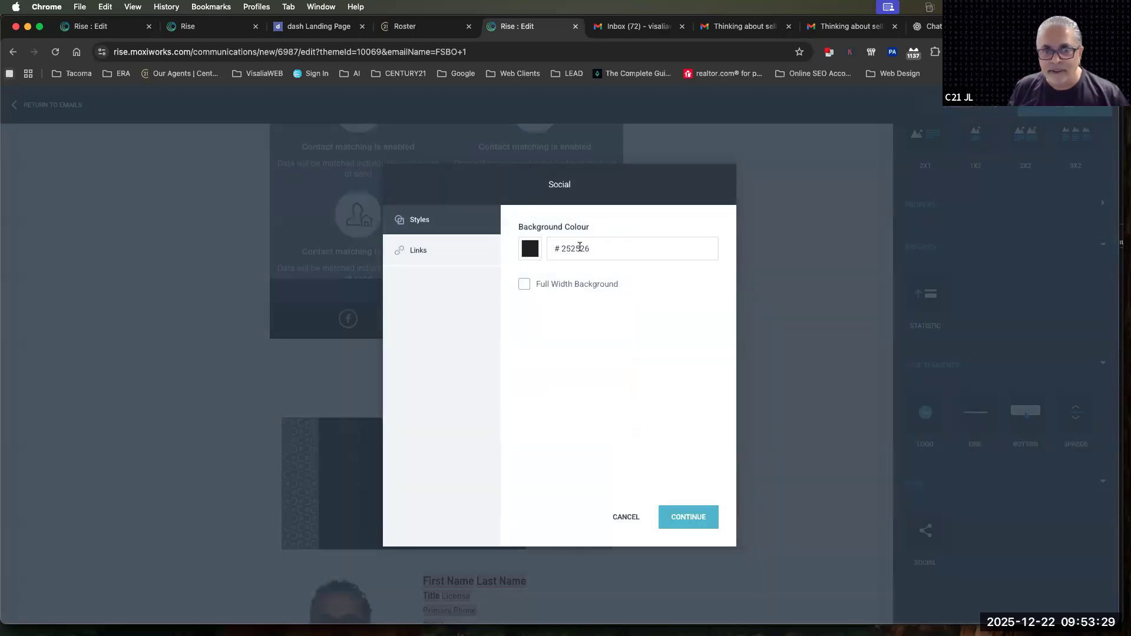
left_click(530, 249)
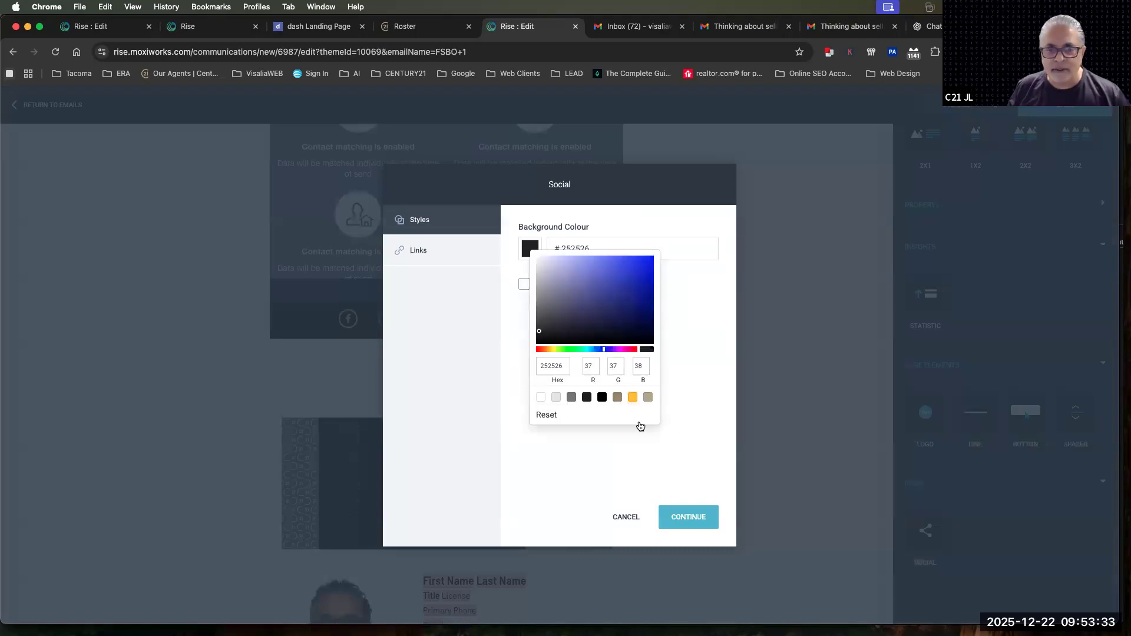
left_click(633, 398)
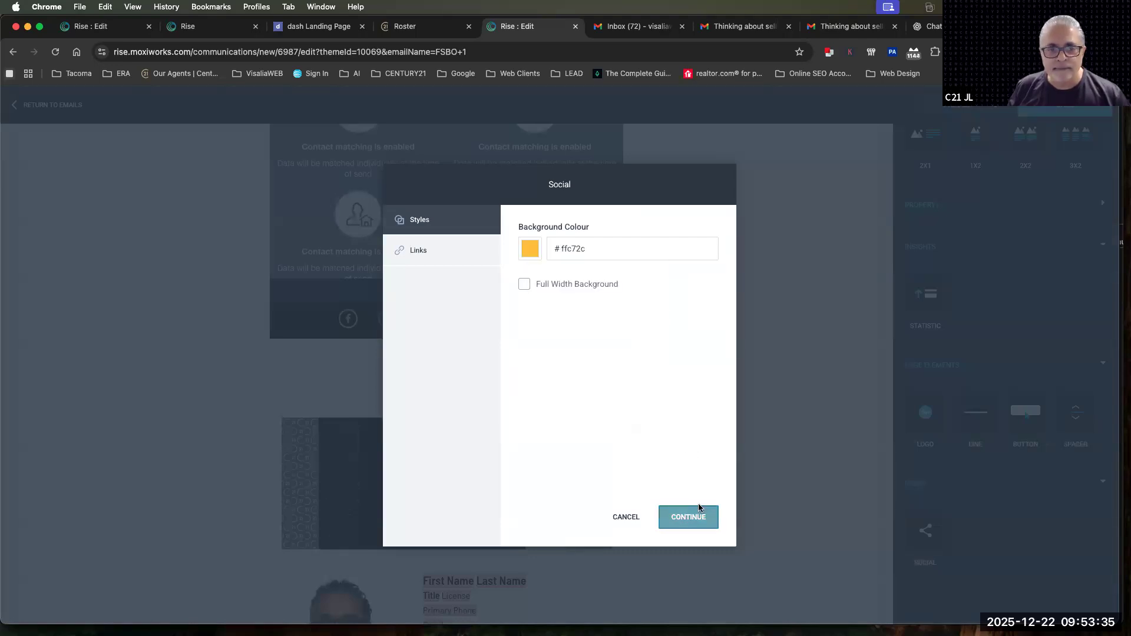
left_click(700, 511)
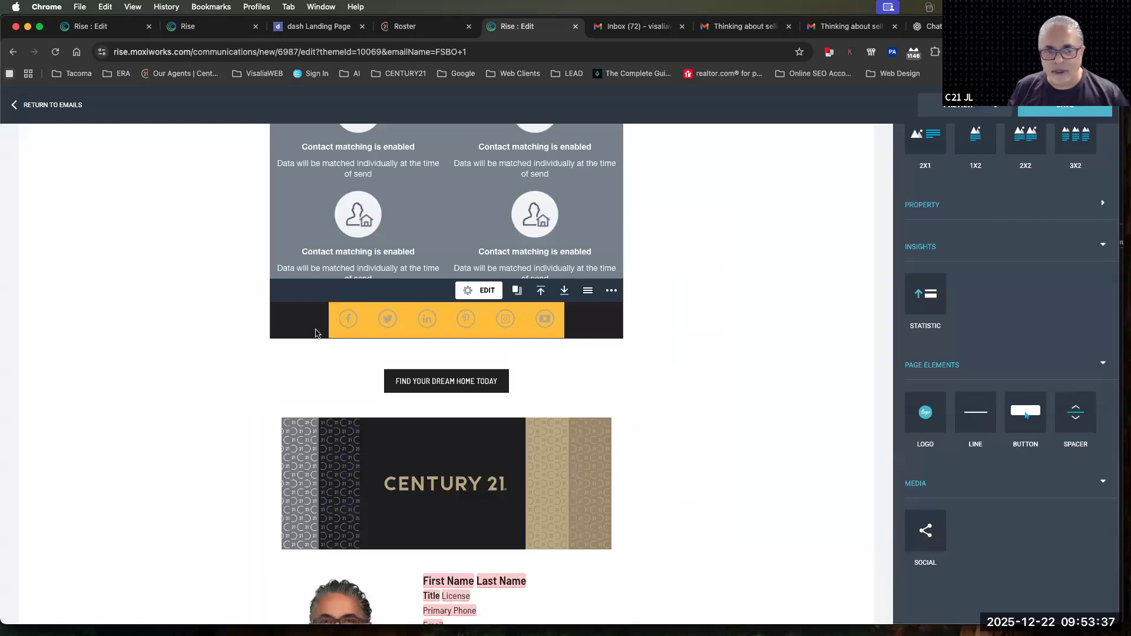
Change the social block's background colour back to 252526 and apply the settings
scroll(421, 309, "down", 1)
left_click(481, 264)
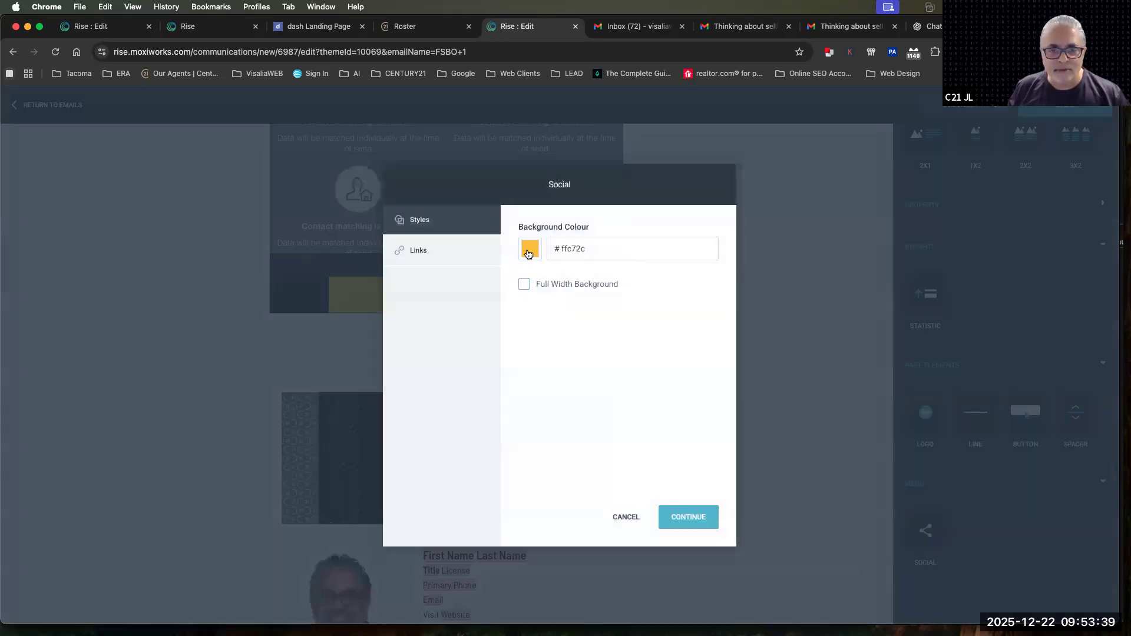
left_click(529, 253)
left_click(585, 398)
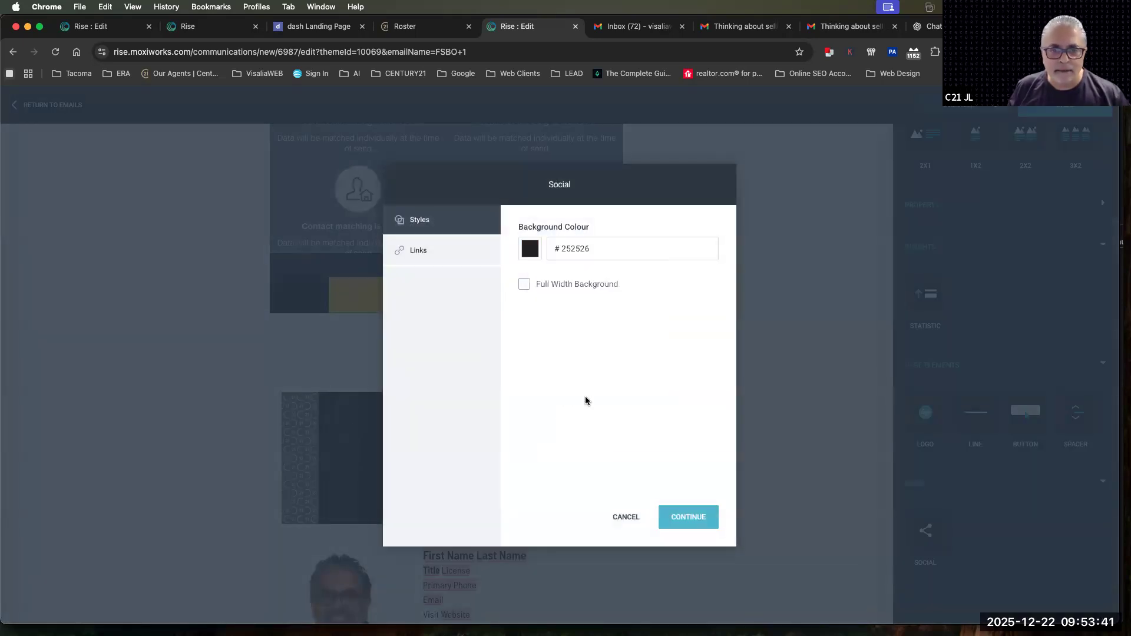
left_click(682, 517)
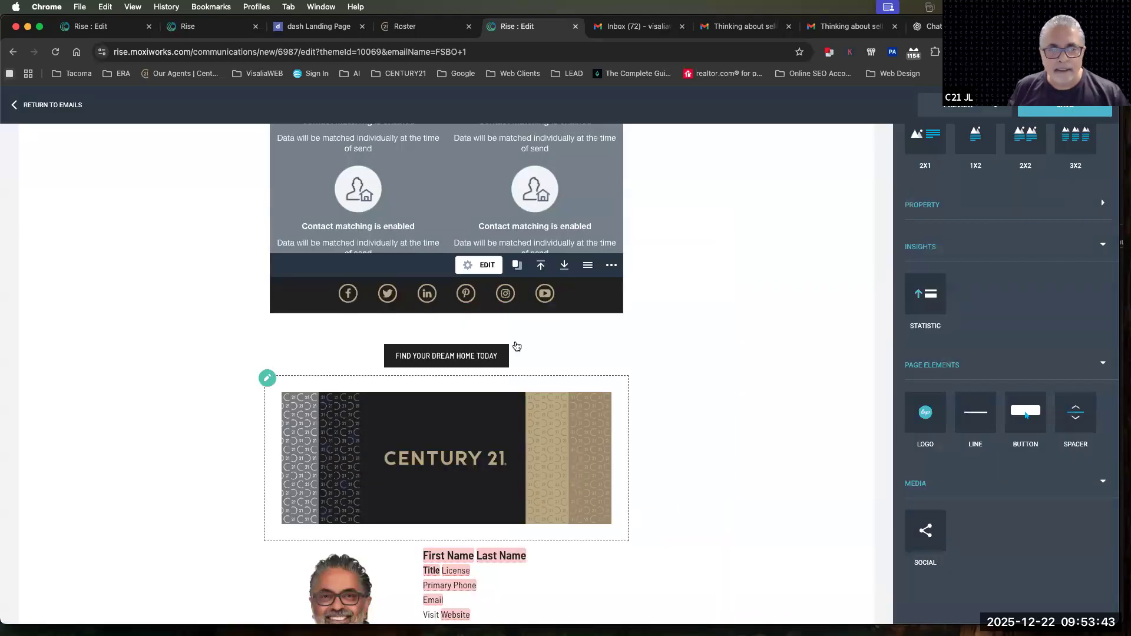
Review the social block's link addresses and turn off the use of account settings for them
left_click(480, 265)
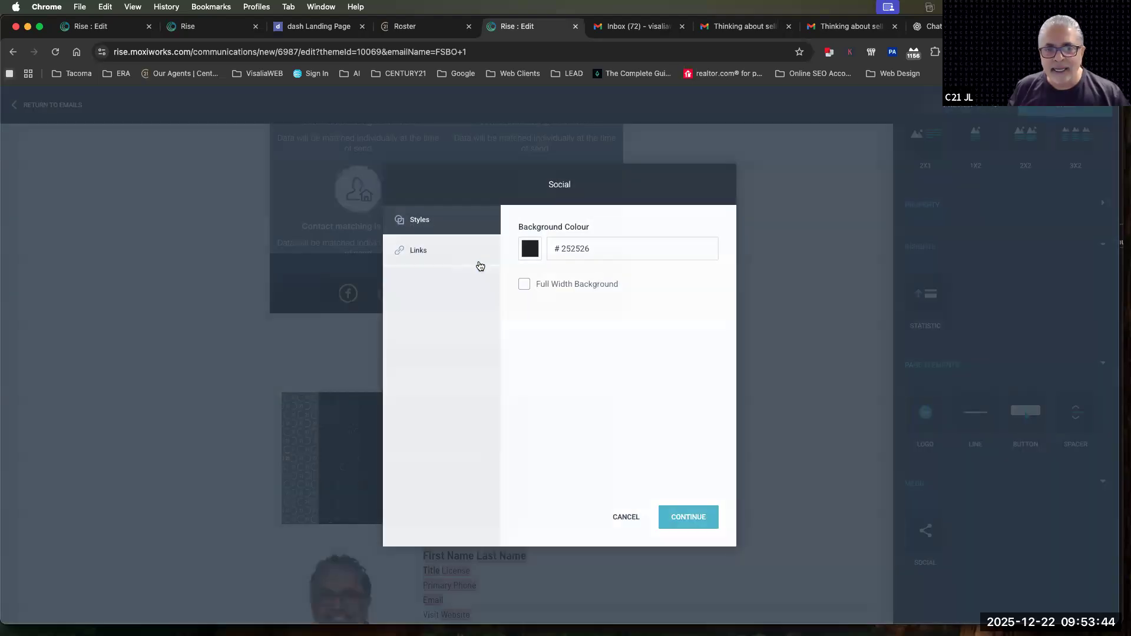
left_click(408, 253)
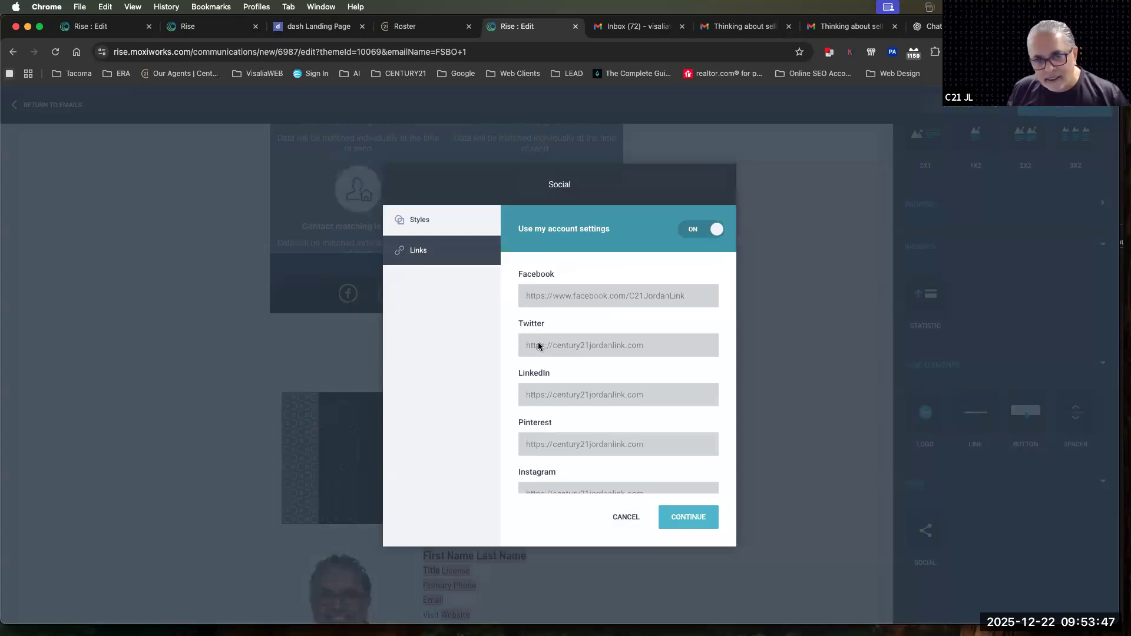
scroll(546, 489, "down", 2)
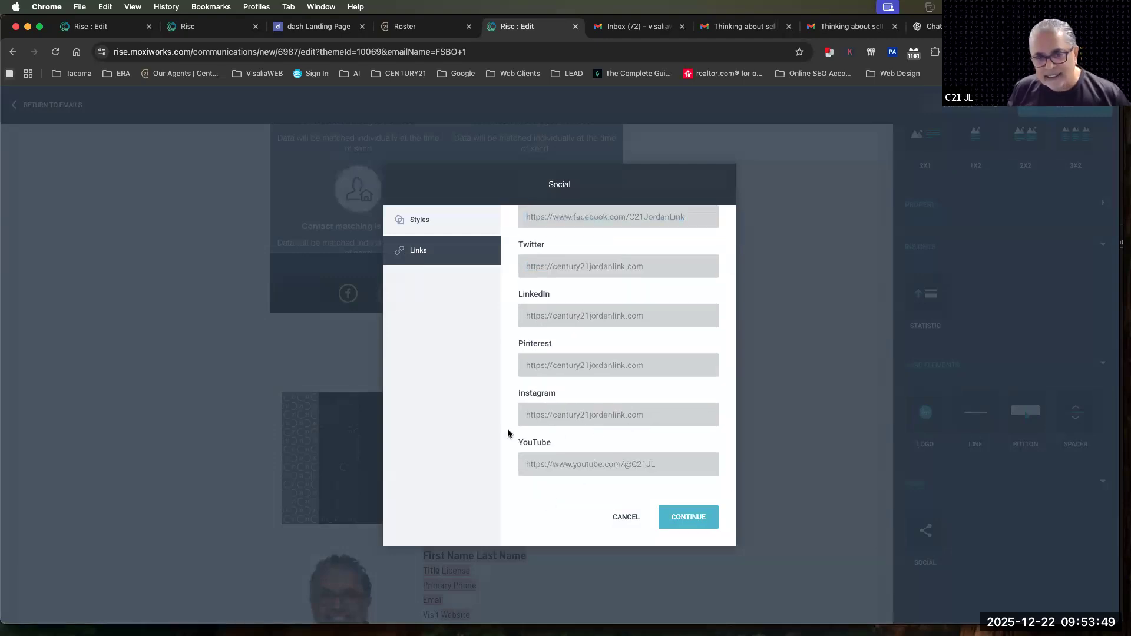
scroll(585, 432, "up", 2)
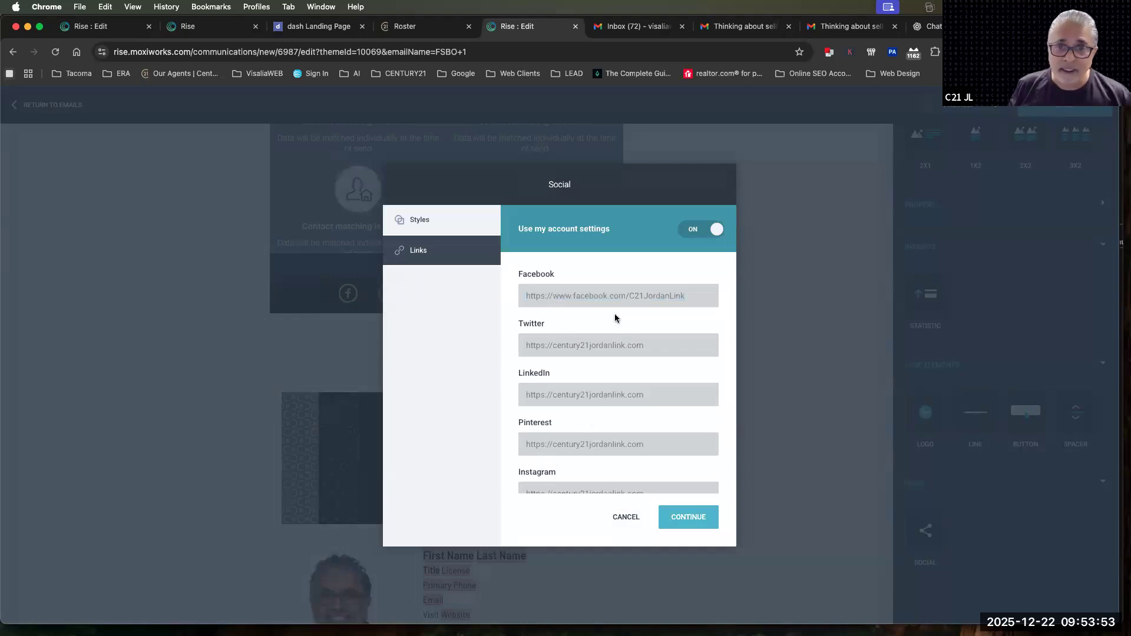
left_click(696, 230)
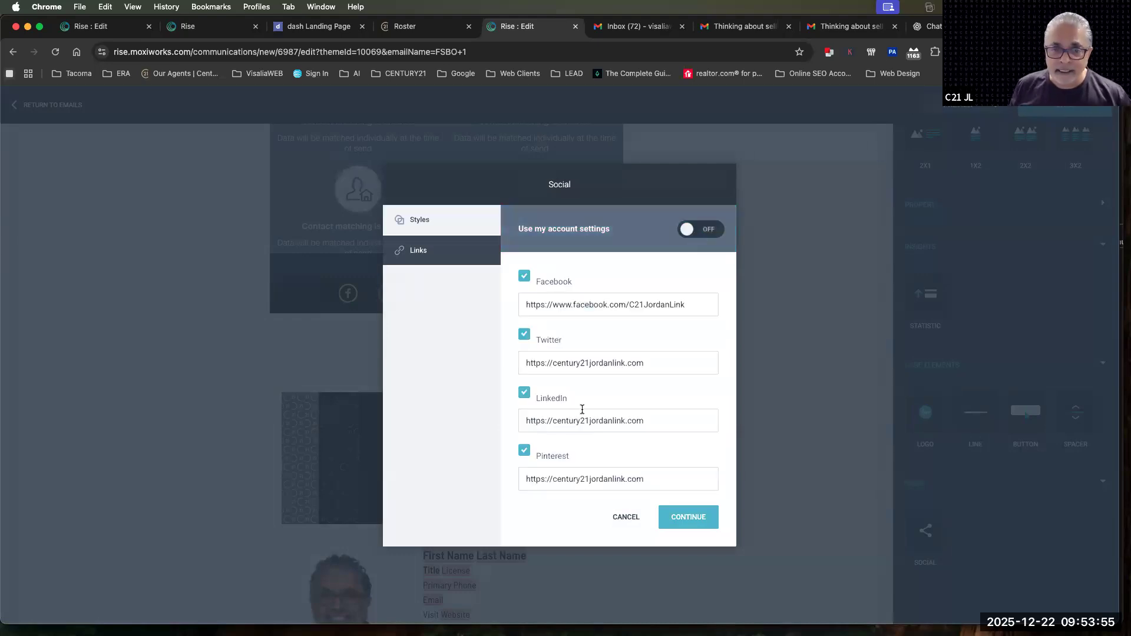
scroll(582, 409, "down", 2)
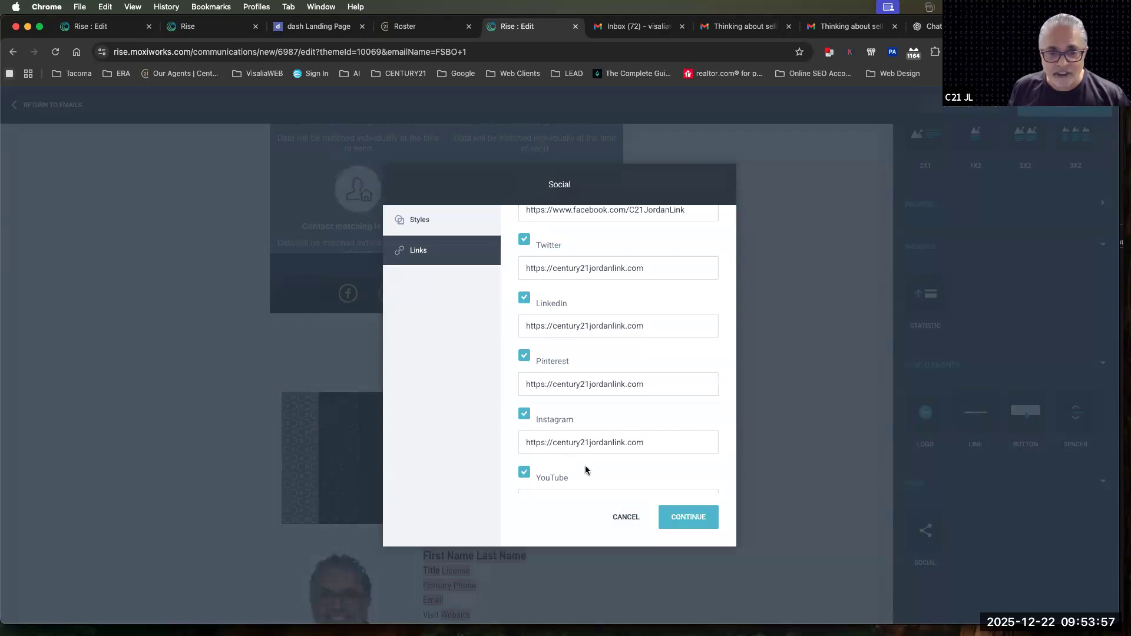
scroll(586, 469, "down", 2)
scroll(597, 316, "up", 4)
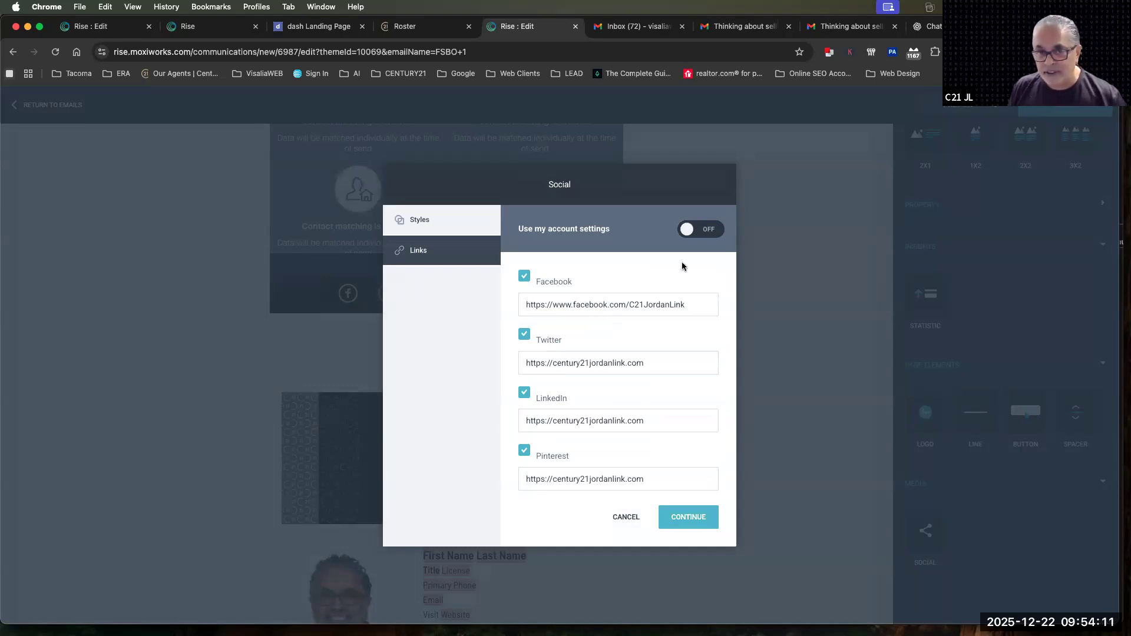
left_click(711, 231)
left_click(712, 231)
Clear and disable the YouTube link, enable the Vimeo link, and apply the social block settings
scroll(623, 388, "down", 1)
scroll(623, 389, "down", 2)
left_click_drag(527, 436, 656, 435)
key("BackSpace")
left_click(524, 465)
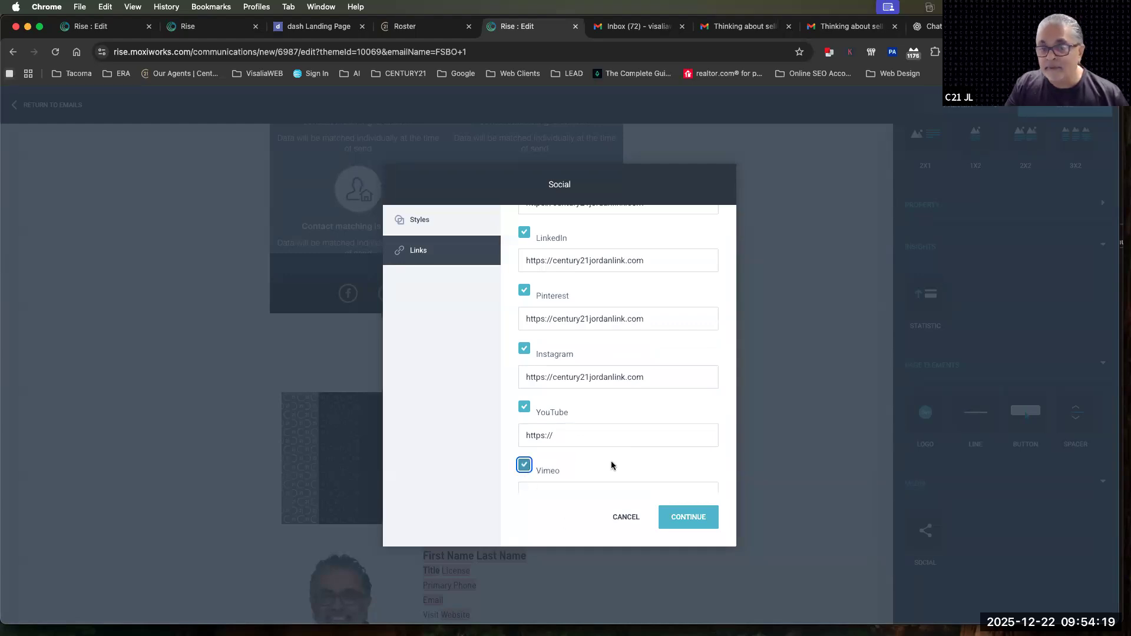
scroll(611, 462, "down", 1)
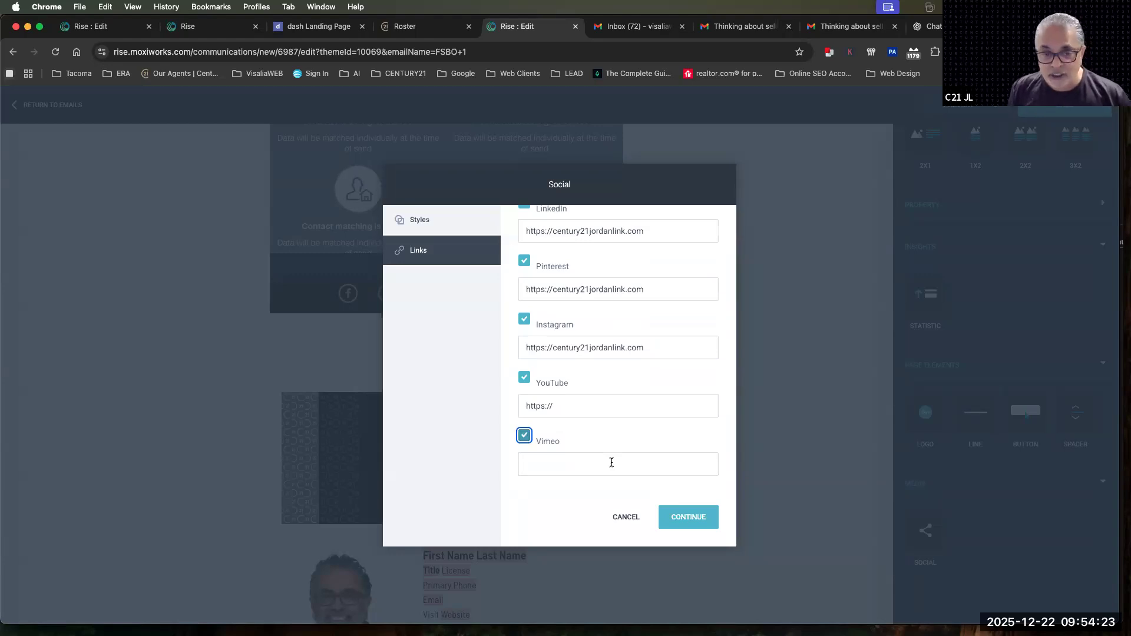
left_click(525, 379)
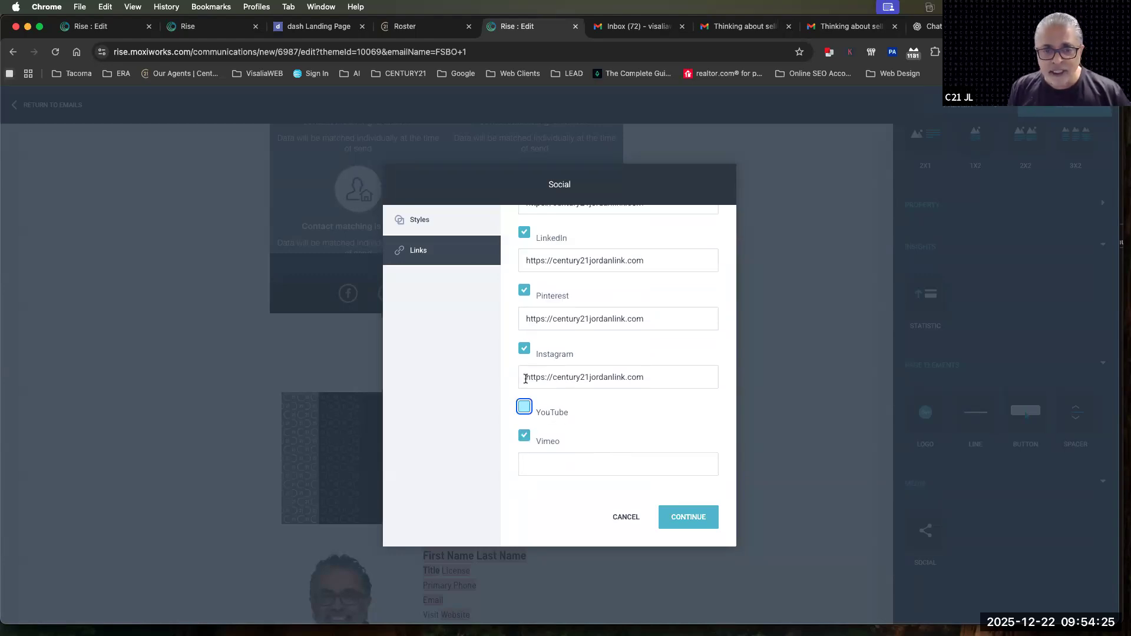
left_click(692, 522)
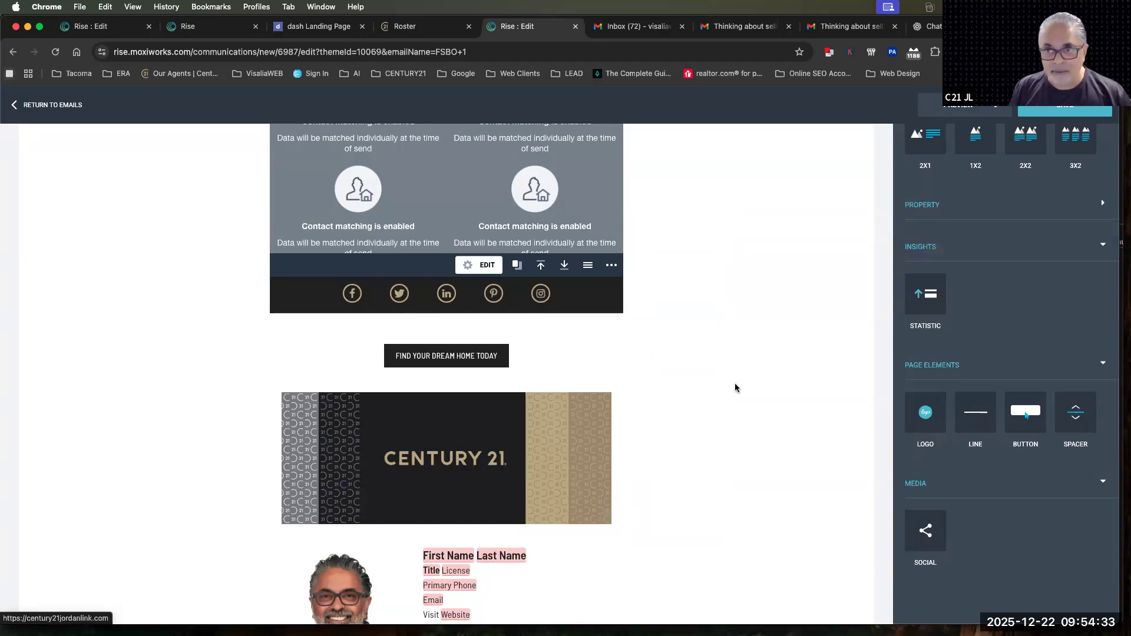
View the FSBO 1 email's sender settings with the from and reply-to addresses, and close them without changes
scroll(662, 417, "up", 10)
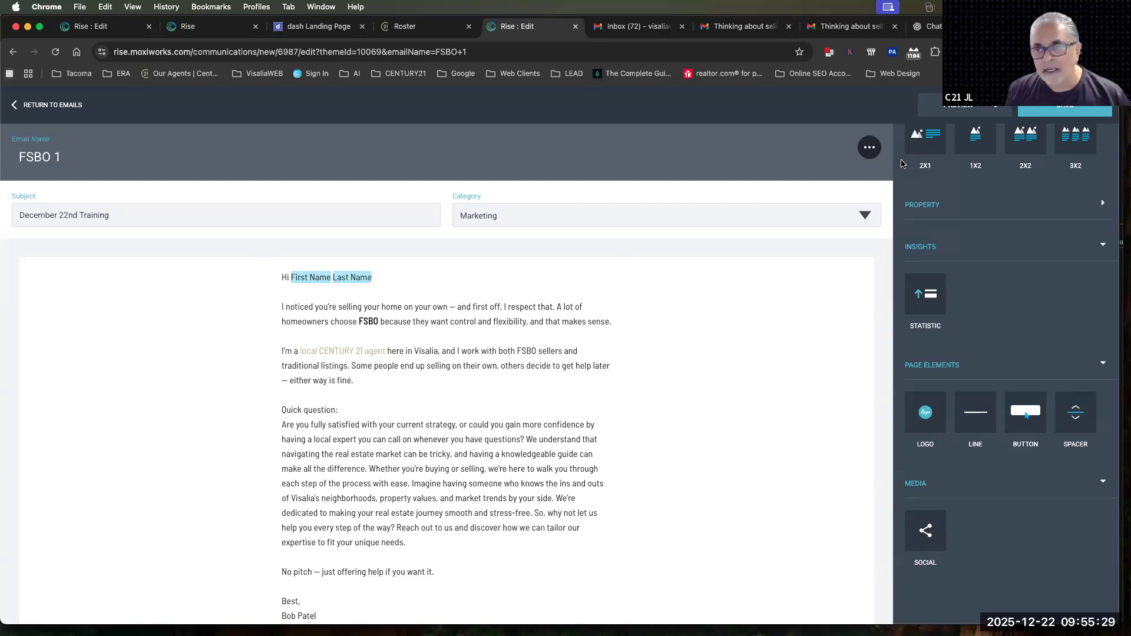
left_click(870, 149)
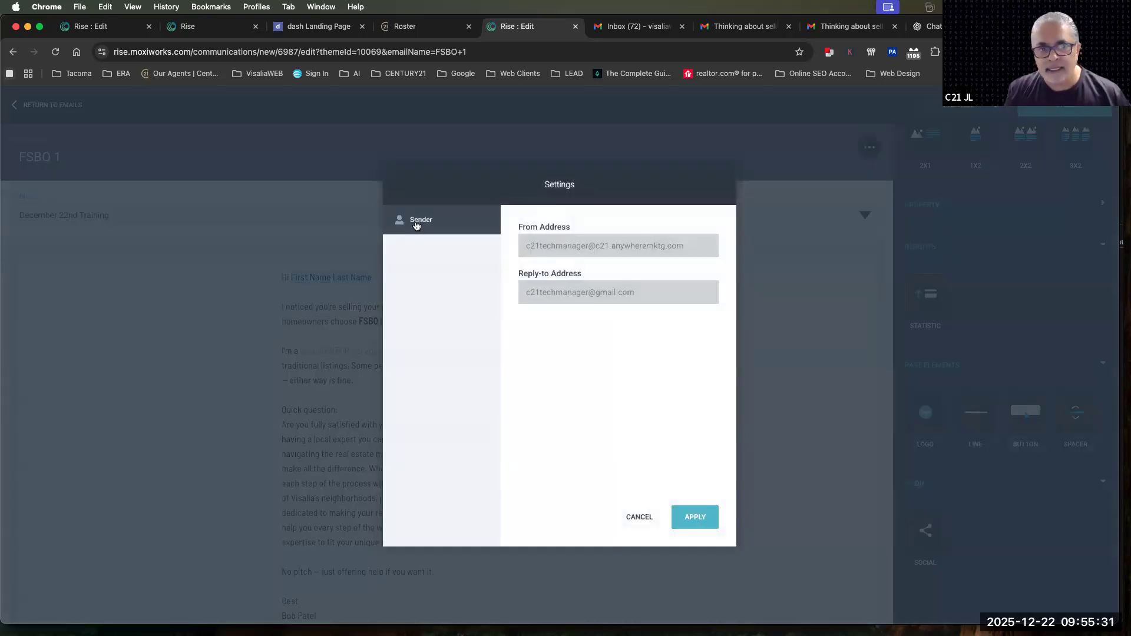
left_click(637, 519)
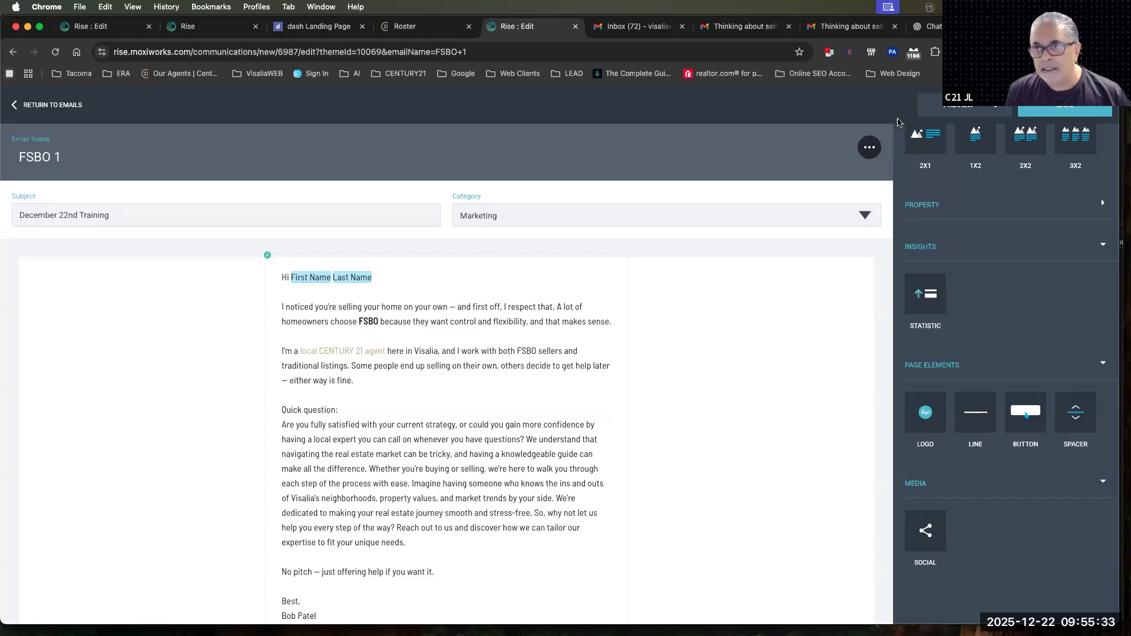
Send a preview of the FSBO 1 email to the account holder's email address and dismiss the confirmation
left_click(983, 104)
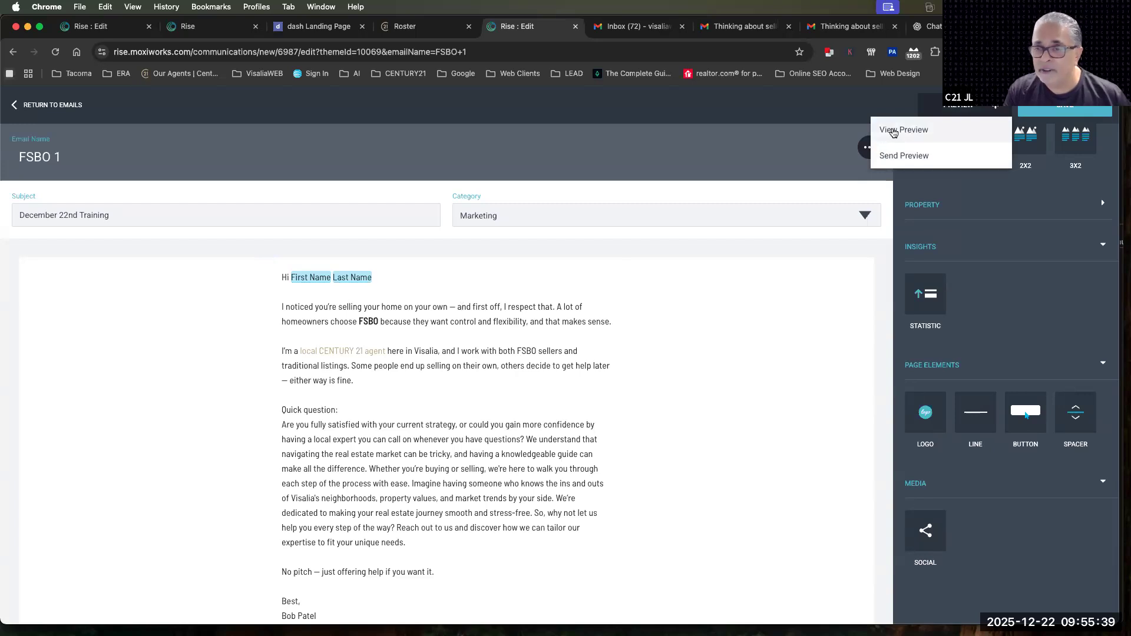
left_click(896, 157)
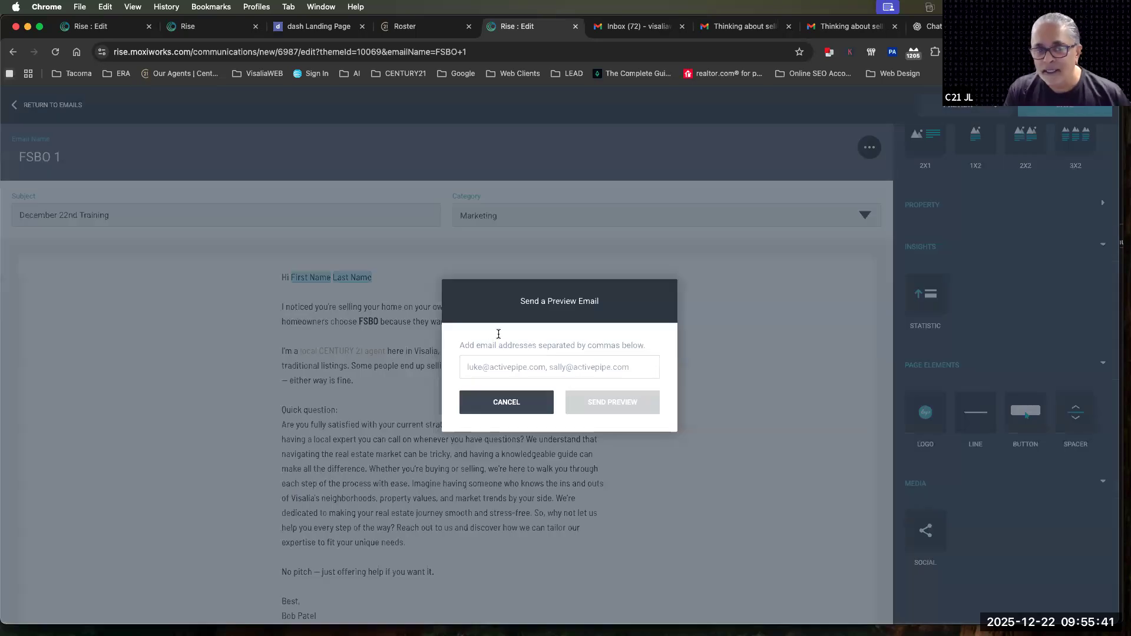
left_click(494, 361)
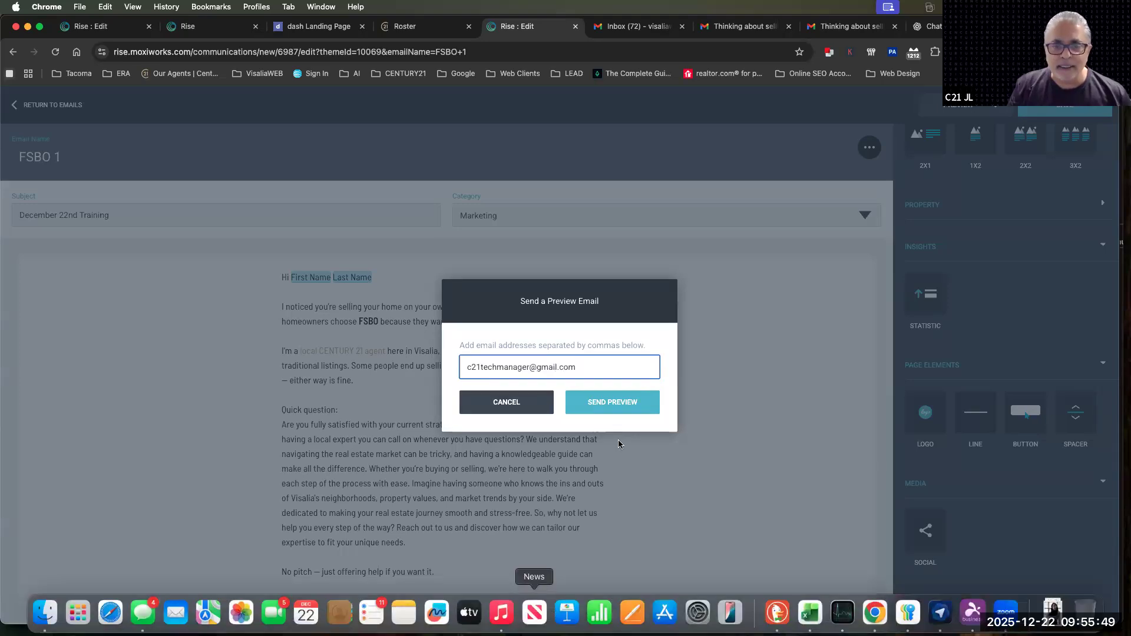
left_click(612, 401)
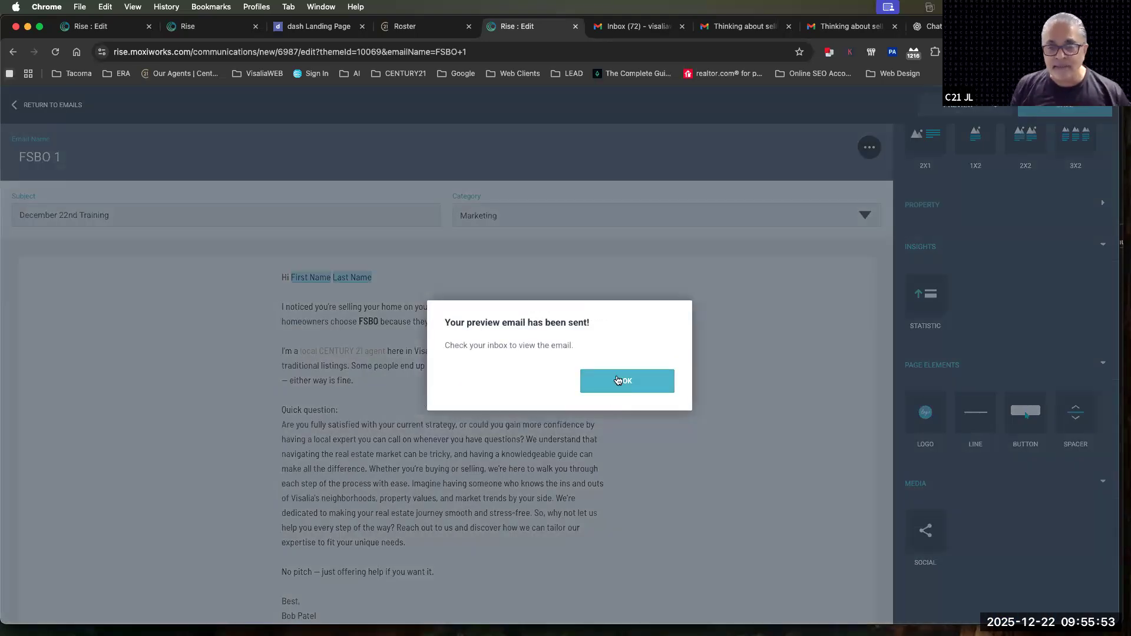
left_click(614, 384)
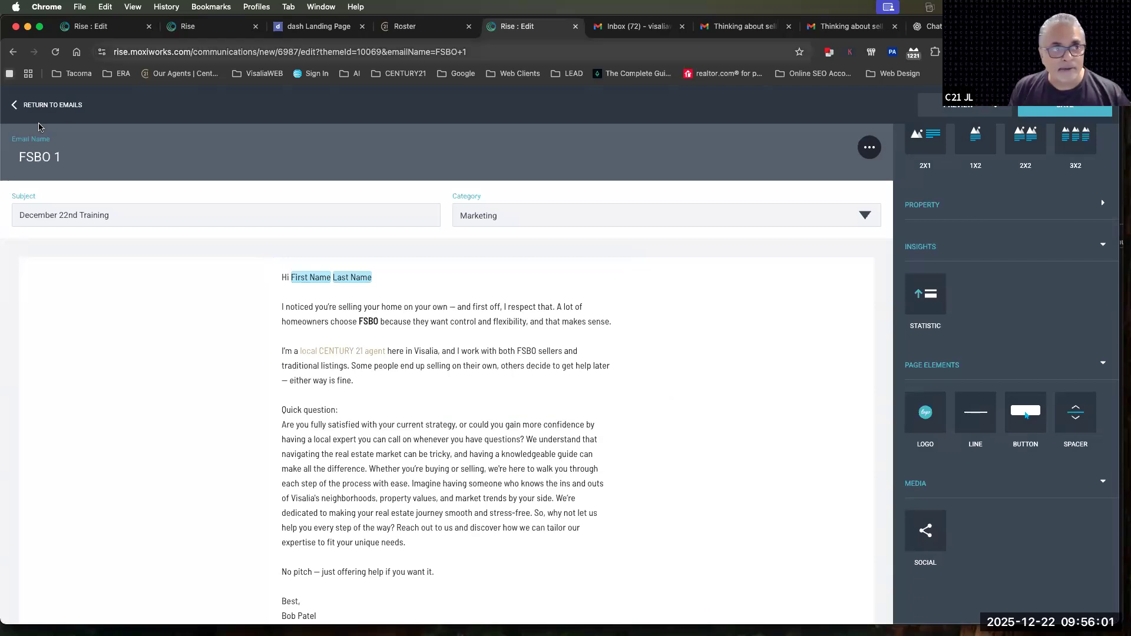
Leave the email editor and create a new Custom campaign from the Campaigns page
left_click(43, 106)
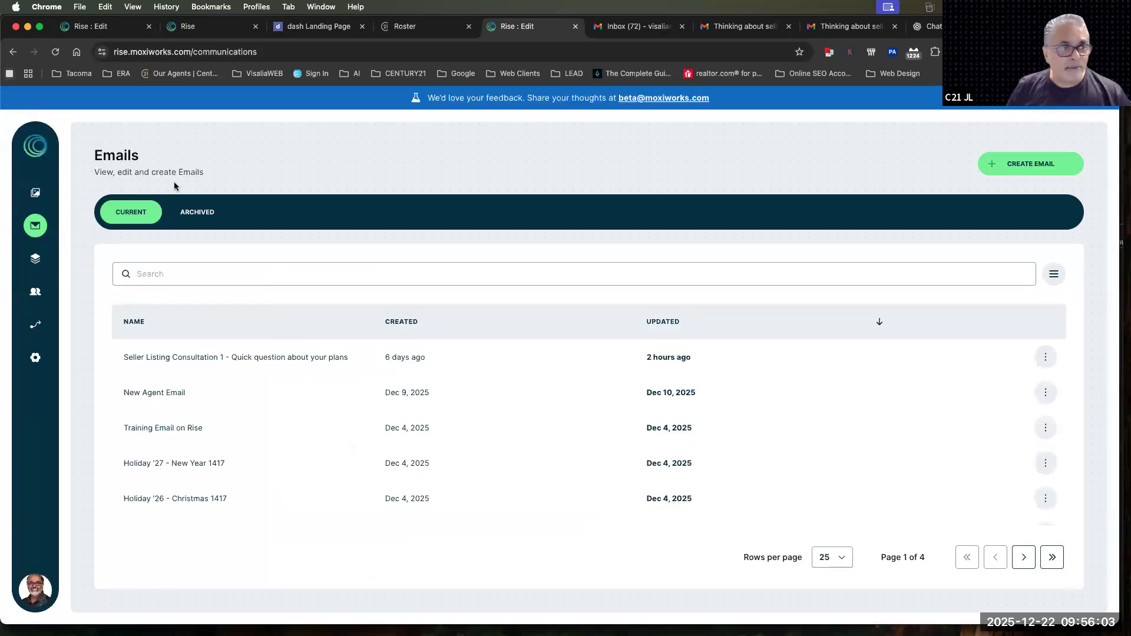
left_click(27, 263)
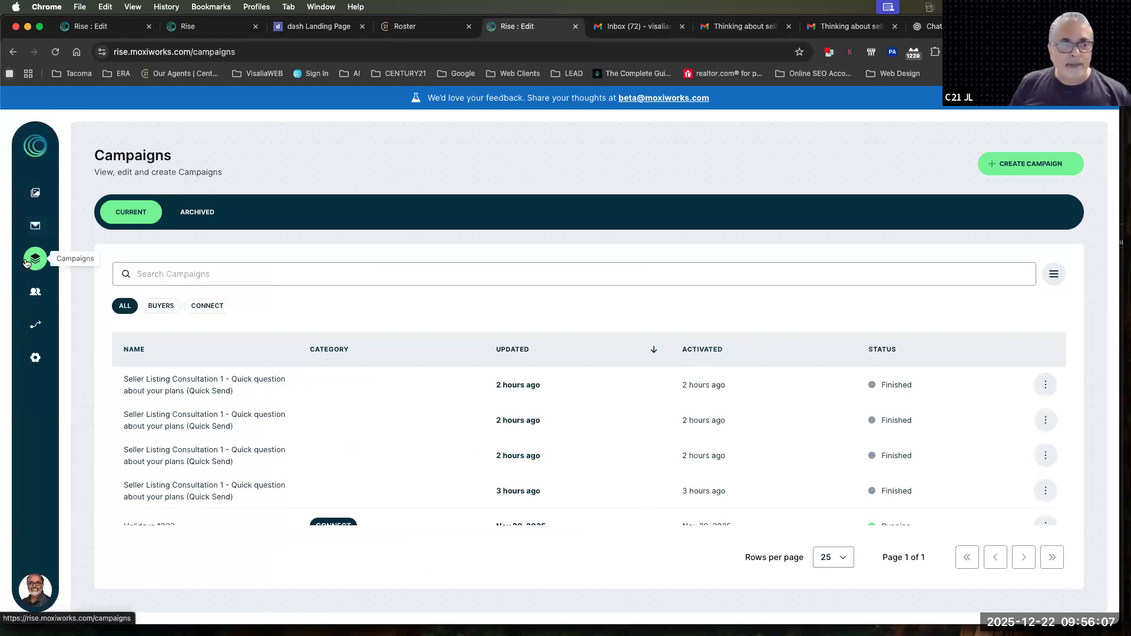
left_click(1026, 167)
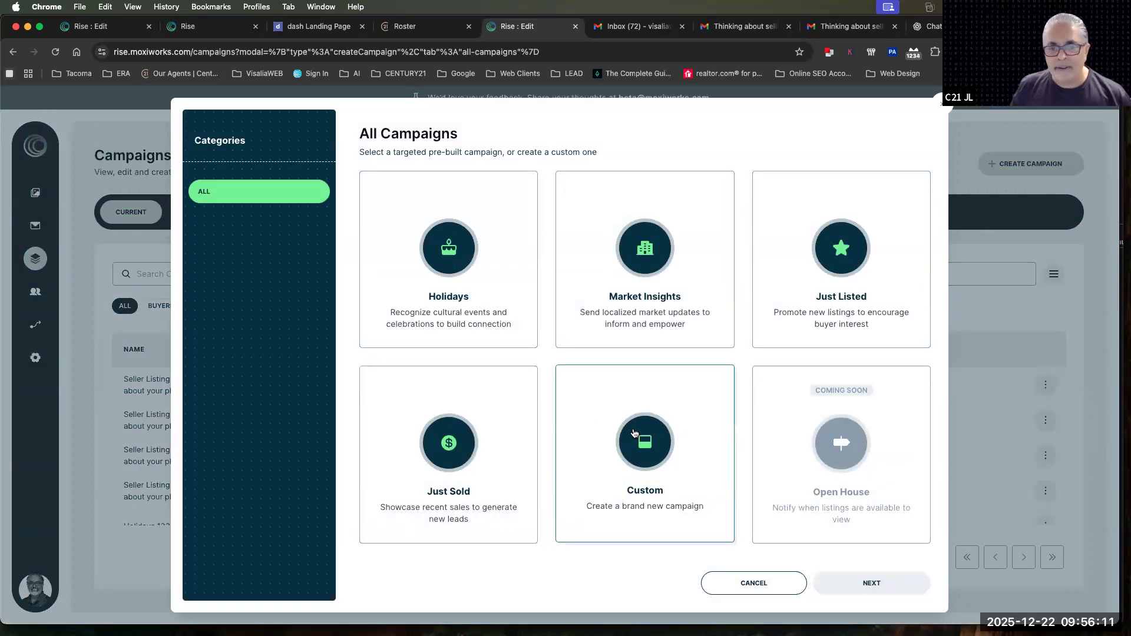
left_click(635, 433)
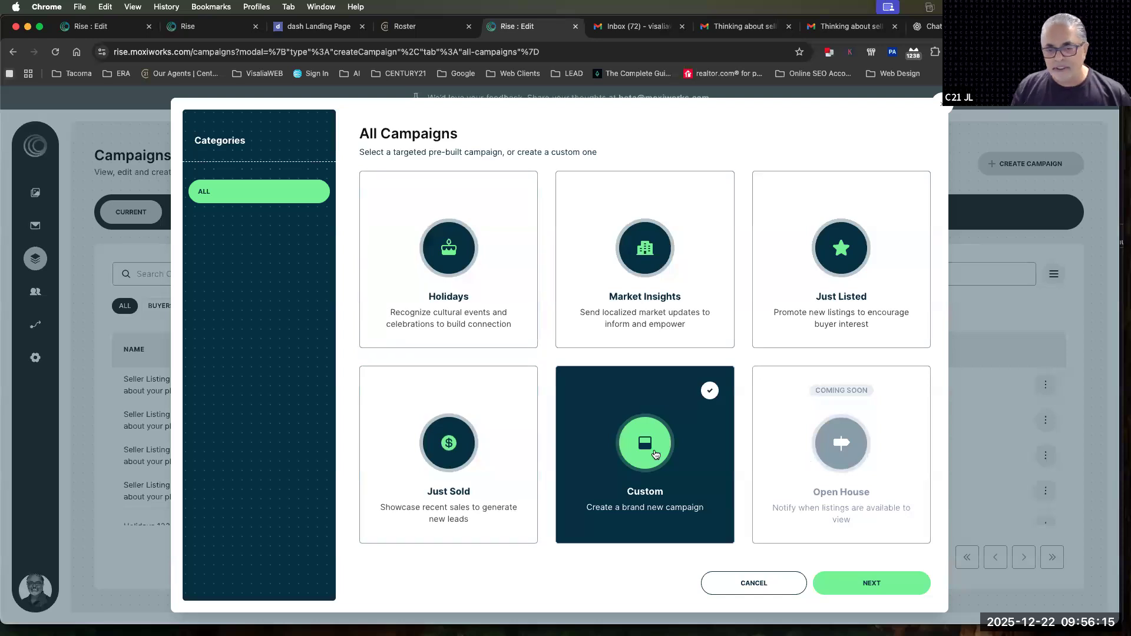
left_click(848, 594)
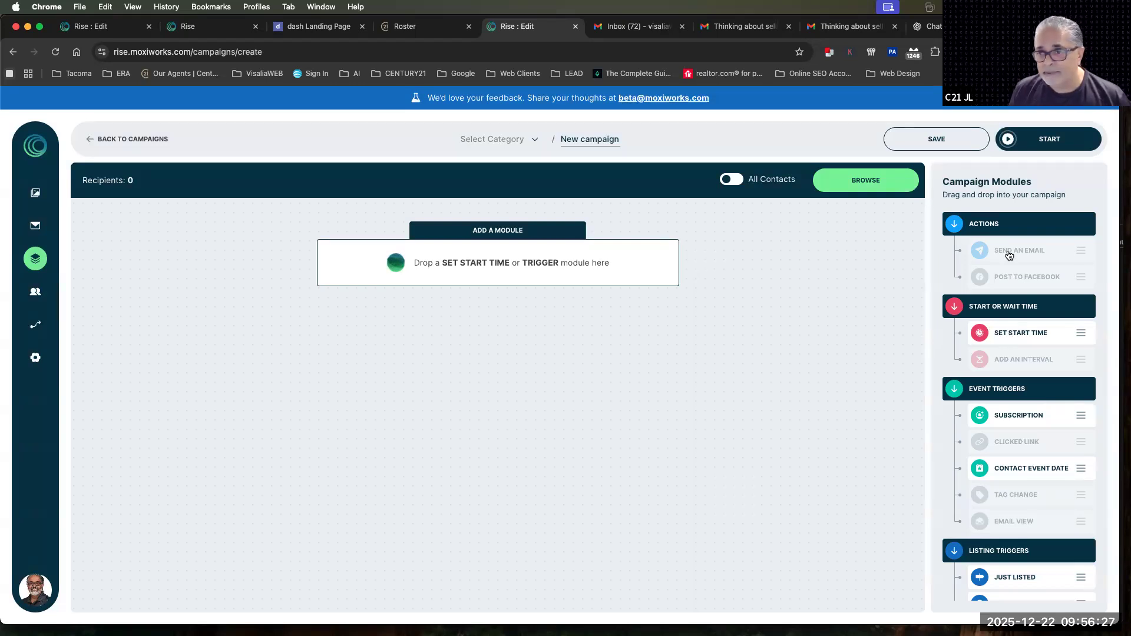
Add a Set Start Time module to the campaign and set it to run on "Start"
left_click_drag(1011, 335, 477, 263)
left_click(477, 286)
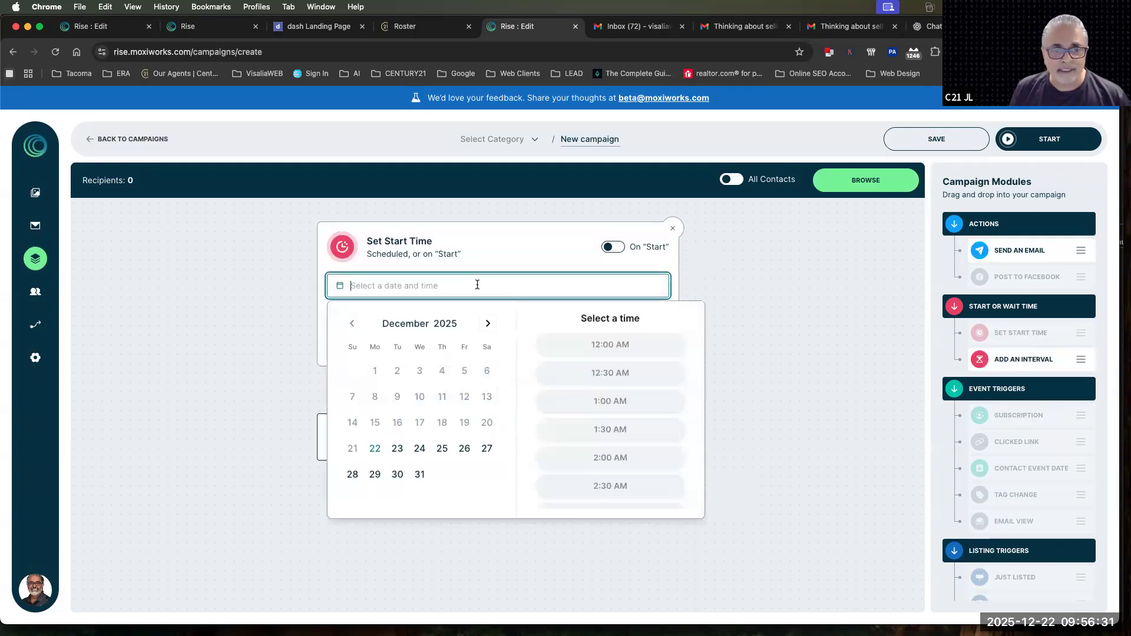
left_click(613, 248)
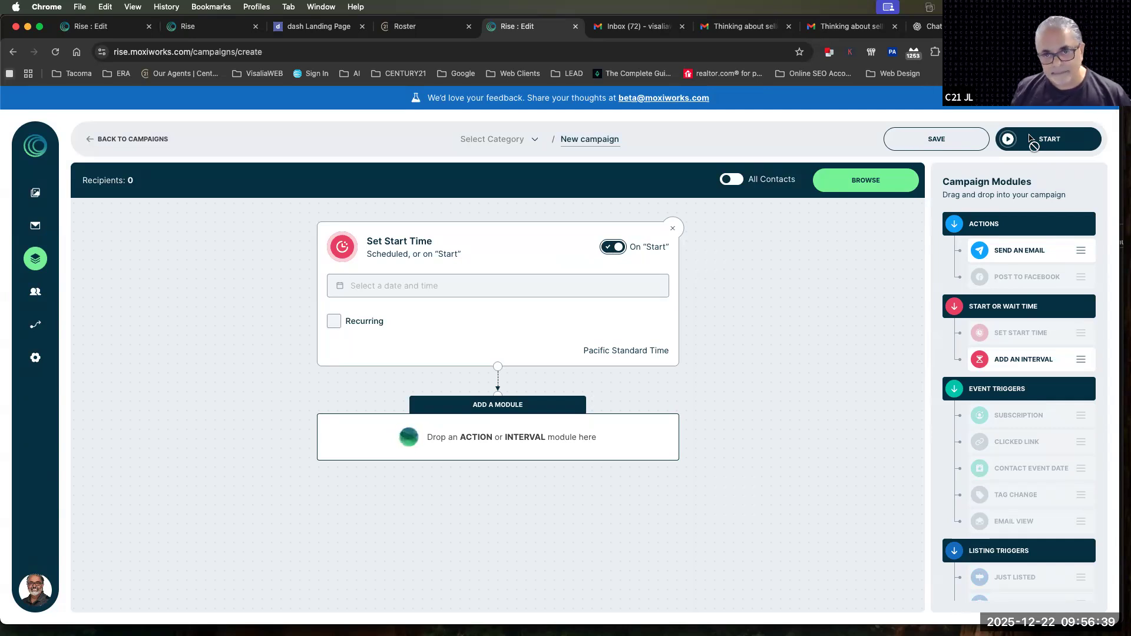
Schedule the campaign's start time for Tuesday, December 23 2025, 10:00 am instead of on "Start"
left_click(401, 289)
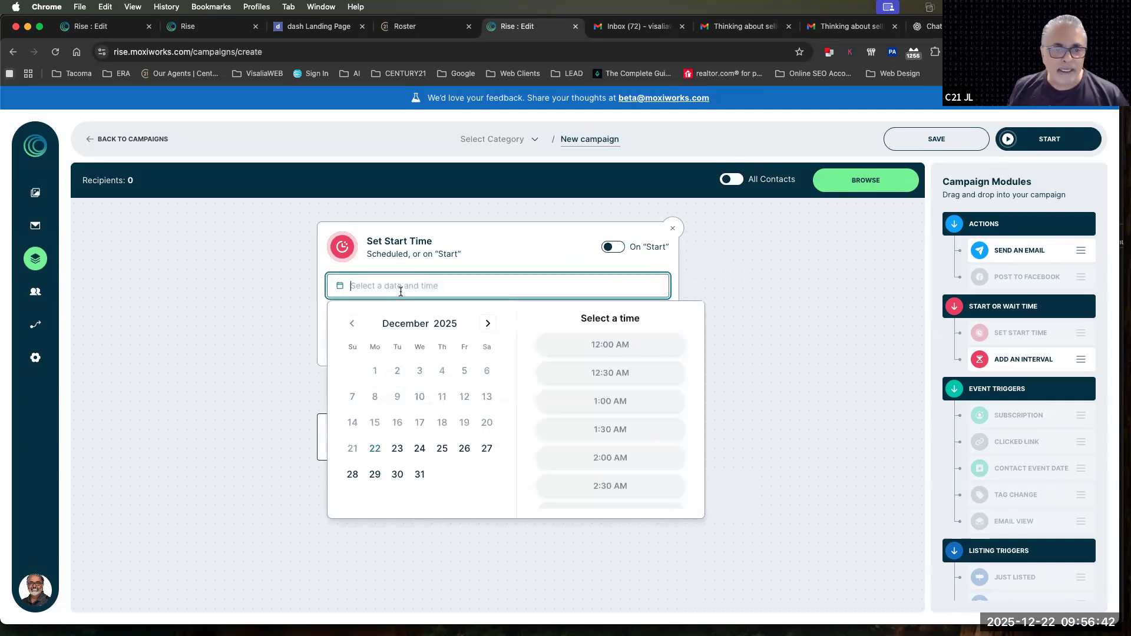
left_click(397, 449)
scroll(601, 433, "down", 3)
scroll(600, 433, "down", 10)
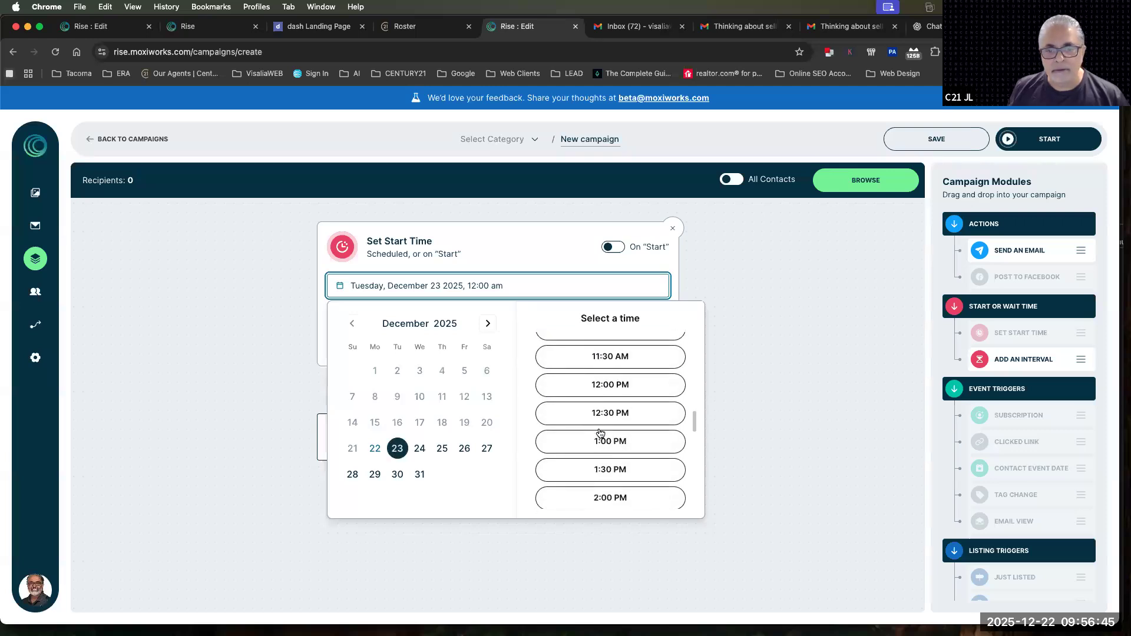
scroll(601, 430, "up", 3)
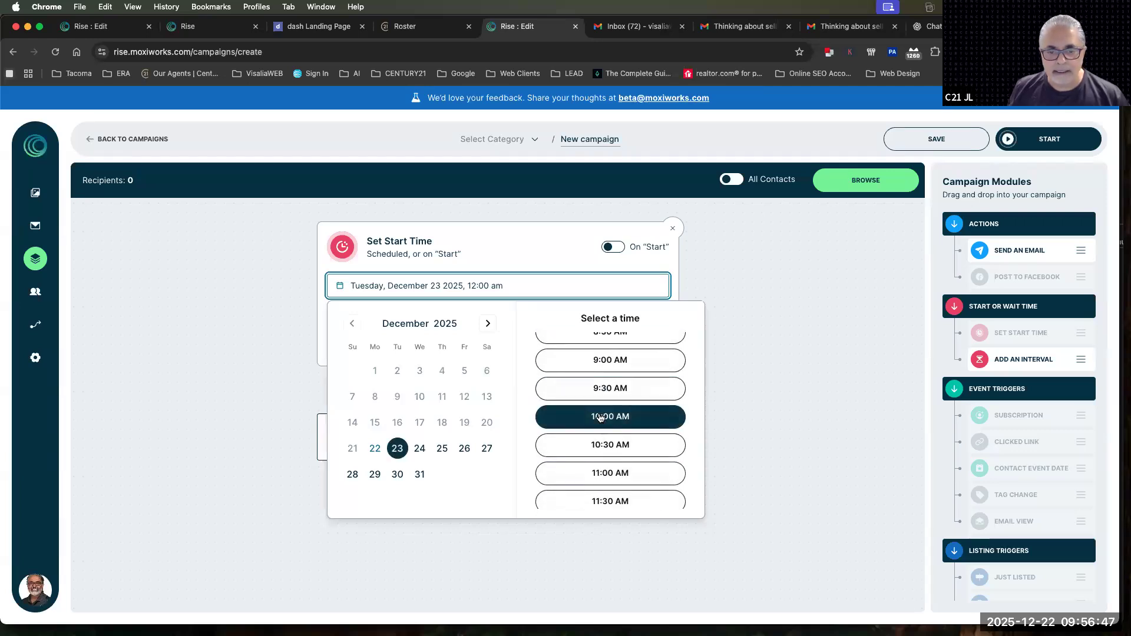
left_click(603, 422)
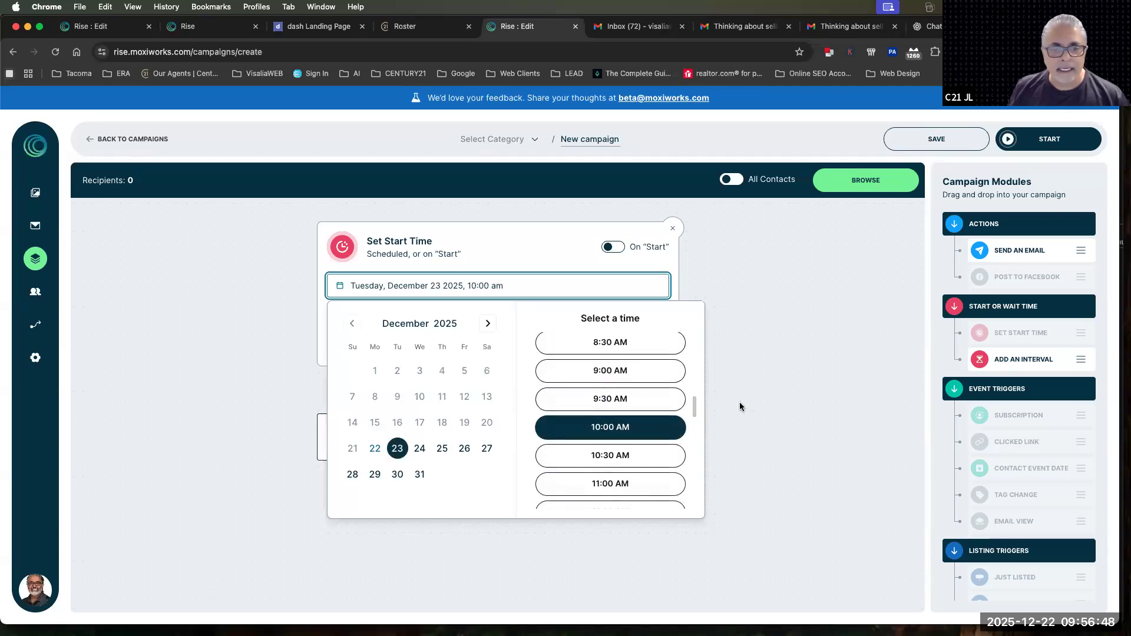
left_click(534, 259)
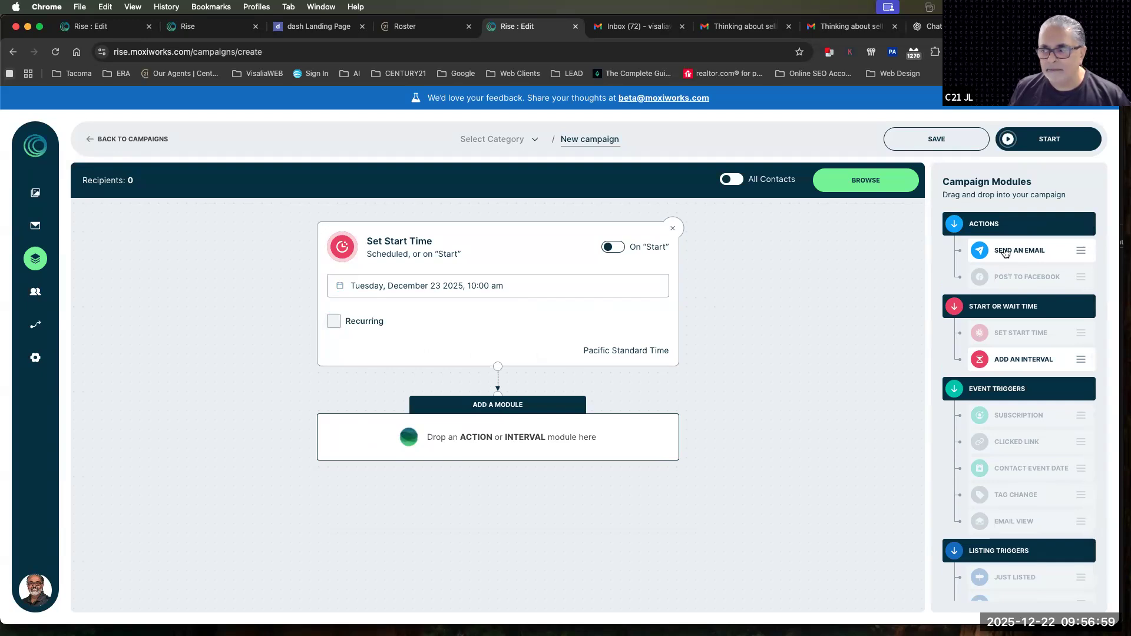
Add a Send An Email module after the start time using "Seller Listing Consultation 1 - Quick question about your plans"
left_click_drag(1005, 254, 539, 433)
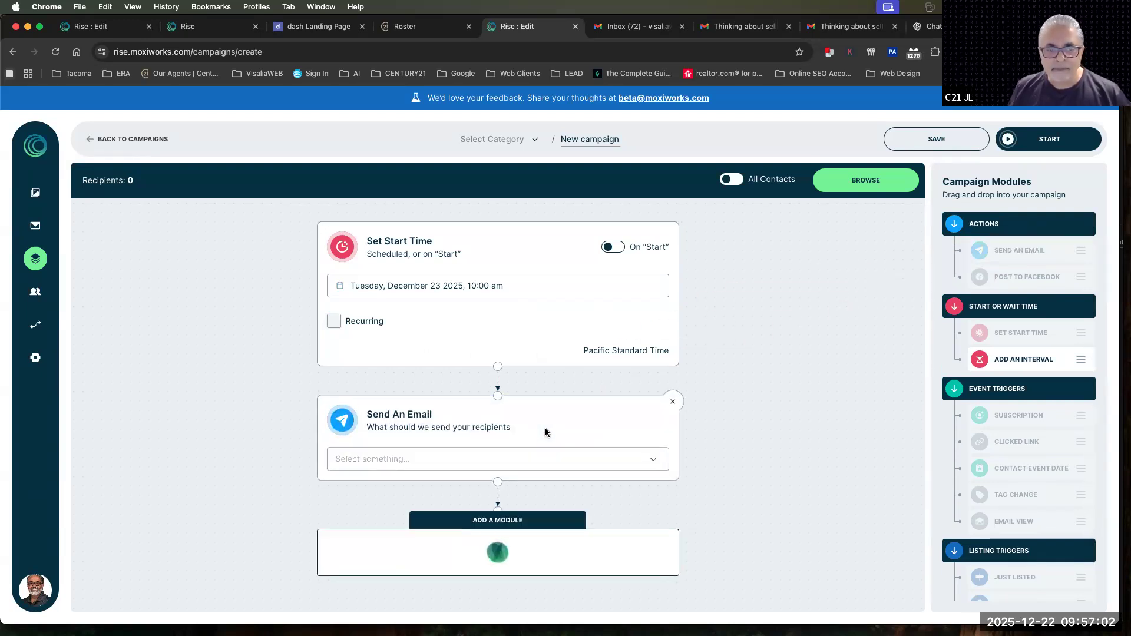
left_click(544, 463)
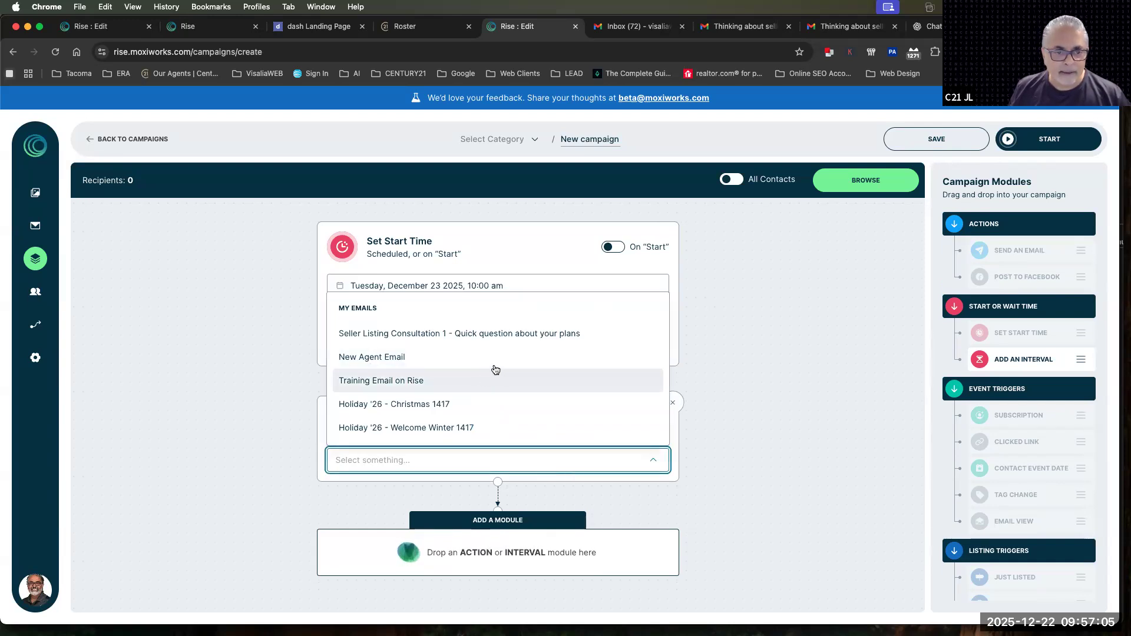
scroll(512, 367, "down", 5)
scroll(514, 367, "up", 5)
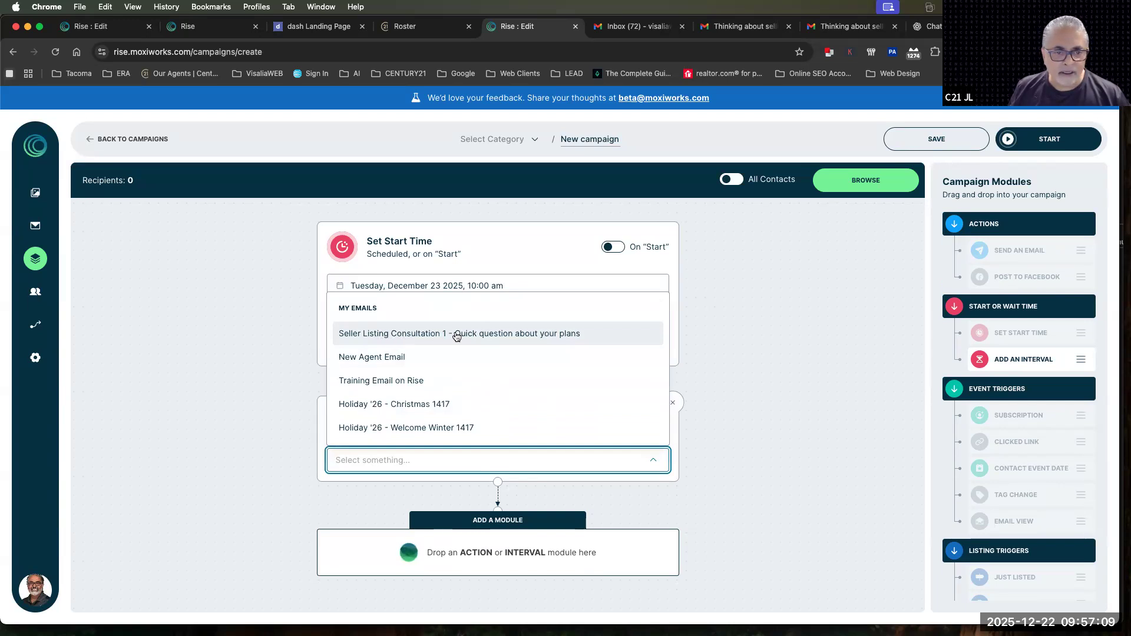
left_click(483, 334)
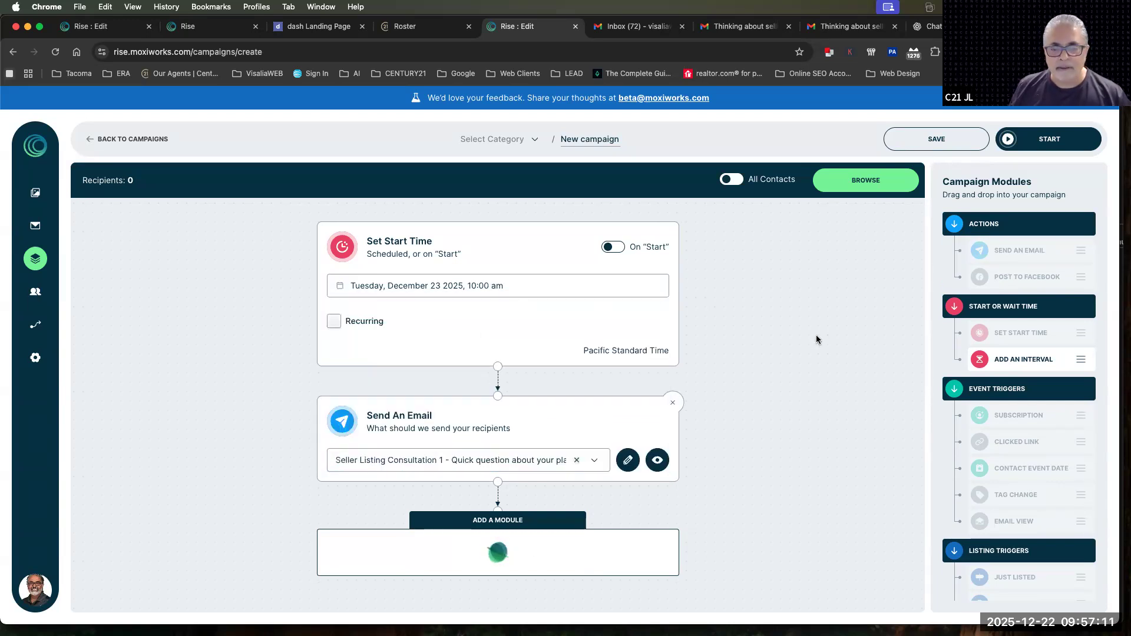
Add an interval module after the first email and set the wait to 3 days
scroll(691, 384, "down", 1)
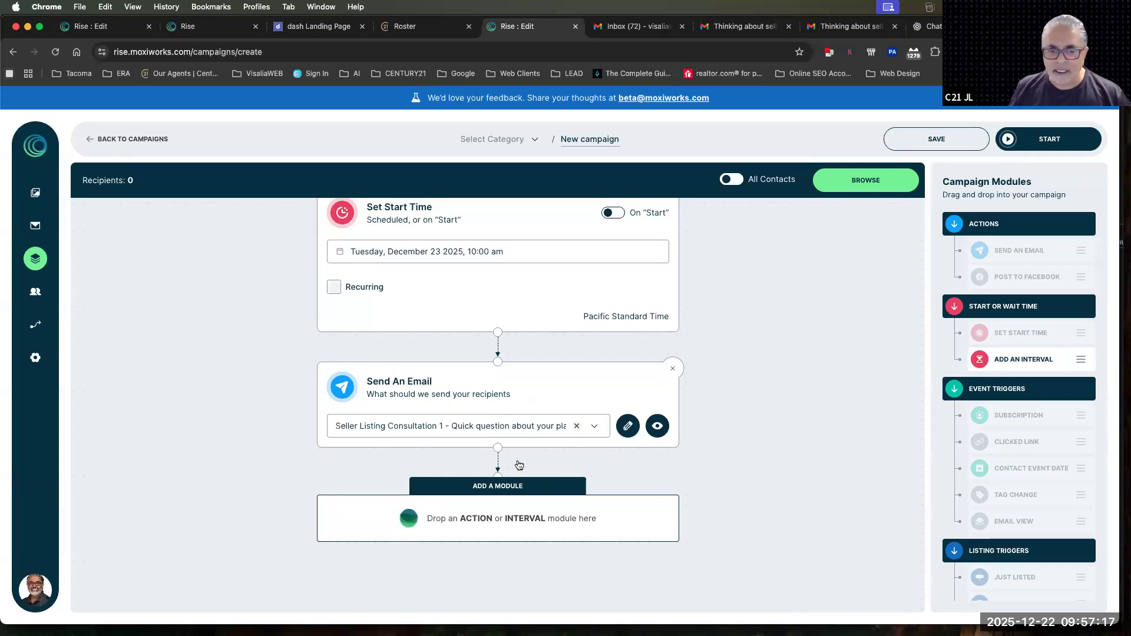
left_click_drag(771, 430, 435, 519)
left_click(354, 541)
left_click_drag(352, 542, 313, 541)
type("3")
left_click(523, 541)
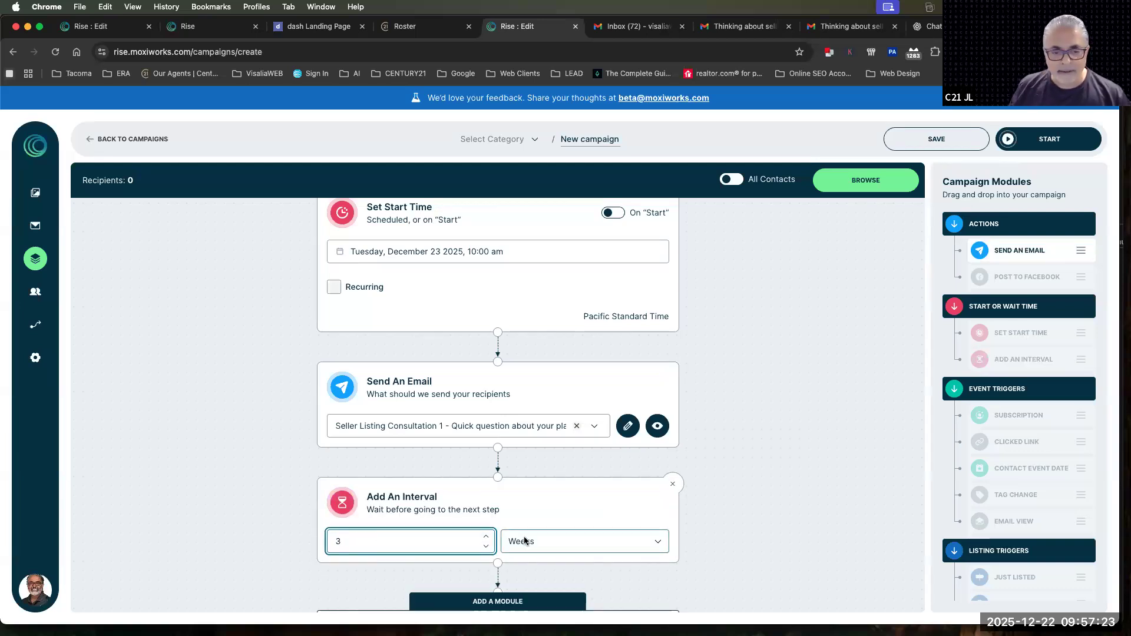
left_click(526, 583)
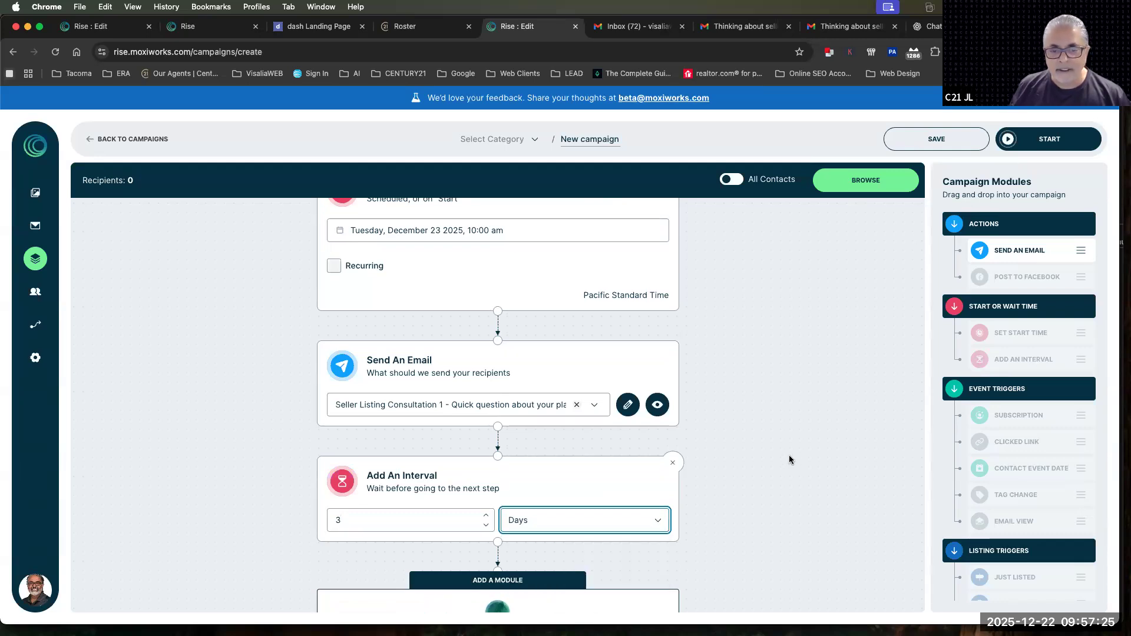
Add a second Send An Email module after the 3-day interval with the Seller Listing Consultation 1 email
scroll(515, 498, "down", 3)
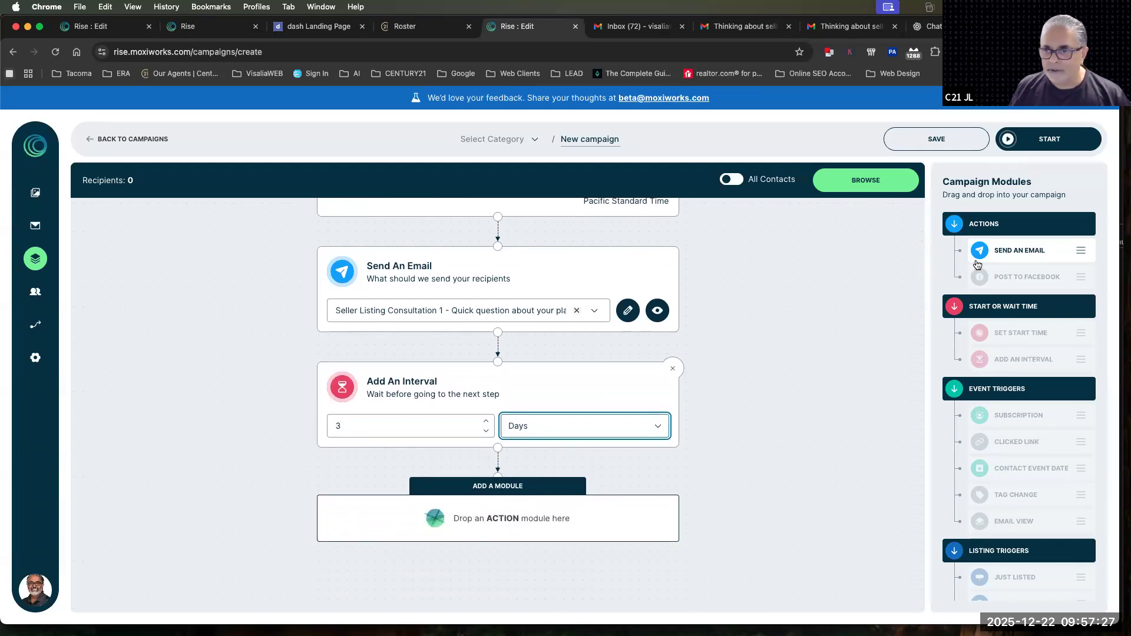
left_click_drag(1015, 251, 453, 518)
left_click(426, 421)
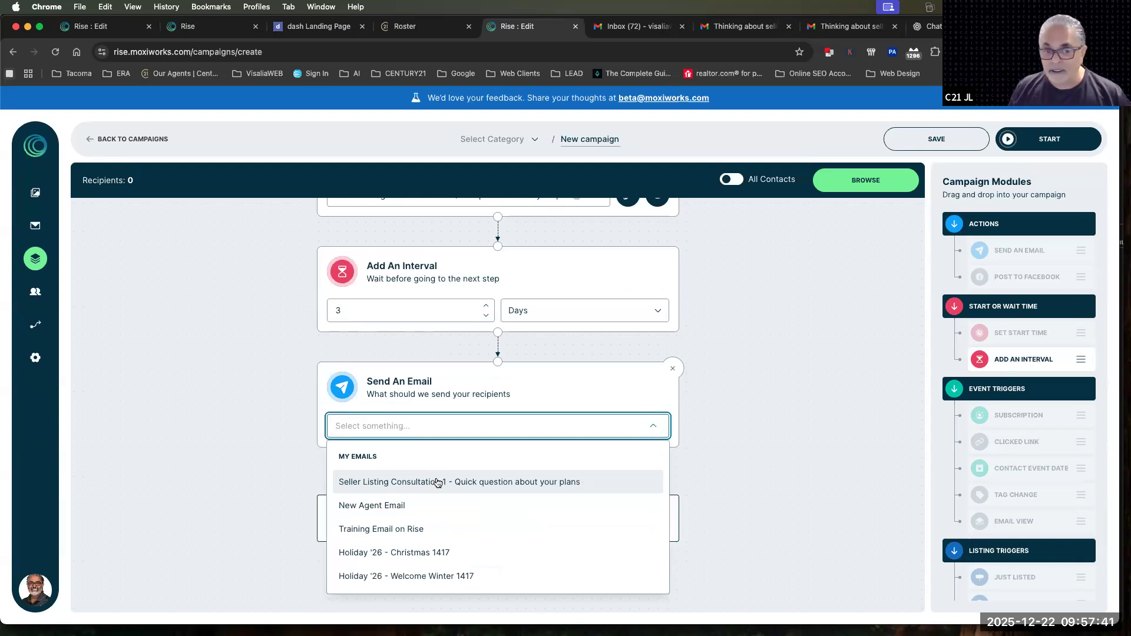
left_click(441, 484)
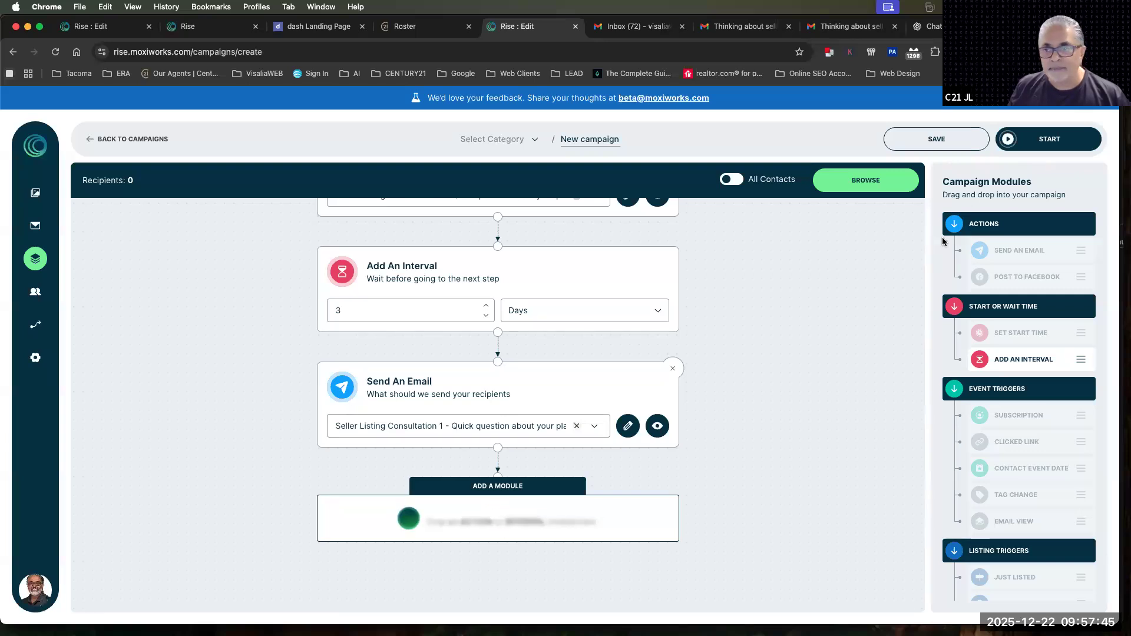
Add another interval module after the second email and set the wait to 1 week
left_click_drag(993, 355, 495, 524)
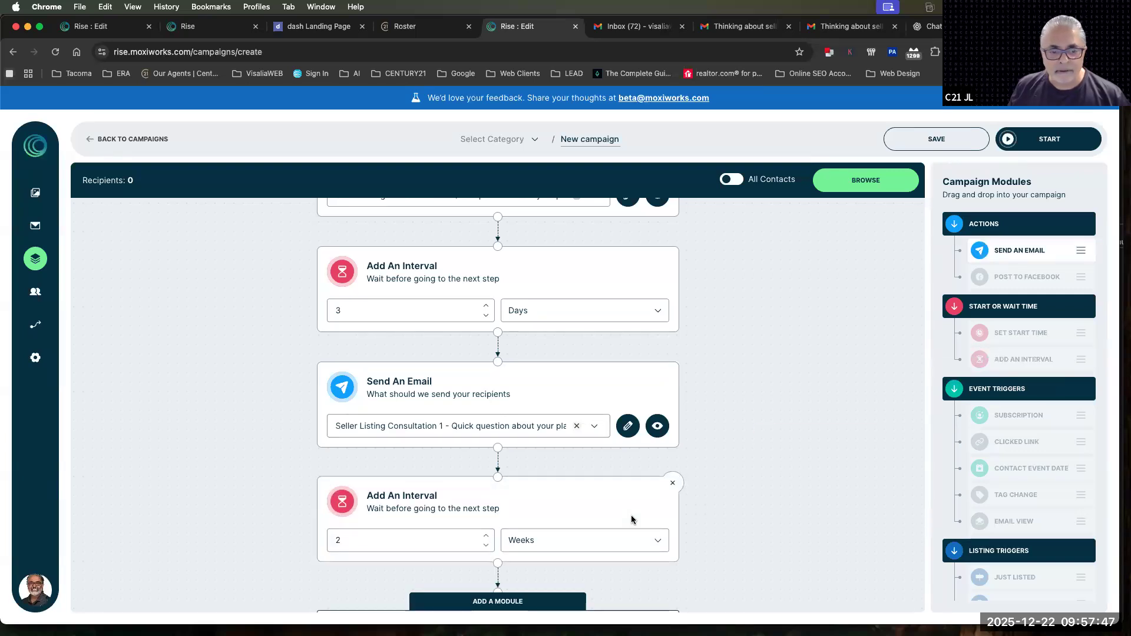
left_click(536, 501)
left_click_drag(389, 497, 312, 500)
type("1")
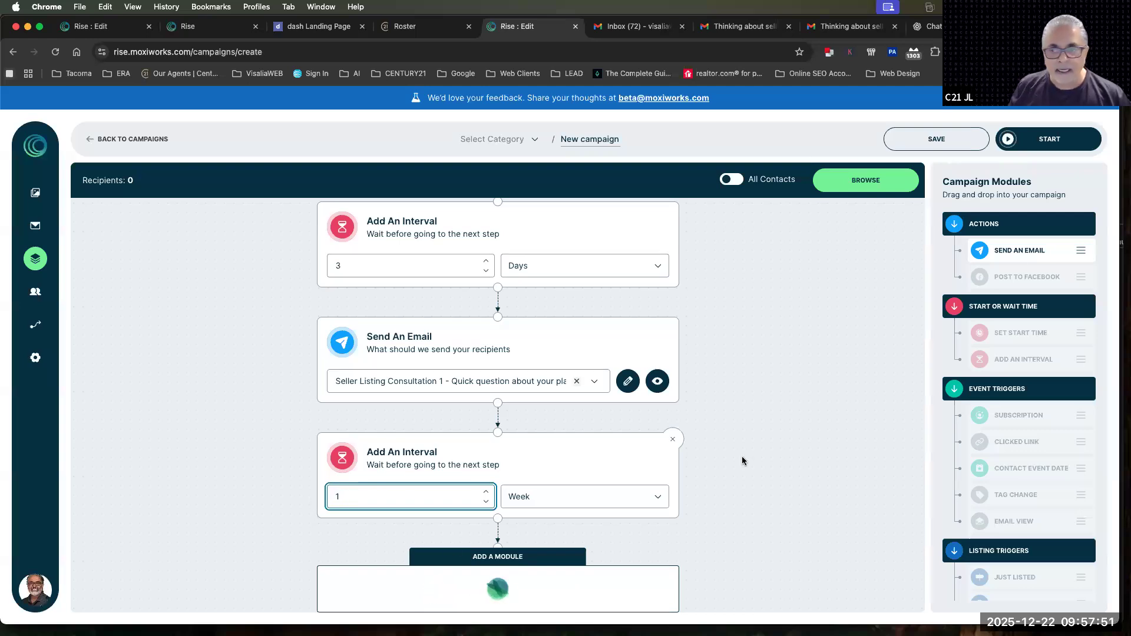
Add a third Send An Email module after the 1-week interval with the Seller Listing Consultation 1 email
left_click_drag(1024, 249, 454, 526)
left_click(389, 425)
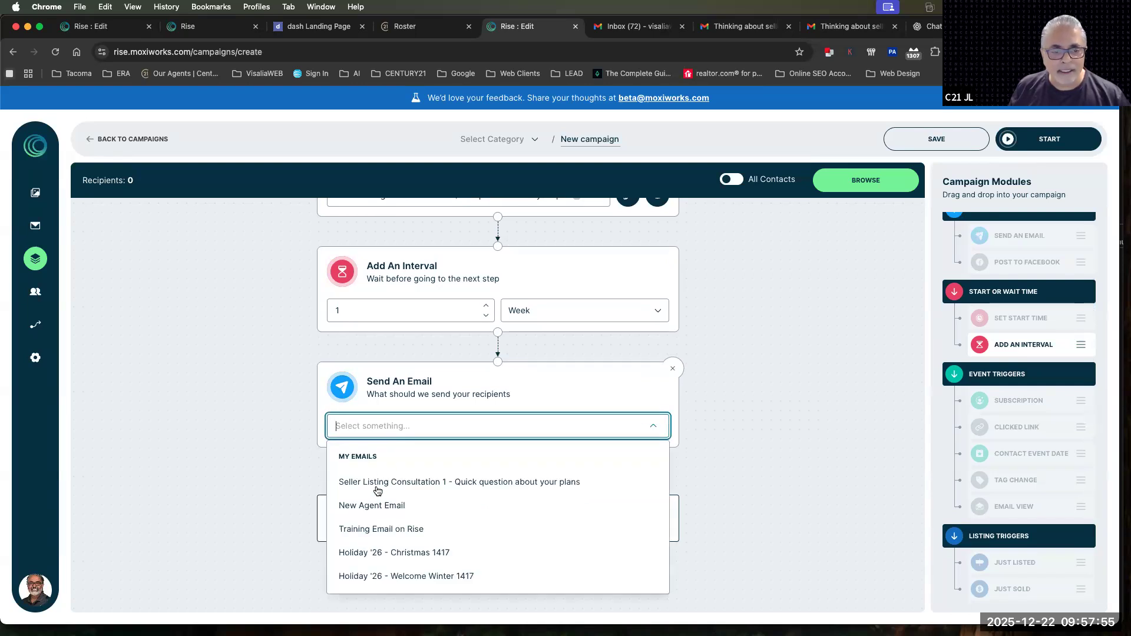
left_click(377, 481)
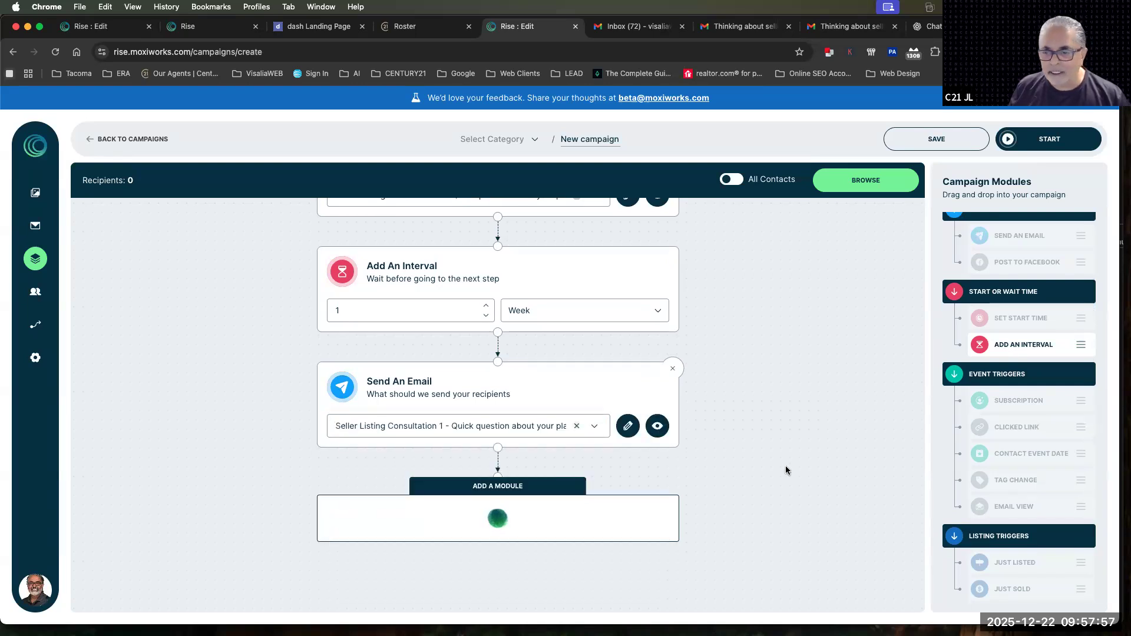
scroll(785, 470, "up", 1)
scroll(784, 467, "up", 10)
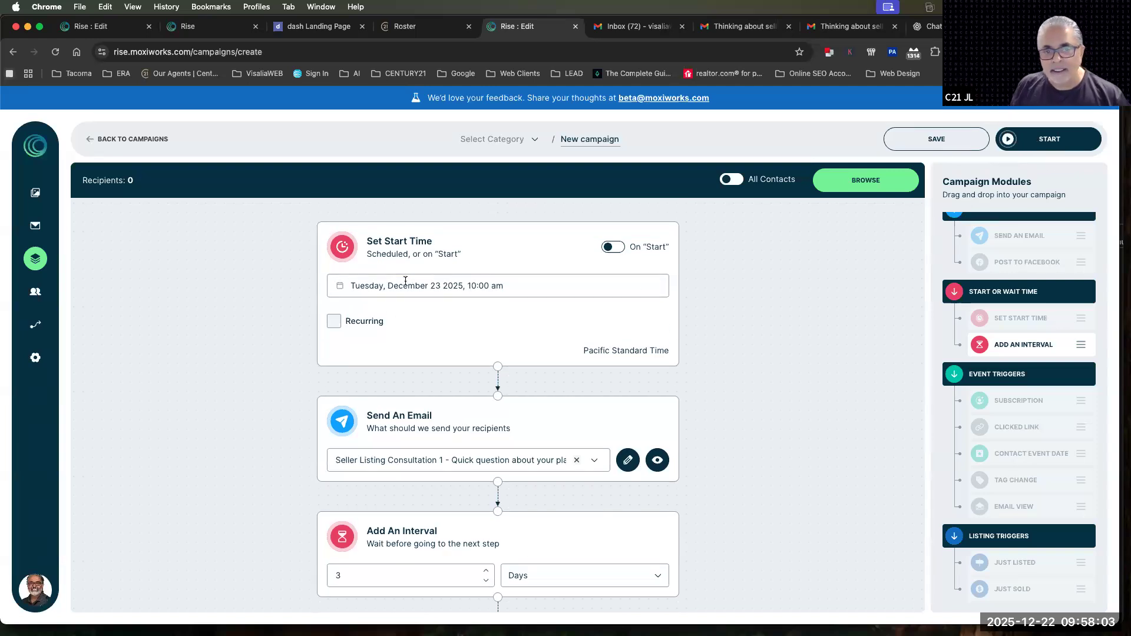
Review the drip campaign's scheduled start time and its sequence of emails and intervals
left_click_drag(430, 285, 504, 286)
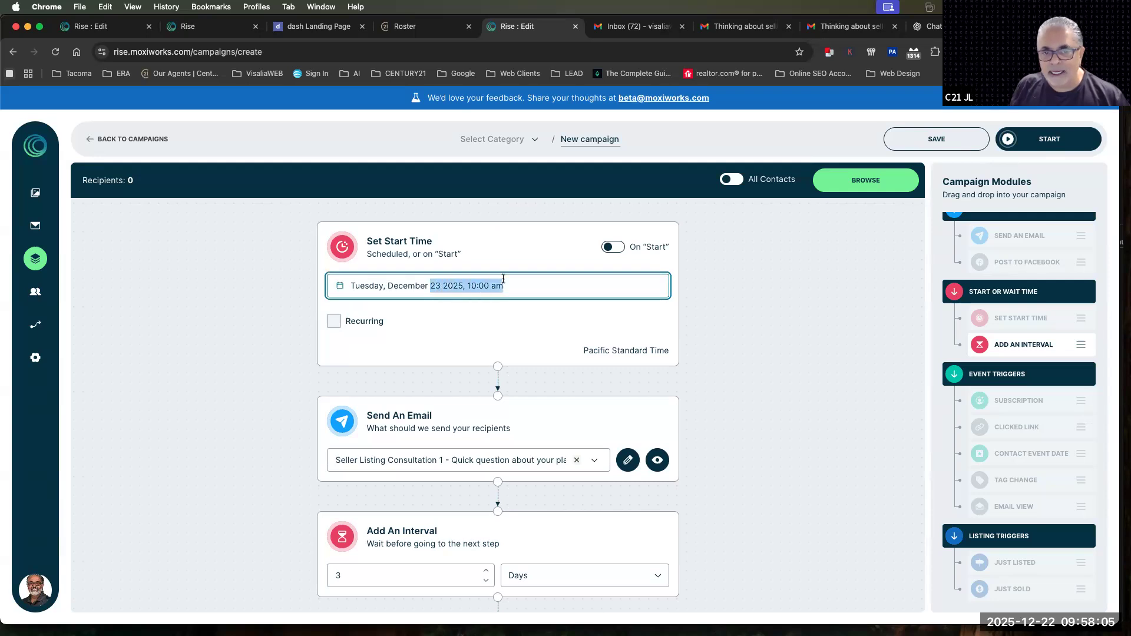
left_click(775, 277)
scroll(744, 349, "down", 9)
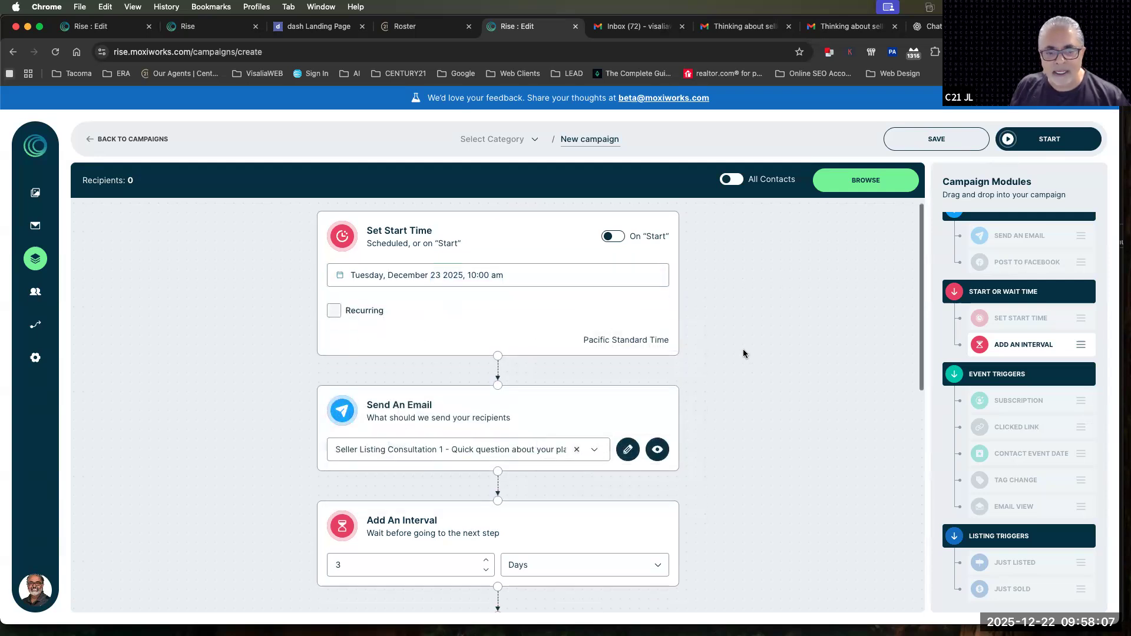
scroll(744, 349, "up", 3)
scroll(424, 380, "down", 3)
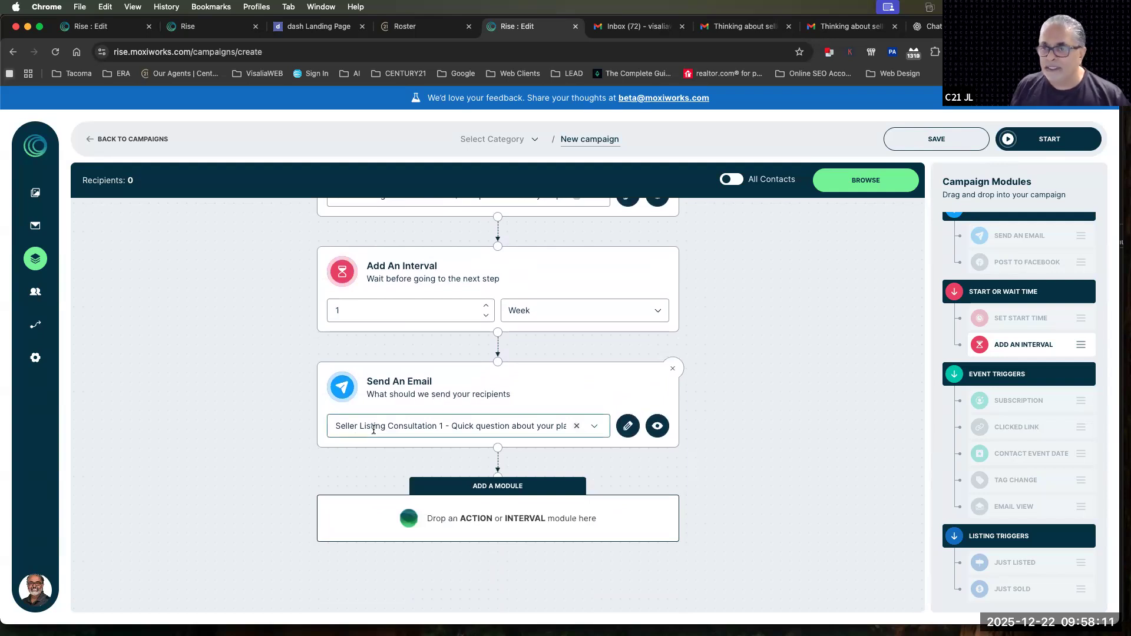
scroll(373, 430, "up", 10)
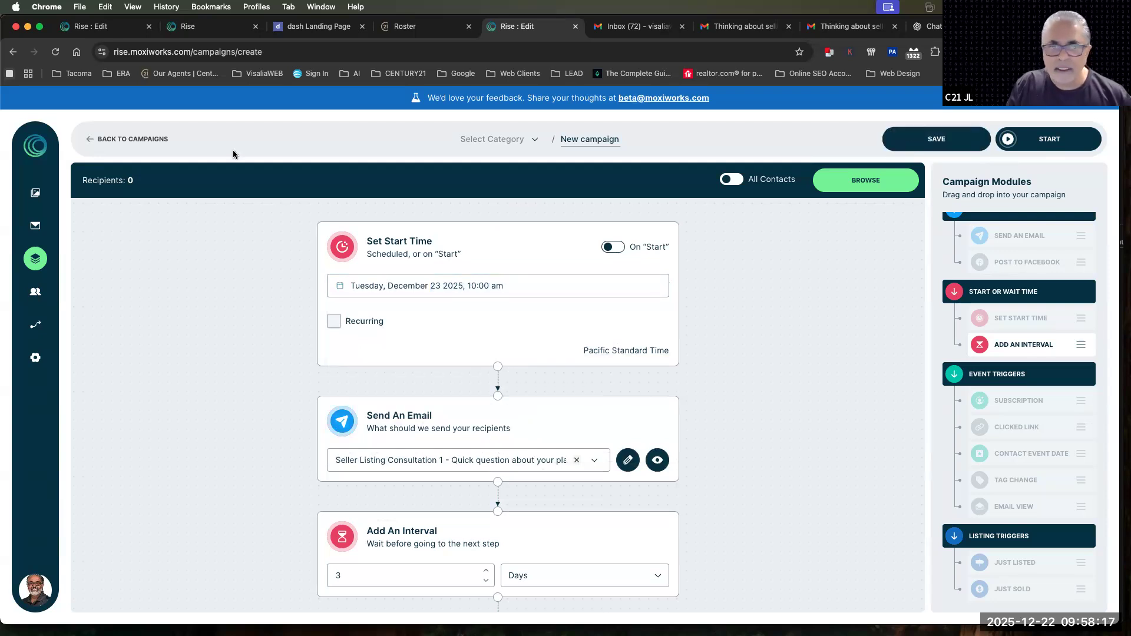
Leave the drip campaign without saving and create a new Custom campaign
left_click(100, 139)
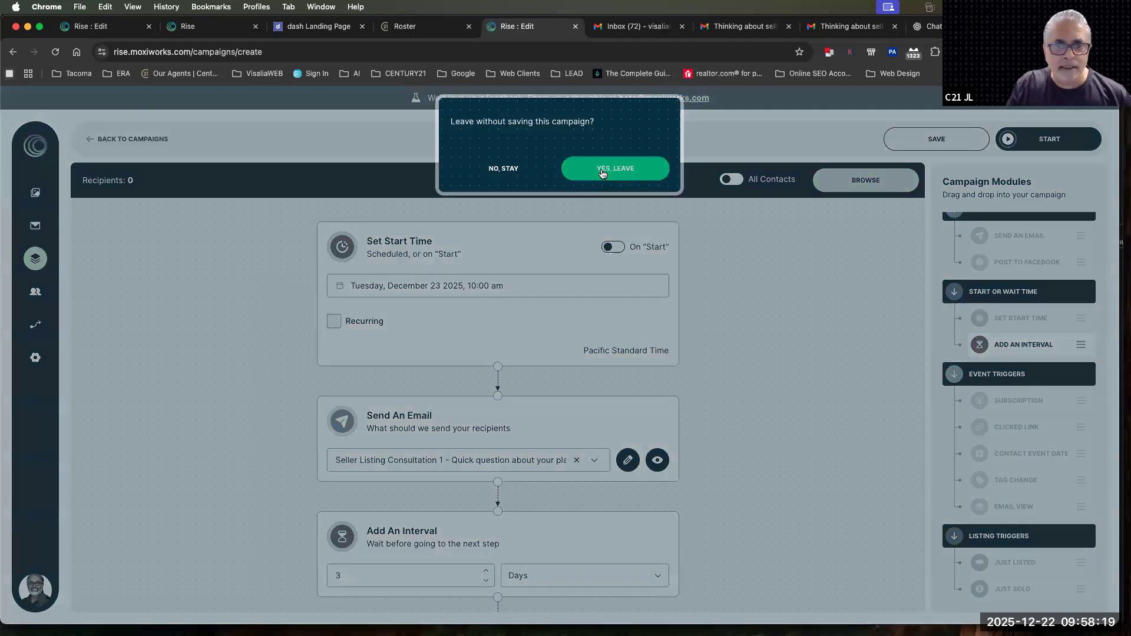
left_click(602, 173)
left_click(1003, 164)
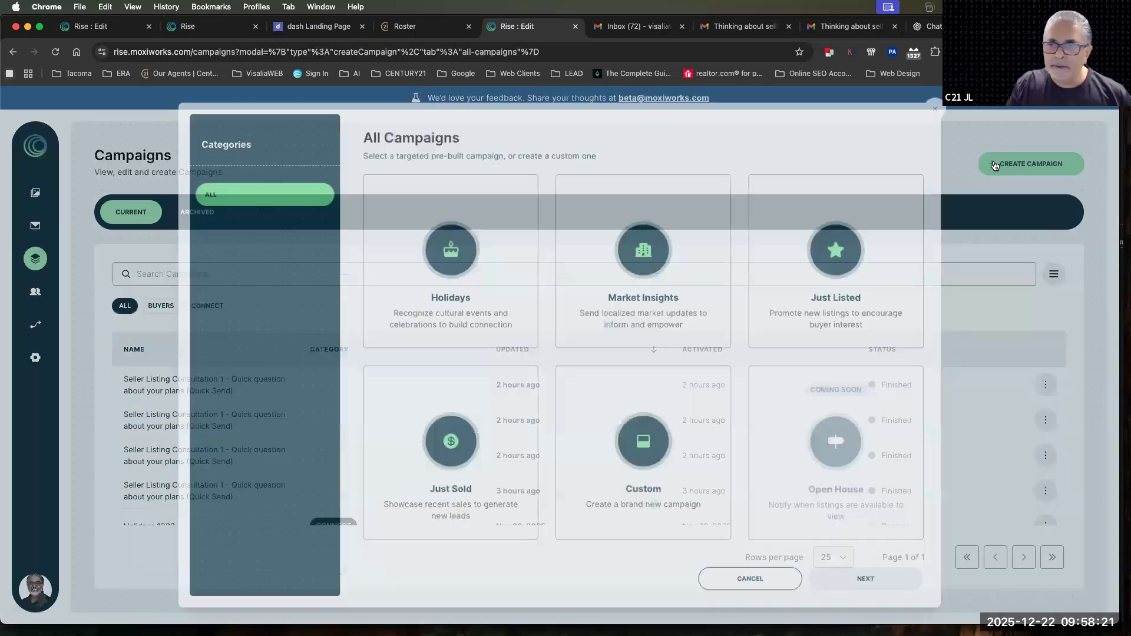
left_click(630, 421)
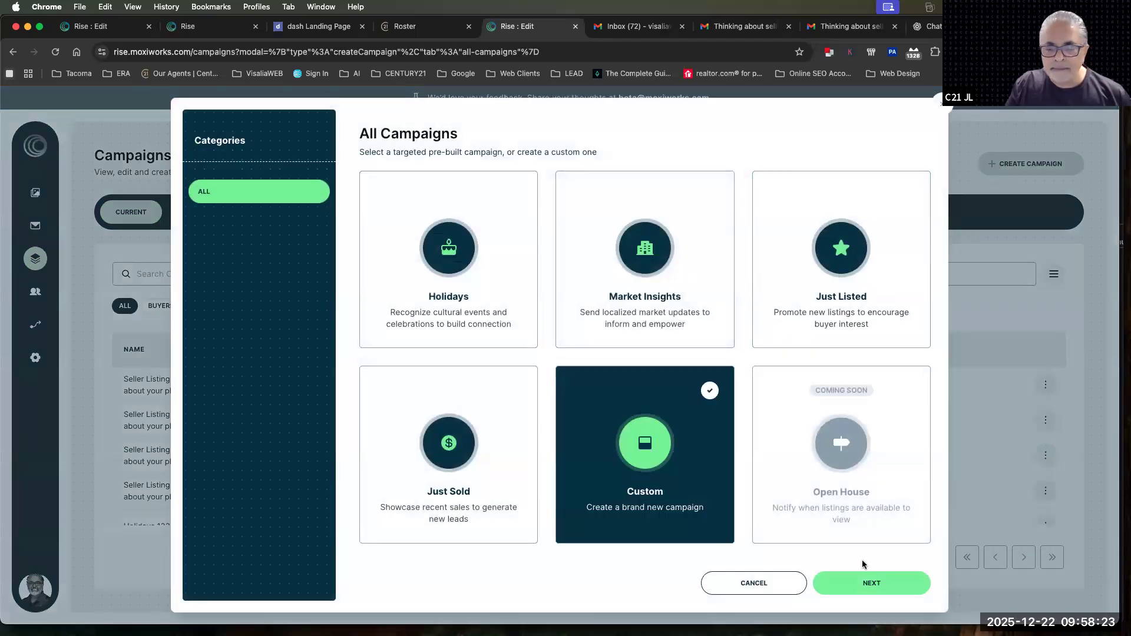
left_click(872, 583)
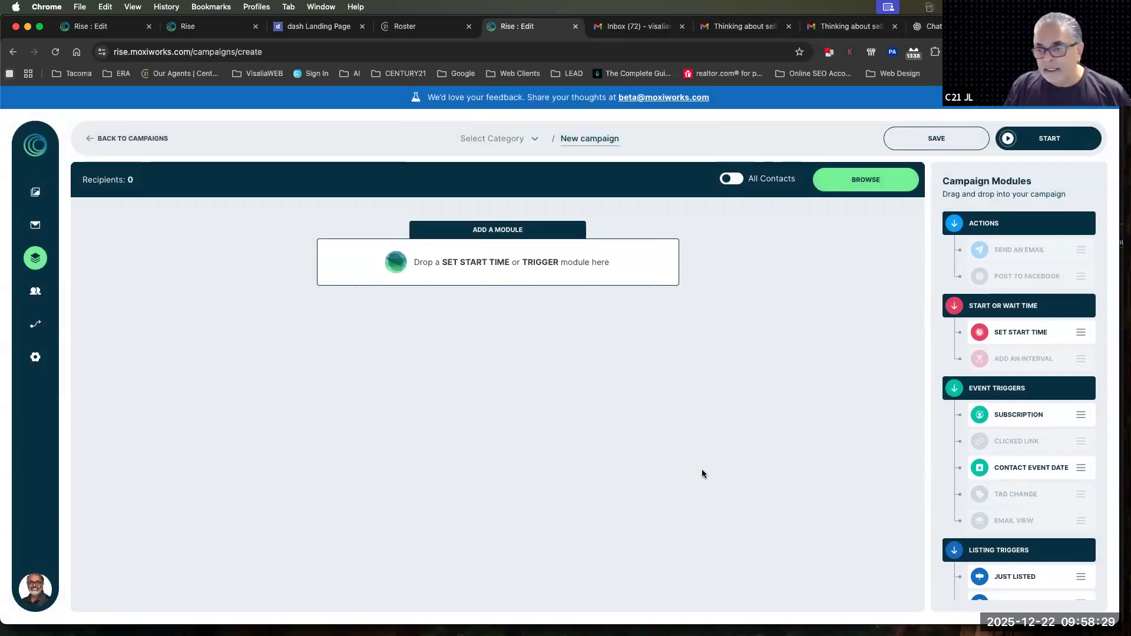
Try a Subscription trigger followed by a Send An Email module, and remove both from the campaign
scroll(1029, 420, "down", 1)
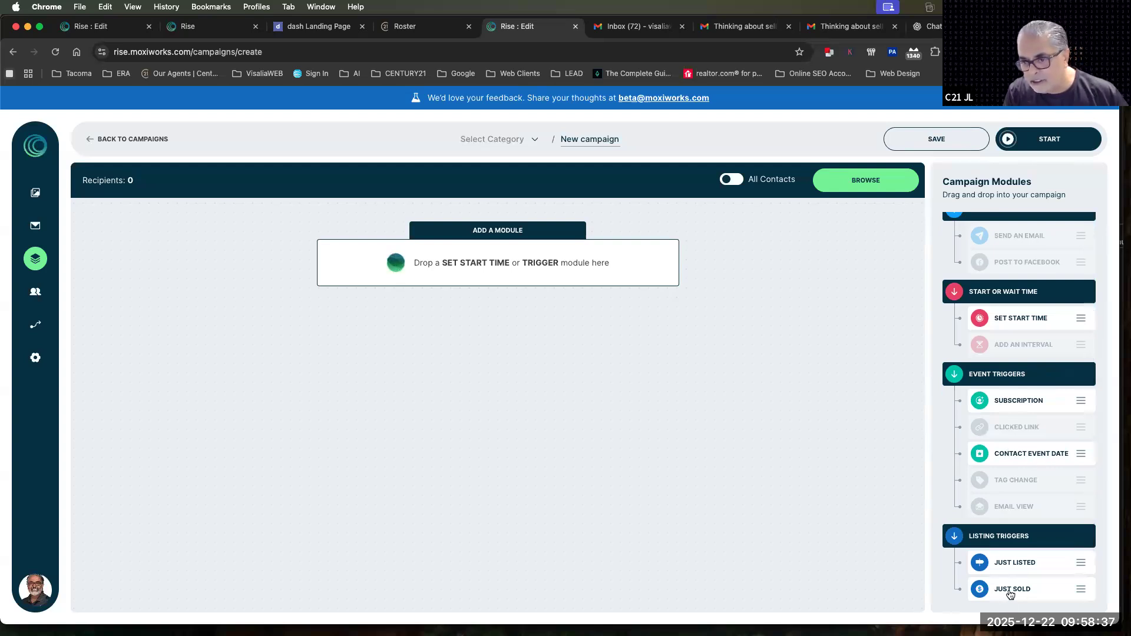
left_click_drag(1017, 402, 536, 257)
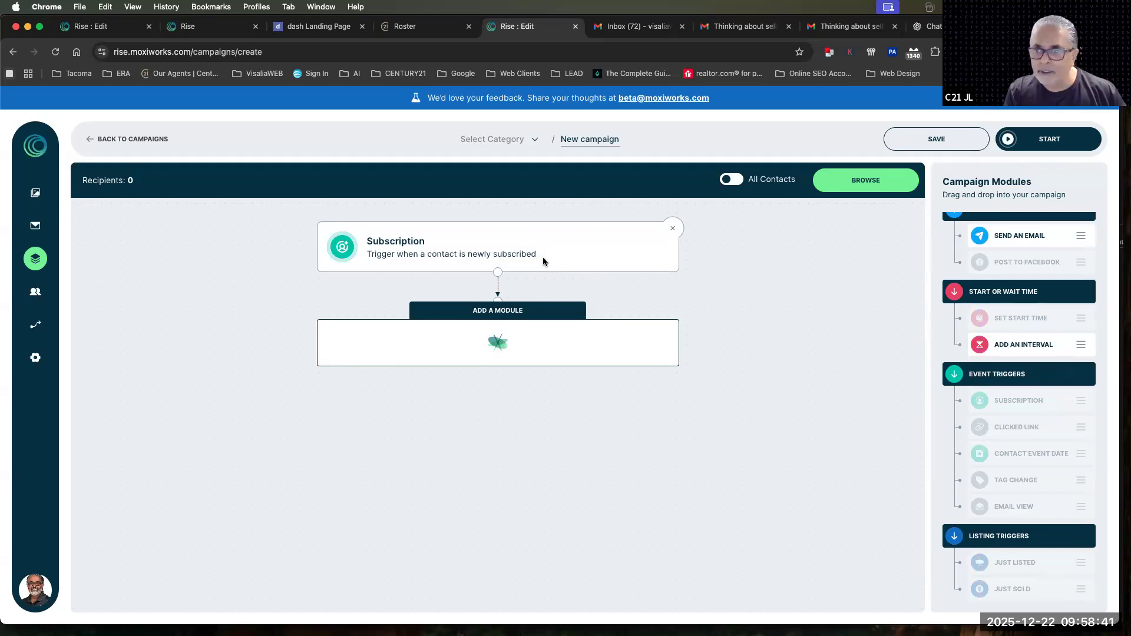
scroll(1025, 330, "up", 1)
left_click_drag(1025, 248, 498, 348)
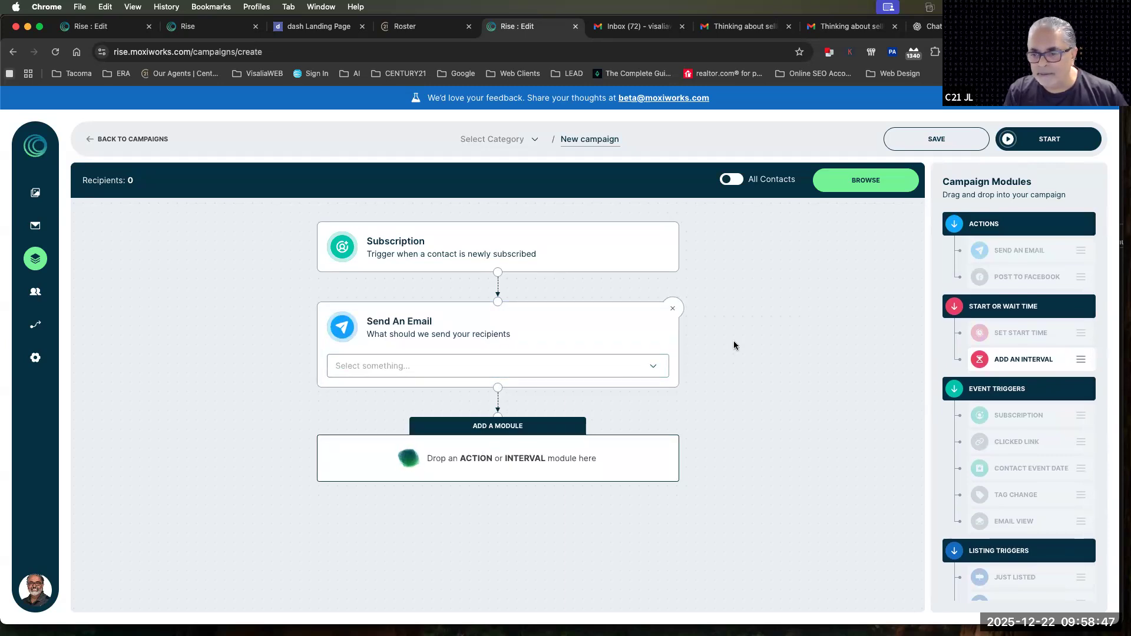
left_click(673, 308)
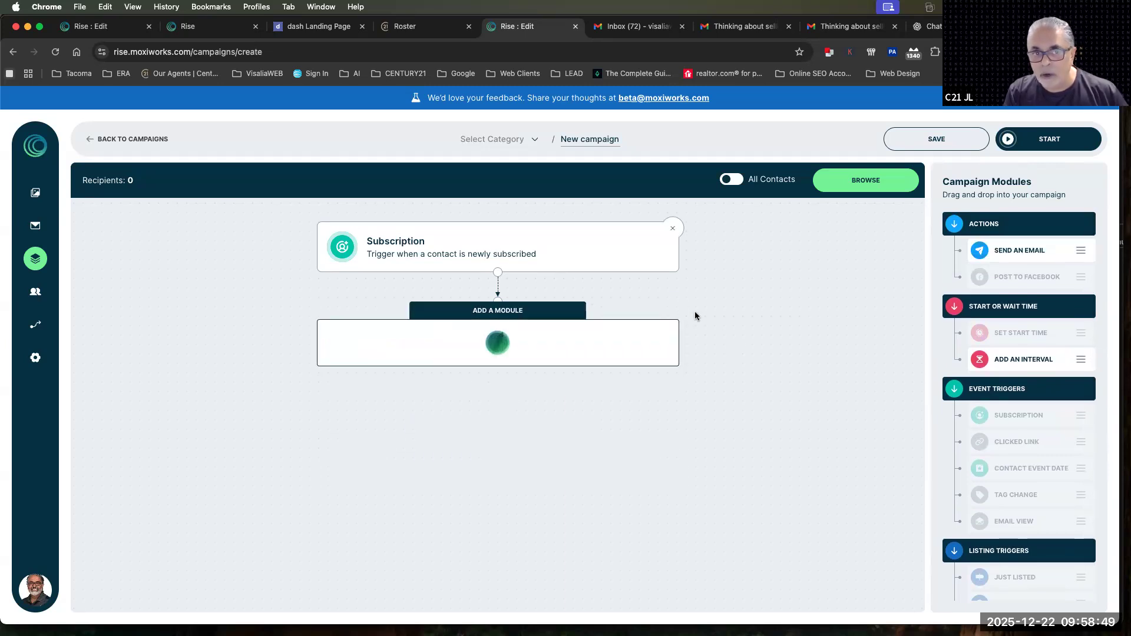
left_click(672, 229)
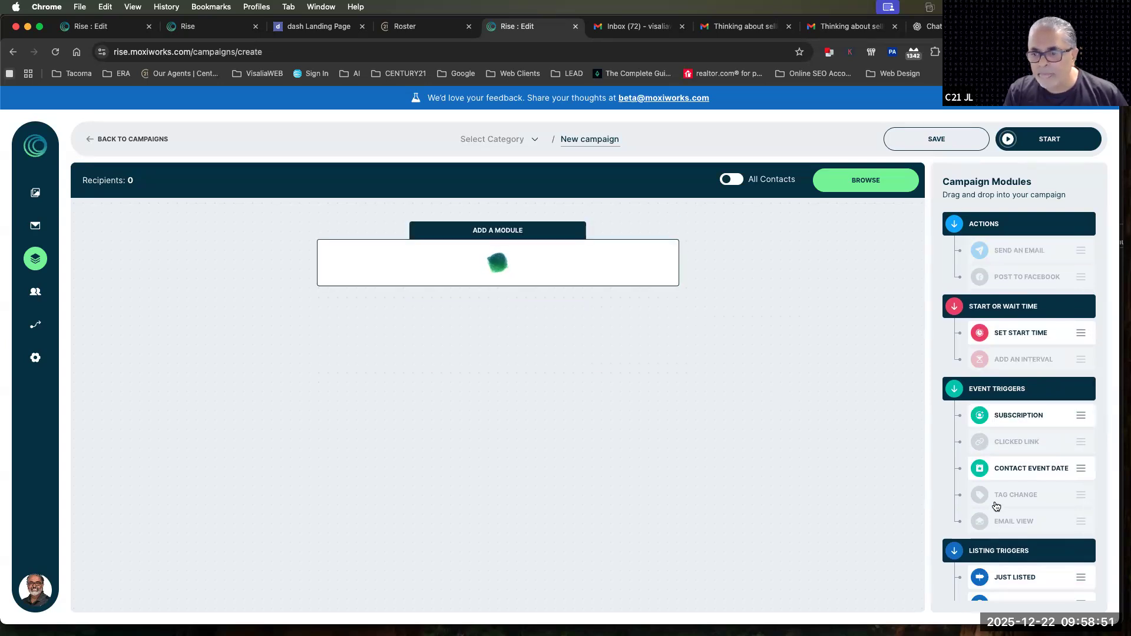
Add a Contact Event Date trigger for the Birthday event and check its event timing options
left_click_drag(1011, 469, 489, 267)
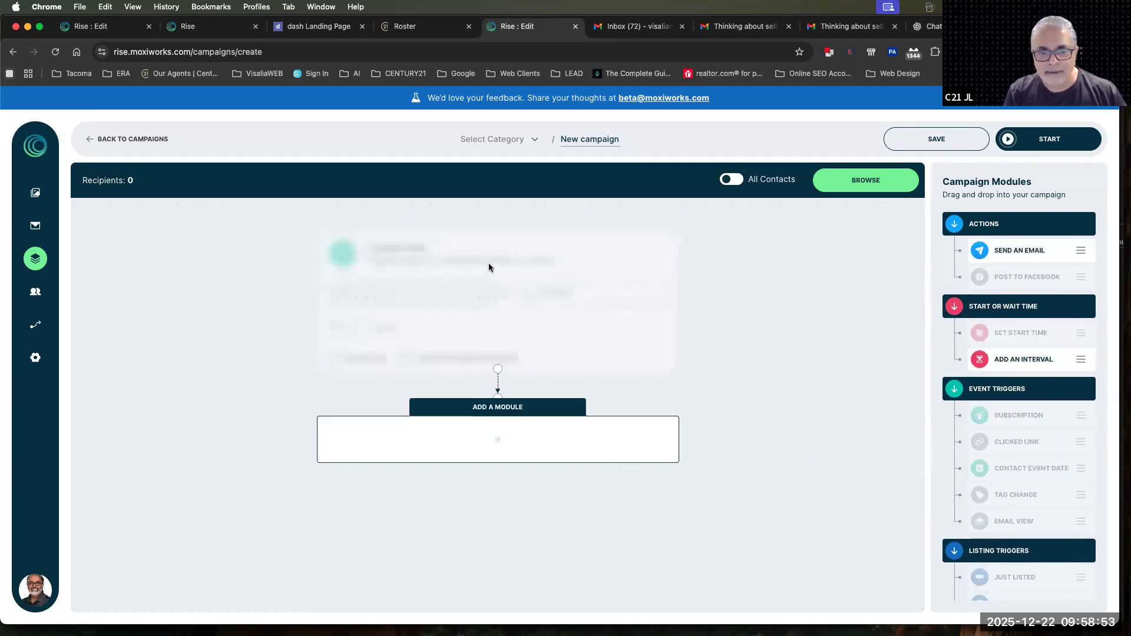
left_click(397, 288)
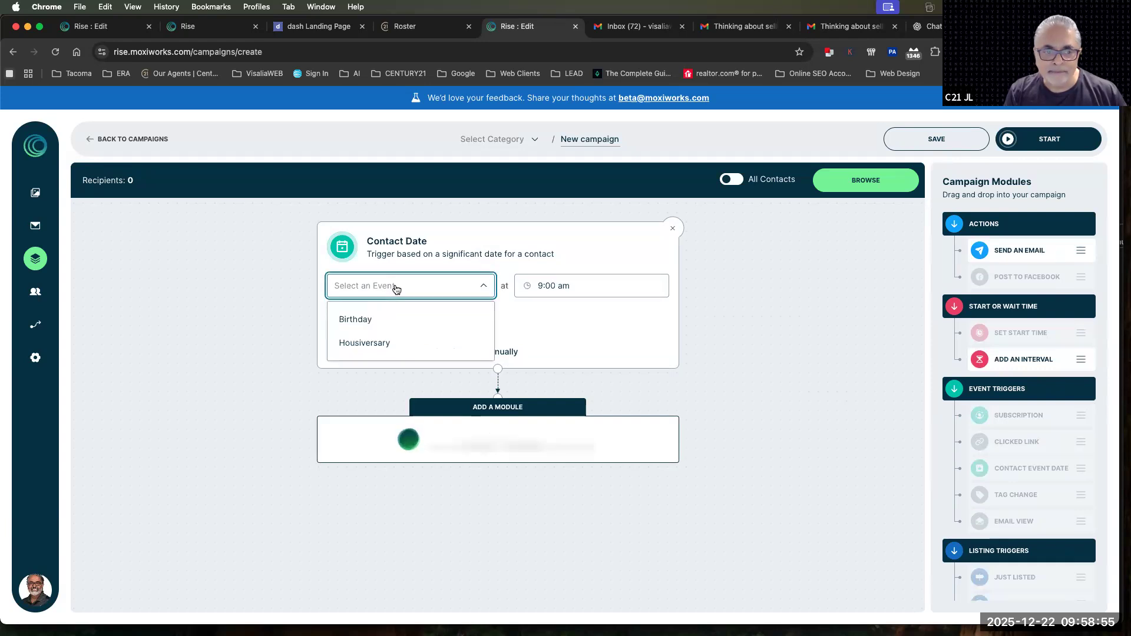
left_click(355, 319)
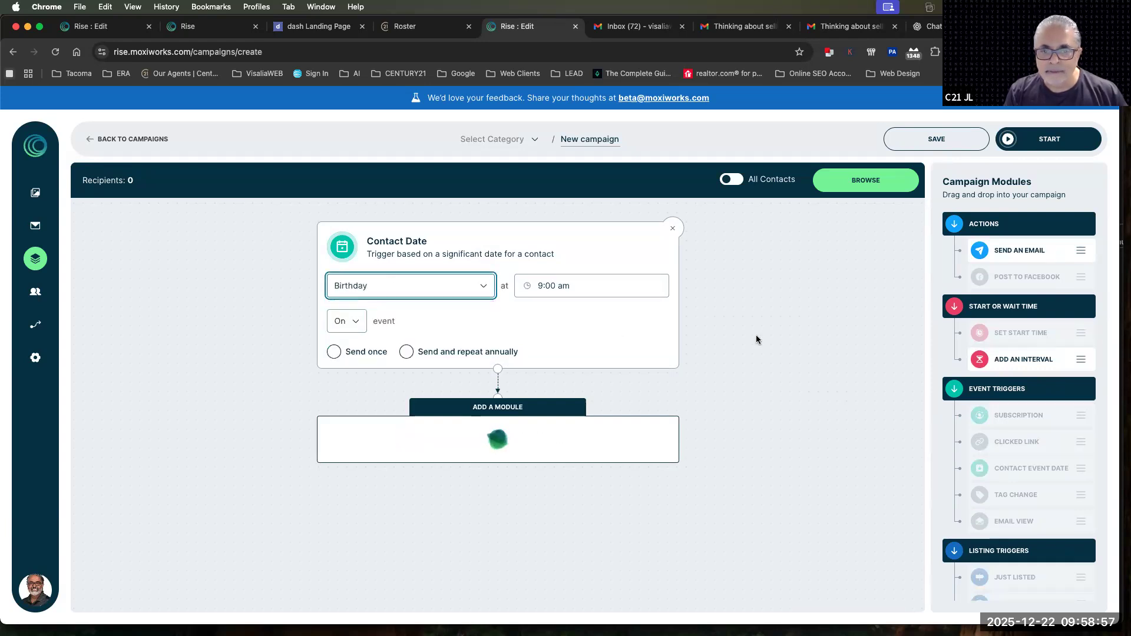
left_click(347, 324)
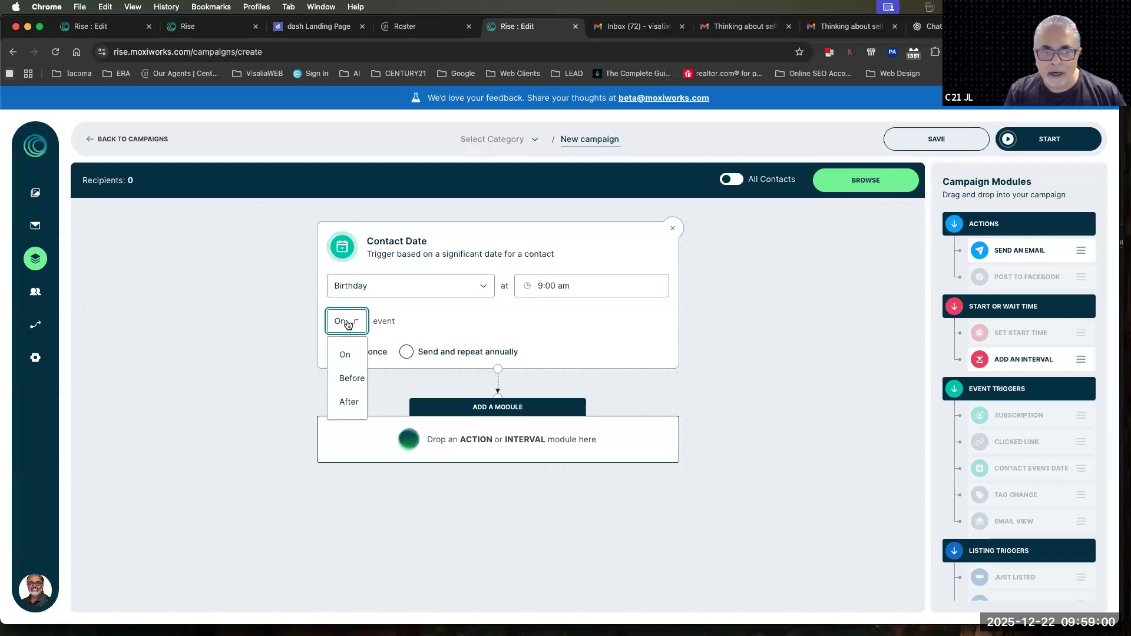
left_click(422, 318)
Add a Send An Email module after the Birthday trigger with the Seller Listing Consultation 1 email
left_click_drag(997, 253, 514, 441)
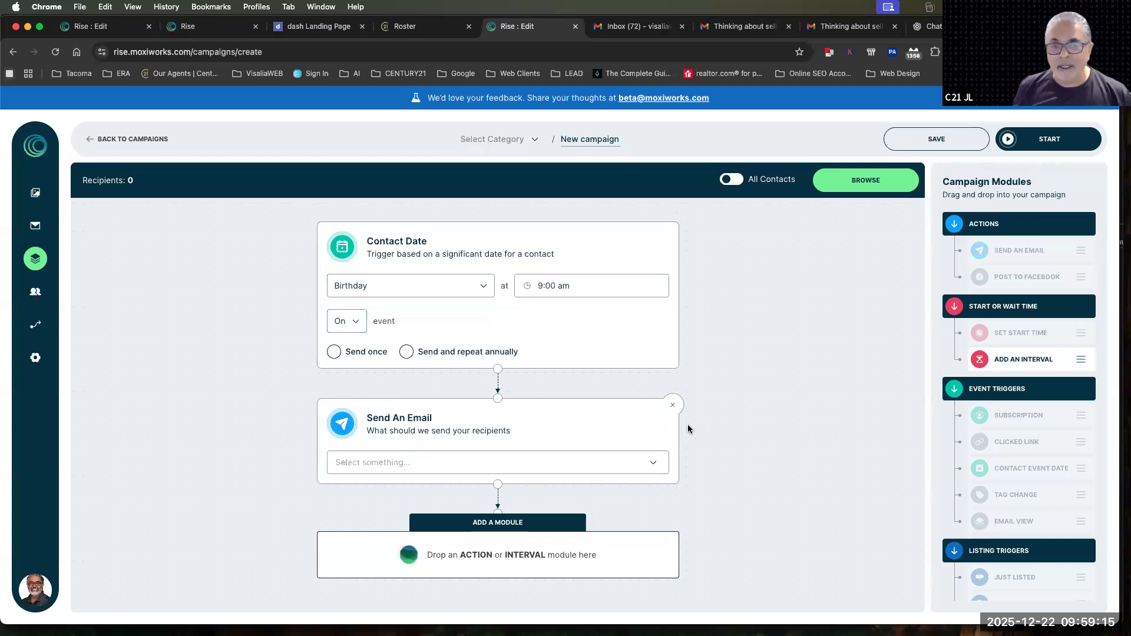
left_click(533, 468)
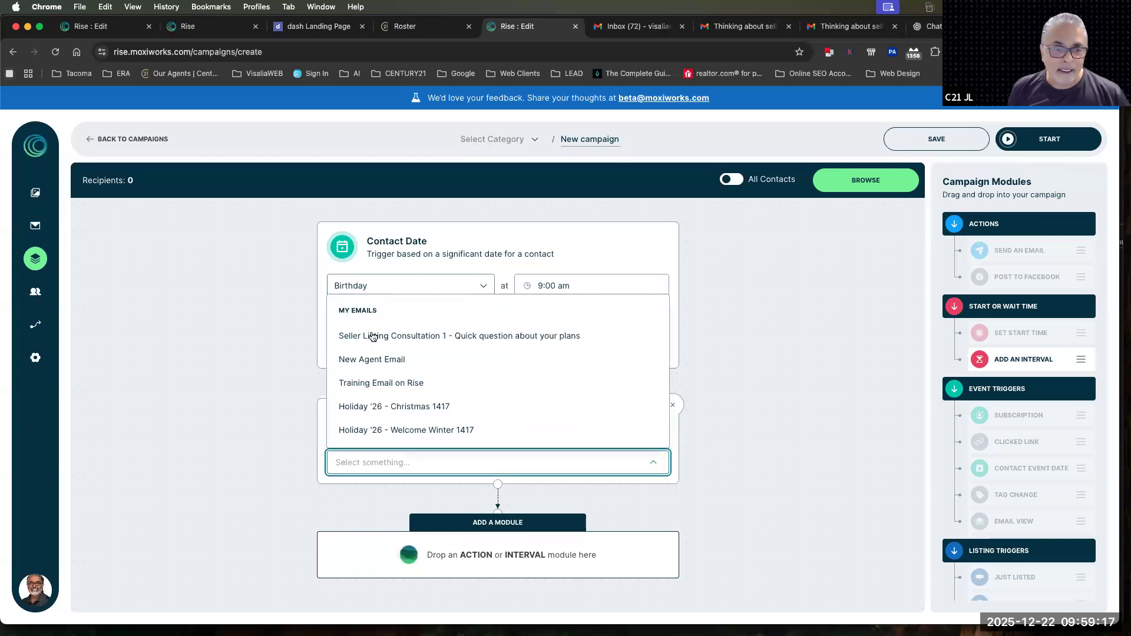
left_click(375, 336)
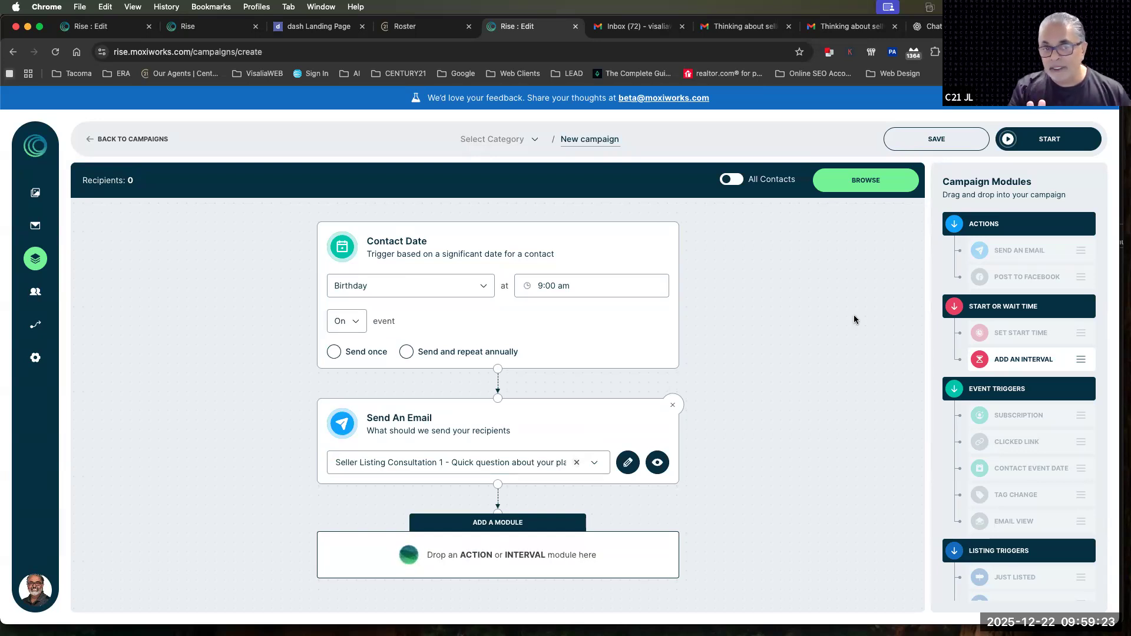
Change the contact date event to Housiversary with the Send once option, and check the available emails
left_click(348, 286)
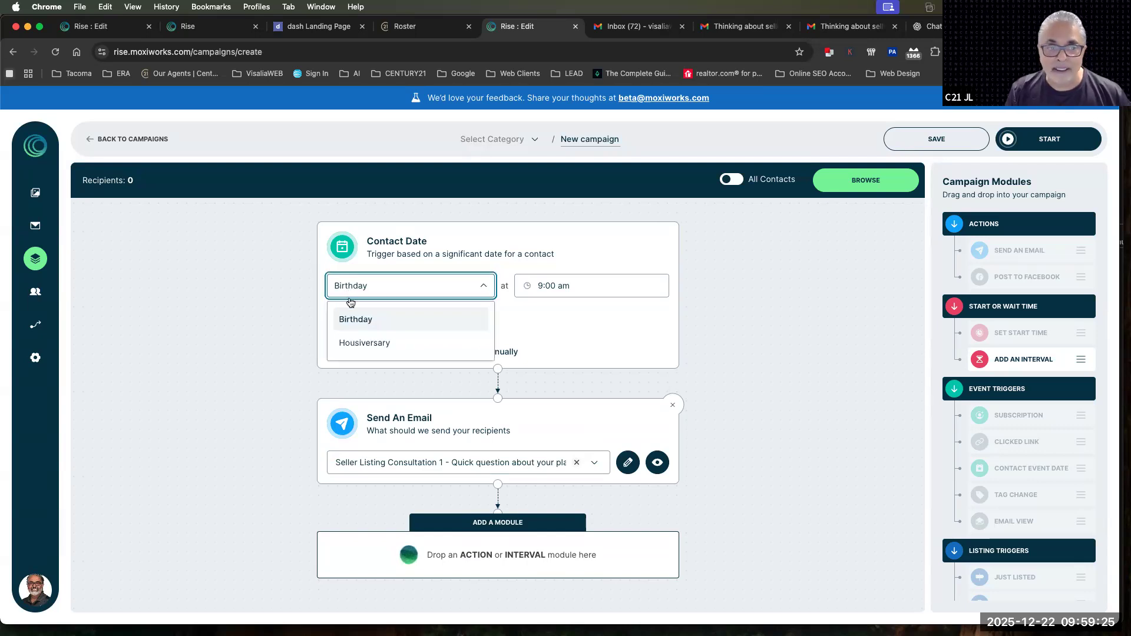
left_click(350, 341)
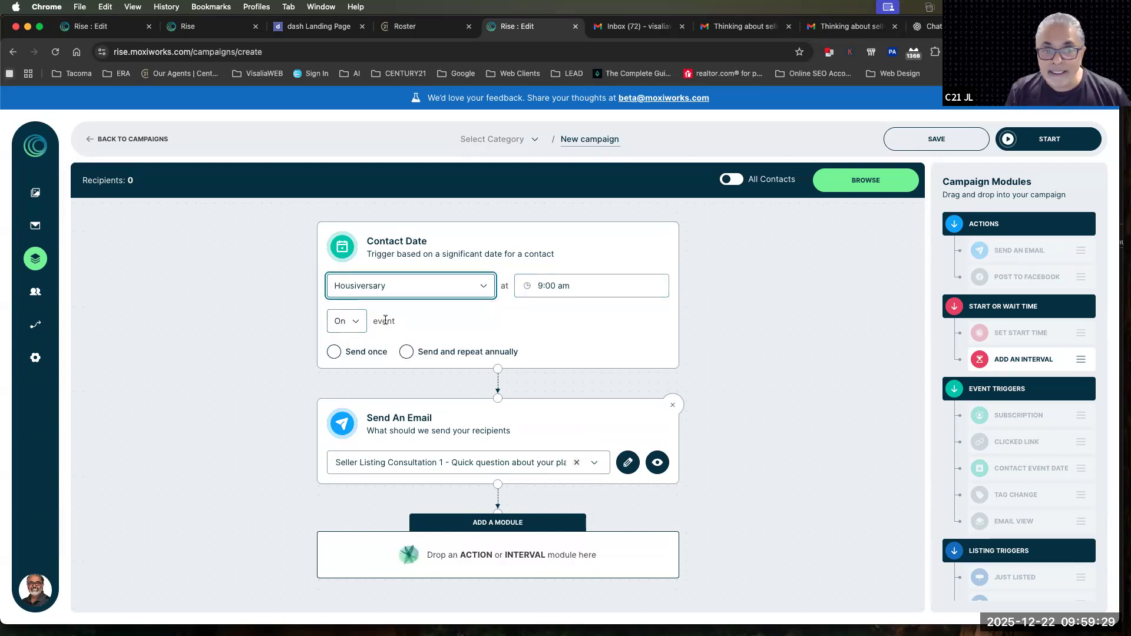
triple_click(334, 321)
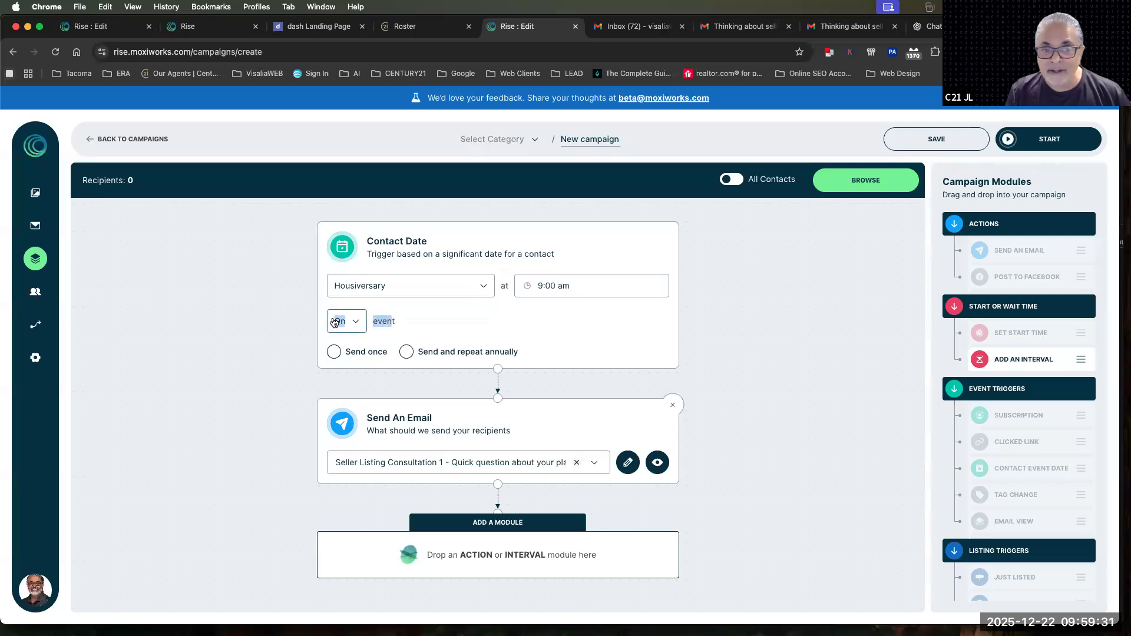
left_click(333, 352)
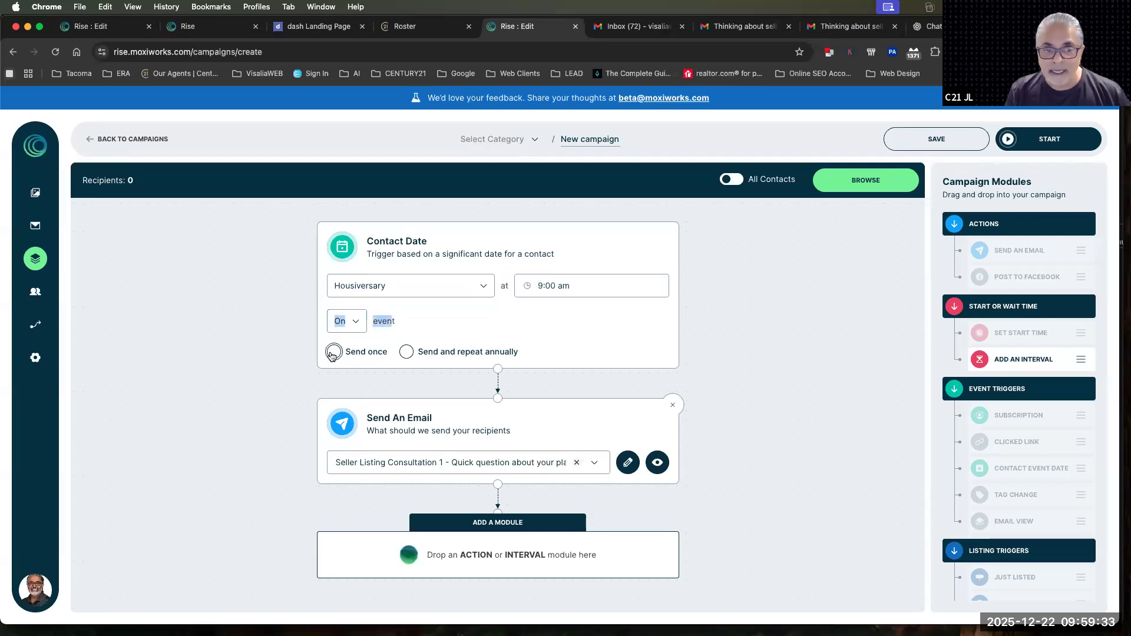
left_click(395, 464)
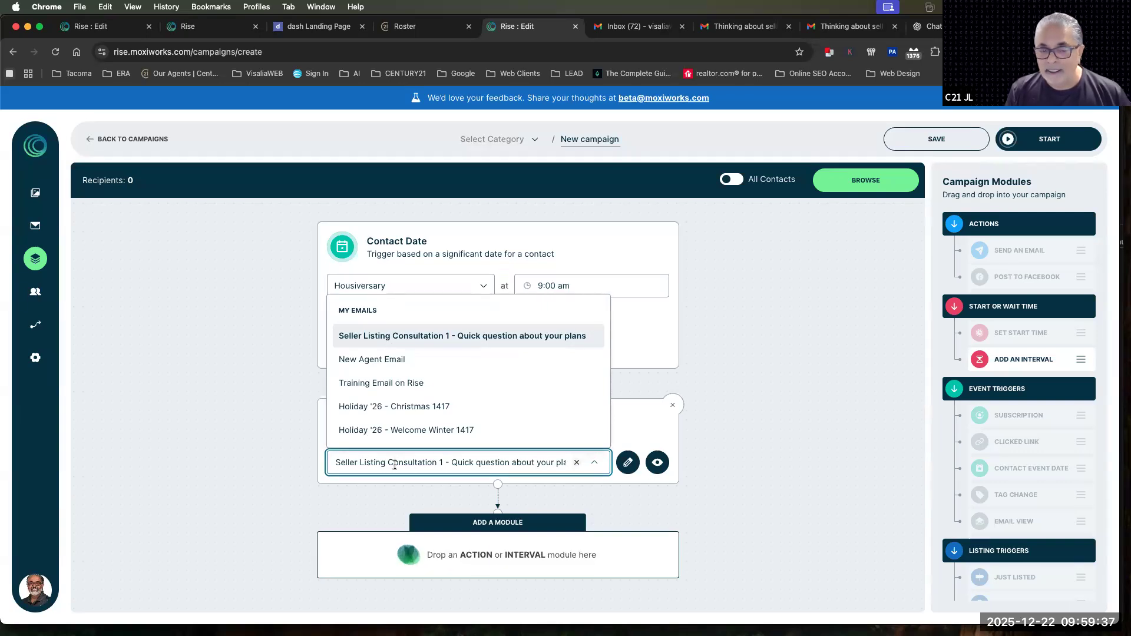
left_click(735, 358)
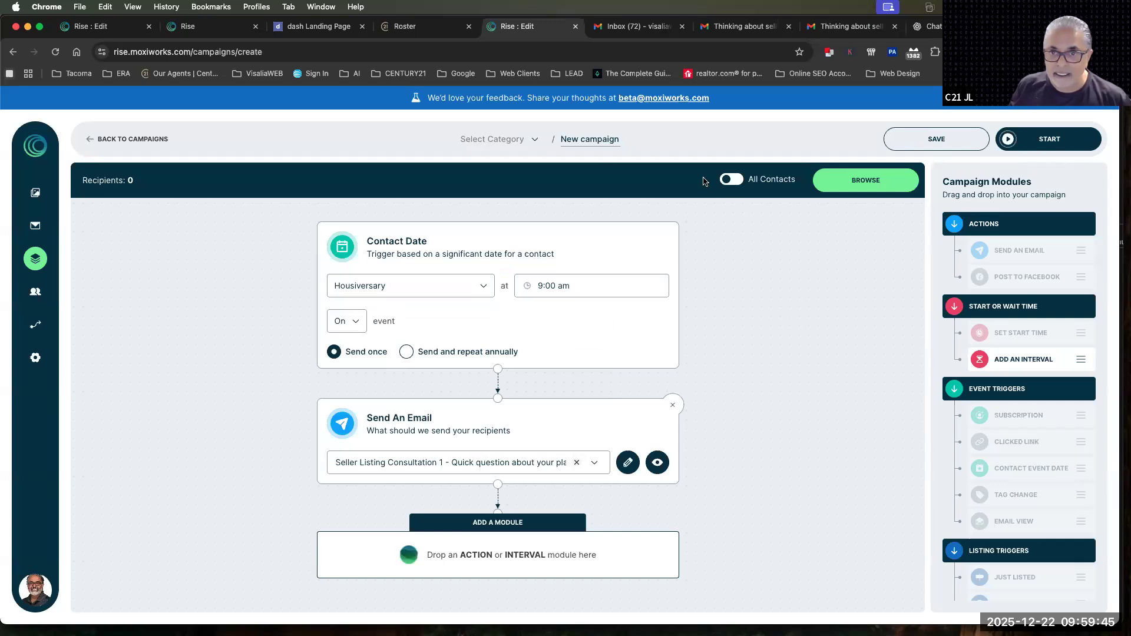
Include all contacts as recipients, and remove the Send An Email and Contact Date modules
left_click(736, 185)
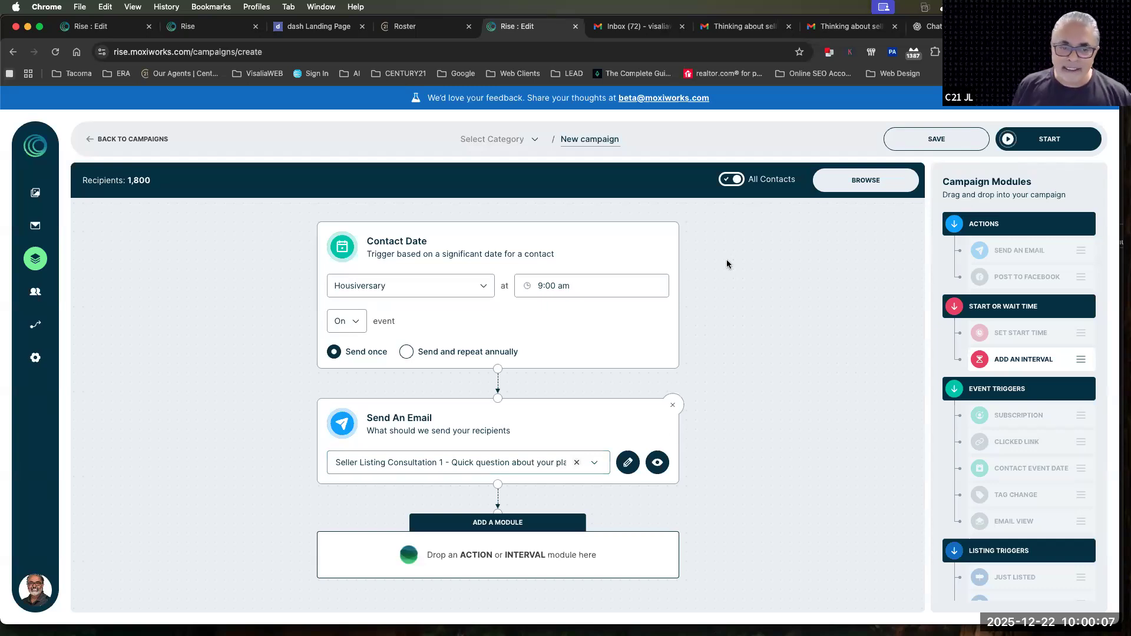
left_click(673, 405)
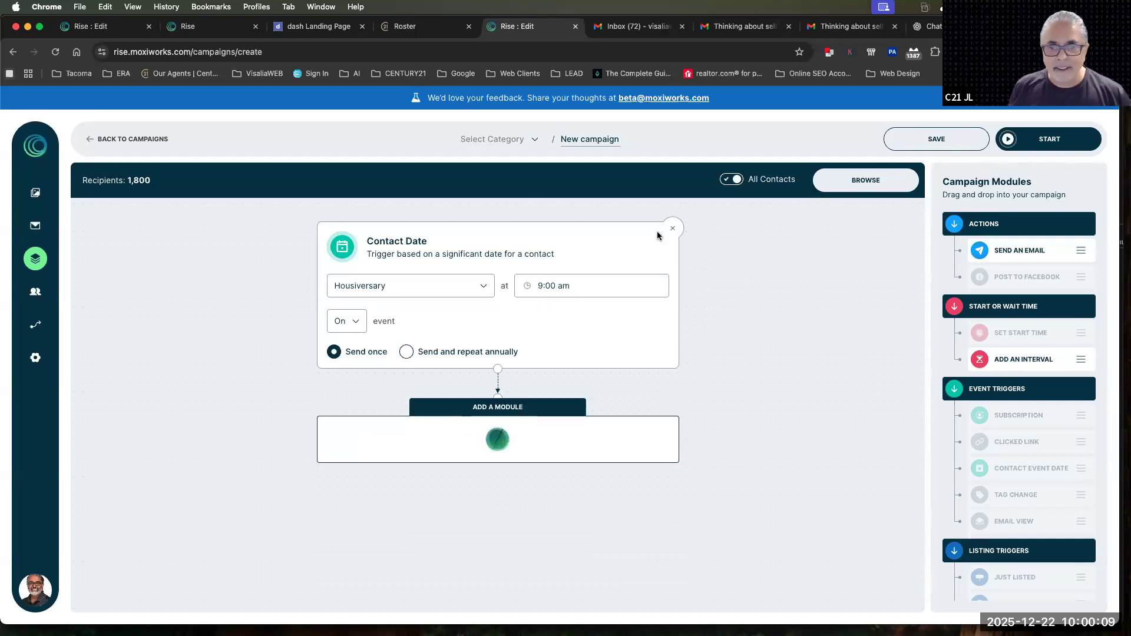
left_click(673, 228)
Add a Just Listed trigger and exclude Townhouses, Condominiums and Multi-Family from its listing types
scroll(956, 469, "down", 1)
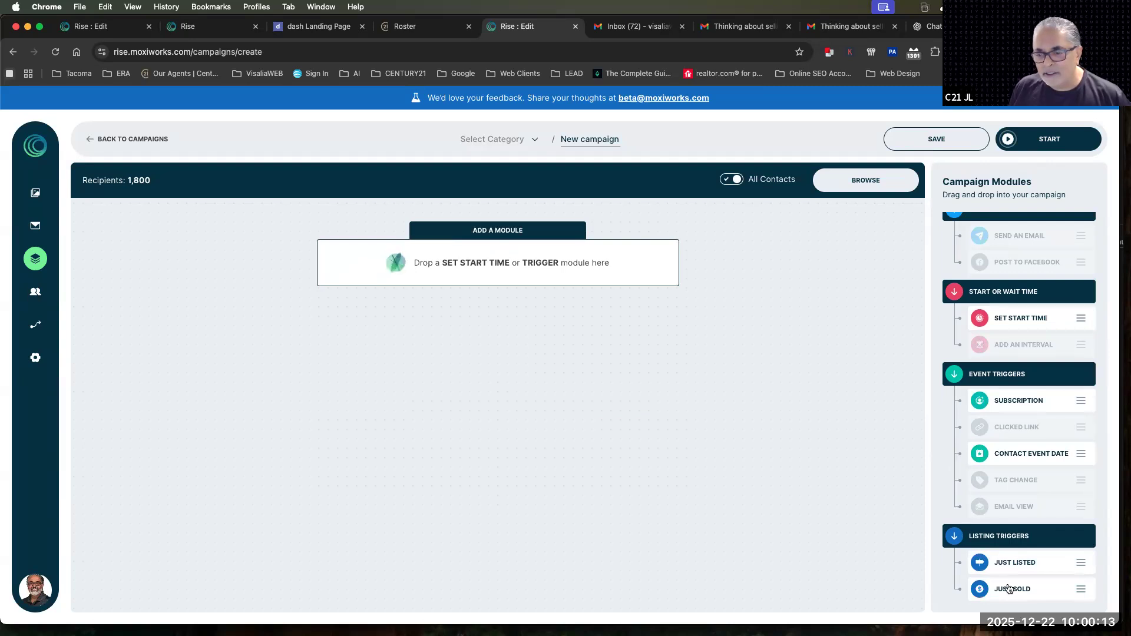
left_click_drag(1014, 562, 533, 255)
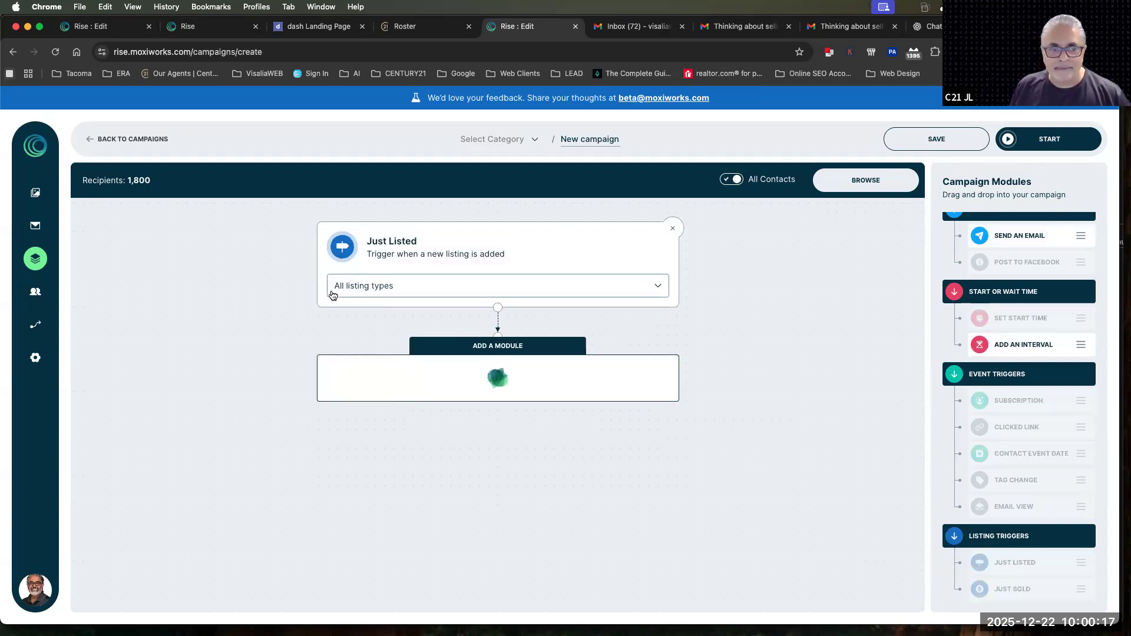
left_click(369, 290)
left_click(367, 380)
left_click(382, 403)
left_click(386, 429)
scroll(386, 432, "down", 2)
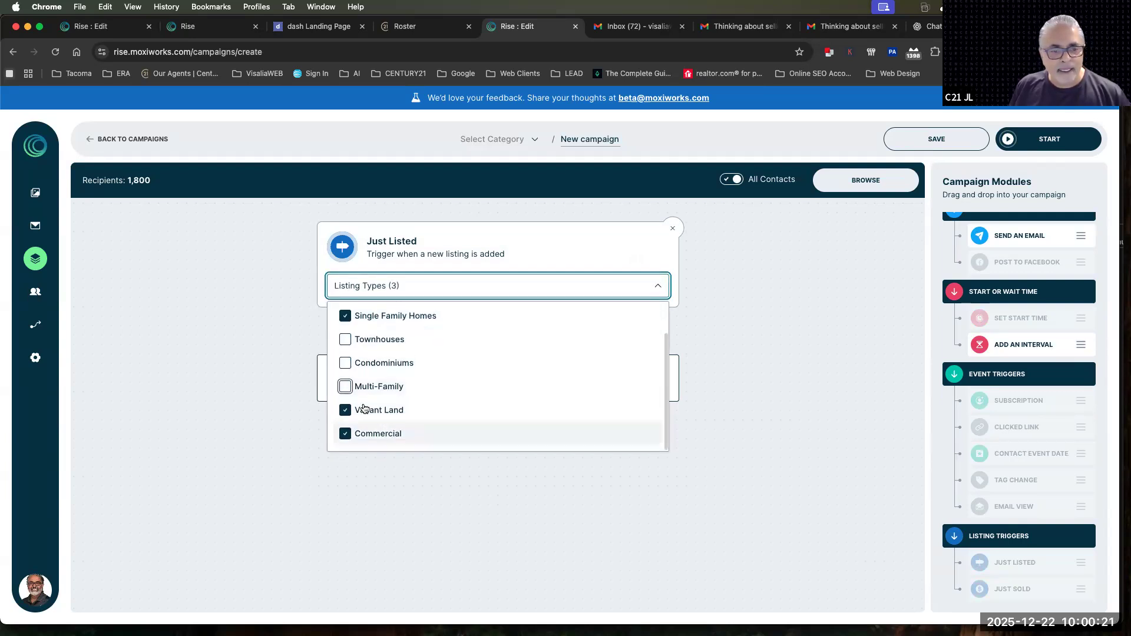
Reselect Multi-Family and exclude Vacant Land and Commercial in the Just Listed trigger's listing types
left_click(346, 389)
left_click(346, 412)
left_click_drag(346, 433, 393, 433)
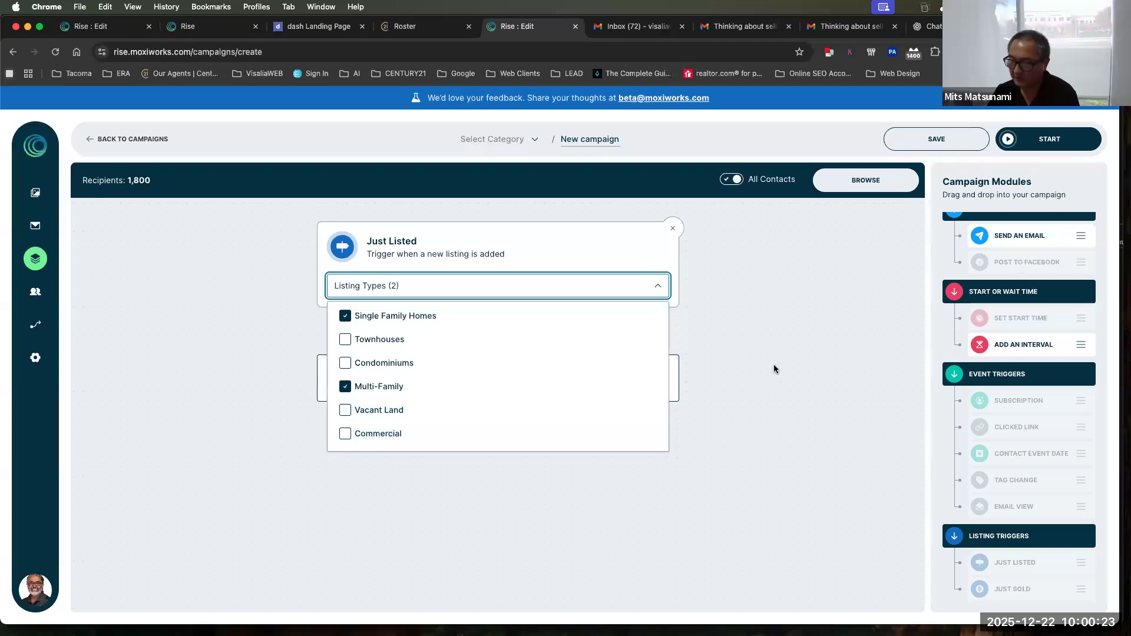
left_click(773, 369)
left_click(363, 280)
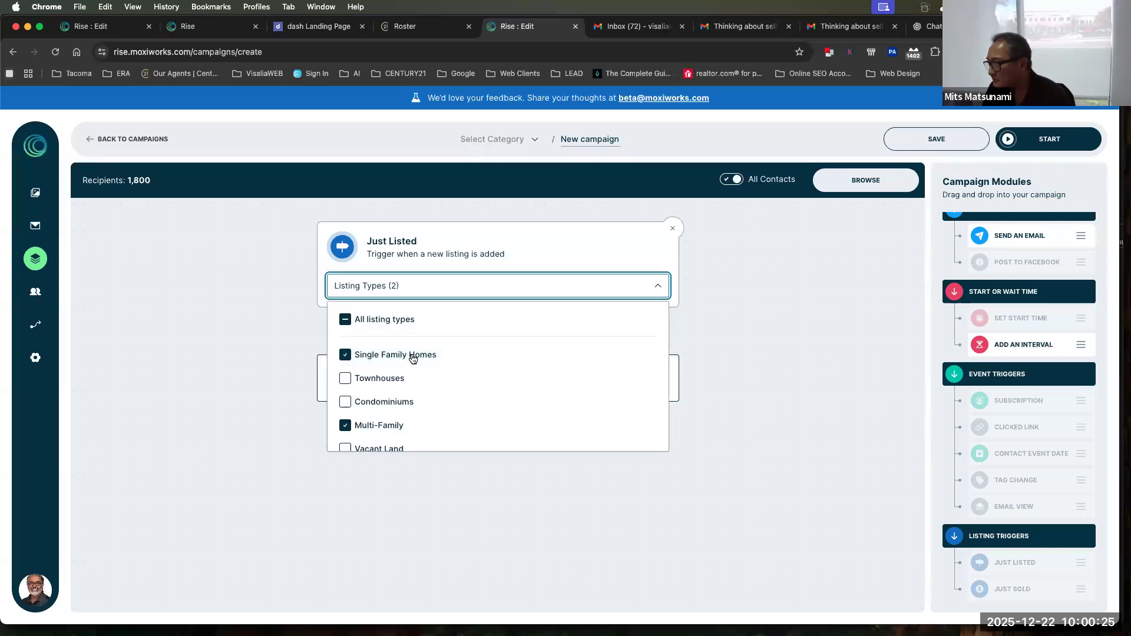
scroll(417, 356, "down", 1)
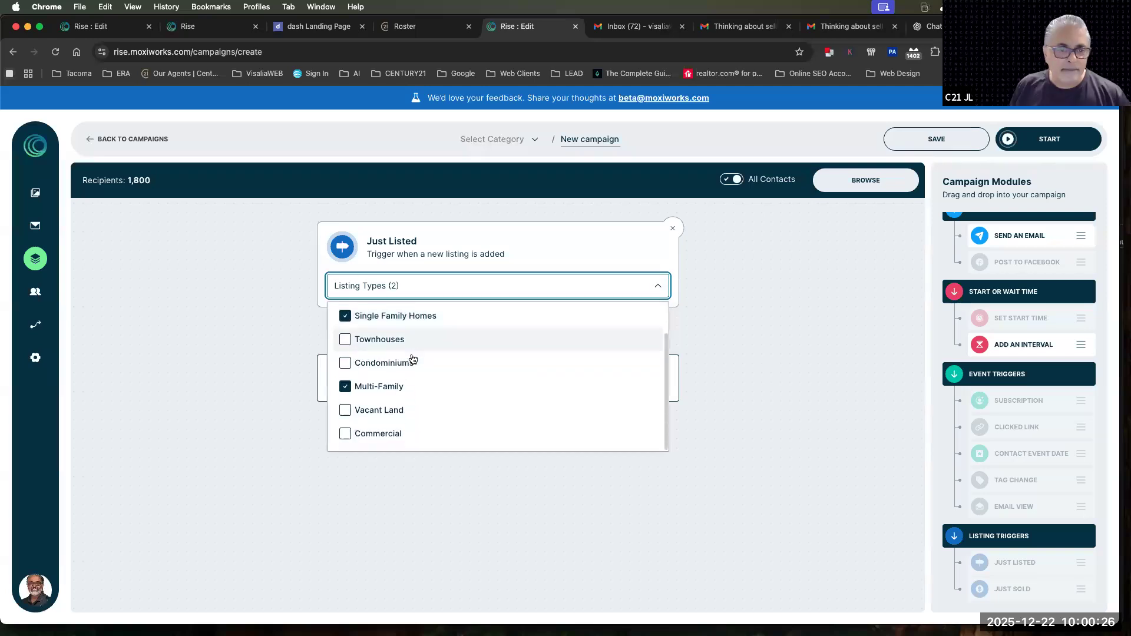
left_click(781, 340)
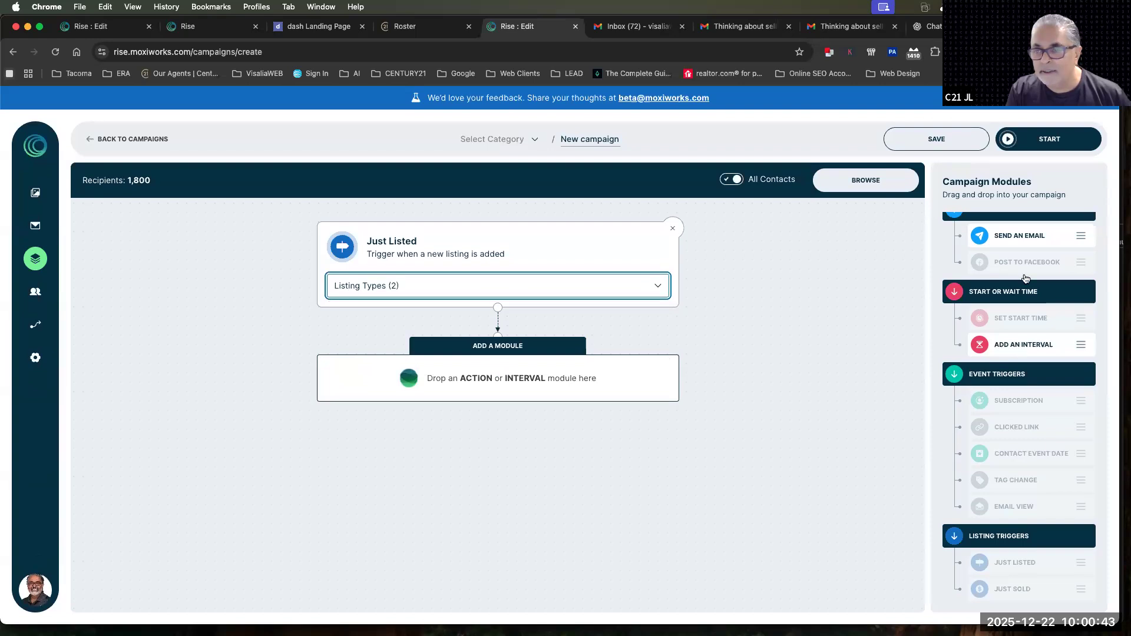
Add Send An Email and Add An Interval modules below the Just Listed trigger, and turn off All Contacts for the recipients
left_click_drag(1016, 242, 534, 364)
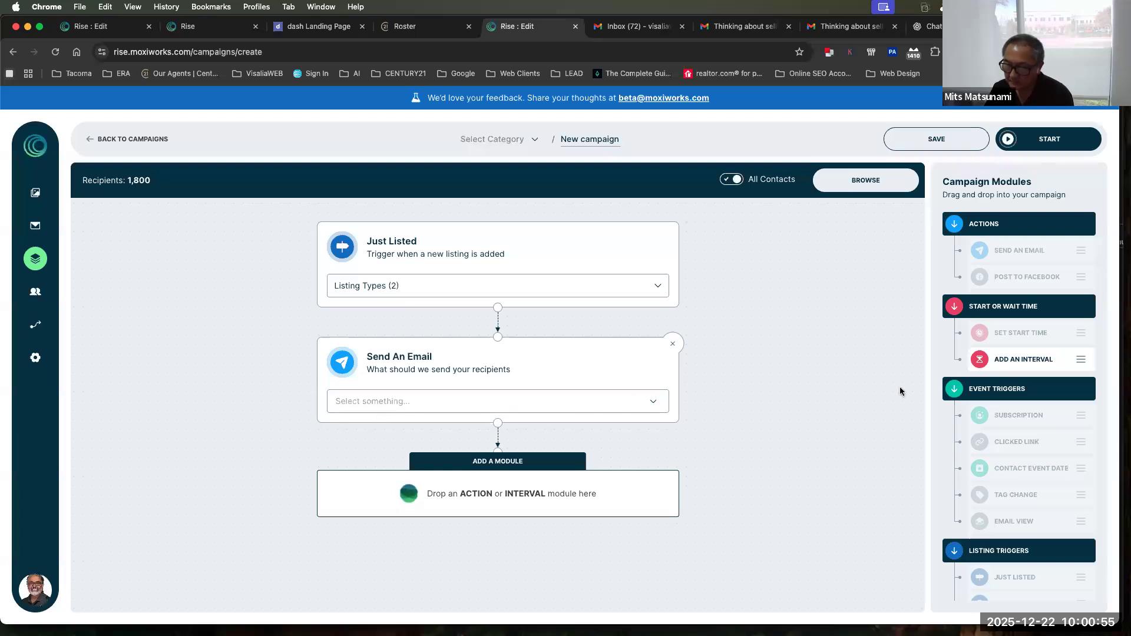
left_click_drag(1005, 362, 474, 507)
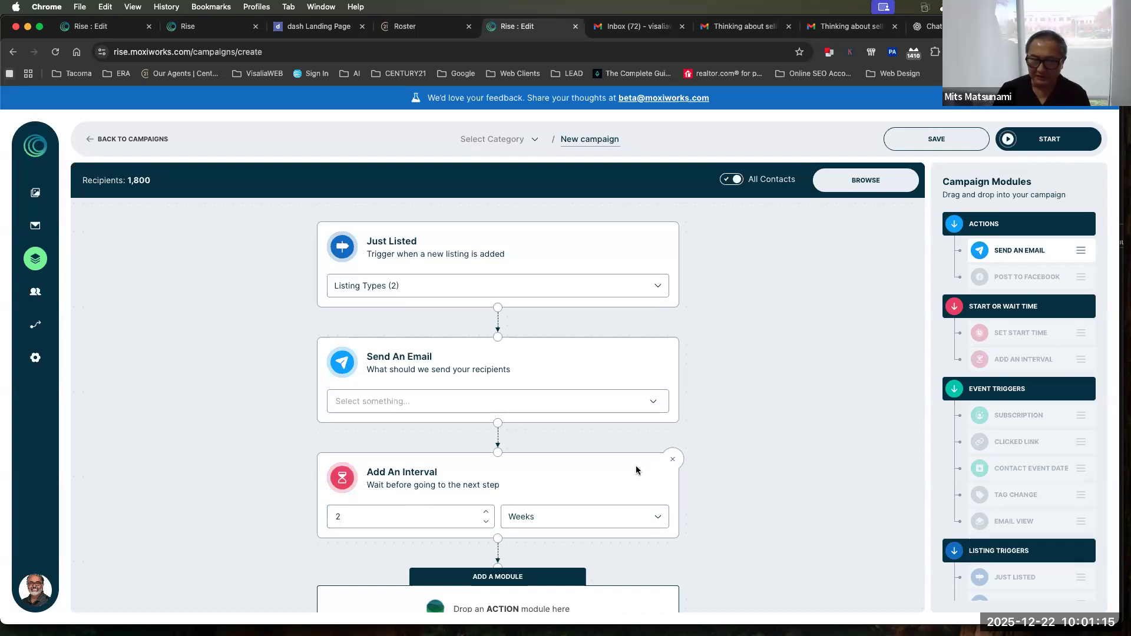
left_click(729, 185)
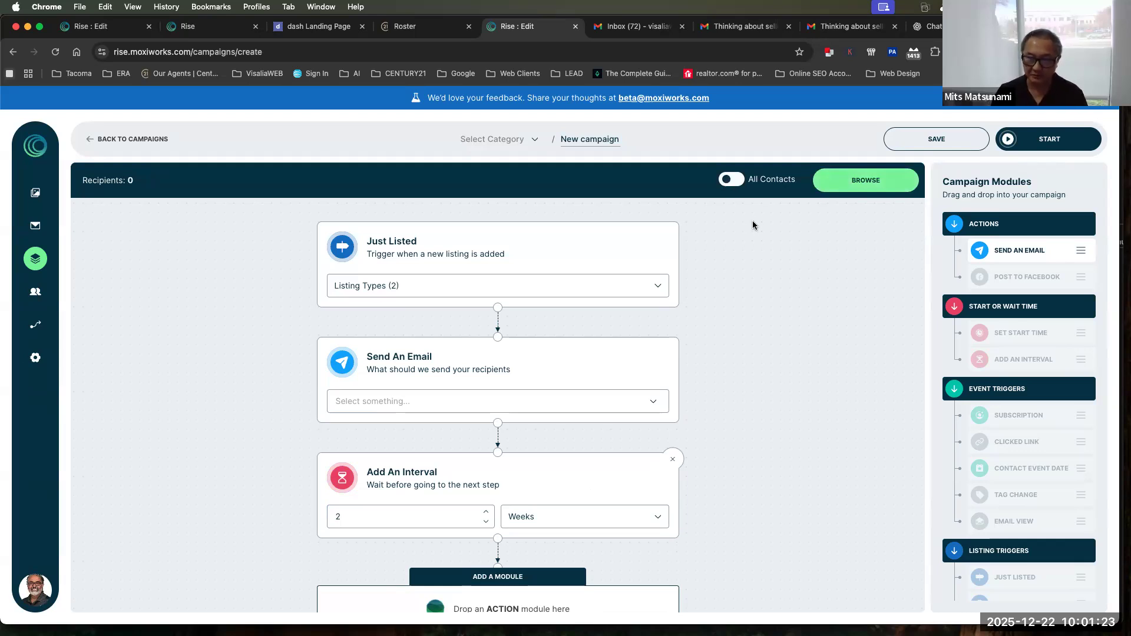
scroll(752, 225, "down", 2)
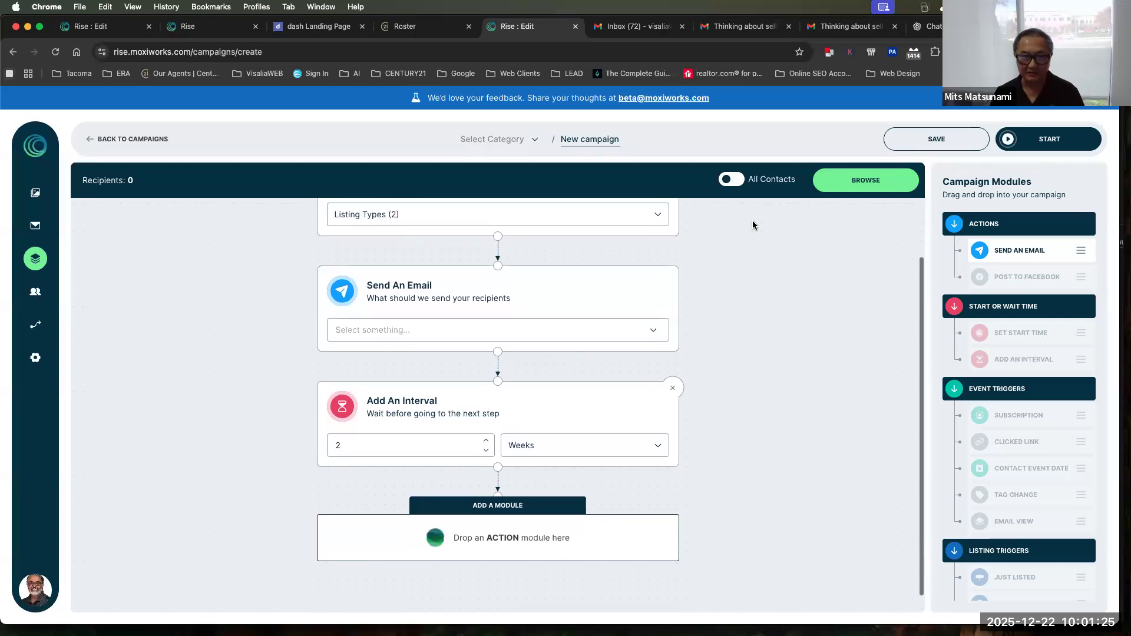
scroll(752, 221, "down", 1)
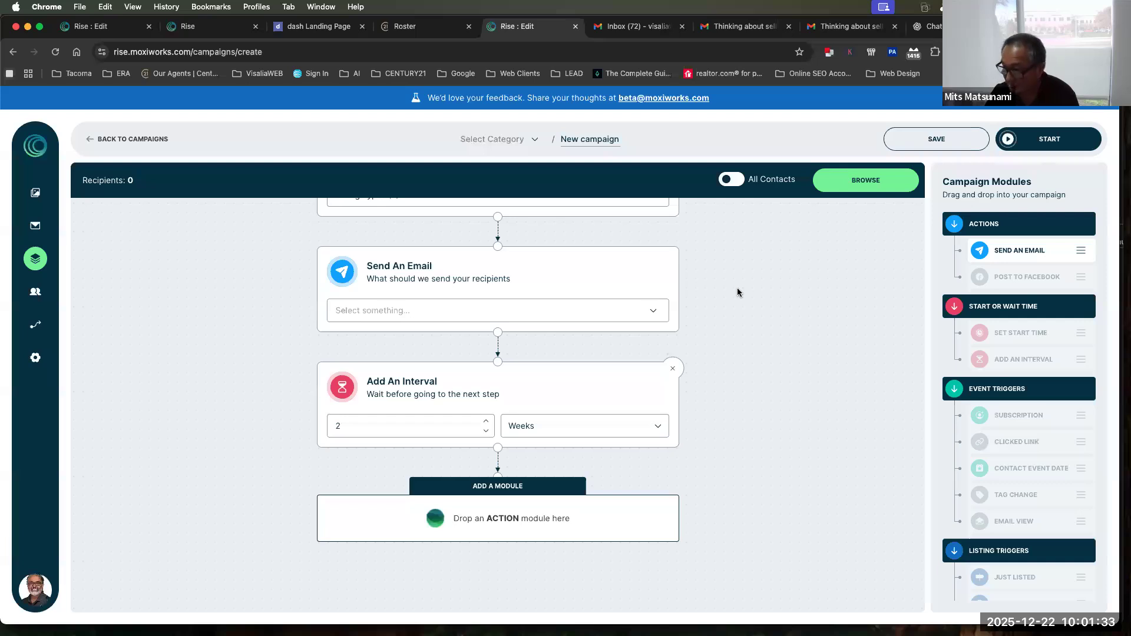
scroll(752, 330, "up", 3)
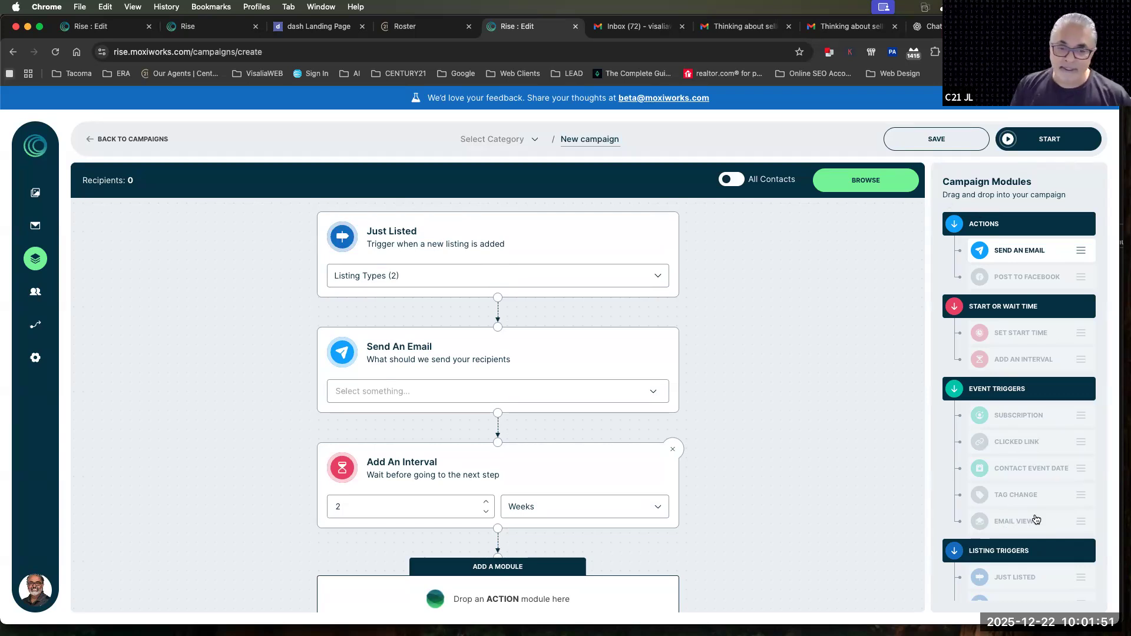
Remove the Add An Interval module and leave the new campaign without saving it
left_click(672, 449)
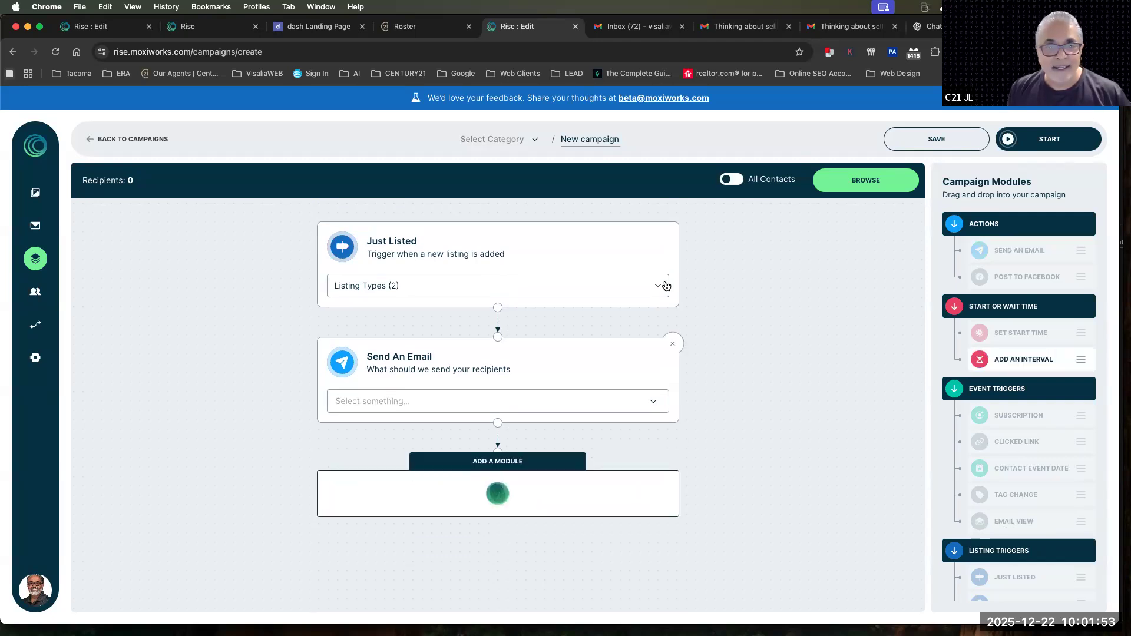
left_click(137, 140)
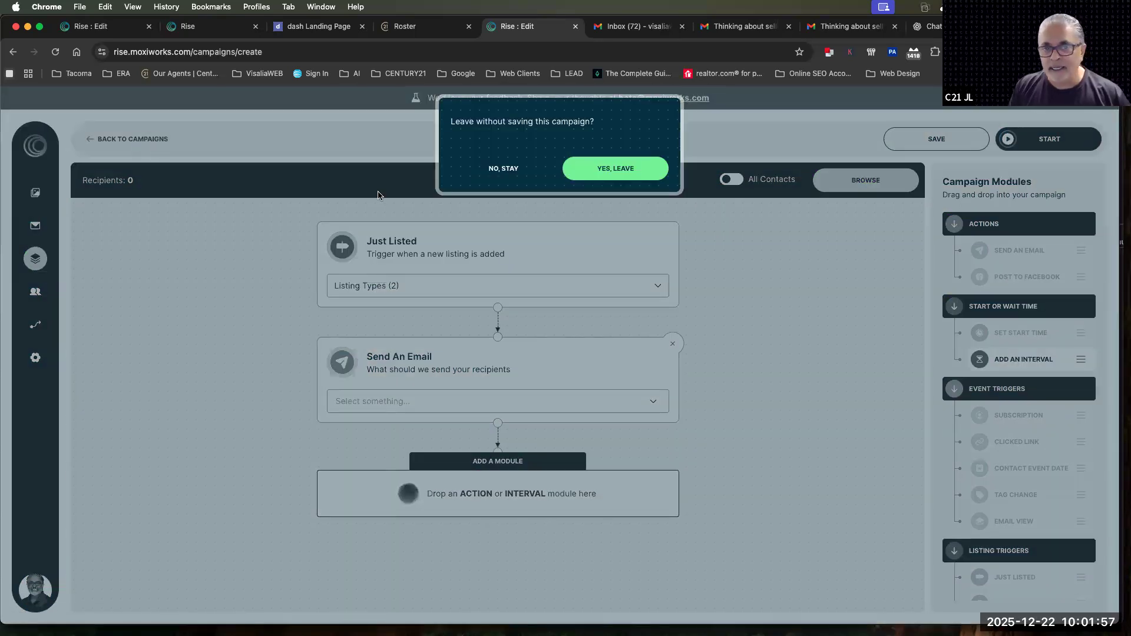
left_click(620, 172)
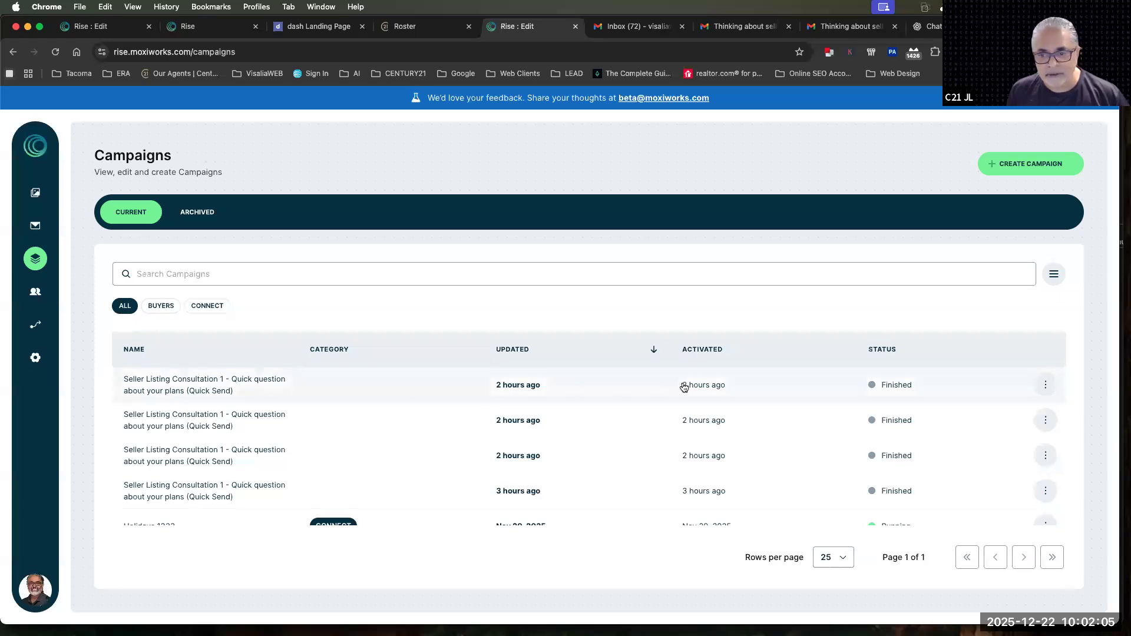
Open the performance report of the running Holidays 1333 campaign from the campaigns list
scroll(684, 387, "down", 1)
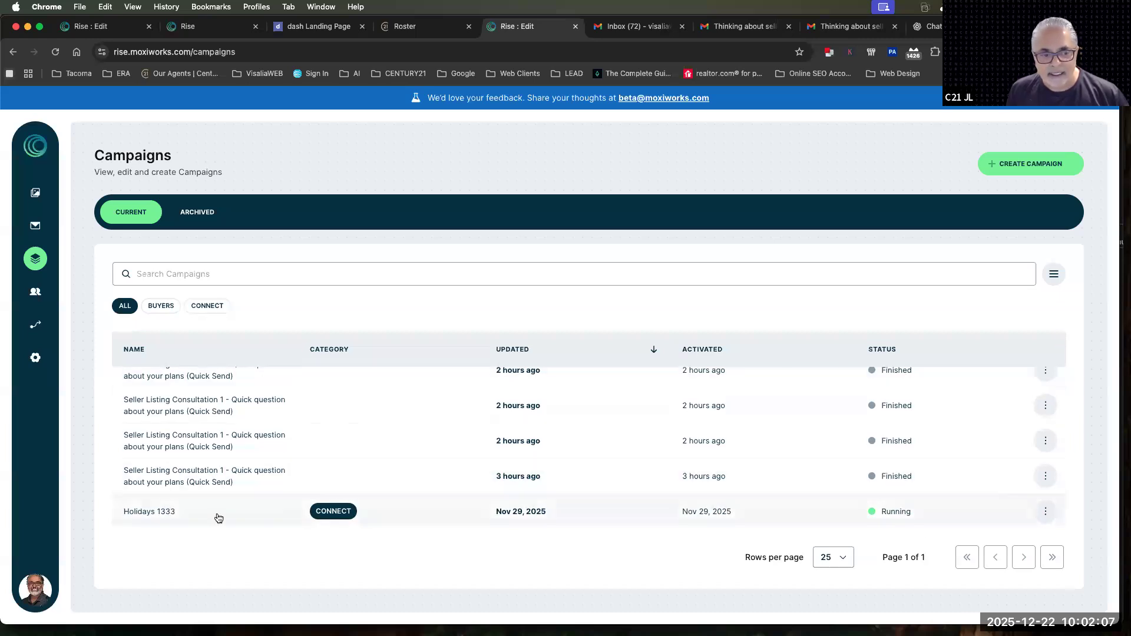
scroll(141, 511, "down", 1)
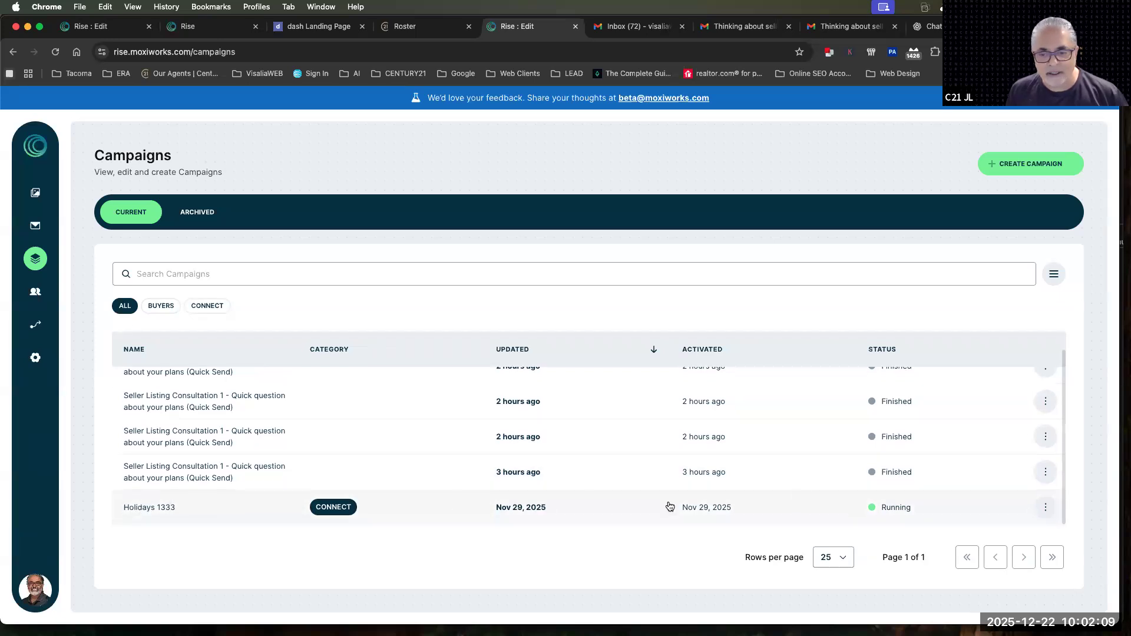
left_click(1045, 508)
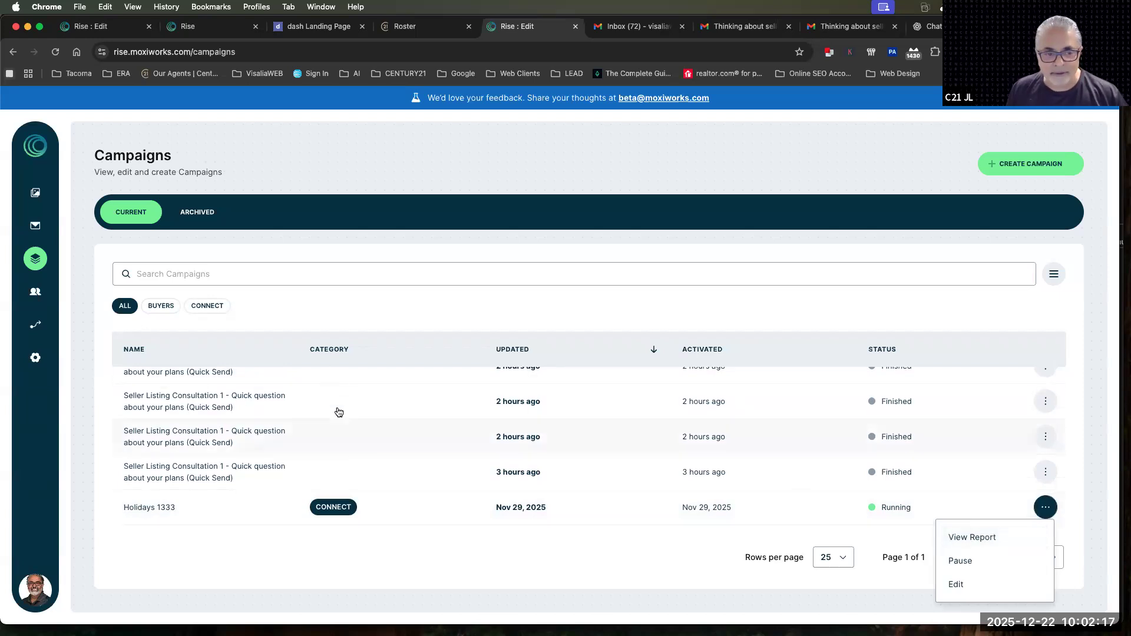
left_click(962, 537)
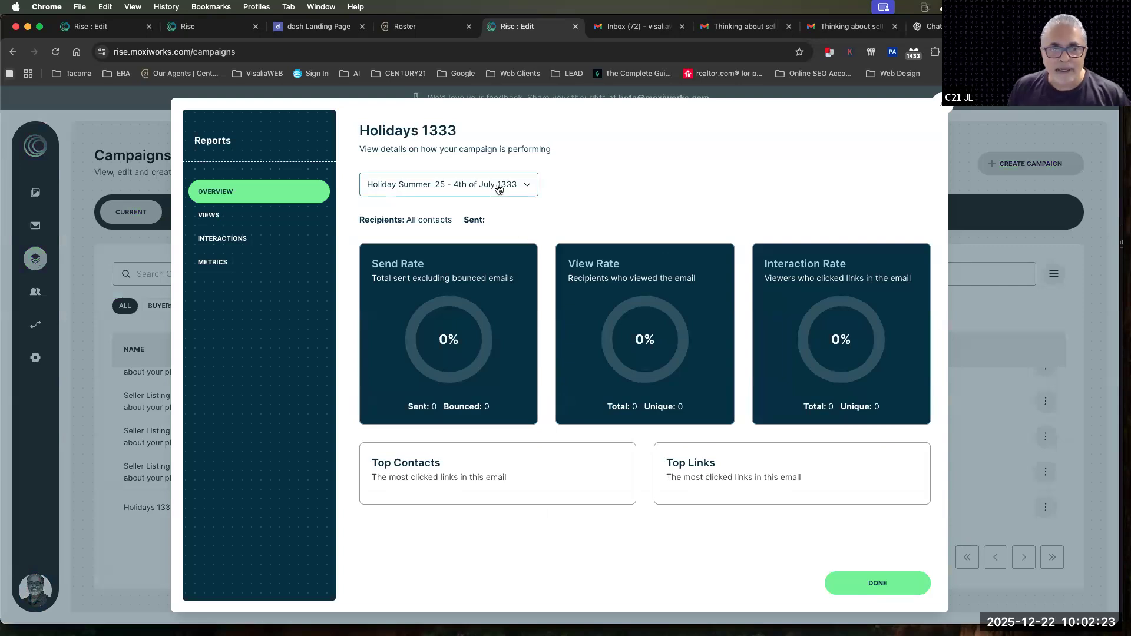
Switch the Holidays 1333 report to the Holiday Winter '25 - Holiday Season 1333 email
left_click(499, 190)
scroll(501, 221, "down", 4)
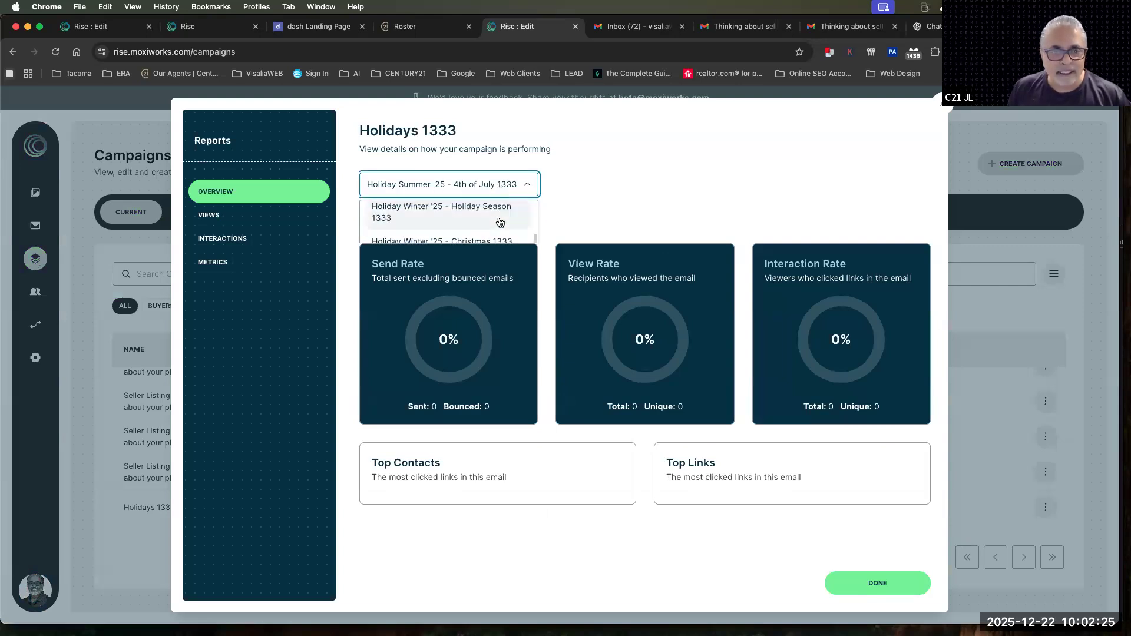
scroll(500, 222, "down", 1)
scroll(500, 222, "up", 3)
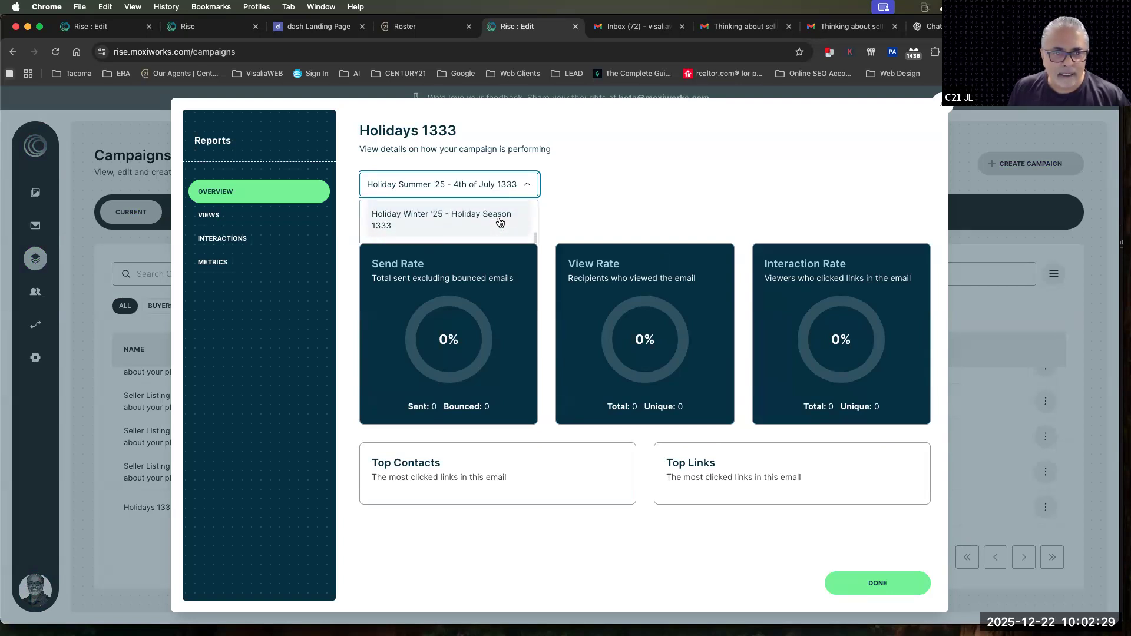
left_click(496, 218)
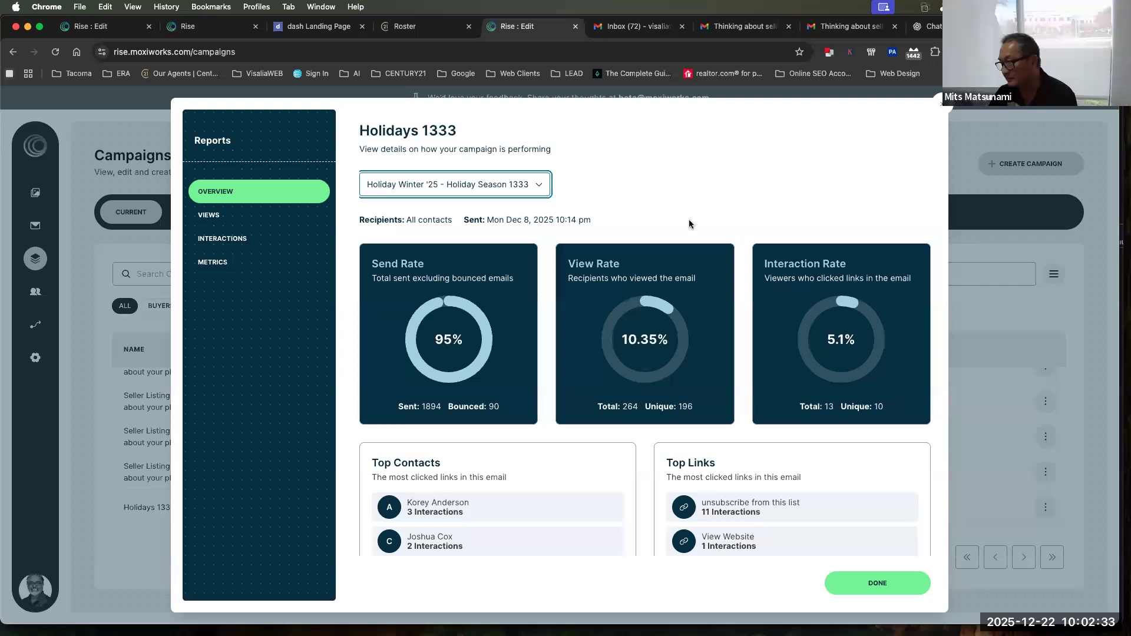
Examine the email's send, view and interaction rates, sent and bounced counts, top contacts and top links in the report overview
double_click(454, 339)
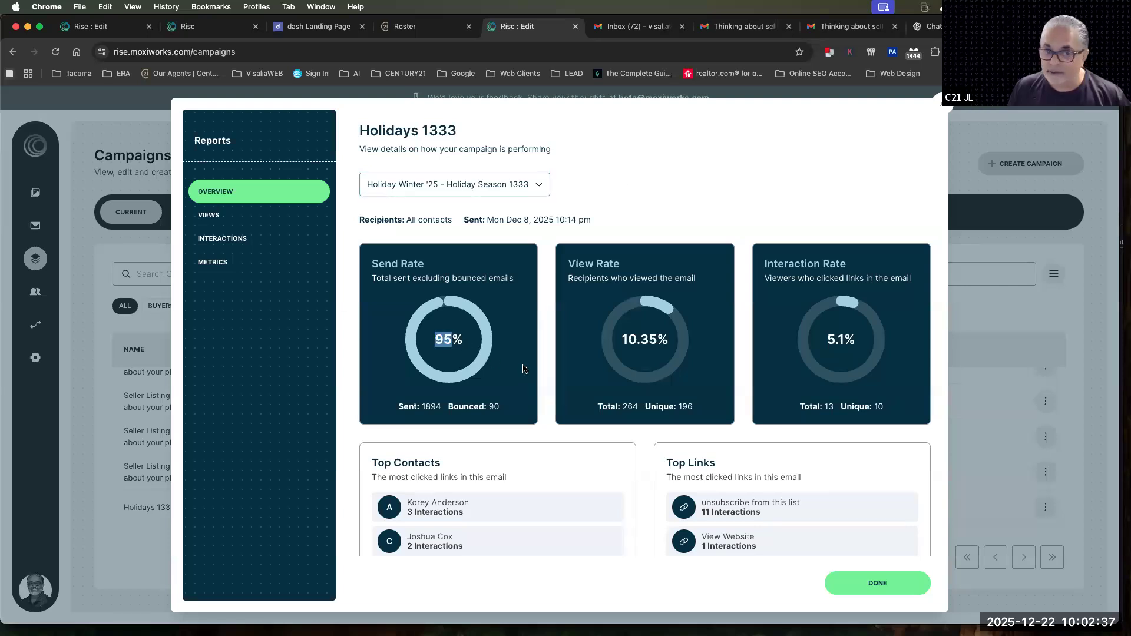
double_click(438, 406)
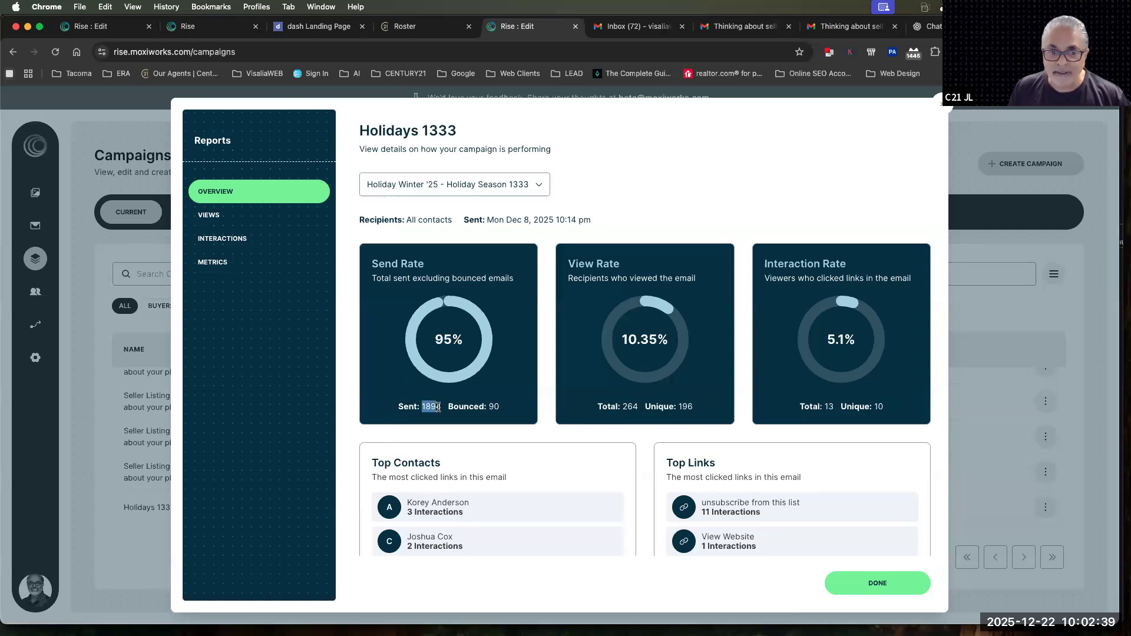
left_click(490, 405)
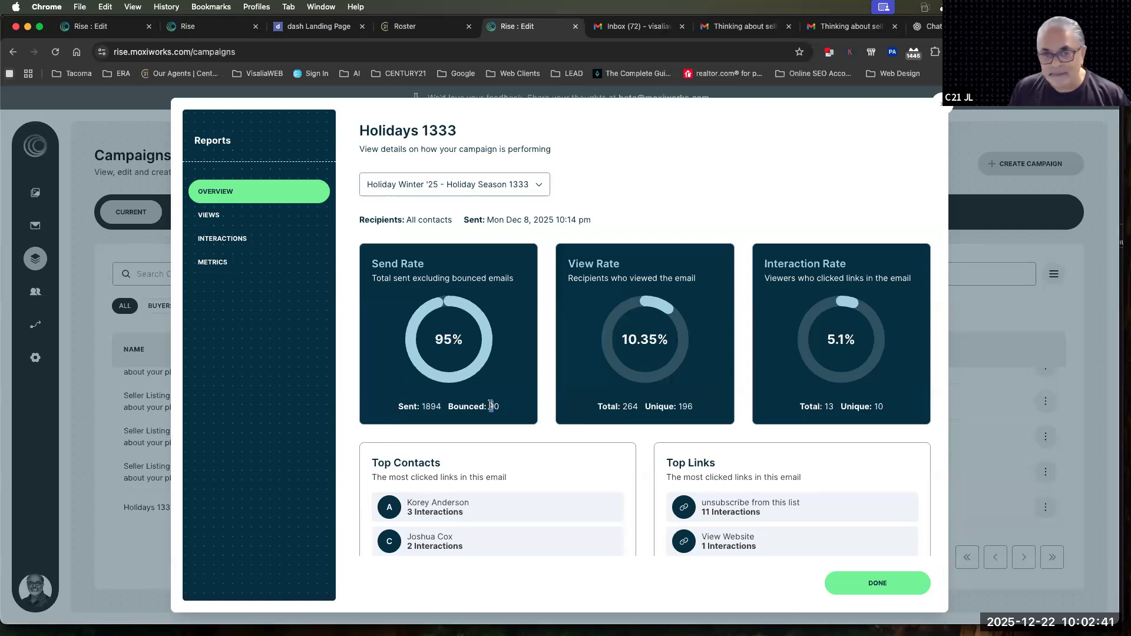
left_click_drag(624, 340, 670, 341)
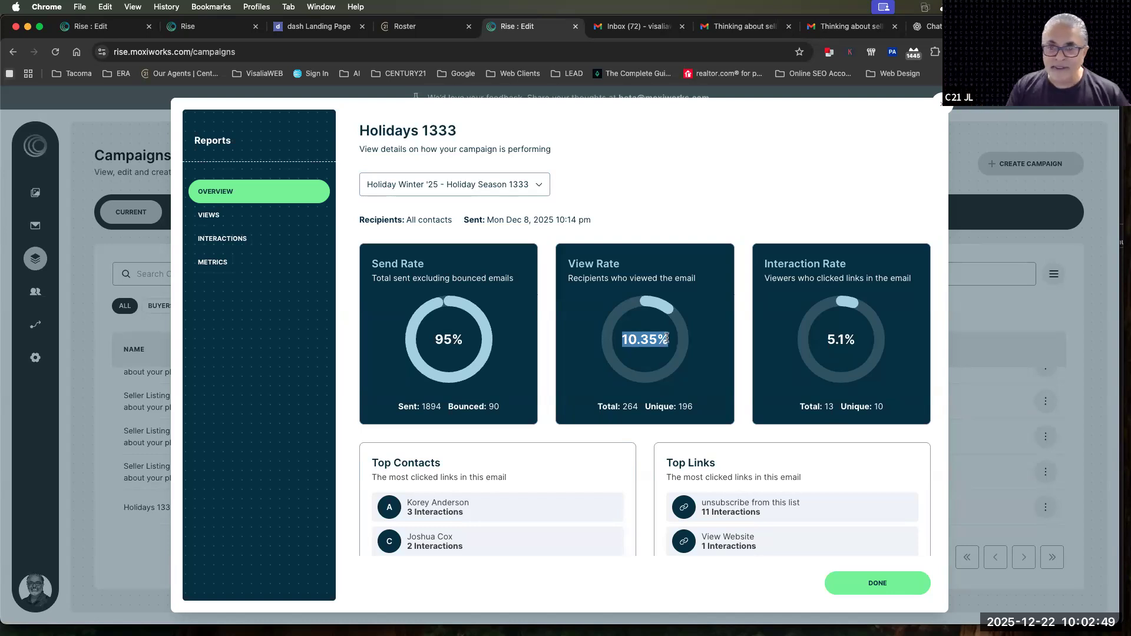
left_click_drag(827, 341, 852, 344)
scroll(853, 342, "down", 3)
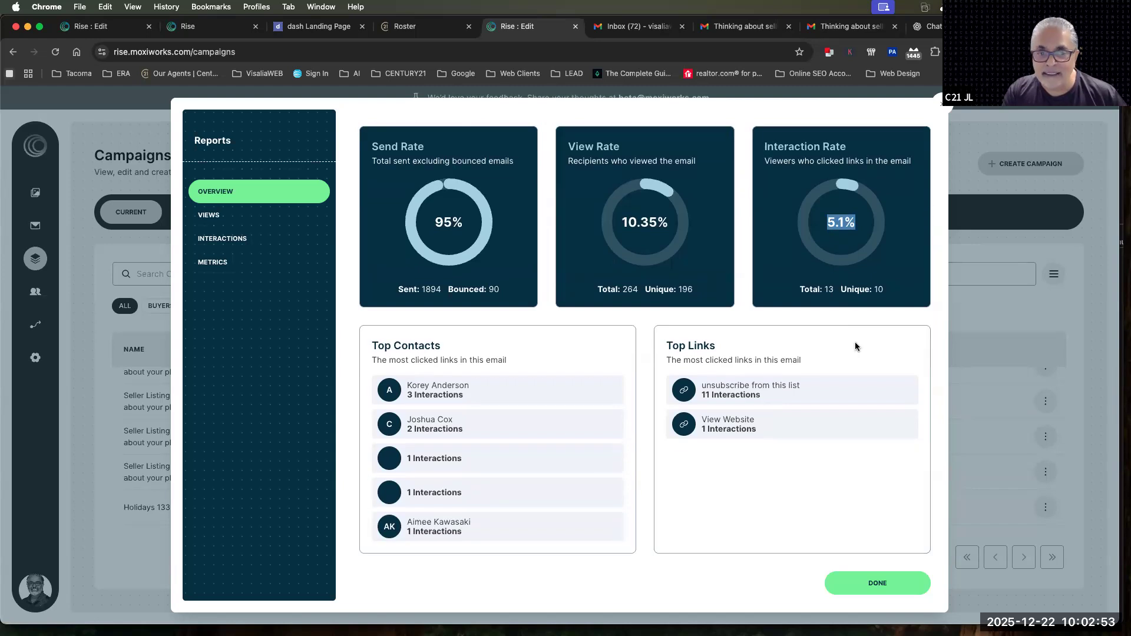
left_click_drag(377, 342, 444, 358)
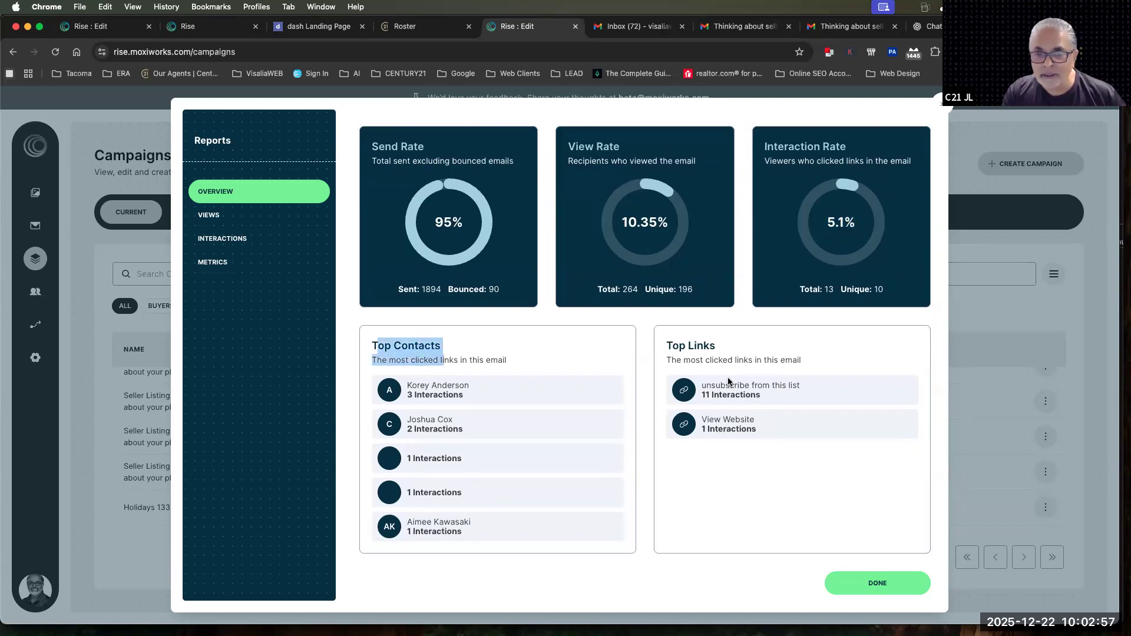
left_click_drag(774, 431, 673, 353)
scroll(677, 360, "up", 3)
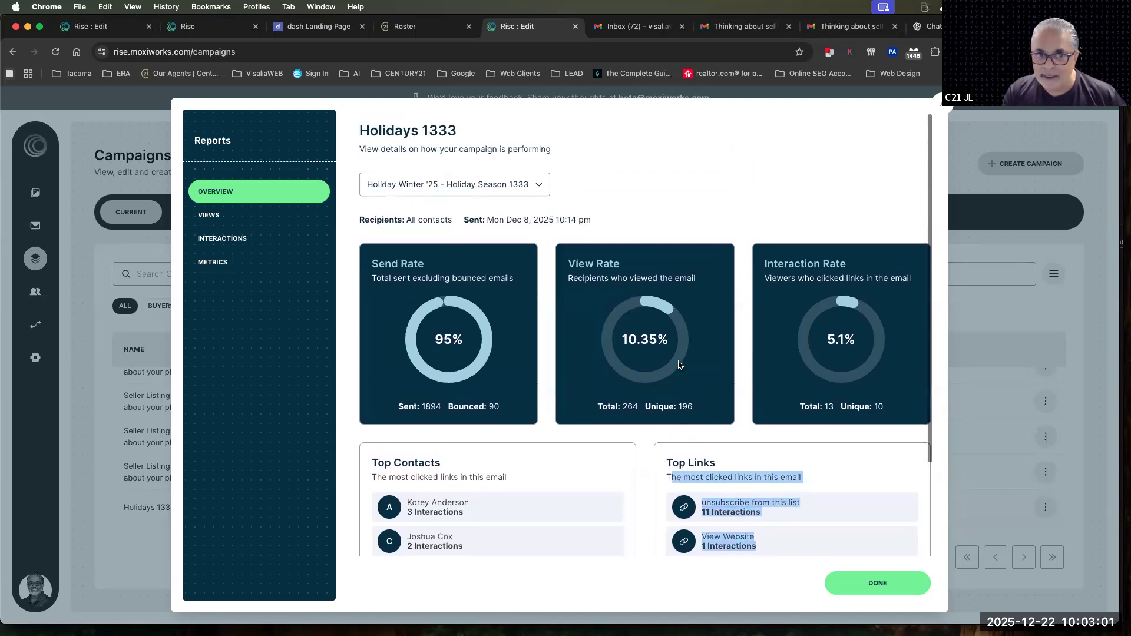
Review the report's Views section, including the list of contacts who opened the email and its total and unique views
left_click(213, 217)
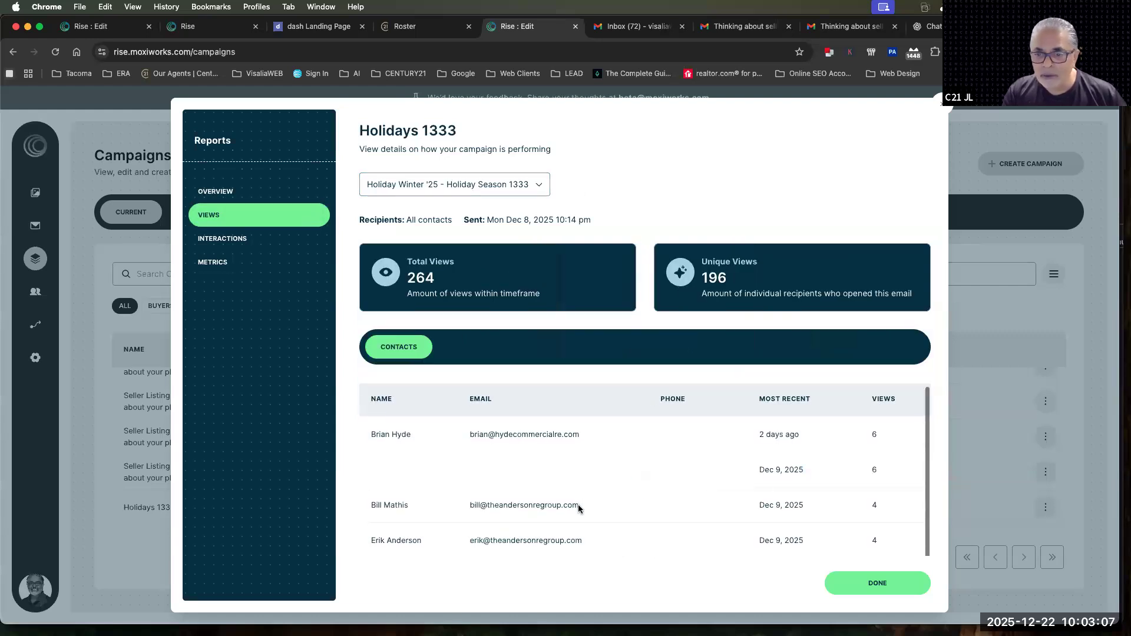
scroll(578, 503, "down", 5)
scroll(578, 505, "down", 2)
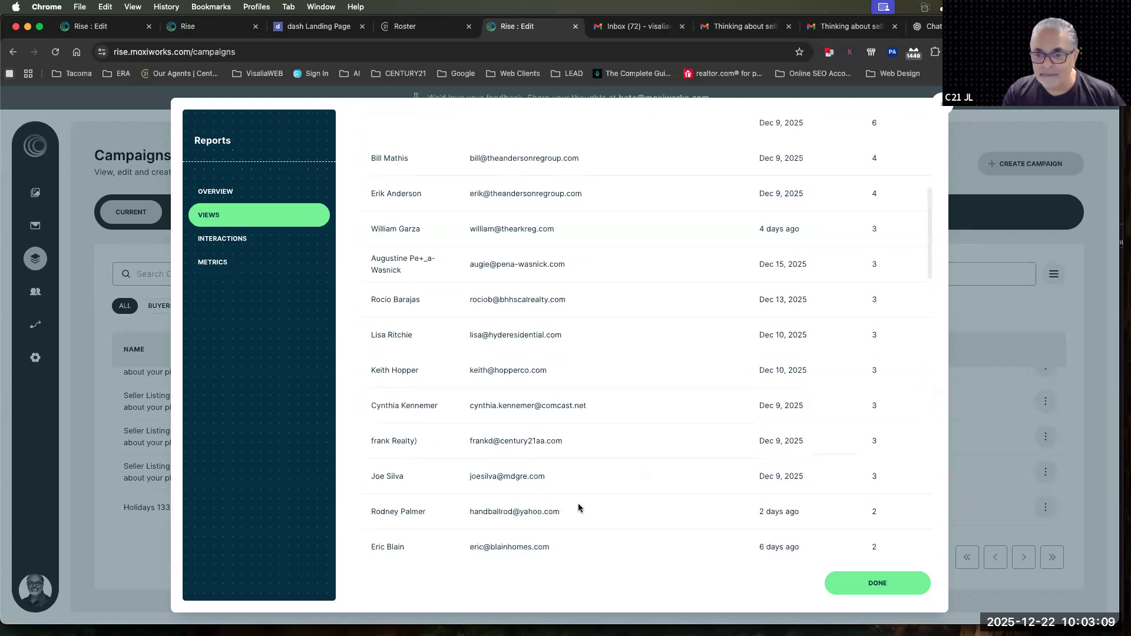
scroll(579, 508, "down", 5)
scroll(578, 508, "down", 10)
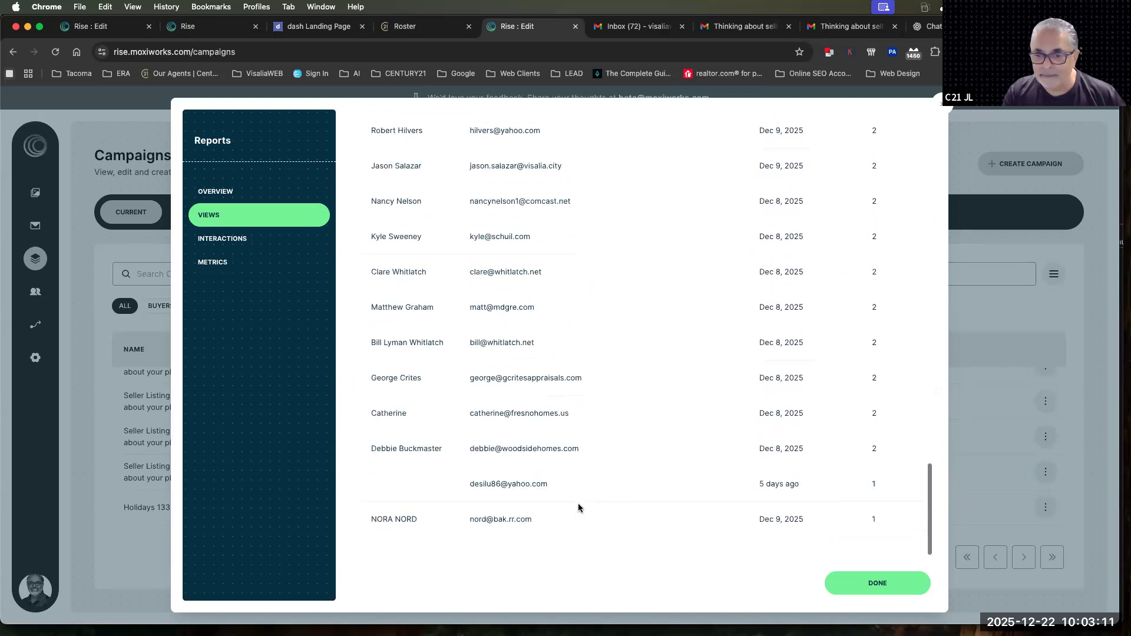
scroll(578, 508, "up", 20)
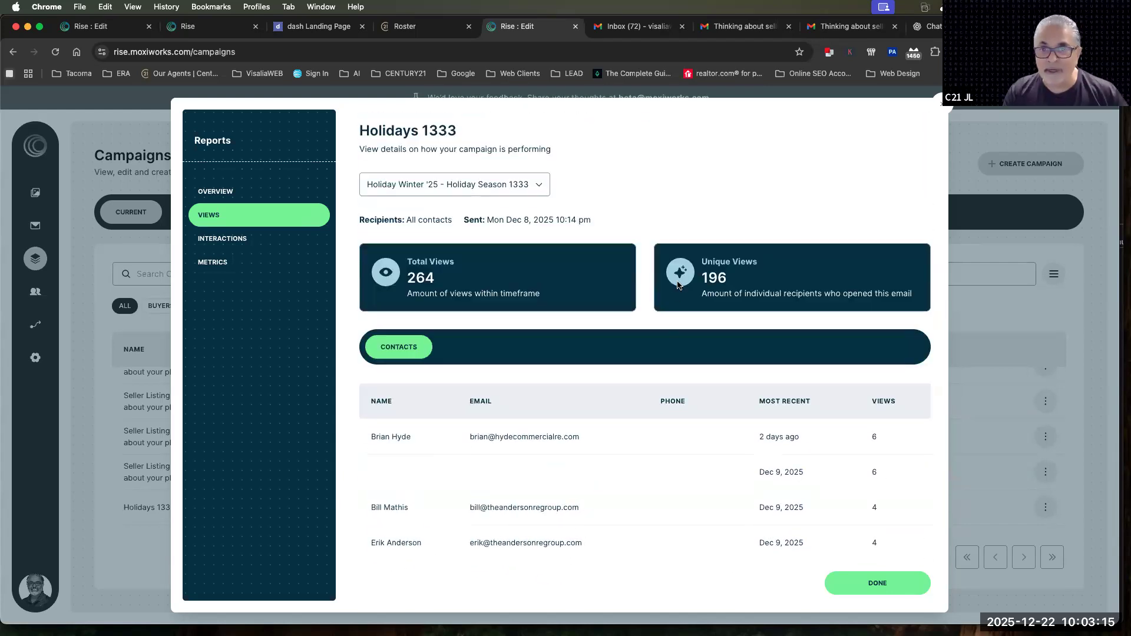
Review the report's Interactions section, checking the number of links and the contacts who interacted
left_click(213, 241)
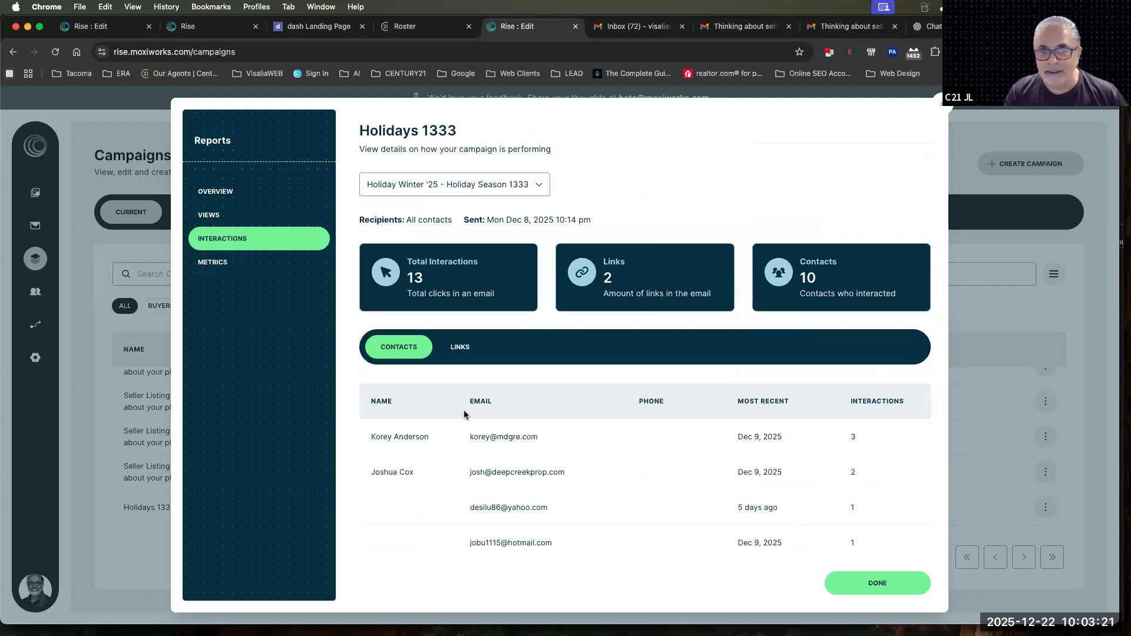
double_click(607, 277)
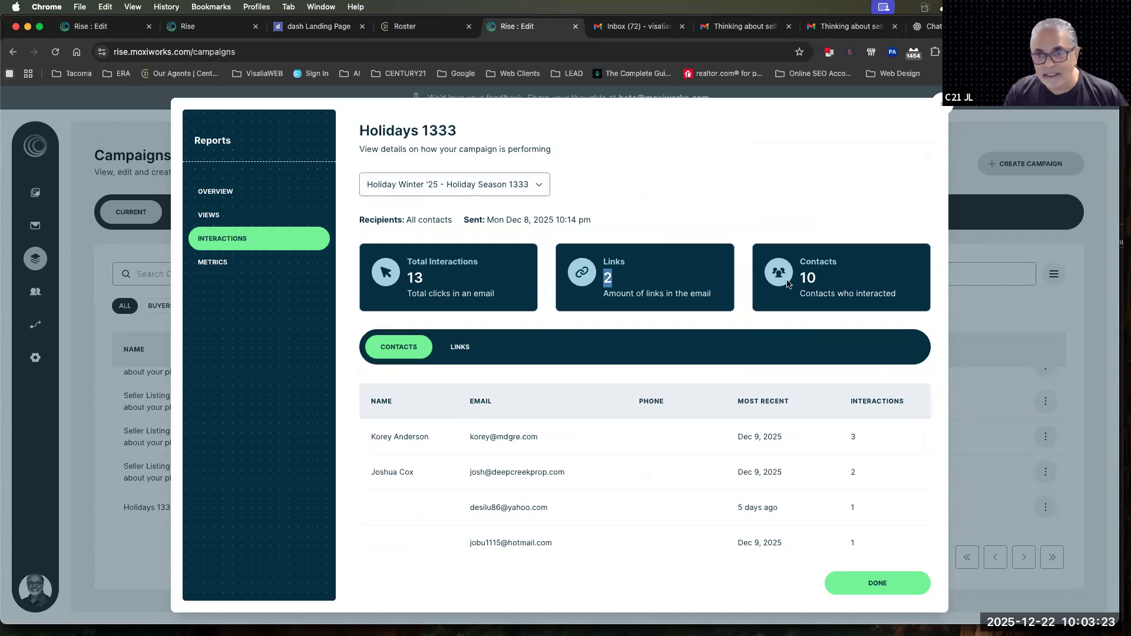
double_click(805, 278)
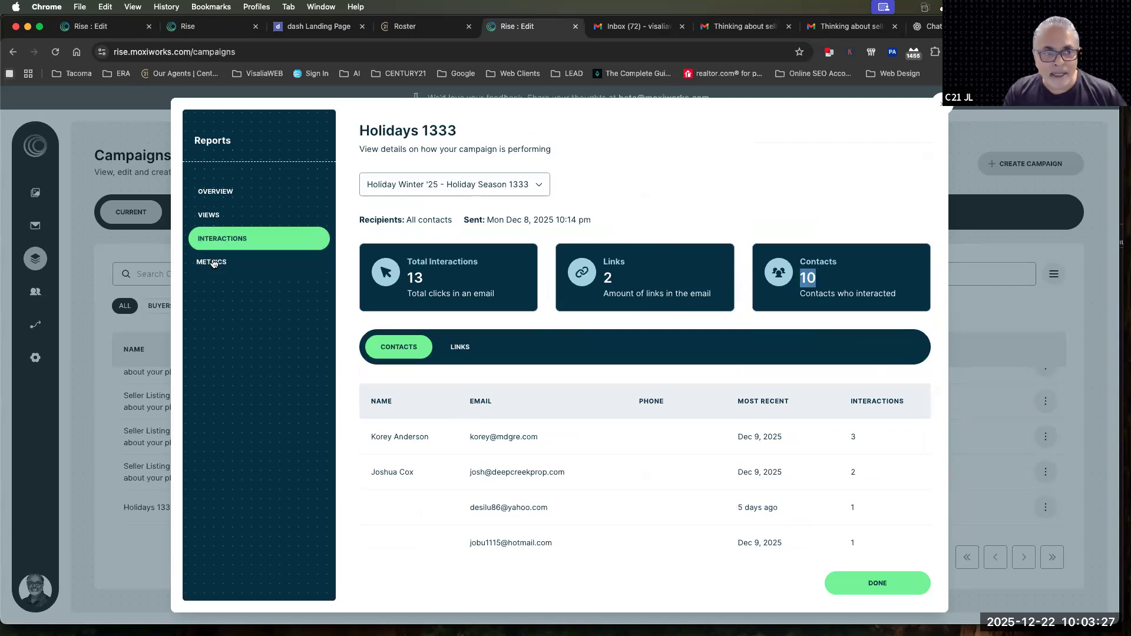
Review the report's Metrics section, checking the unsubscription rate, complaints and devices used to view the email
left_click(214, 263)
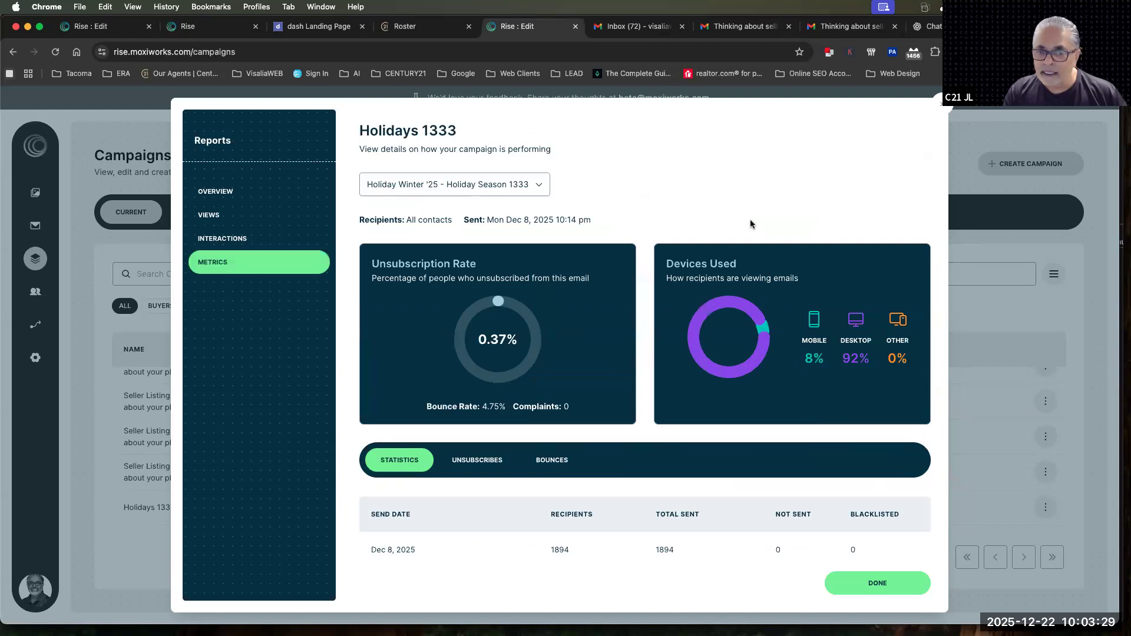
scroll(750, 219, "down", 1)
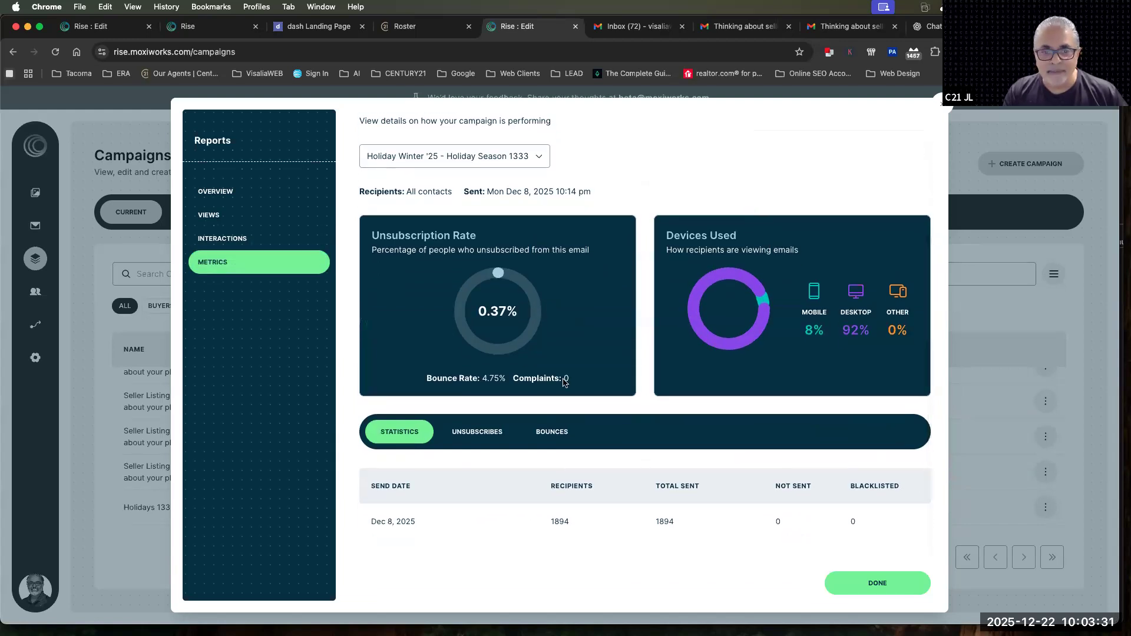
left_click_drag(490, 311, 521, 313)
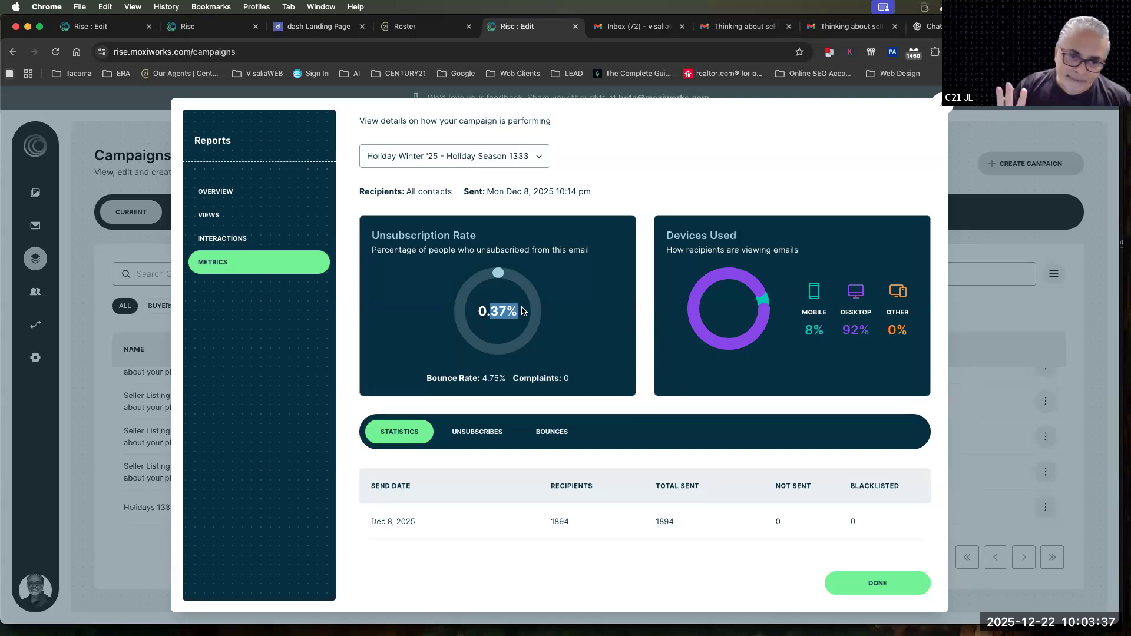
left_click(568, 381)
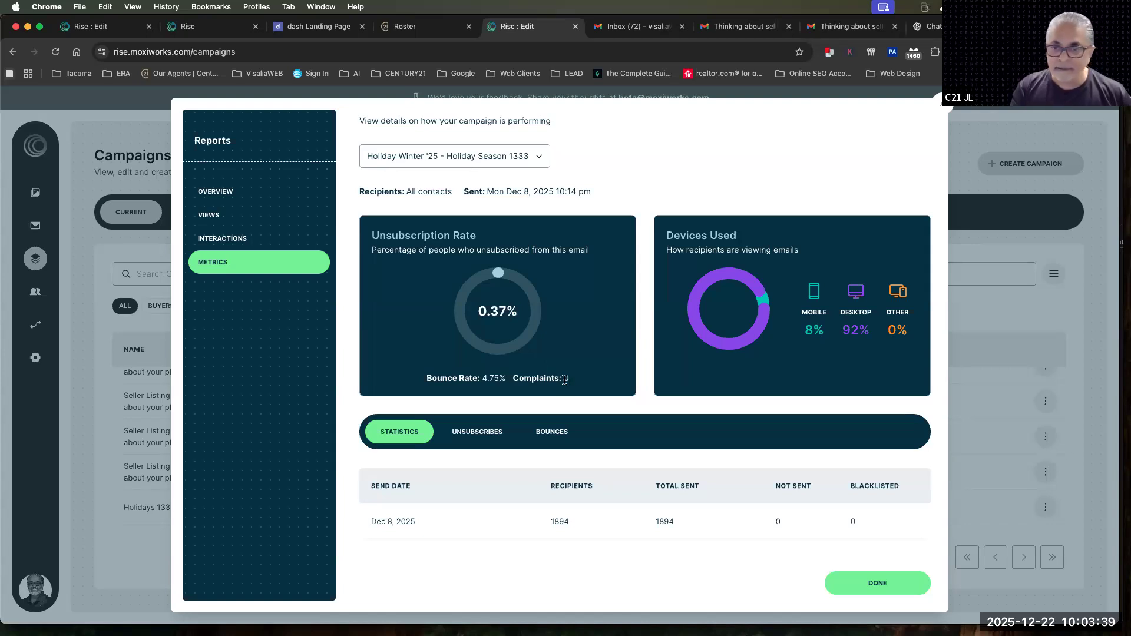
left_click_drag(666, 239, 796, 262)
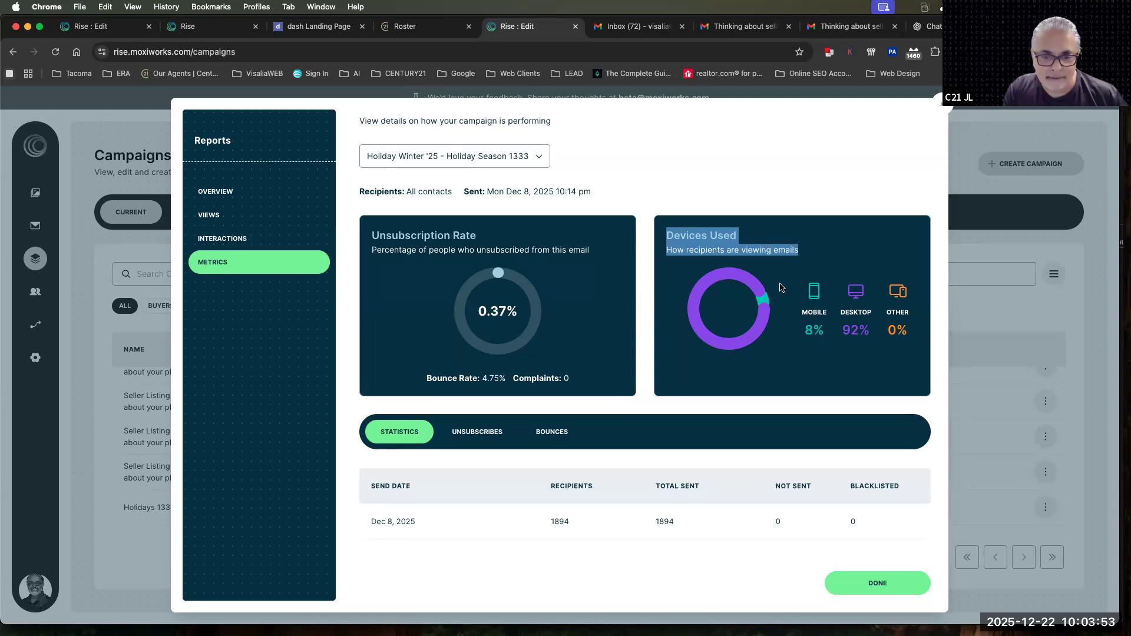
left_click(766, 164)
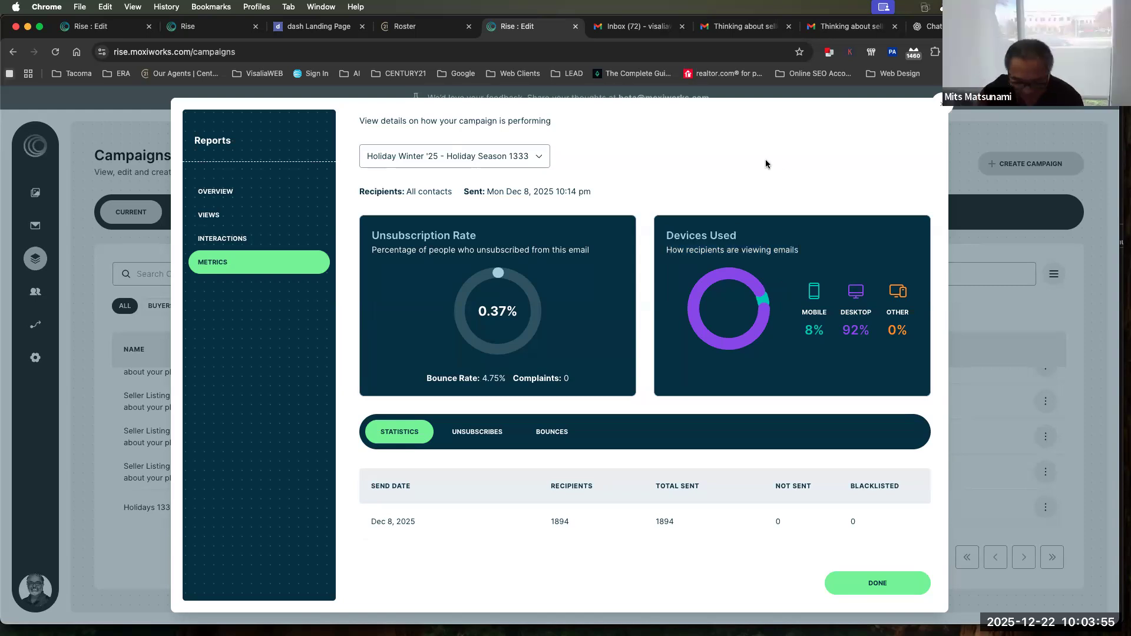
scroll(766, 163, "up", 1)
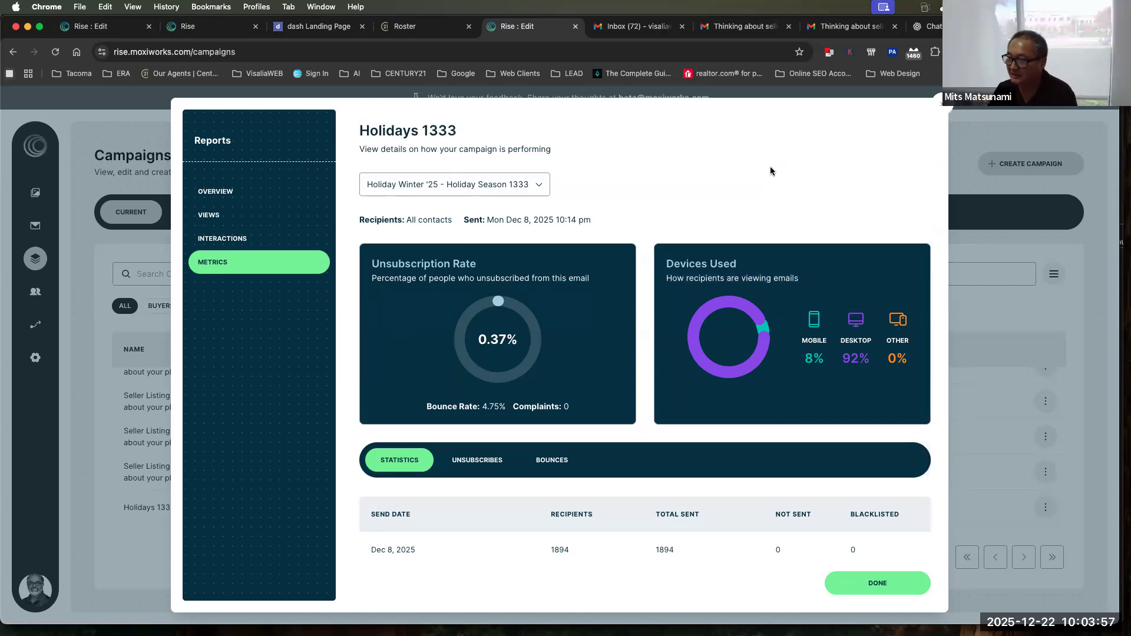
scroll(770, 166, "down", 1)
scroll(770, 166, "up", 1)
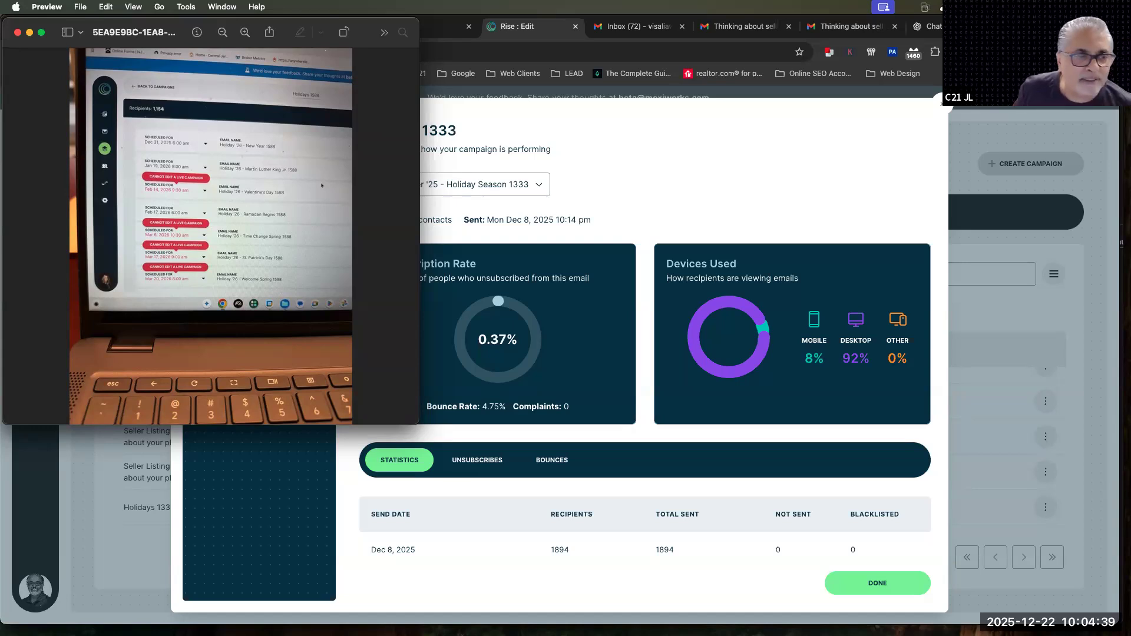
Close the previewed photo and the campaign report, and pause the running Holidays 1333 campaign
left_click(17, 33)
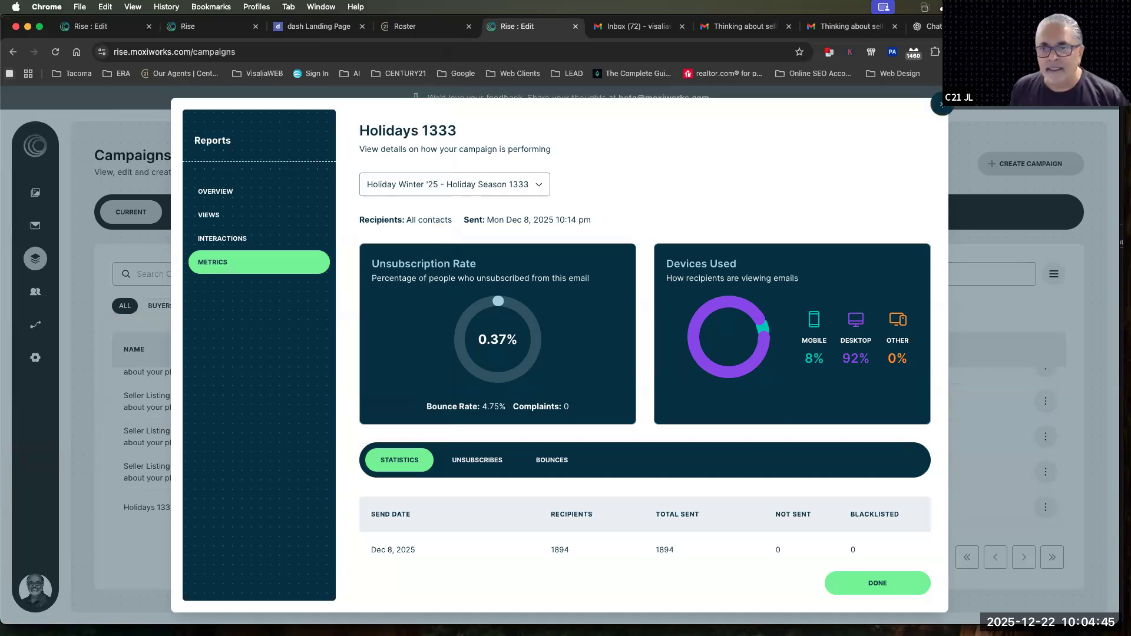
left_click(942, 104)
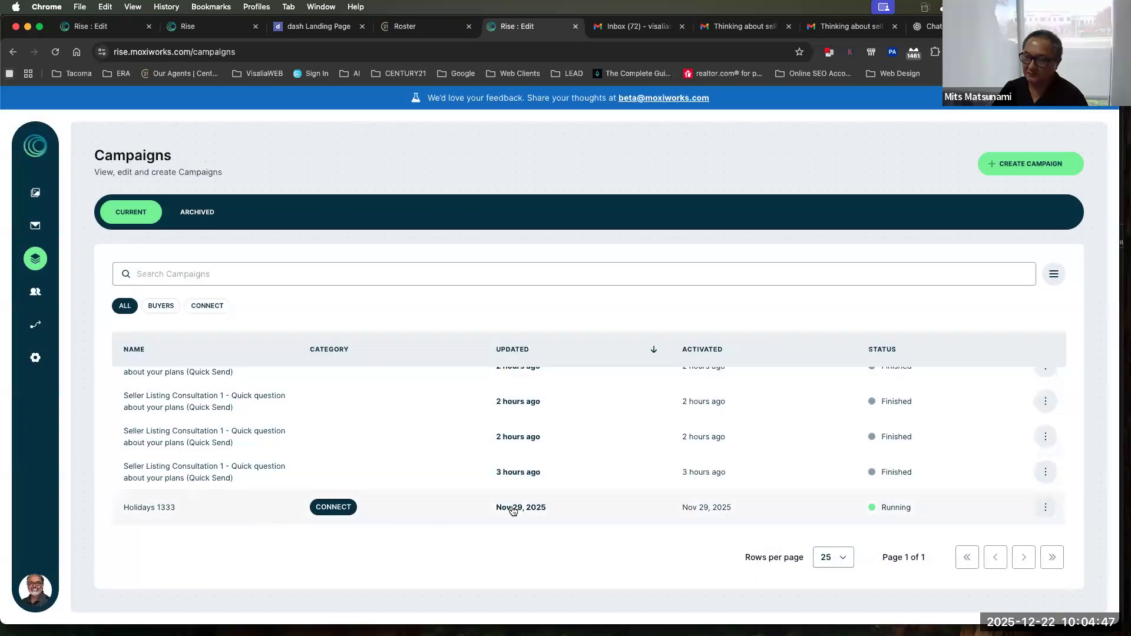
left_click(904, 507)
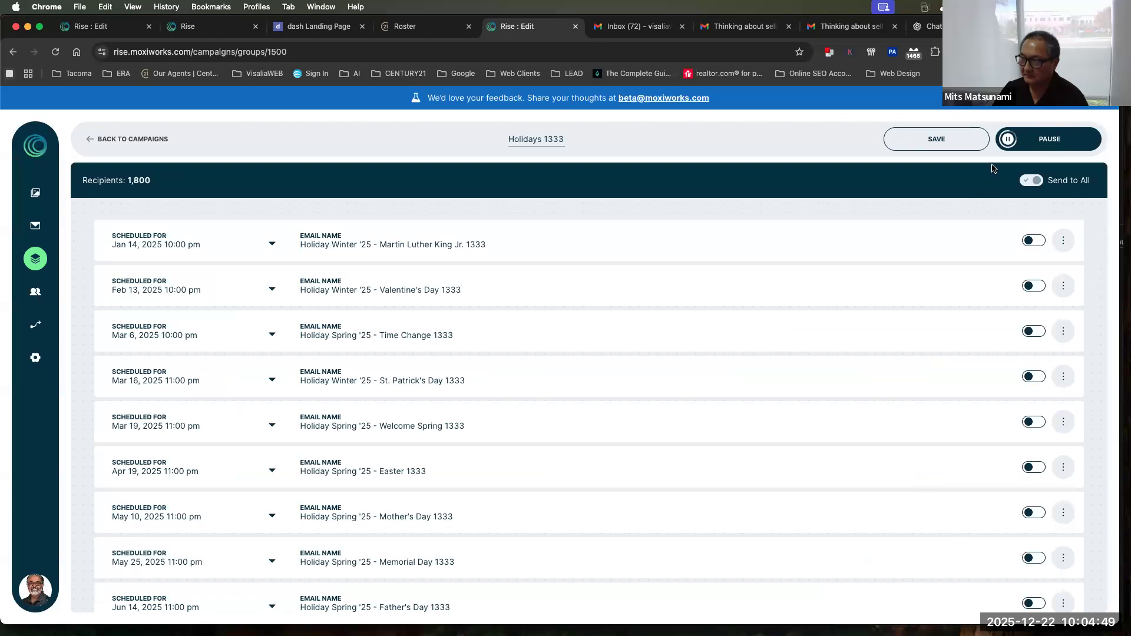
left_click(1043, 140)
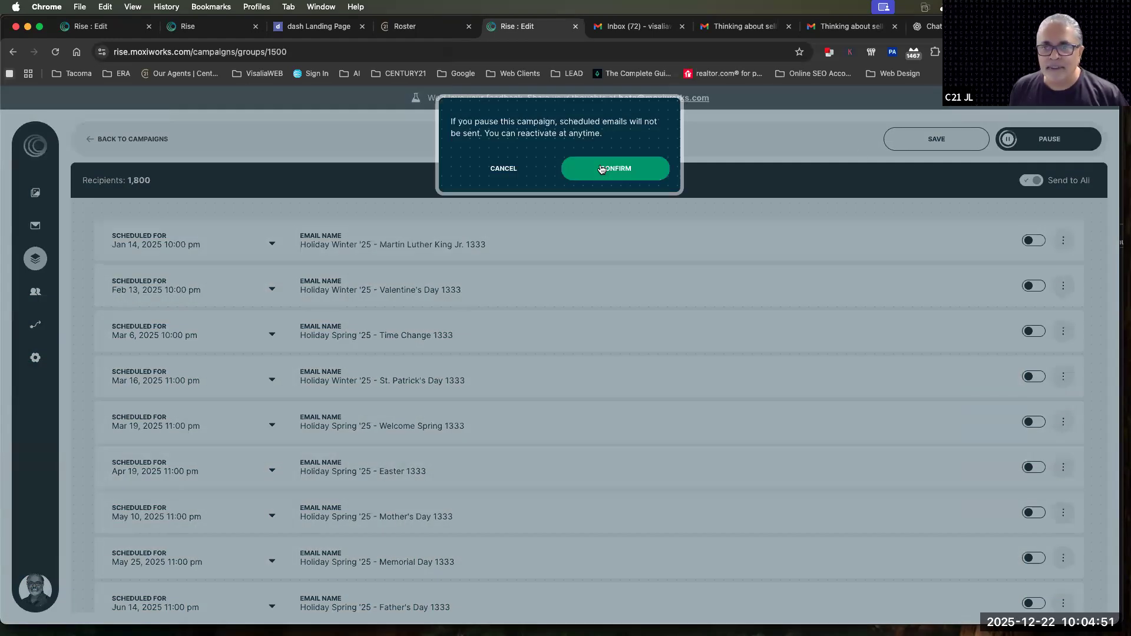
left_click(602, 169)
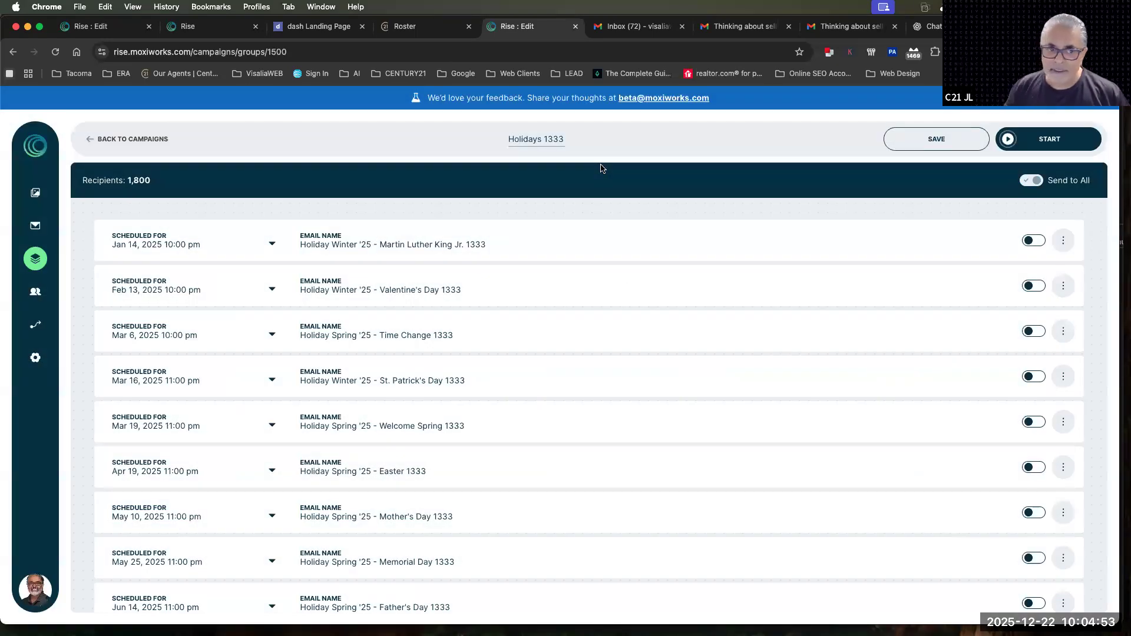
Open the Holiday Winter '25 - Christmas 1333 email from the campaign's schedule for editing
scroll(627, 291, "down", 3)
scroll(627, 291, "down", 6)
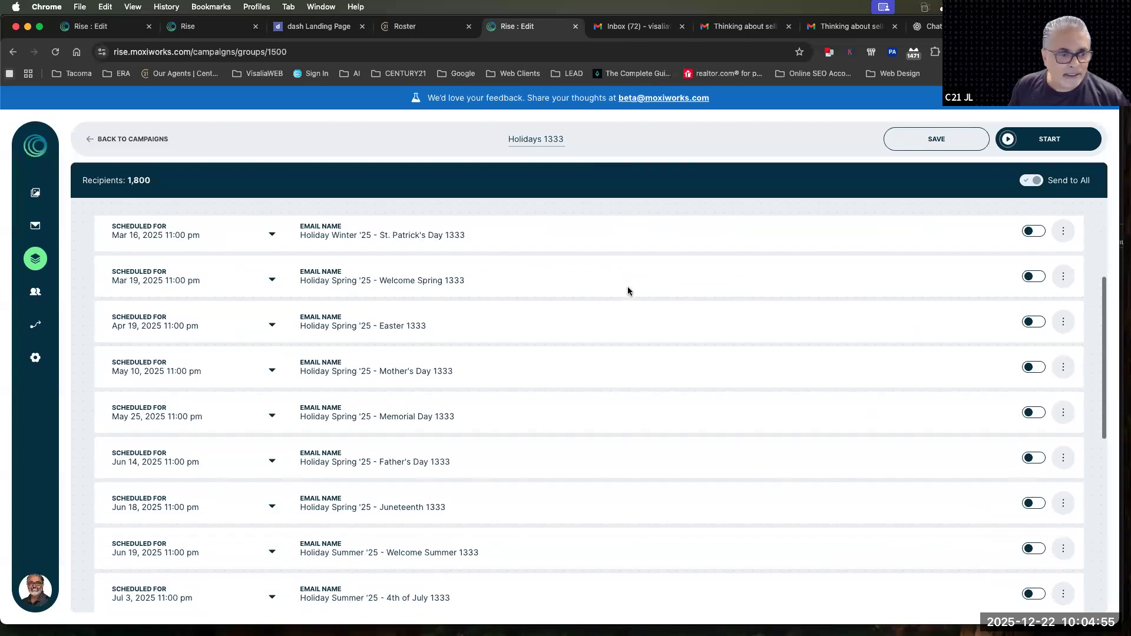
scroll(628, 290, "down", 3)
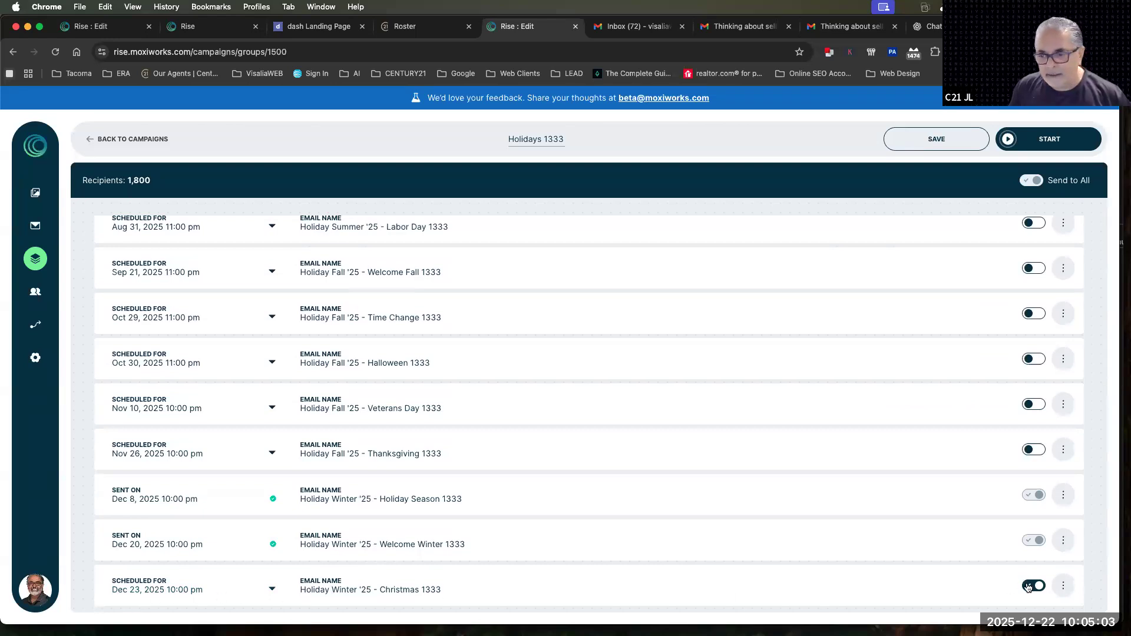
left_click(1065, 586)
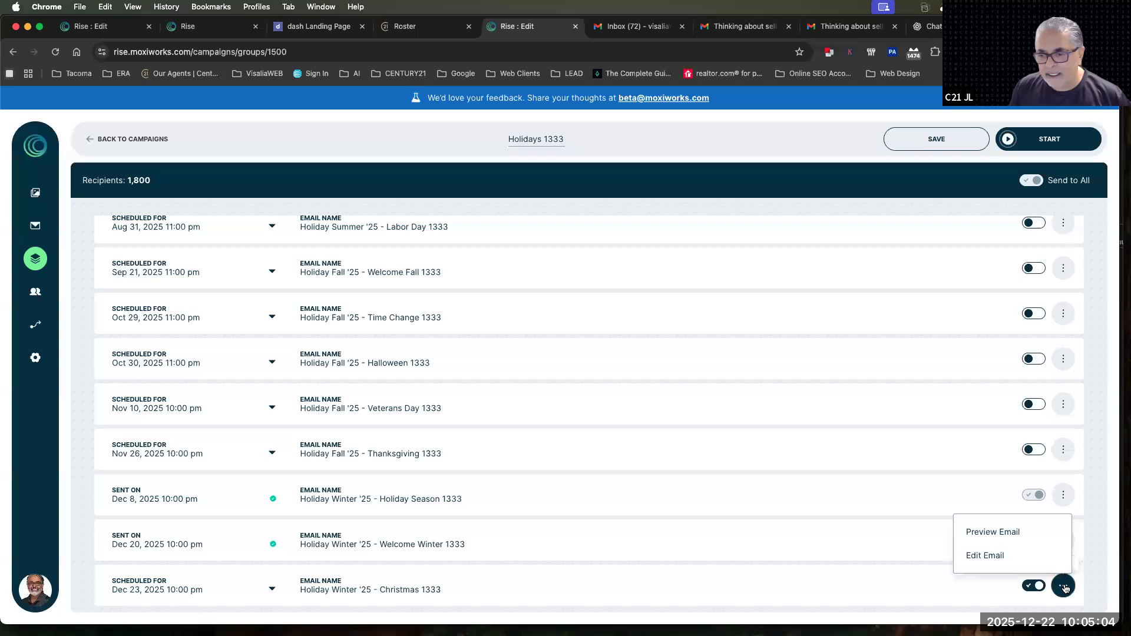
left_click(992, 557)
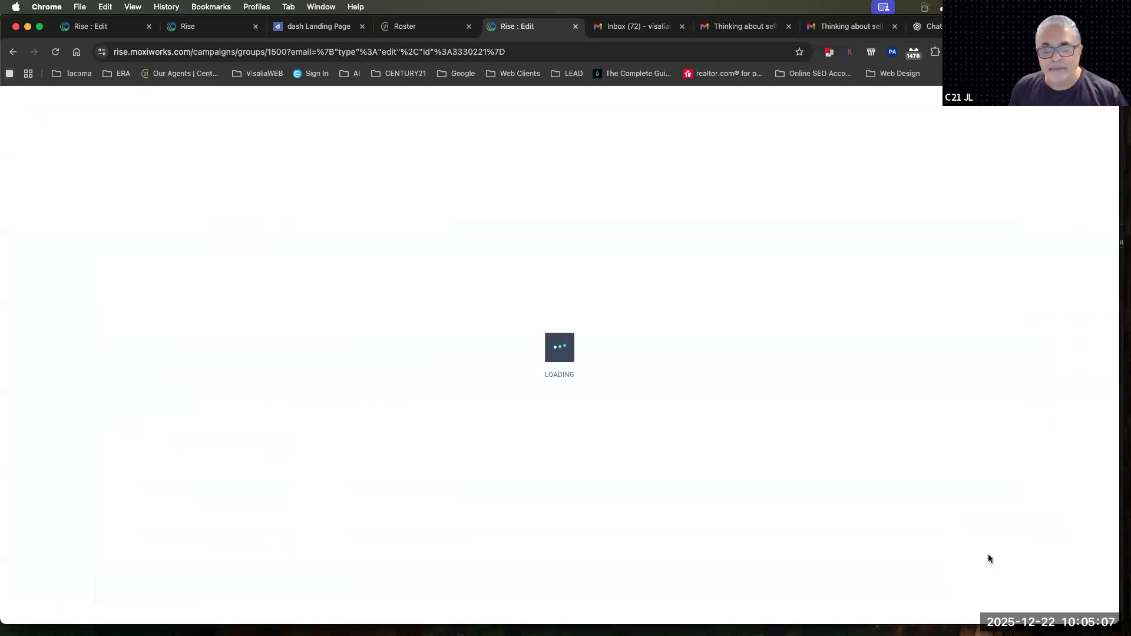
Rewrite the "As we gather to share" paragraph beside the poinsettia image using Smart Copy with a Casual tone
scroll(710, 489, "down", 5)
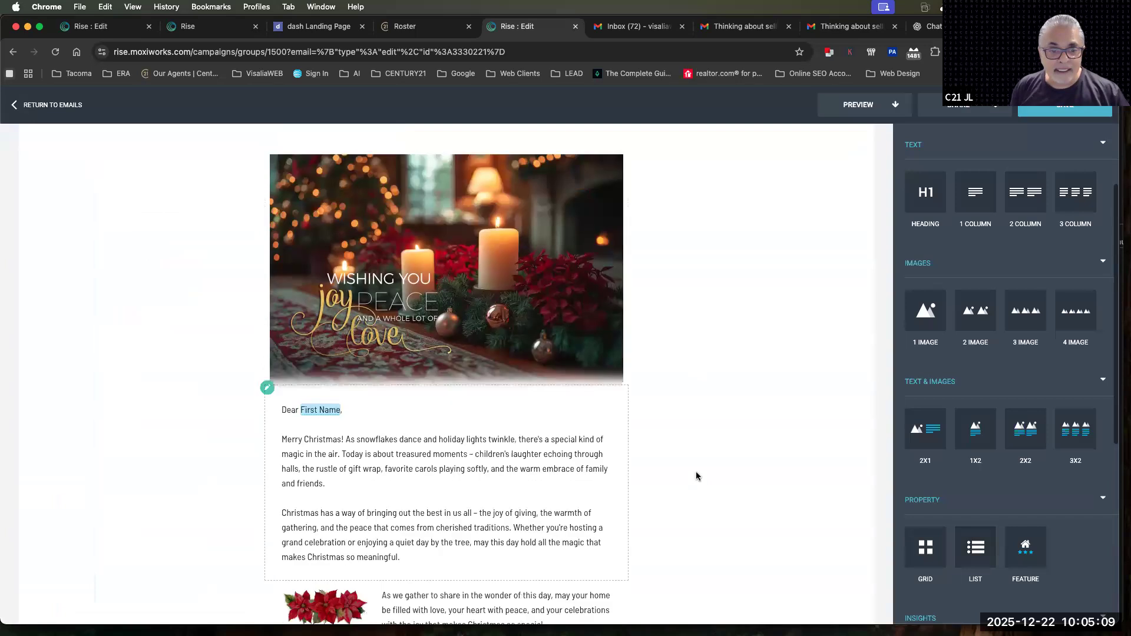
left_click(505, 418)
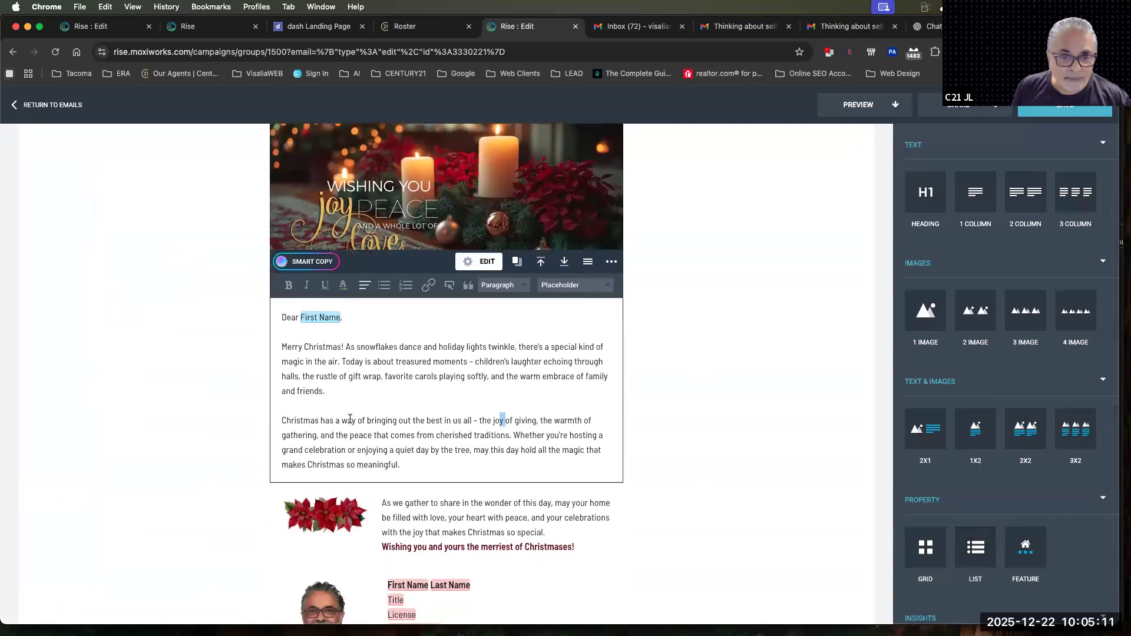
left_click_drag(478, 421, 282, 420)
scroll(529, 396, "down", 3)
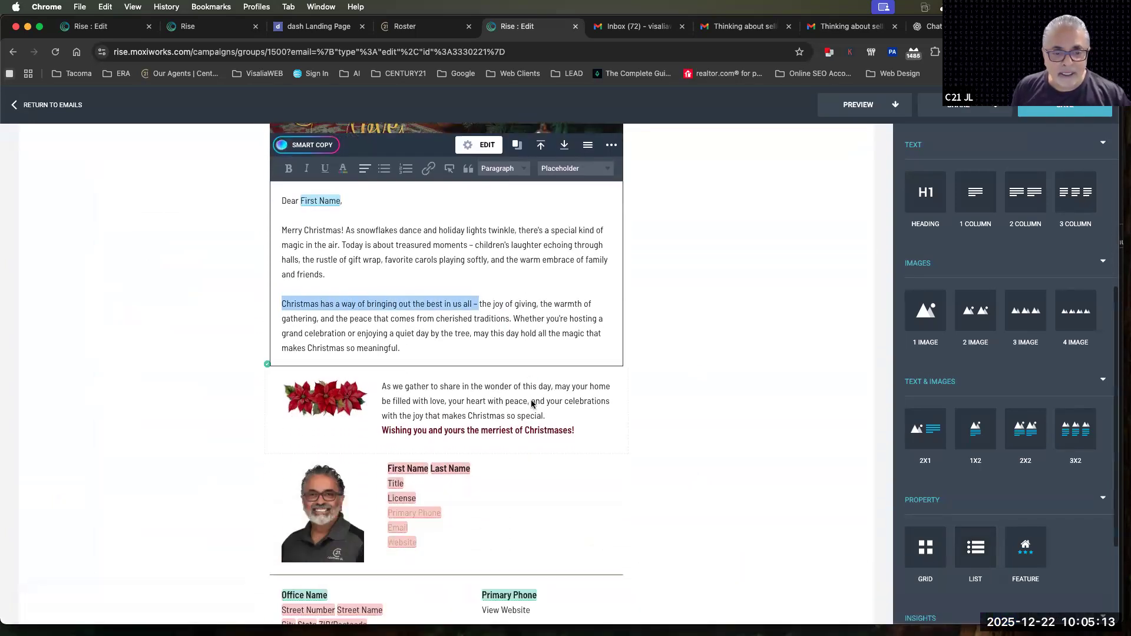
left_click(389, 327)
left_click_drag(382, 322, 546, 352)
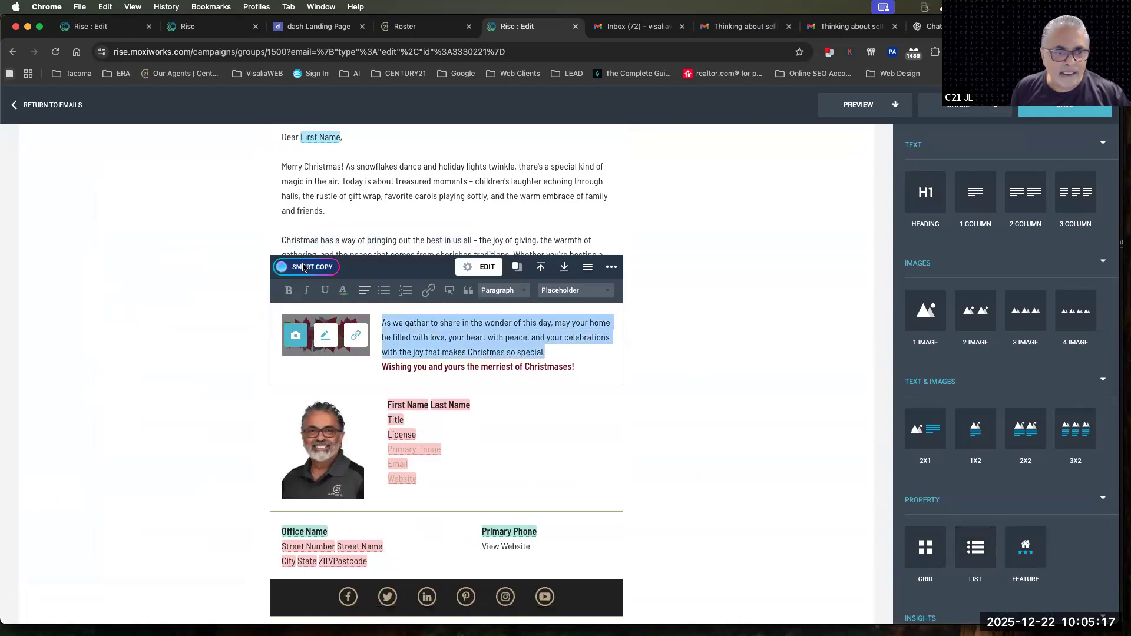
left_click(283, 267)
left_click(499, 269)
left_click(431, 269)
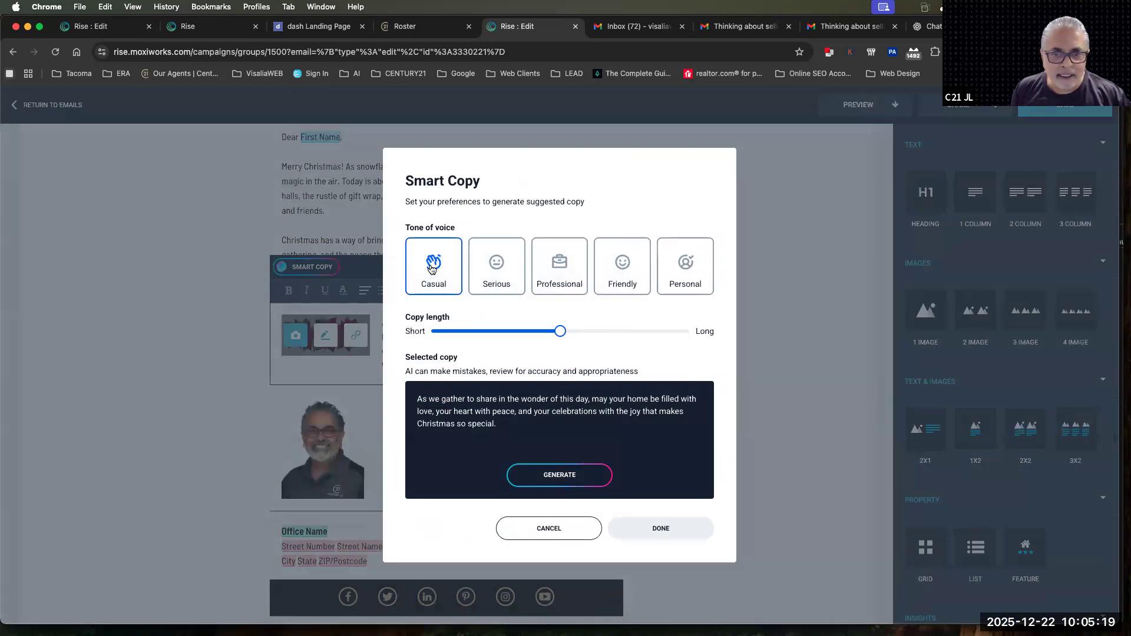
left_click(563, 475)
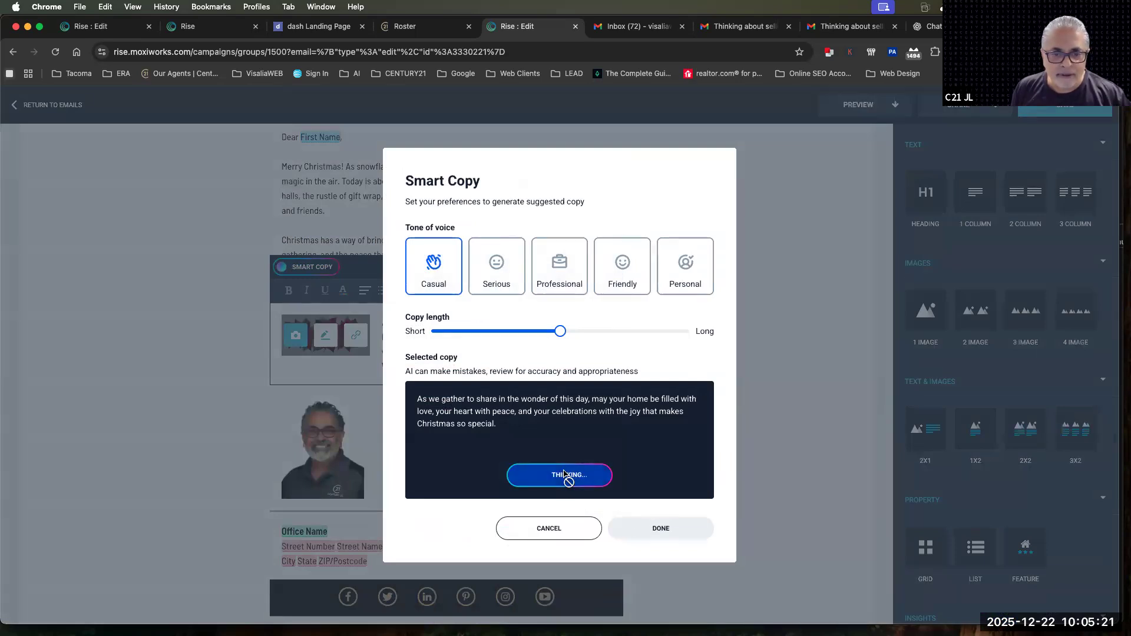
left_click(670, 533)
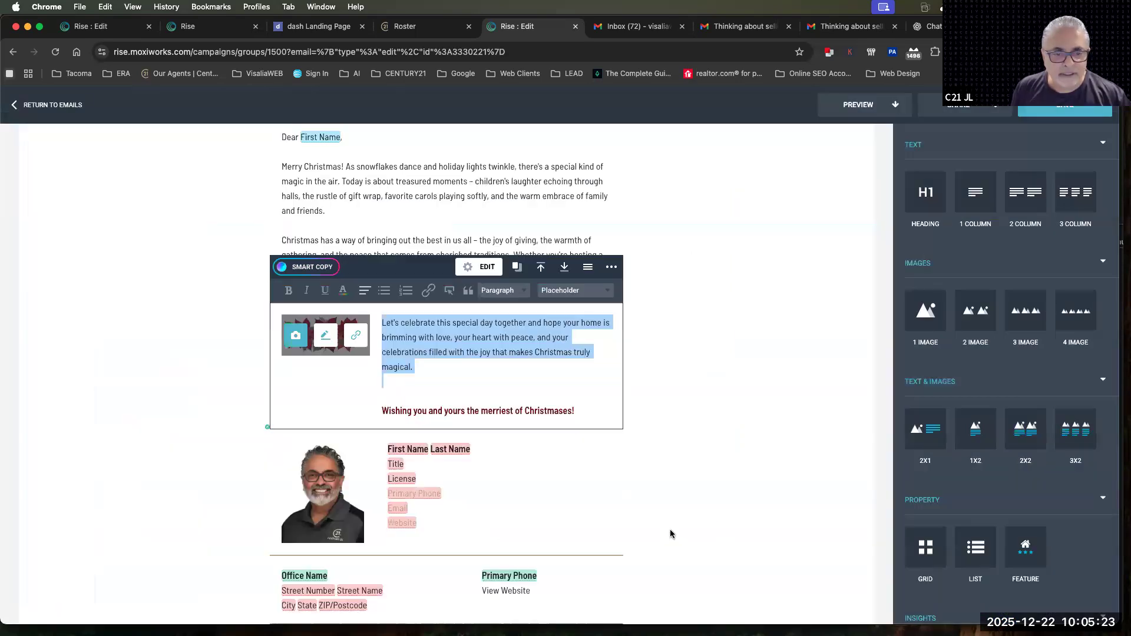
Remove the extra blank line above "Wishing you and yours the merriest of Christmases!" and save the email
left_click(475, 380)
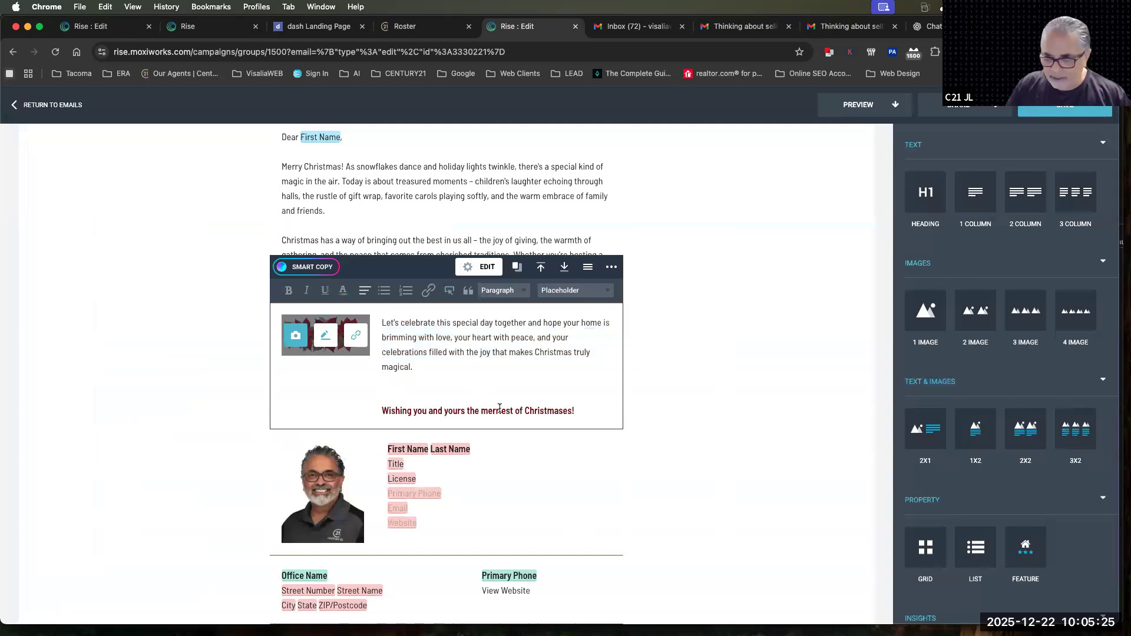
key("BackSpace")
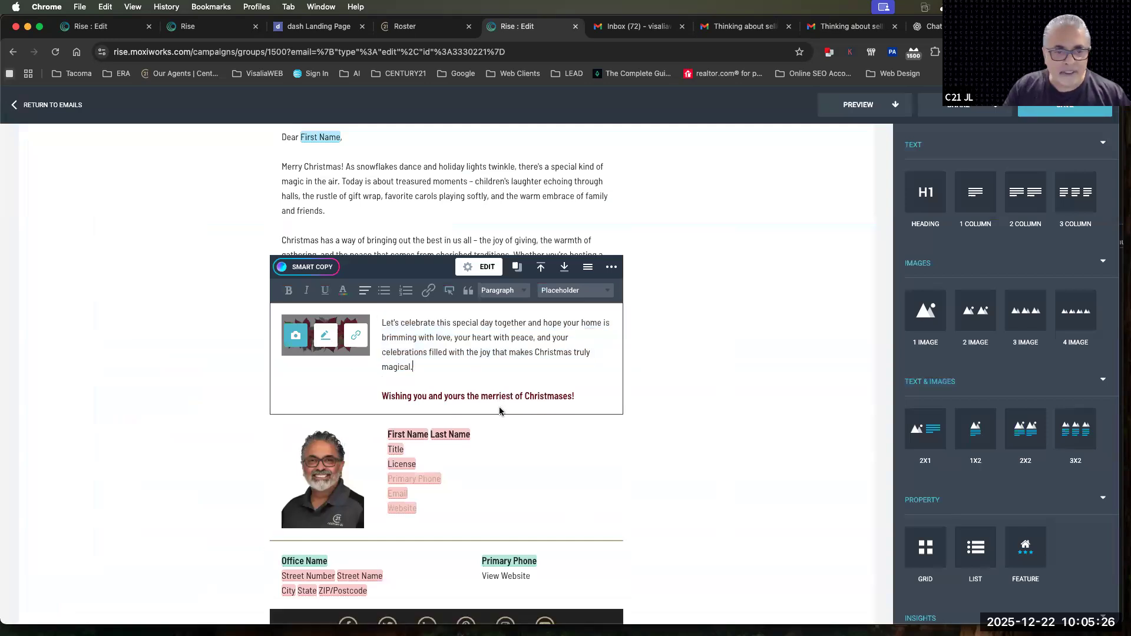
left_click(1055, 113)
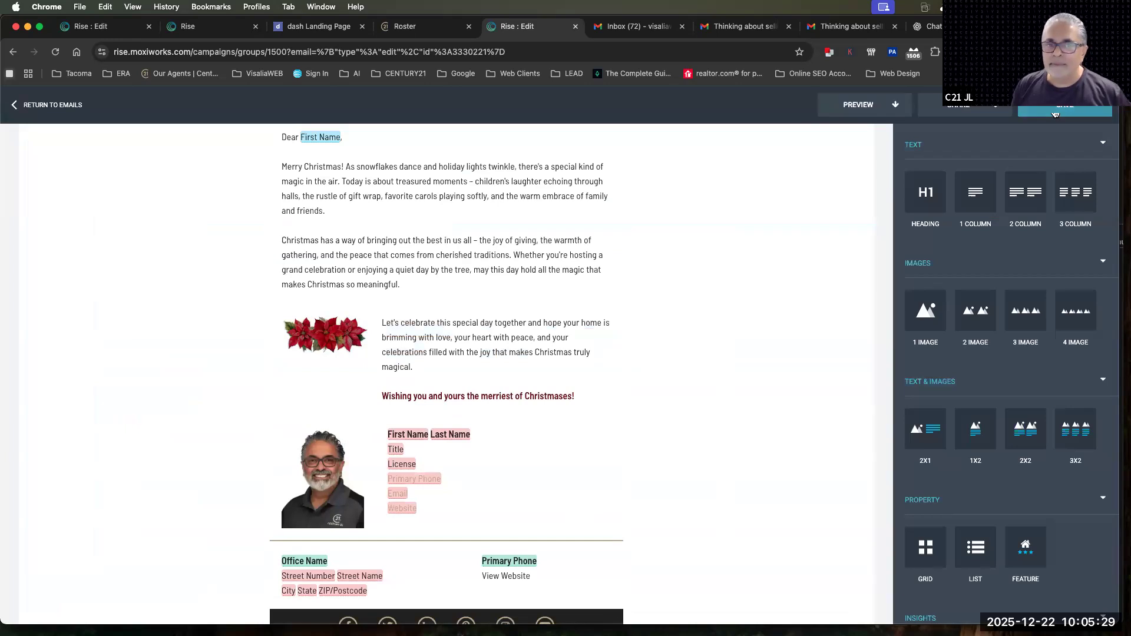
Set up a Quick Send of the Christmas email with the C21JL tag as recipients
left_click(860, 105)
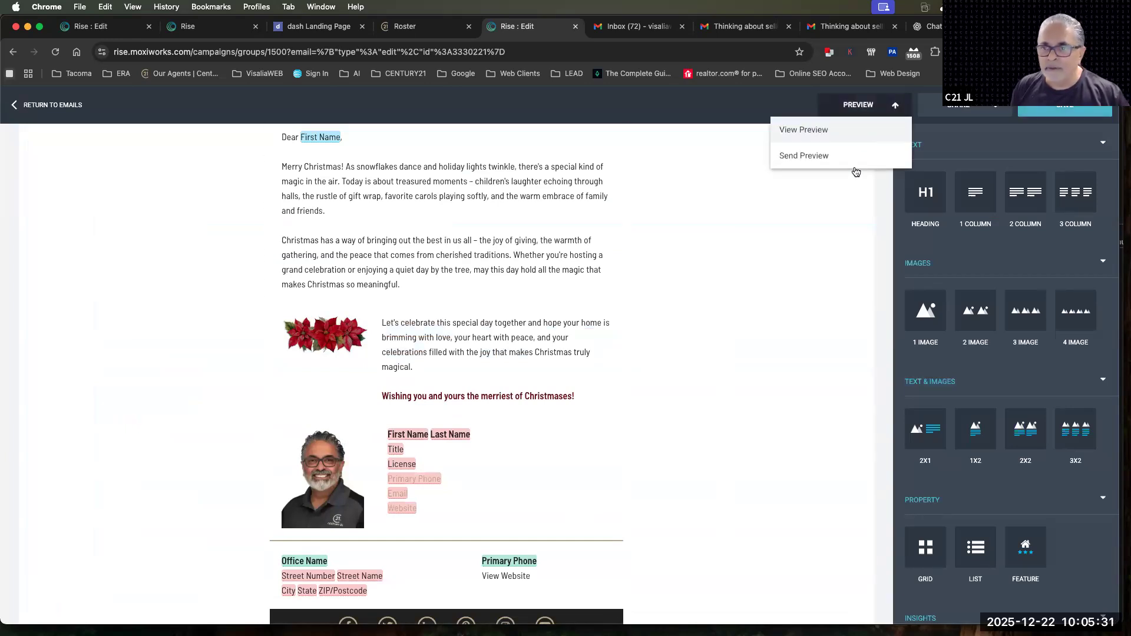
left_click(972, 112)
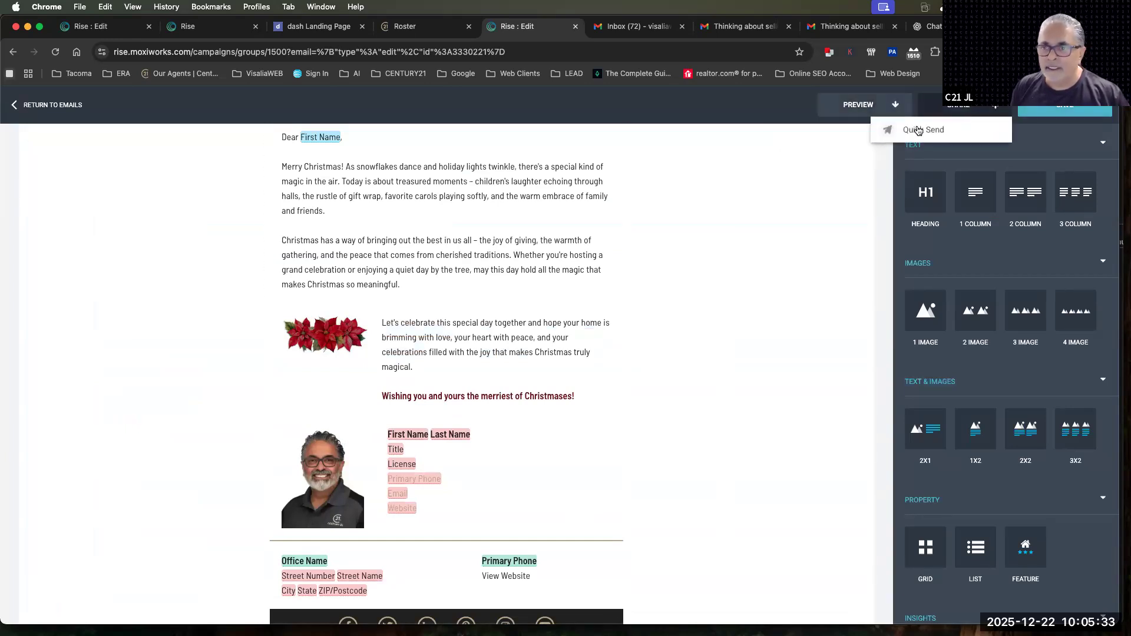
left_click(919, 130)
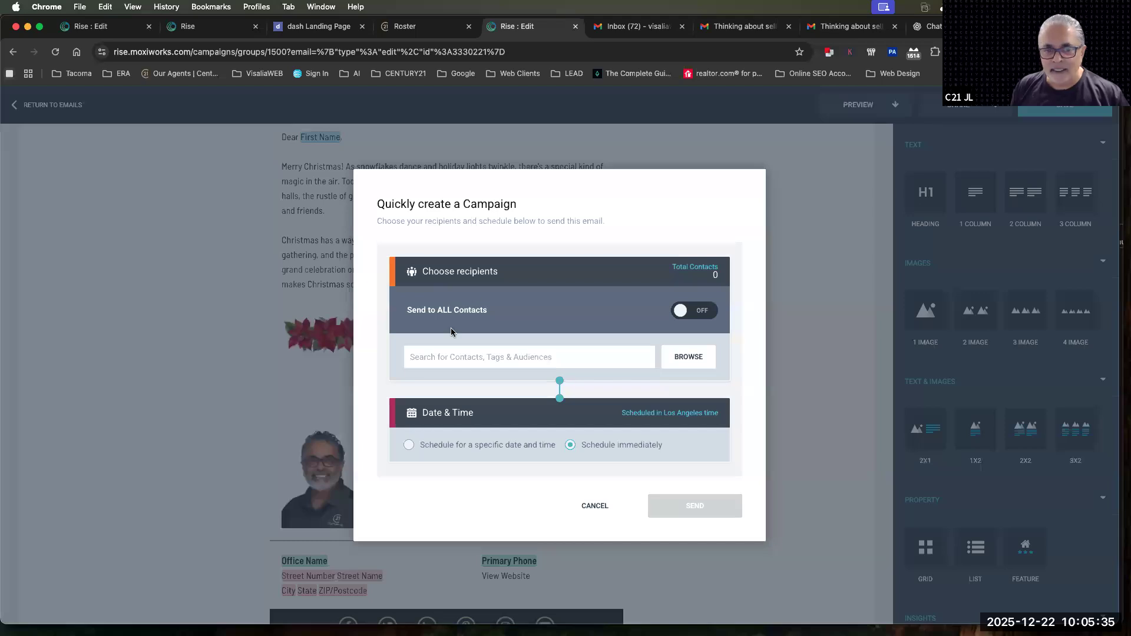
left_click(423, 361)
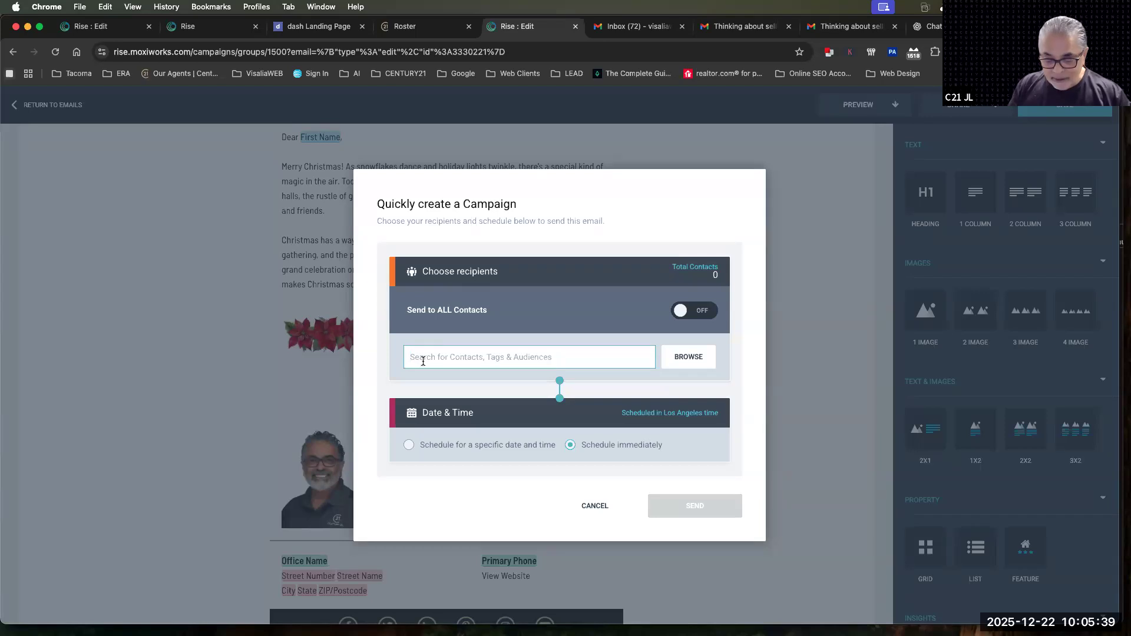
type("C21JL")
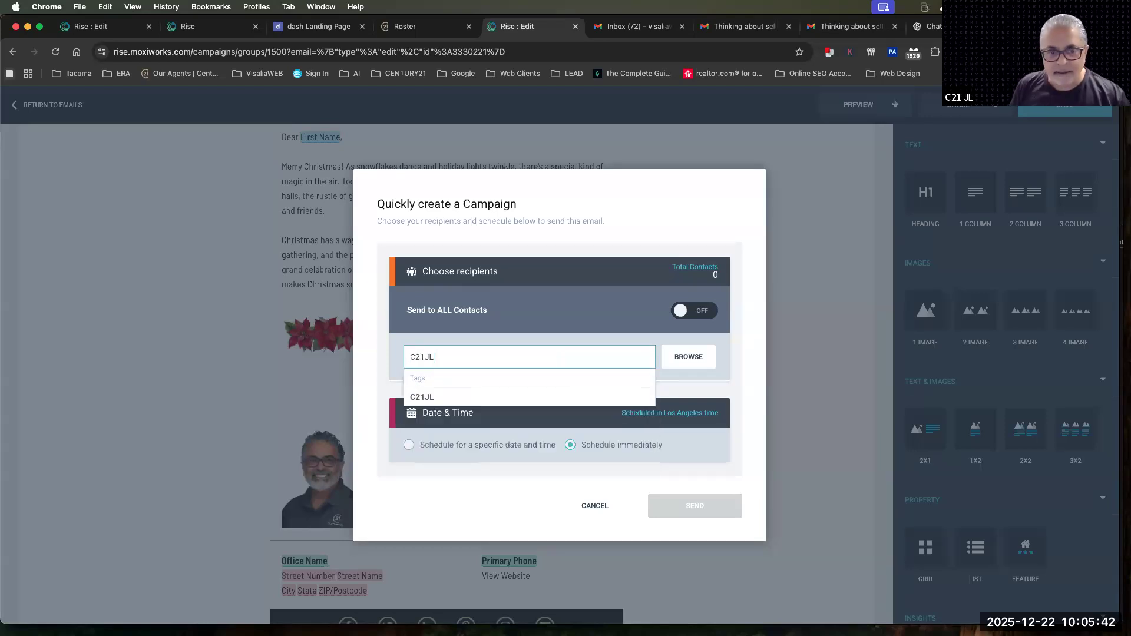
left_click(420, 401)
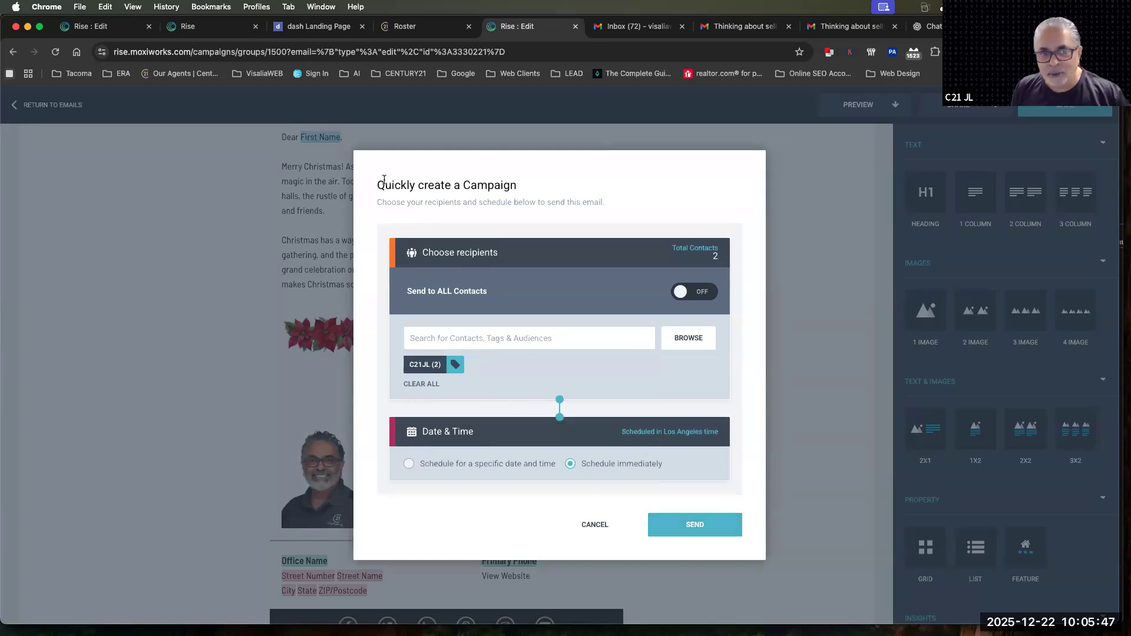
Send the quick campaign with immediate scheduling and acknowledge the confirmation
left_click_drag(376, 184, 522, 181)
left_click(672, 524)
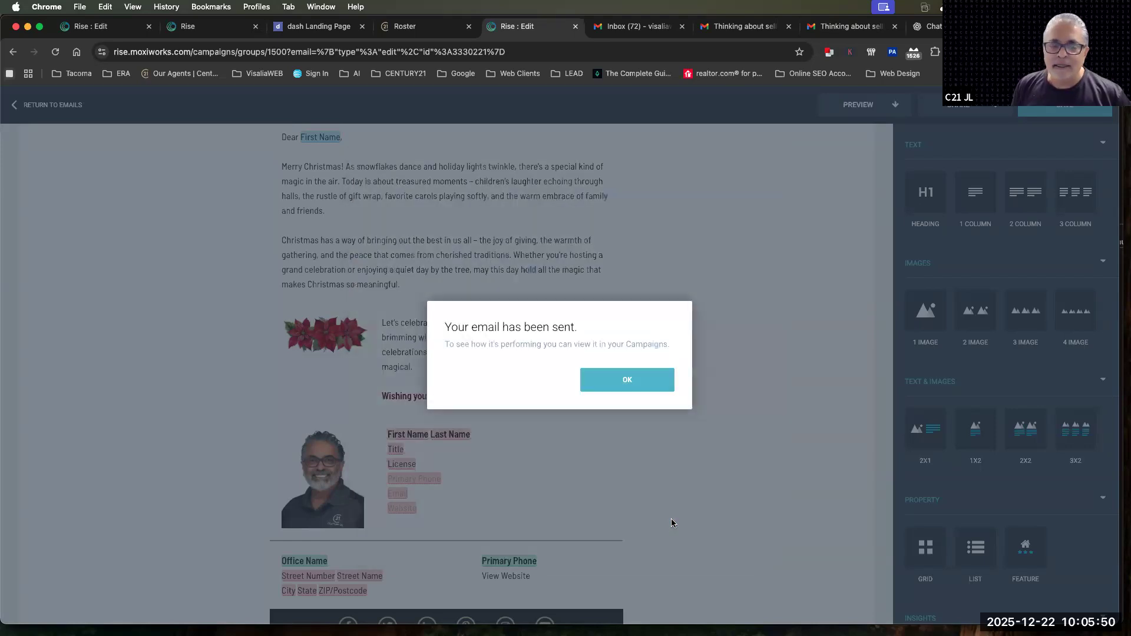
left_click(619, 383)
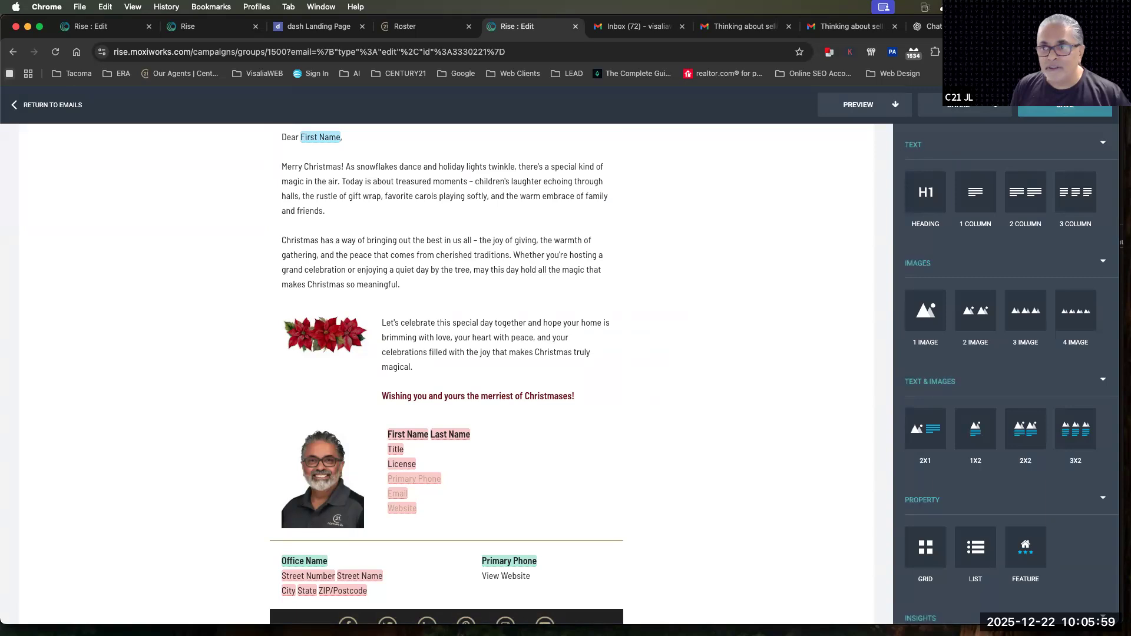
Leave the email editor, restart the Holidays 1333 campaign and go back to the campaign list
left_click(42, 100)
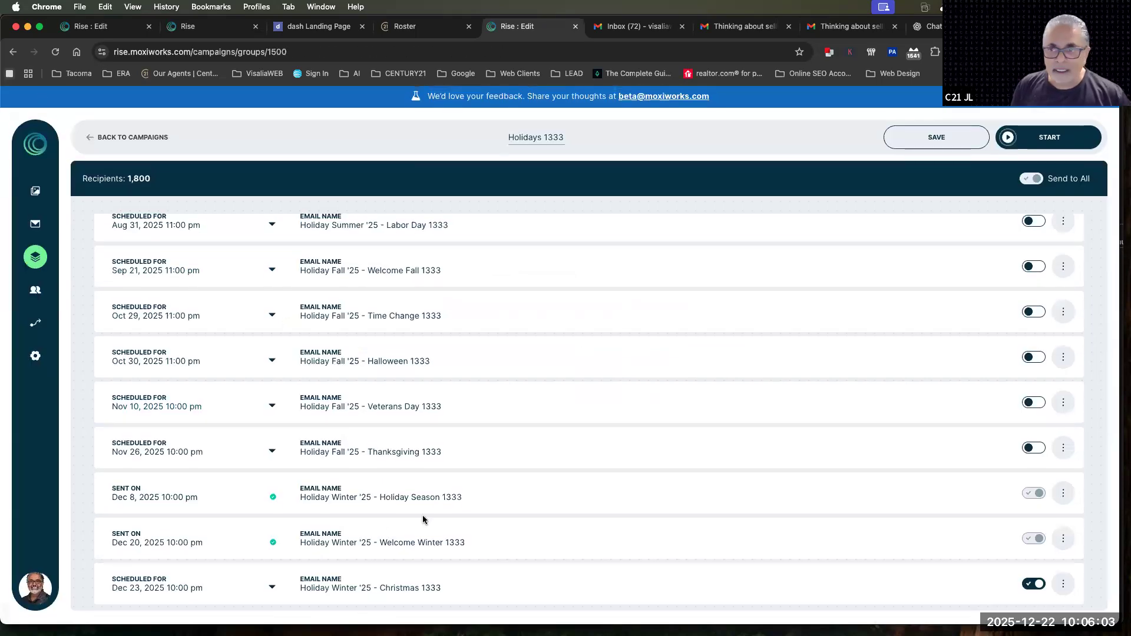
left_click(1038, 137)
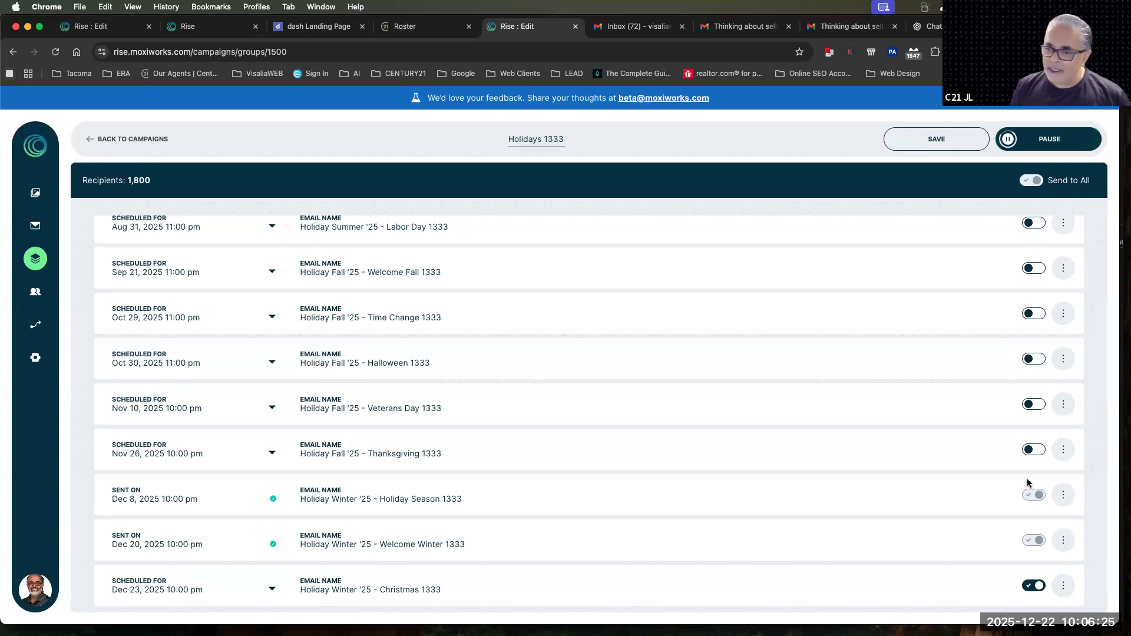
scroll(1027, 486, "down", 1)
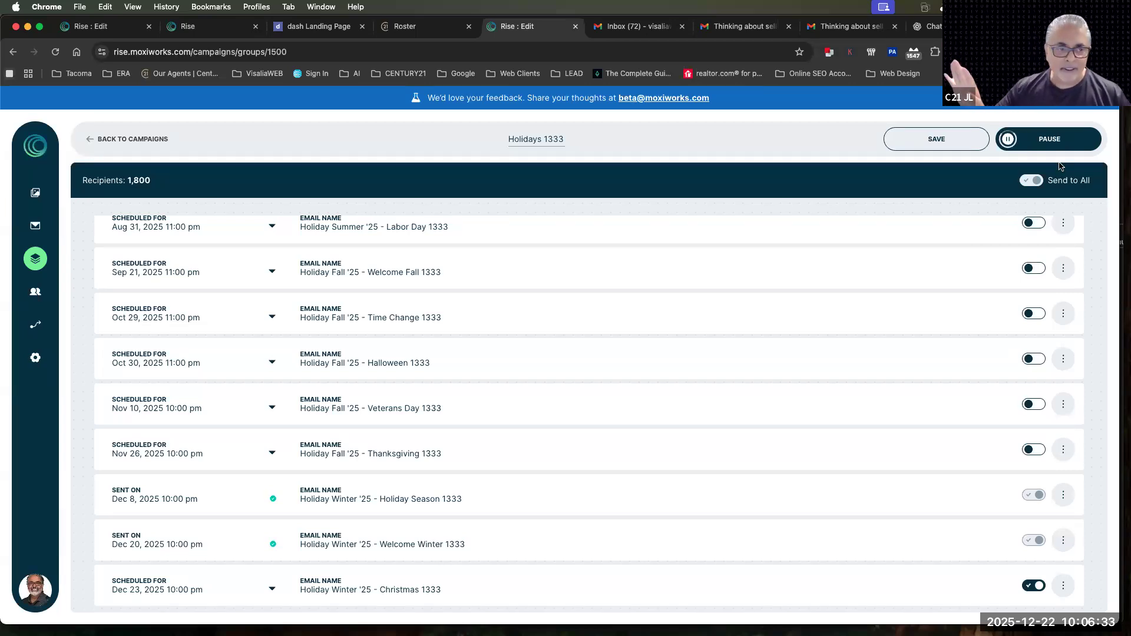
left_click(135, 139)
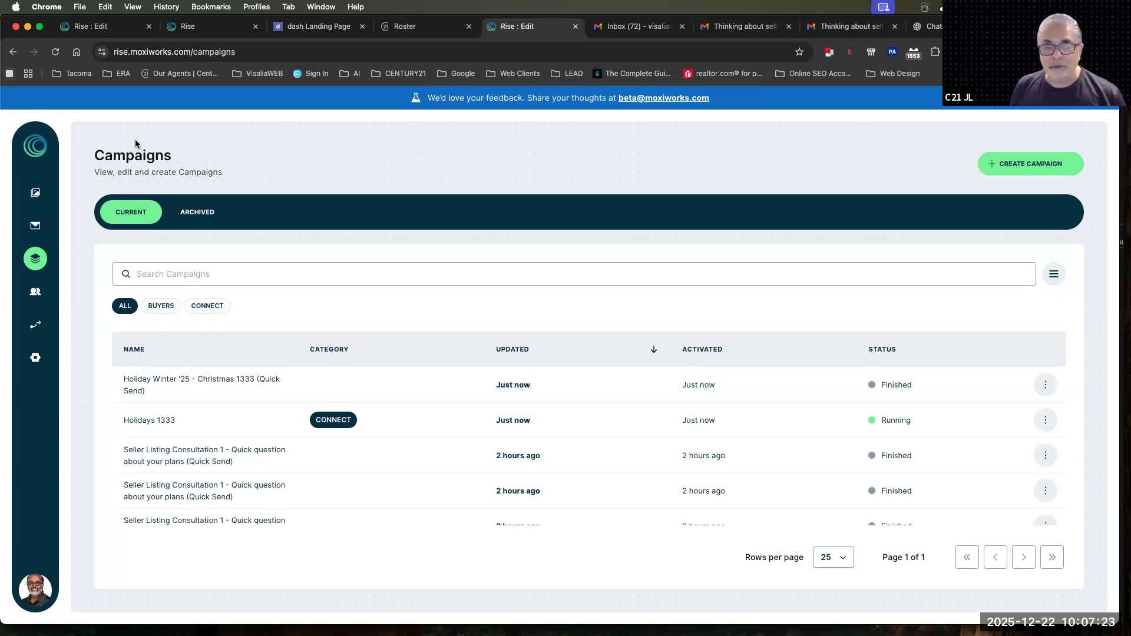
Look at the Workflows overview, which tracks contacts by stage from Lead to Post Close, visiting Contacts briefly
left_click(32, 327)
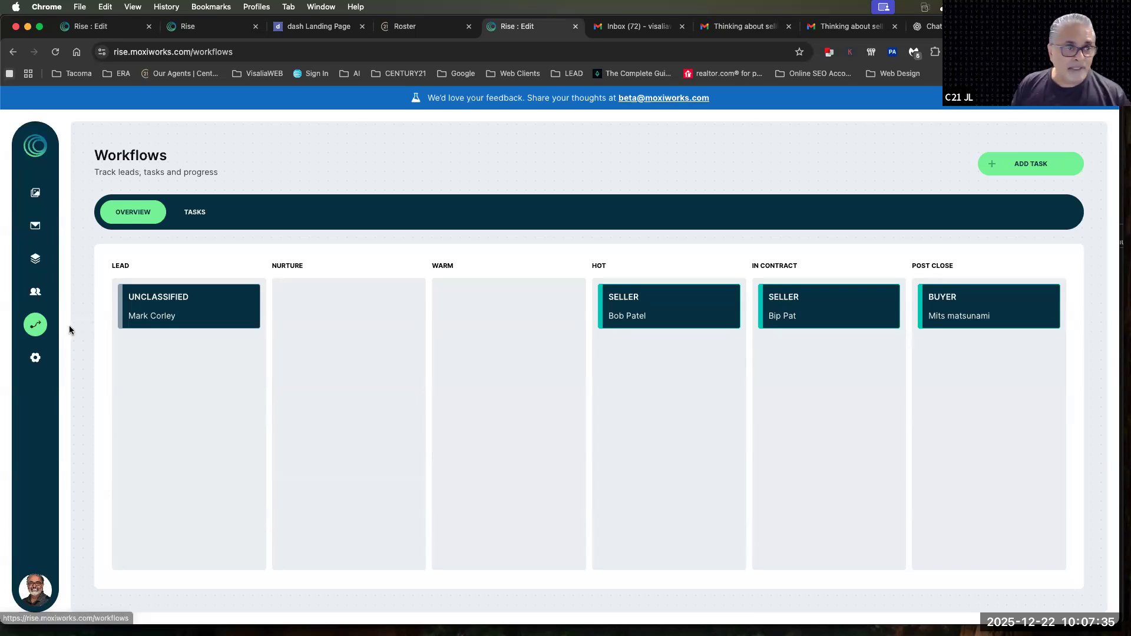
left_click(40, 298)
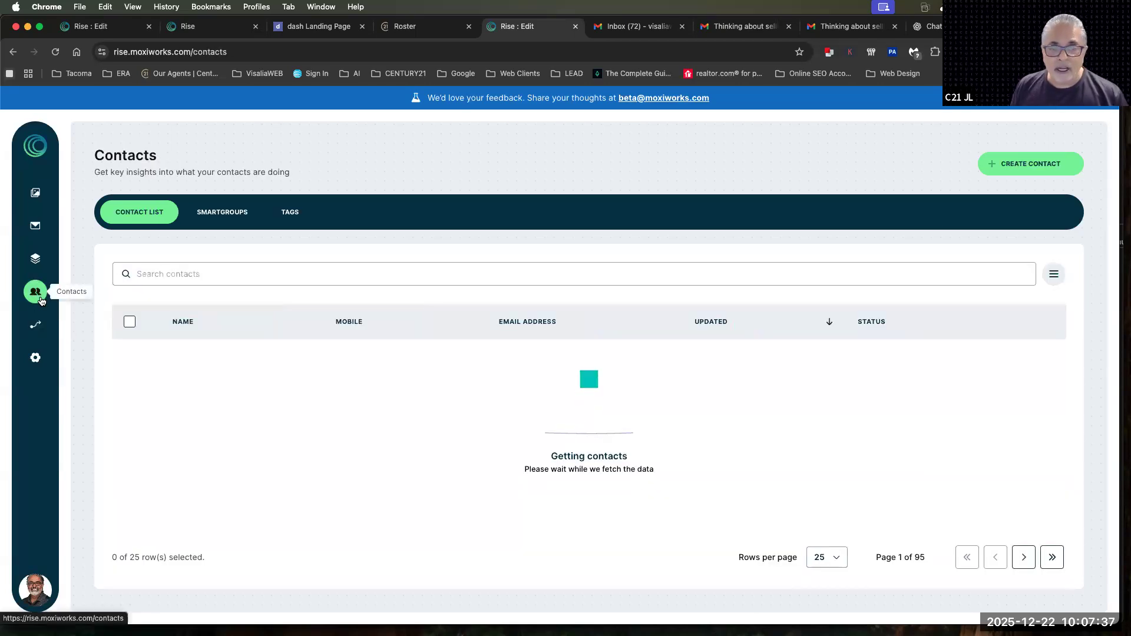
left_click(35, 327)
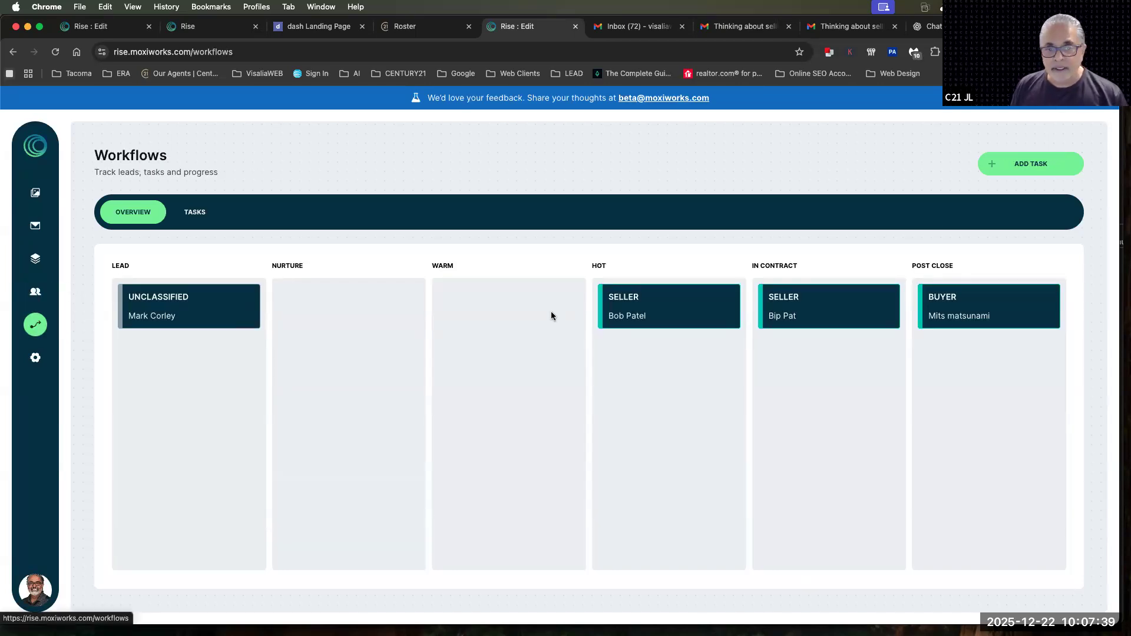